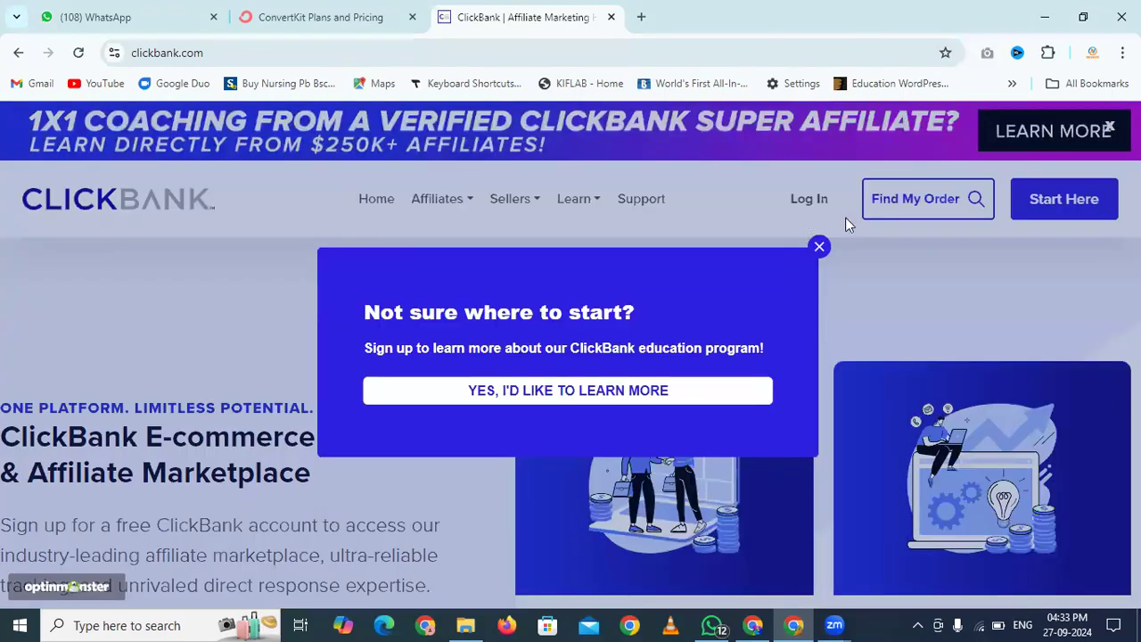
# Dismiss the education sign-up popup and go to the ClickBank sign-in page
pyautogui.click(820, 252)
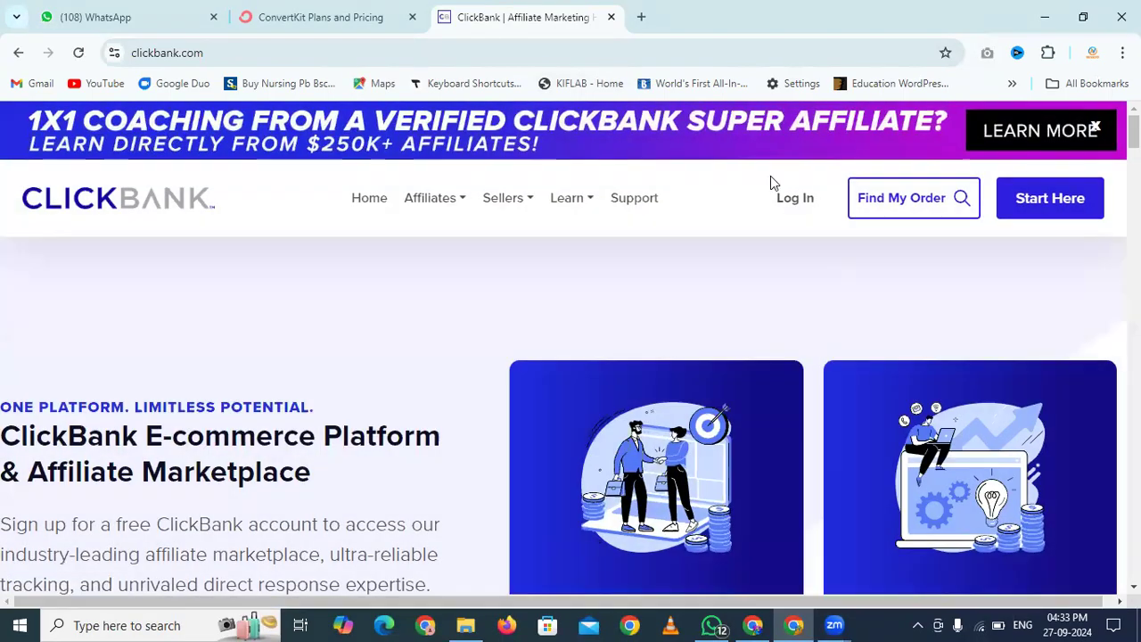
pyautogui.click(796, 207)
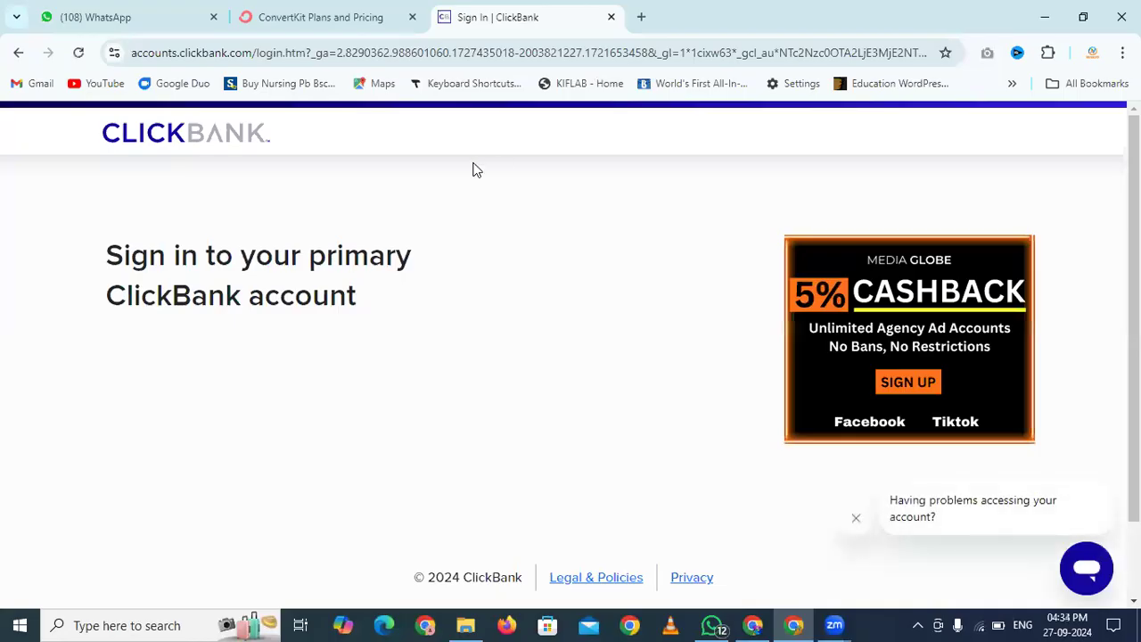
pyautogui.scroll(-1, 426, 314)
# Enter the account e-mail address and password, then submit the sign-in
pyautogui.click(280, 304)
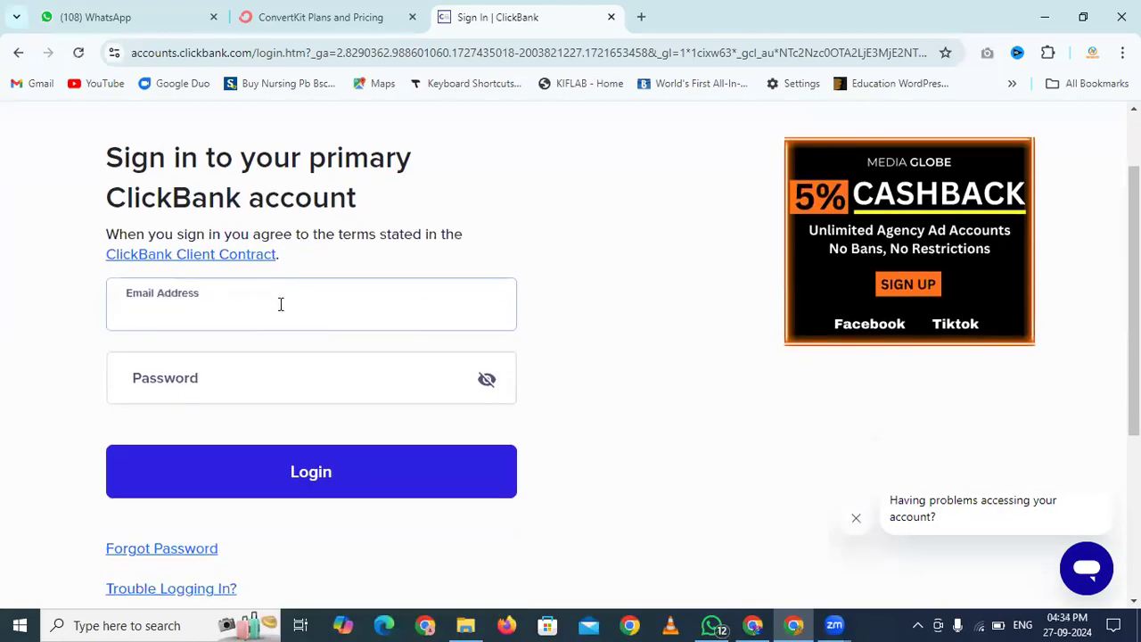
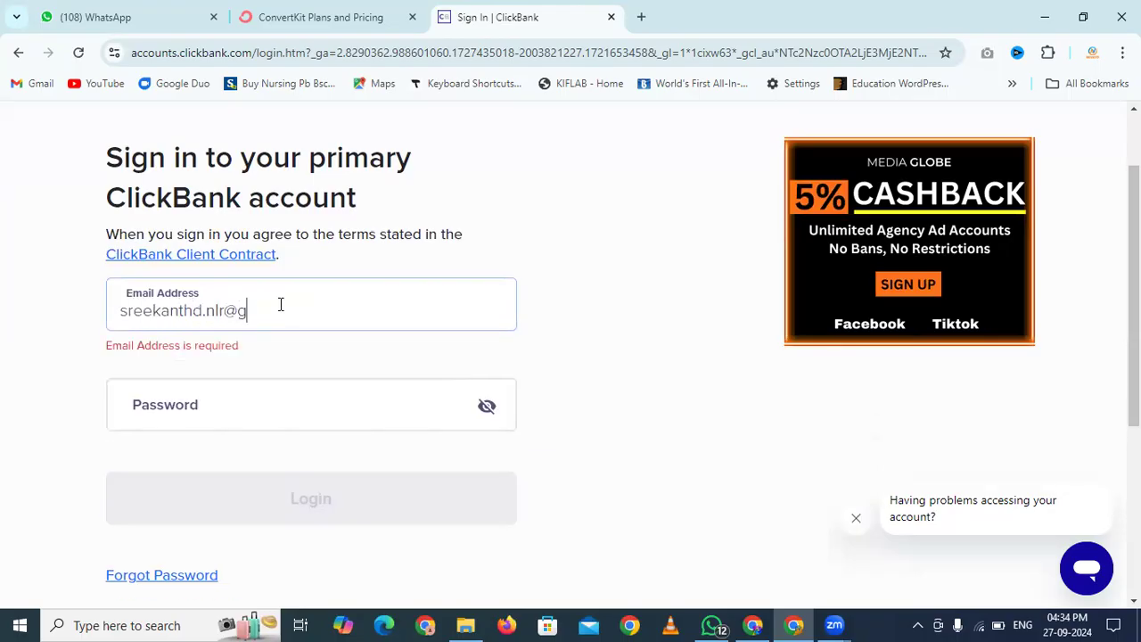
pyautogui.press('Tab')
pyautogui.write('••')
pyautogui.press('BackSpace')
pyautogui.press('BackSpace')
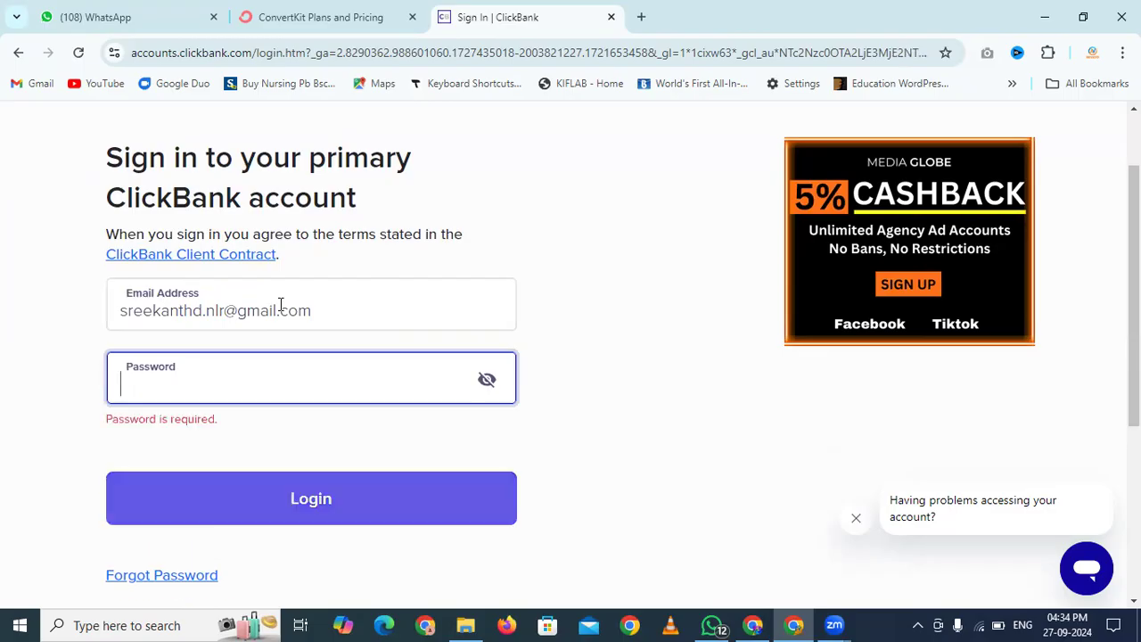
pyautogui.write('•')
pyautogui.press('BackSpace')
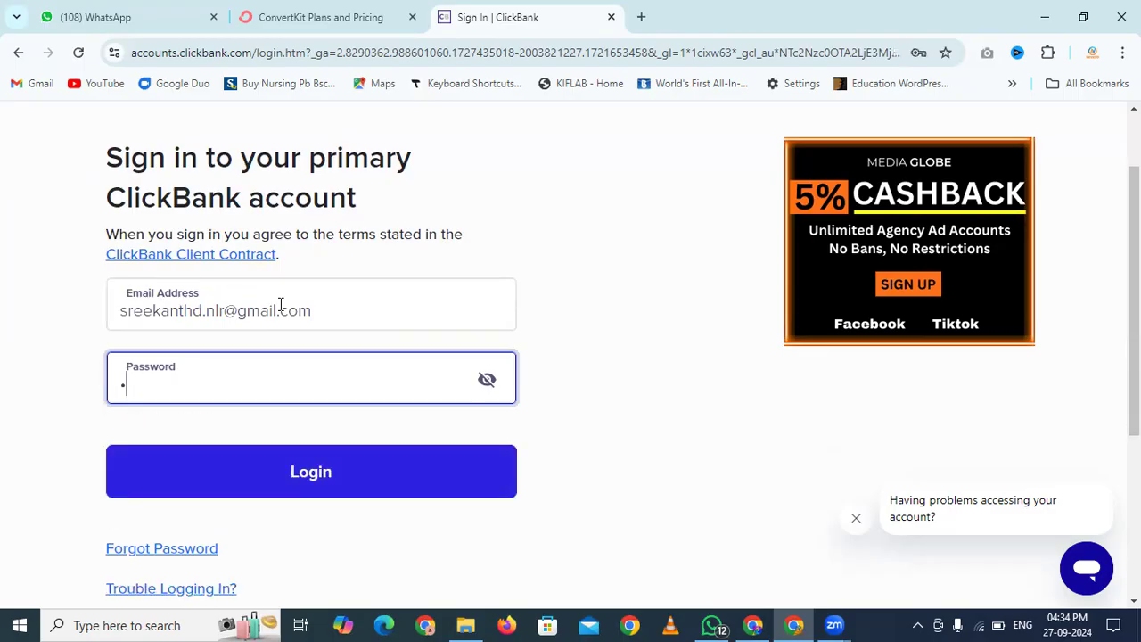
pyautogui.write('••••••••••••')
pyautogui.press('Return')
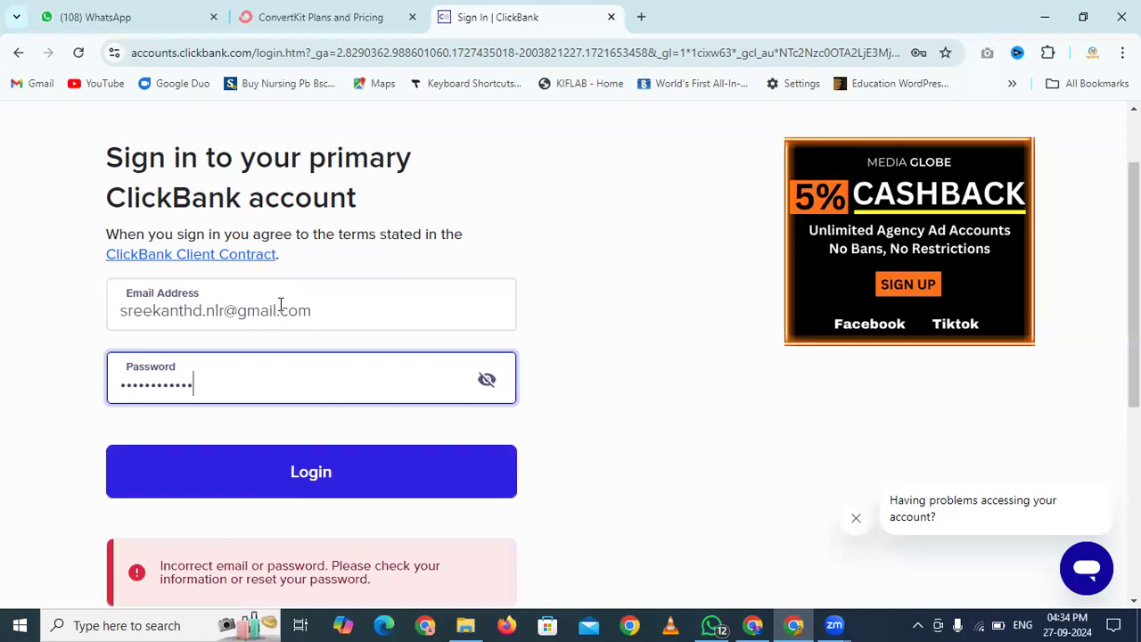
# Retype the password after the login error and sign in to the dashboard
pyautogui.click(282, 476)
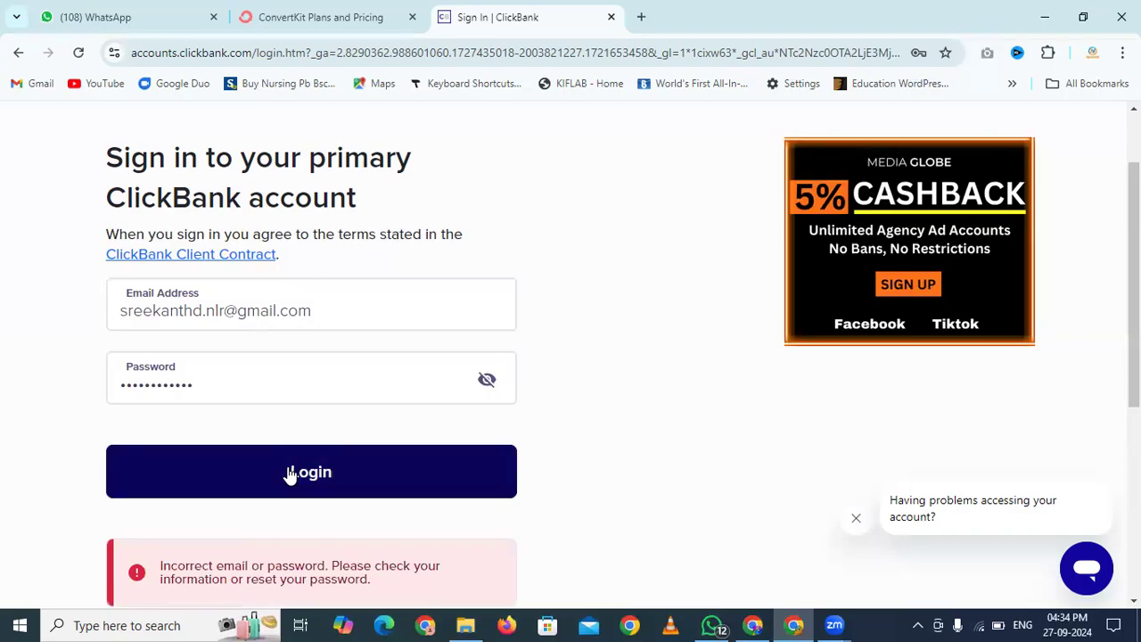
pyautogui.scroll(2, 61, 430)
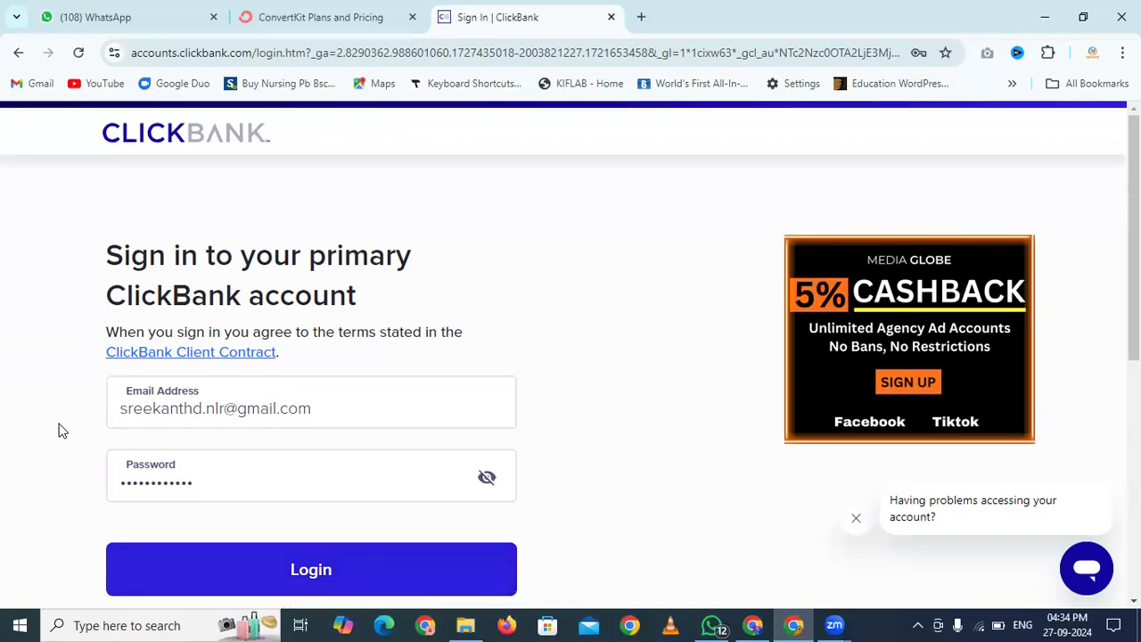
pyautogui.scroll(-6, 60, 430)
pyautogui.scroll(2, 61, 431)
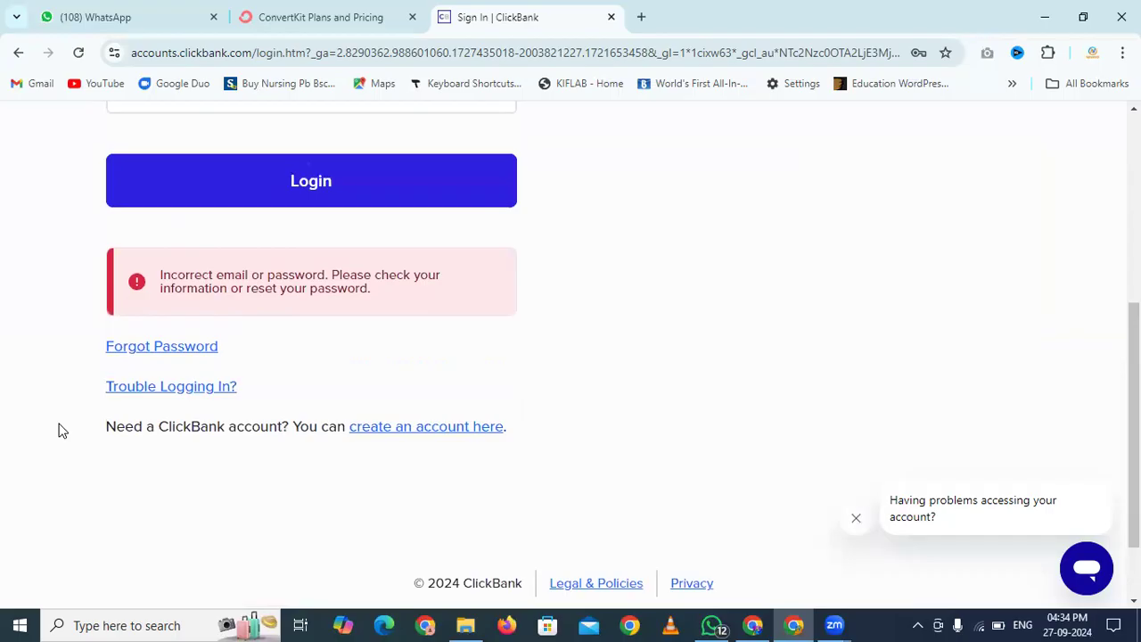
pyautogui.scroll(5, 60, 430)
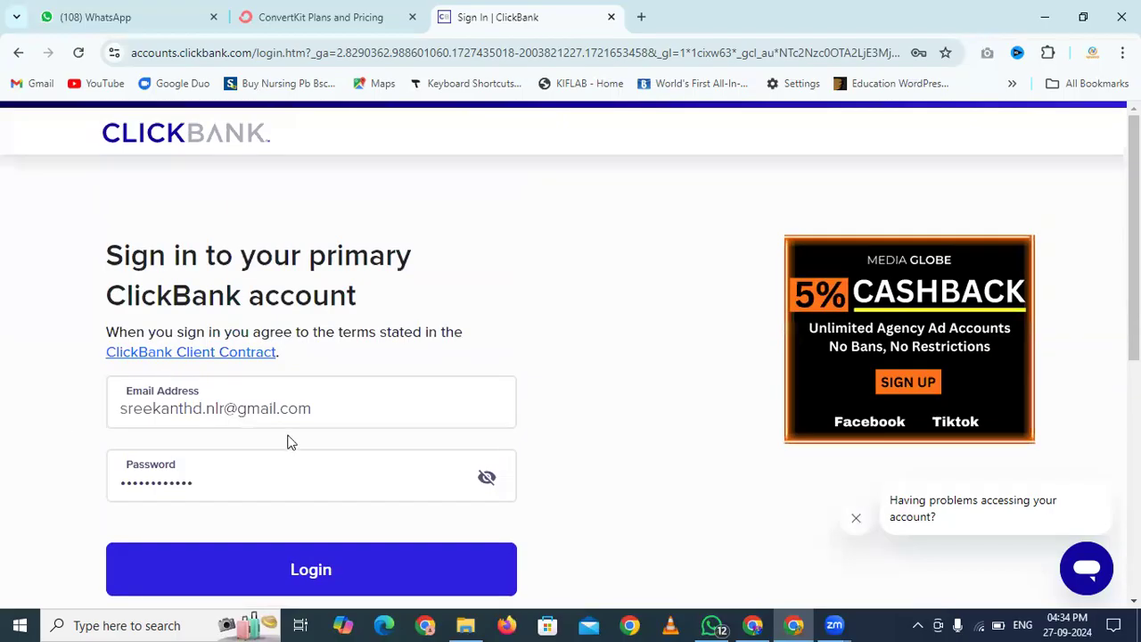
pyautogui.doubleClick(244, 482)
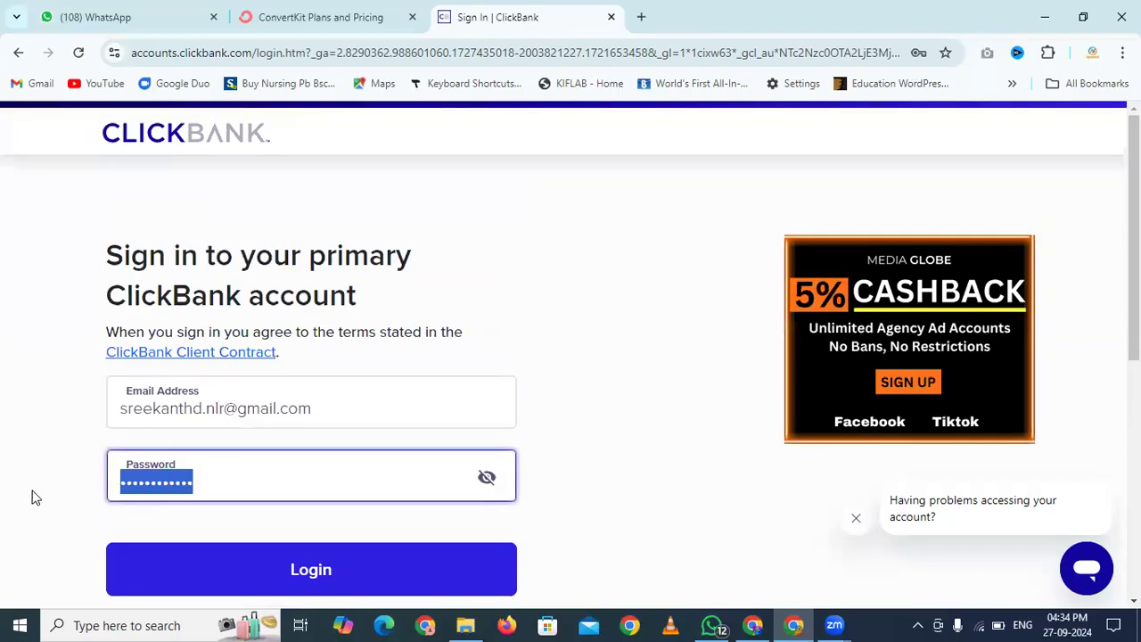
pyautogui.write('••••')
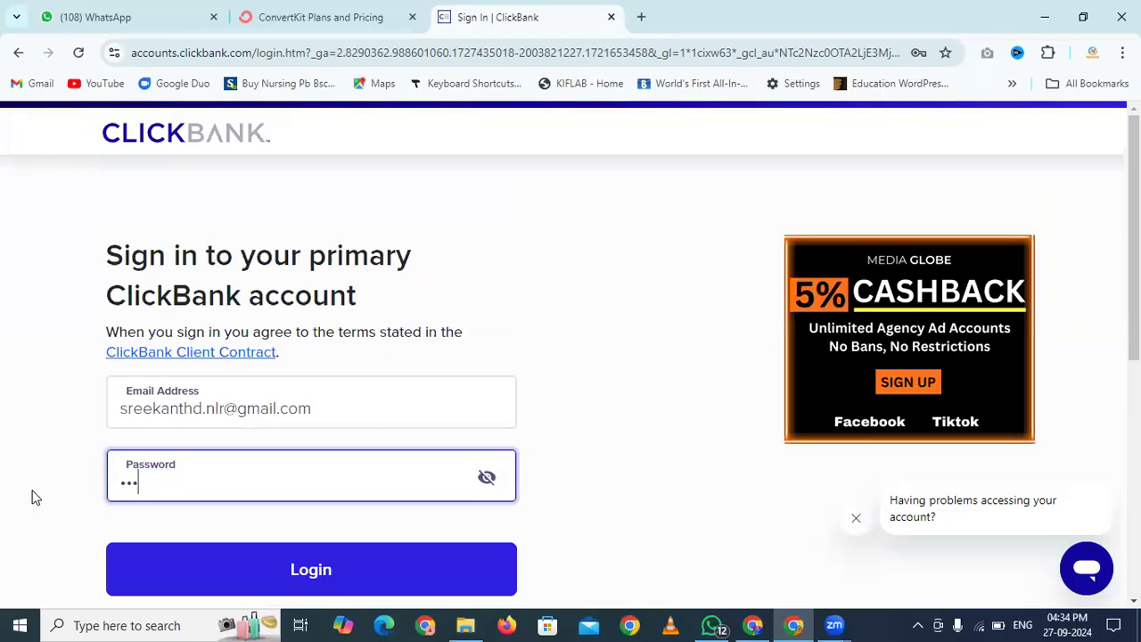
pyautogui.write('••••••••')
pyautogui.press('Return')
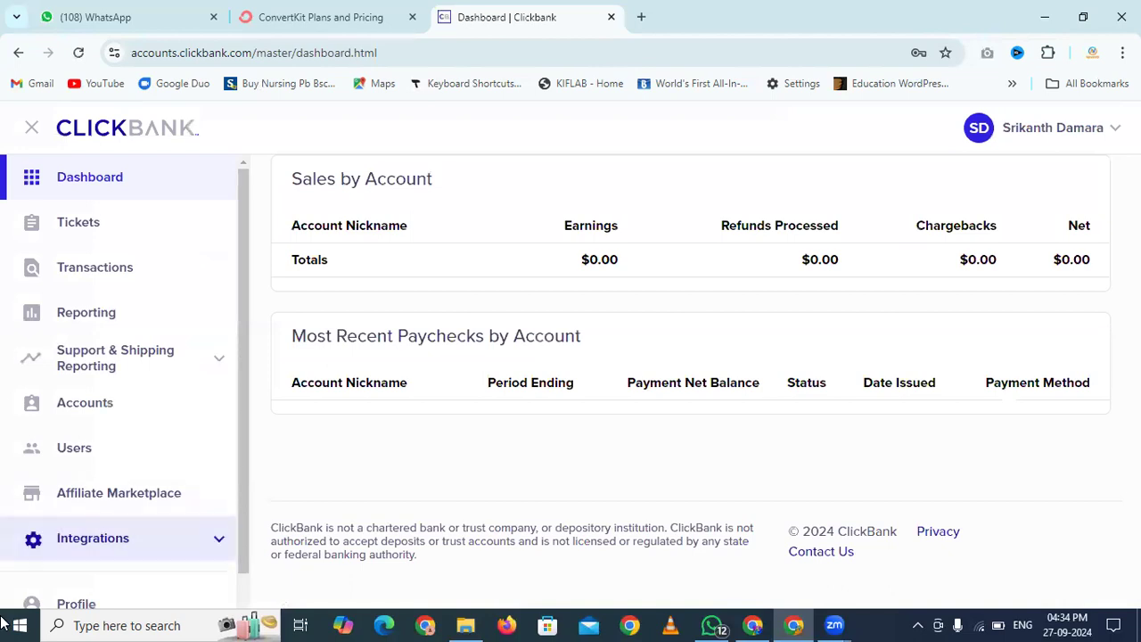
# Search the Affiliate Marketplace for 'cat spraying no more' using the suggestion
pyautogui.click(121, 500)
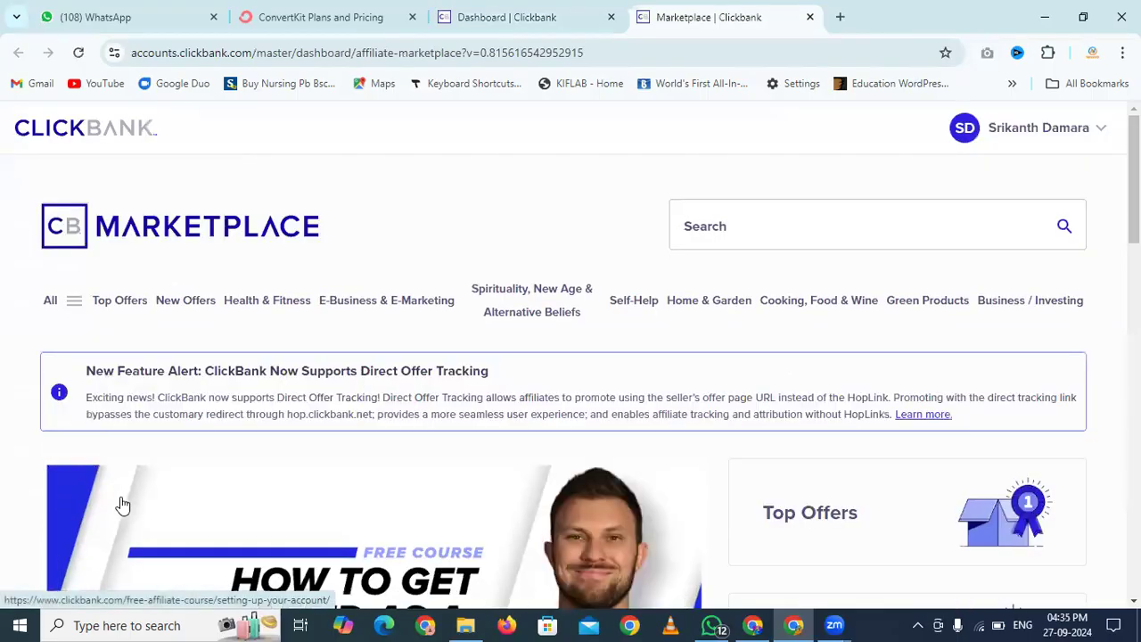
pyautogui.click(735, 222)
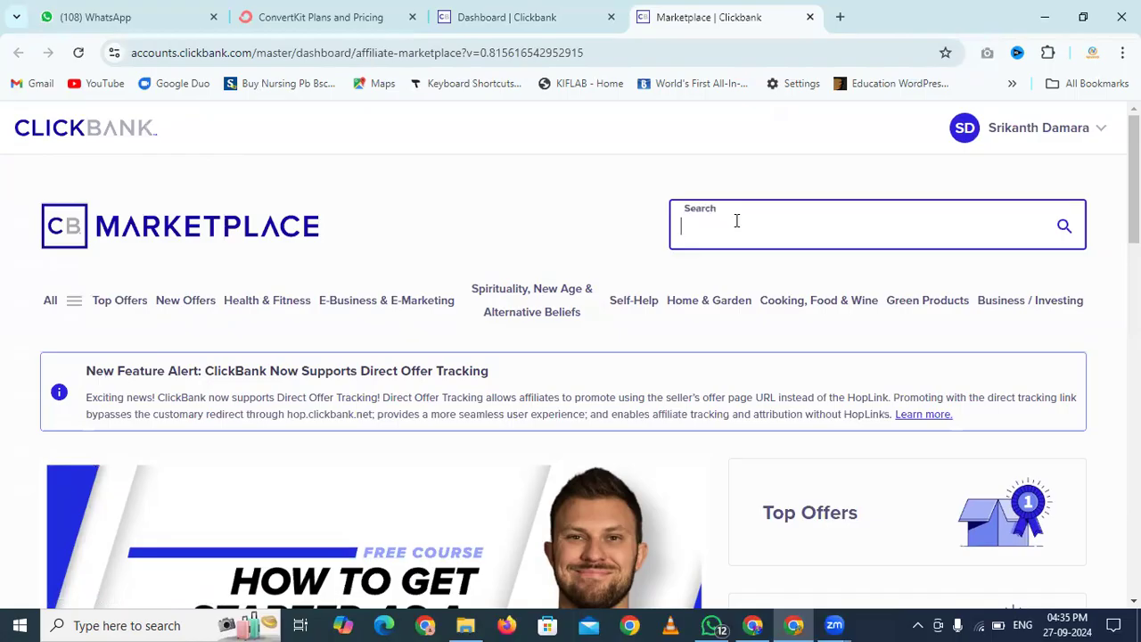
pyautogui.write('cat')
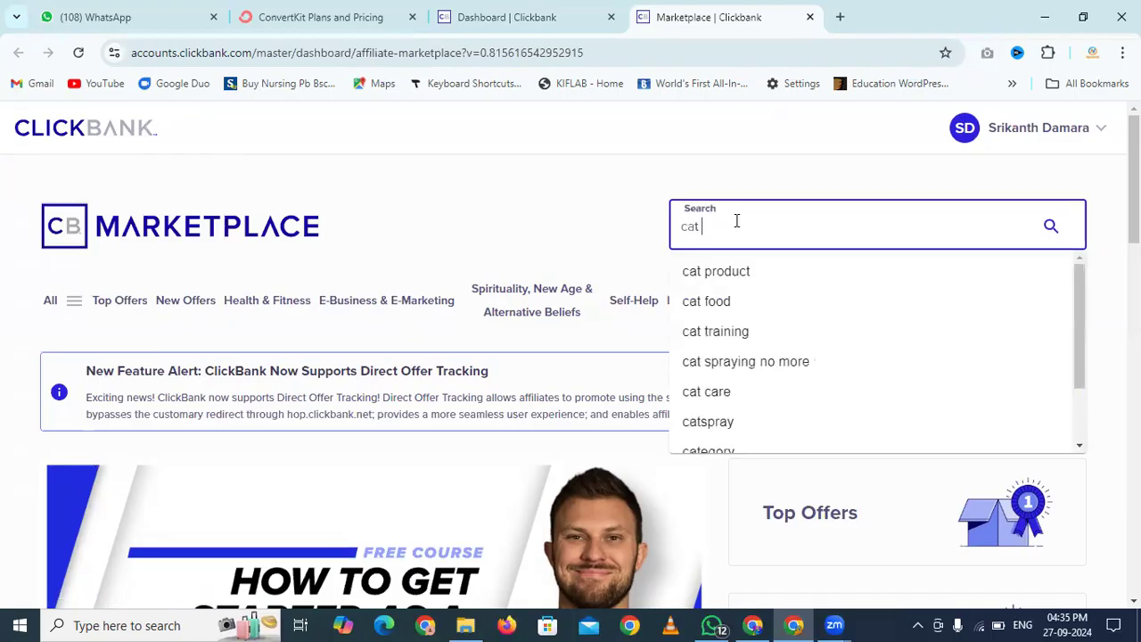
pyautogui.click(725, 373)
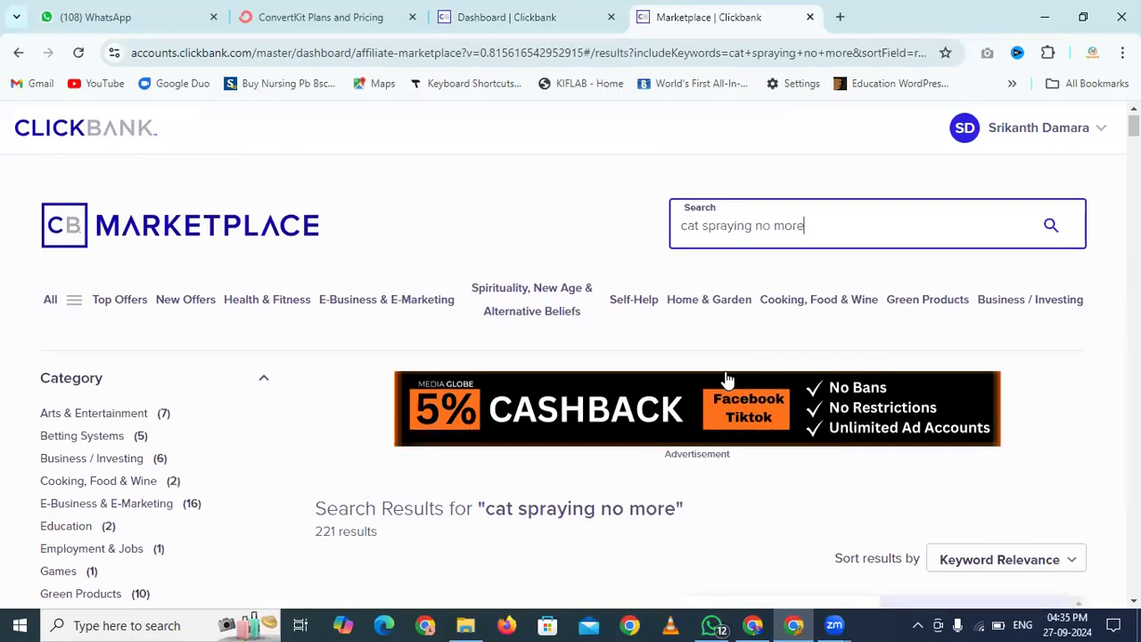
# Open the Cat Spraying No More affiliate page from the search results
pyautogui.scroll(-2, 727, 381)
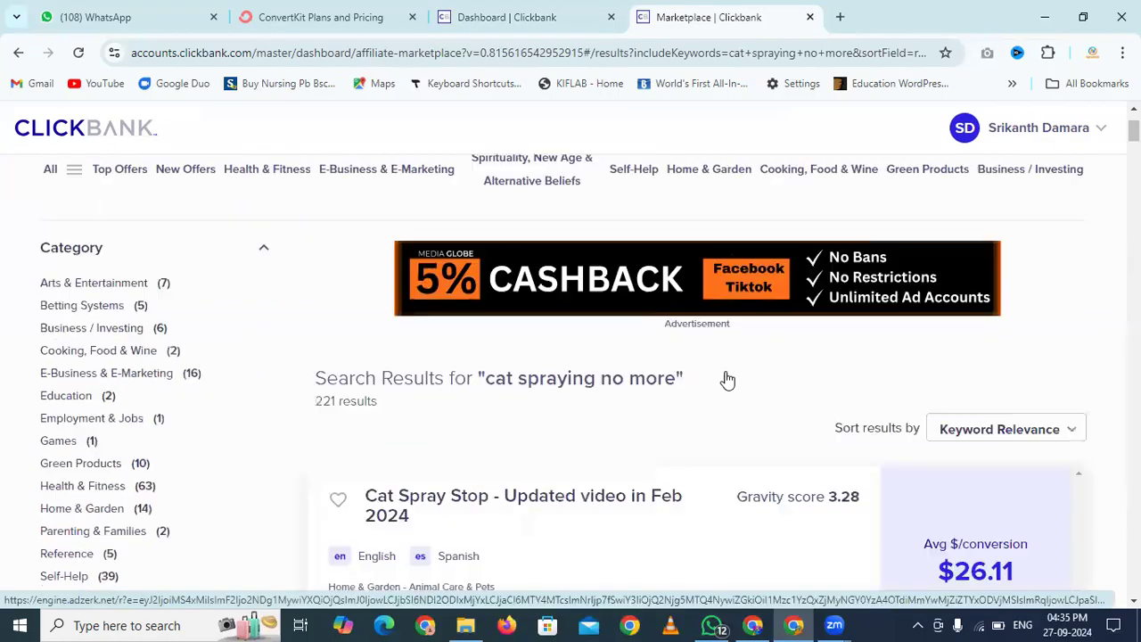
pyautogui.scroll(-5, 727, 380)
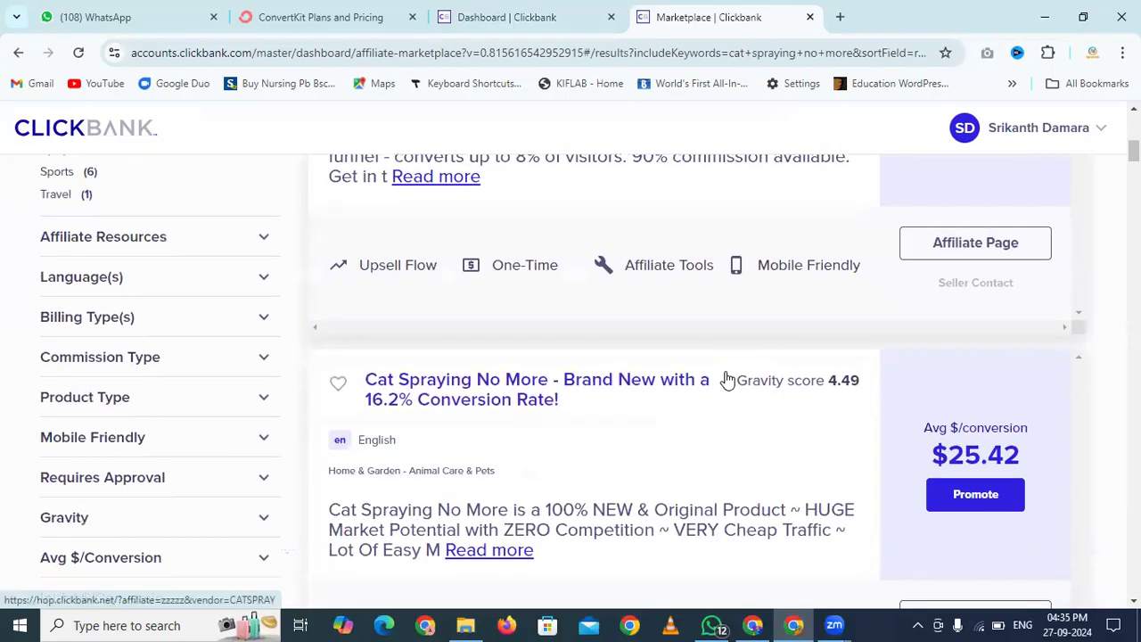
pyautogui.scroll(1, 728, 380)
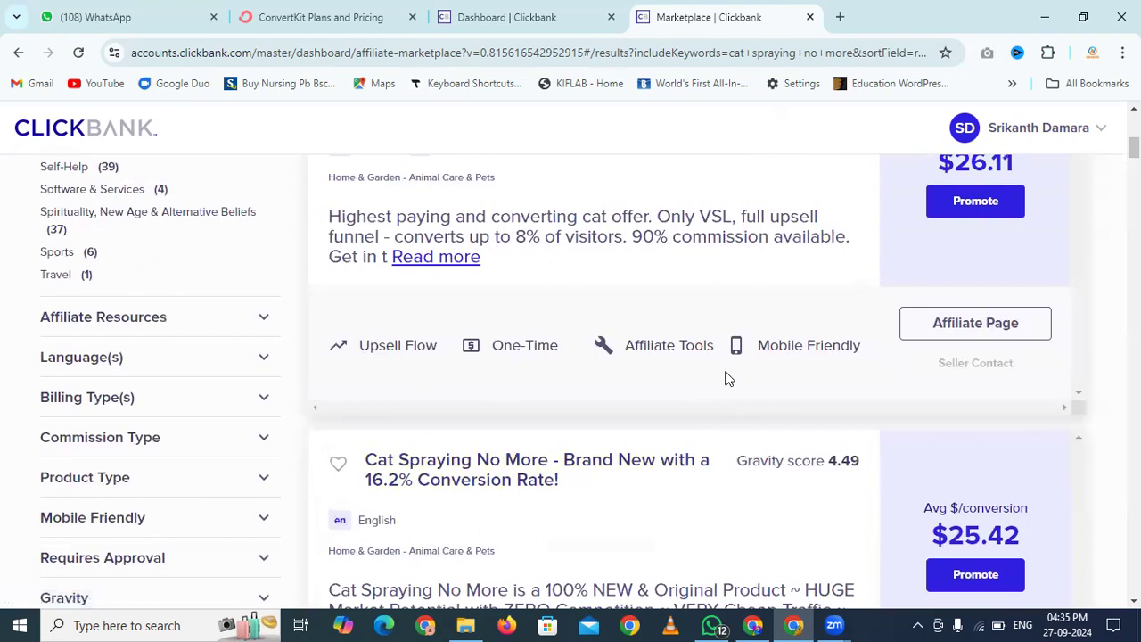
pyautogui.scroll(-4, 728, 378)
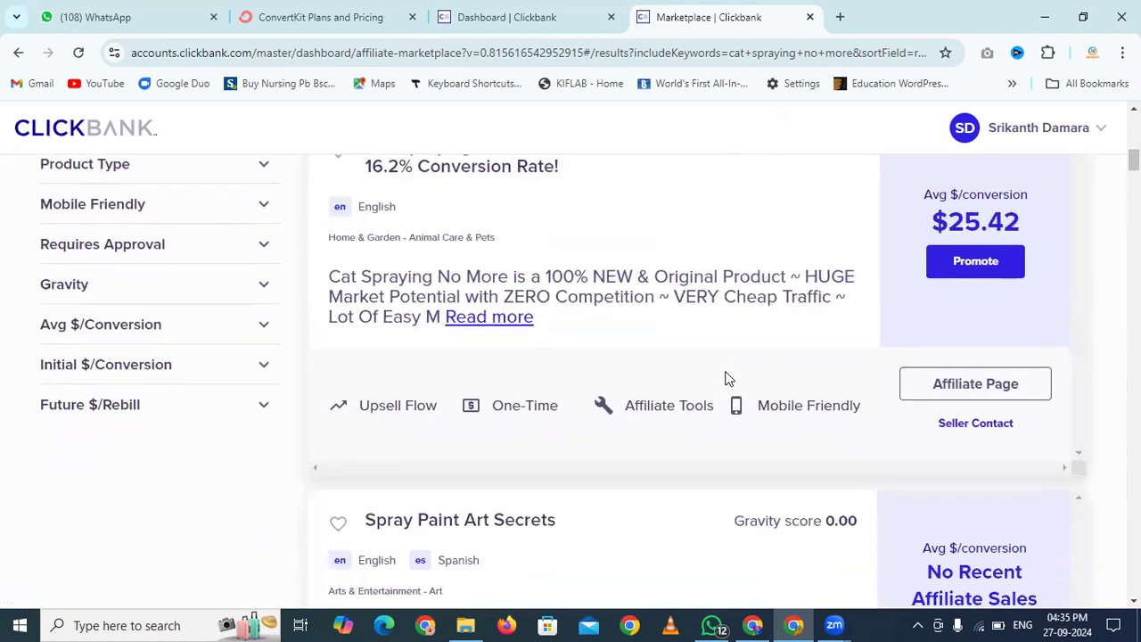
pyautogui.scroll(-1, 728, 379)
pyautogui.scroll(1, 727, 379)
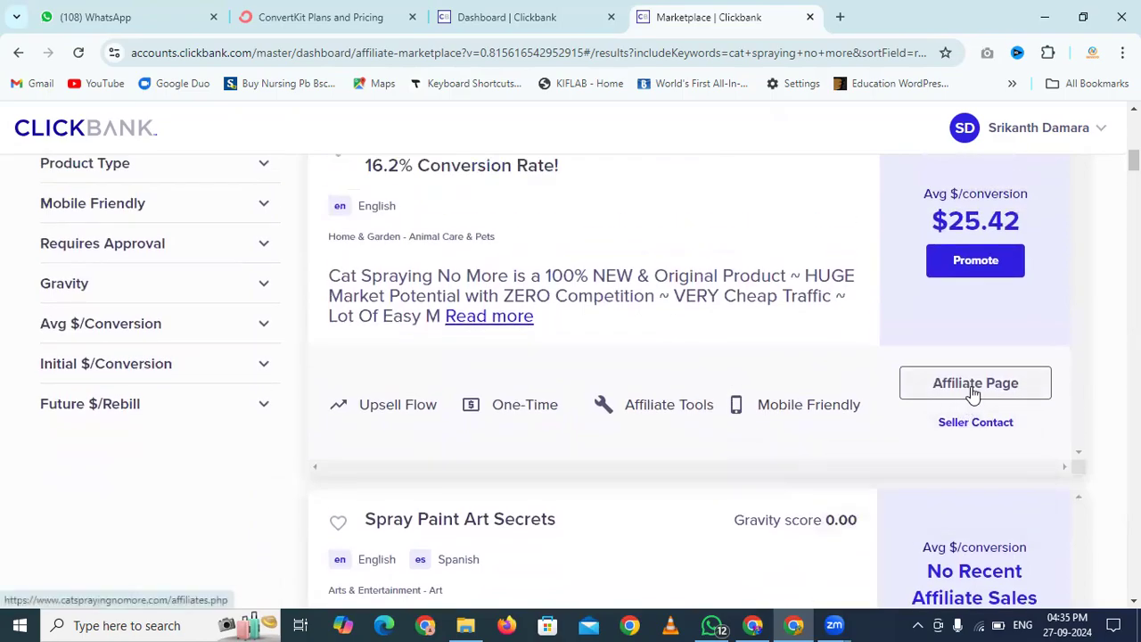
pyautogui.scroll(1, 973, 394)
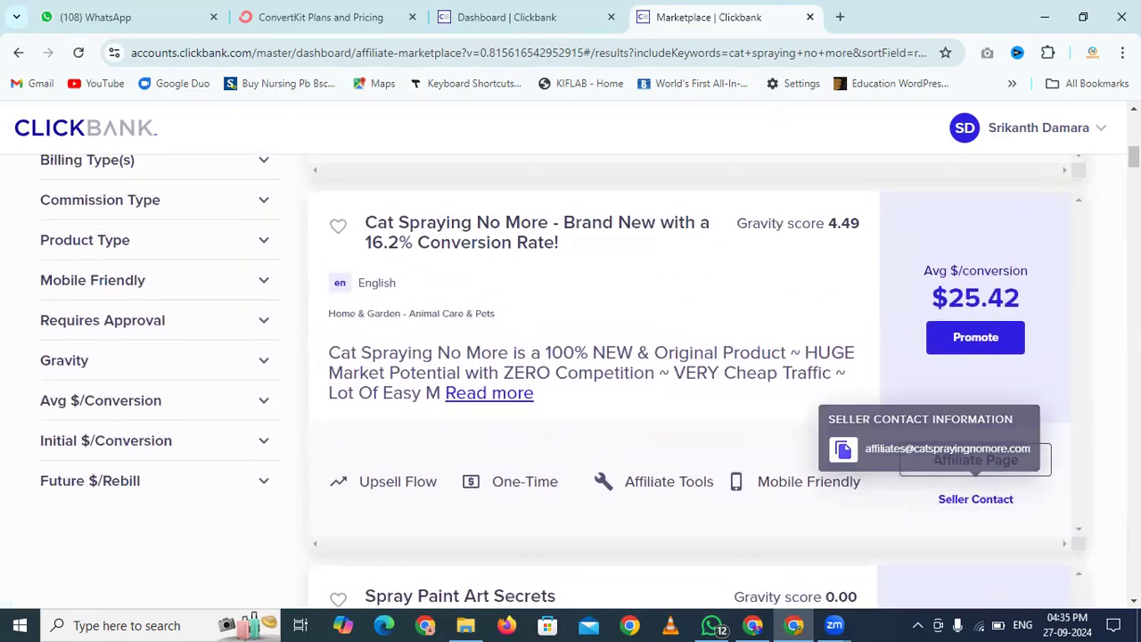
pyautogui.click(976, 460)
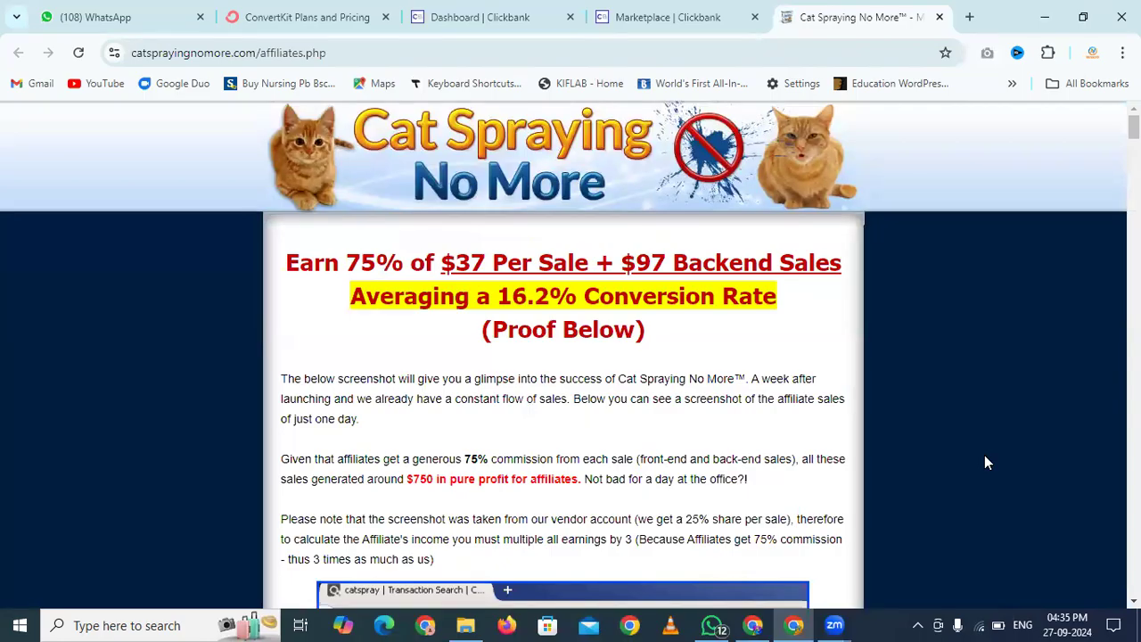
pyautogui.scroll(-20, 985, 455)
pyautogui.scroll(6, 986, 456)
pyautogui.scroll(-1, 986, 455)
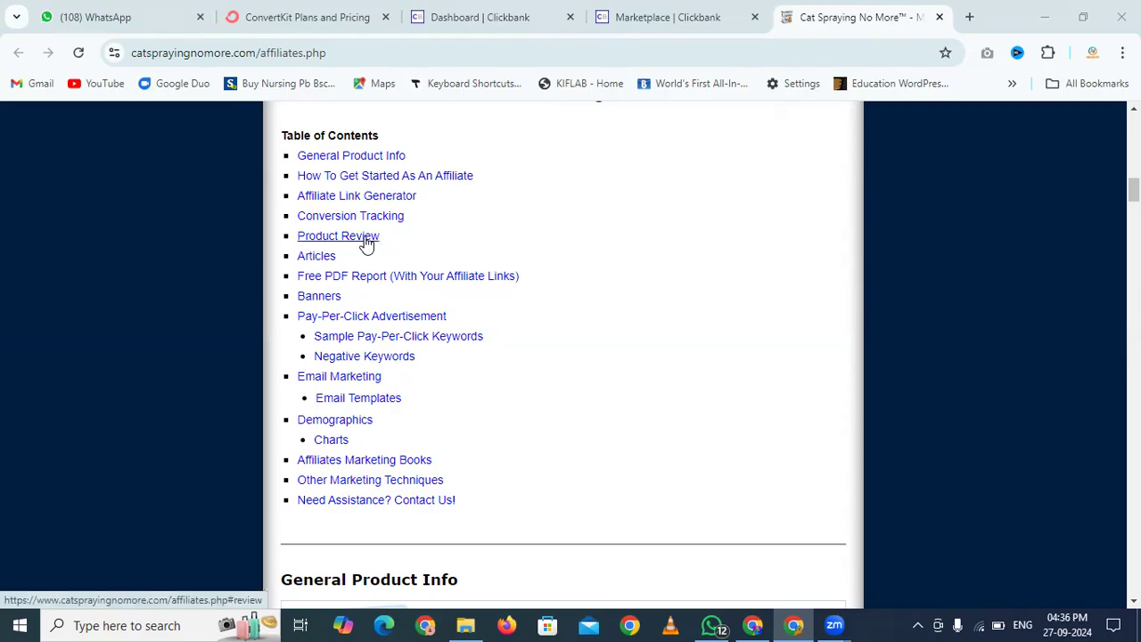
# Search Google for 'cat spraying no more reviews' in a new tab
pyautogui.click(970, 18)
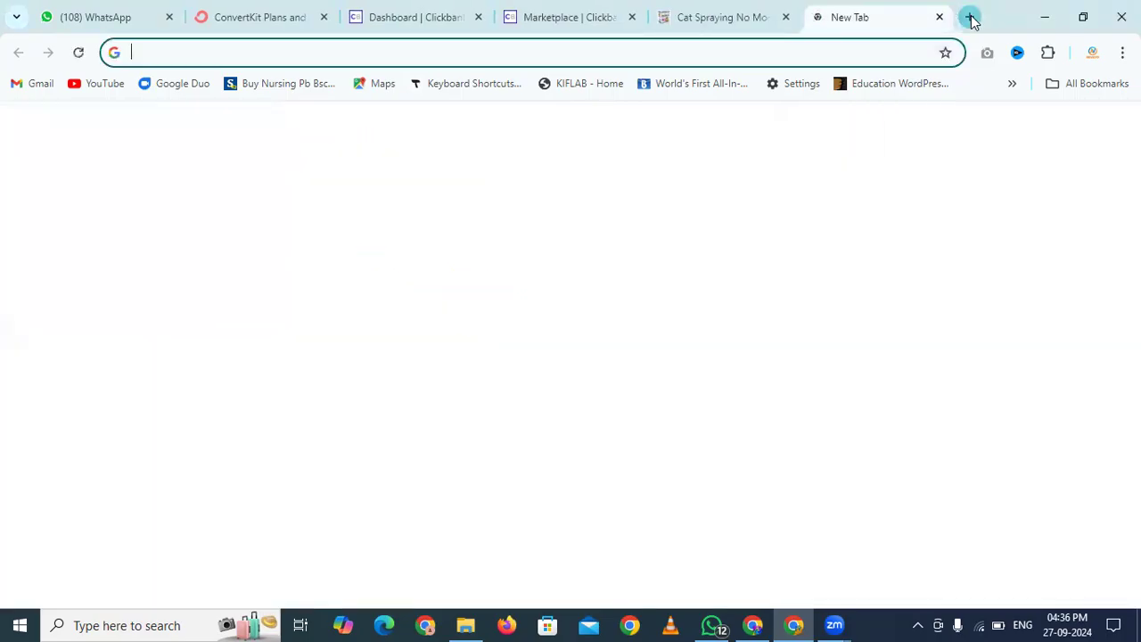
pyautogui.write('google.com')
pyautogui.press('Return')
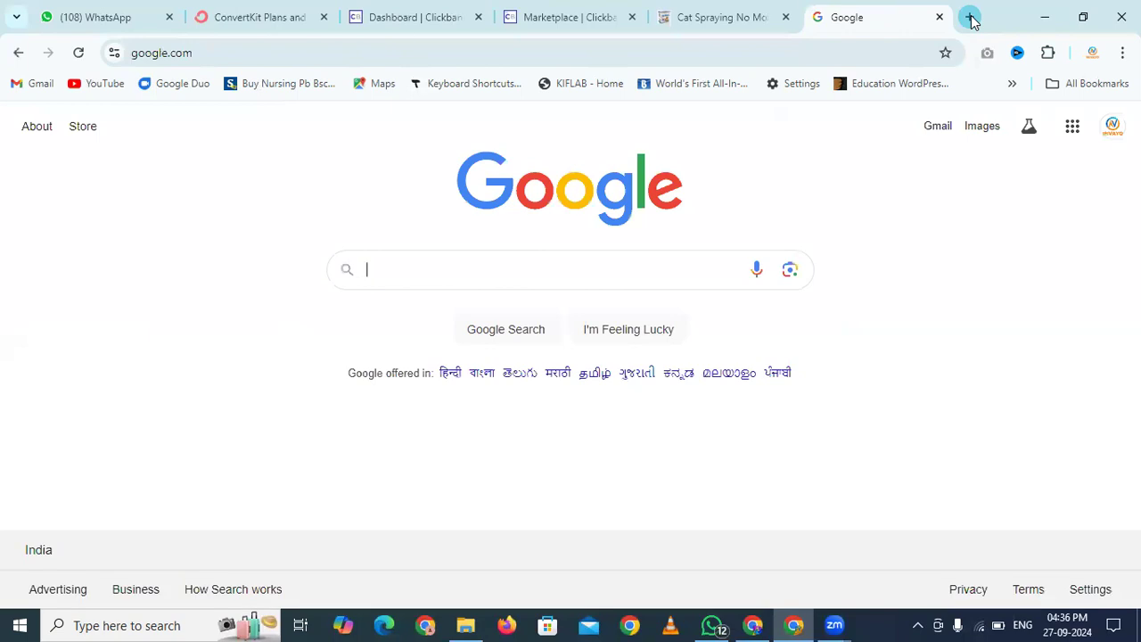
pyautogui.write('cat spraying nore')
pyautogui.press('BackSpace')
pyautogui.press('BackSpace')
pyautogui.press('BackSpace')
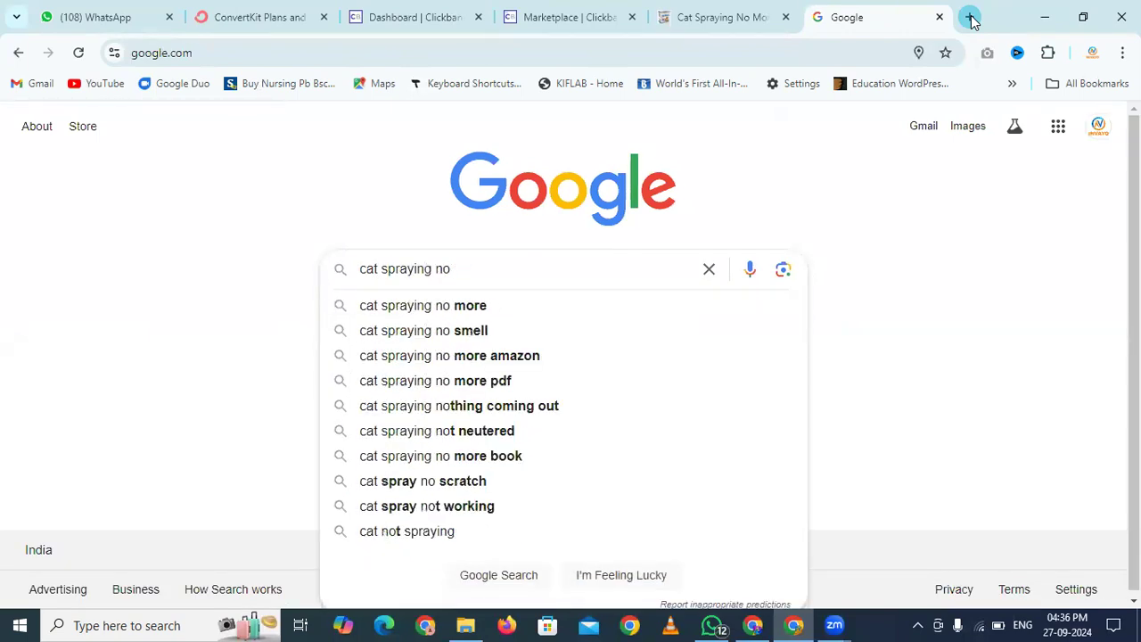
pyautogui.write('more')
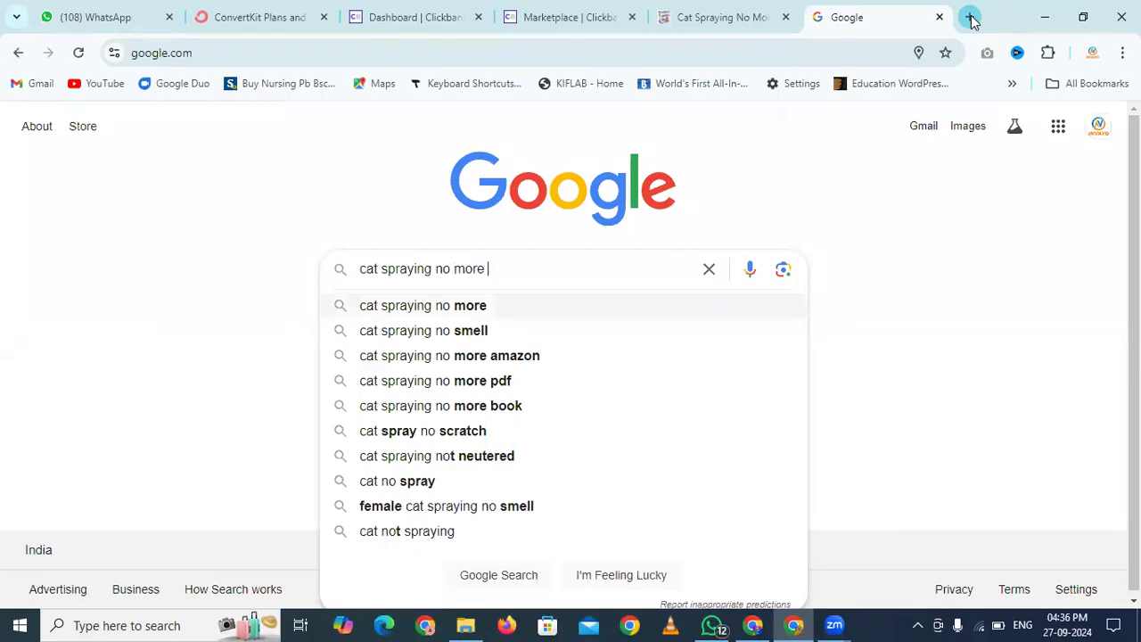
pyautogui.press('Down')
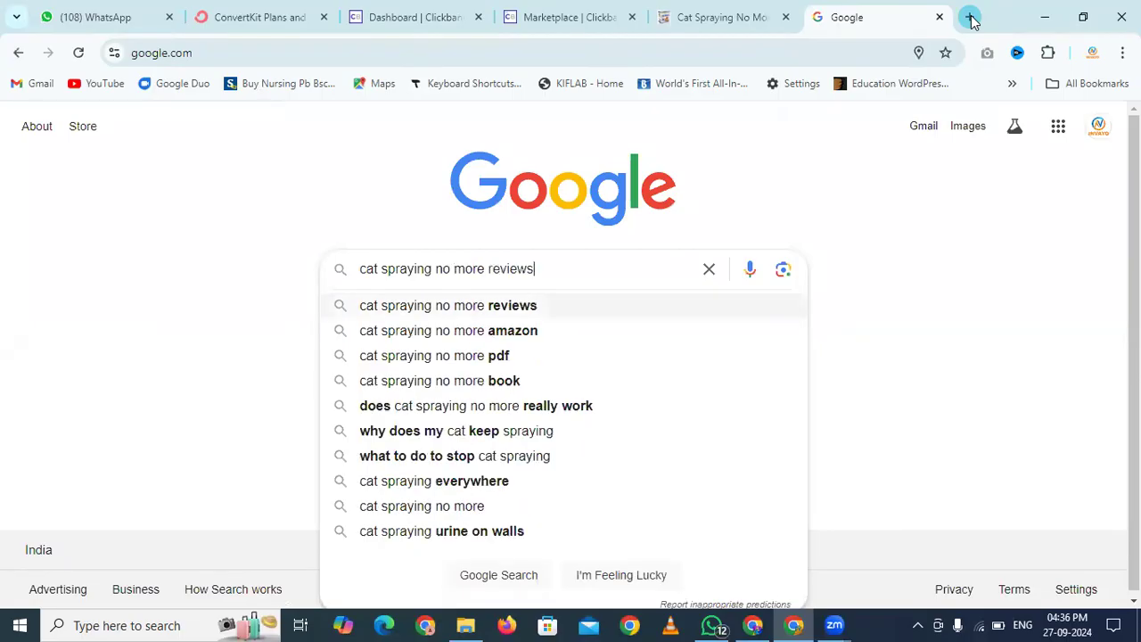
pyautogui.hotkey('ctrl', 'a')
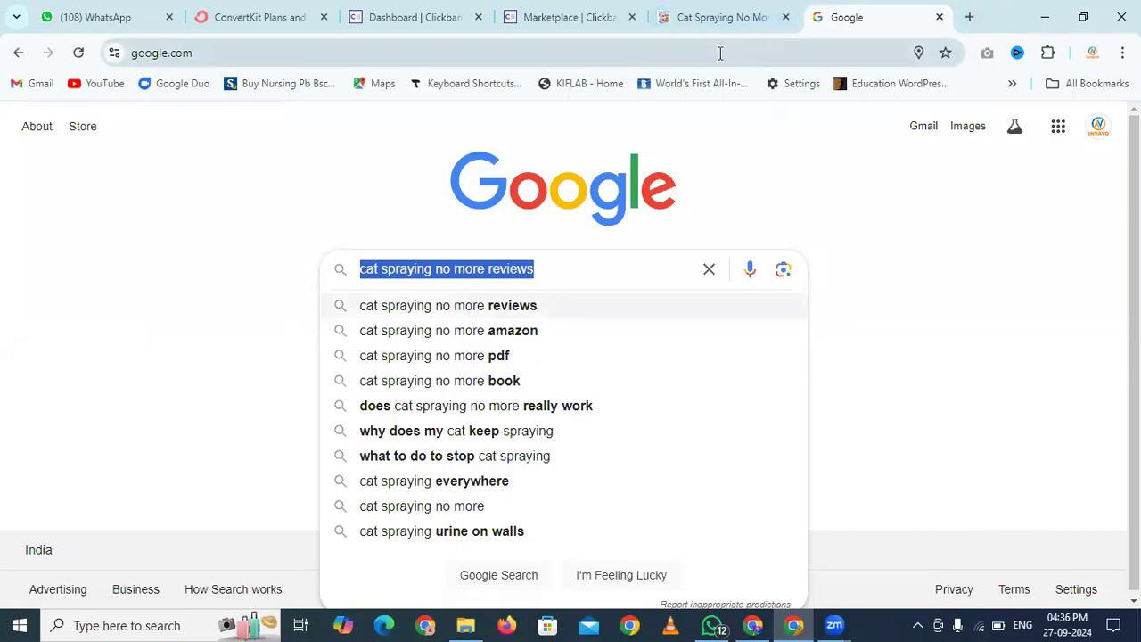
pyautogui.press('Return')
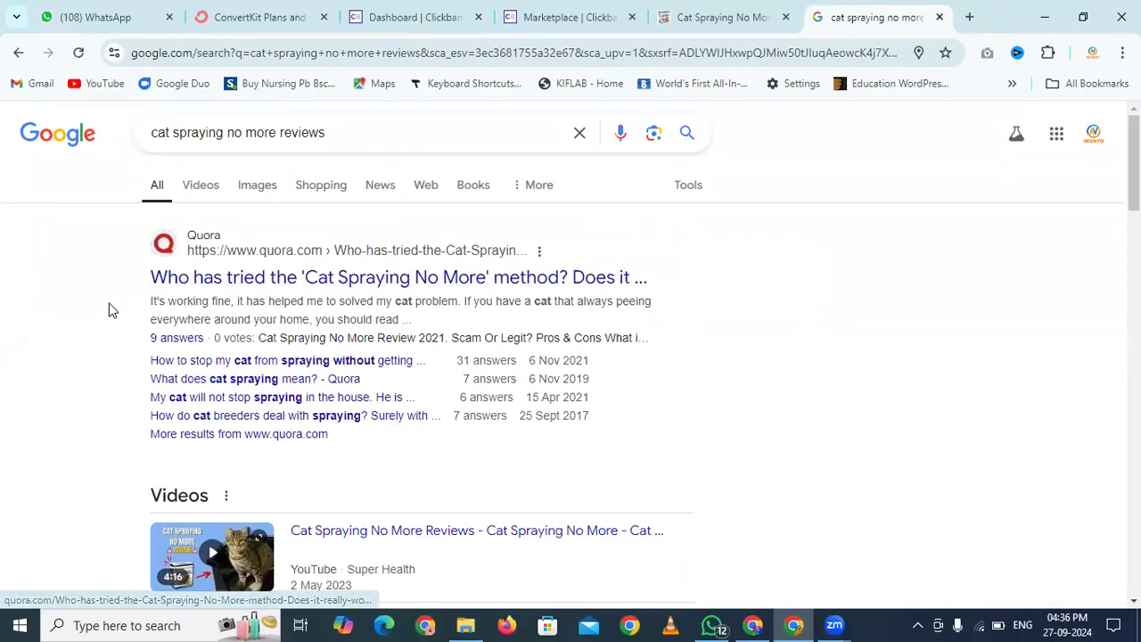
# Open the Quora result asking whether the Cat Spraying No More method works
pyautogui.scroll(-5, 110, 308)
pyautogui.scroll(-1, 110, 308)
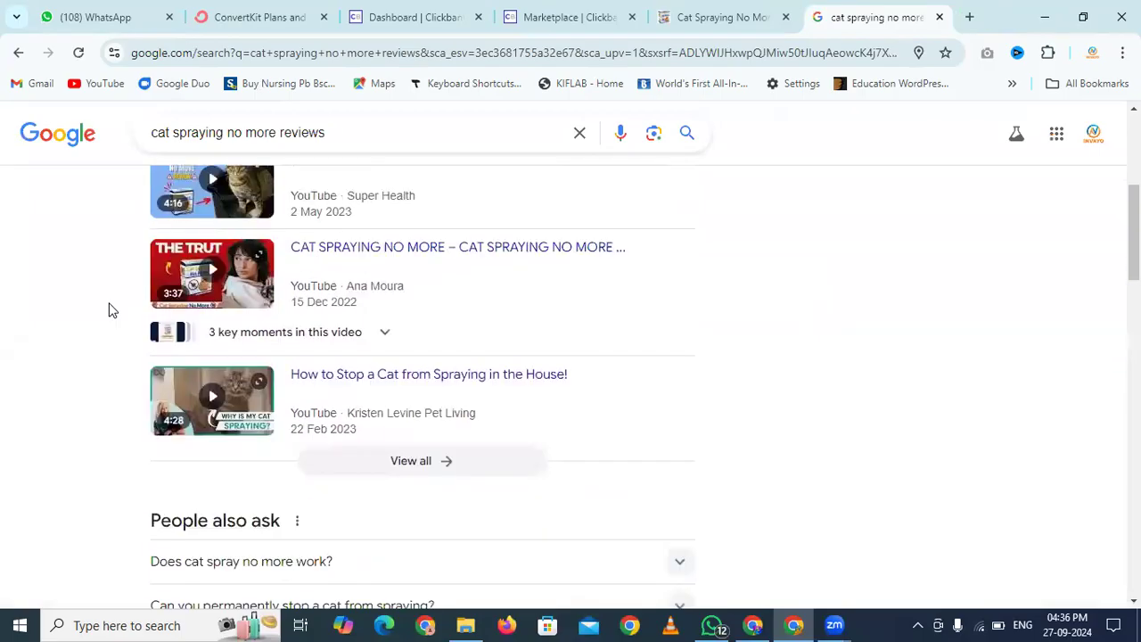
pyautogui.scroll(-2, 99, 349)
pyautogui.scroll(-4, 100, 352)
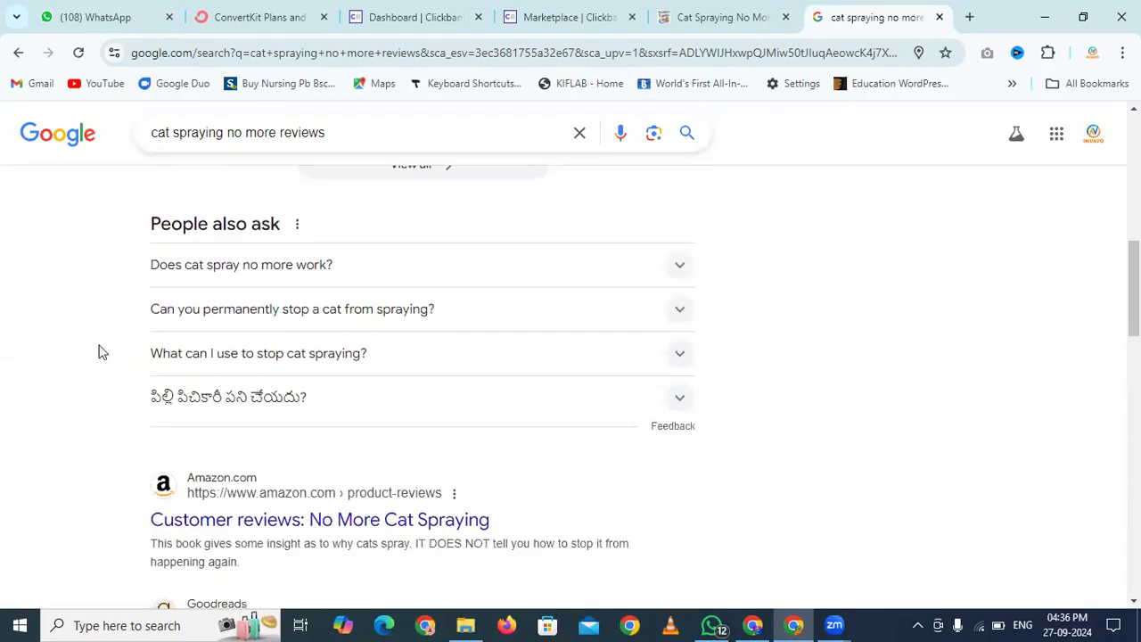
pyautogui.scroll(-2, 100, 352)
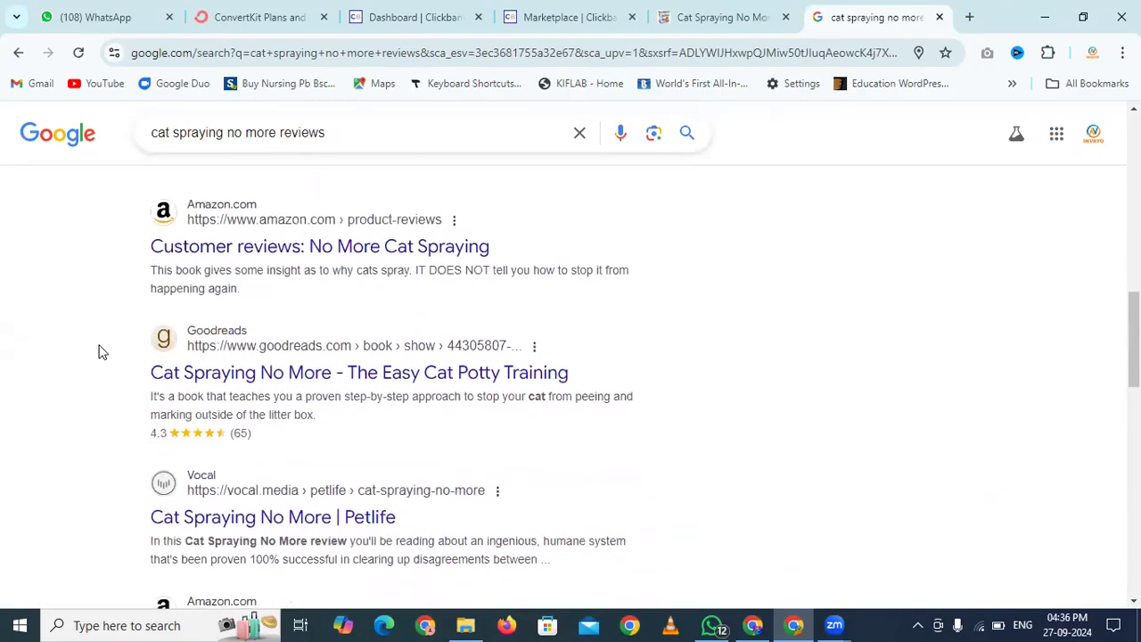
pyautogui.scroll(-6, 101, 352)
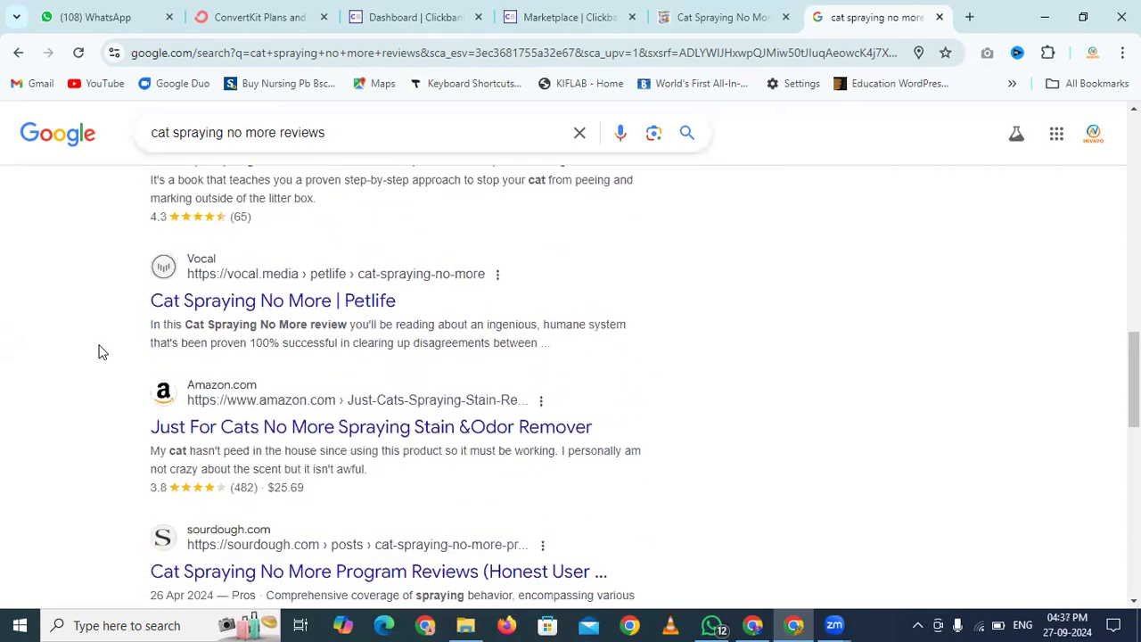
pyautogui.scroll(-2, 101, 352)
pyautogui.scroll(12, 100, 352)
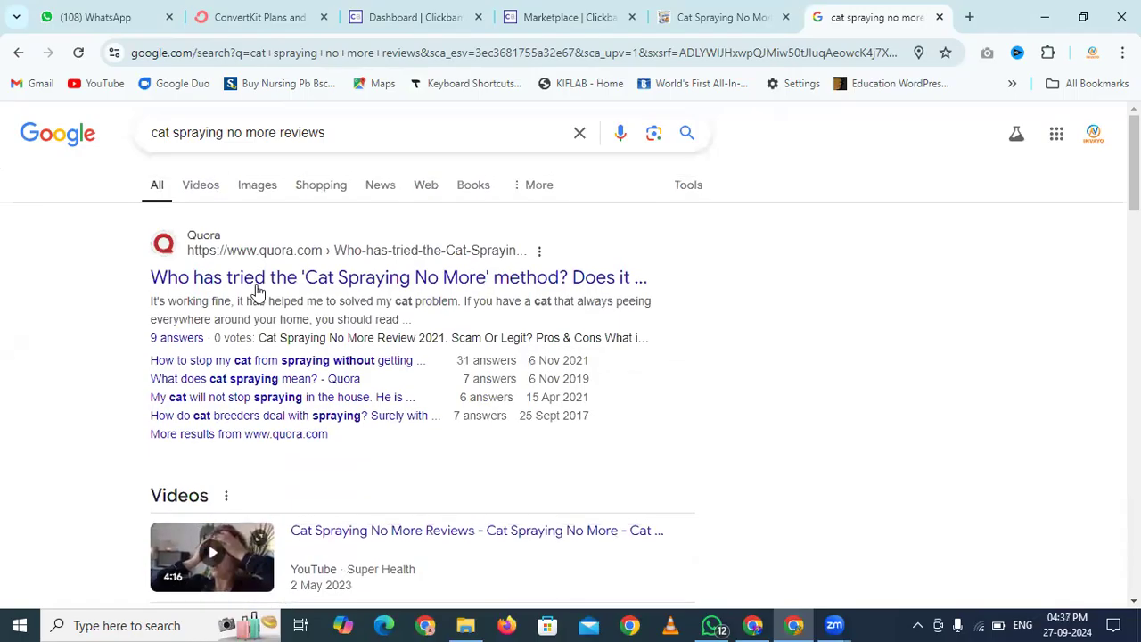
pyautogui.click(364, 280)
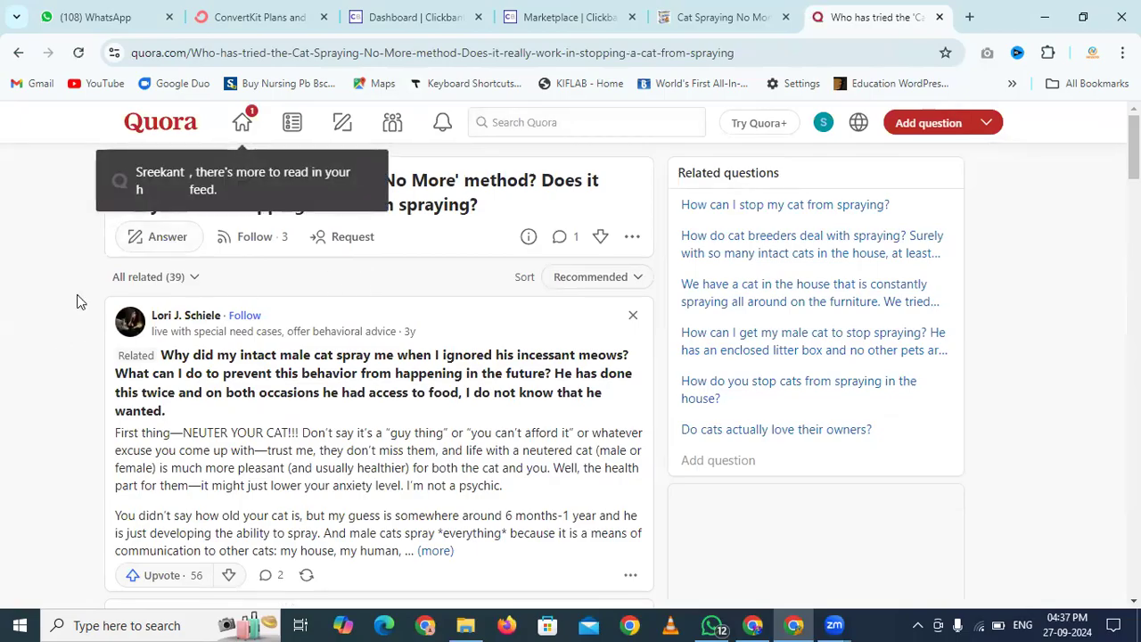
# Expand and read the first answer and the Part One answer
pyautogui.scroll(-3, 77, 301)
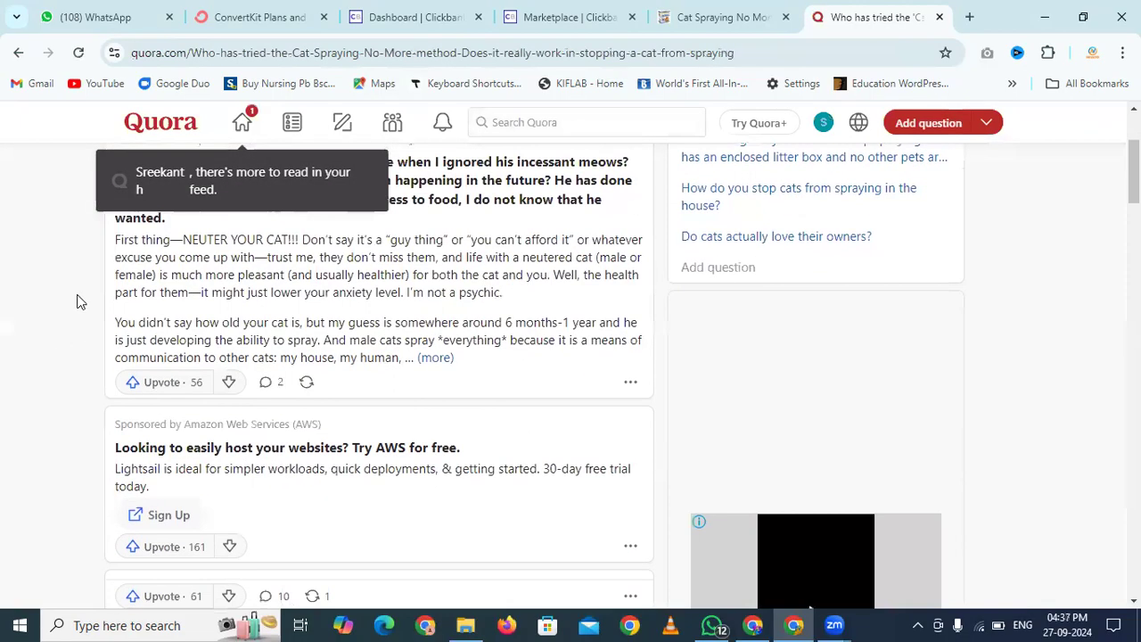
pyautogui.click(440, 362)
pyautogui.scroll(-8, 84, 347)
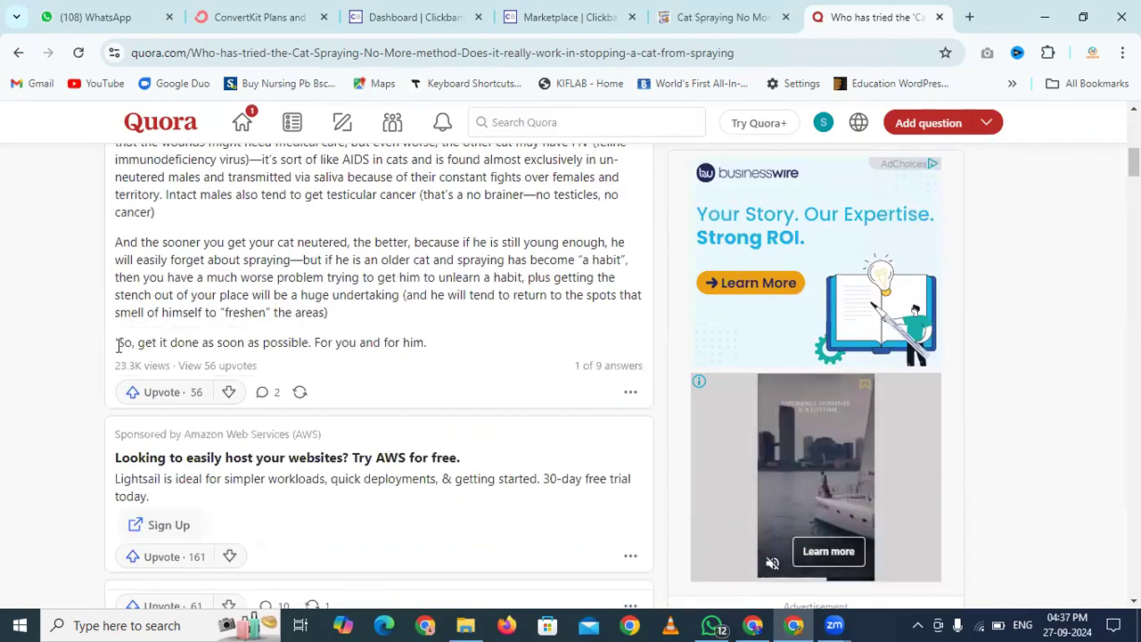
pyautogui.moveTo(113, 366); pyautogui.dragTo(159, 360)
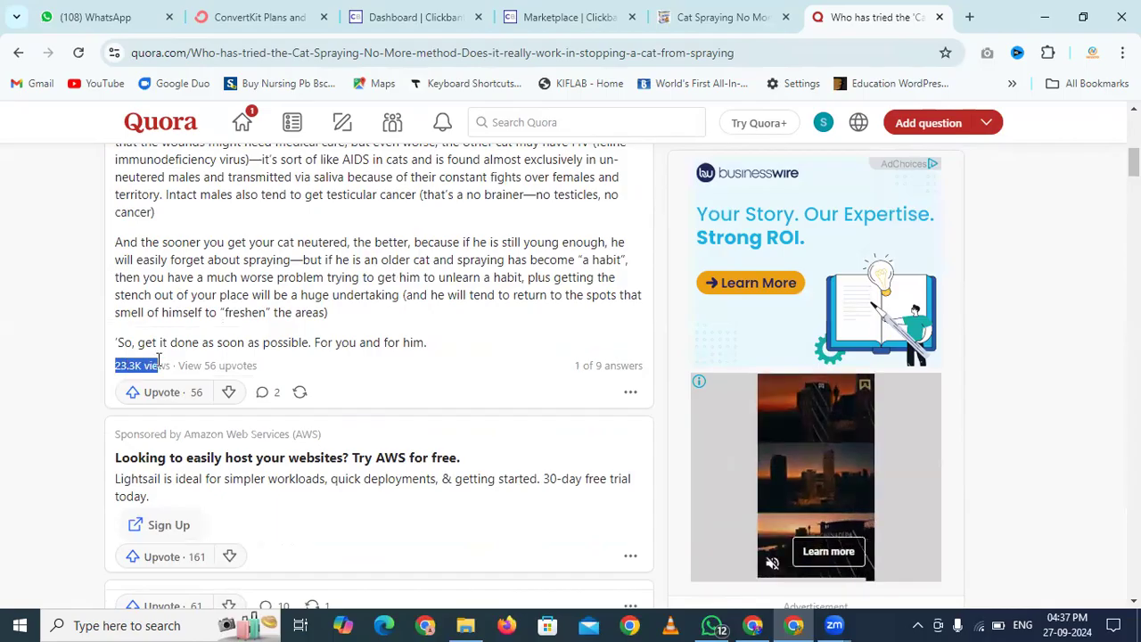
pyautogui.click(51, 355)
pyautogui.scroll(-8, 51, 356)
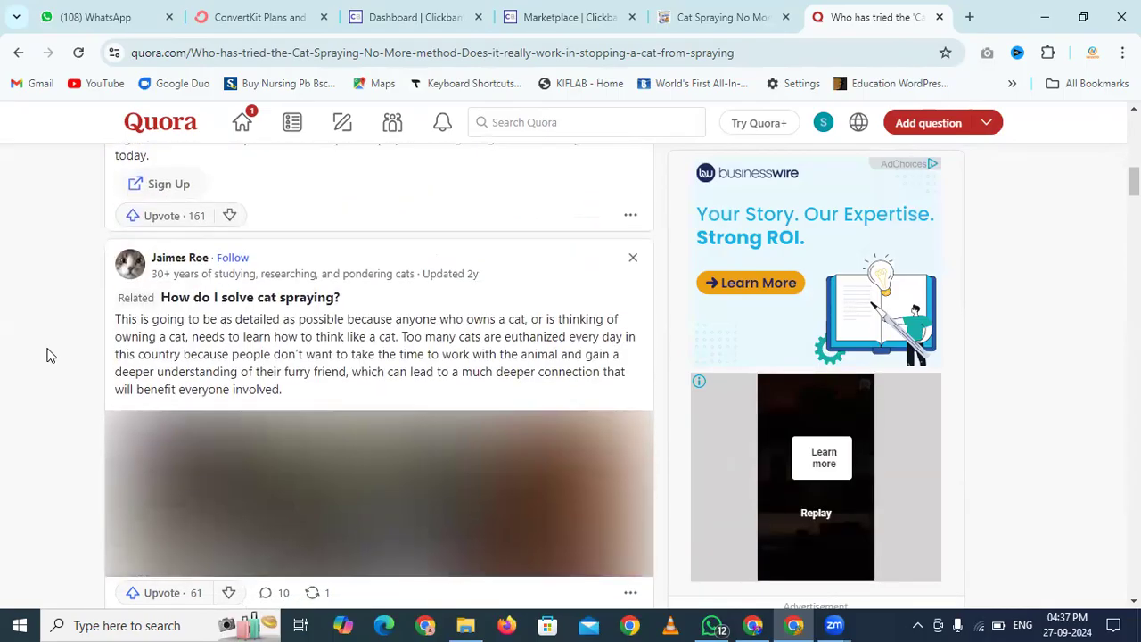
pyautogui.scroll(-3, 51, 356)
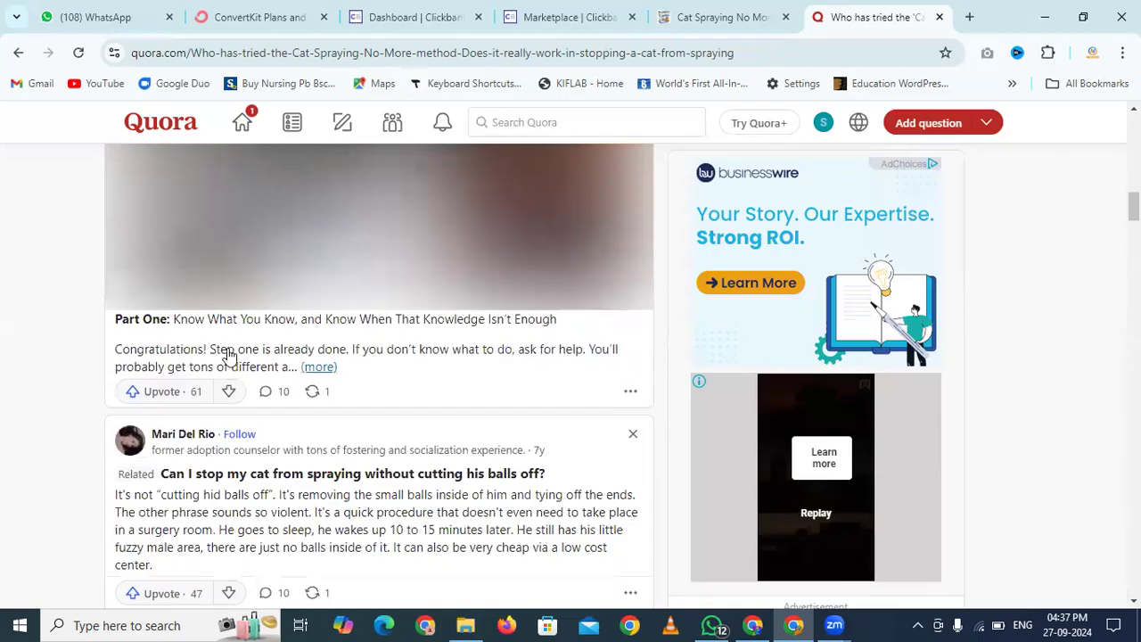
pyautogui.click(317, 369)
pyautogui.scroll(-3, 81, 401)
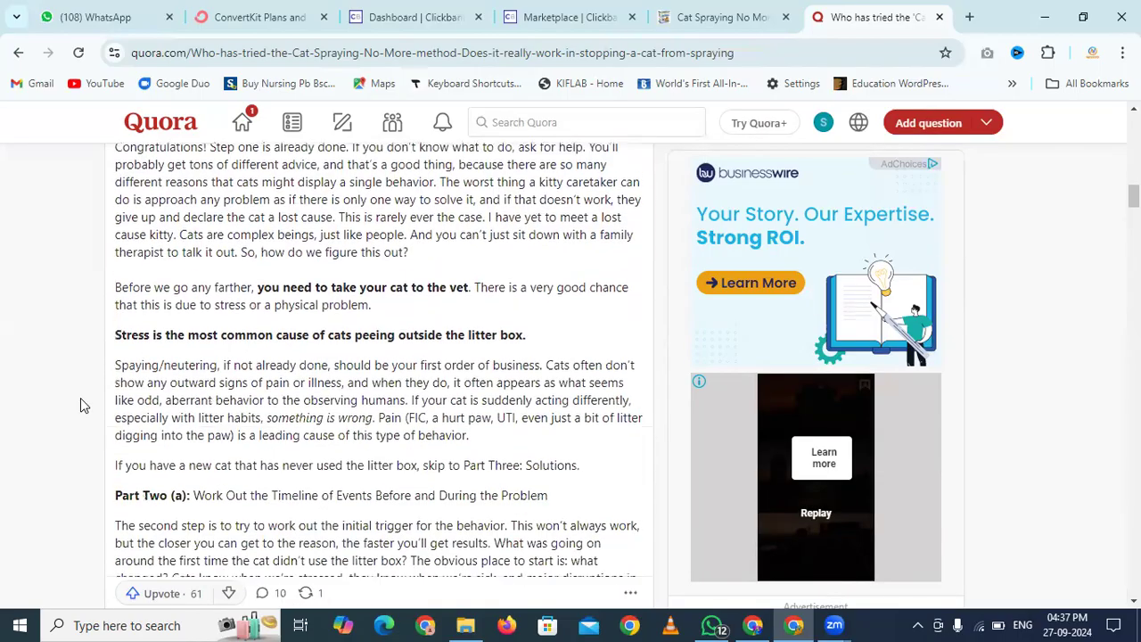
pyautogui.scroll(-6, 81, 401)
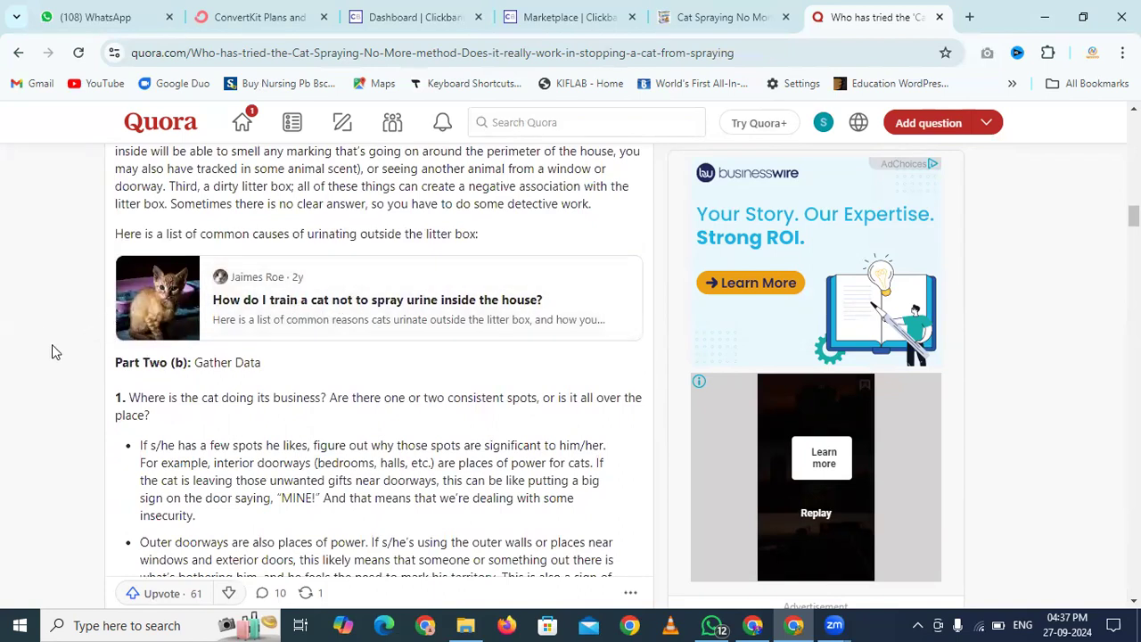
pyautogui.scroll(-6, 52, 347)
pyautogui.scroll(-9, 52, 346)
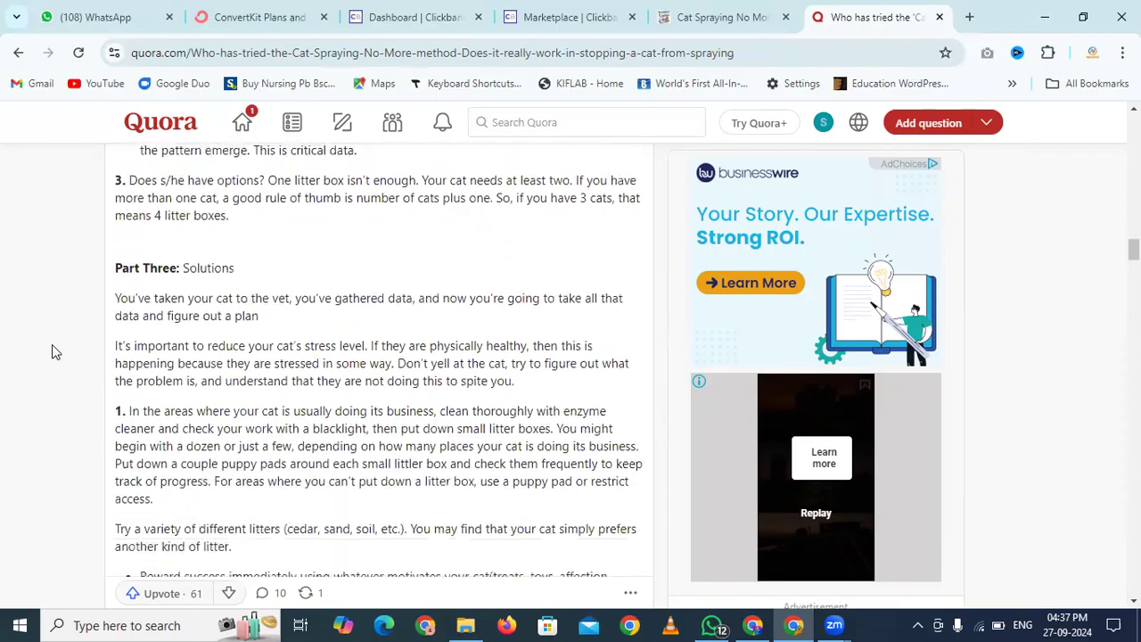
pyautogui.scroll(-3, 52, 351)
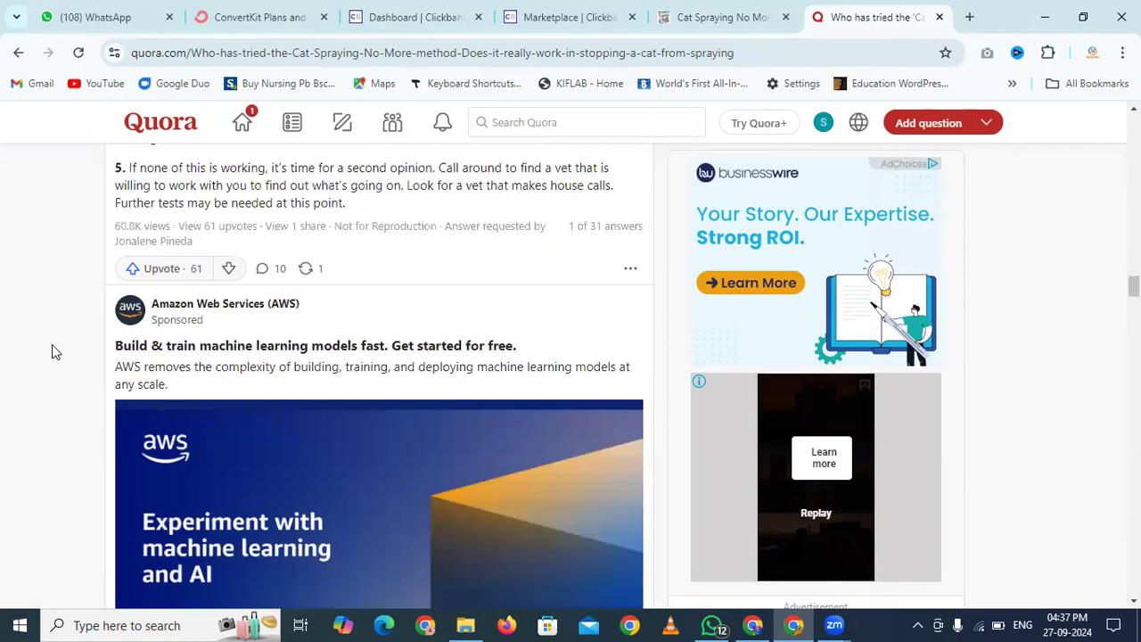
pyautogui.scroll(1, 52, 351)
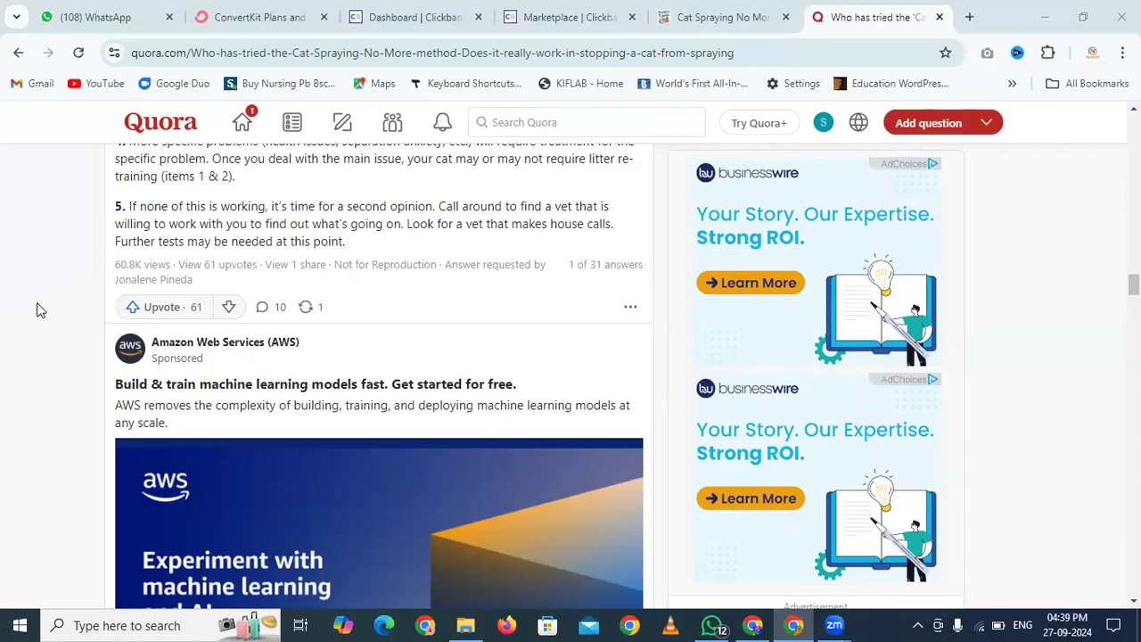
# Expand the veterinary blogger's answer, read it, and scroll back up
pyautogui.scroll(5, 40, 309)
pyautogui.scroll(-6, 40, 309)
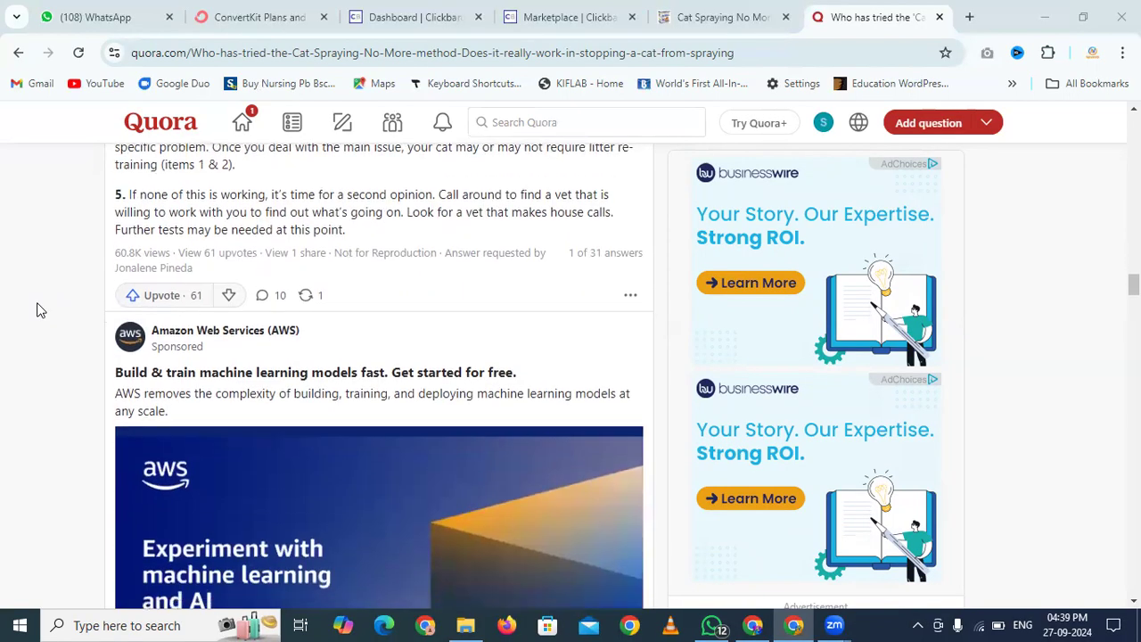
pyautogui.moveTo(115, 252); pyautogui.dragTo(211, 257)
pyautogui.click(2, 299)
pyautogui.scroll(-7, 2, 299)
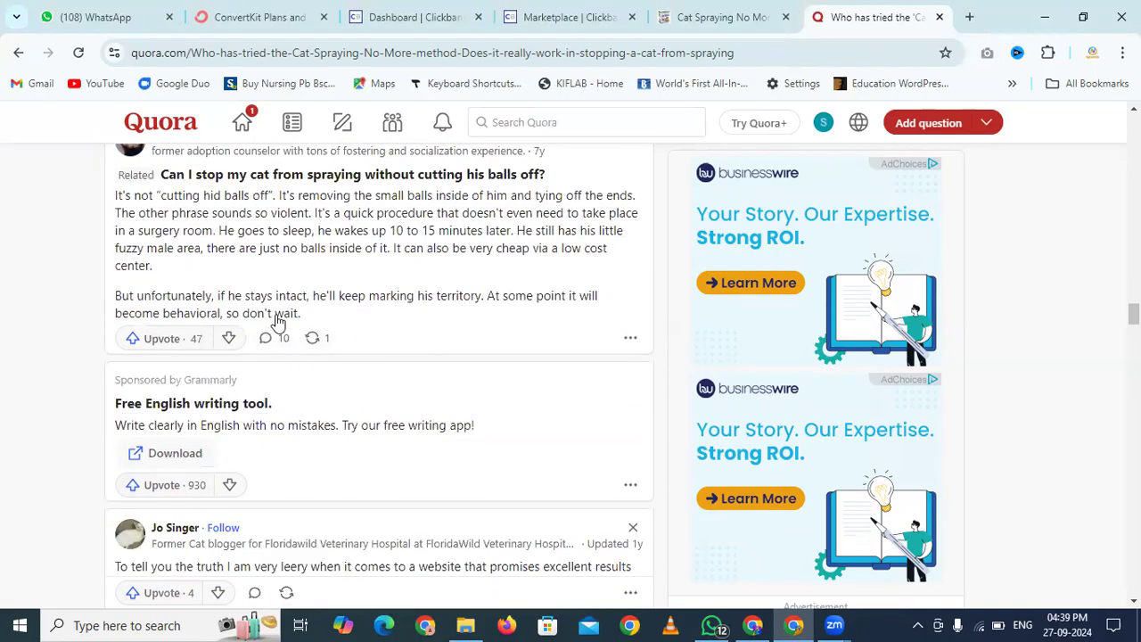
pyautogui.scroll(-4, 56, 313)
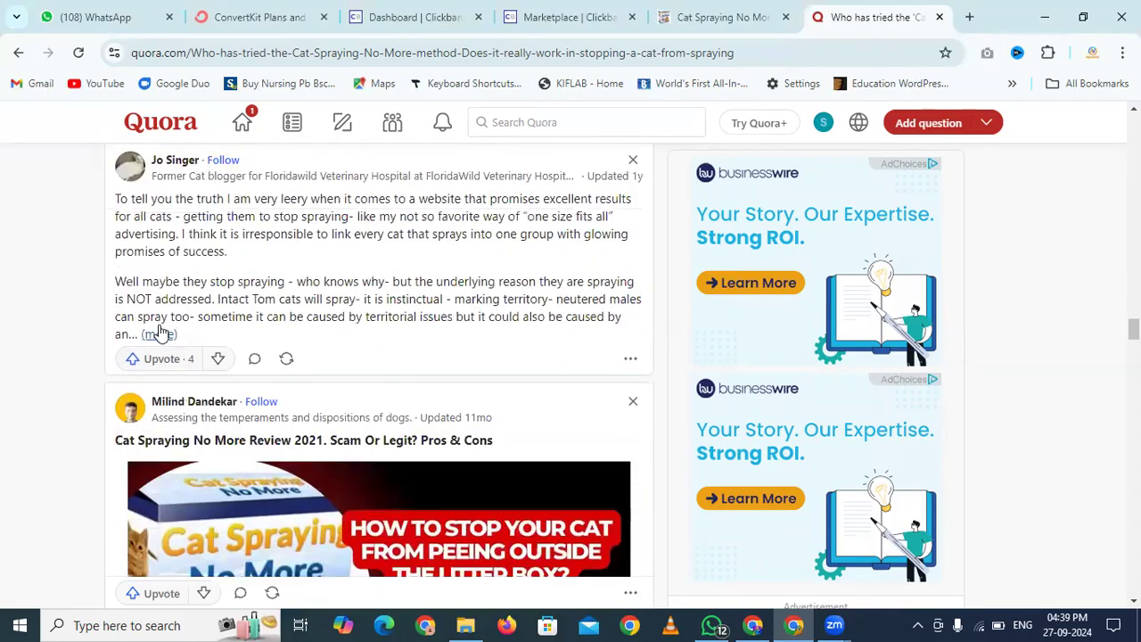
pyautogui.click(159, 333)
pyautogui.scroll(-4, 38, 339)
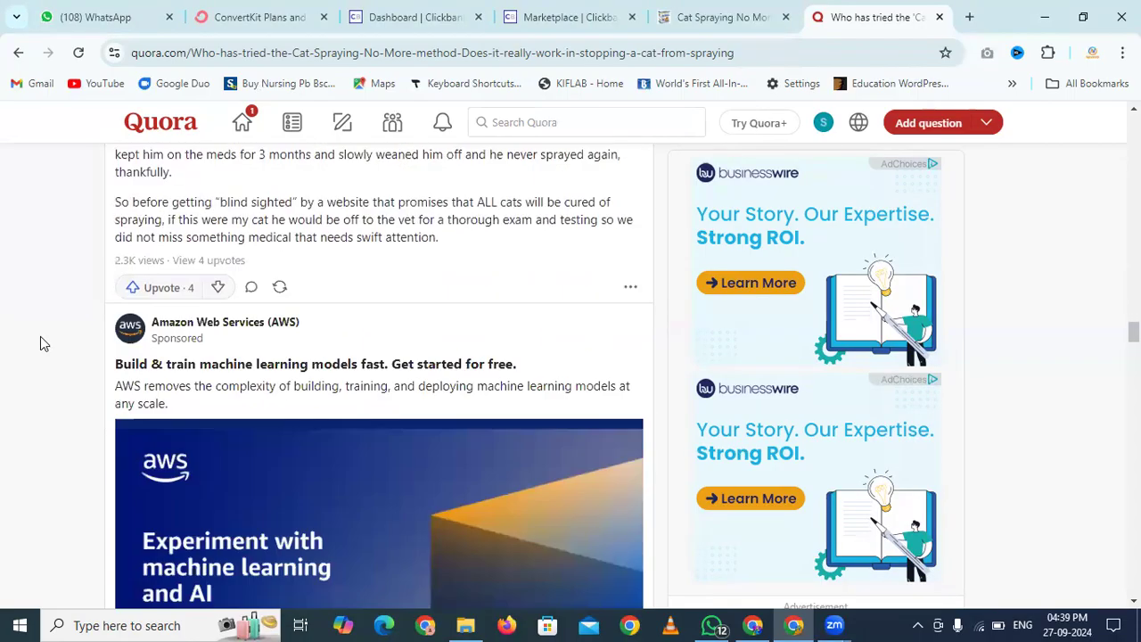
pyautogui.scroll(-10, 105, 264)
pyautogui.scroll(20, 101, 267)
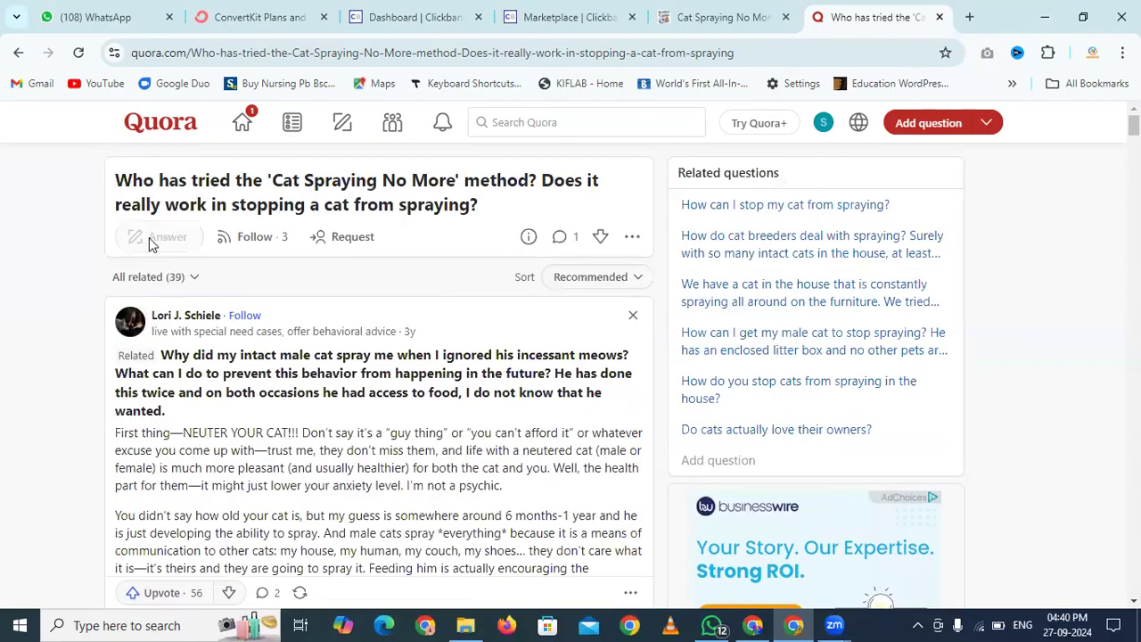
# Start a Quora answer and copy the affiliate page's full Product Review text
pyautogui.click(151, 241)
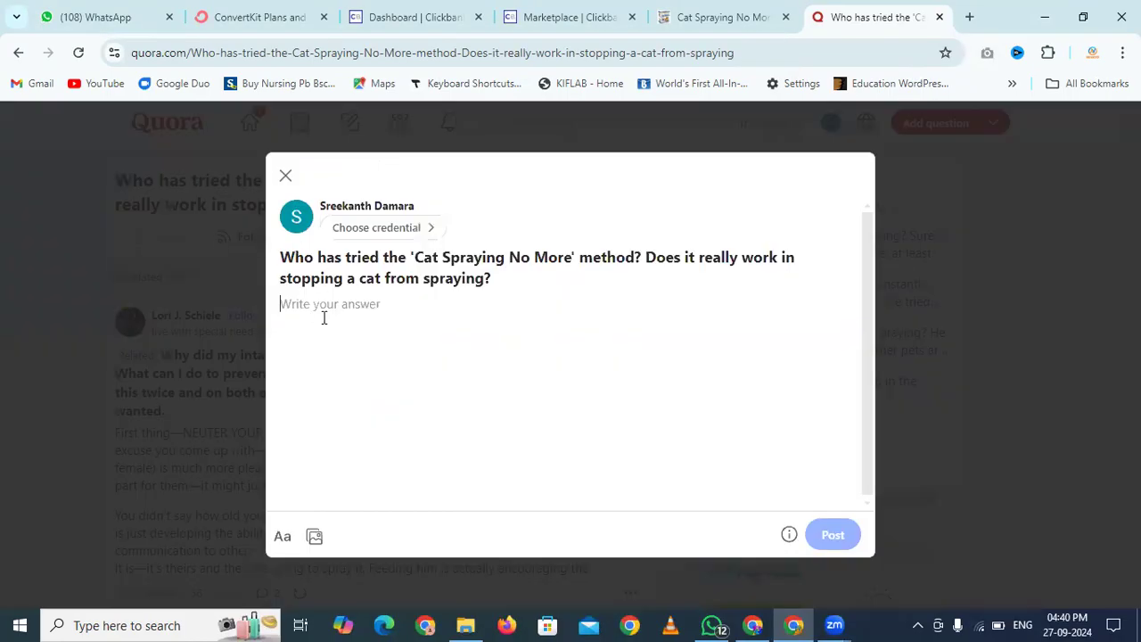
pyautogui.click(688, 9)
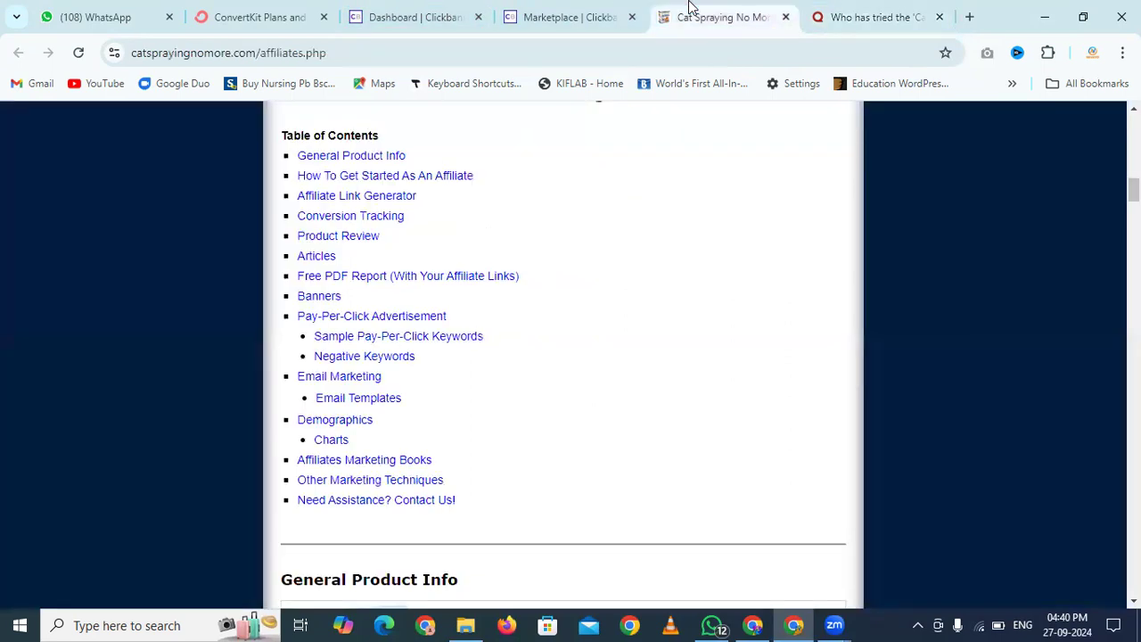
pyautogui.click(347, 237)
pyautogui.scroll(-3, 486, 263)
pyautogui.scroll(-9, 486, 263)
pyautogui.scroll(10, 486, 258)
pyautogui.scroll(2, 486, 258)
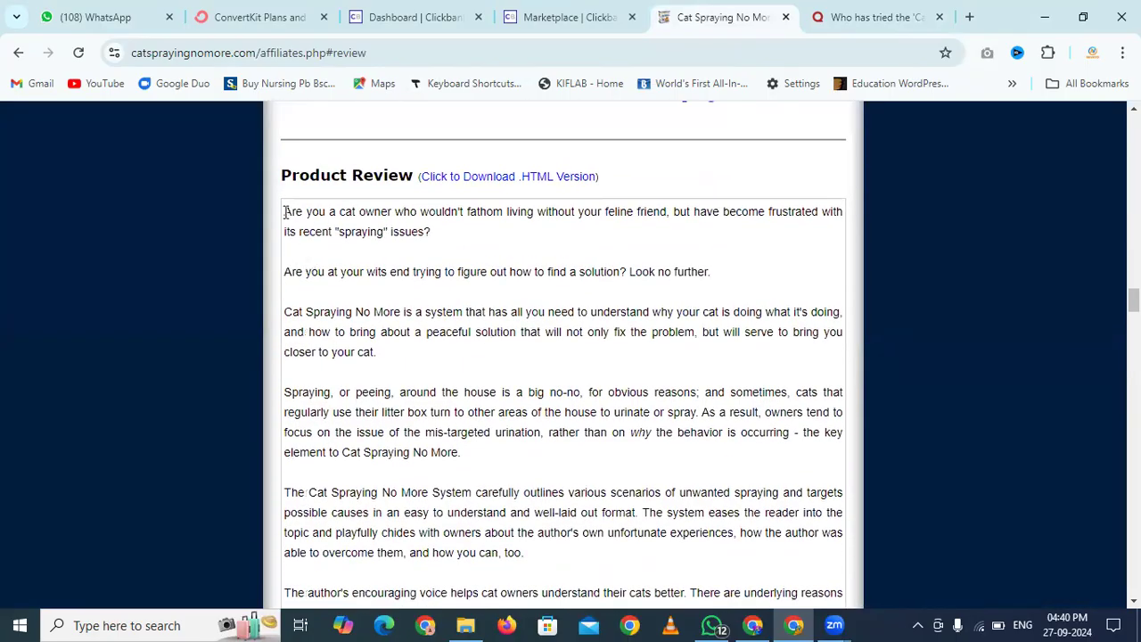
pyautogui.moveTo(283, 211); pyautogui.dragTo(575, 483)
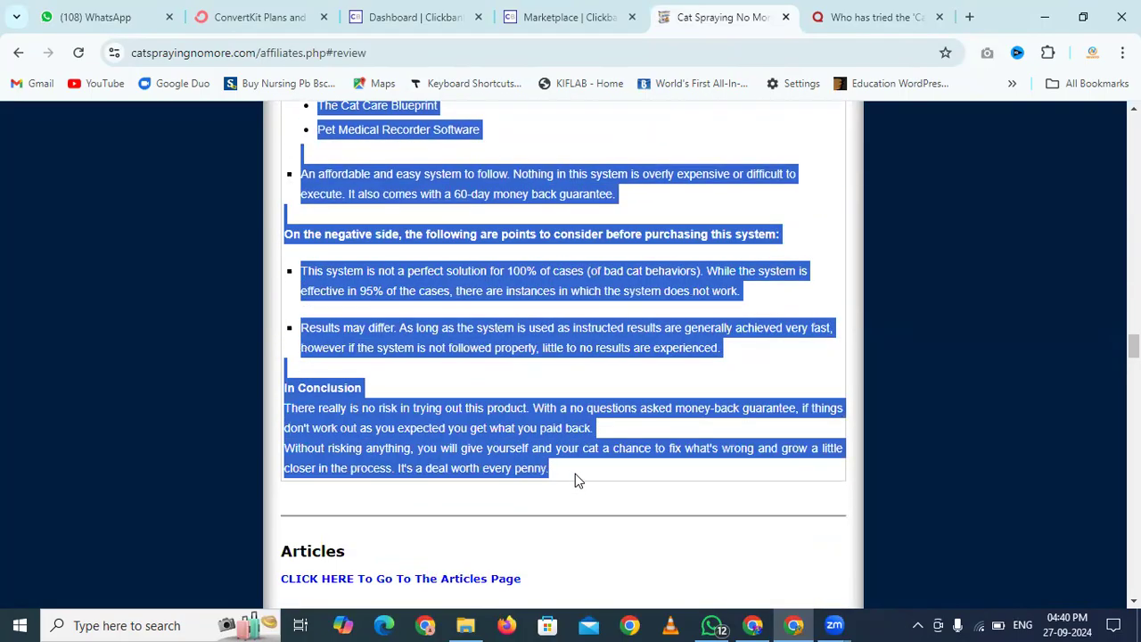
pyautogui.click(519, 324)
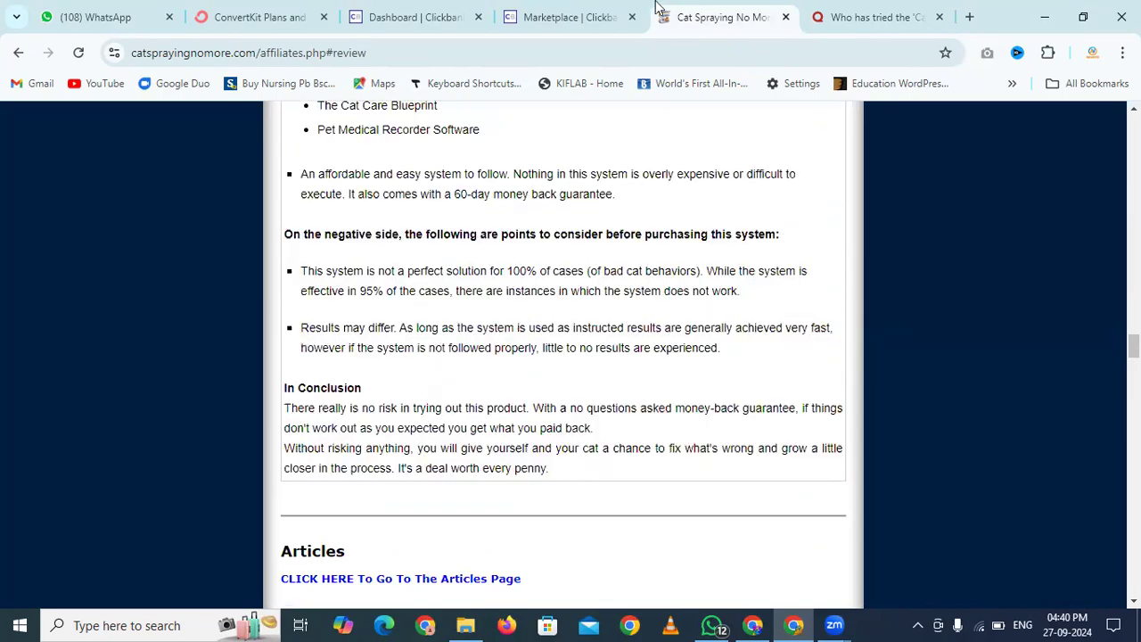
# Paste the copied product review into the Quora answer draft
pyautogui.click(861, 10)
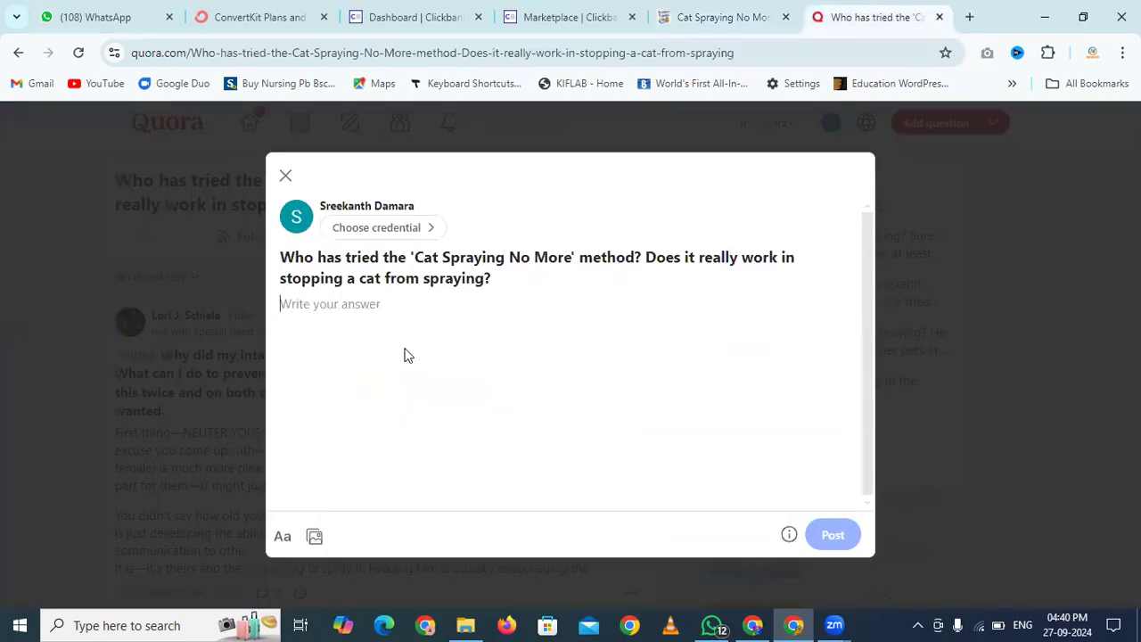
pyautogui.hotkey('ctrl', 'v')
pyautogui.scroll(-6, 497, 375)
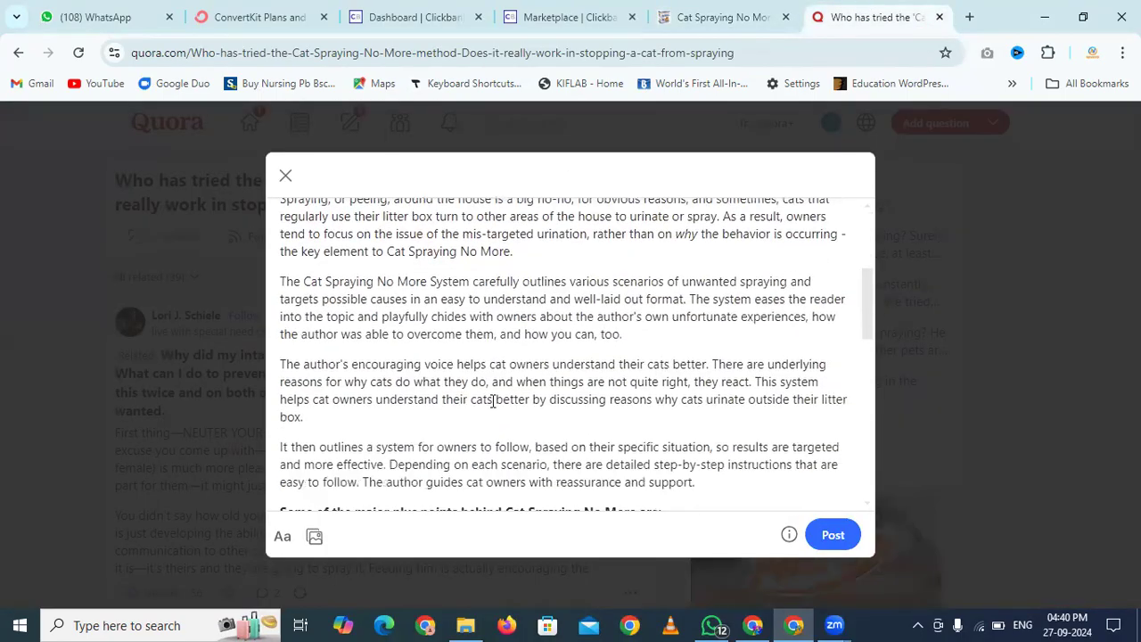
pyautogui.scroll(-5, 494, 400)
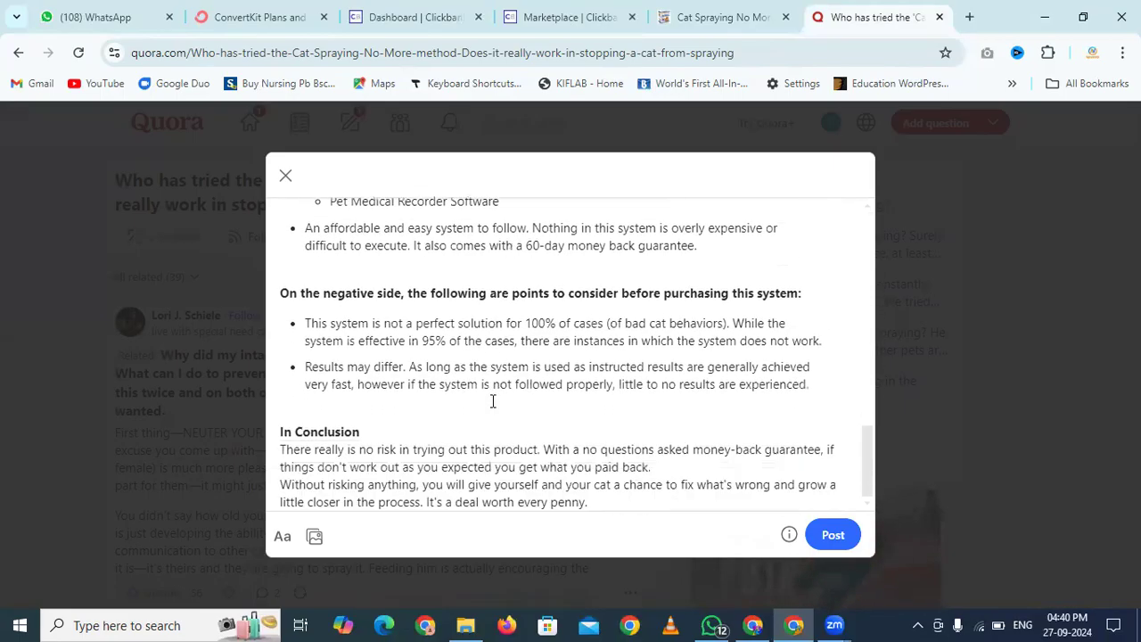
pyautogui.scroll(10, 493, 400)
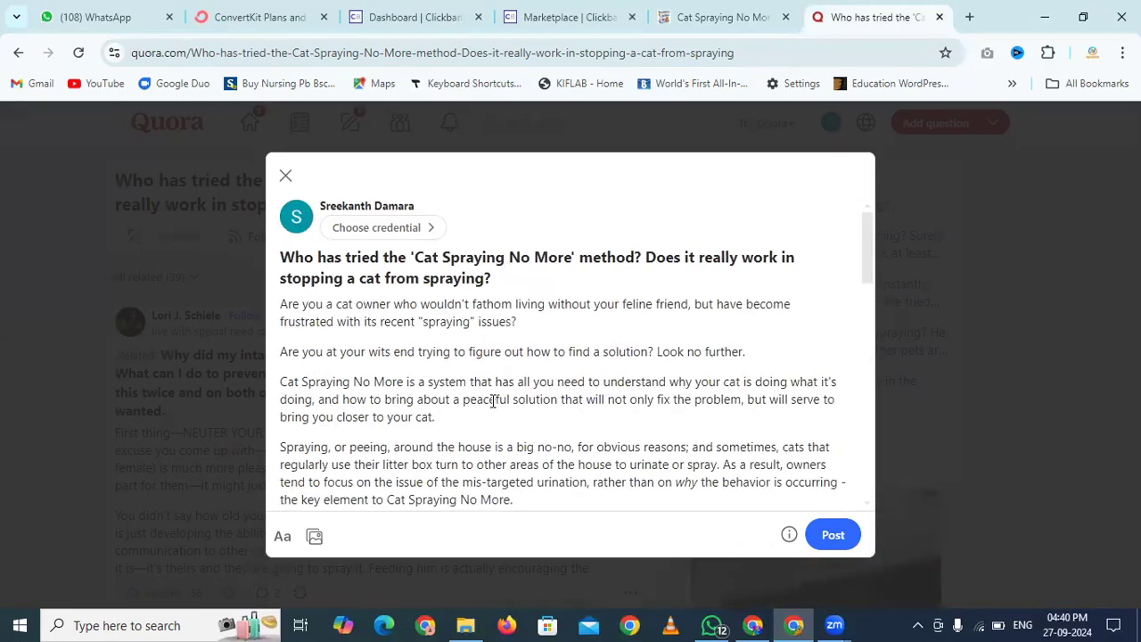
# Promote Cat Spraying No More with the chosen affiliate nickname to reach the link options
pyautogui.click(448, 9)
pyautogui.click(571, 11)
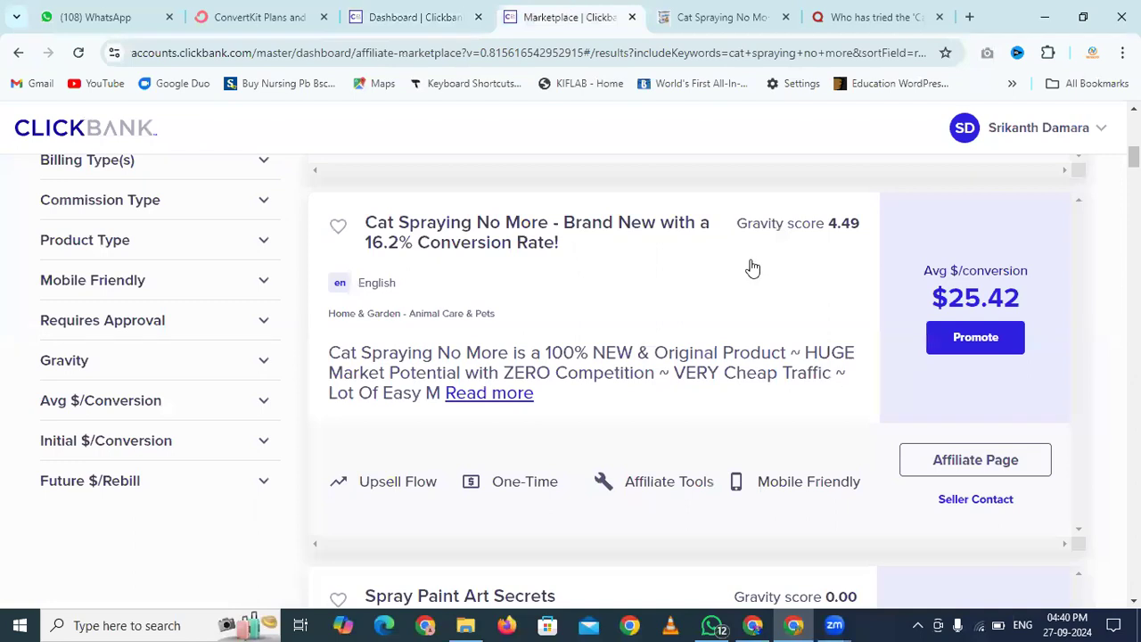
pyautogui.click(943, 339)
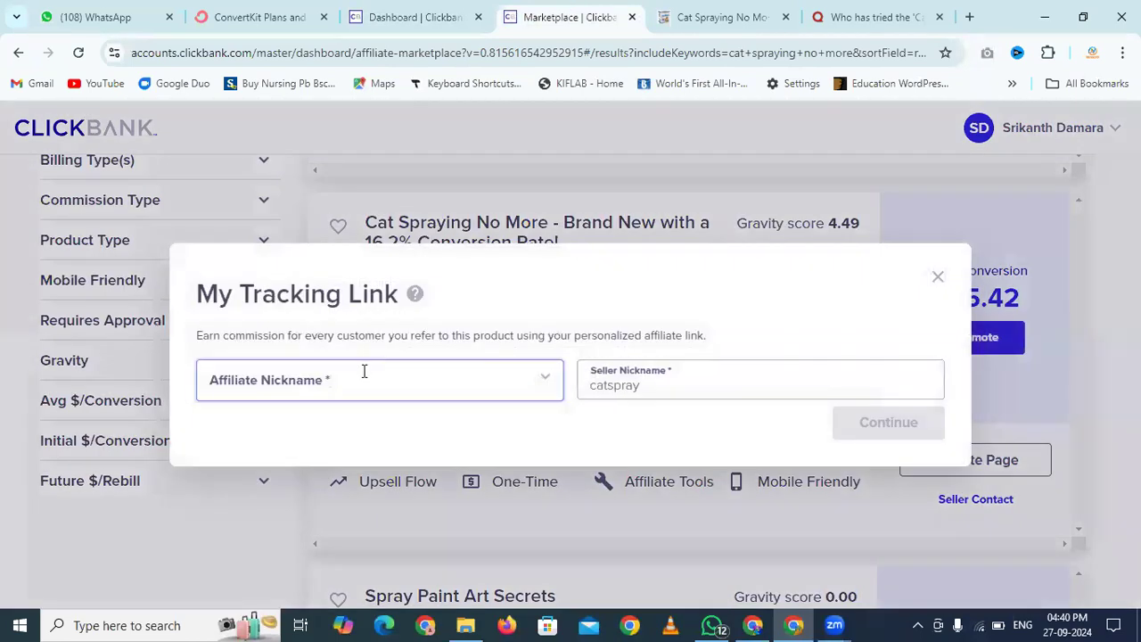
pyautogui.click(361, 379)
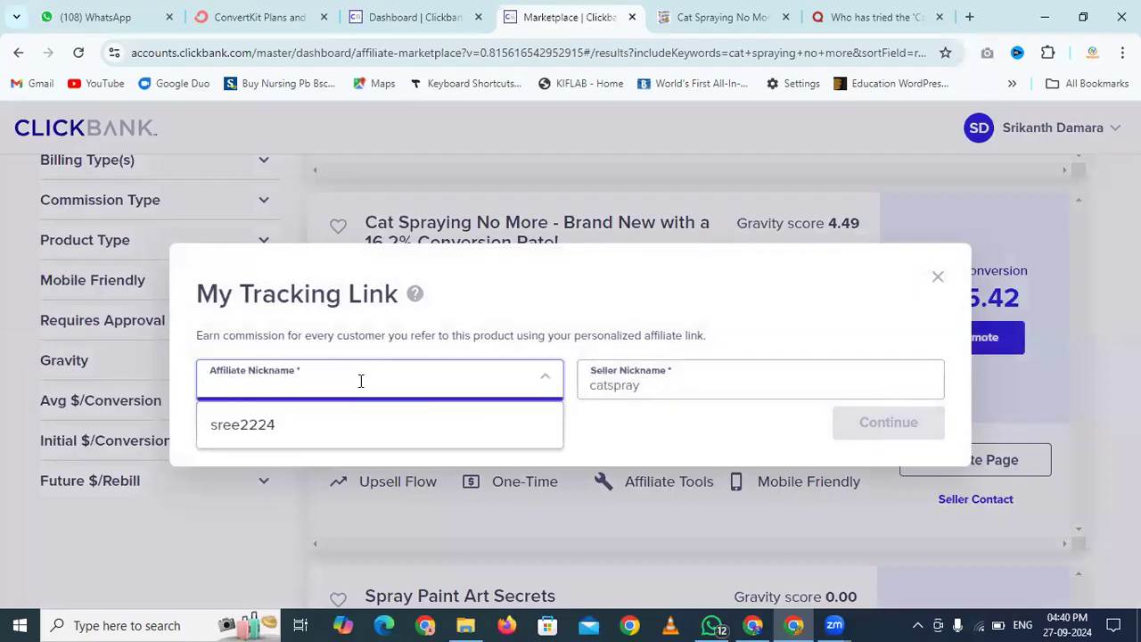
pyautogui.click(267, 428)
pyautogui.click(615, 384)
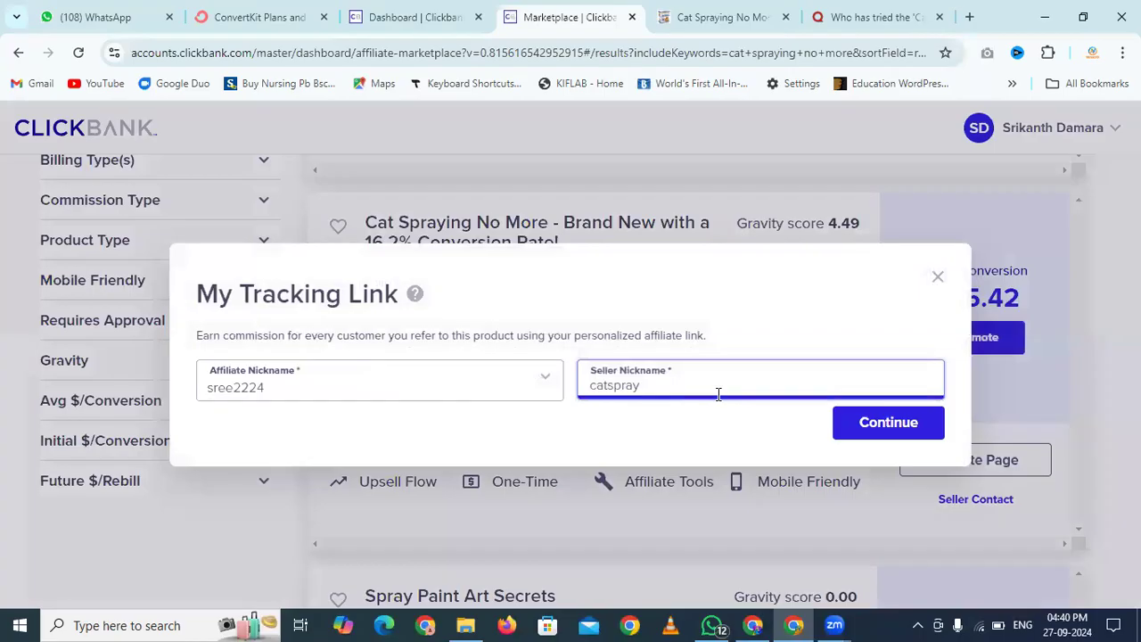
pyautogui.click(859, 422)
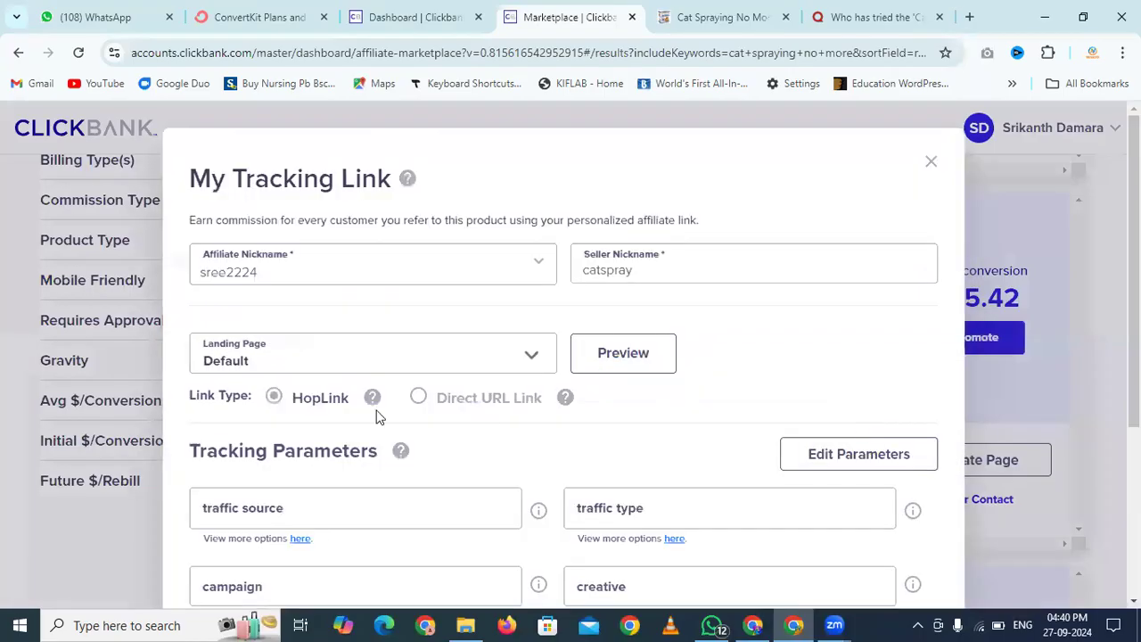
# Enable the aff sub 1 tracking parameter for the HopLink
pyautogui.scroll(-3, 399, 360)
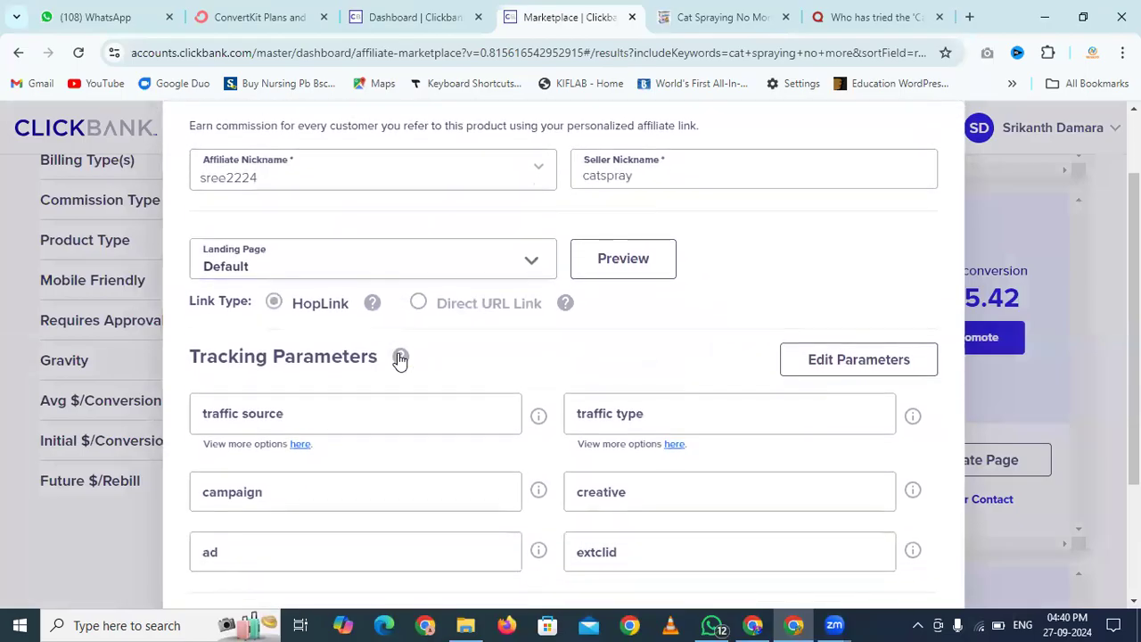
pyautogui.scroll(-1, 399, 354)
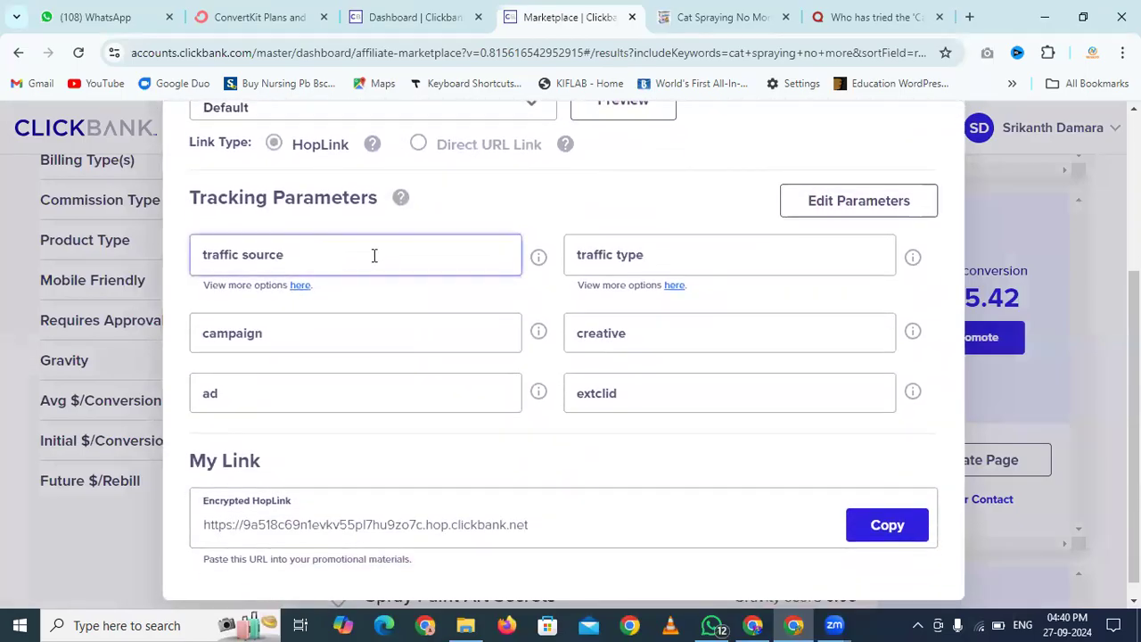
pyautogui.scroll(-1, 374, 255)
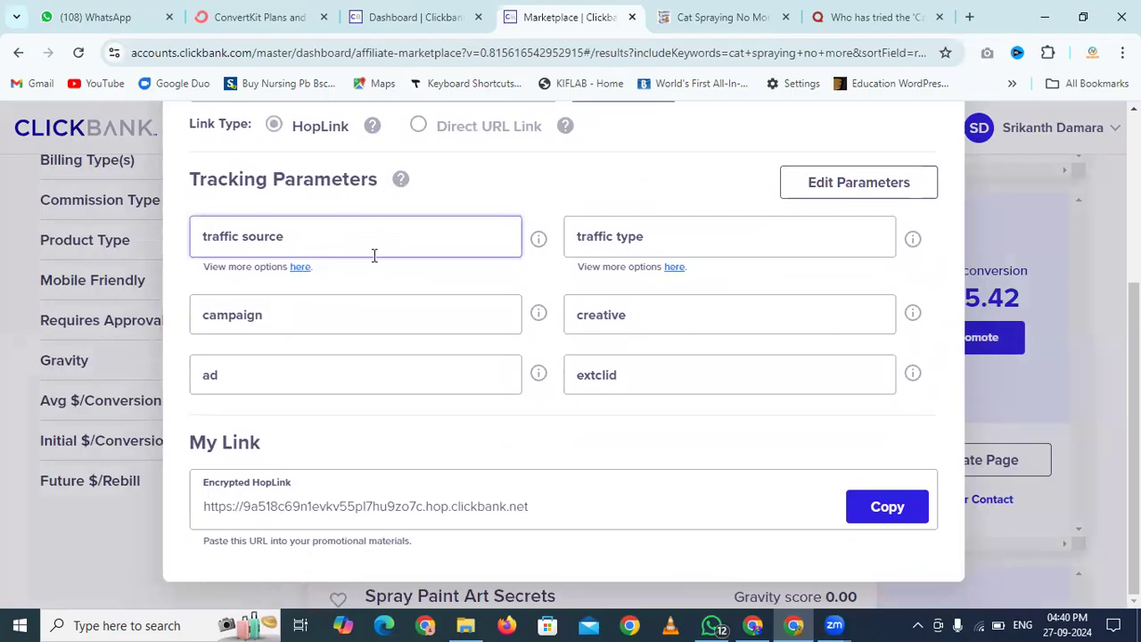
pyautogui.scroll(2, 374, 255)
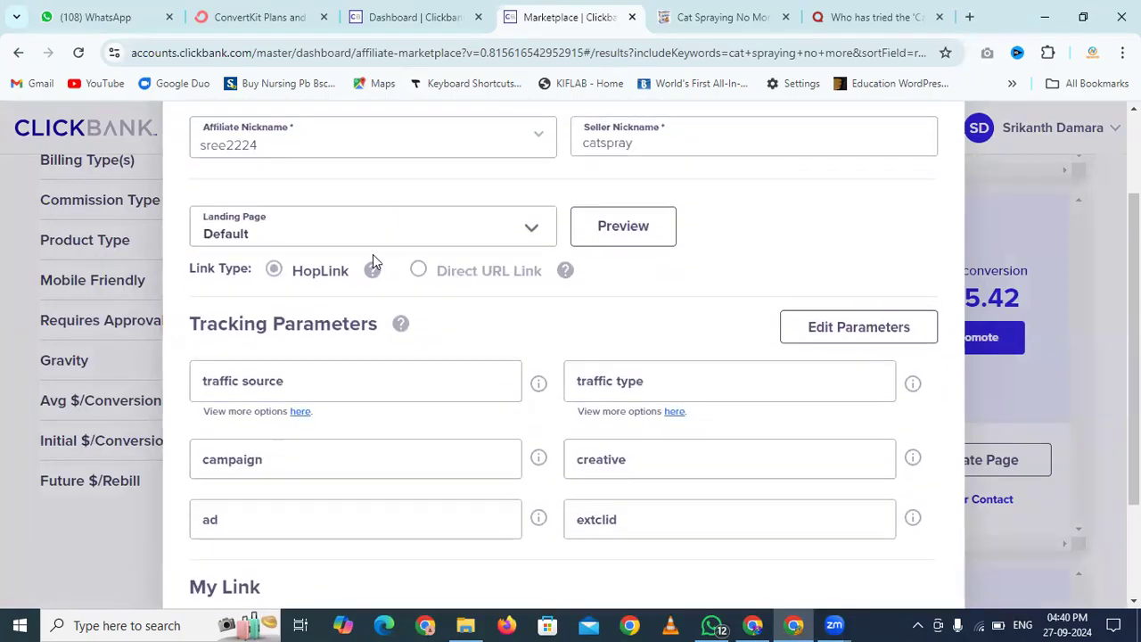
pyautogui.click(831, 347)
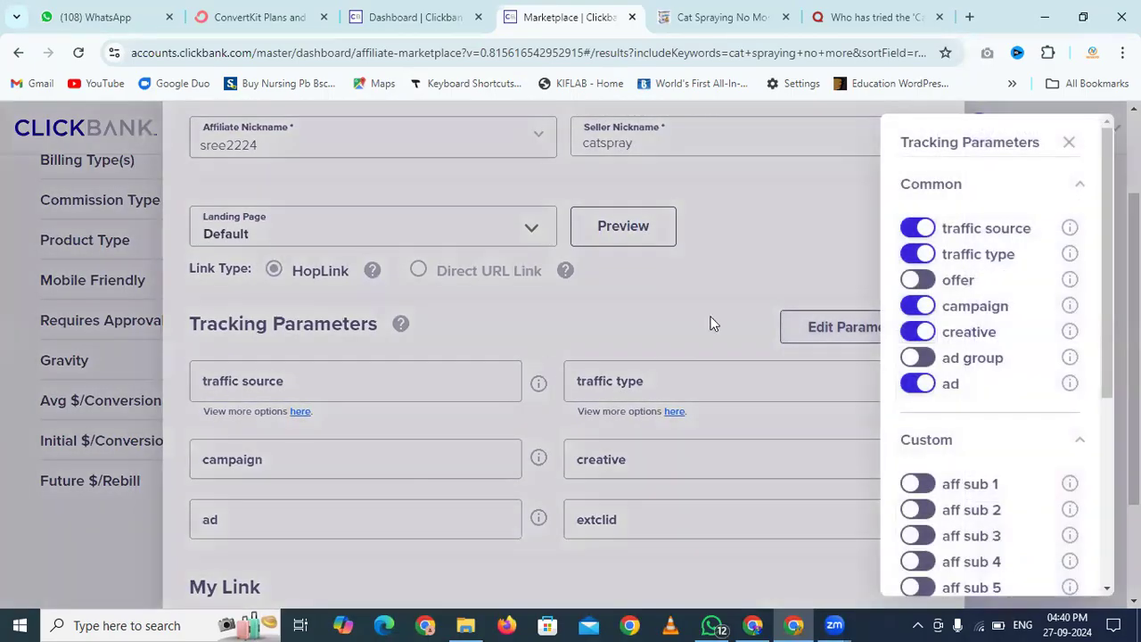
pyautogui.scroll(-2, 1022, 361)
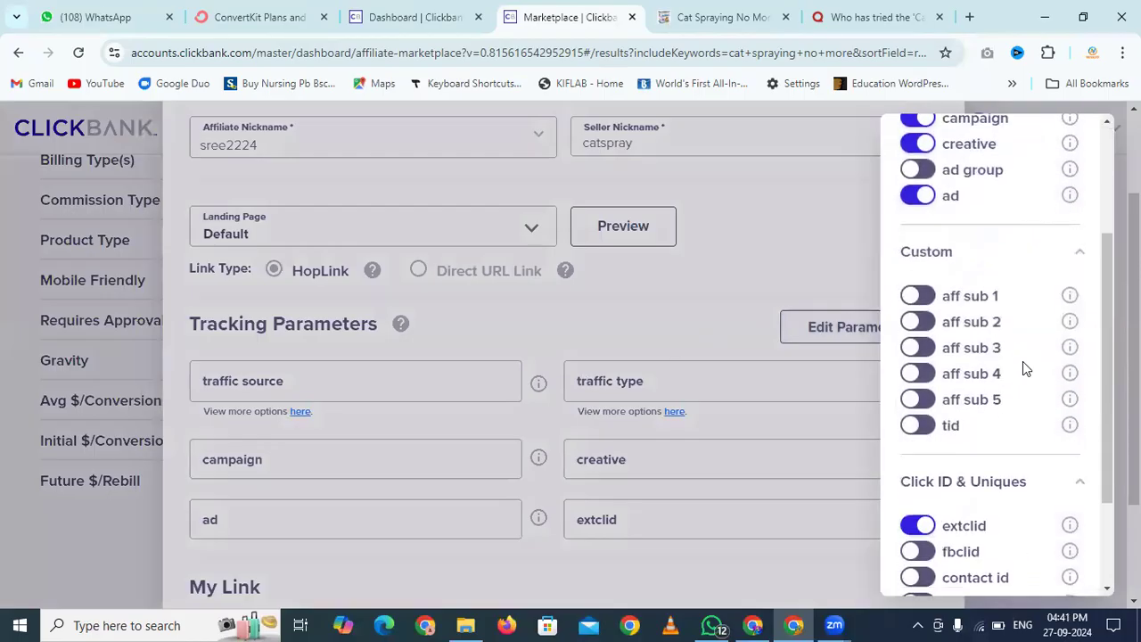
pyautogui.click(918, 296)
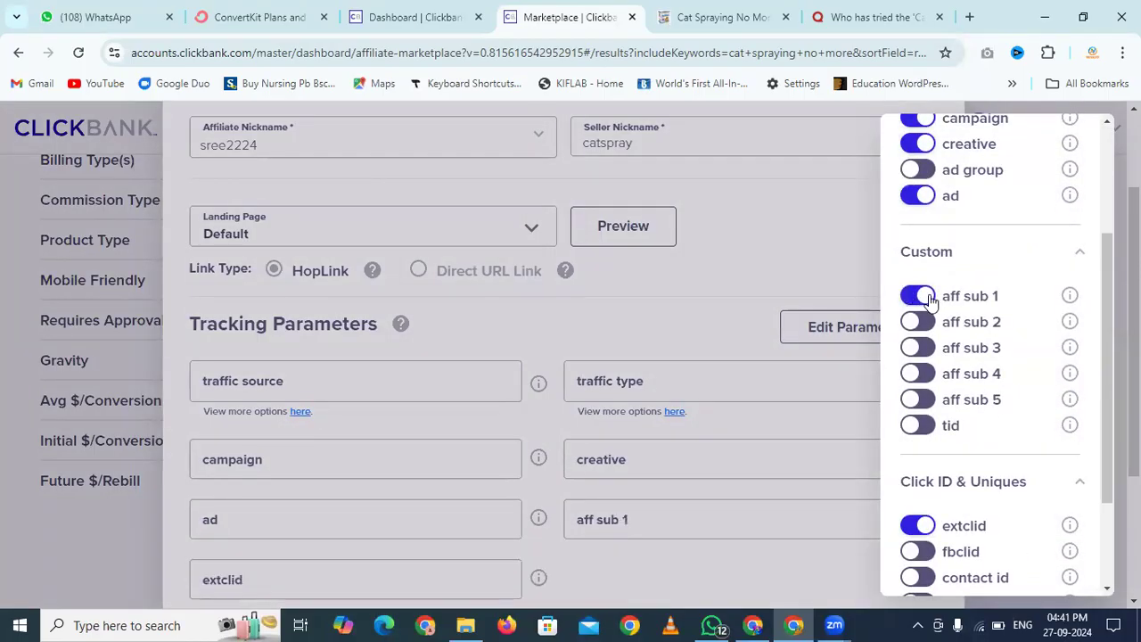
pyautogui.click(852, 282)
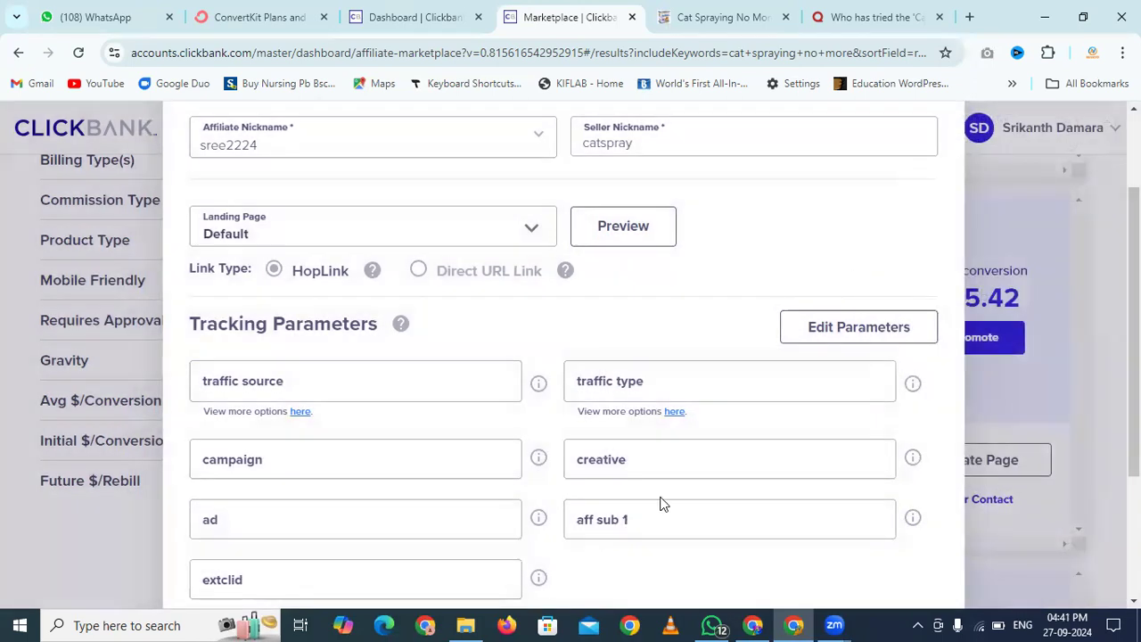
# Set aff sub 1 to 'Quora' and copy the generated encrypted HopLink
pyautogui.scroll(-1, 662, 502)
pyautogui.click(669, 444)
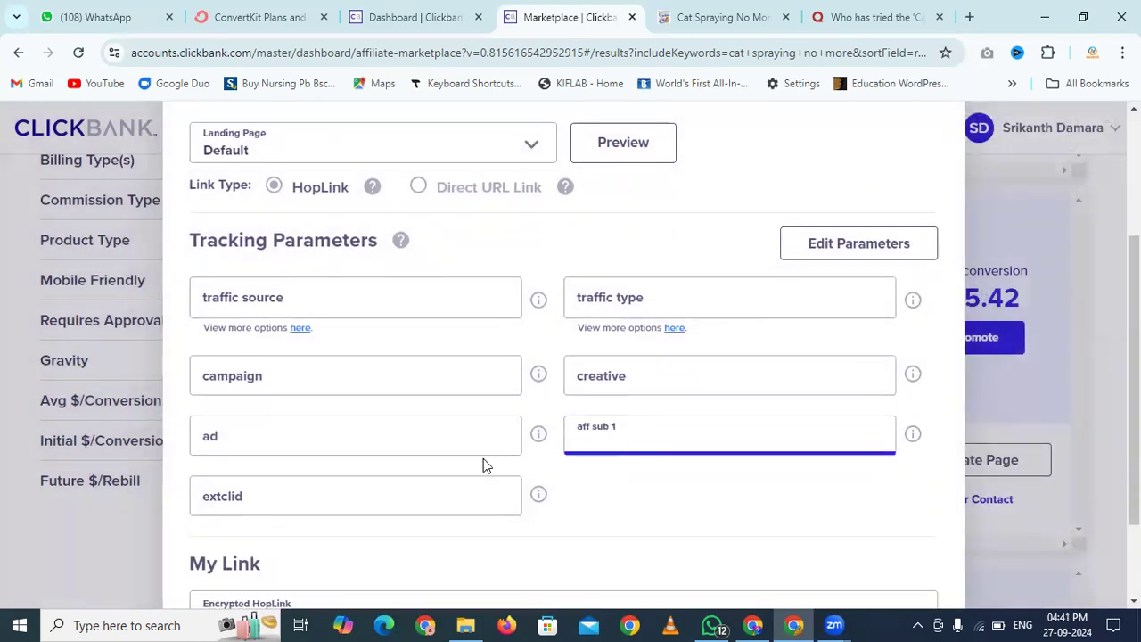
pyautogui.write('Quora')
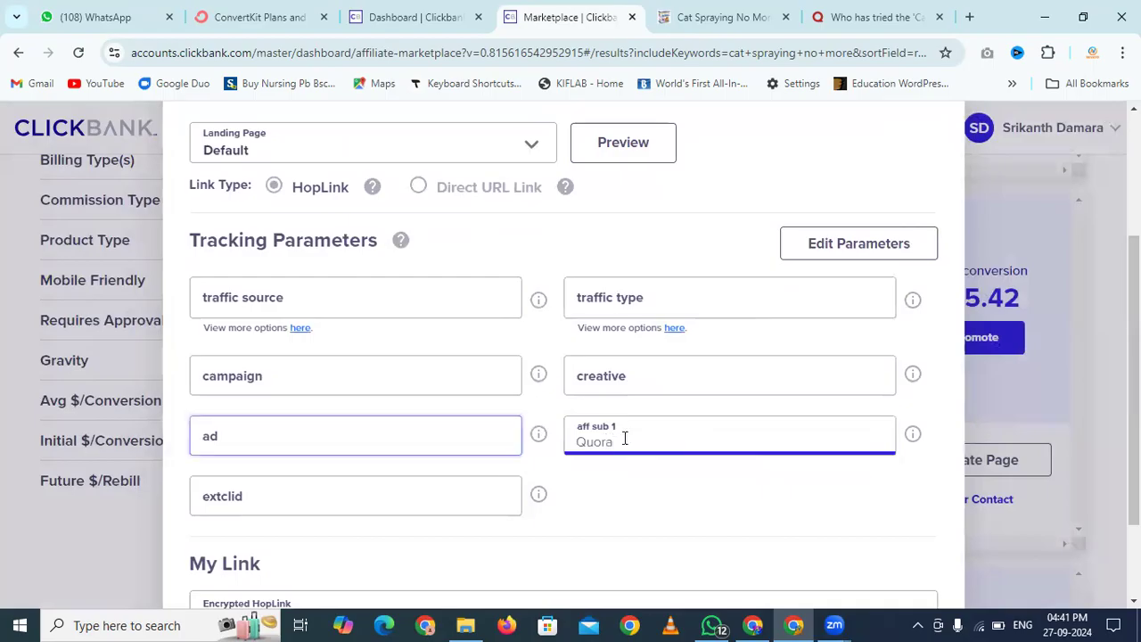
pyautogui.click(776, 479)
pyautogui.scroll(-2, 776, 482)
pyautogui.click(776, 480)
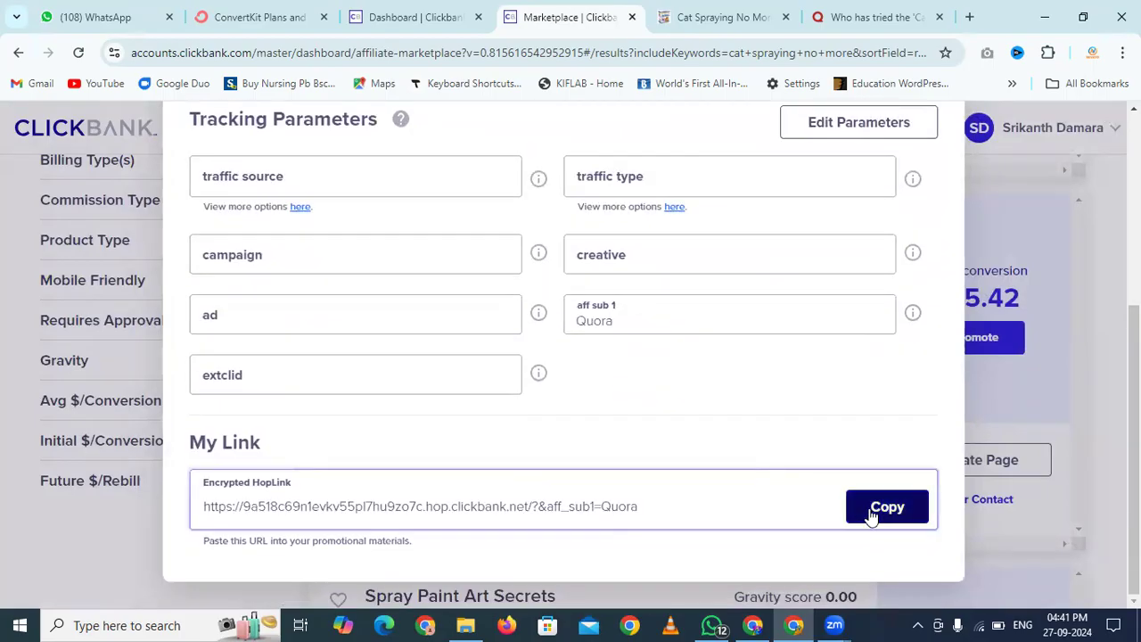
pyautogui.moveTo(645, 509); pyautogui.dragTo(567, 509)
pyautogui.click(649, 432)
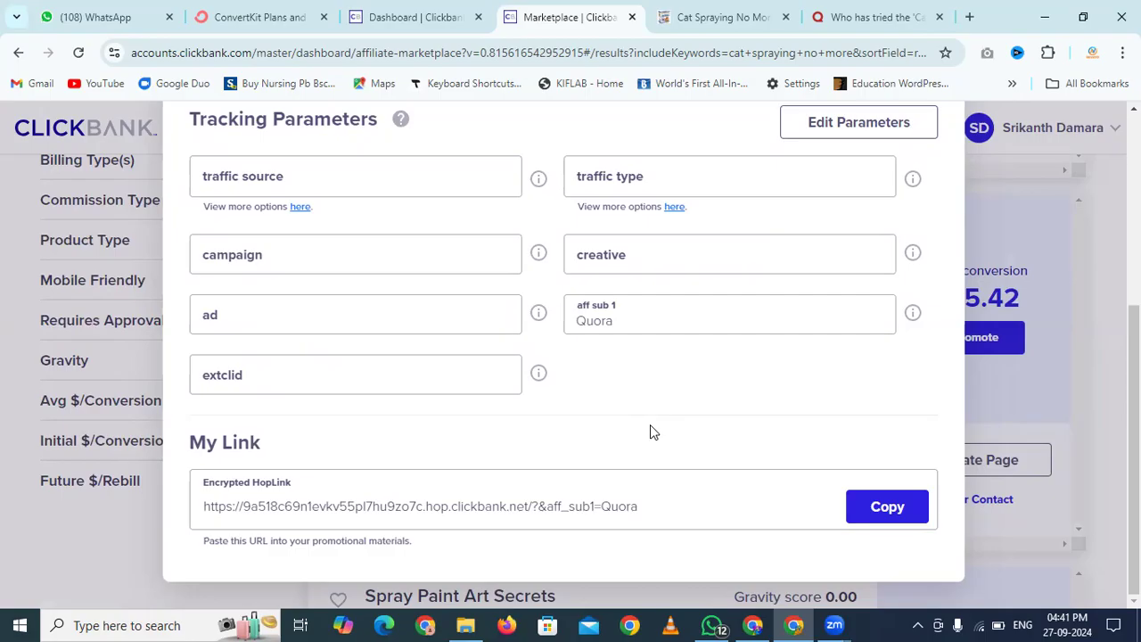
pyautogui.click(882, 521)
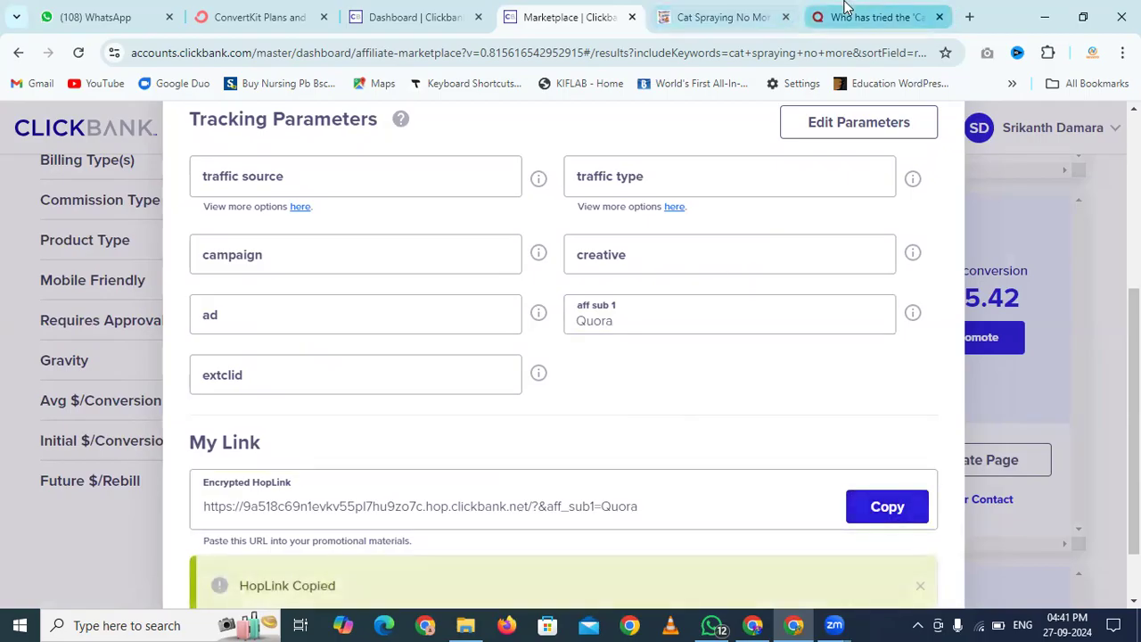
# Add the HopLink on a new line after 'support.' and remove the extra blank line
pyautogui.click(845, 9)
pyautogui.scroll(-2, 580, 392)
pyautogui.scroll(-3, 580, 418)
pyautogui.click(694, 379)
pyautogui.press('Return')
pyautogui.press('Return')
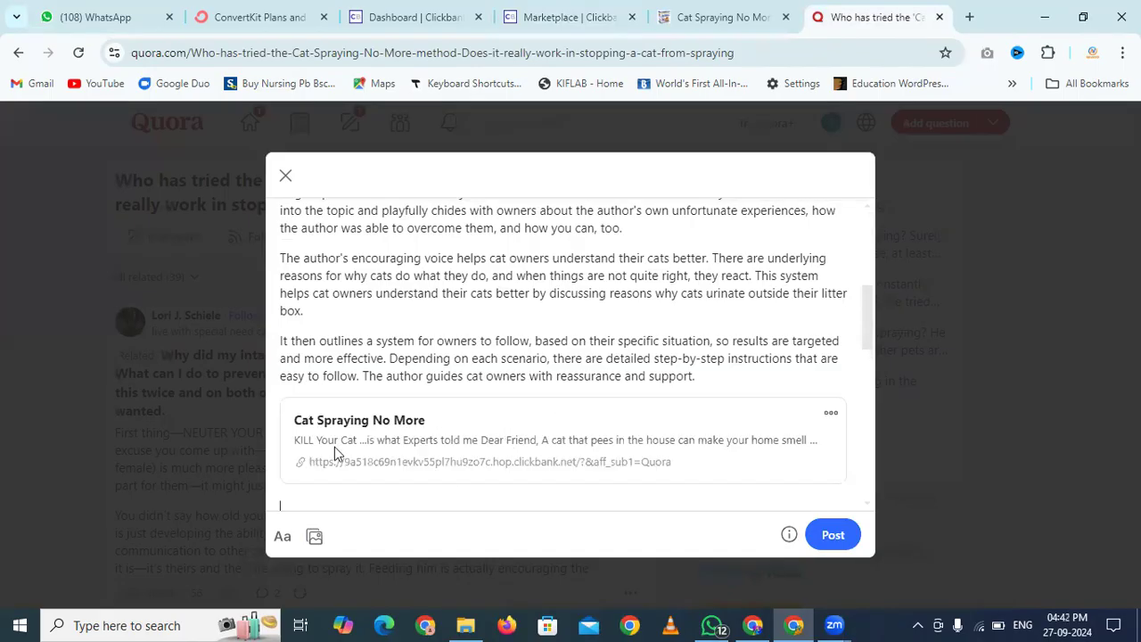
pyautogui.scroll(-1, 384, 447)
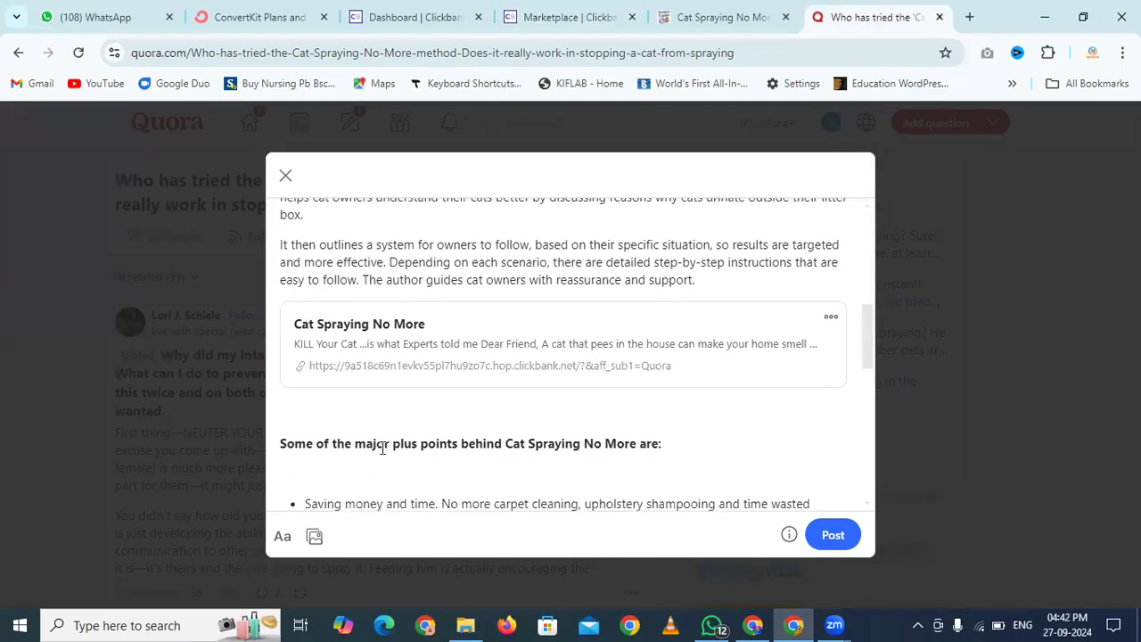
pyautogui.press('Delete')
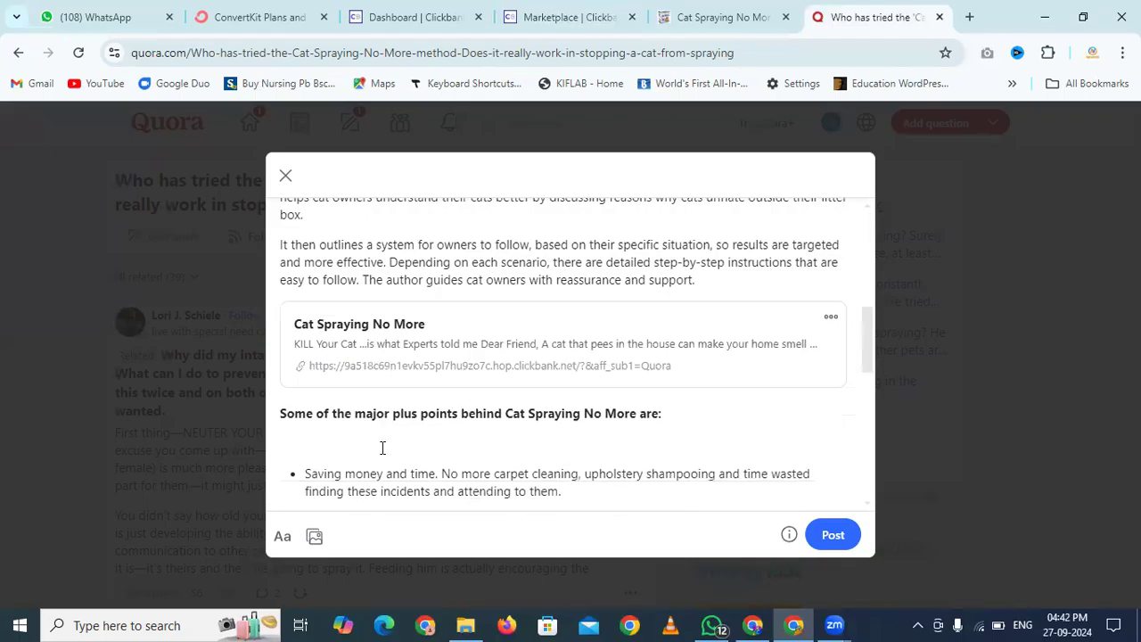
# Post the product review answer to the Quora question
pyautogui.scroll(-2, 586, 408)
pyautogui.scroll(-5, 585, 408)
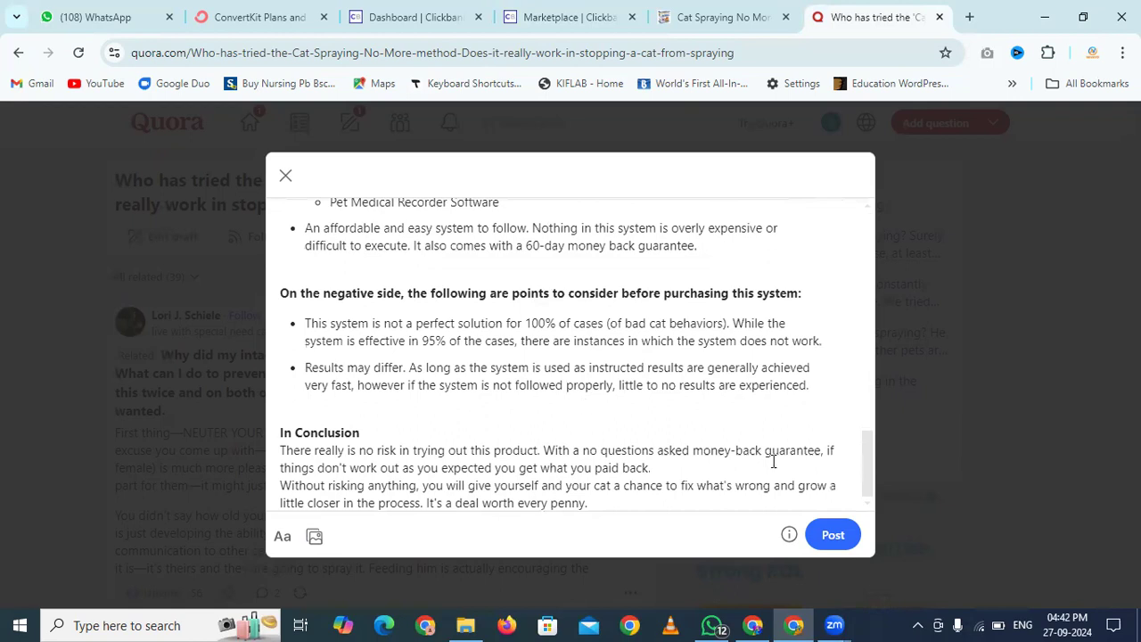
pyautogui.click(833, 535)
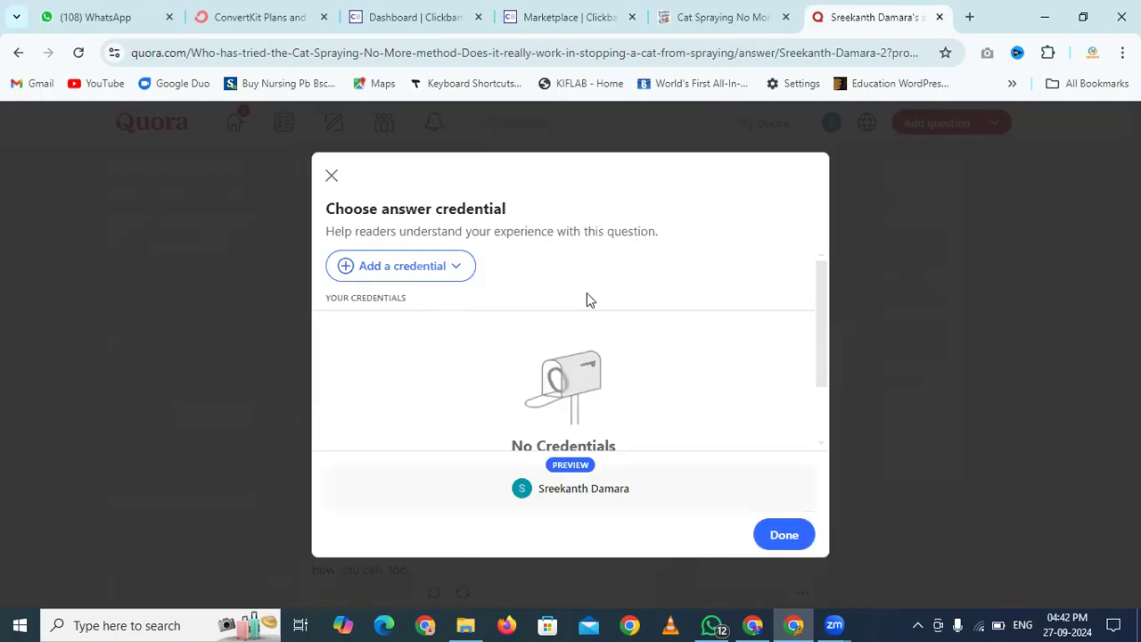
pyautogui.scroll(-2, 586, 297)
# Finish publishing without a credential and look over the live answer
pyautogui.click(785, 535)
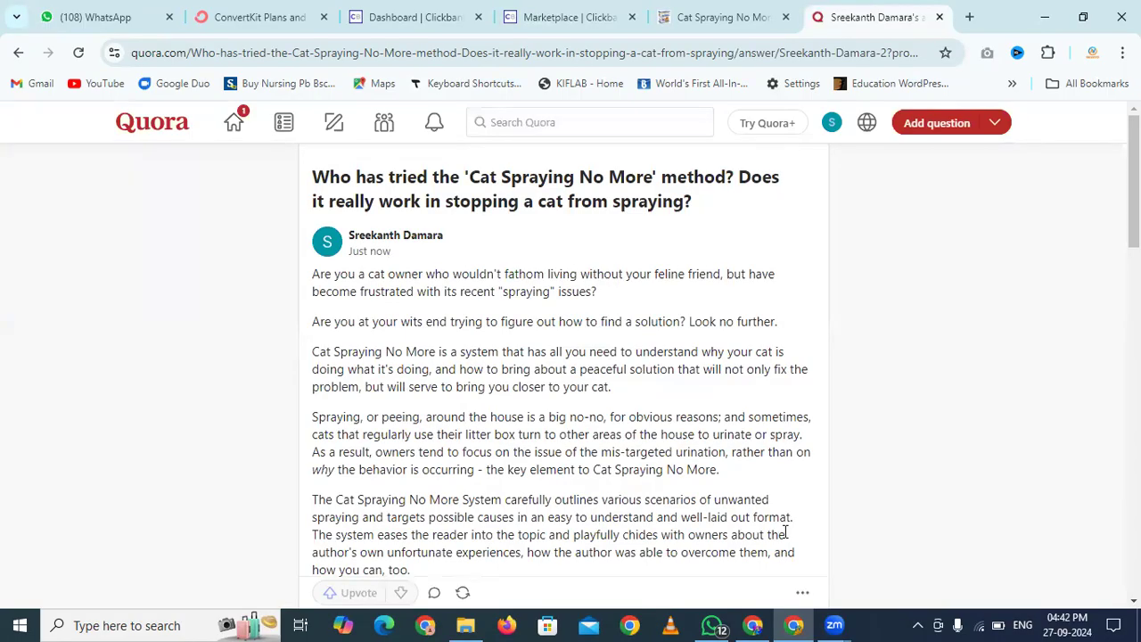
pyautogui.scroll(-5, 786, 532)
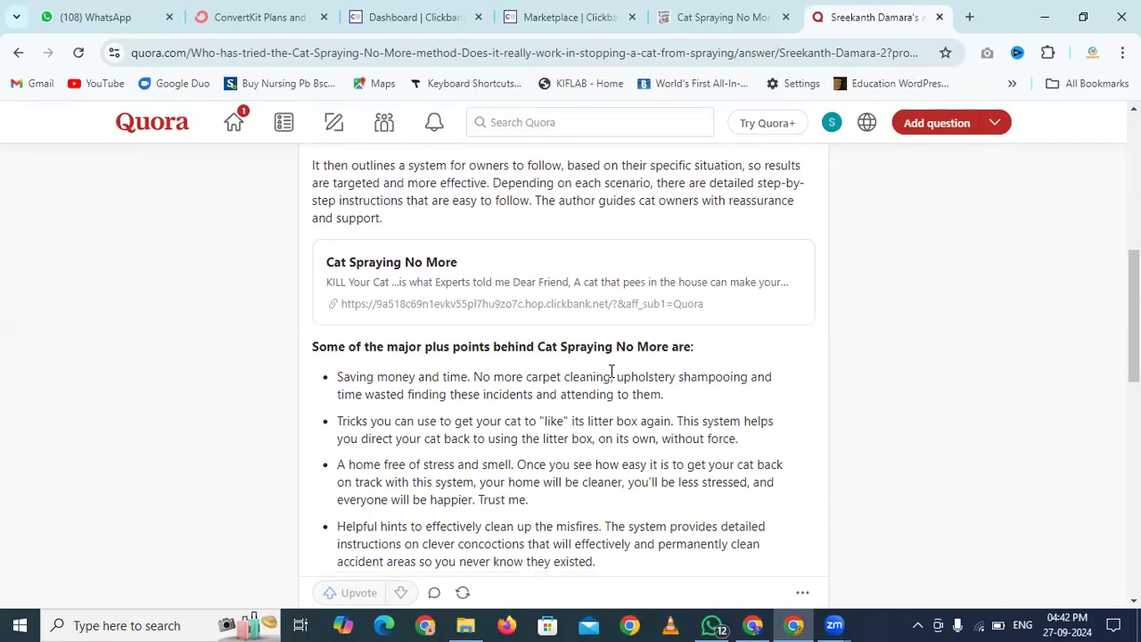
pyautogui.scroll(-8, 262, 310)
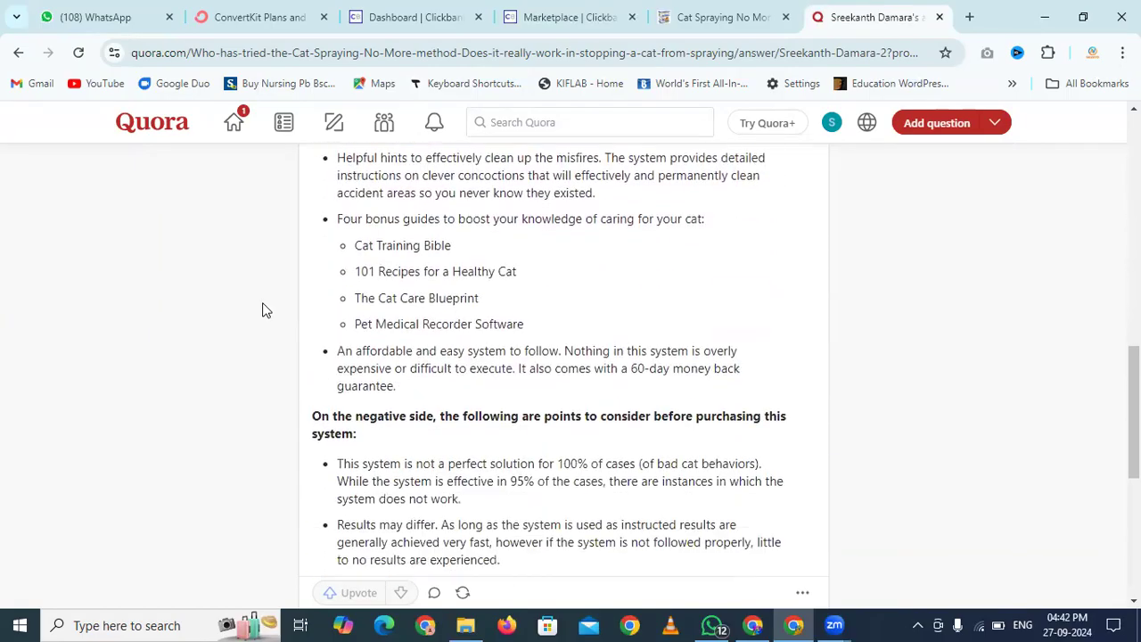
pyautogui.scroll(-1, 262, 309)
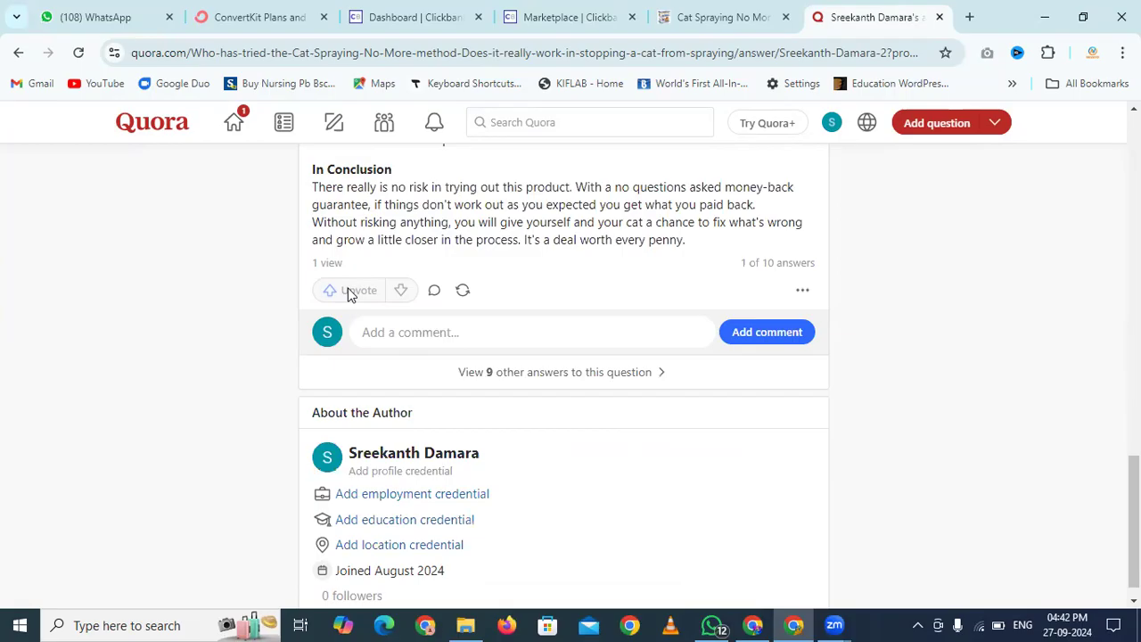
pyautogui.scroll(12, 246, 297)
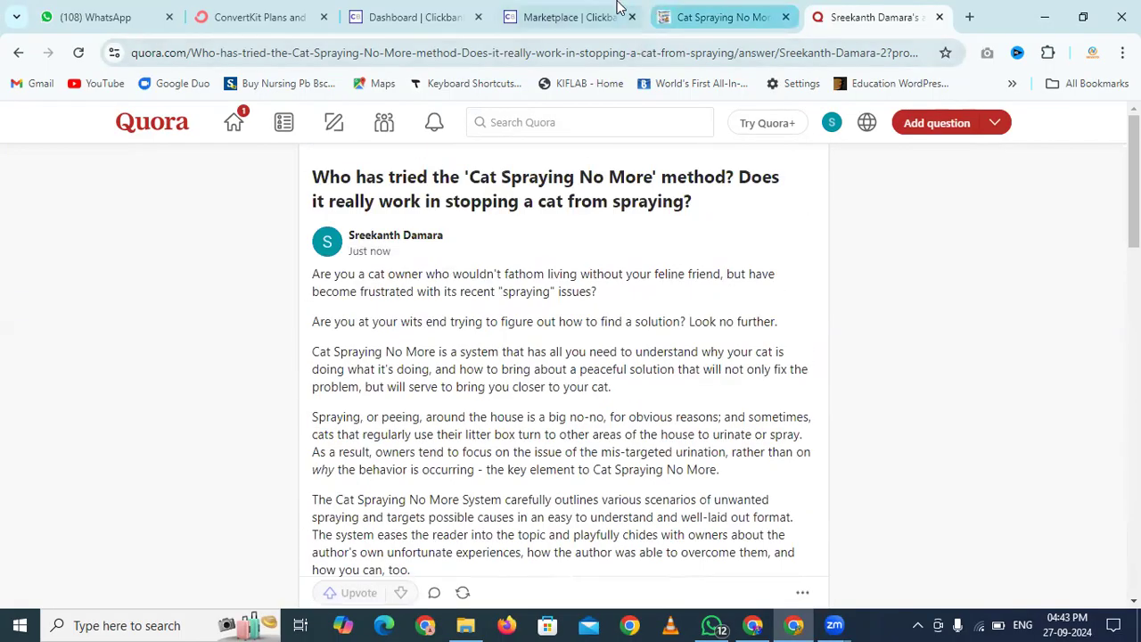
# Close ClickBank's My Tracking Link dialog and return to the affiliate review page
pyautogui.click(705, 9)
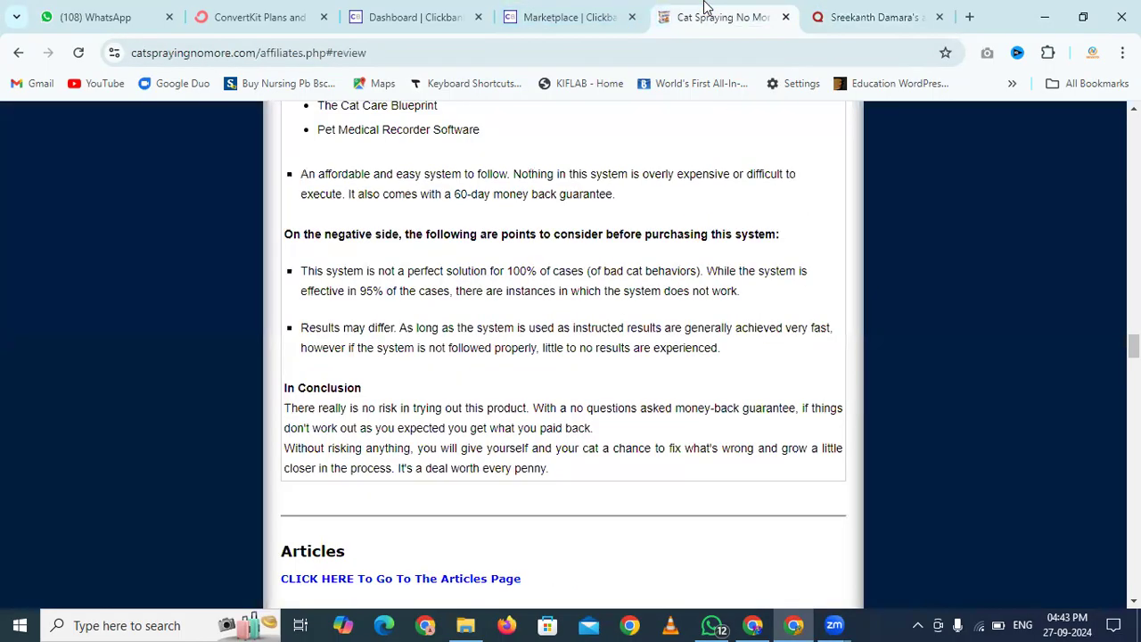
pyautogui.click(608, 10)
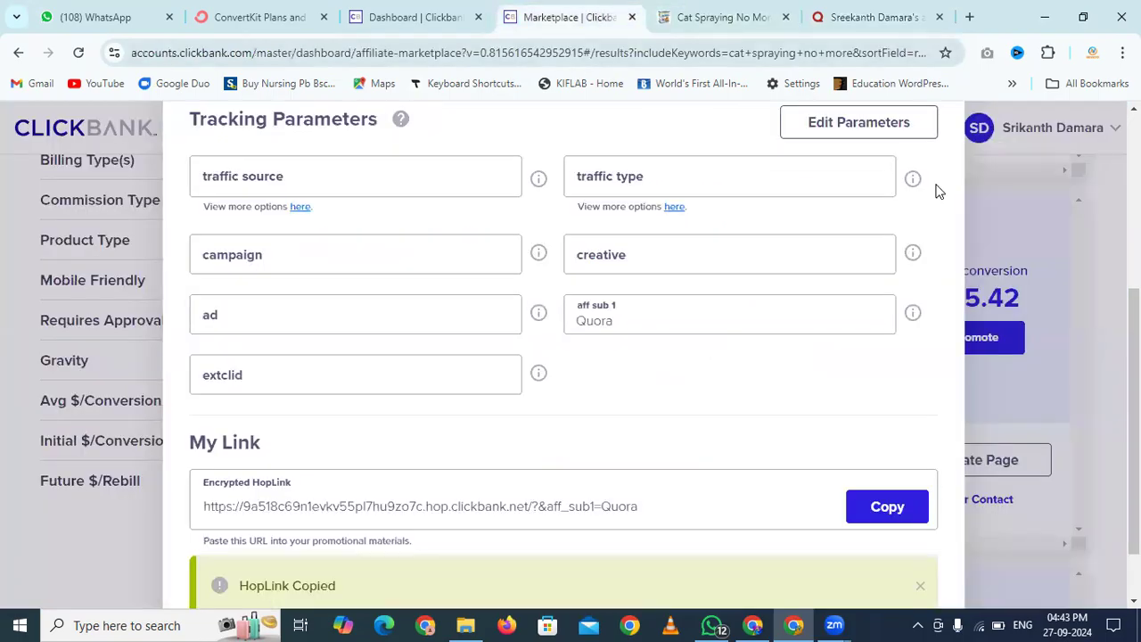
pyautogui.click(1019, 281)
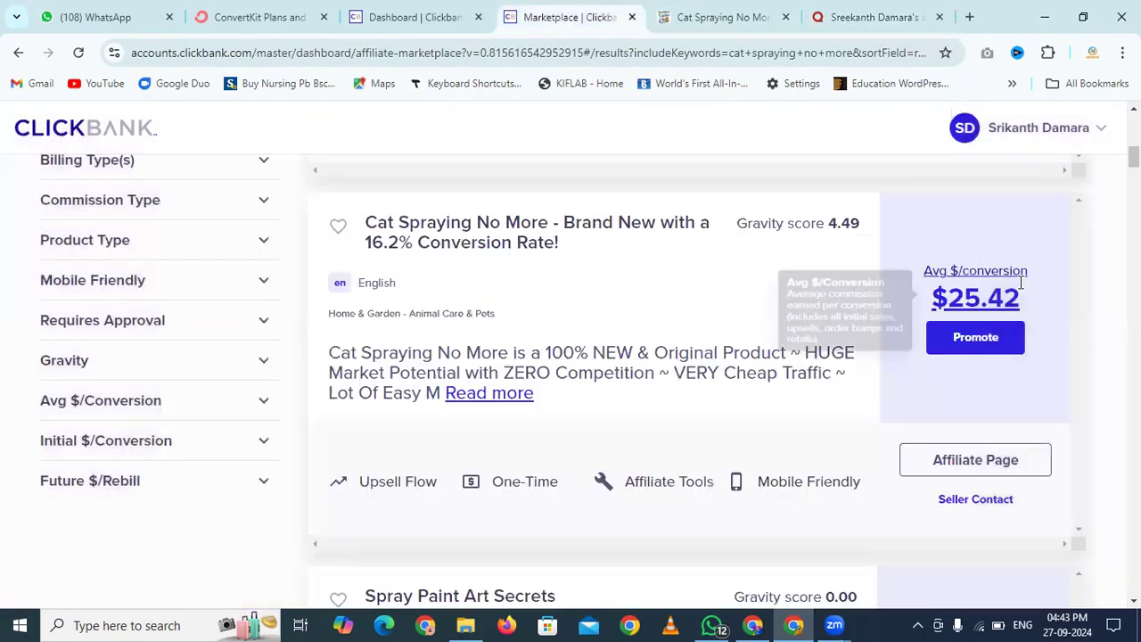
pyautogui.click(700, 9)
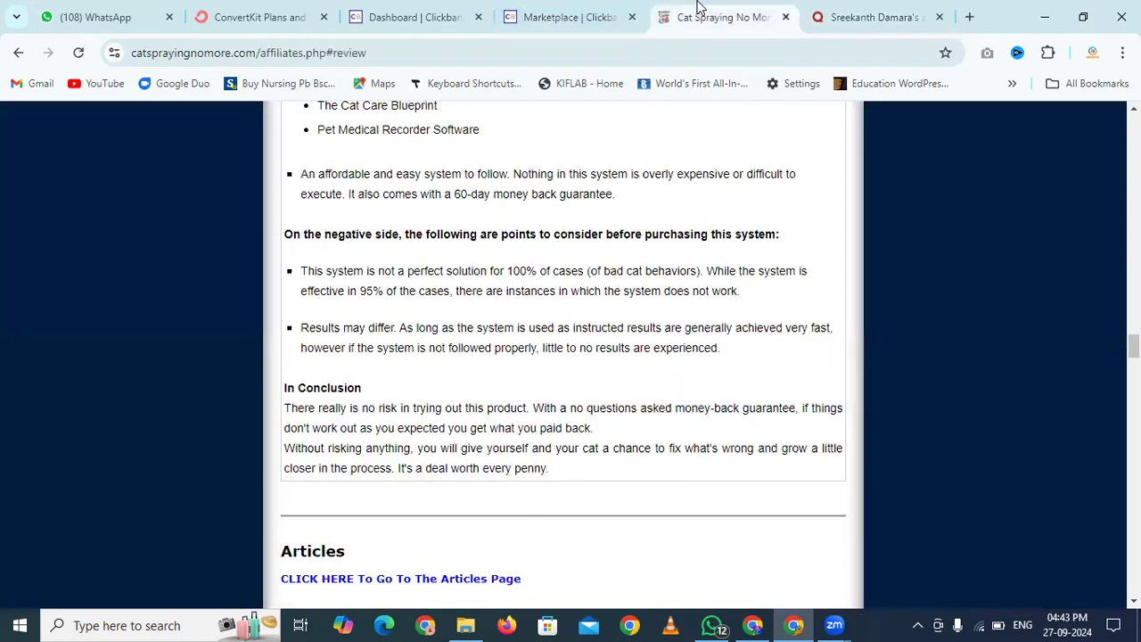
# Open the site's Articles section from the Table of Contents
pyautogui.scroll(15, 657, 248)
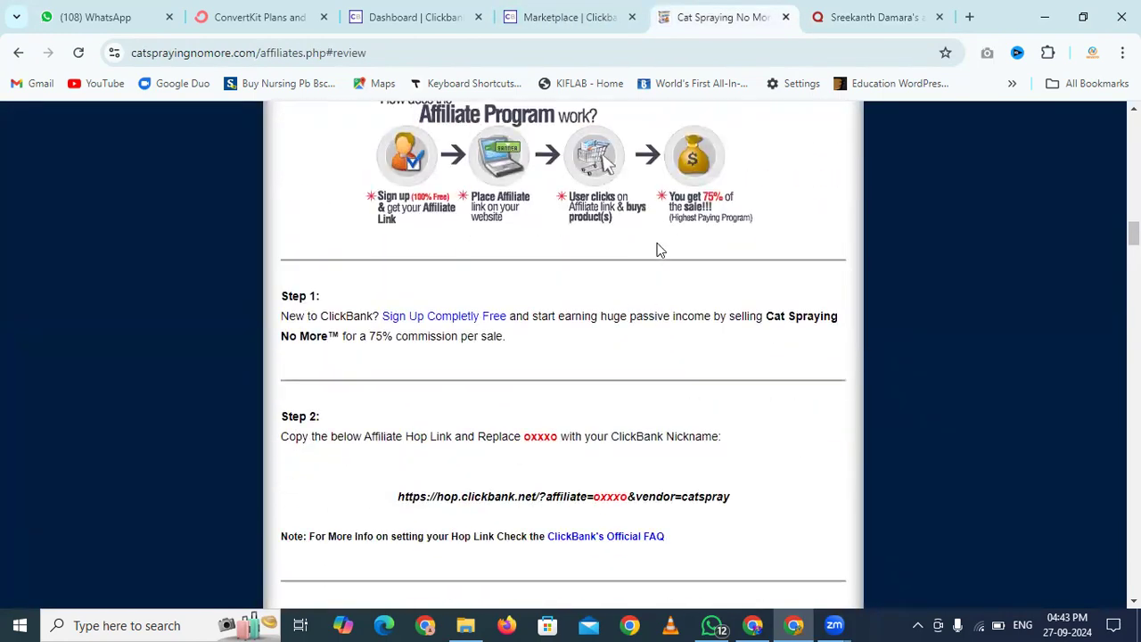
pyautogui.scroll(10, 657, 250)
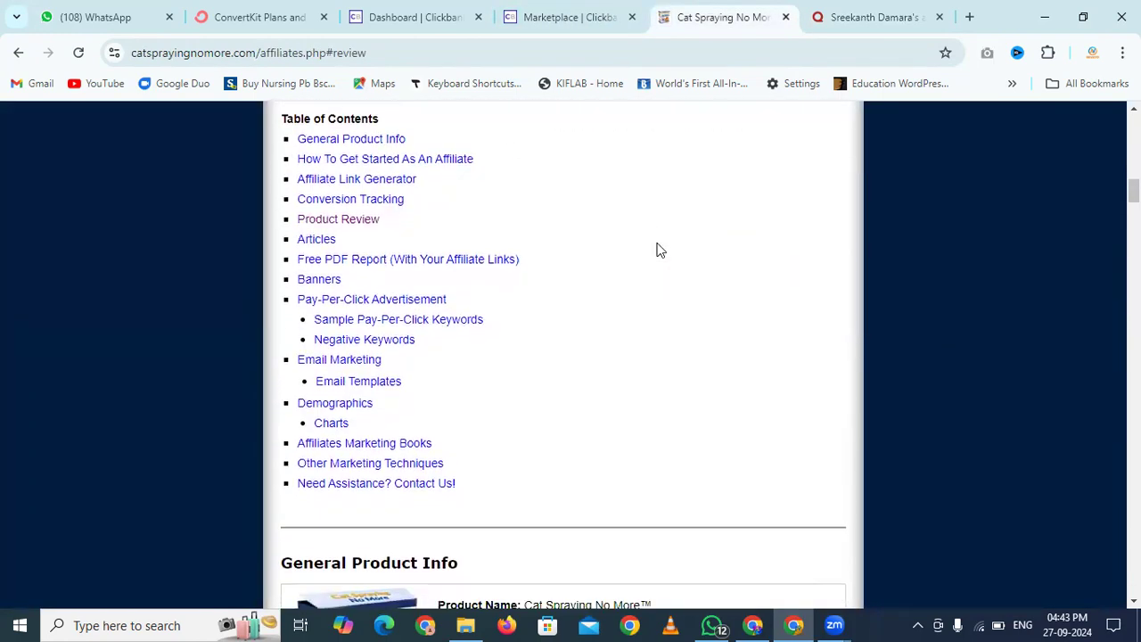
pyautogui.click(317, 241)
pyautogui.scroll(-1, 319, 242)
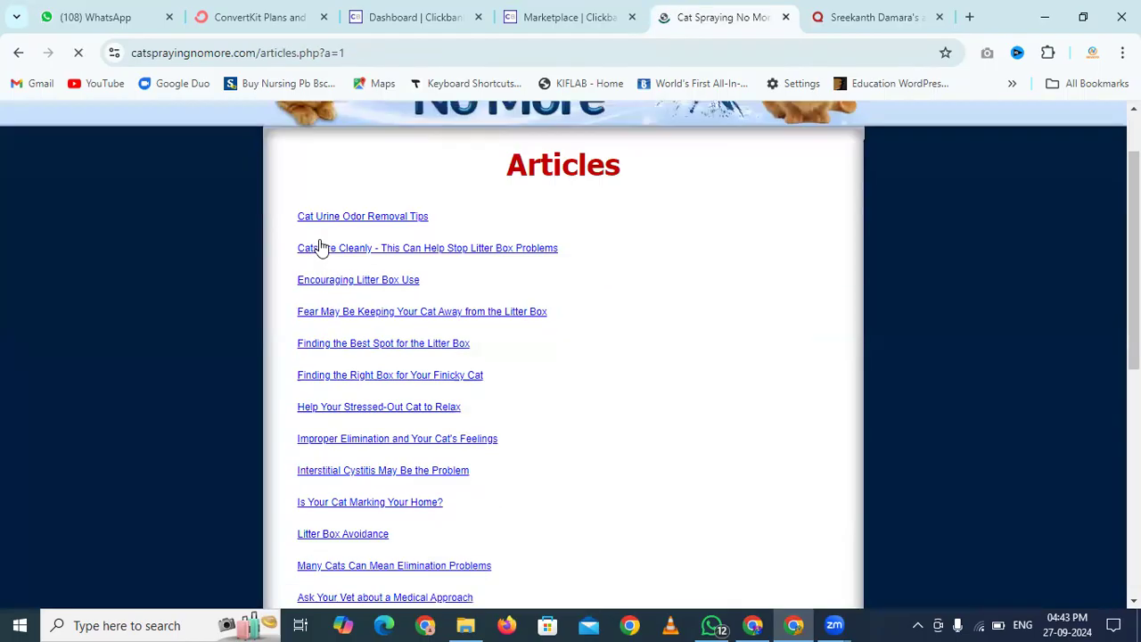
pyautogui.scroll(-6, 320, 245)
pyautogui.scroll(7, 319, 247)
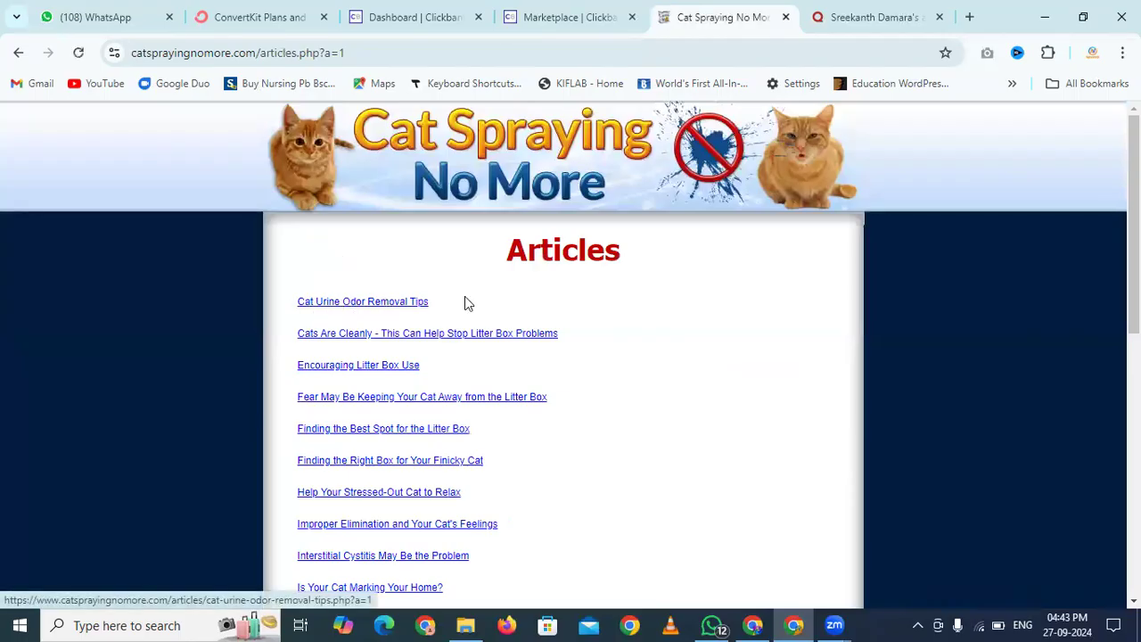
# Open and skim the 'Cat Urine Odor Removal Tips' article, then return to the Quora answer
pyautogui.click(403, 304)
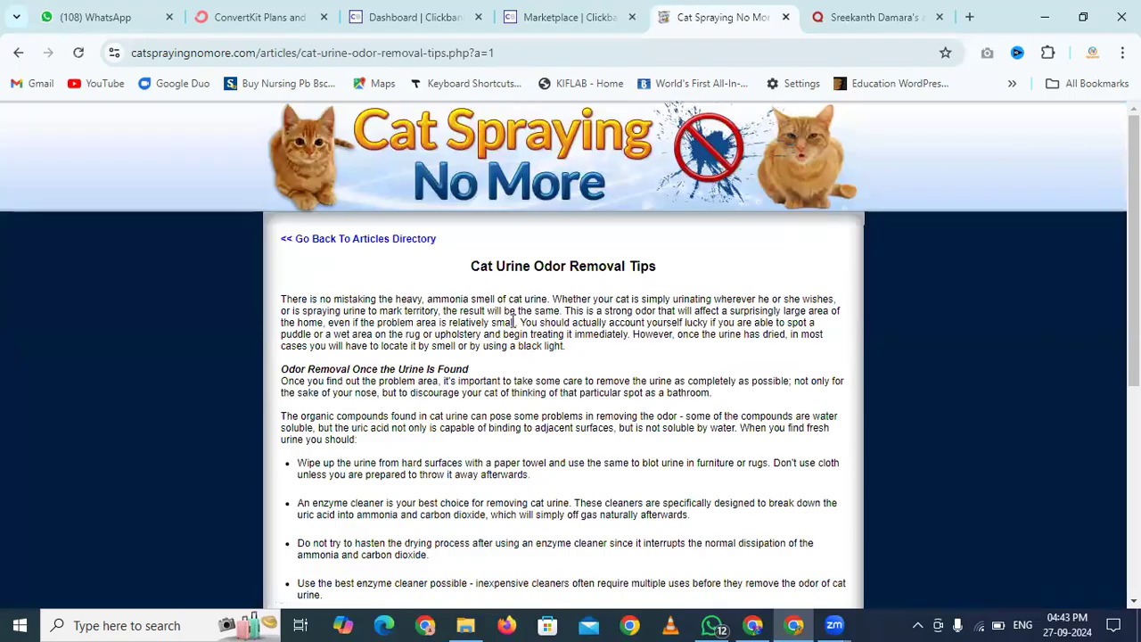
pyautogui.scroll(-5, 513, 321)
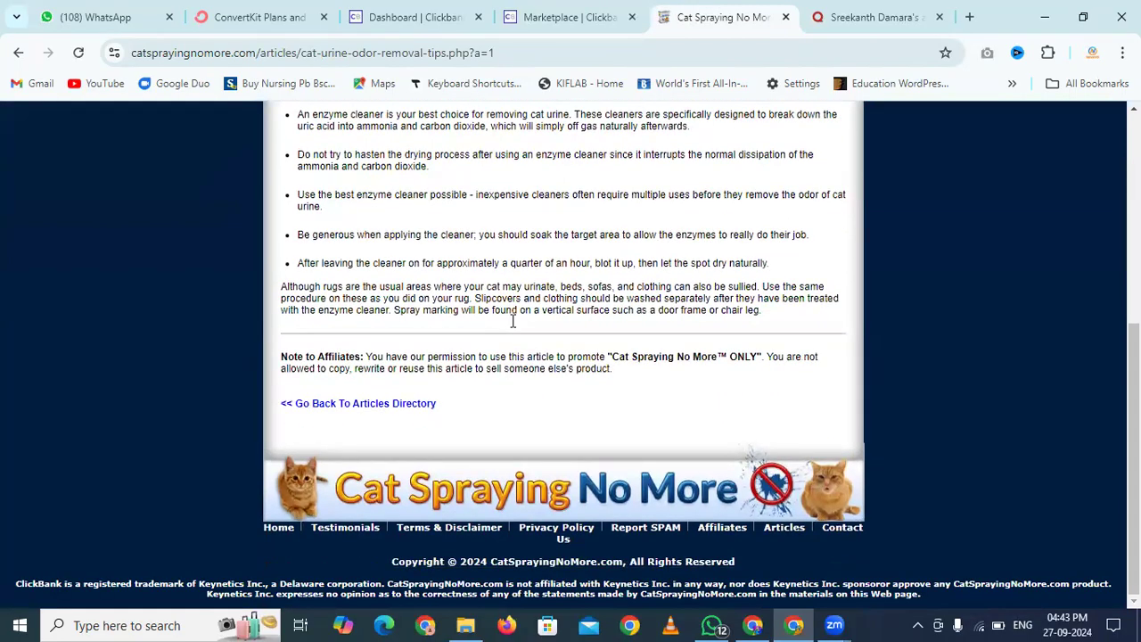
pyautogui.scroll(5, 512, 321)
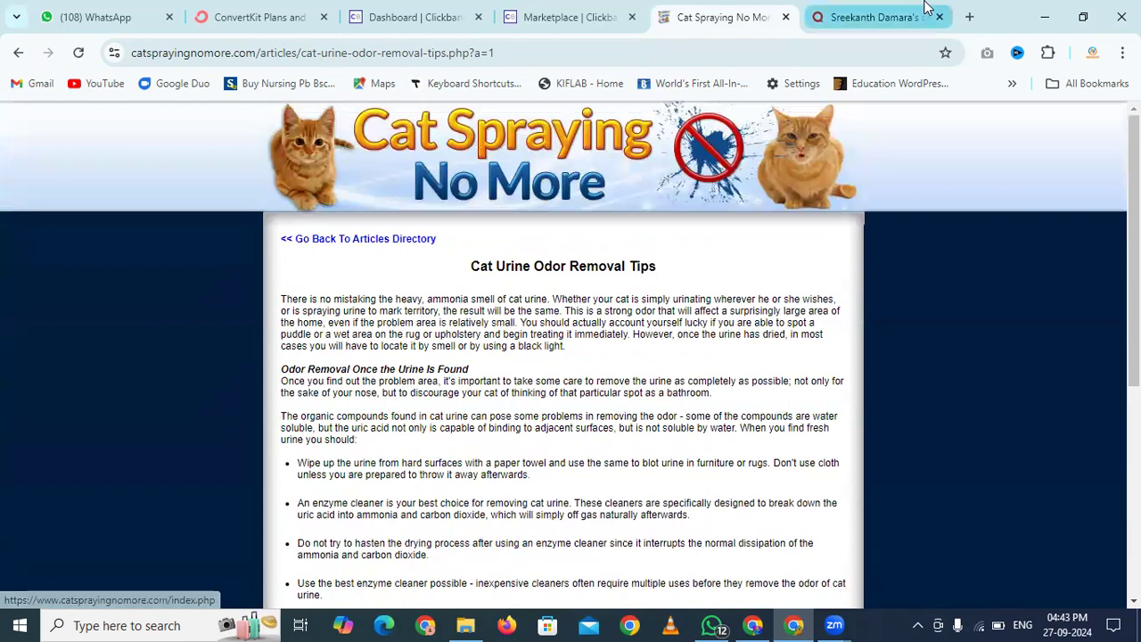
pyautogui.click(874, 11)
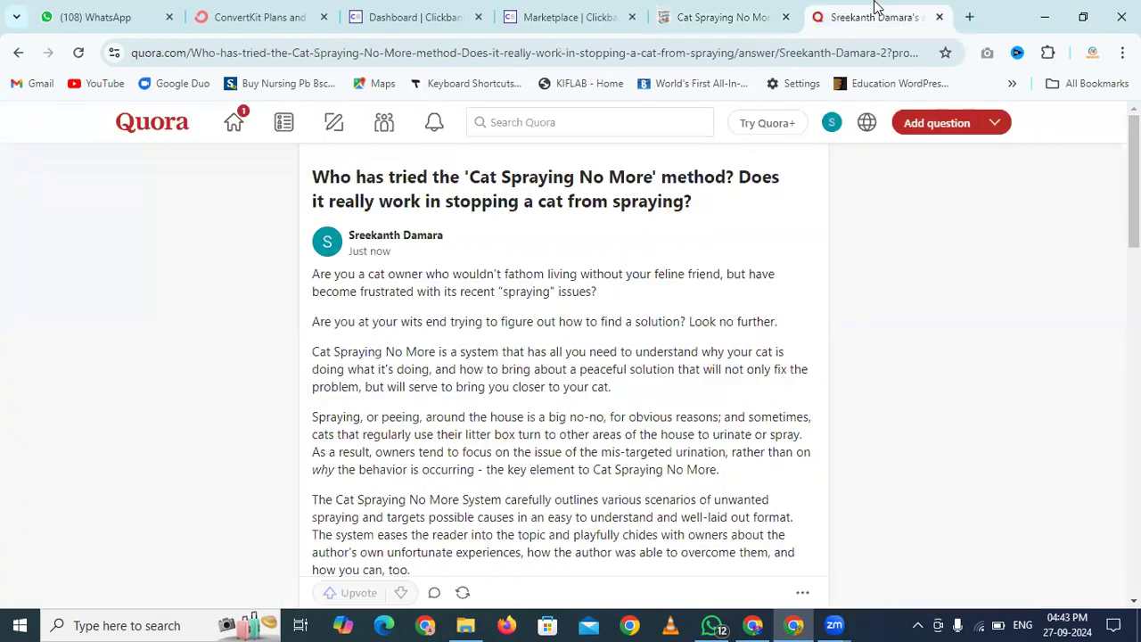
# Google 'free article submission sites' and open the admeducation 700+ sites result in a background tab
pyautogui.click(835, 52)
pyautogui.write('article')
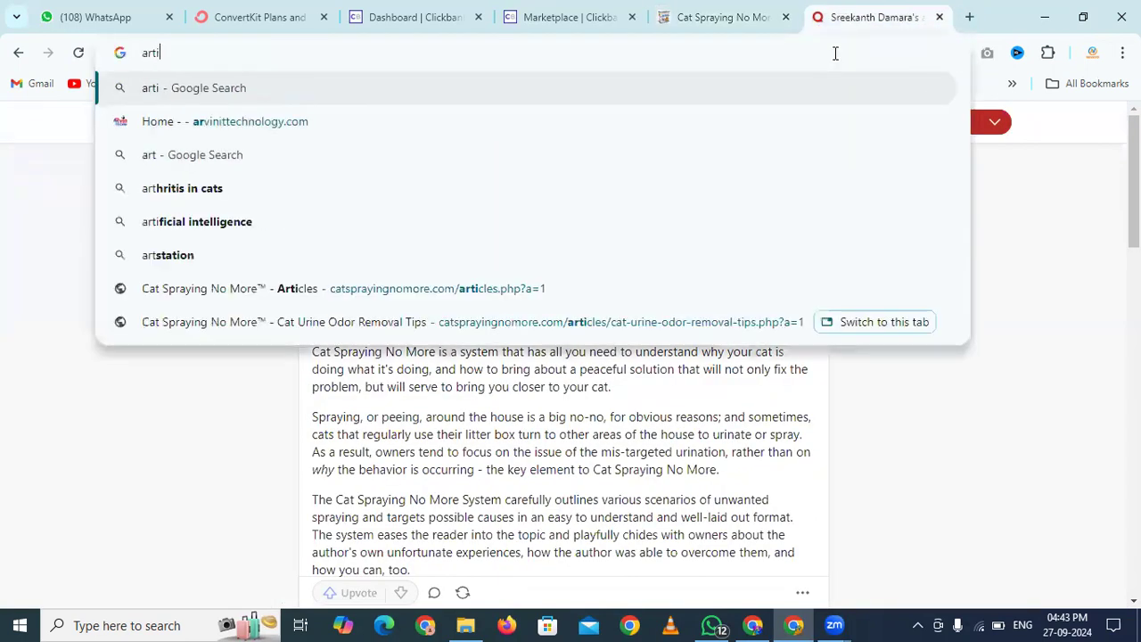
pyautogui.press('BackSpace')
pyautogui.press('BackSpace')
pyautogui.press('BackSpace')
pyautogui.press('BackSpace')
pyautogui.press('BackSpace')
pyautogui.press('BackSpace')
pyautogui.press('BackSpace')
pyautogui.write('free ar')
pyautogui.press('BackSpace')
pyautogui.press('BackSpace')
pyautogui.write('articl')
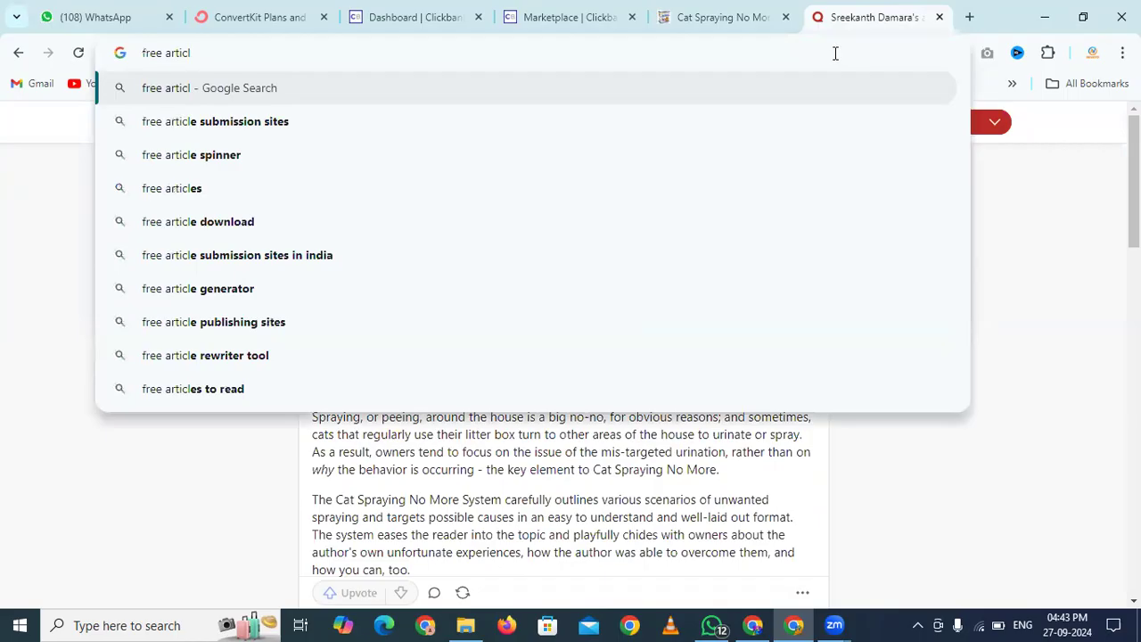
pyautogui.press('Down')
pyautogui.press('Return')
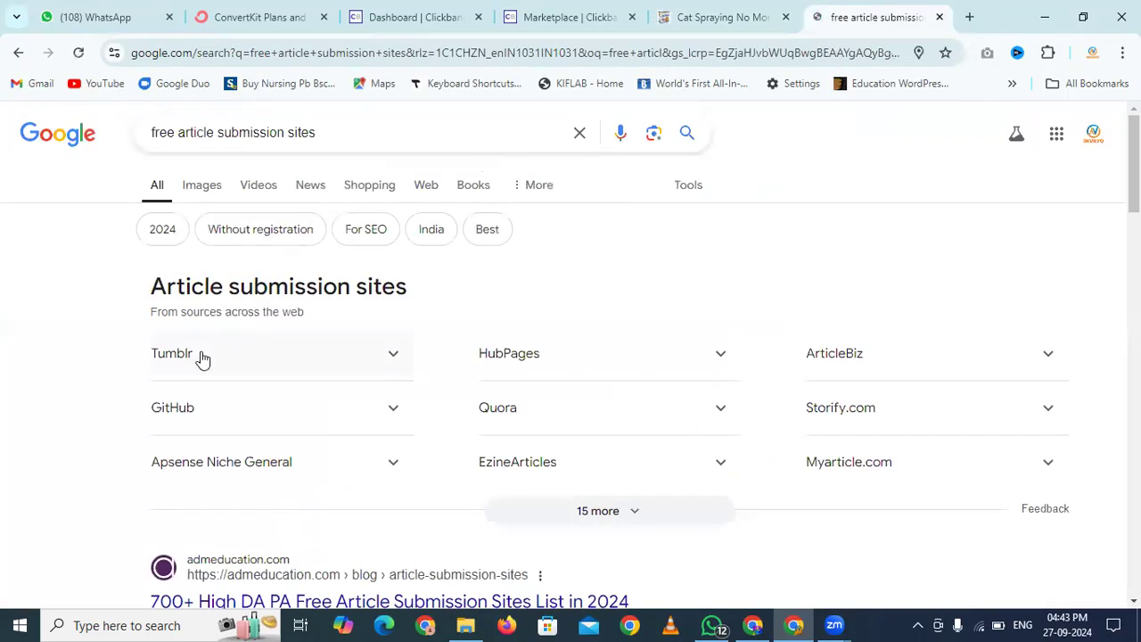
pyautogui.scroll(-2, 421, 401)
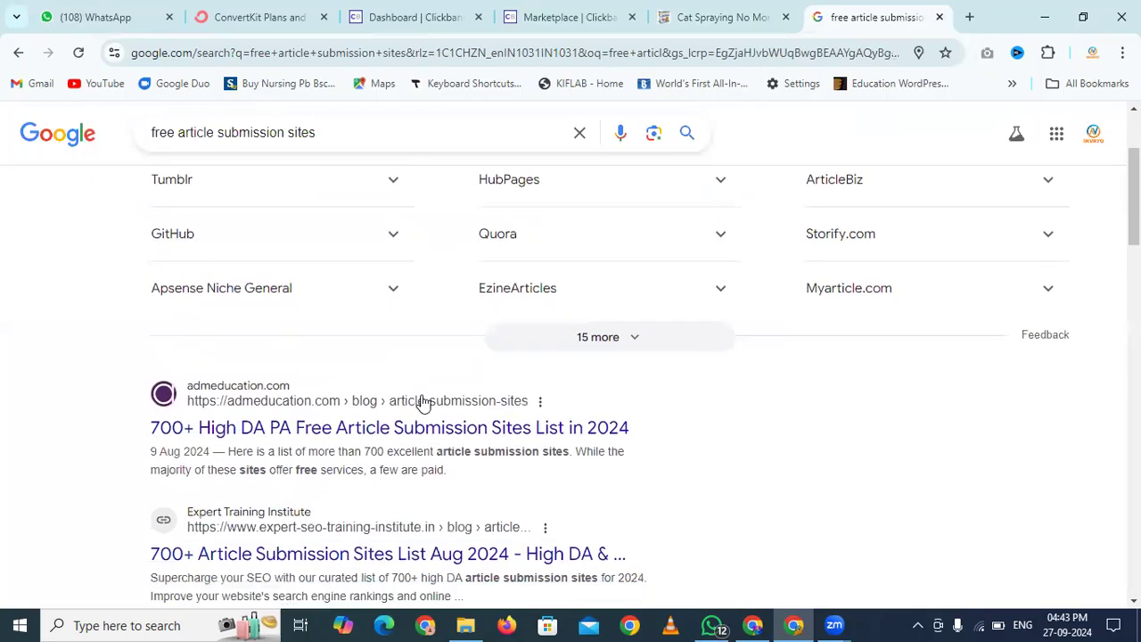
pyautogui.middleClick(307, 392)
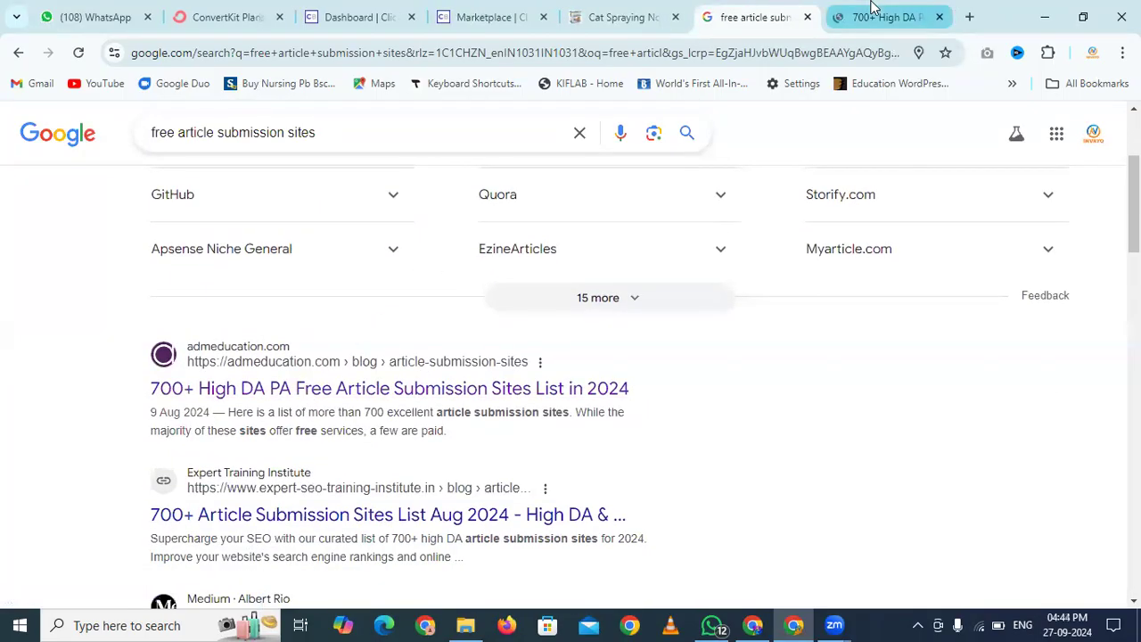
# Scroll the admeducation article down to the submission sites table listing DA, keywords and traffic
pyautogui.click(872, 7)
pyautogui.scroll(-4, 281, 295)
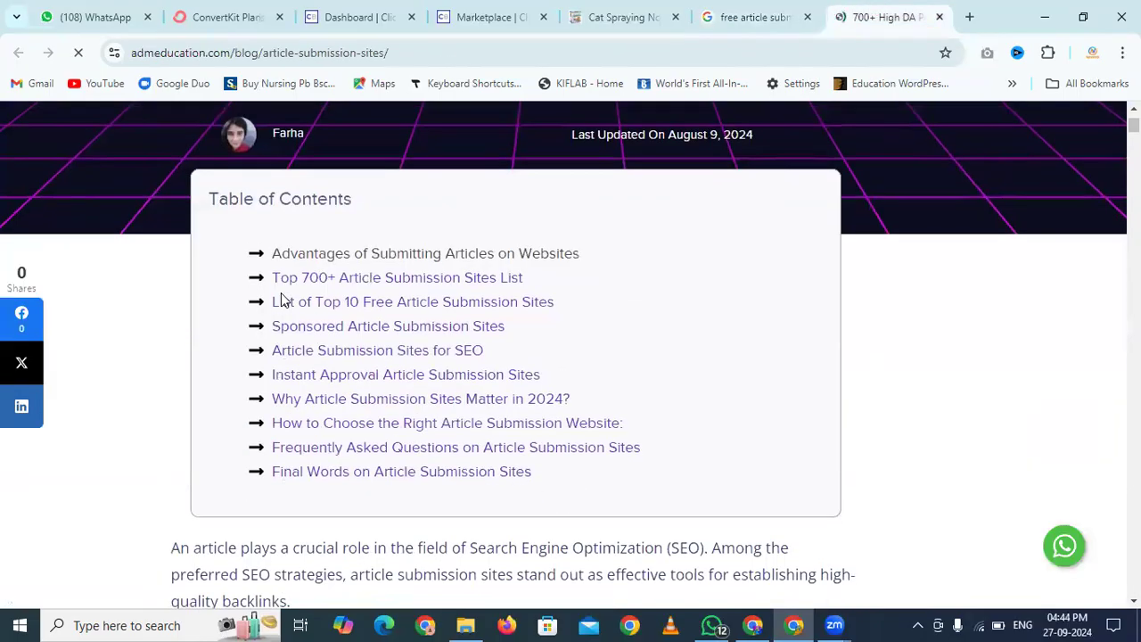
pyautogui.scroll(-4, 187, 304)
pyautogui.scroll(-6, 187, 305)
pyautogui.scroll(-6, 187, 306)
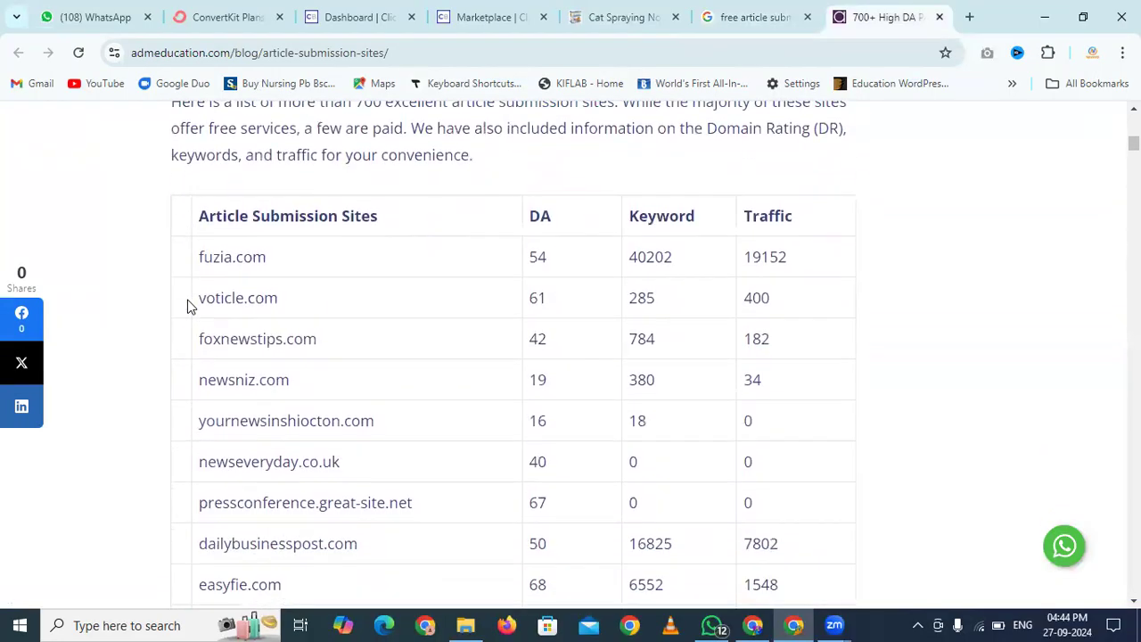
pyautogui.scroll(-2, 263, 451)
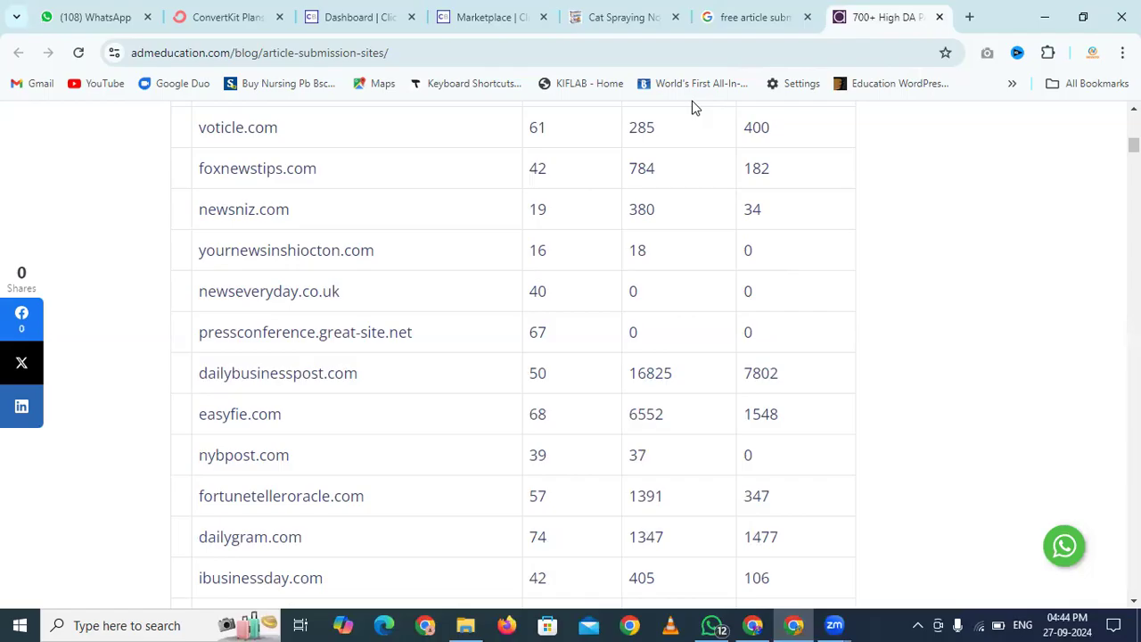
# Go to medium.com in a new tab and start a new story with Write
pyautogui.hotkey('ctrl', 't')
pyautogui.write('medium')
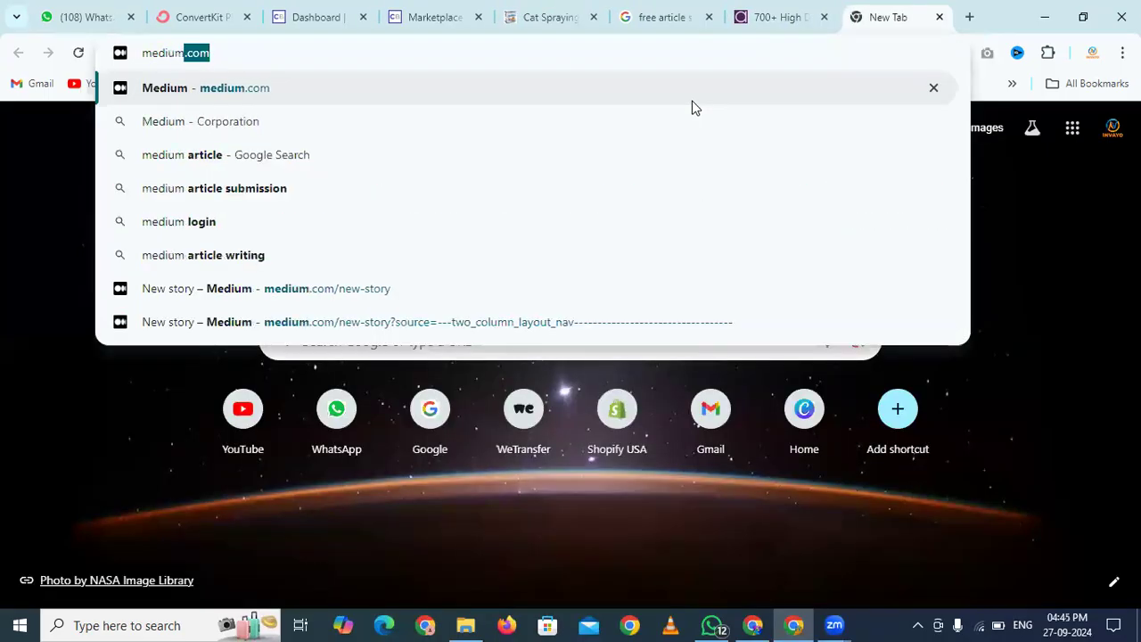
pyautogui.press('Return')
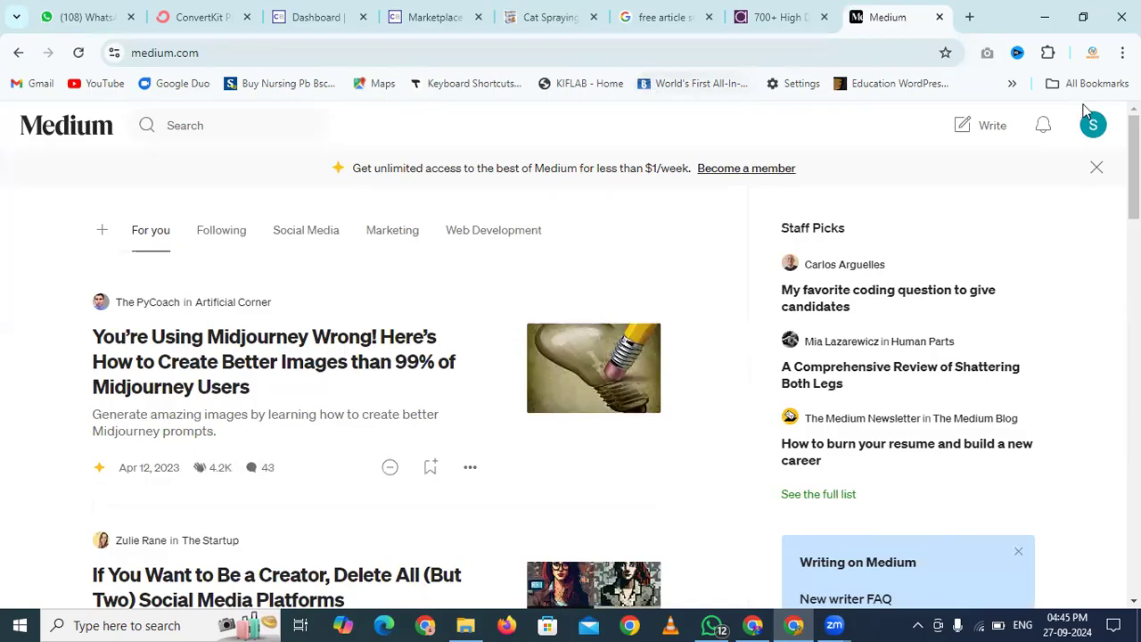
pyautogui.click(1088, 134)
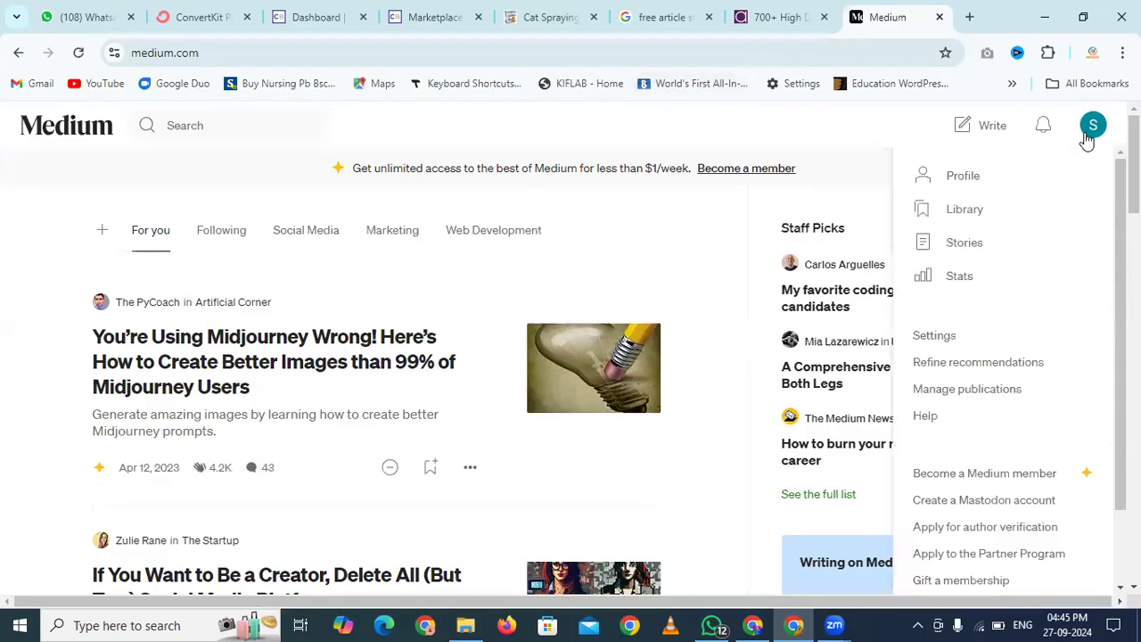
pyautogui.click(867, 125)
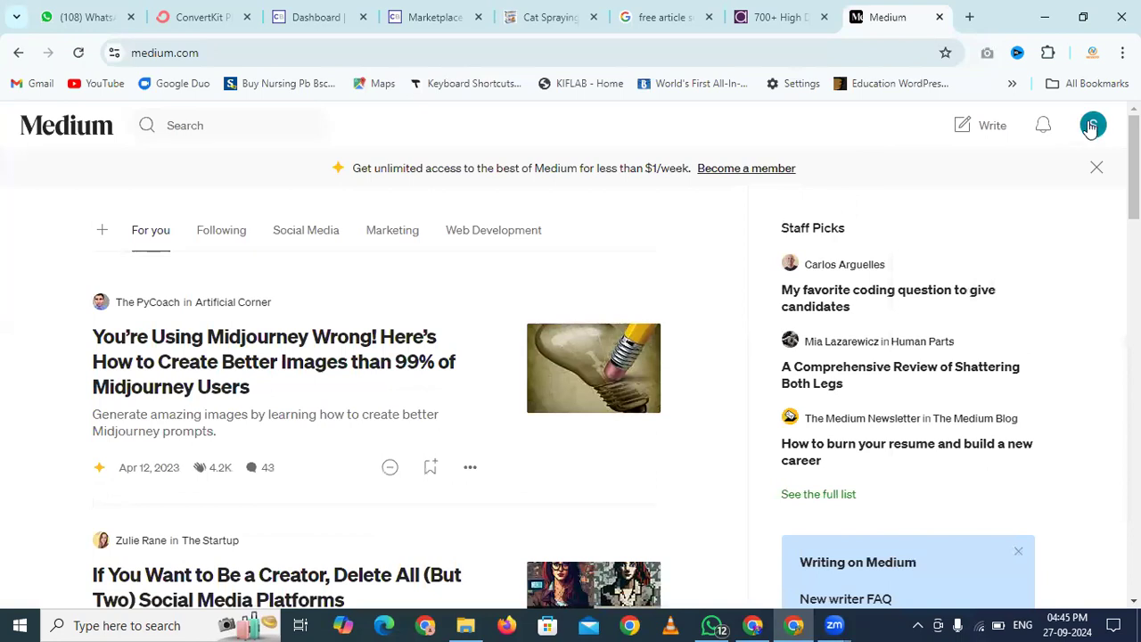
pyautogui.click(992, 126)
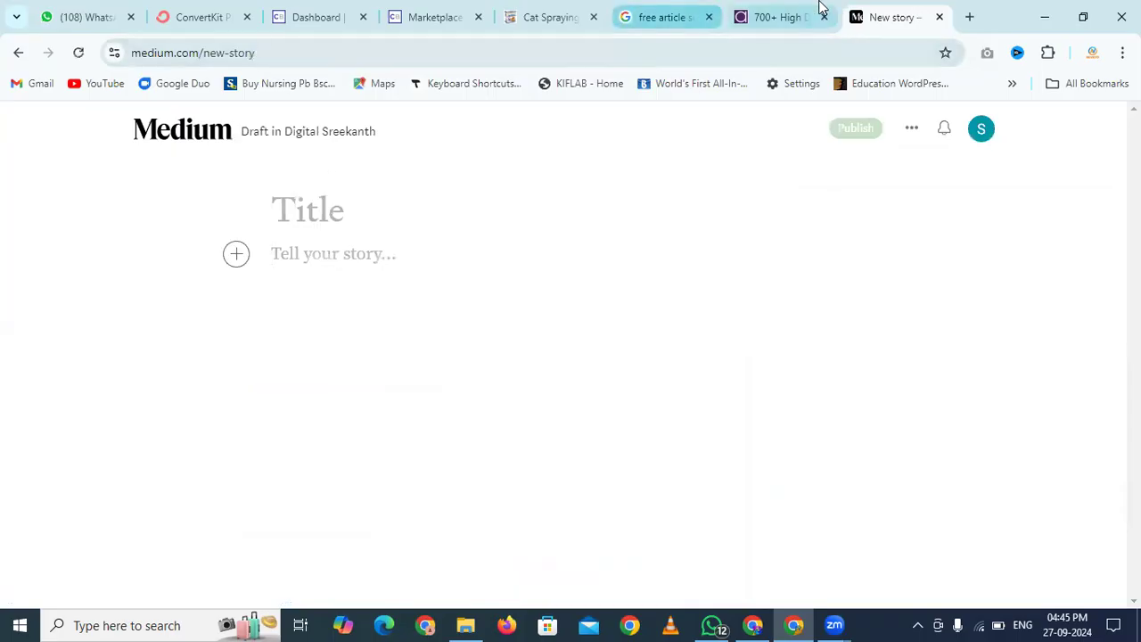
# Copy the heading 'Cat Urine Odor Removal Tips' and paste it as the Medium story title
pyautogui.click(579, 14)
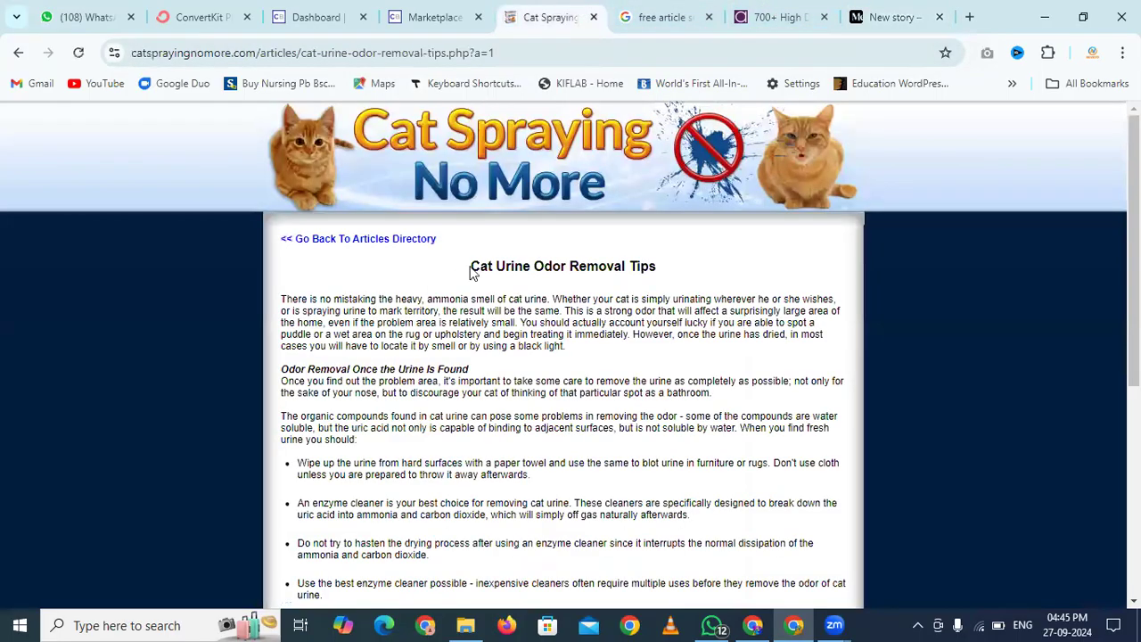
pyautogui.moveTo(473, 266); pyautogui.dragTo(681, 265)
pyautogui.hotkey('ctrl', 'c')
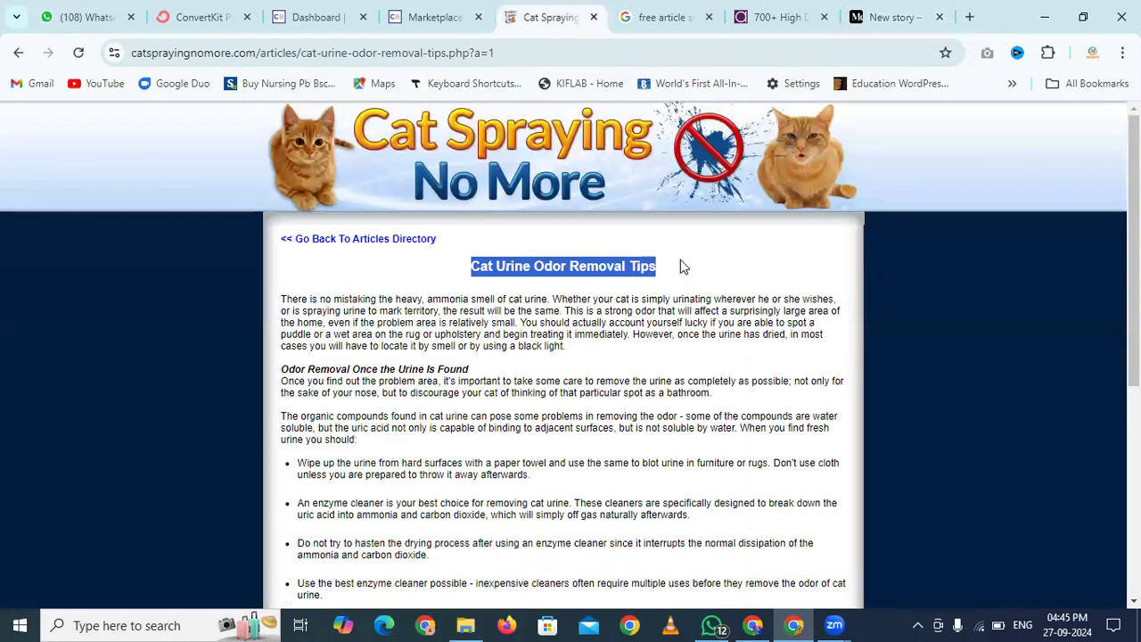
pyautogui.click(892, 16)
pyautogui.click(318, 213)
pyautogui.hotkey('ctrl', 'v')
pyautogui.click(330, 253)
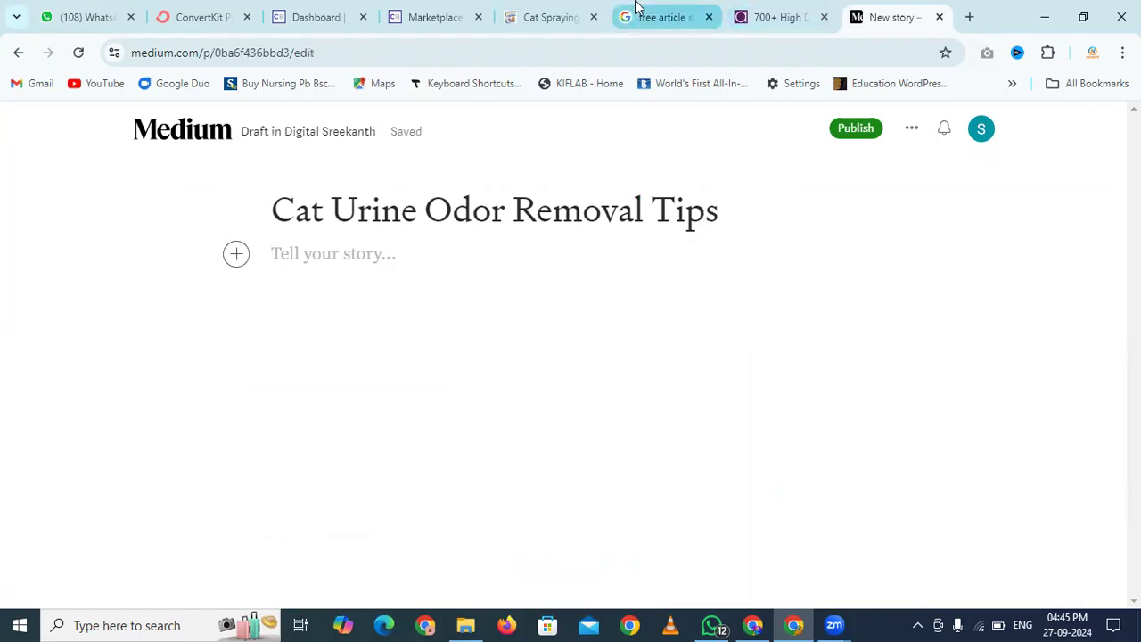
# Select and copy the whole article body from the Cat Spraying No More page
pyautogui.click(544, 16)
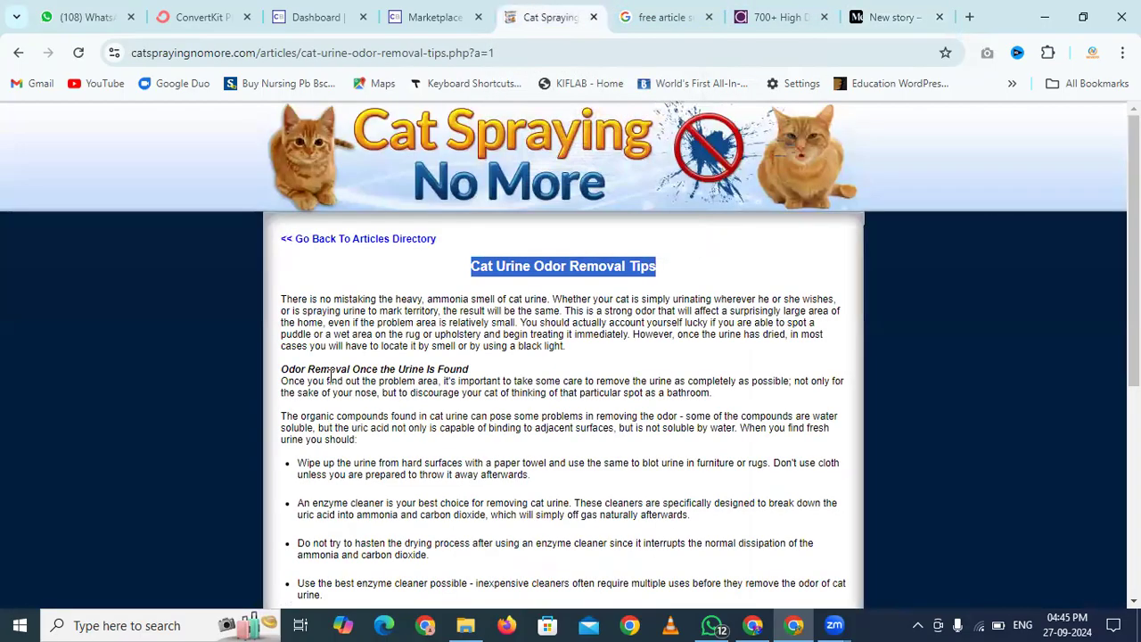
pyautogui.moveTo(283, 299)
pyautogui.mouseDown()
pyautogui.moveTo(455, 506)
pyautogui.moveTo(561, 366)
pyautogui.moveTo(786, 324)
pyautogui.moveTo(669, 355)
pyautogui.moveTo(650, 310)
pyautogui.mouseUp()
pyautogui.scroll(-5, 455, 506)
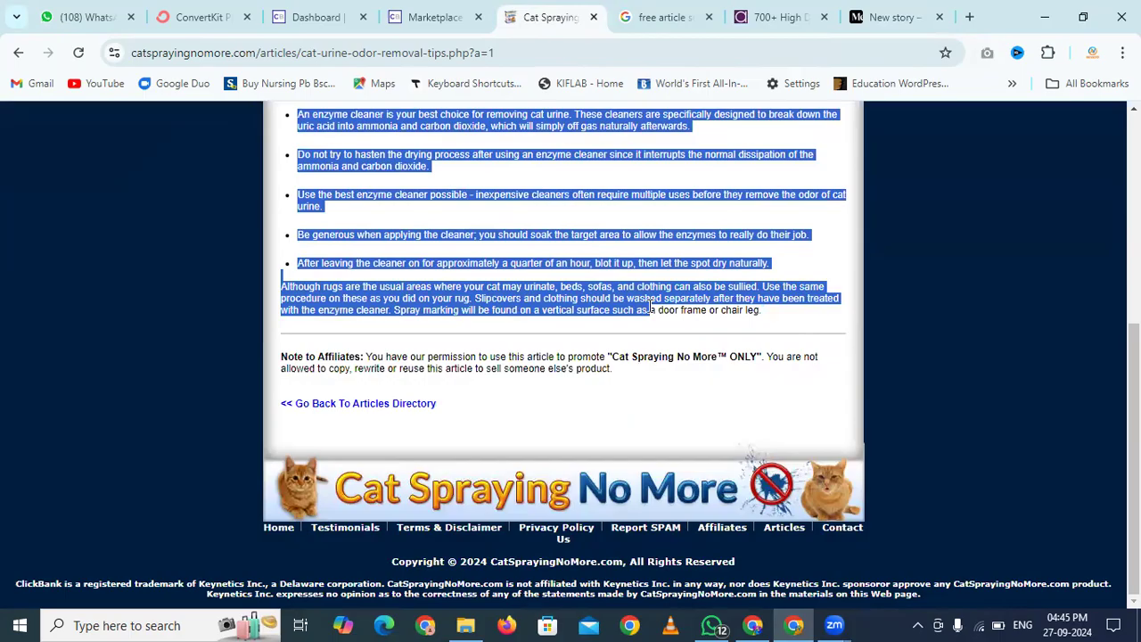
pyautogui.moveTo(650, 309); pyautogui.dragTo(784, 314)
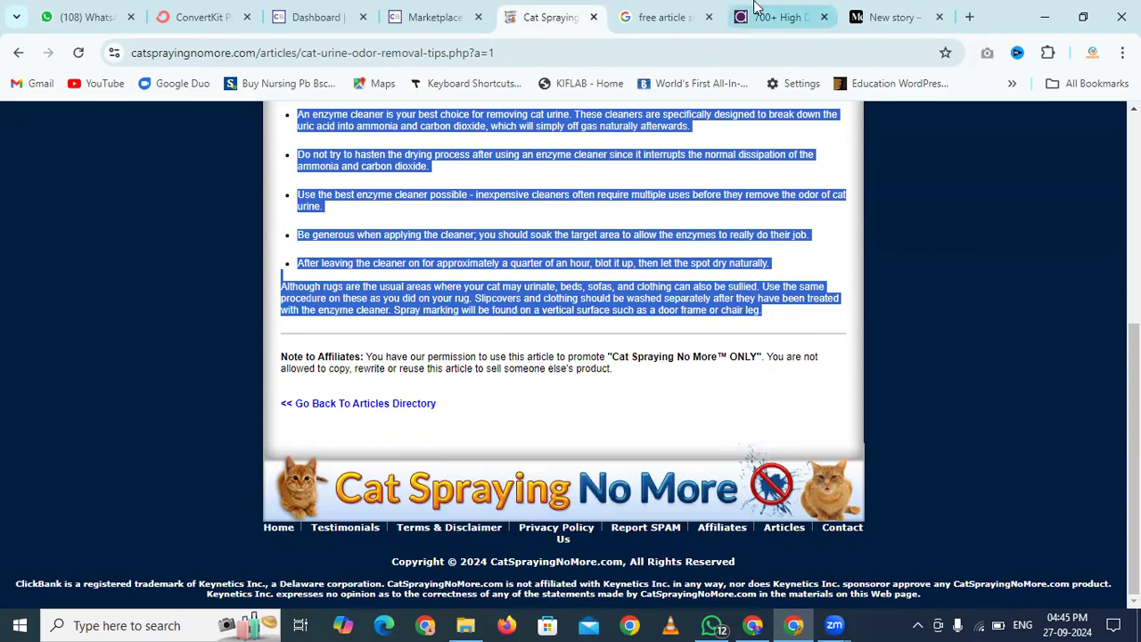
pyautogui.click(896, 17)
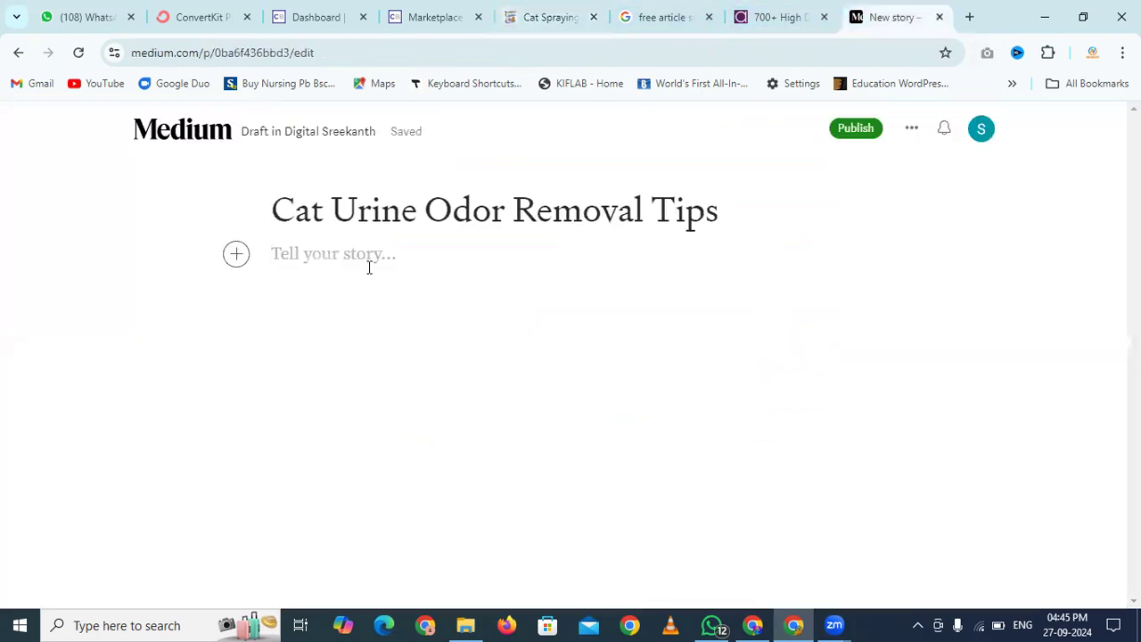
# Paste the copied cat urine article text into the story body
pyautogui.hotkey('ctrl', 'v')
pyautogui.scroll(10, 369, 268)
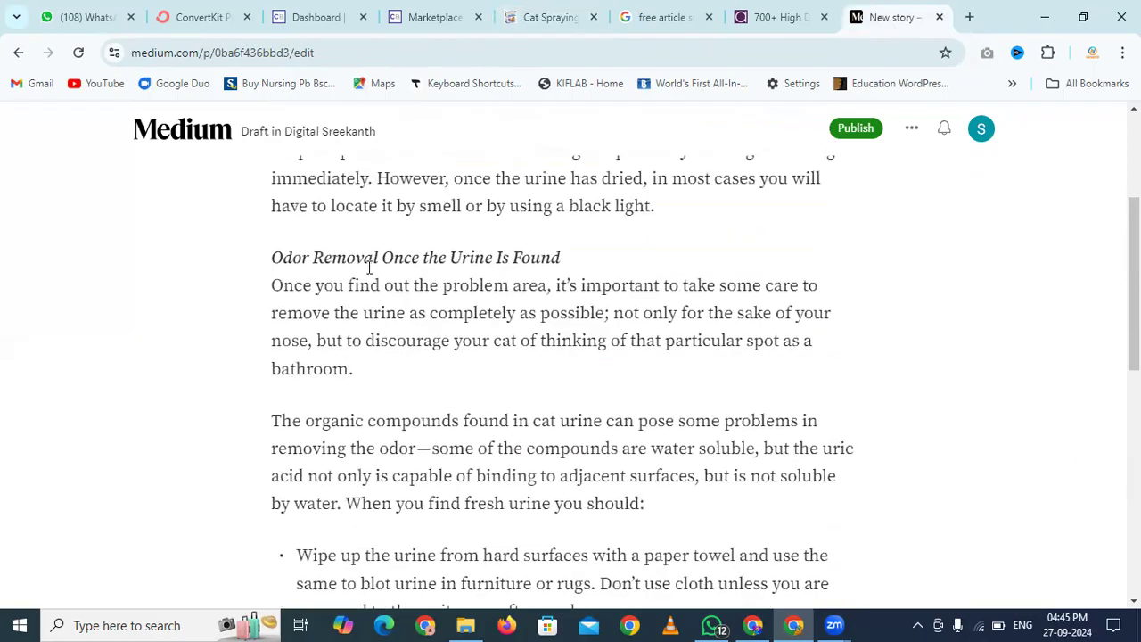
pyautogui.scroll(-1, 369, 268)
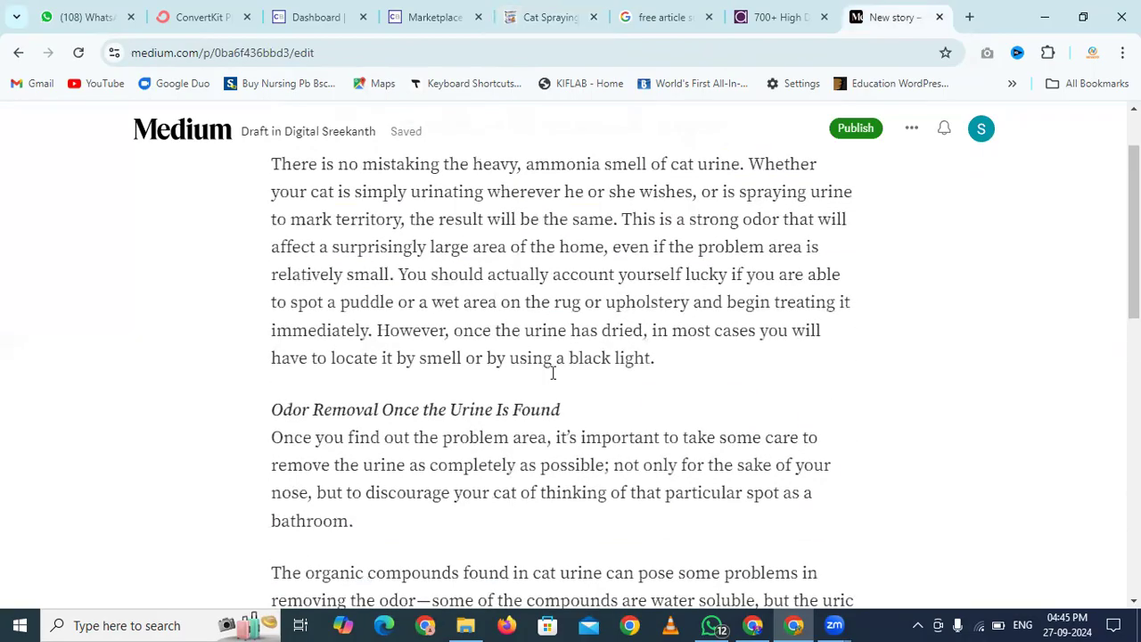
# Make the 'Odor Removal Once the Urine Is Found' heading bold
pyautogui.moveTo(575, 410); pyautogui.dragTo(245, 417)
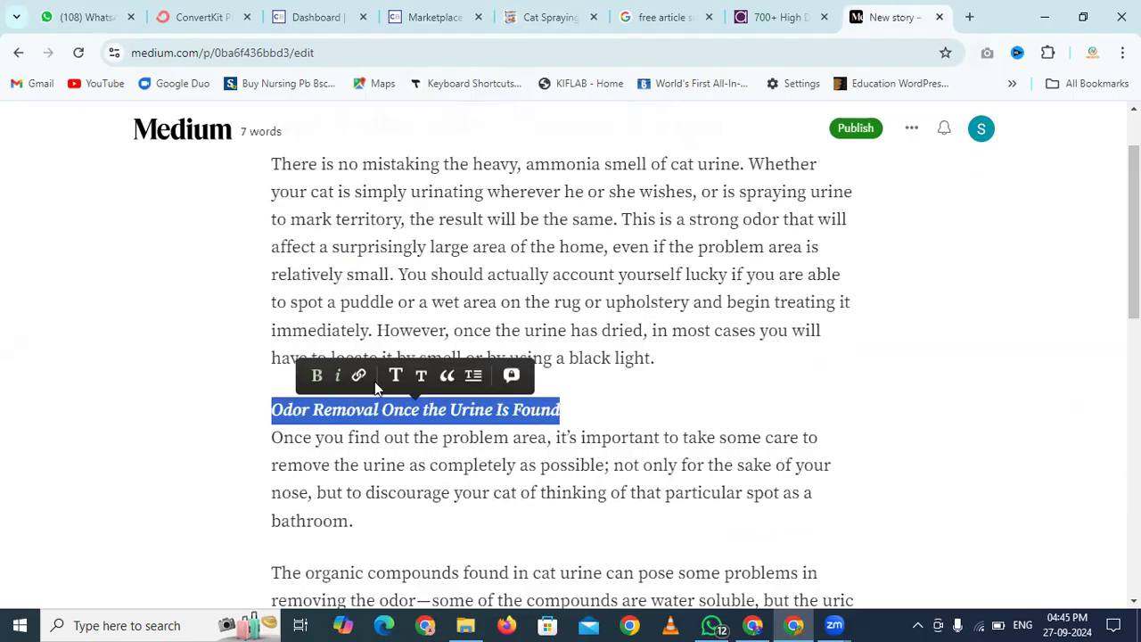
pyautogui.click(318, 376)
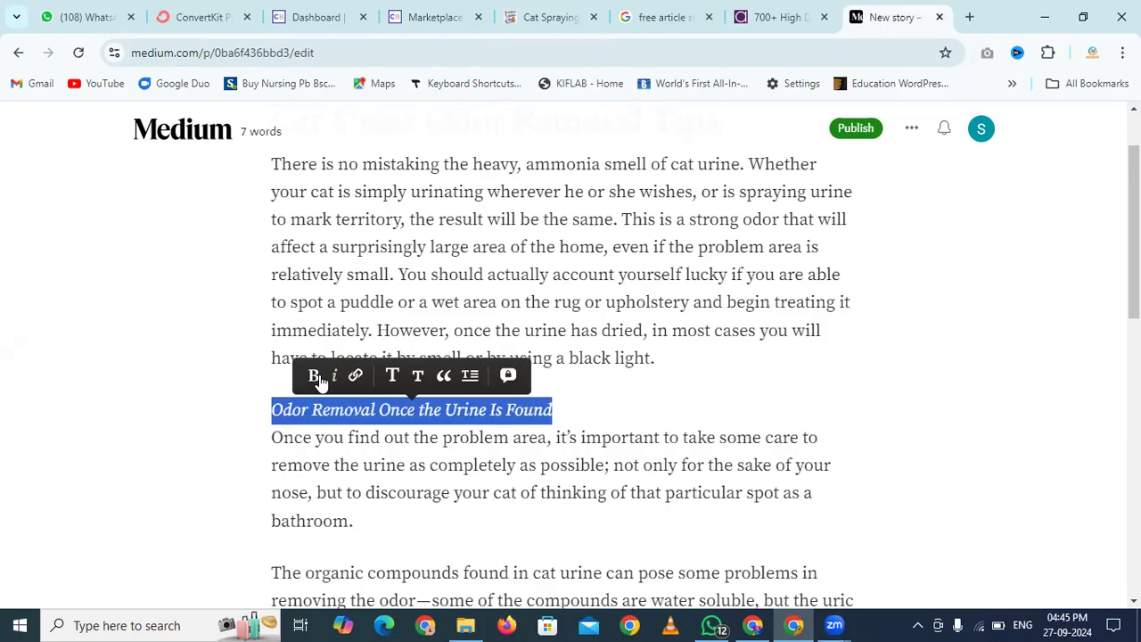
pyautogui.click(317, 375)
pyautogui.click(660, 381)
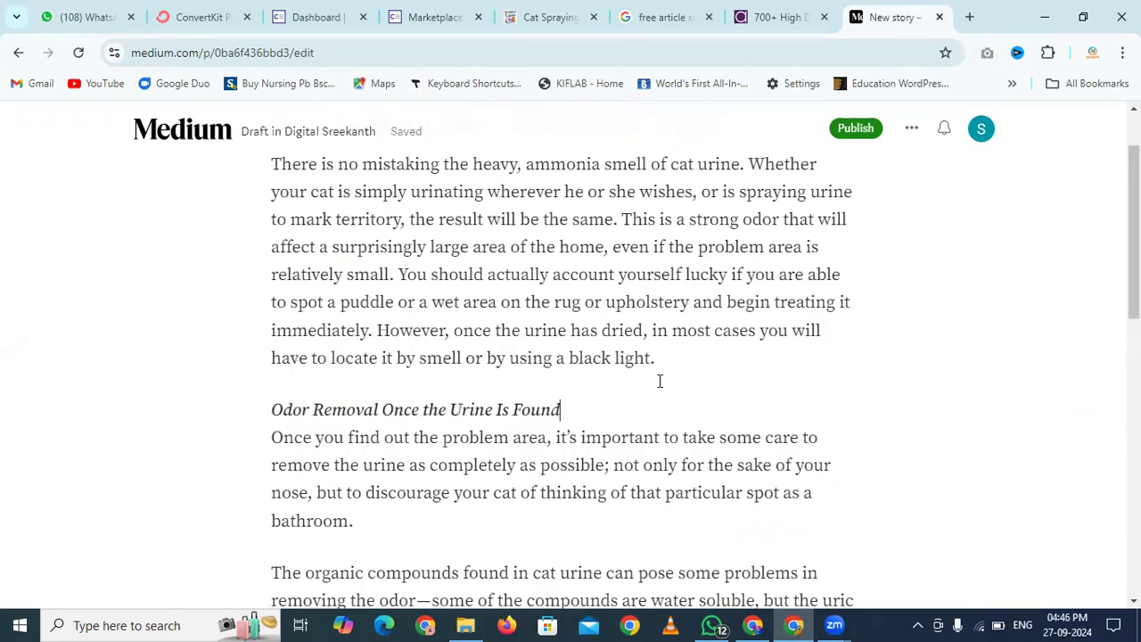
# Review the draft, then bring up the ClickBank Cat Spraying No More listing
pyautogui.scroll(-3, 615, 412)
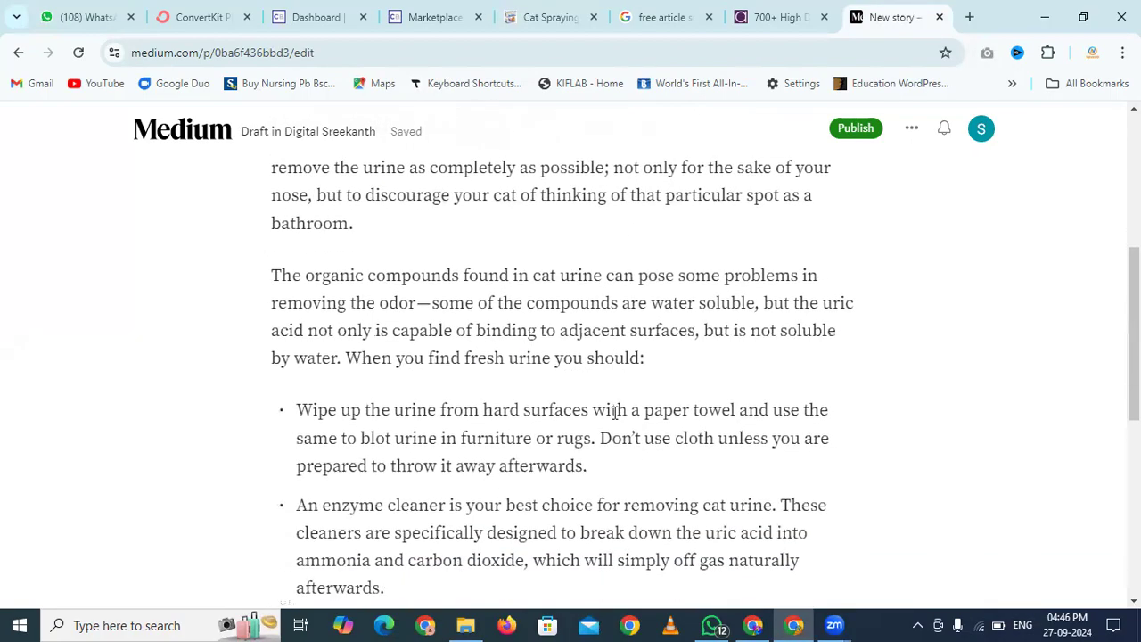
pyautogui.scroll(-3, 615, 412)
pyautogui.scroll(-3, 615, 412)
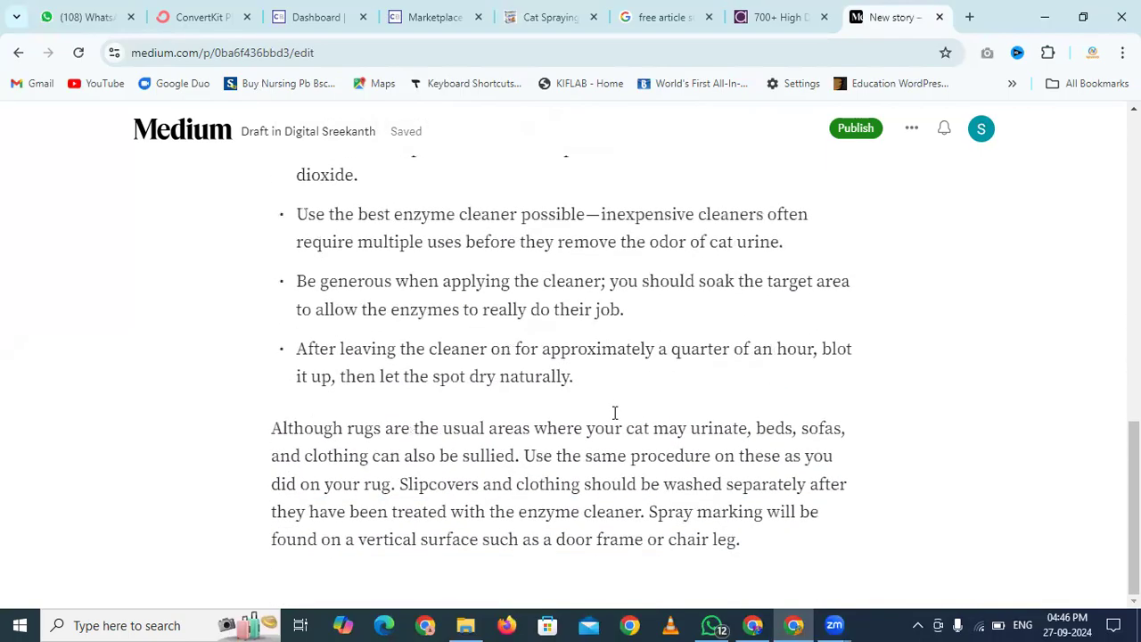
pyautogui.scroll(12, 616, 412)
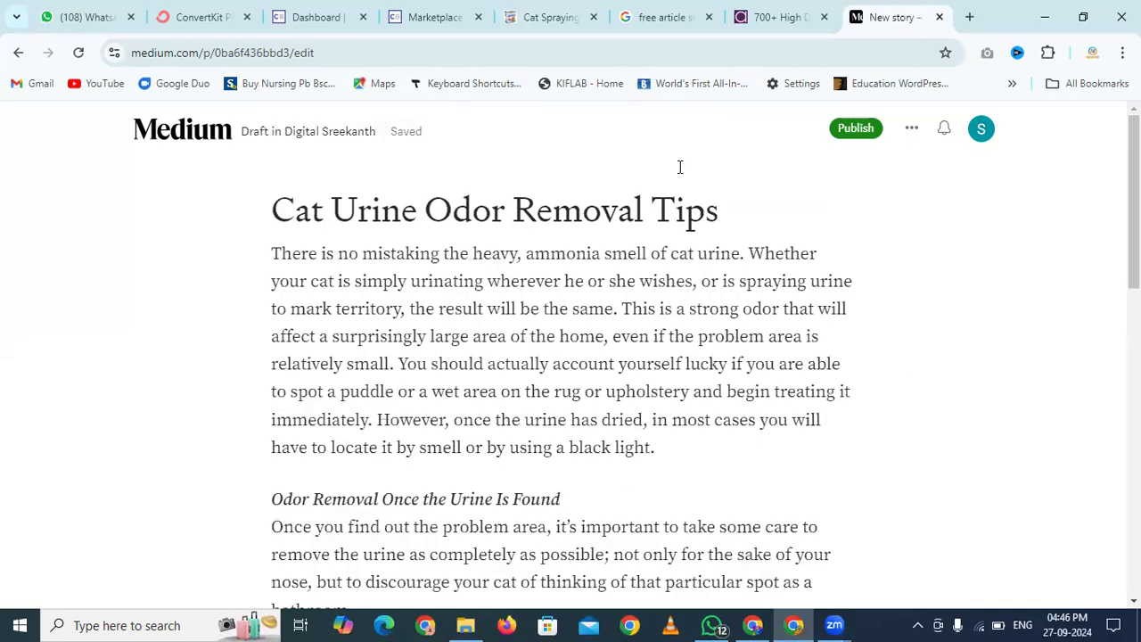
pyautogui.click(459, 14)
pyautogui.click(571, 16)
# Promote Cat Spraying No More with your affiliate nickname to generate a HopLink
pyautogui.click(472, 9)
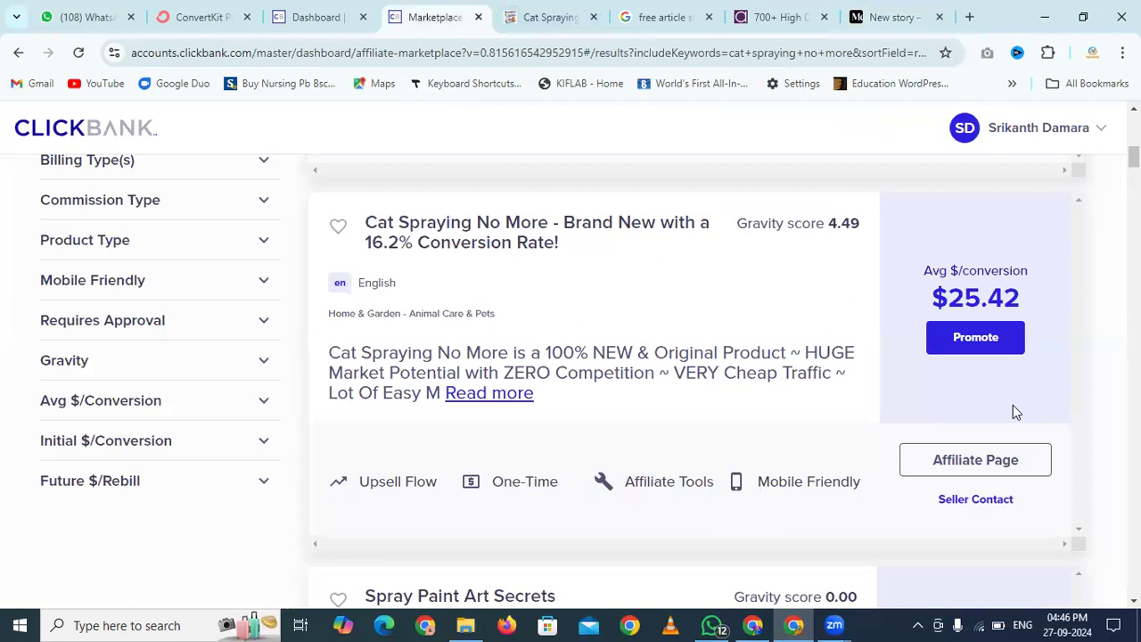
pyautogui.click(975, 340)
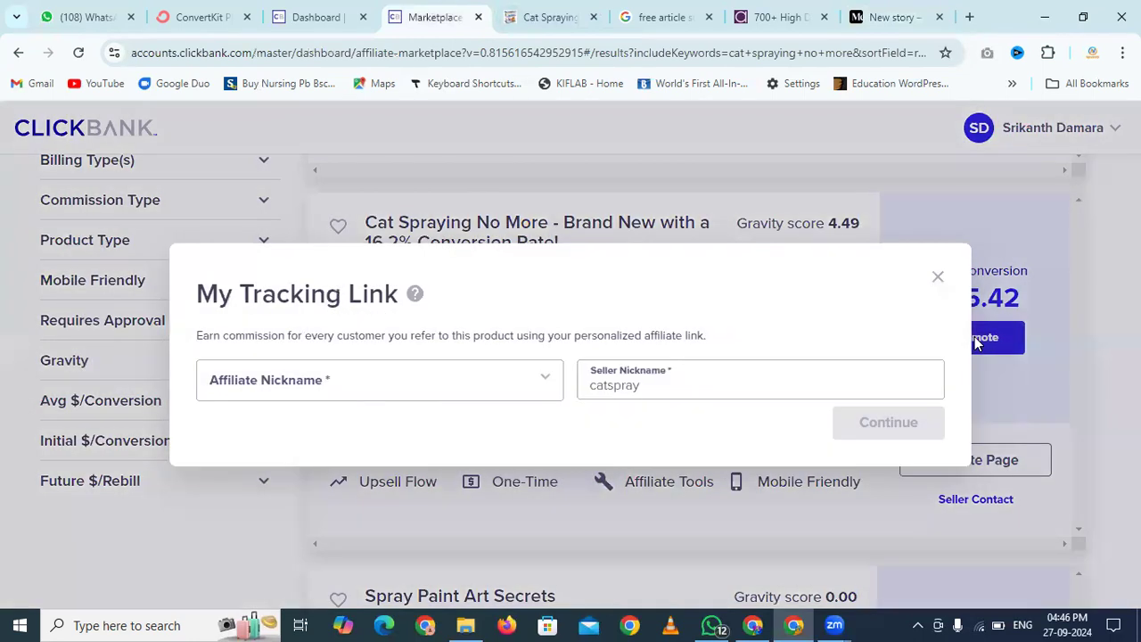
pyautogui.click(319, 388)
pyautogui.click(298, 432)
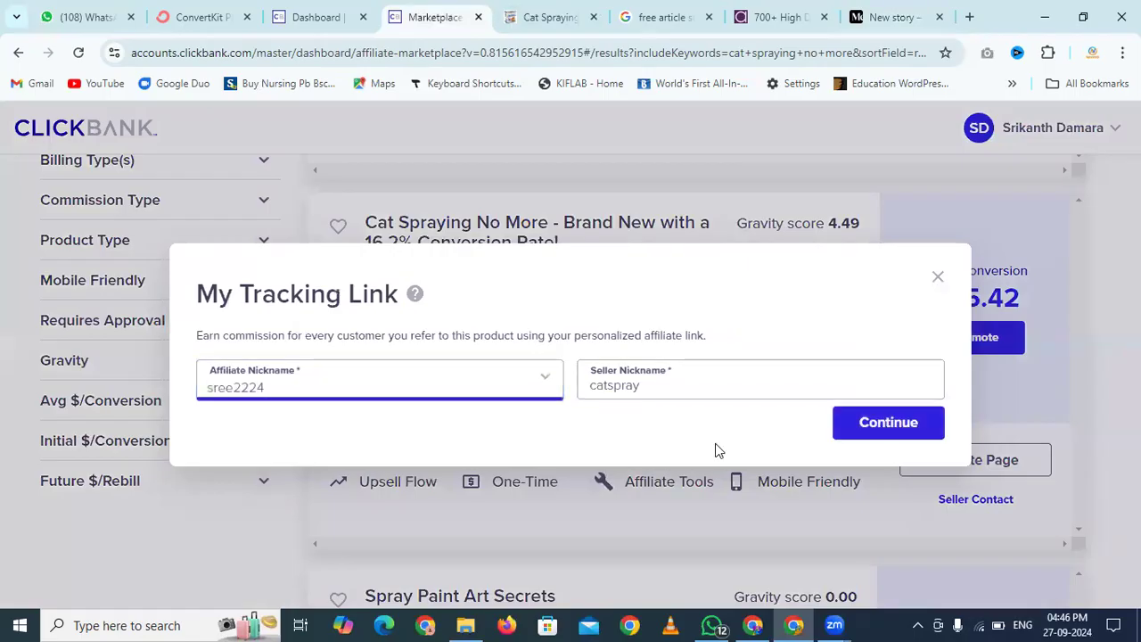
pyautogui.click(849, 435)
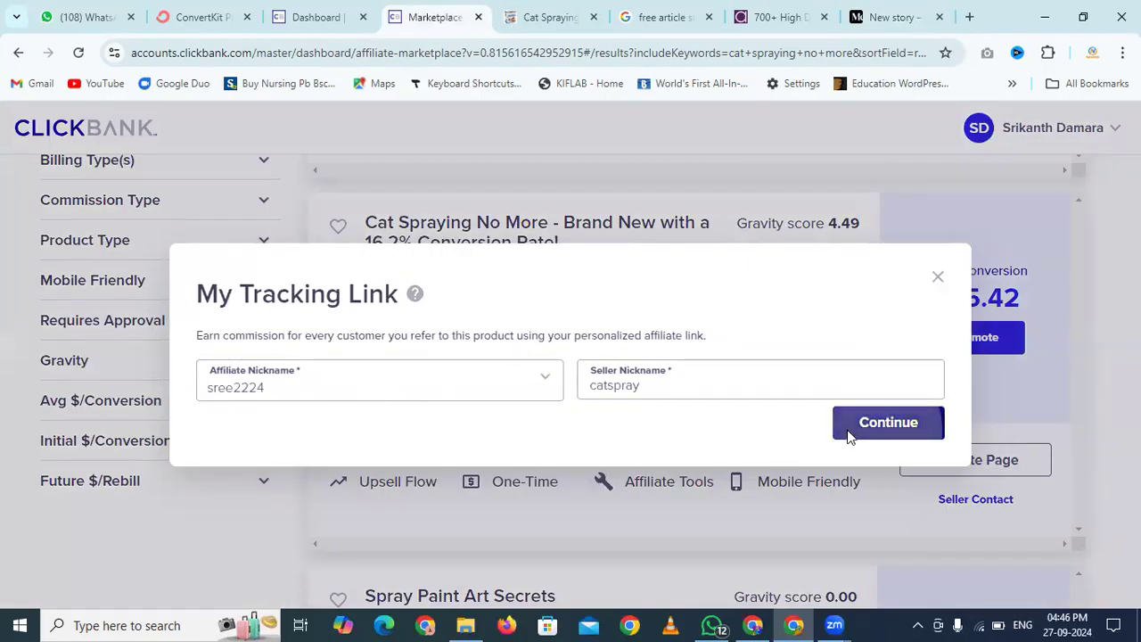
# Enable the aff sub 1 parameter, set it to 'medium', and copy the HopLink
pyautogui.scroll(-3, 688, 348)
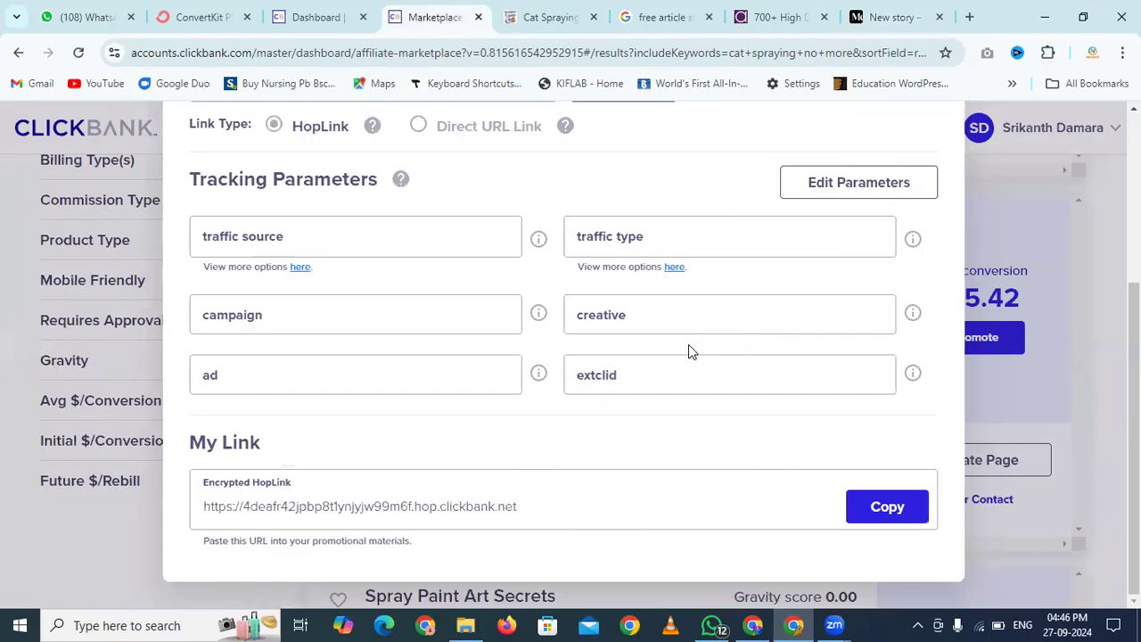
pyautogui.click(894, 182)
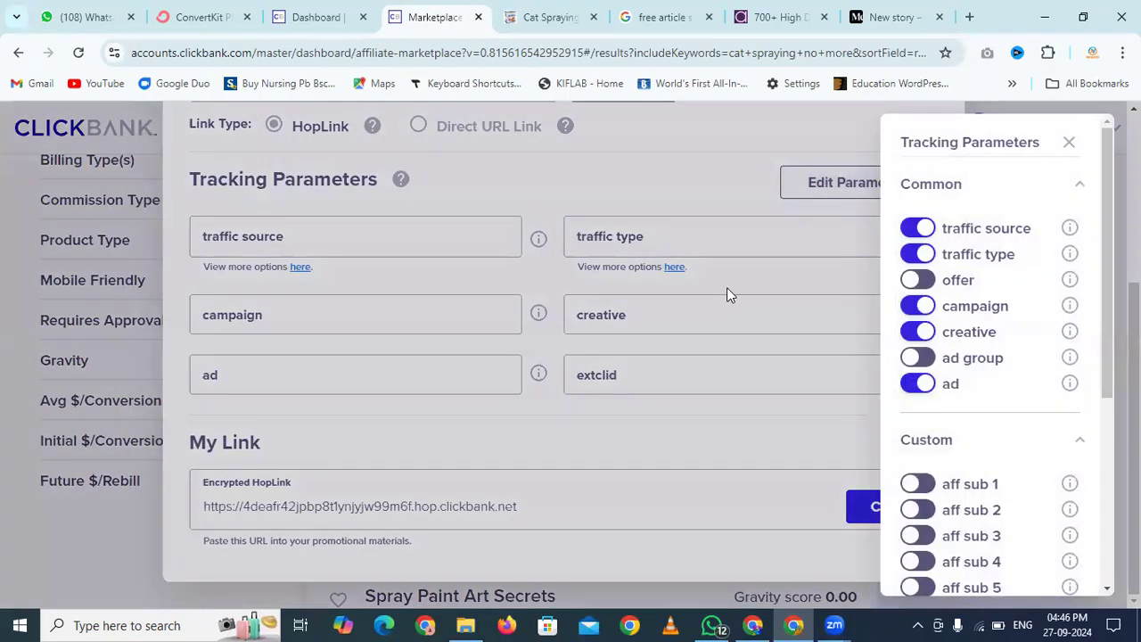
pyautogui.click(928, 489)
pyautogui.scroll(-3, 930, 493)
pyautogui.click(741, 462)
pyautogui.click(678, 383)
pyautogui.write('medium')
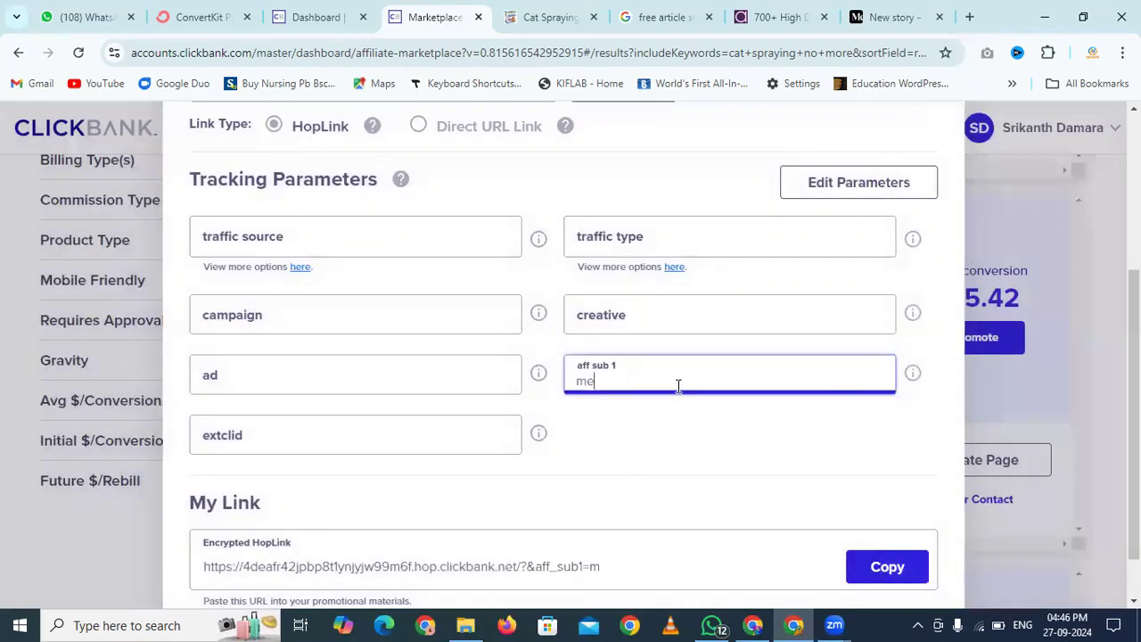
pyautogui.click(671, 433)
pyautogui.scroll(-1, 670, 433)
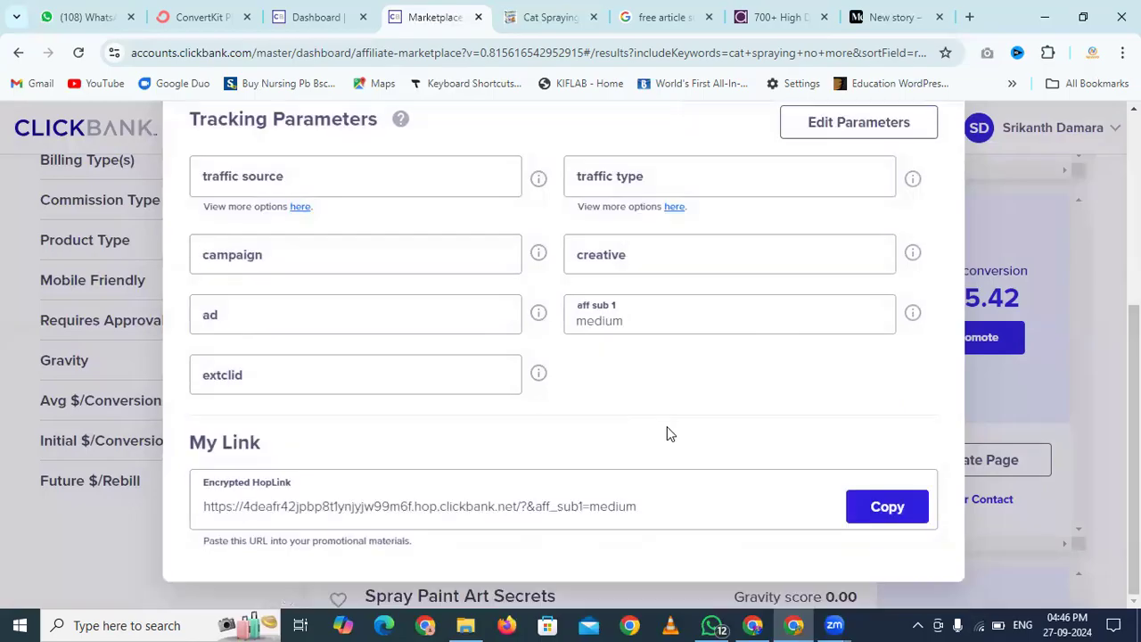
pyautogui.click(875, 525)
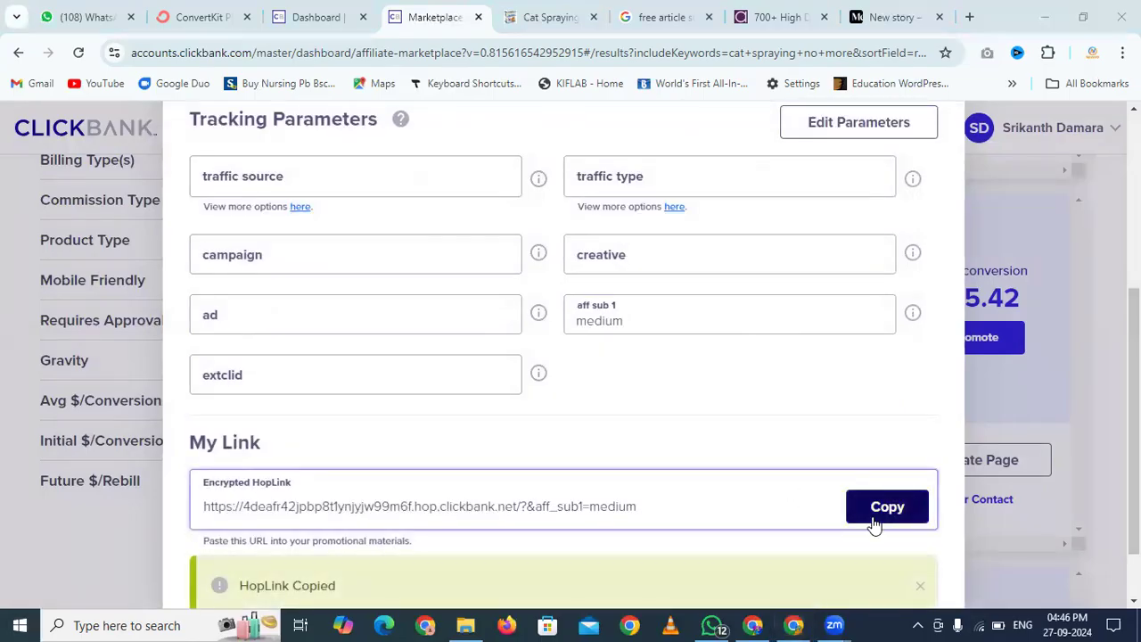
pyautogui.press('super')
pyautogui.write('notepad')
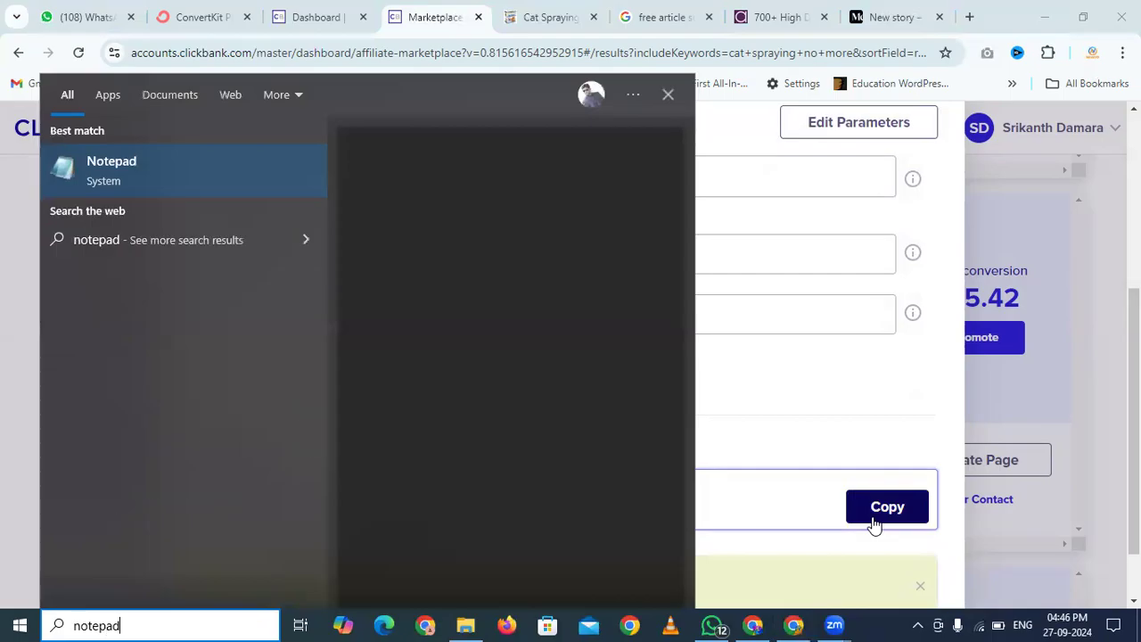
# In Notepad, type the label 'Medium Link -' and paste the HopLink after it
pyautogui.press('Return')
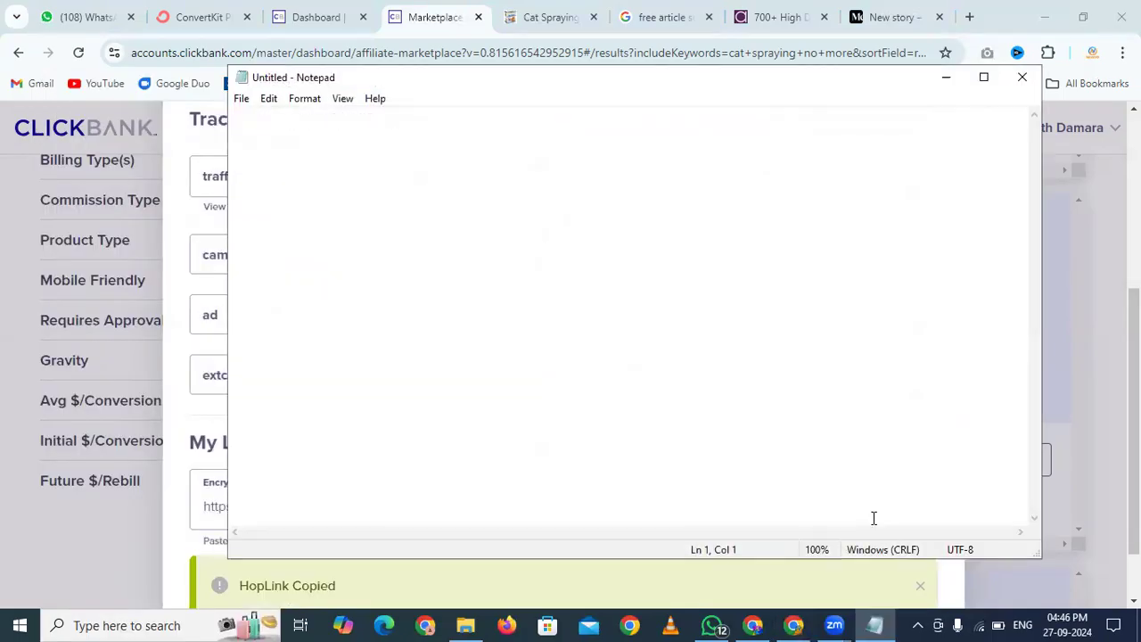
pyautogui.write('Medi')
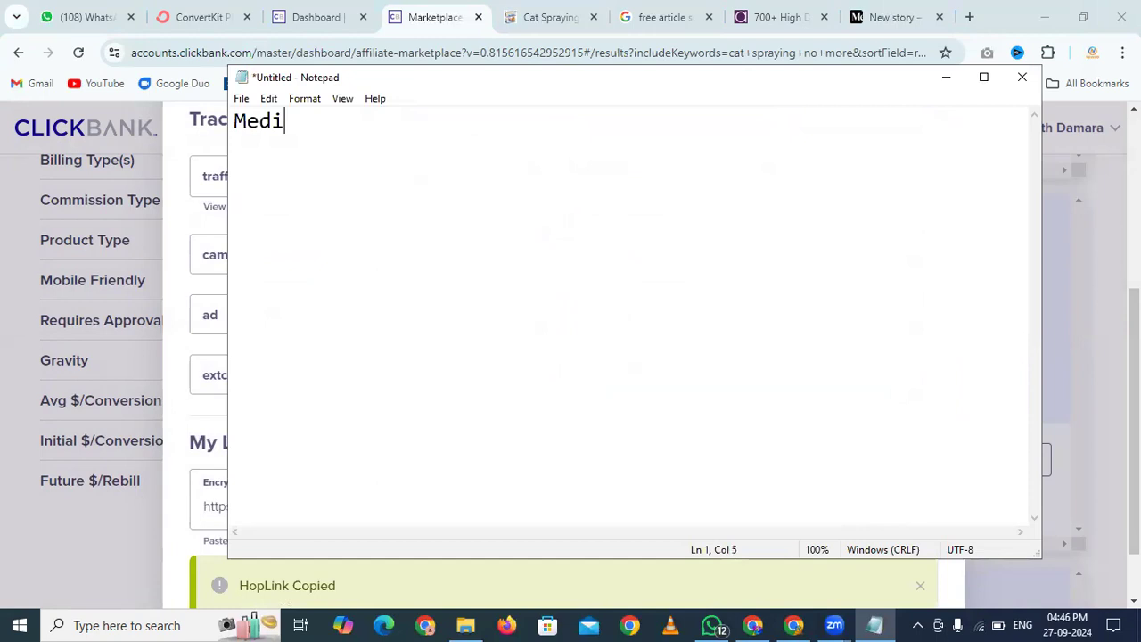
pyautogui.write('um Link -')
pyautogui.hotkey('ctrl', 'v')
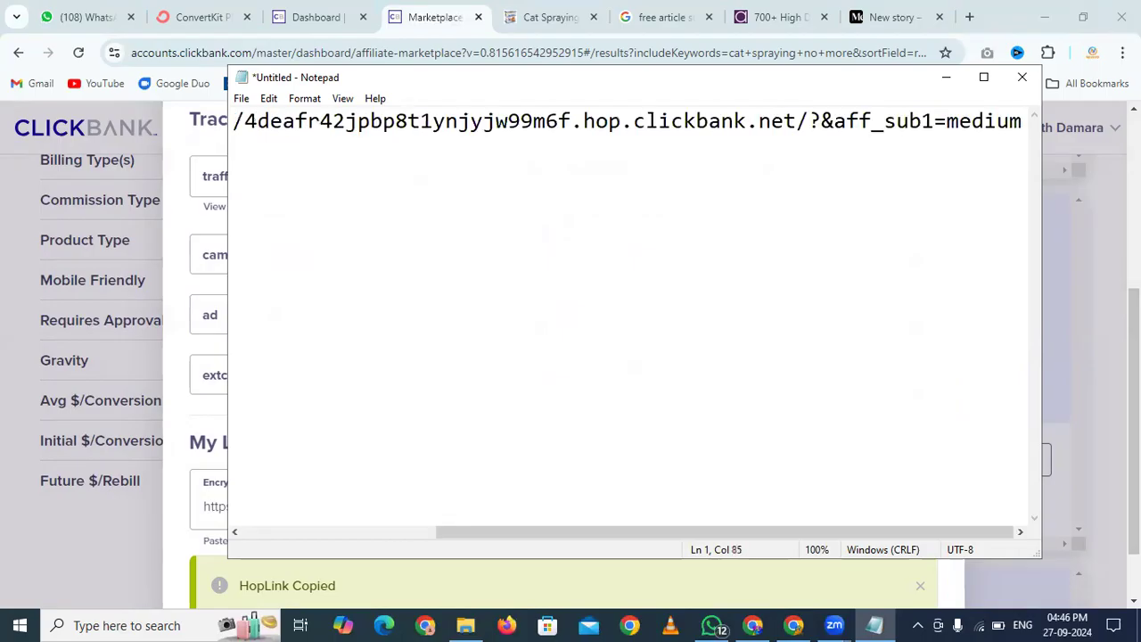
# Save the note to the Desktop as 'cat spraying no more links'
pyautogui.hotkey('ctrl', 's')
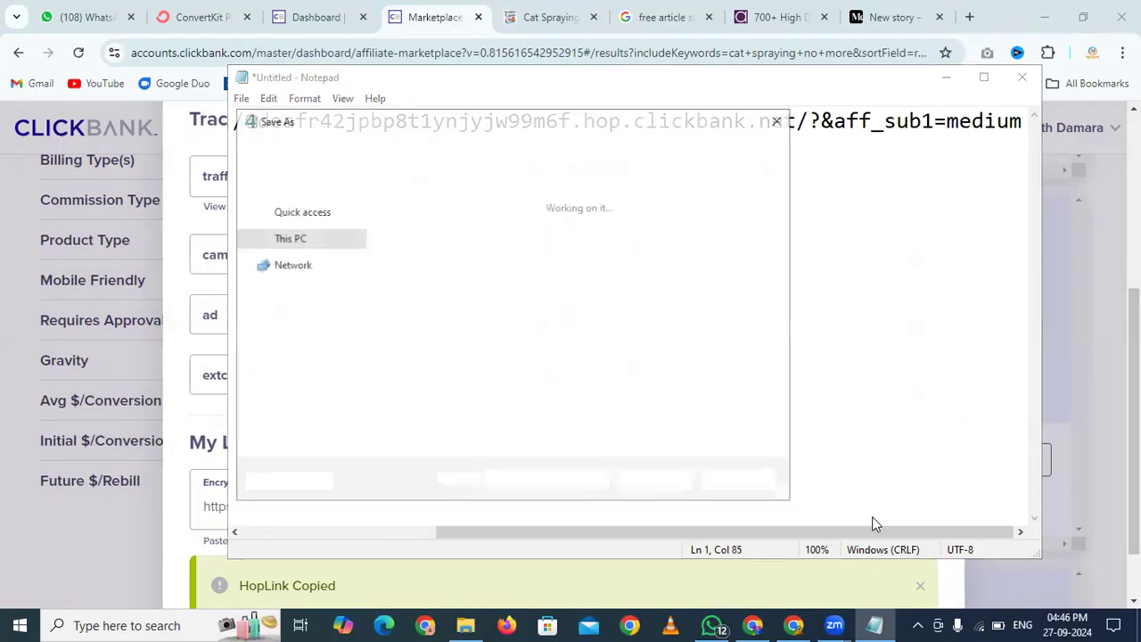
pyautogui.write('cat spraying nor')
pyautogui.write('ore links')
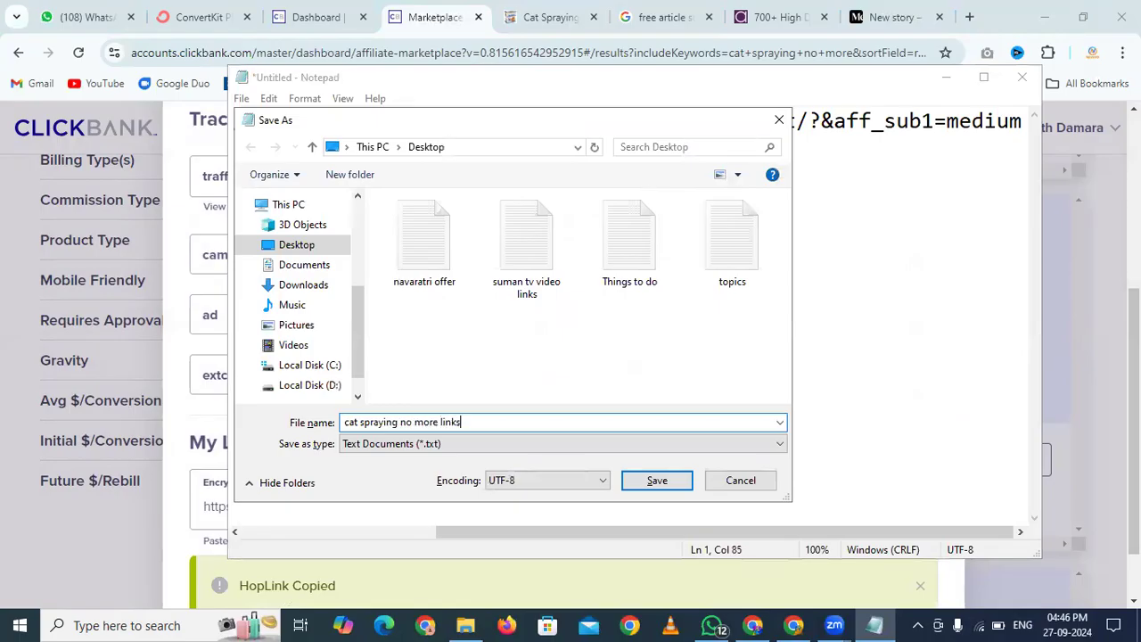
pyautogui.press('Return')
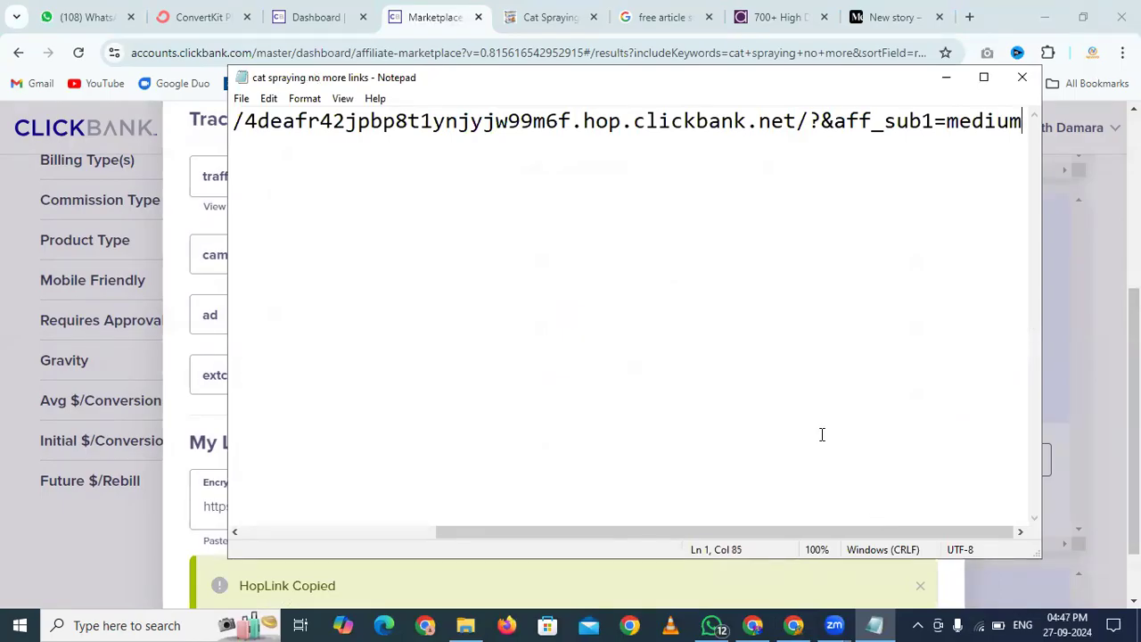
# Link the draft's 'Odor Removal Once the Urine Is Found' heading to the pasted HopLink
pyautogui.click(475, 9)
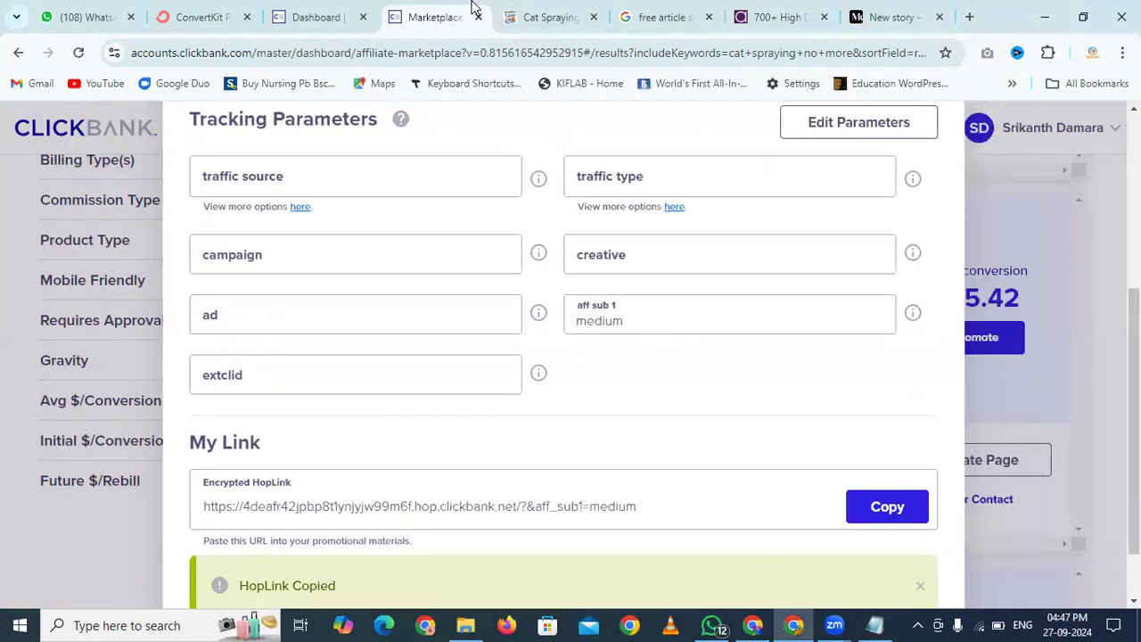
pyautogui.click(896, 14)
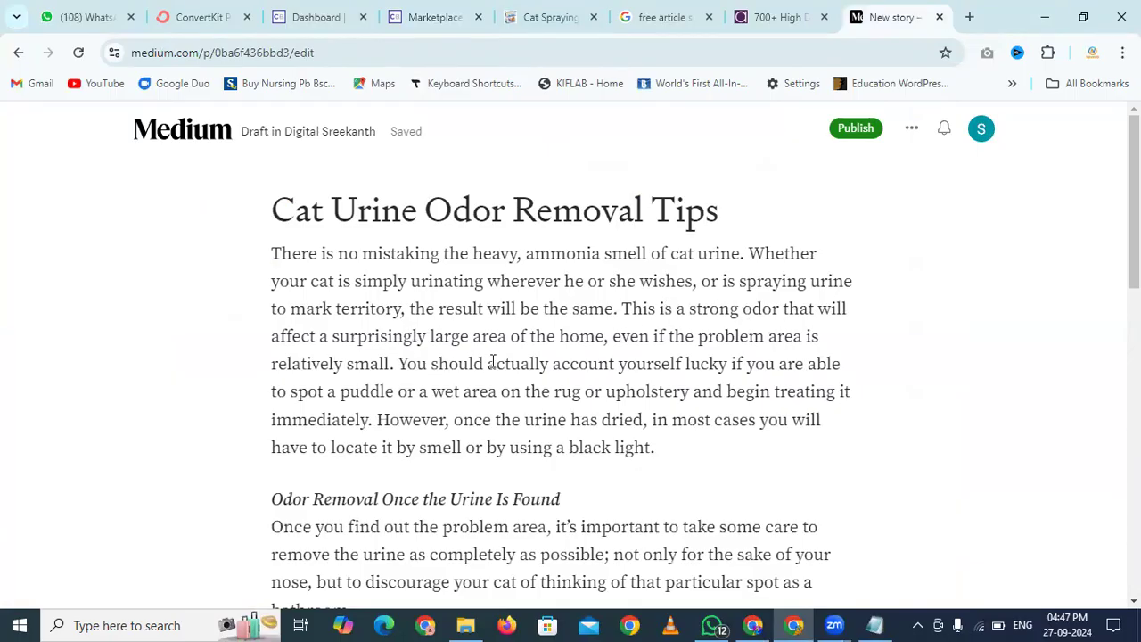
pyautogui.scroll(-2, 643, 455)
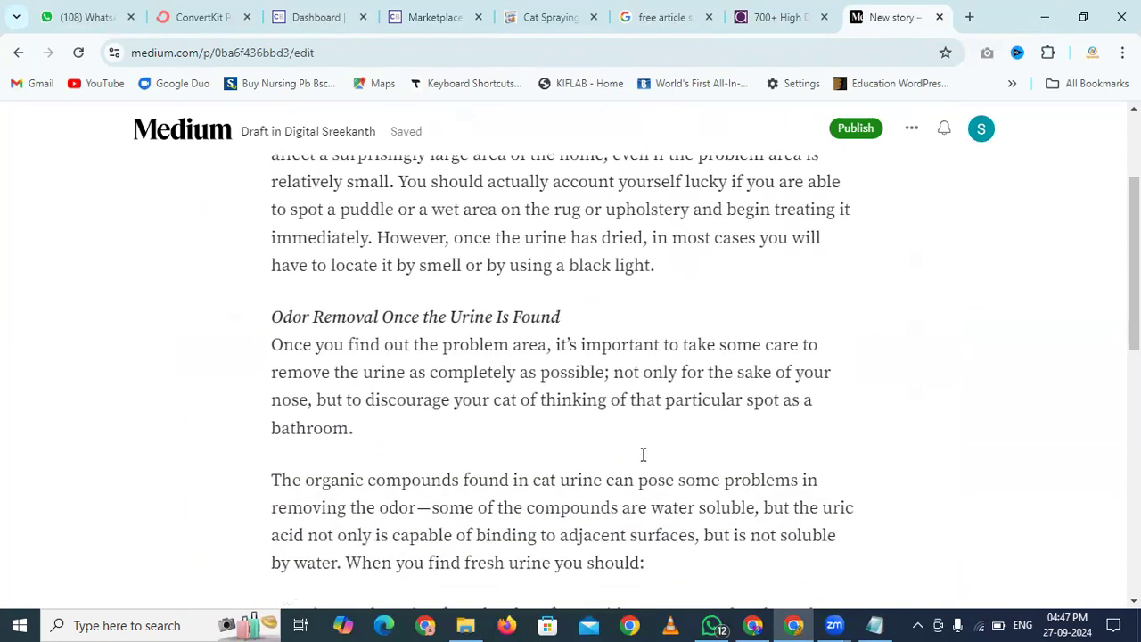
pyautogui.moveTo(579, 313); pyautogui.dragTo(275, 317)
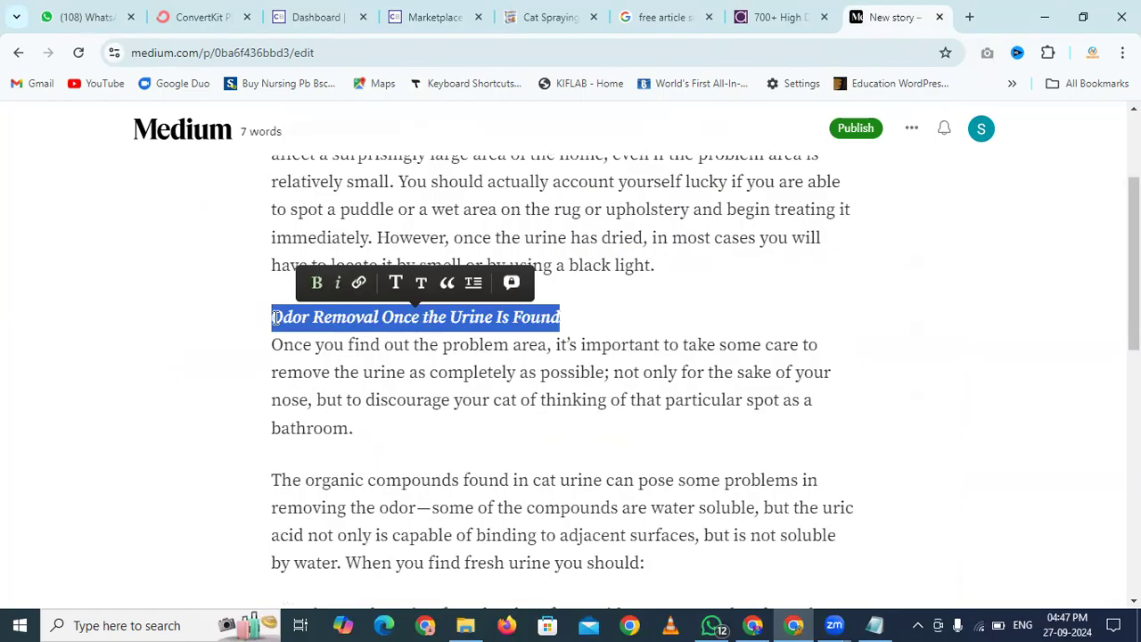
pyautogui.click(359, 283)
pyautogui.hotkey('ctrl', 'v')
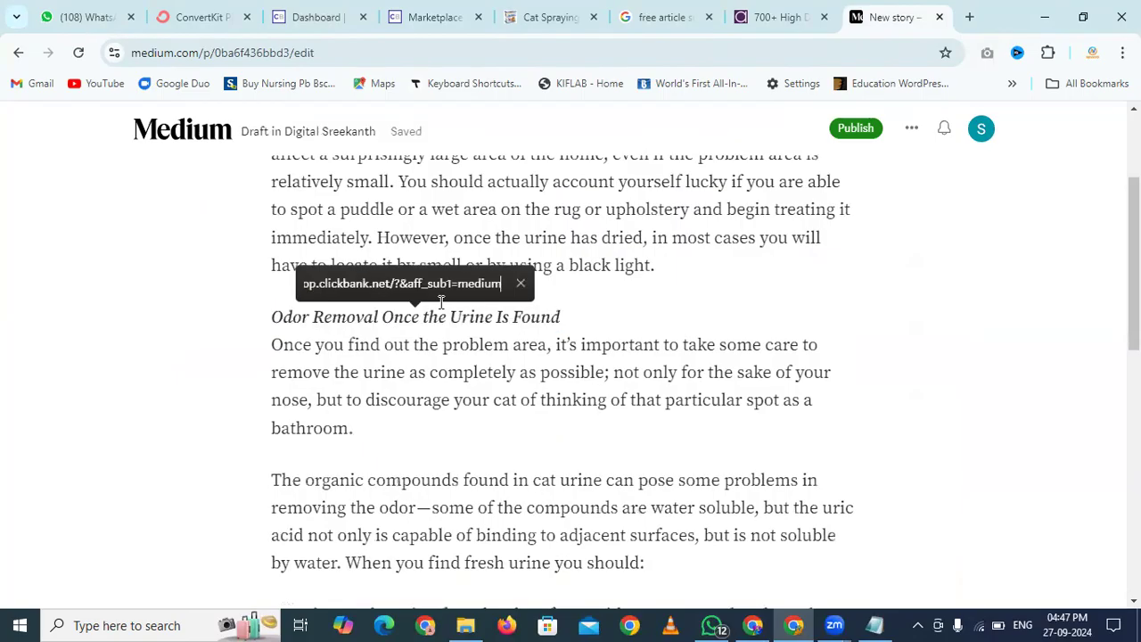
pyautogui.press('Return')
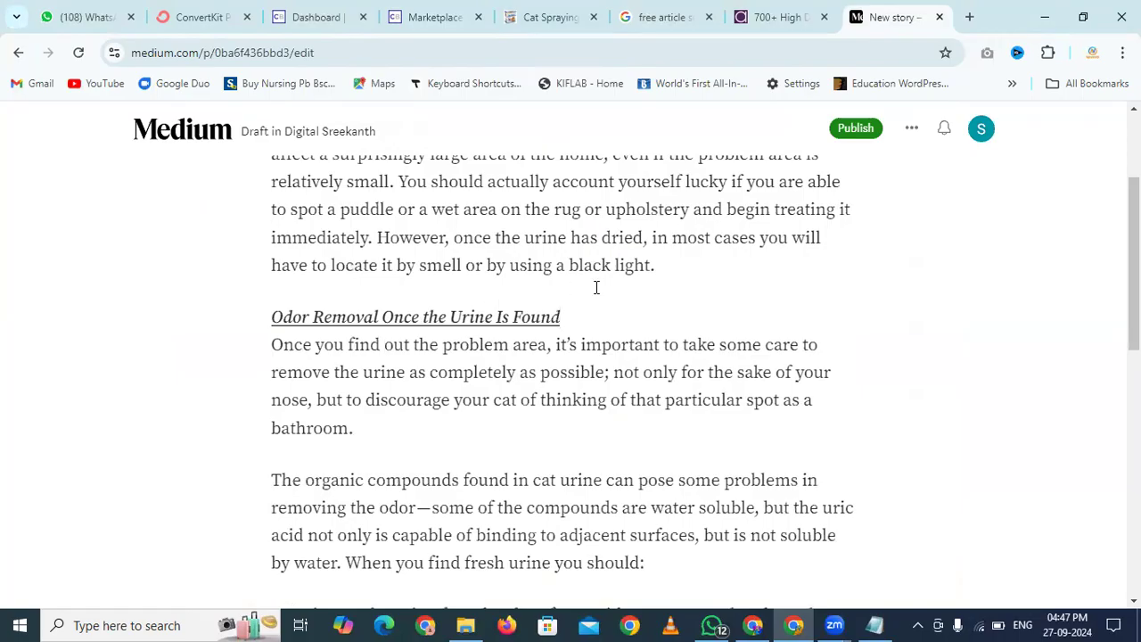
# Review the rest of the draft and return to the Cat Spraying article page
pyautogui.scroll(-2, 596, 287)
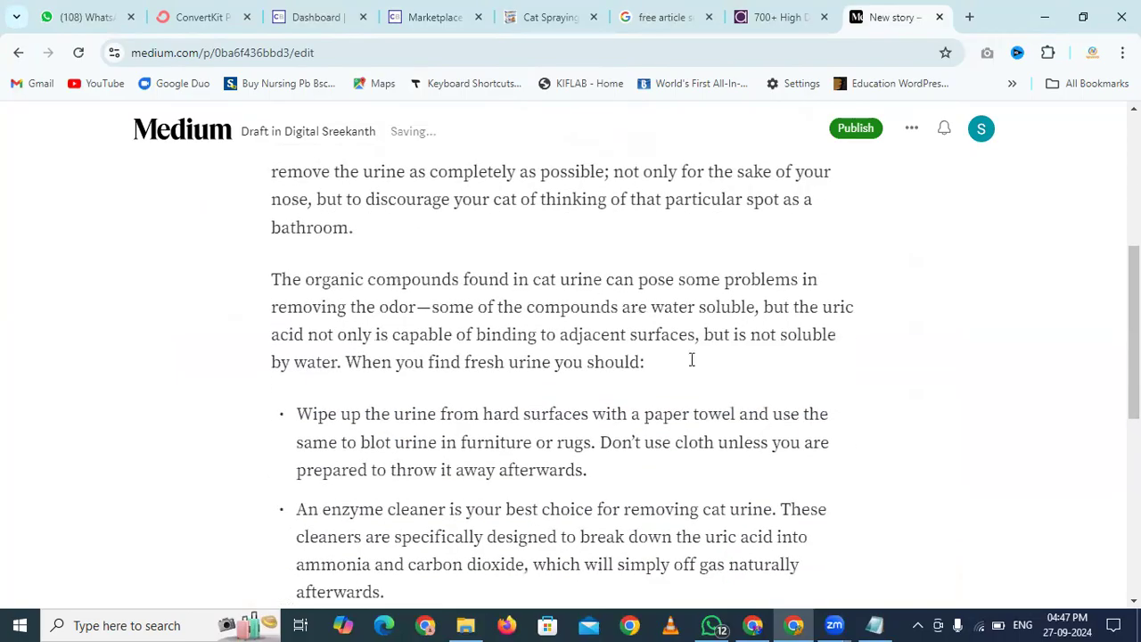
pyautogui.scroll(-3, 690, 359)
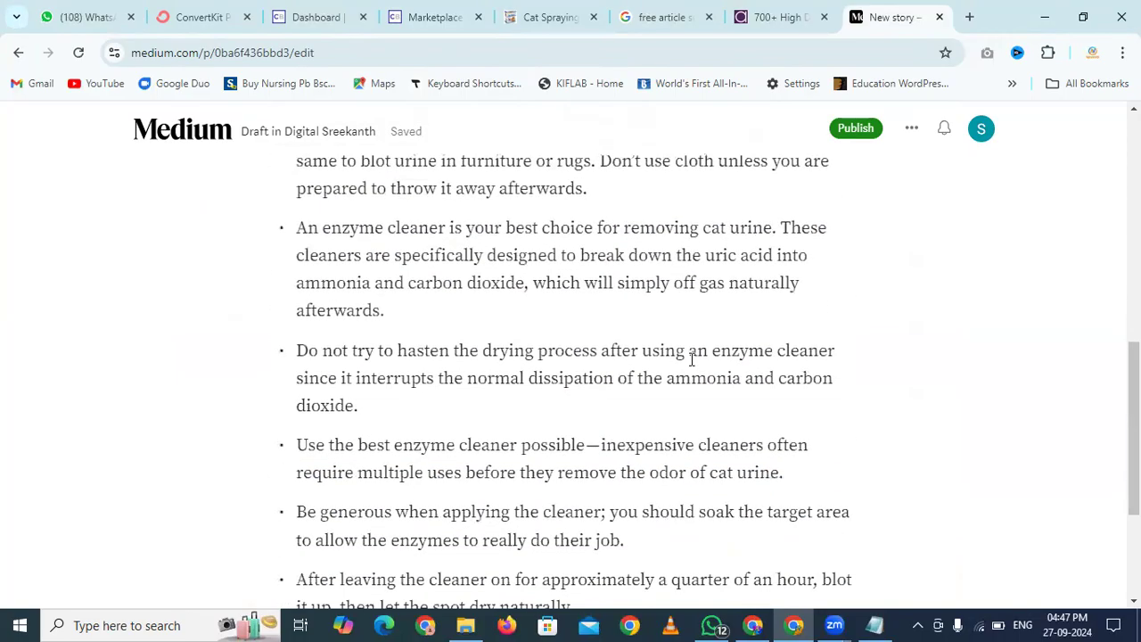
pyautogui.scroll(-3, 691, 359)
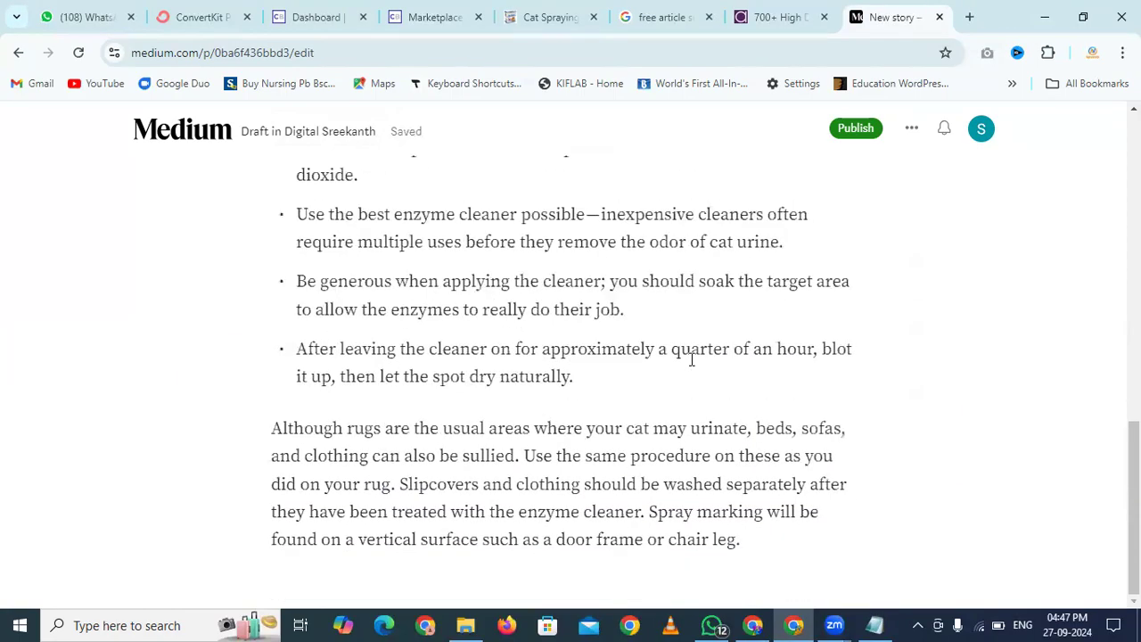
pyautogui.scroll(15, 691, 360)
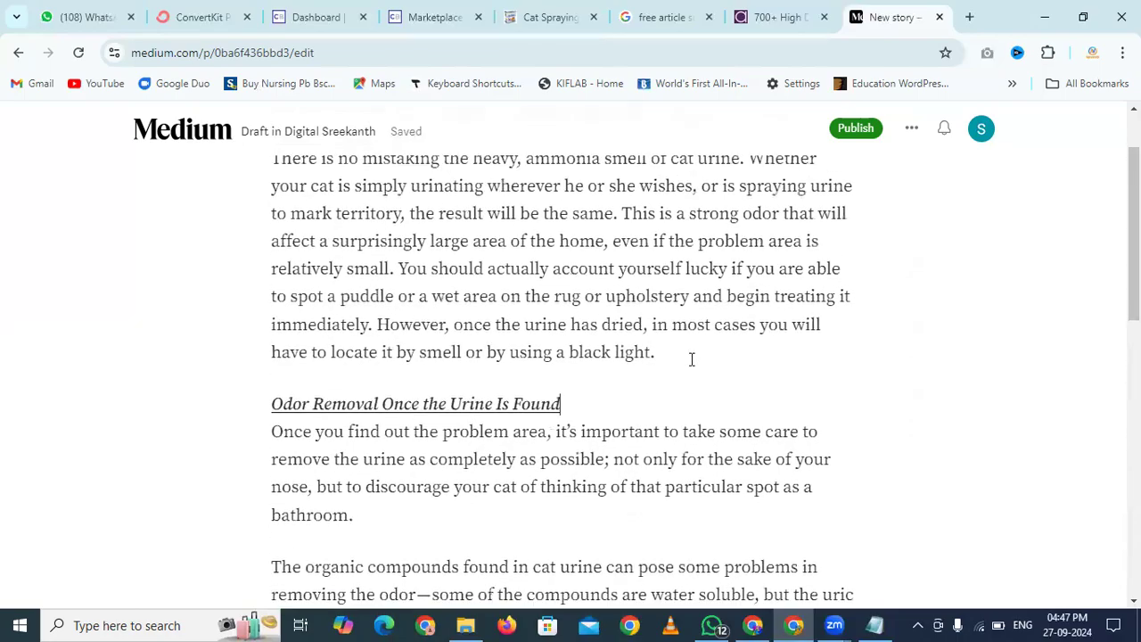
pyautogui.click(571, 9)
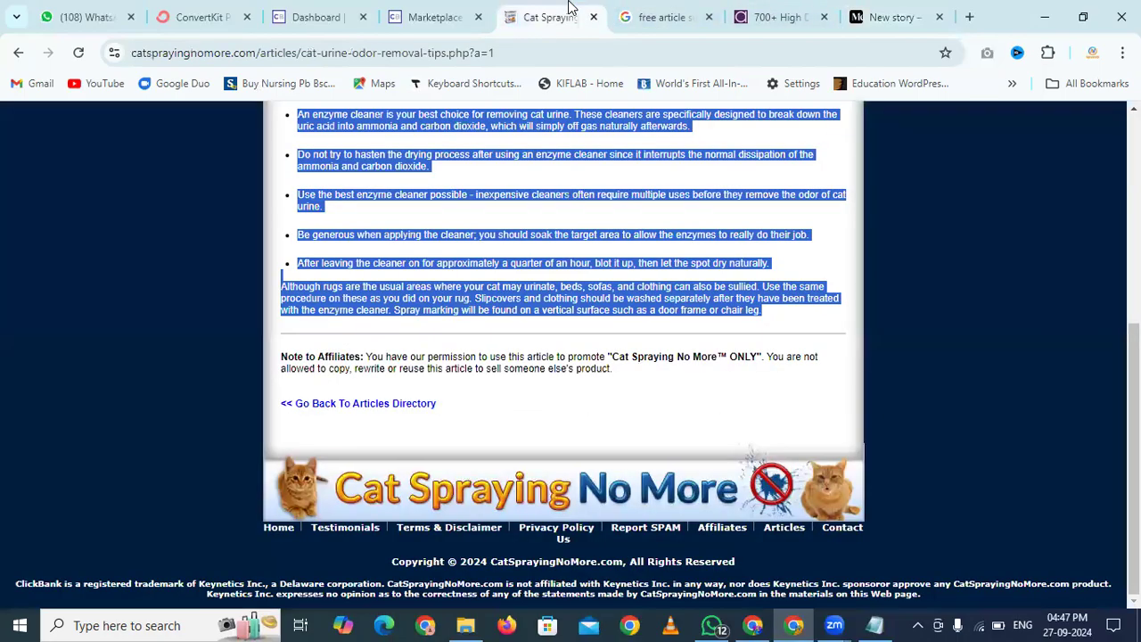
# Go back from the Cat Urine Odor Removal Tips article to the Articles Directory
pyautogui.click(460, 213)
pyautogui.scroll(7, 546, 407)
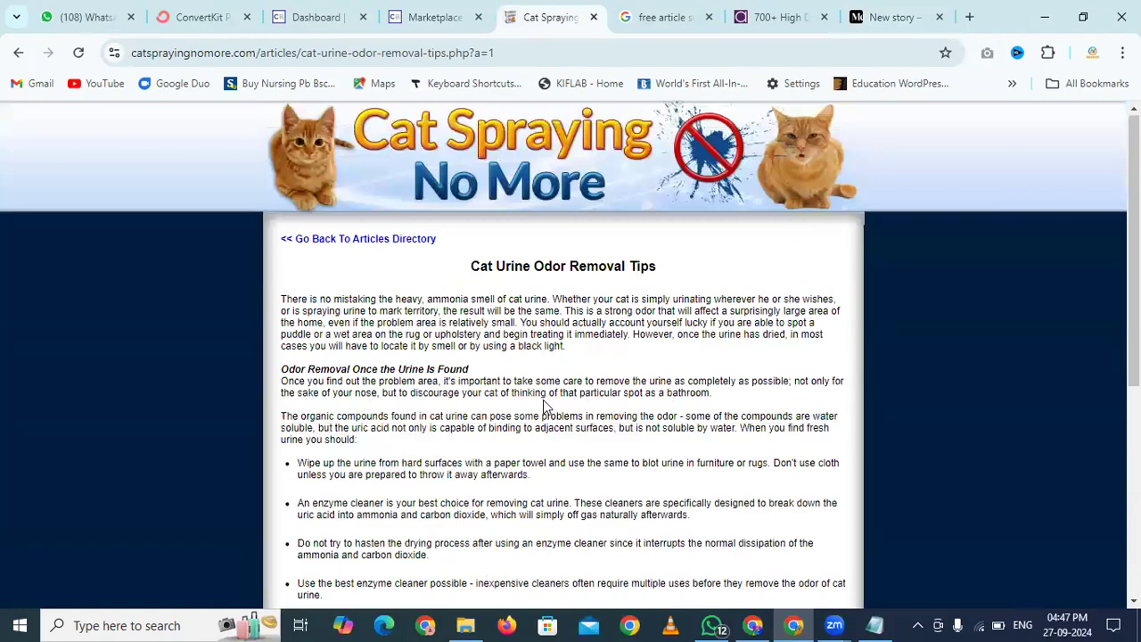
pyautogui.click(359, 243)
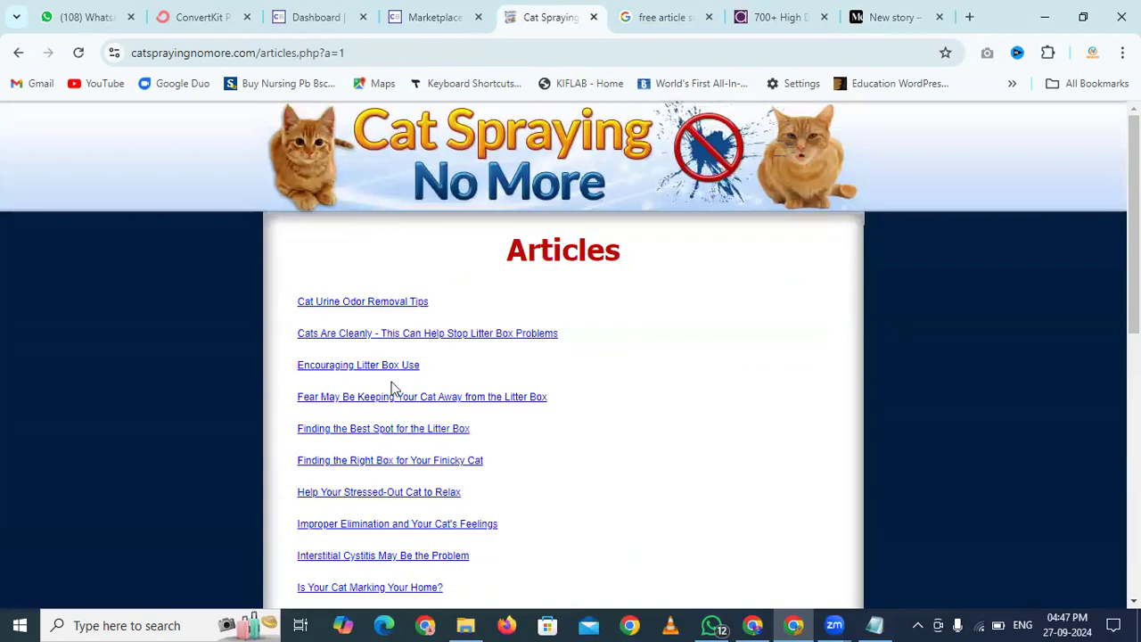
# Return to the affiliates page and scroll down to its table of resources
pyautogui.scroll(-15, 393, 387)
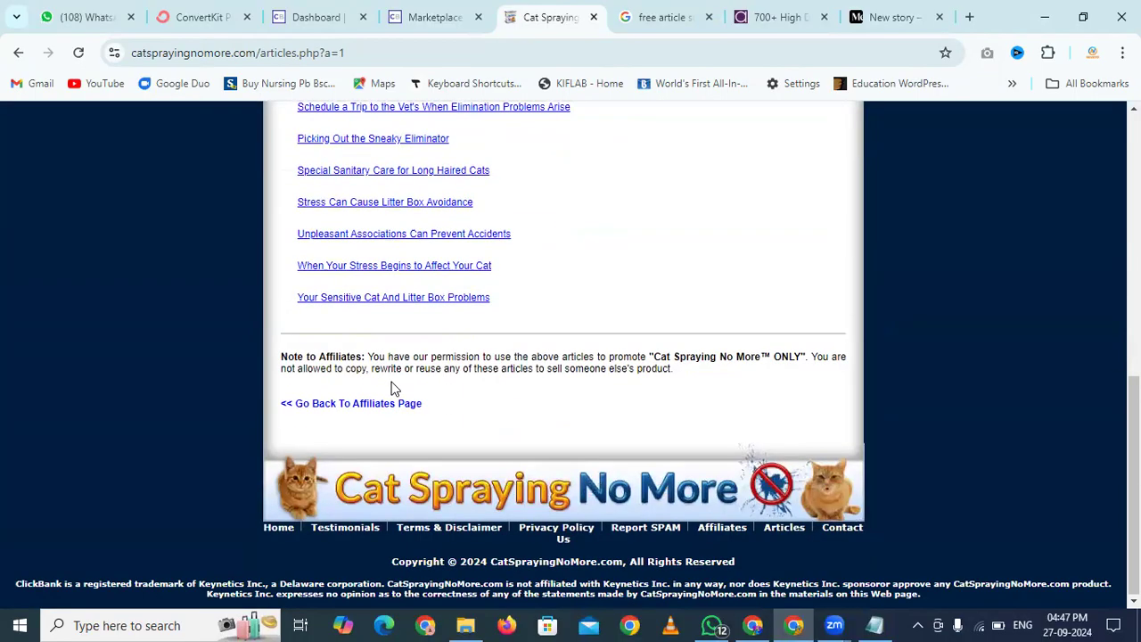
pyautogui.scroll(15, 393, 387)
pyautogui.scroll(-15, 392, 388)
pyautogui.click(364, 406)
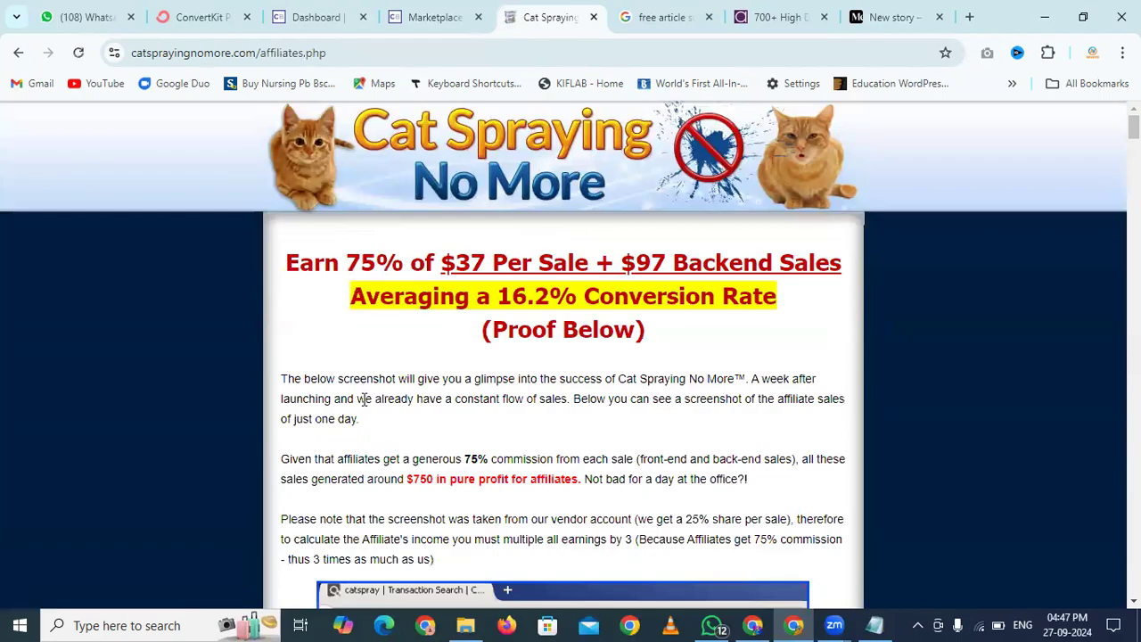
pyautogui.scroll(-15, 624, 264)
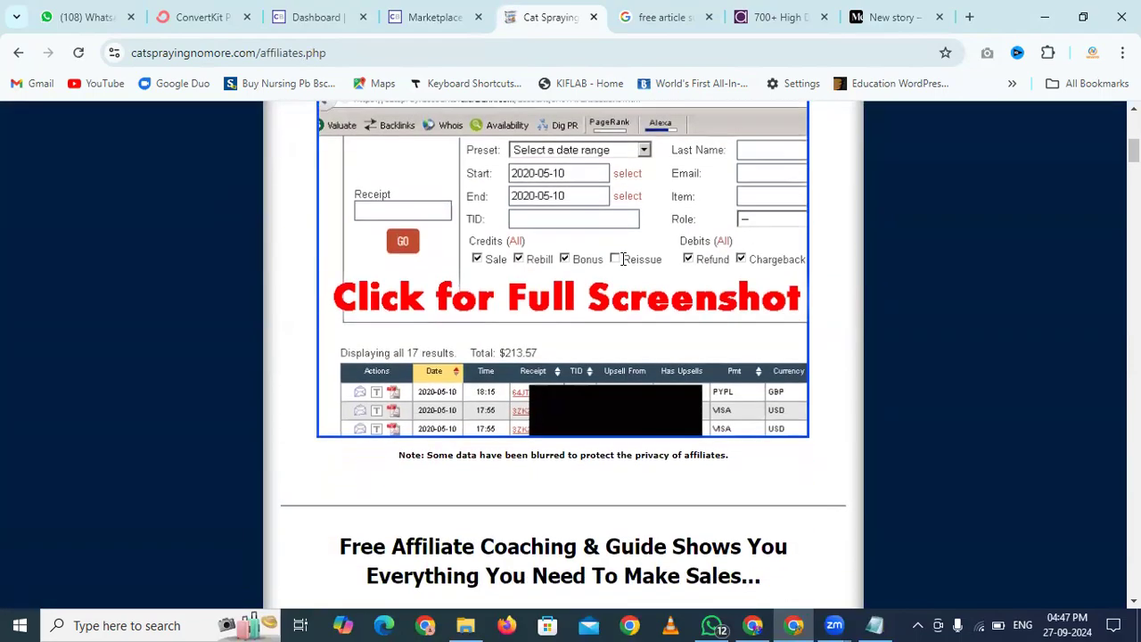
pyautogui.scroll(-2, 624, 264)
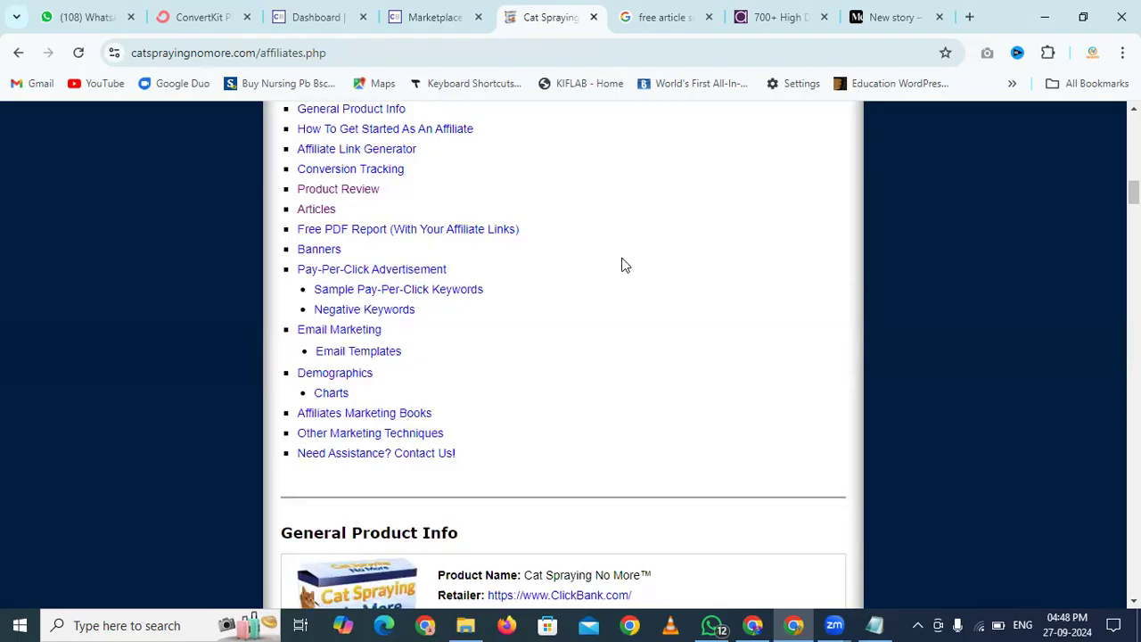
# Open the affiliate Banners page and scroll down to the 300 x 250 banners
pyautogui.click(318, 251)
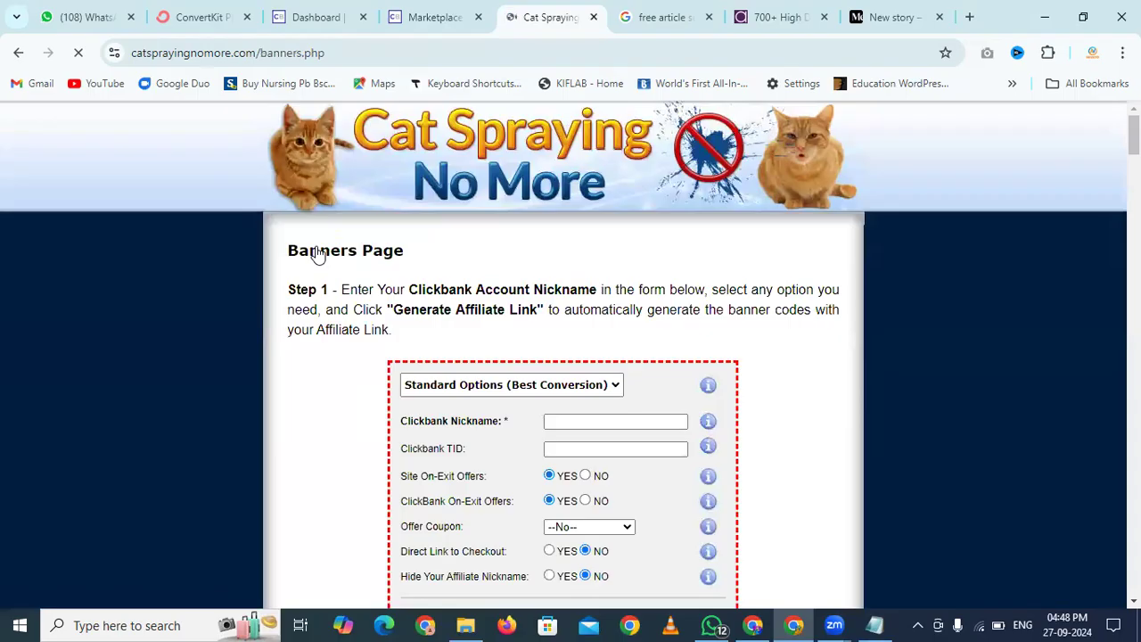
pyautogui.scroll(-4, 318, 255)
pyautogui.scroll(-4, 398, 330)
pyautogui.scroll(2, 357, 326)
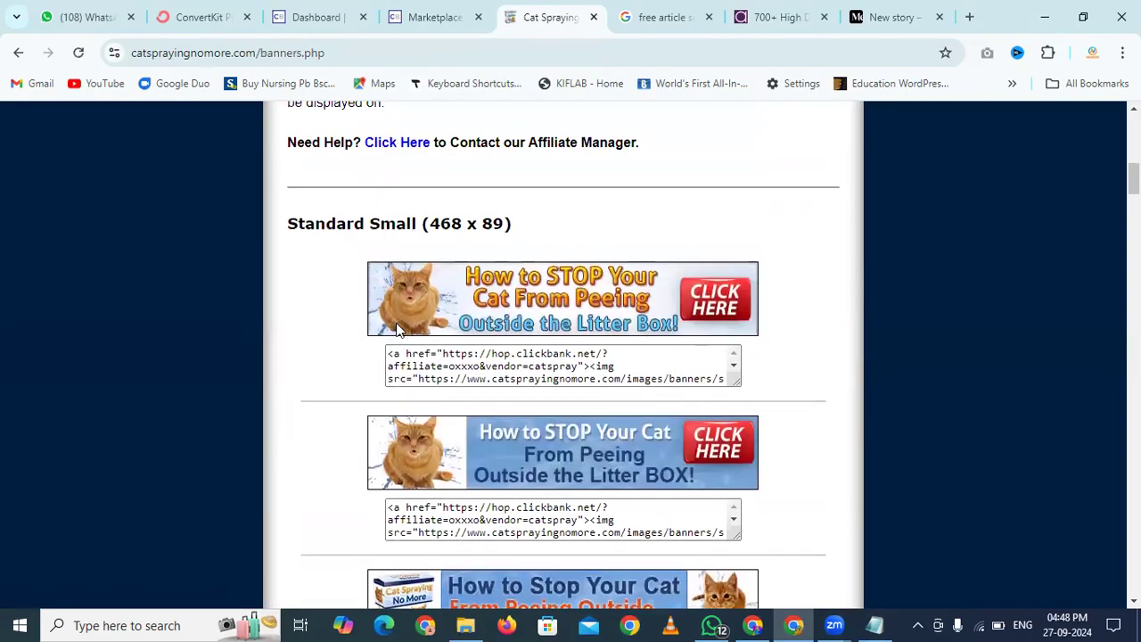
pyautogui.scroll(-1, 320, 319)
pyautogui.scroll(-3, 256, 312)
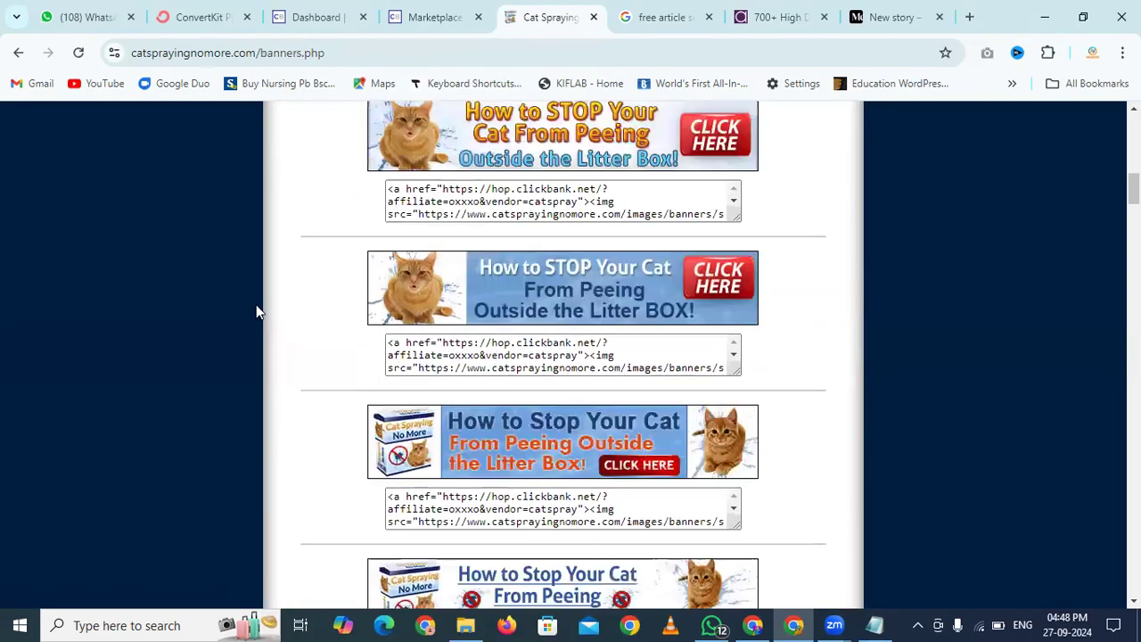
pyautogui.scroll(-1, 256, 306)
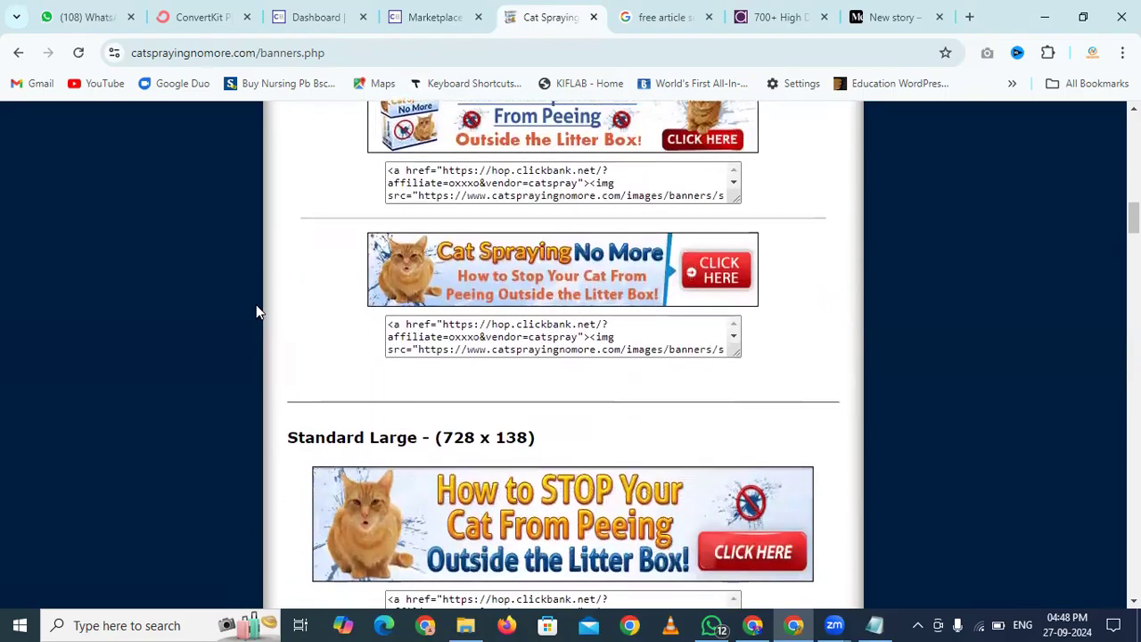
pyautogui.scroll(-3, 256, 306)
pyautogui.scroll(-1, 256, 311)
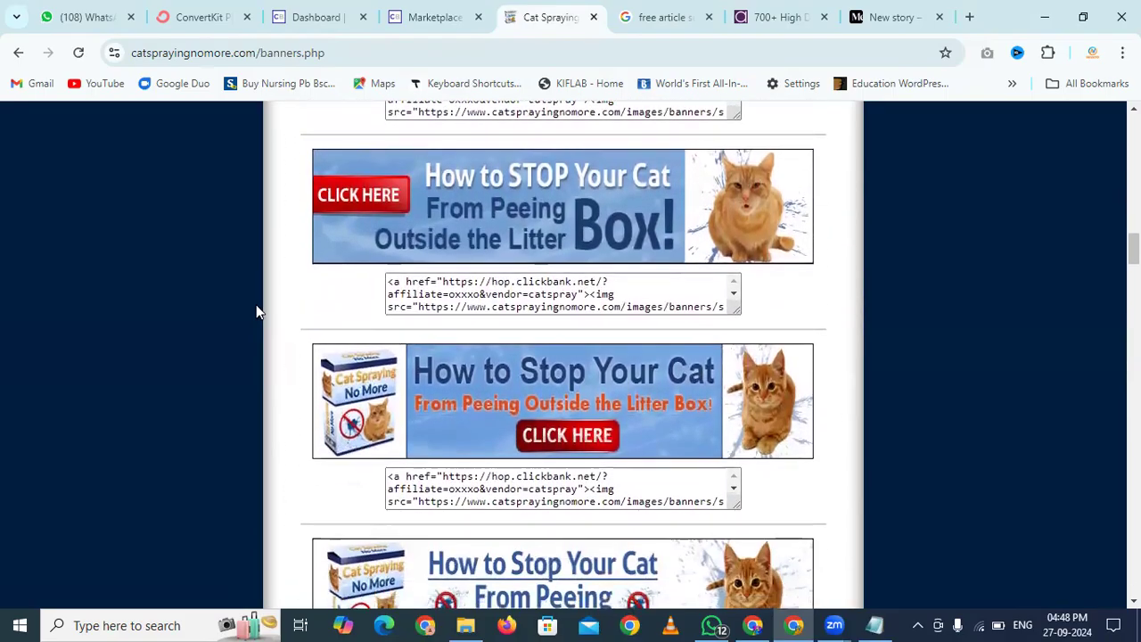
pyautogui.scroll(-1, 256, 311)
pyautogui.scroll(-1, 256, 311)
pyautogui.scroll(-4, 256, 311)
pyautogui.scroll(-9, 256, 311)
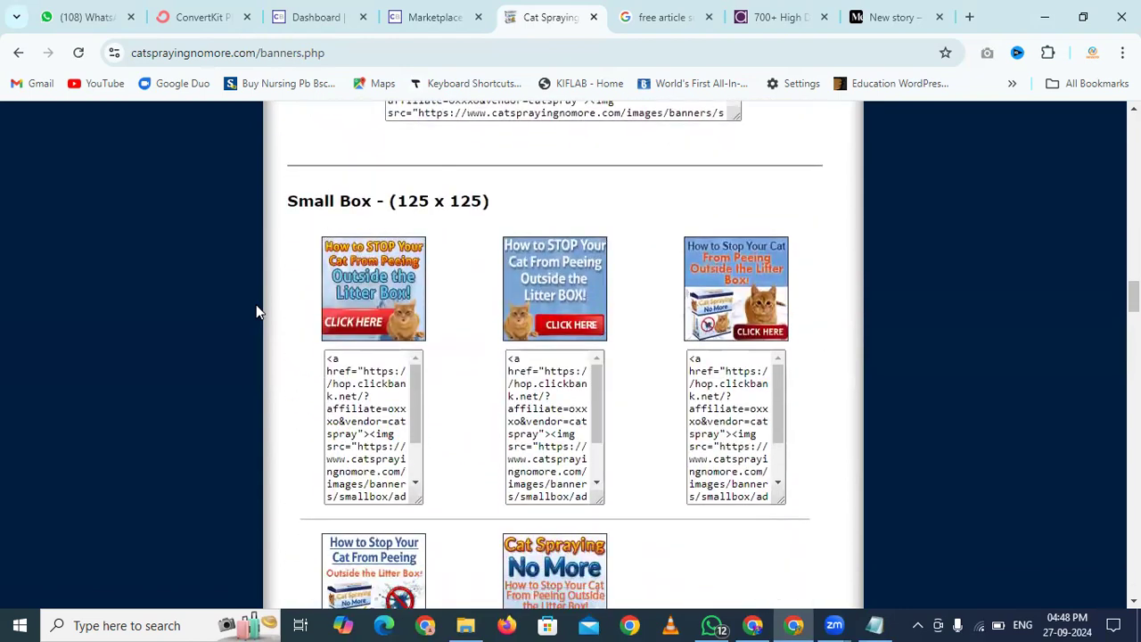
pyautogui.scroll(-11, 256, 311)
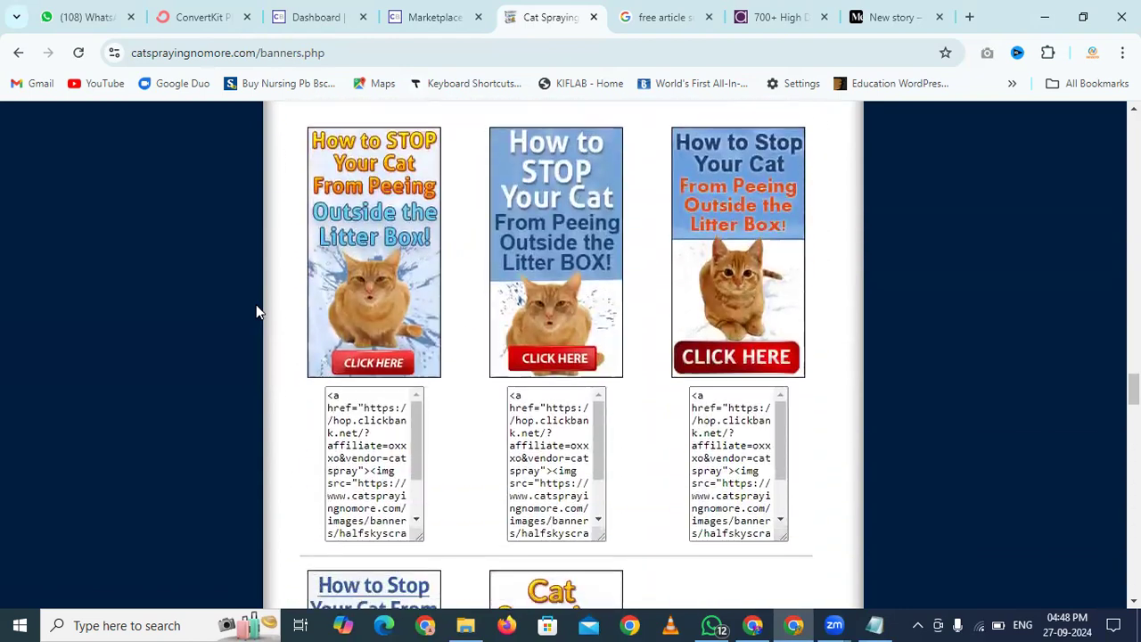
pyautogui.scroll(-12, 256, 311)
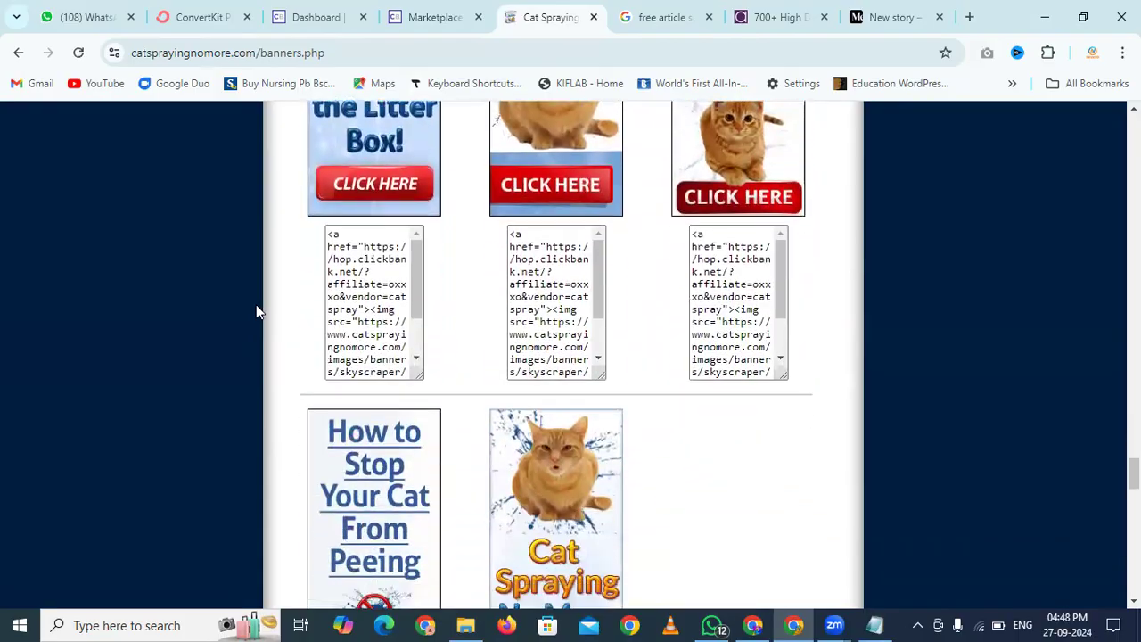
pyautogui.scroll(1, 256, 311)
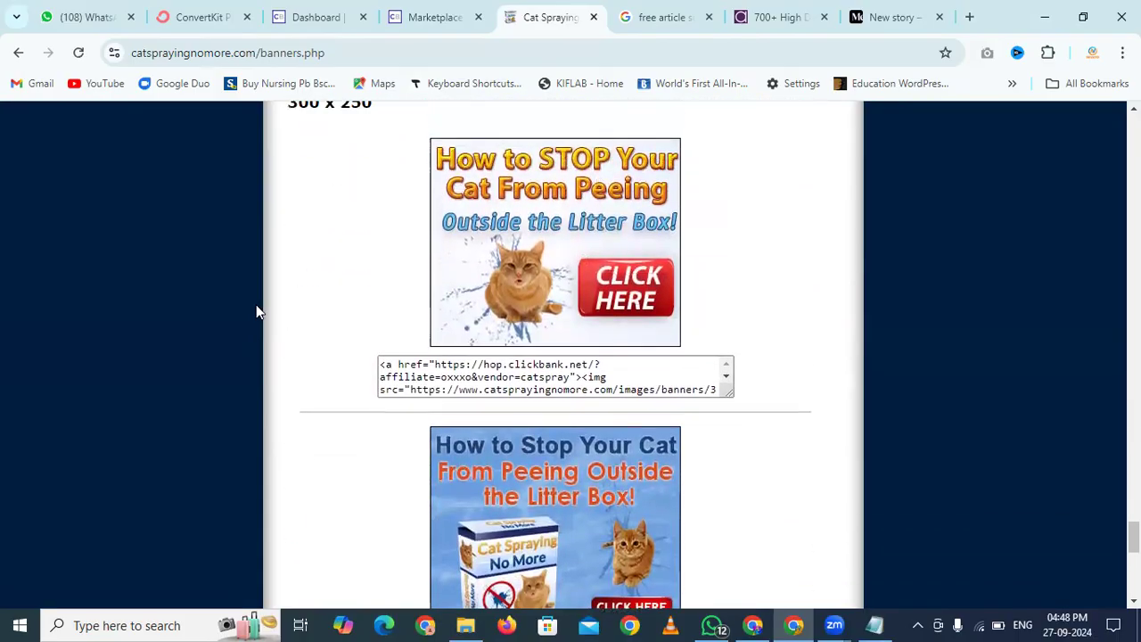
# Save the first 300 x 250 Cat Spraying No More banner image as ad1
pyautogui.rightClick(516, 227)
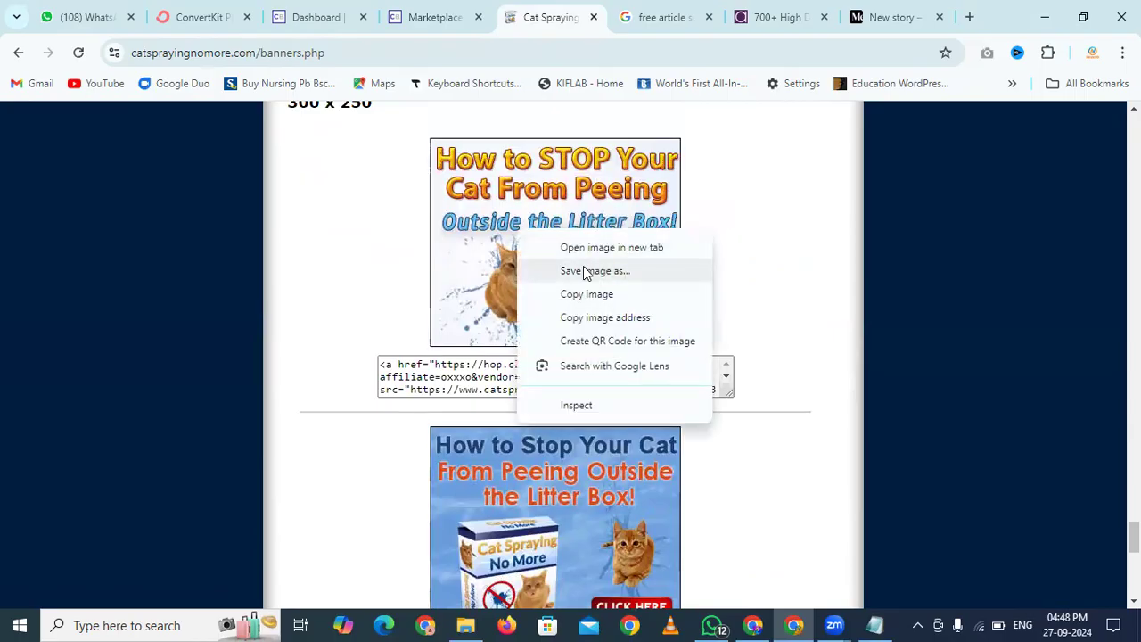
pyautogui.click(151, 312)
pyautogui.scroll(-2, 151, 312)
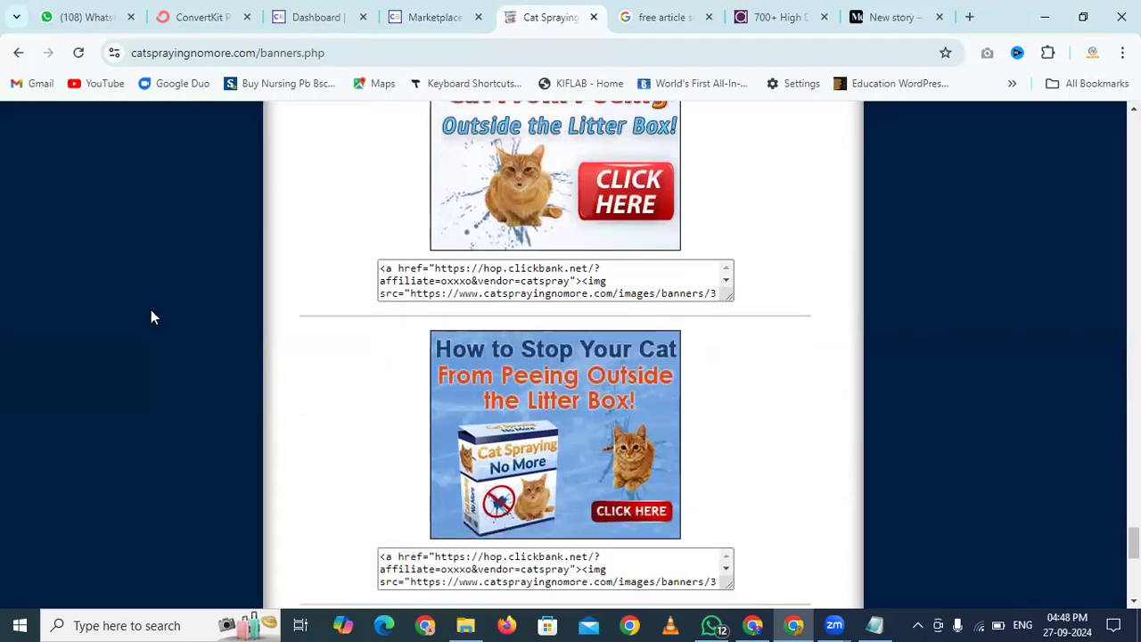
pyautogui.scroll(2, 151, 317)
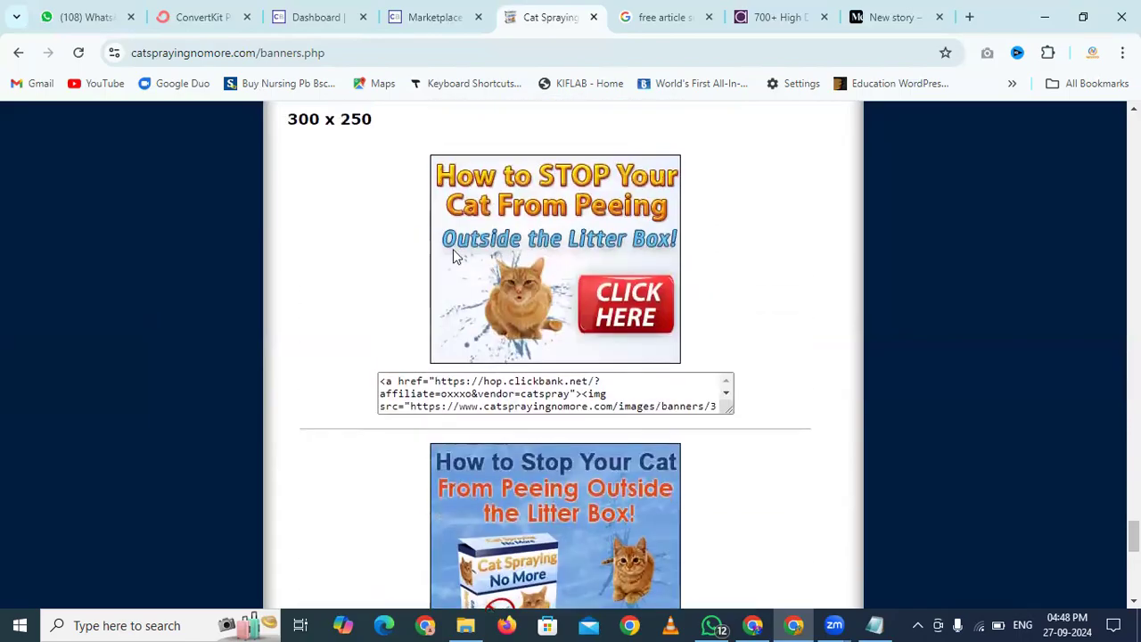
pyautogui.rightClick(587, 287)
pyautogui.click(640, 322)
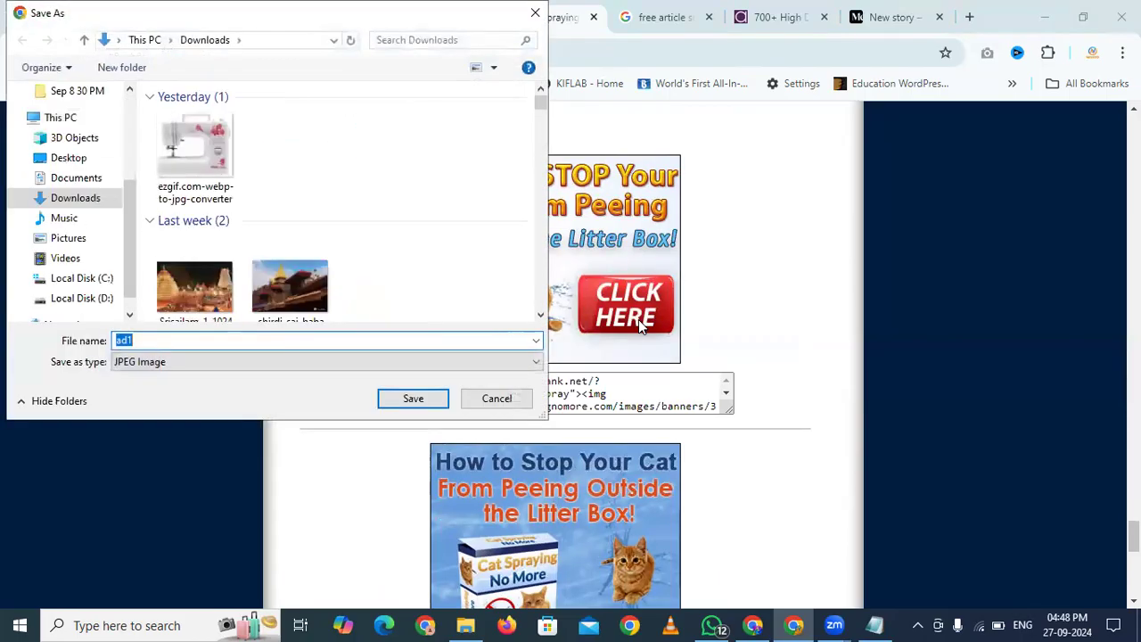
pyautogui.press('Return')
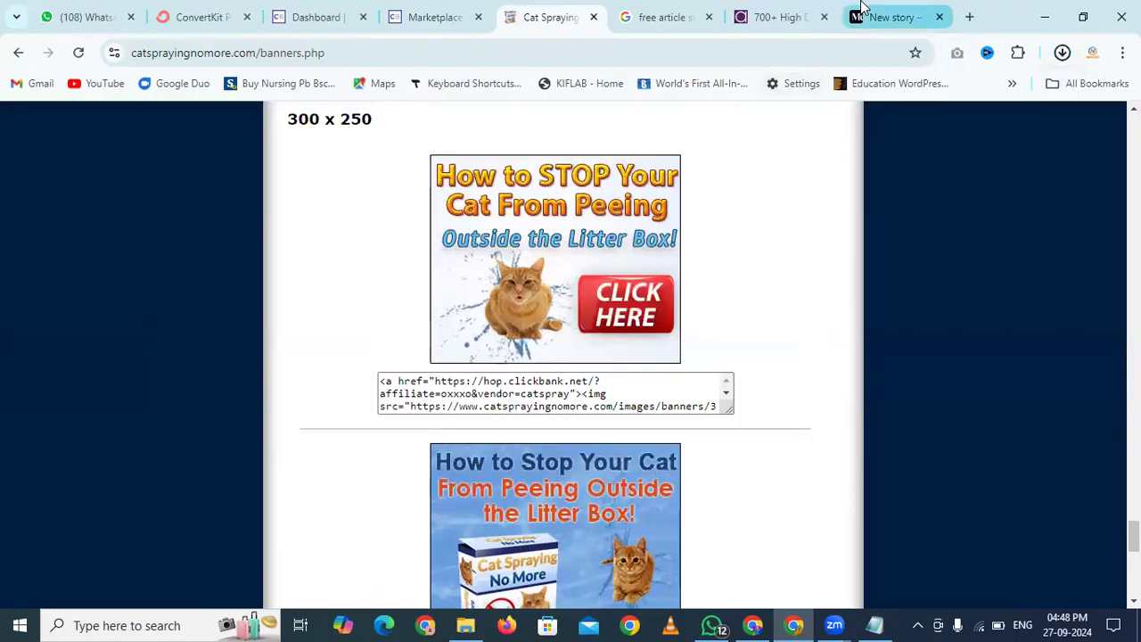
# In the Medium draft, insert the ad1 banner on a new line after 'bathroom.'
pyautogui.click(892, 17)
pyautogui.scroll(-5, 544, 359)
pyautogui.scroll(-1, 544, 358)
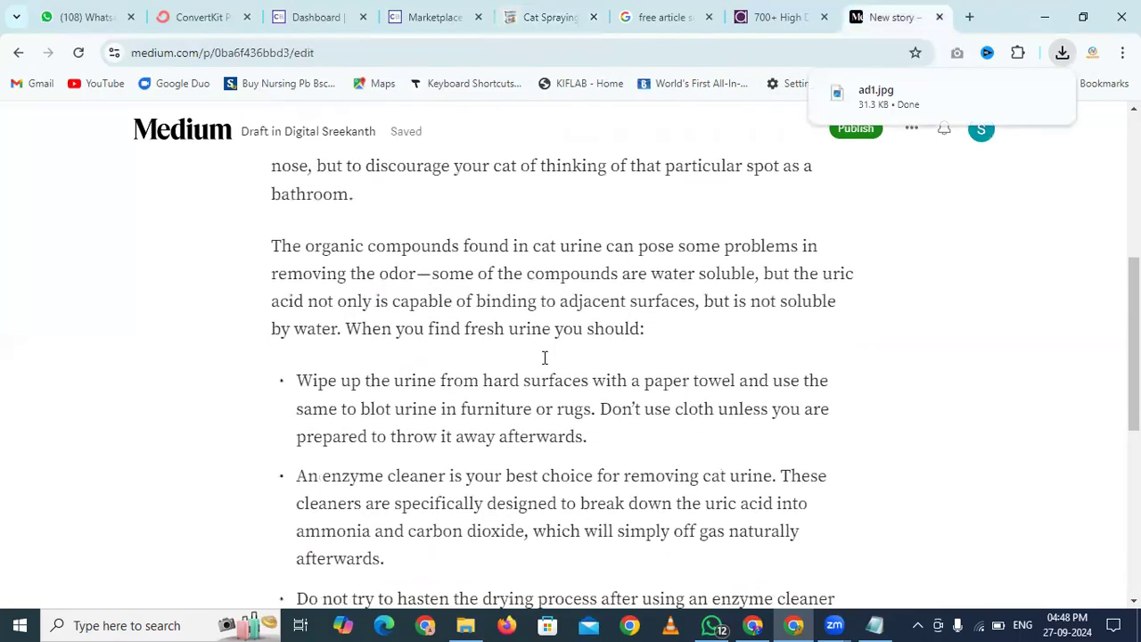
pyautogui.scroll(-2, 615, 329)
pyautogui.scroll(2, 615, 329)
pyautogui.click(413, 202)
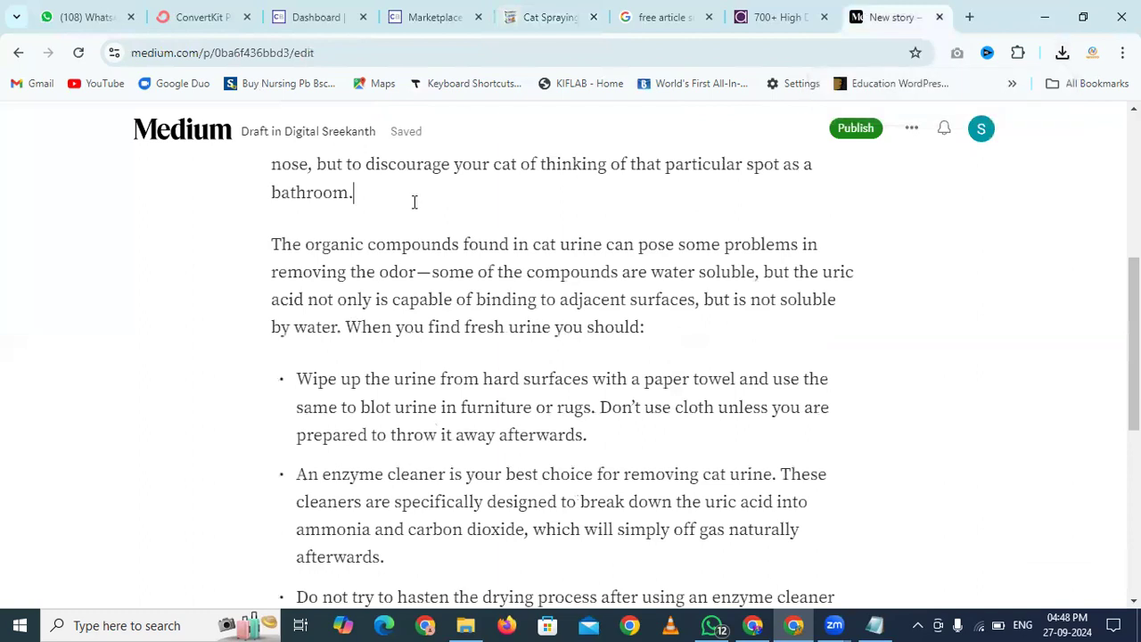
pyautogui.press('Return')
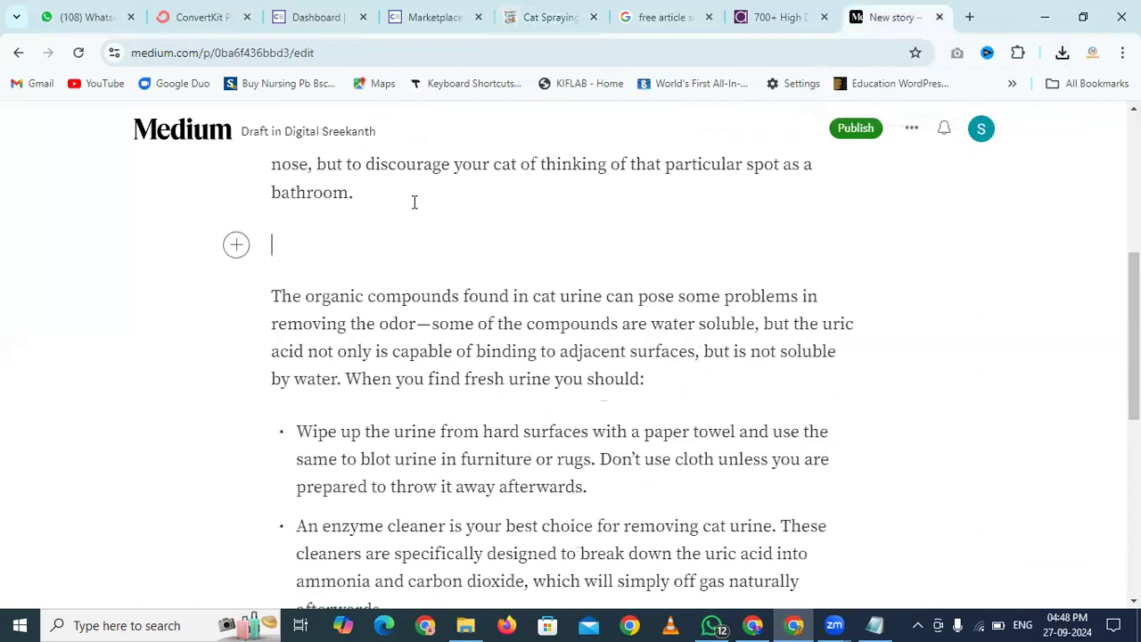
pyautogui.click(231, 253)
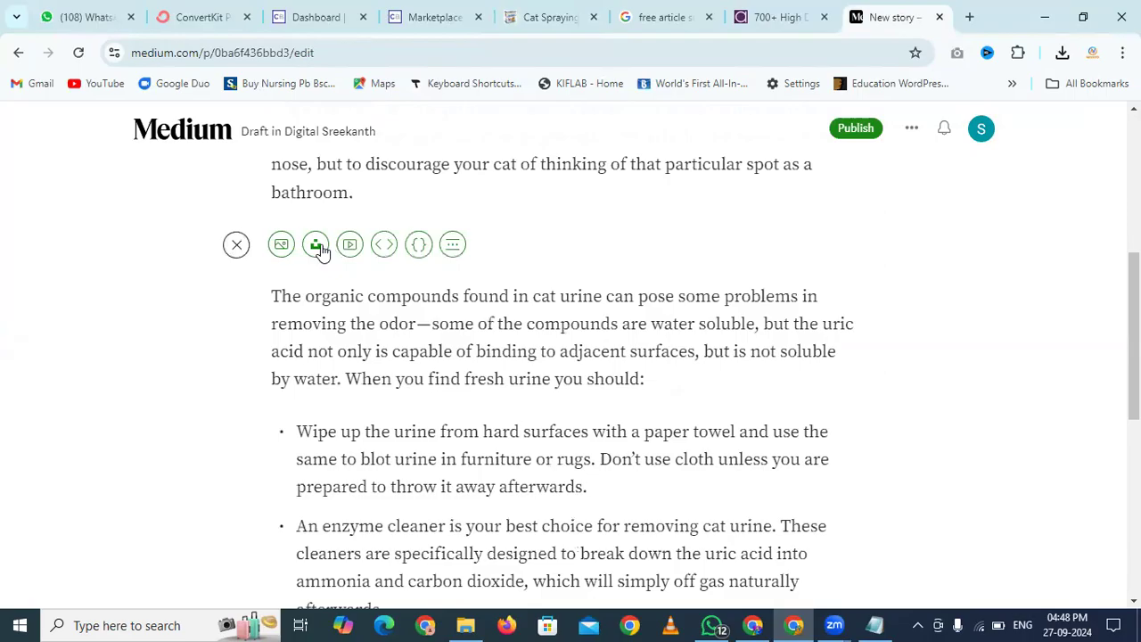
pyautogui.click(282, 246)
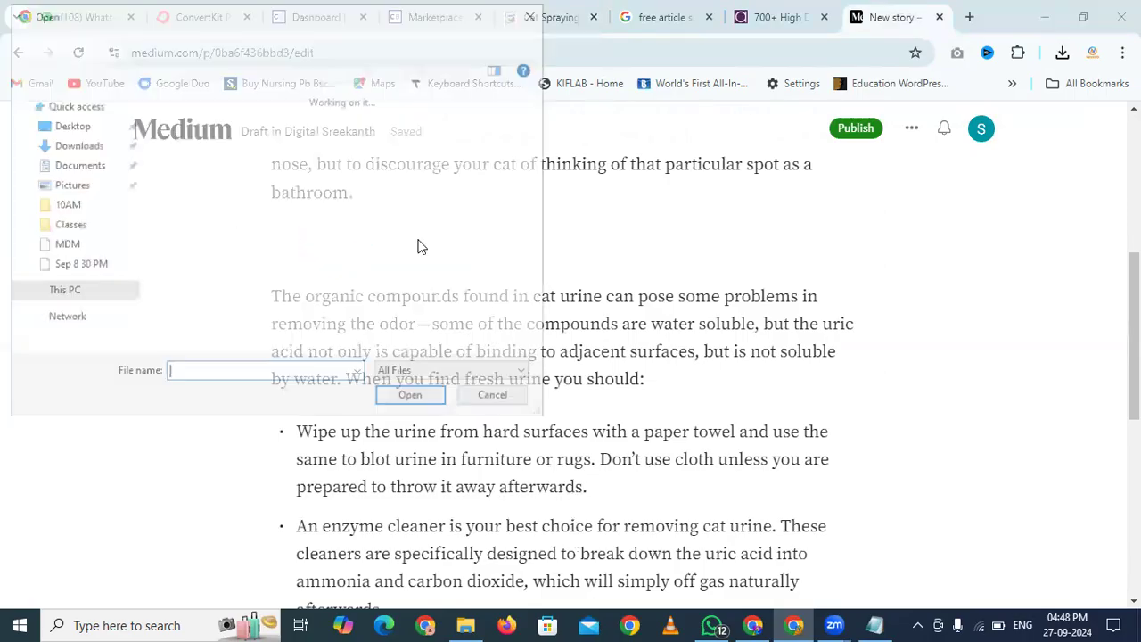
pyautogui.doubleClick(198, 164)
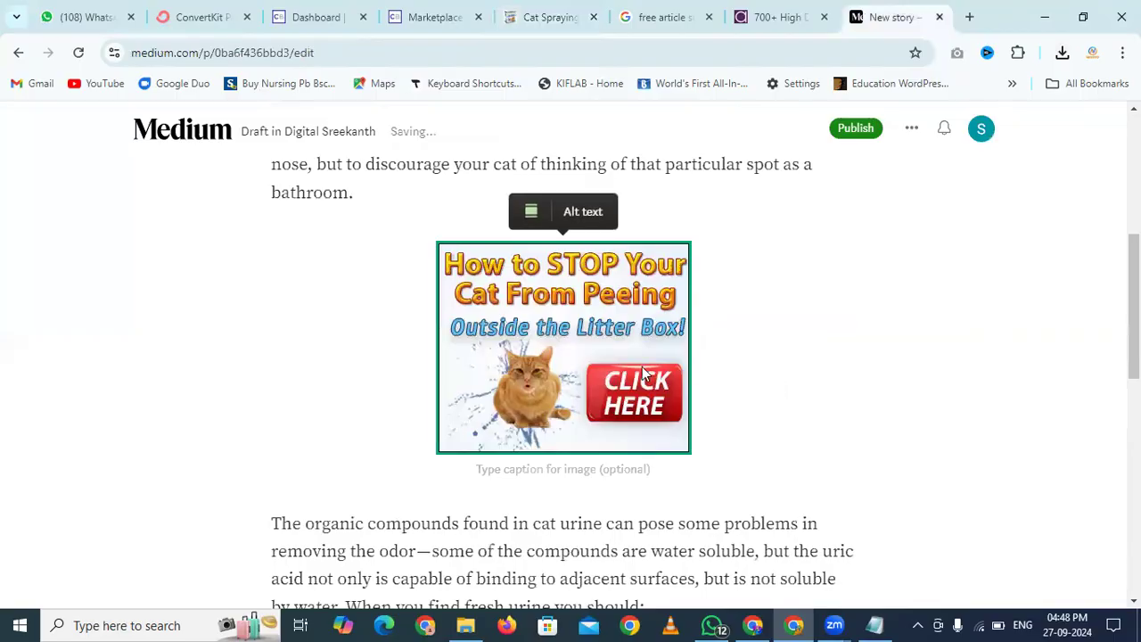
pyautogui.scroll(-2, 425, 310)
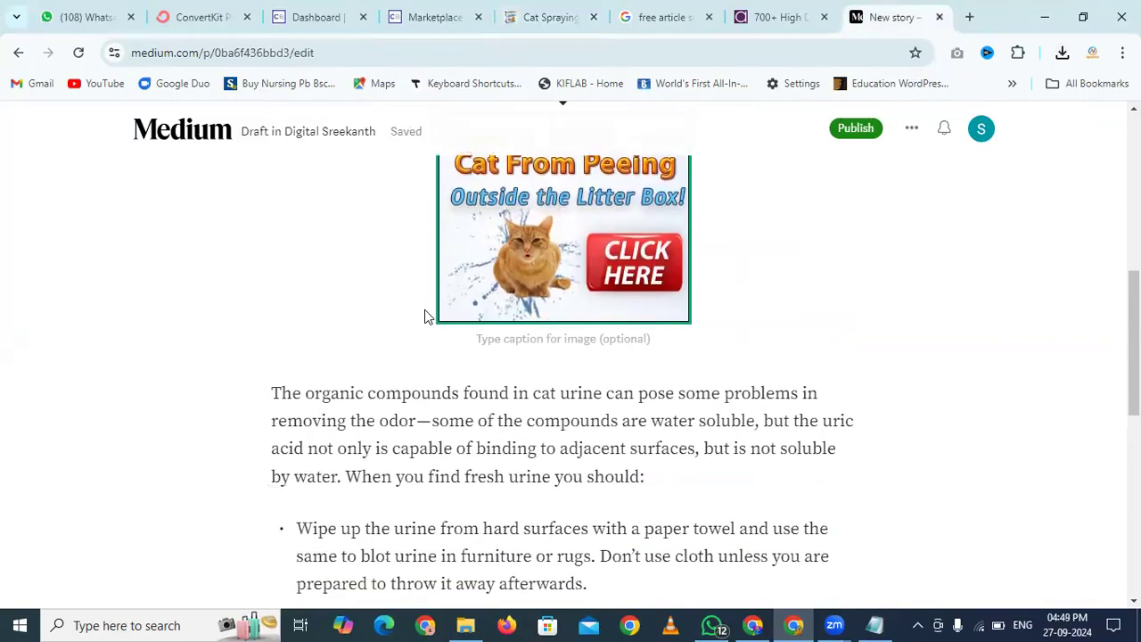
# Delete the inserted ad1 banner image from the draft again
pyautogui.click(349, 360)
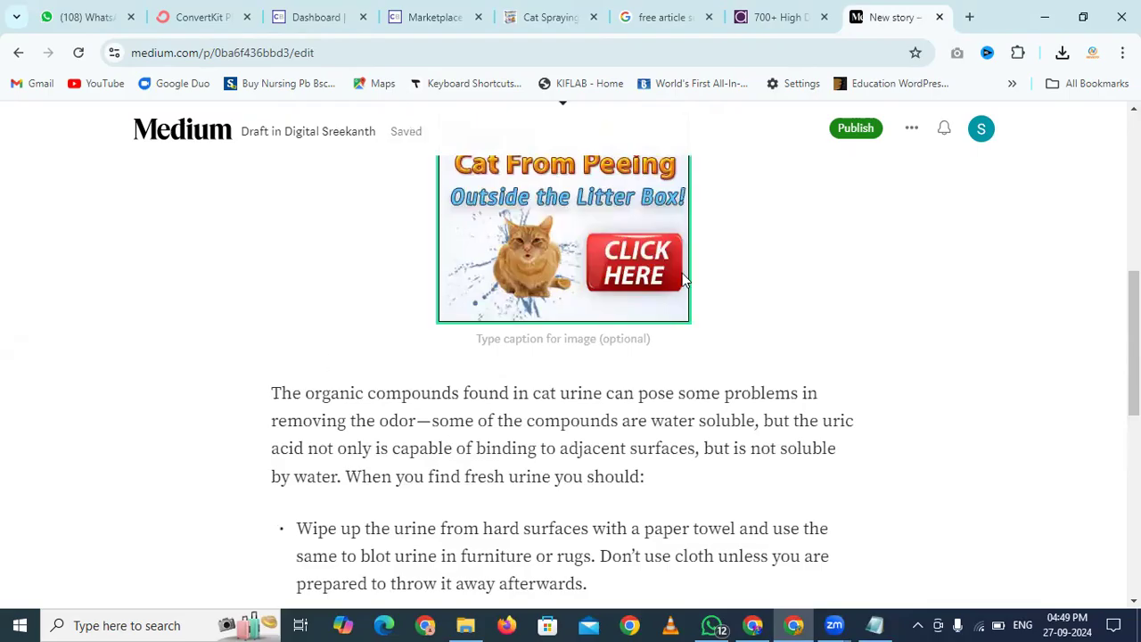
pyautogui.click(733, 266)
pyautogui.press('BackSpace')
pyautogui.press('BackSpace')
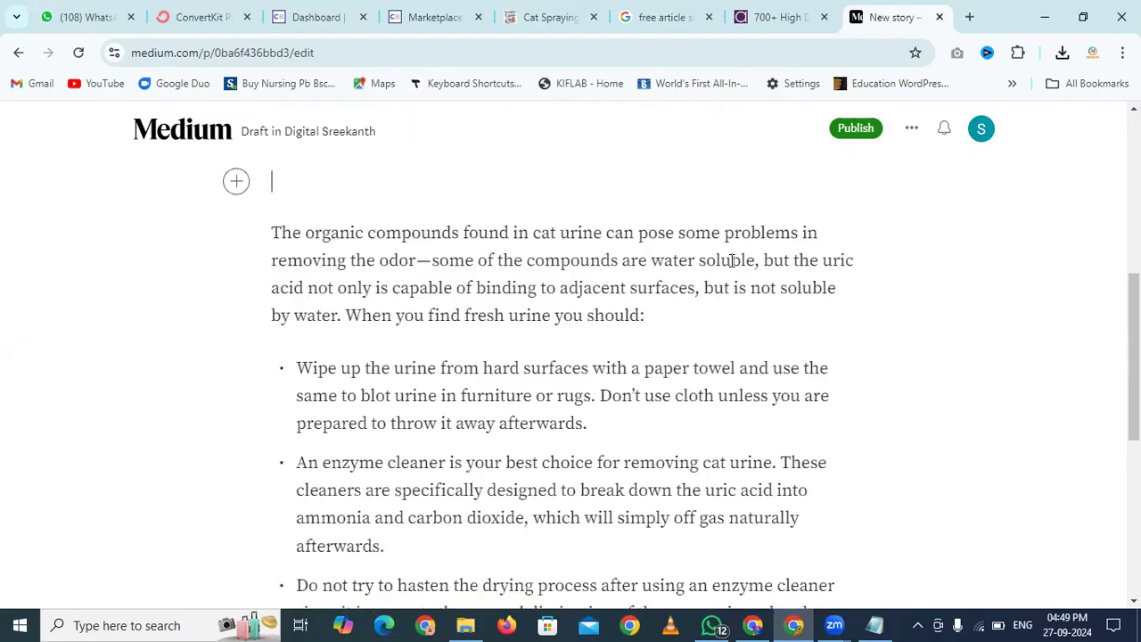
pyautogui.scroll(-5, 731, 260)
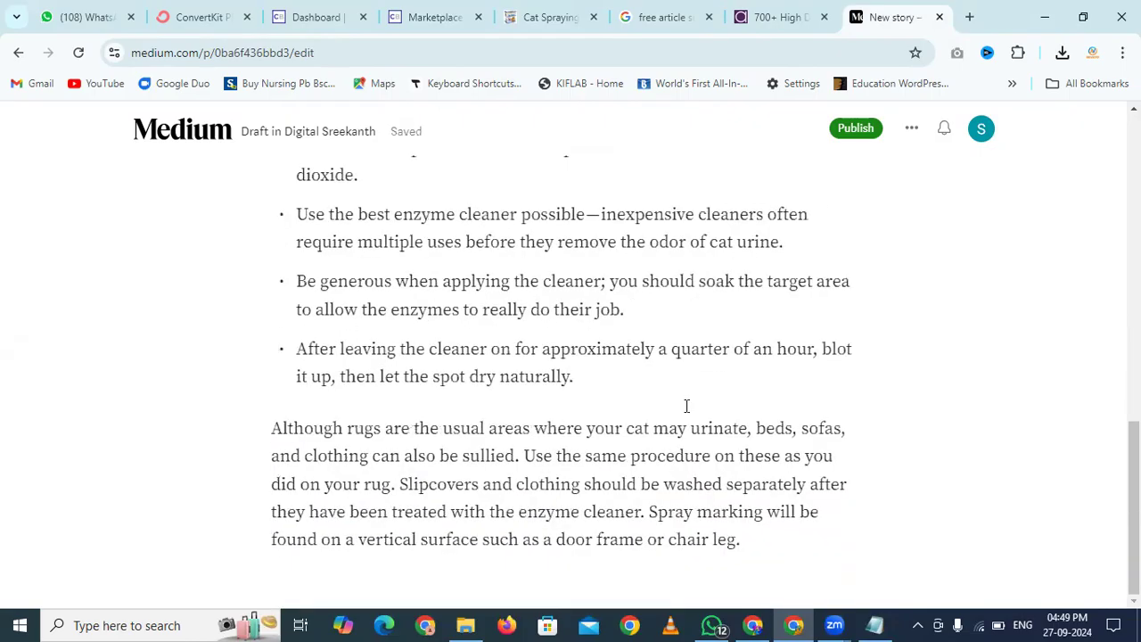
pyautogui.scroll(10, 450, 410)
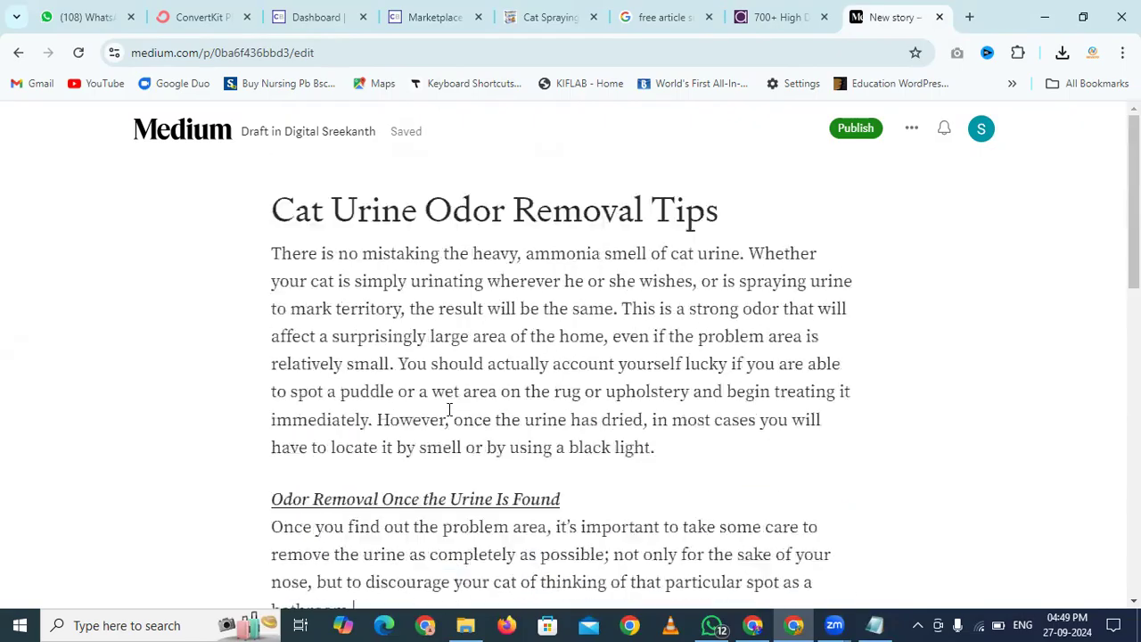
pyautogui.scroll(-3, 449, 409)
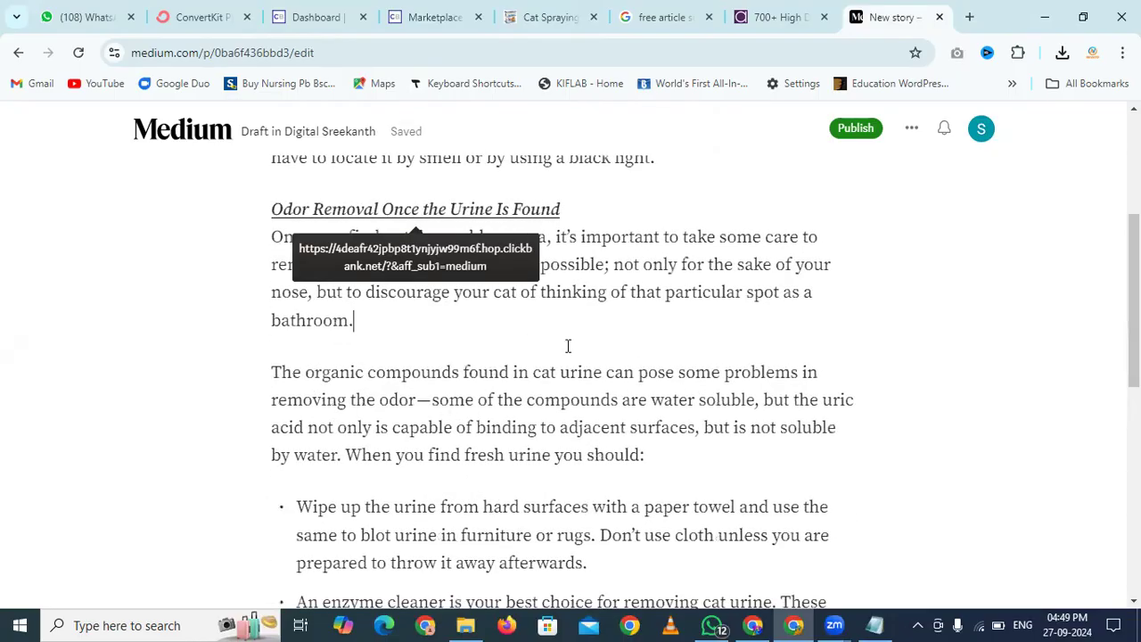
pyautogui.scroll(-4, 568, 346)
pyautogui.scroll(-3, 568, 346)
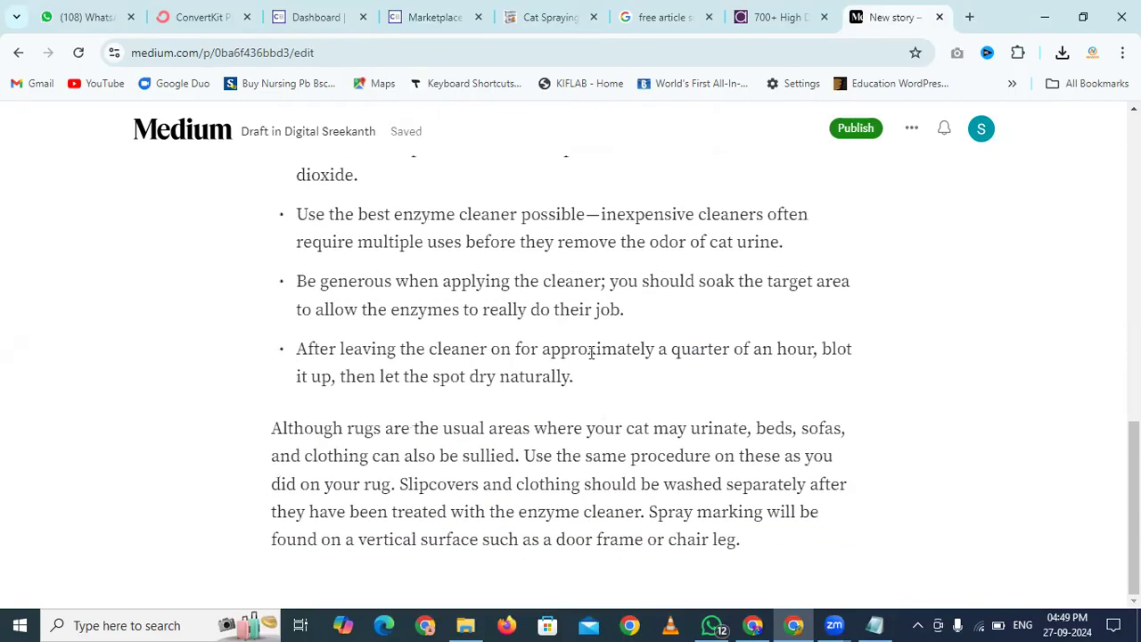
# Below the last enzyme-cleaner bullet, add the plain line 'Click Here To Know How To Stop Cat Spraying'
pyautogui.click(592, 378)
pyautogui.press('Return')
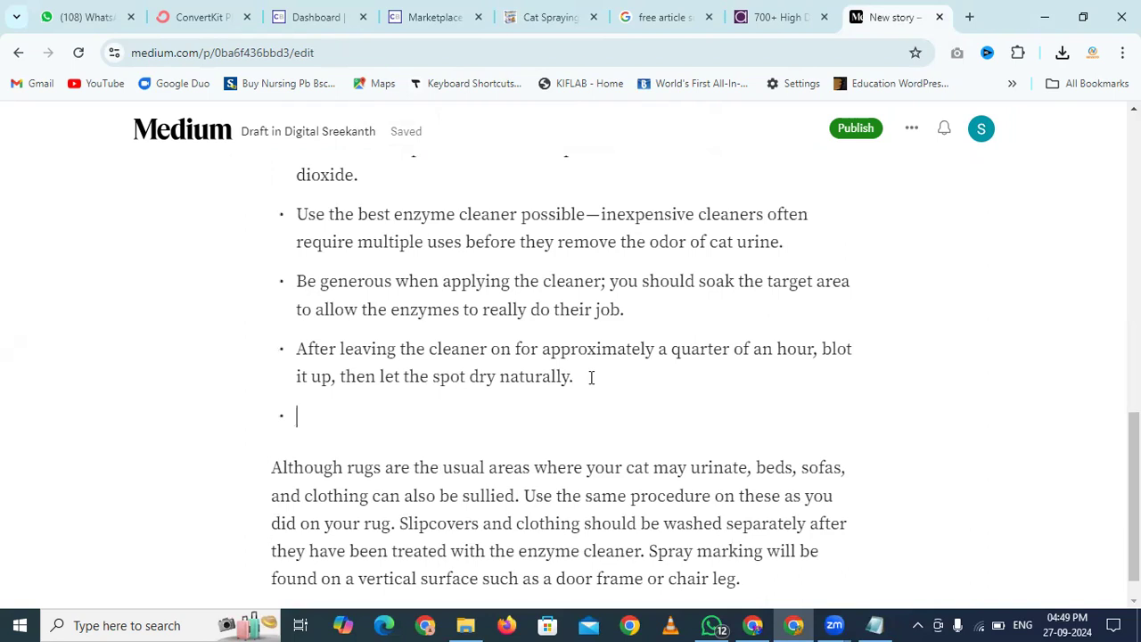
pyautogui.press('Return')
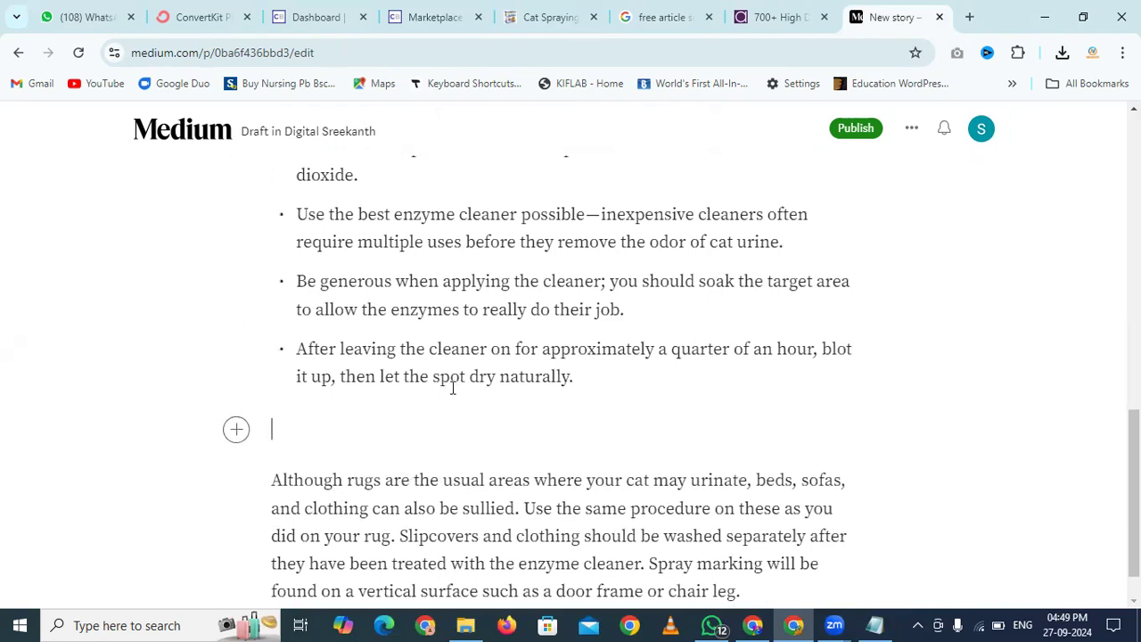
pyautogui.click(236, 431)
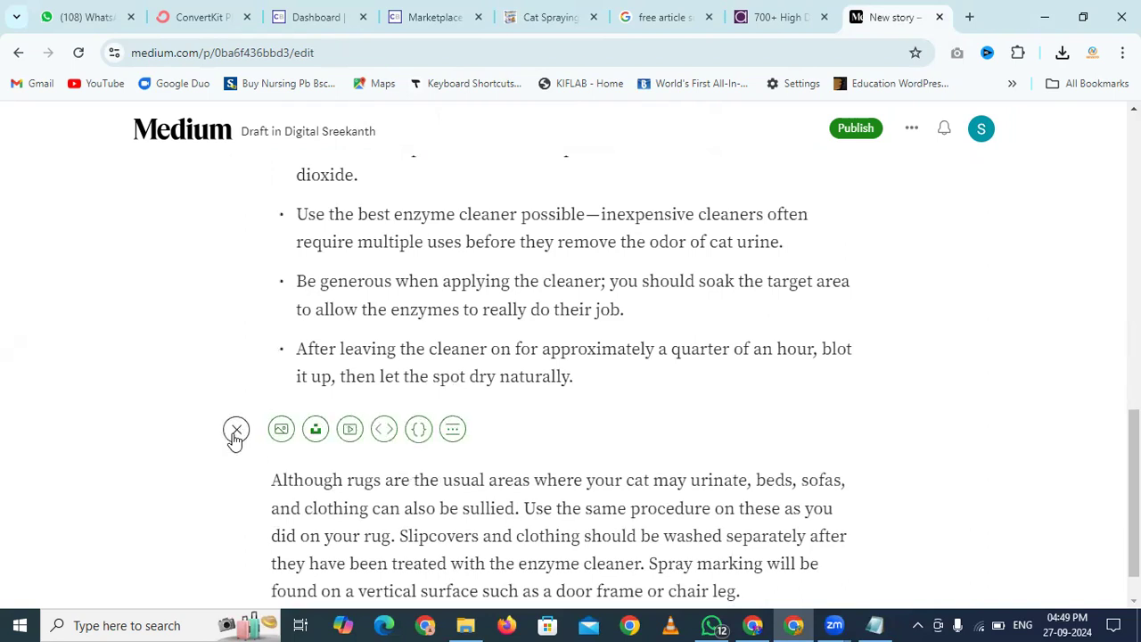
pyautogui.click(432, 428)
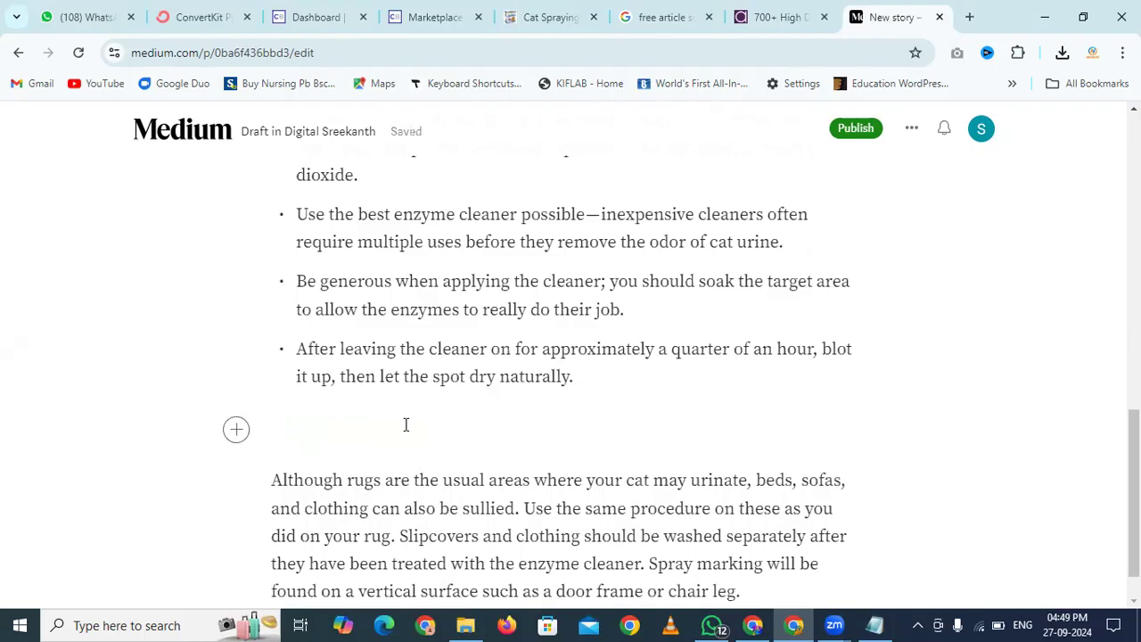
pyautogui.write('Click ')
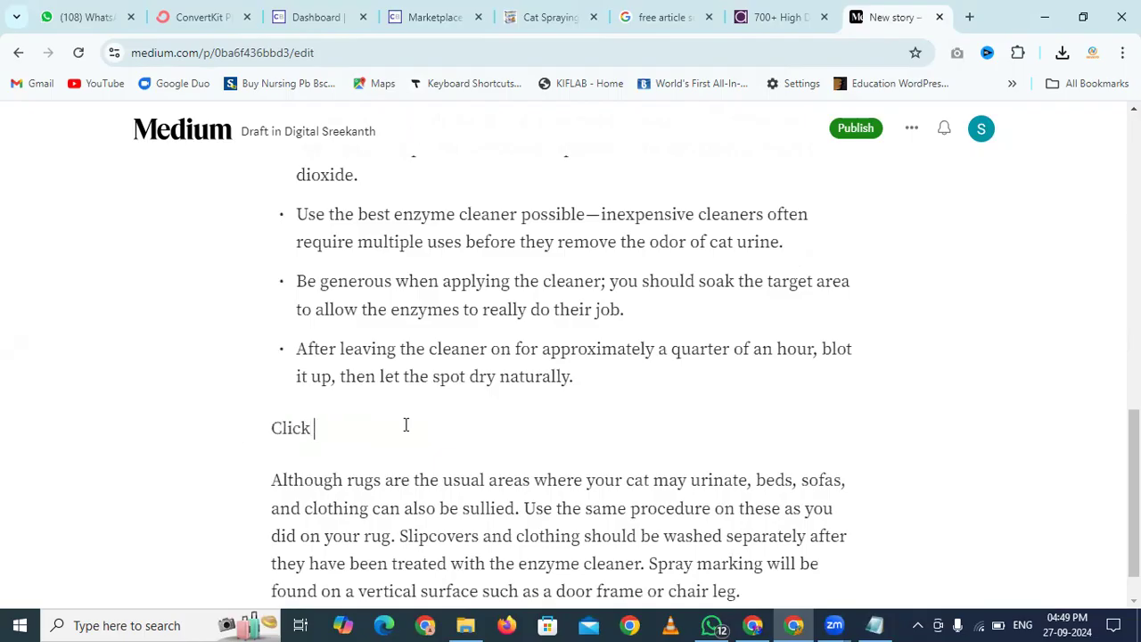
pyautogui.write('Here To Know How To Stop Cat Spraying')
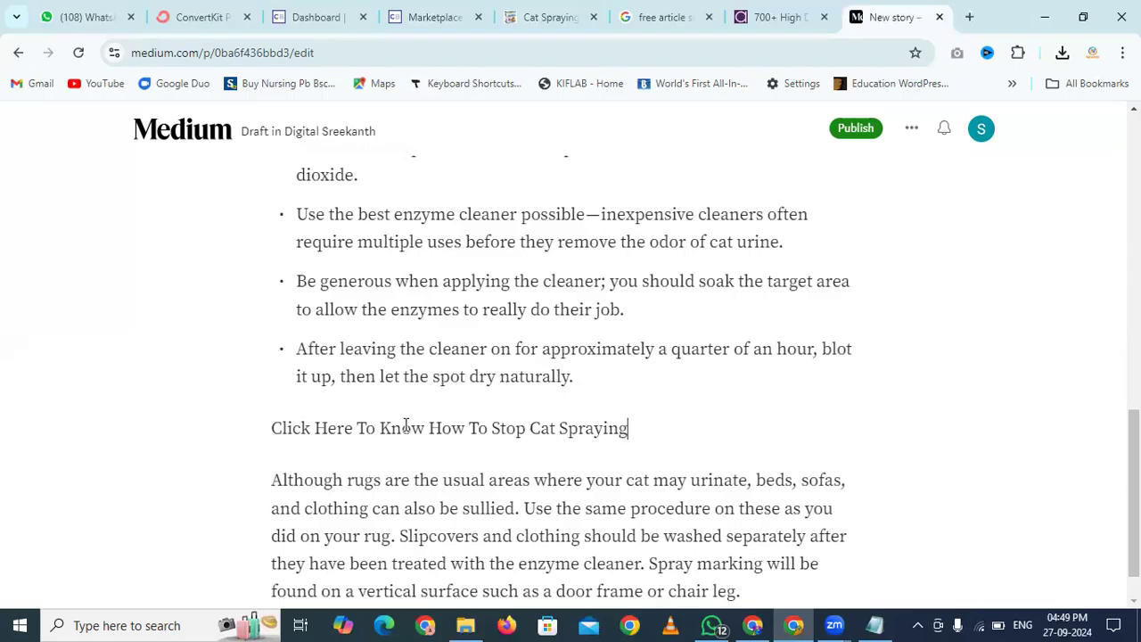
# Link the call-to-action line to the ClickBank HopLink copied from the notes
pyautogui.tripleClick(406, 427)
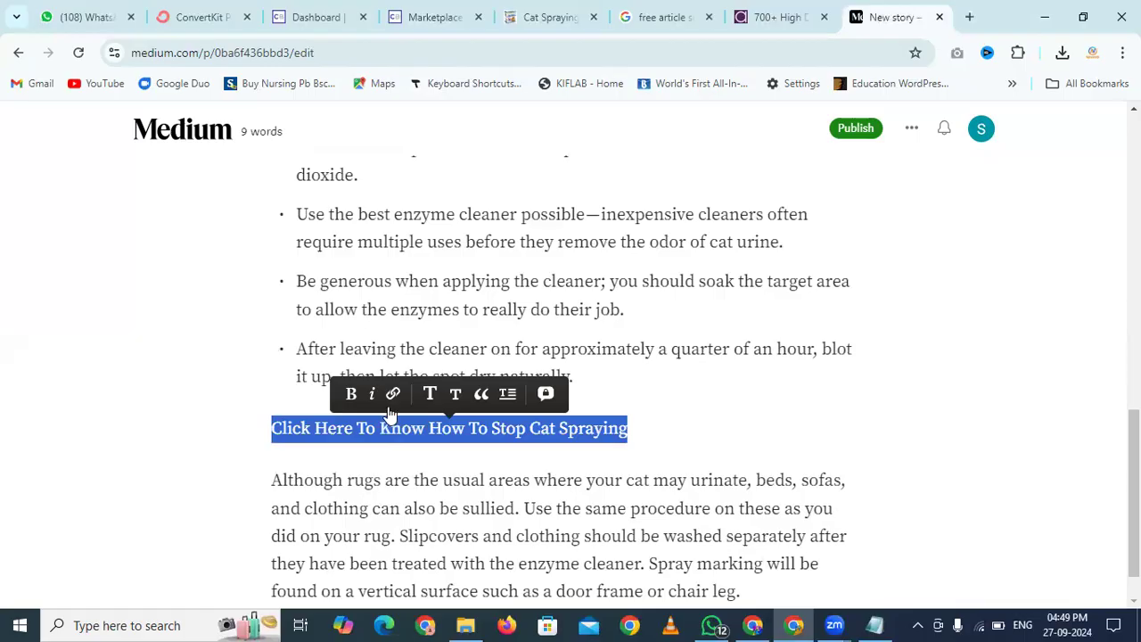
pyautogui.click(392, 403)
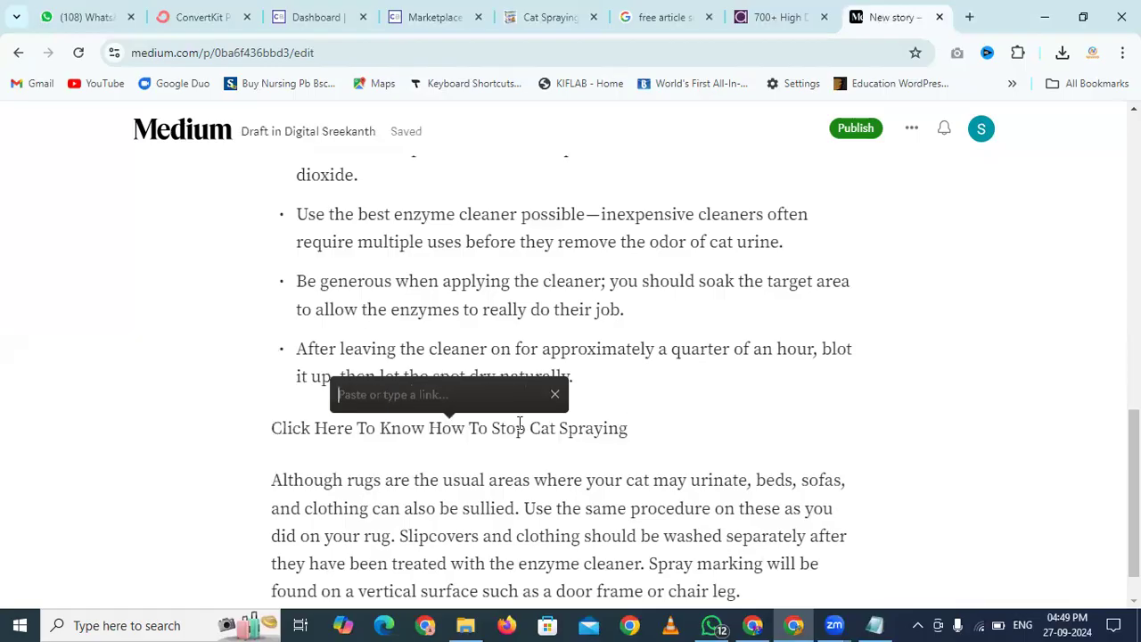
pyautogui.click(872, 625)
pyautogui.hscroll(-5, 603, 390)
pyautogui.hscroll(1, 603, 389)
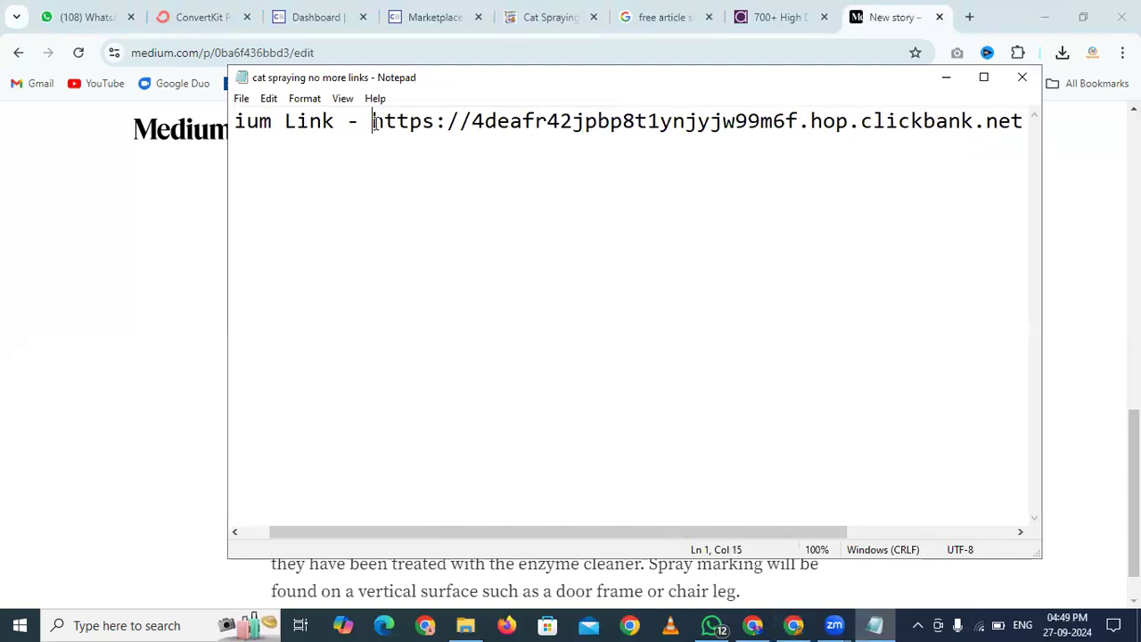
pyautogui.hotkey('shift', 'End')
pyautogui.hotkey('alt', 'Tab')
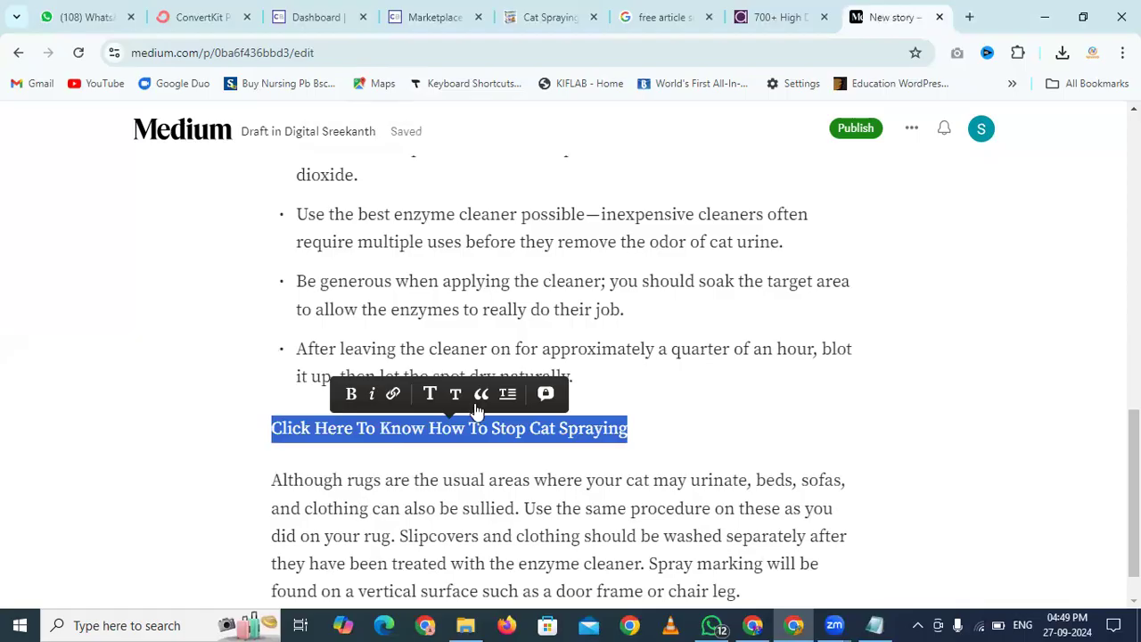
pyautogui.click(393, 394)
pyautogui.hotkey('ctrl', 'v')
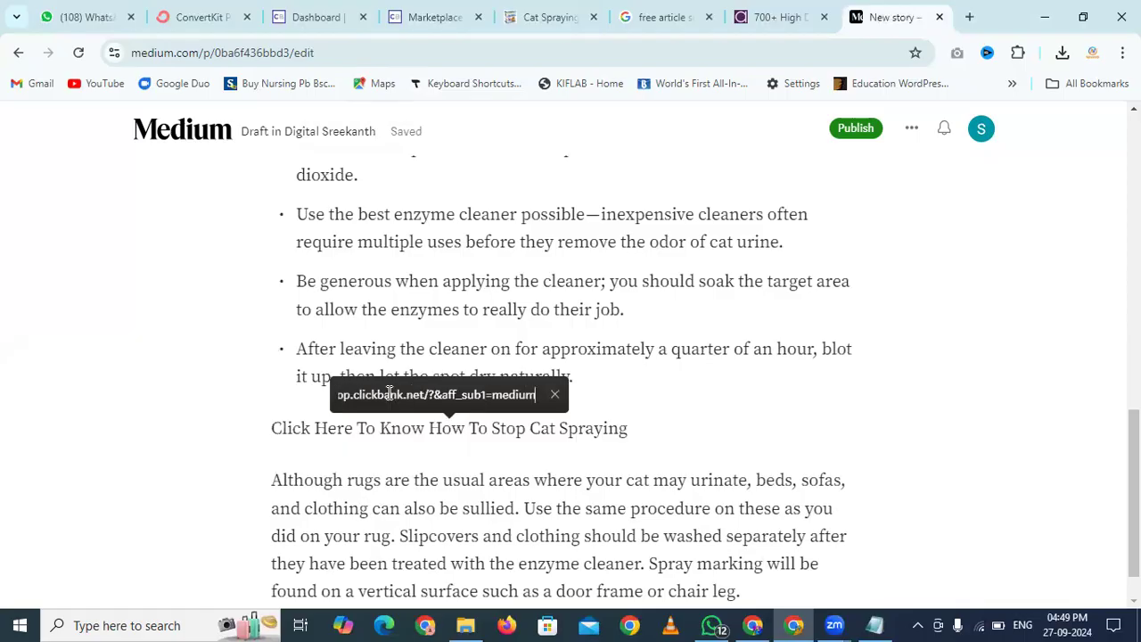
pyautogui.press('Return')
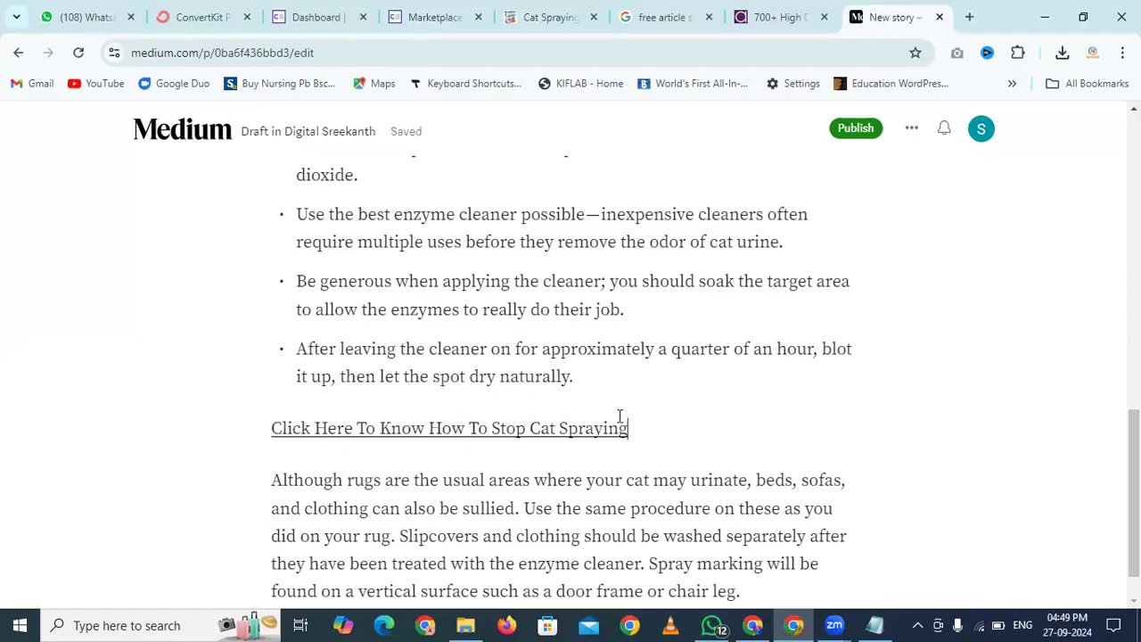
# Format the linked call-to-action line as an italic pull quote and make it bold
pyautogui.tripleClick(620, 417)
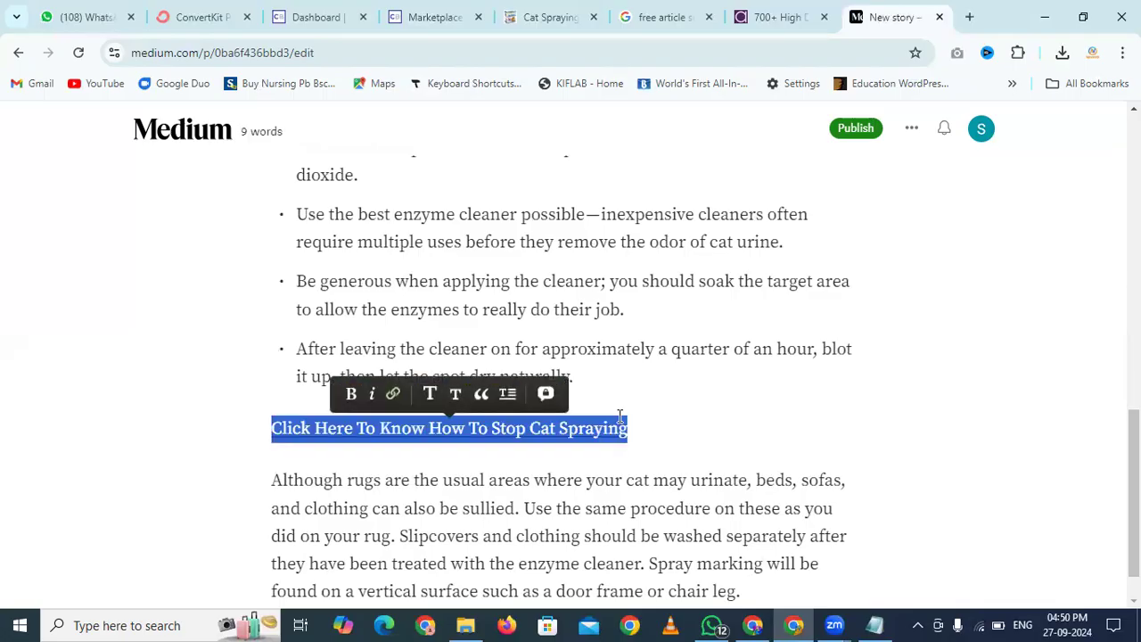
pyautogui.click(481, 395)
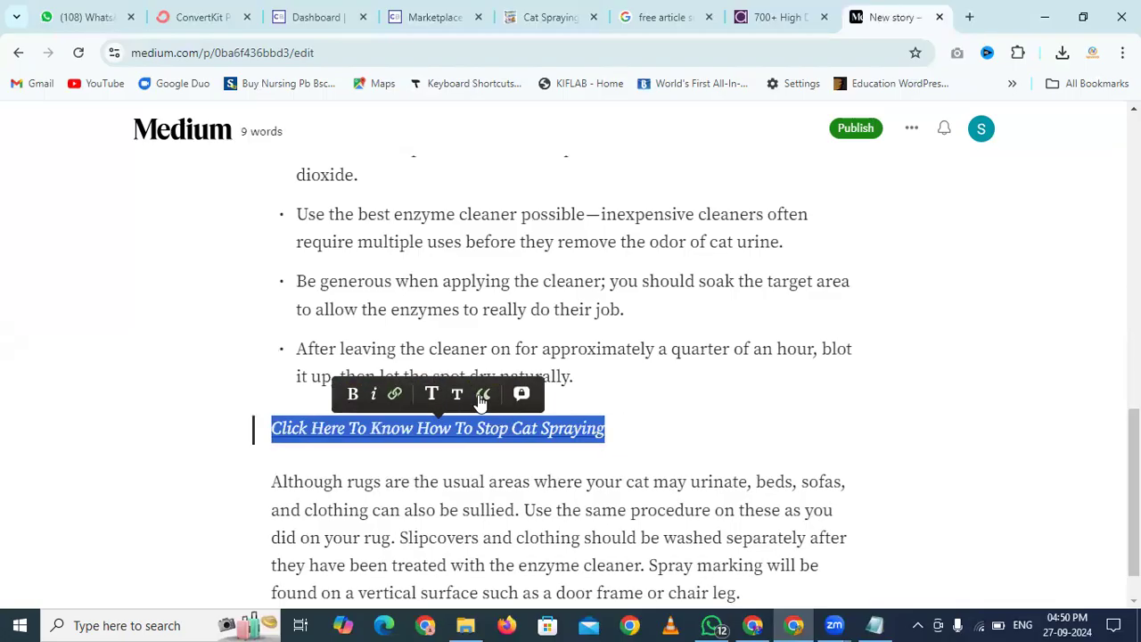
pyautogui.click(647, 430)
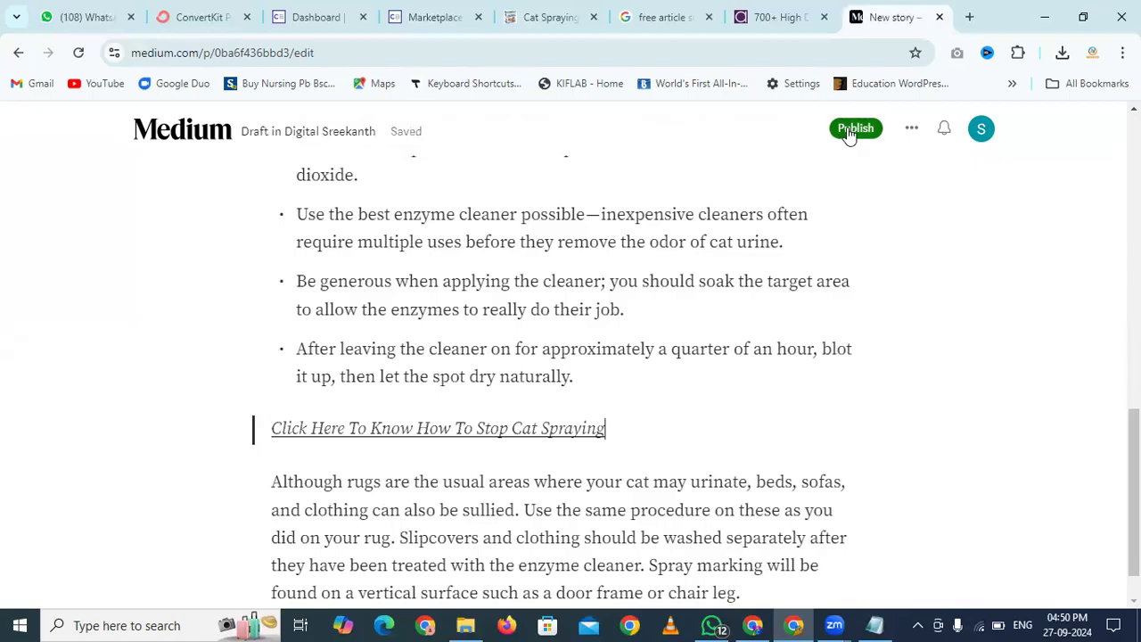
pyautogui.moveTo(626, 442); pyautogui.dragTo(229, 420)
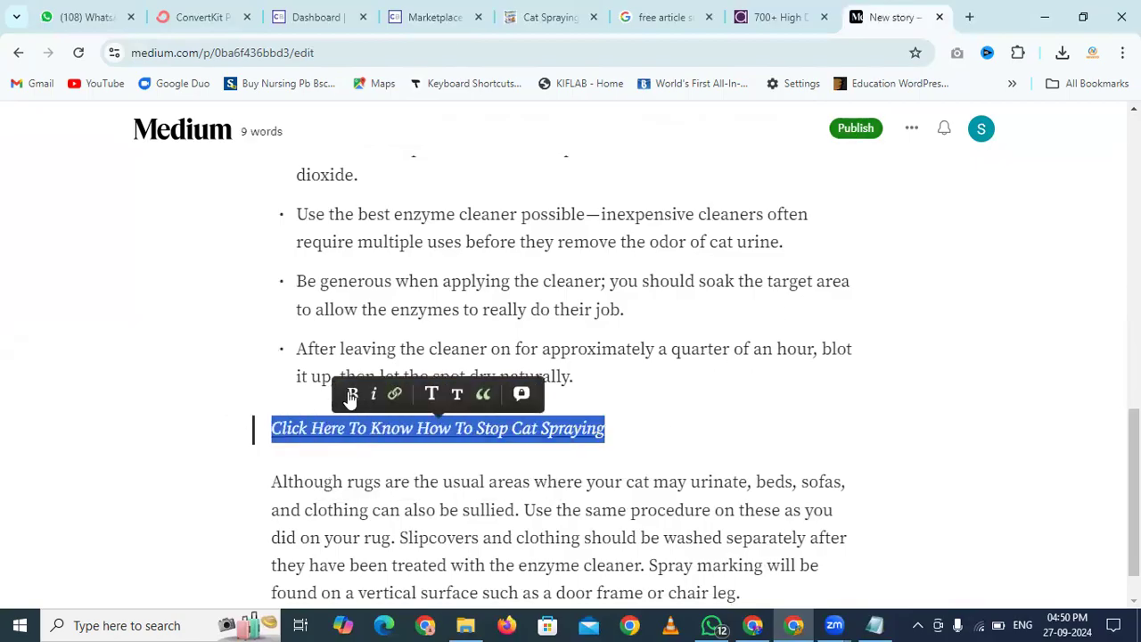
pyautogui.click(349, 394)
# Tag the story with topics Cat Spraying, Cat Spraying No More and Cat Spraying In House
pyautogui.click(854, 129)
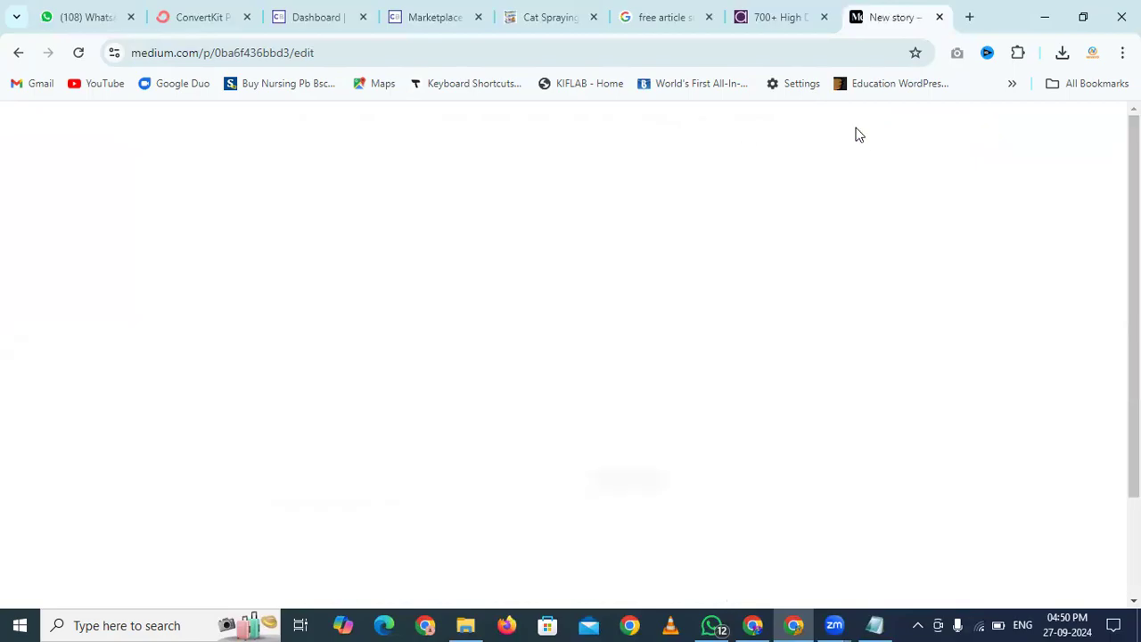
pyautogui.click(683, 312)
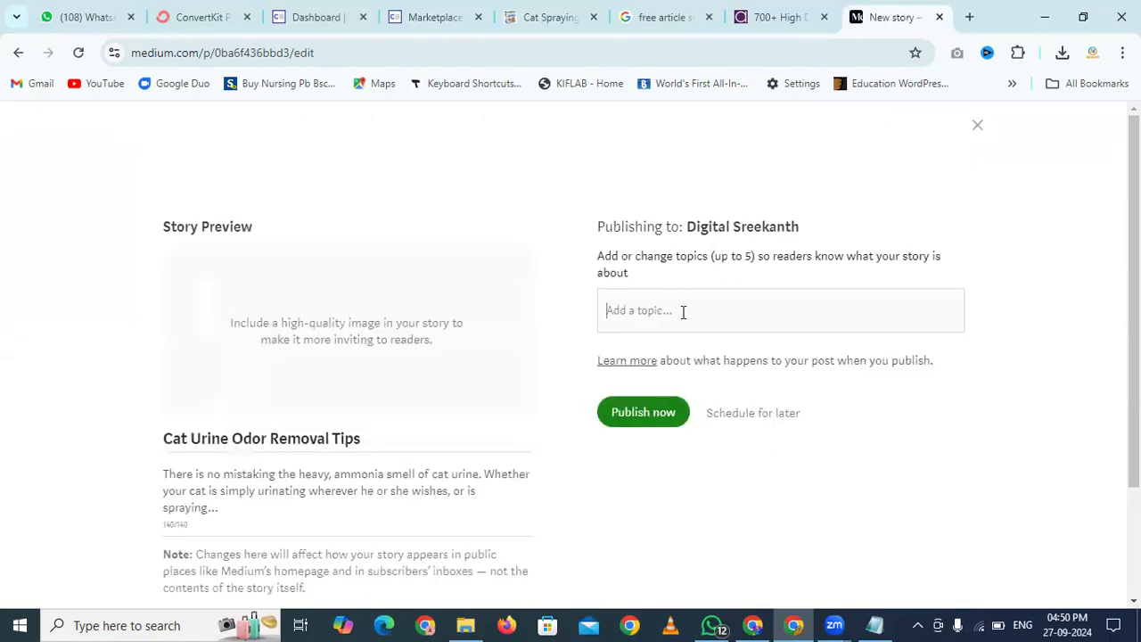
pyautogui.write('ca')
pyautogui.write('sp')
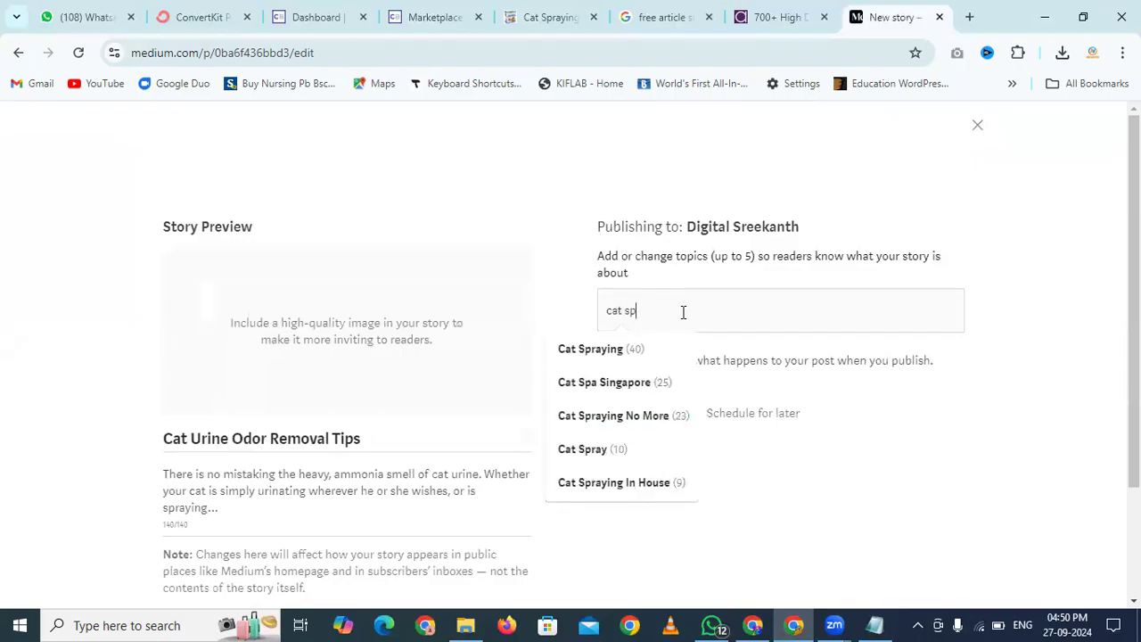
pyautogui.press('Down')
pyautogui.press('Return')
pyautogui.write('cat spra')
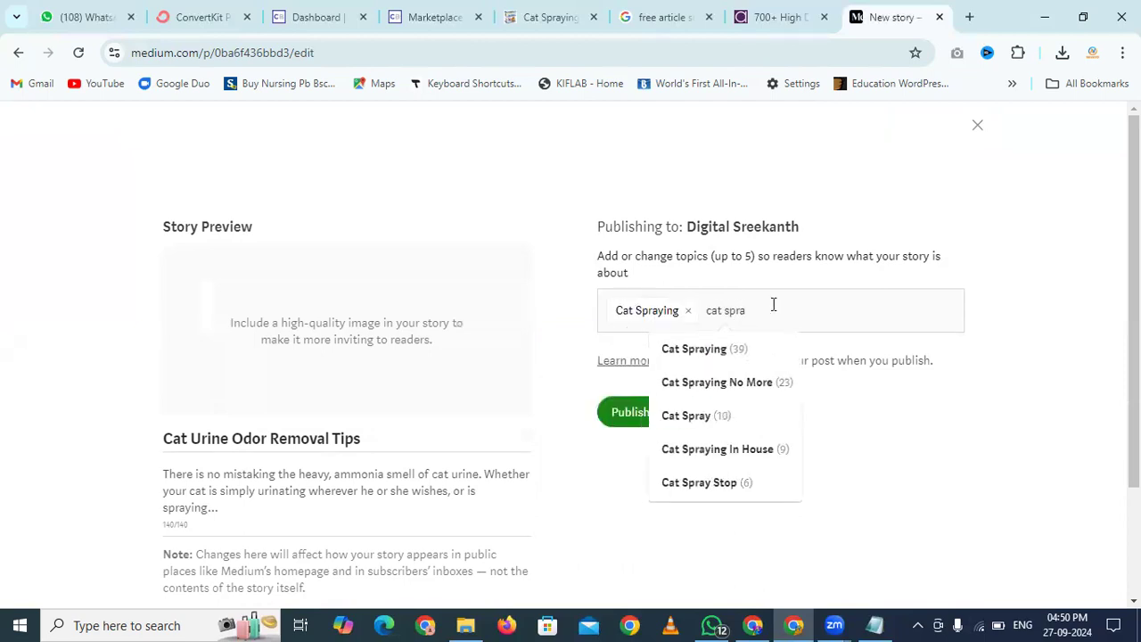
pyautogui.click(724, 383)
pyautogui.write('cat sp')
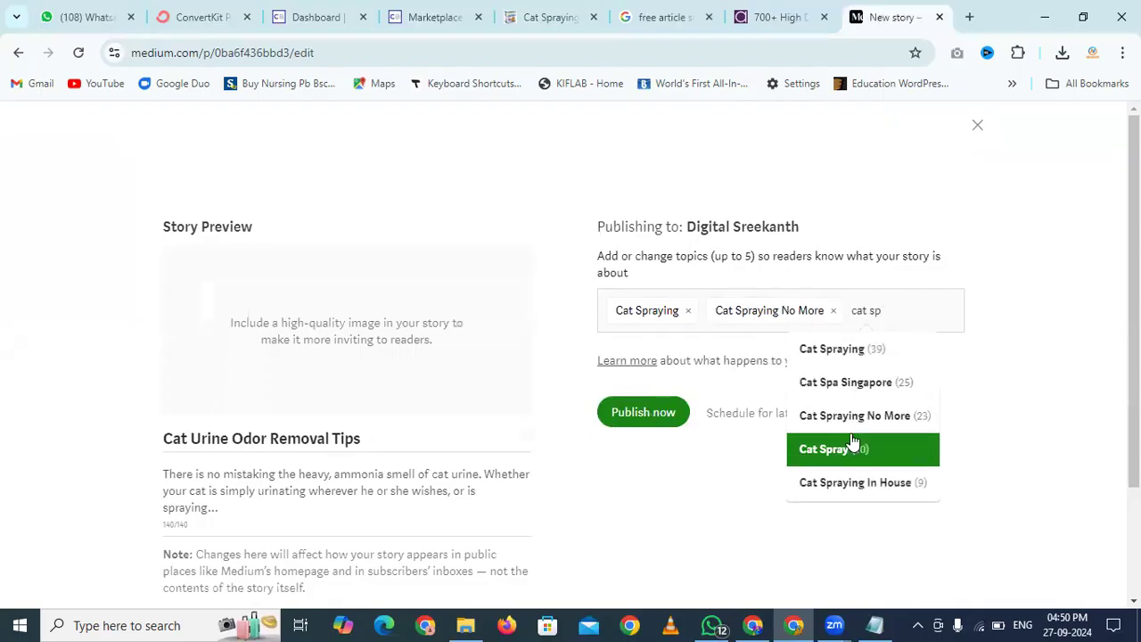
pyautogui.click(848, 481)
# Add topics Cat Spray and Cat Lovers Gift, then try publishing the story
pyautogui.write('cat sp')
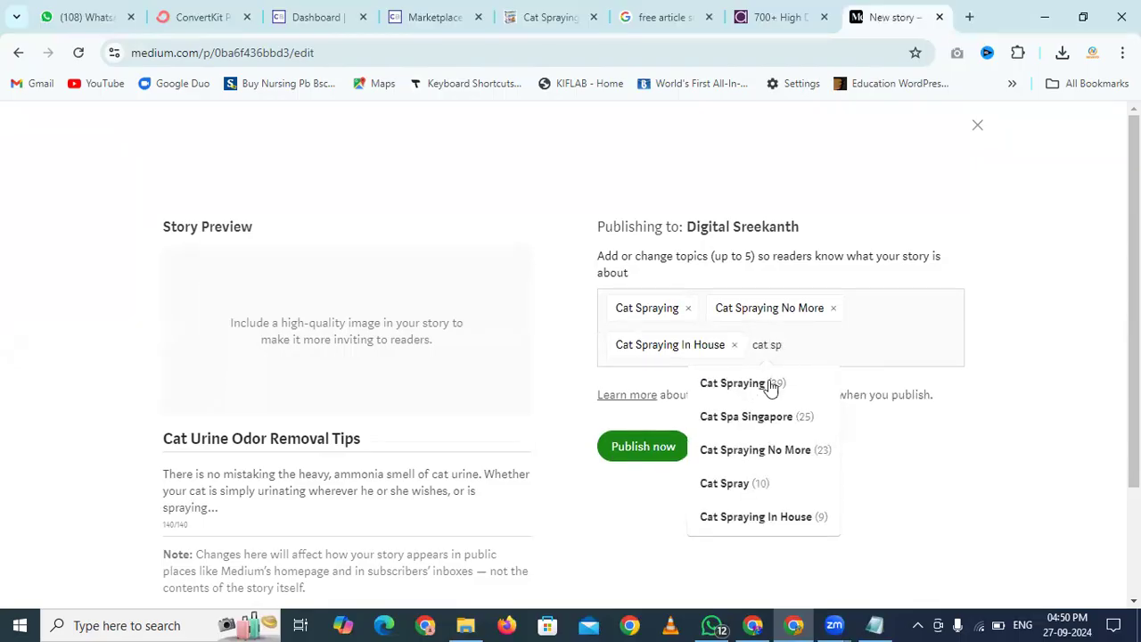
pyautogui.click(733, 484)
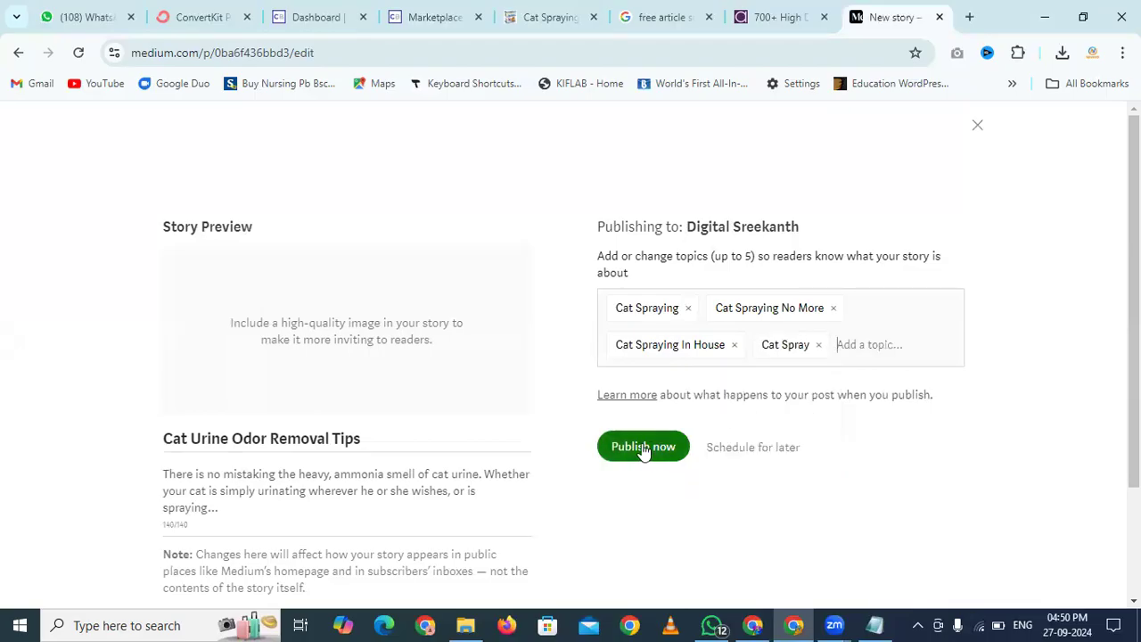
pyautogui.click(894, 344)
pyautogui.write('cat ')
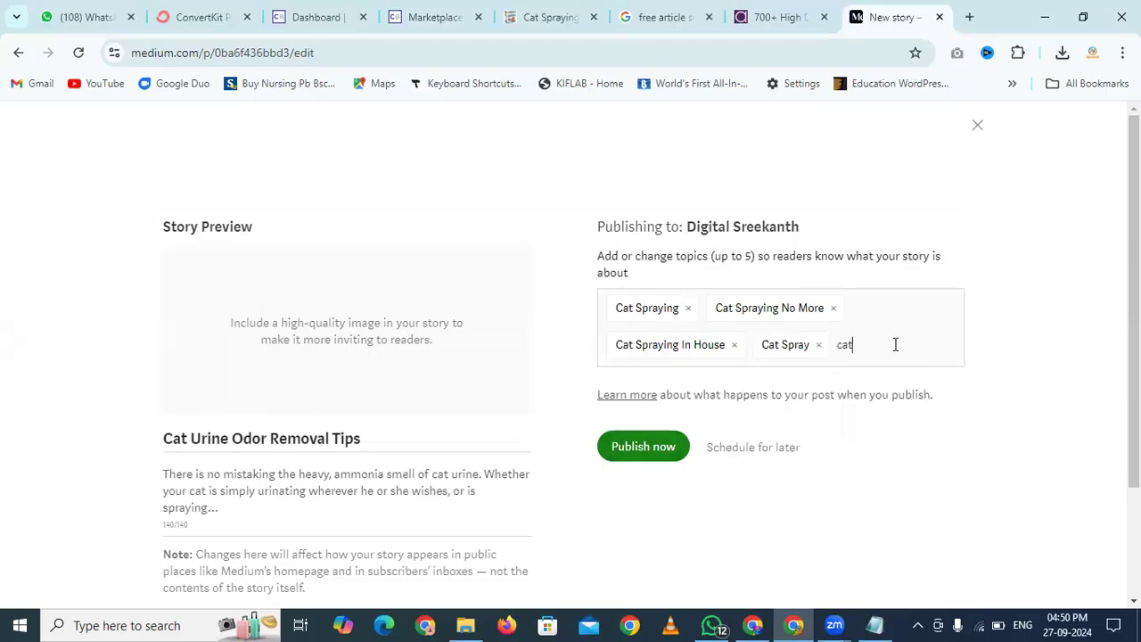
pyautogui.write('sp')
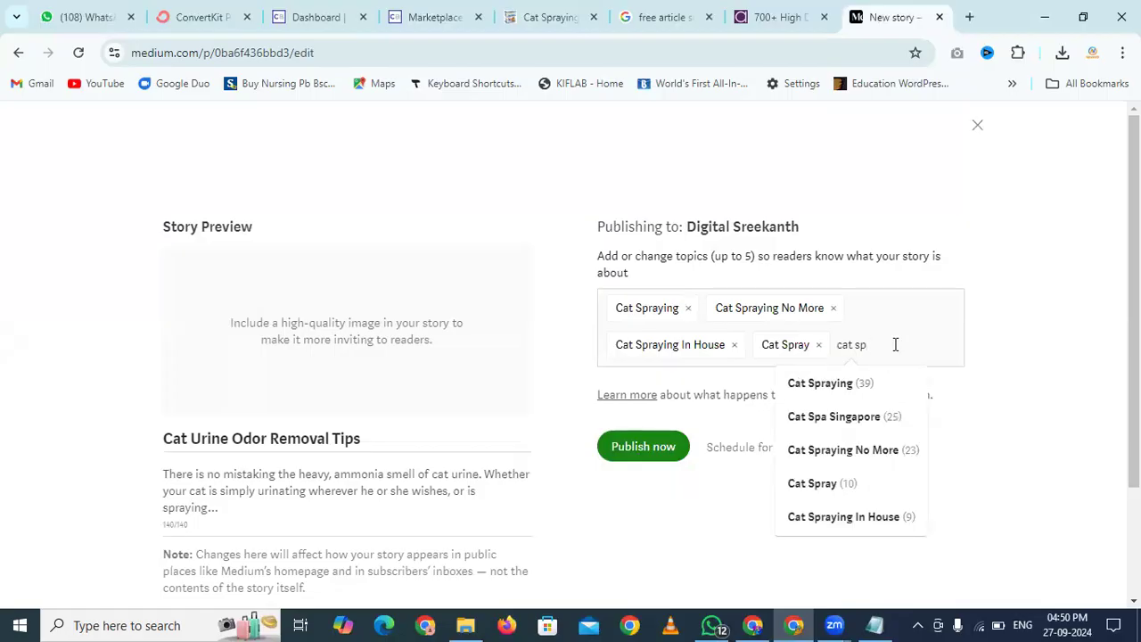
pyautogui.press('BackSpace')
pyautogui.press('BackSpace')
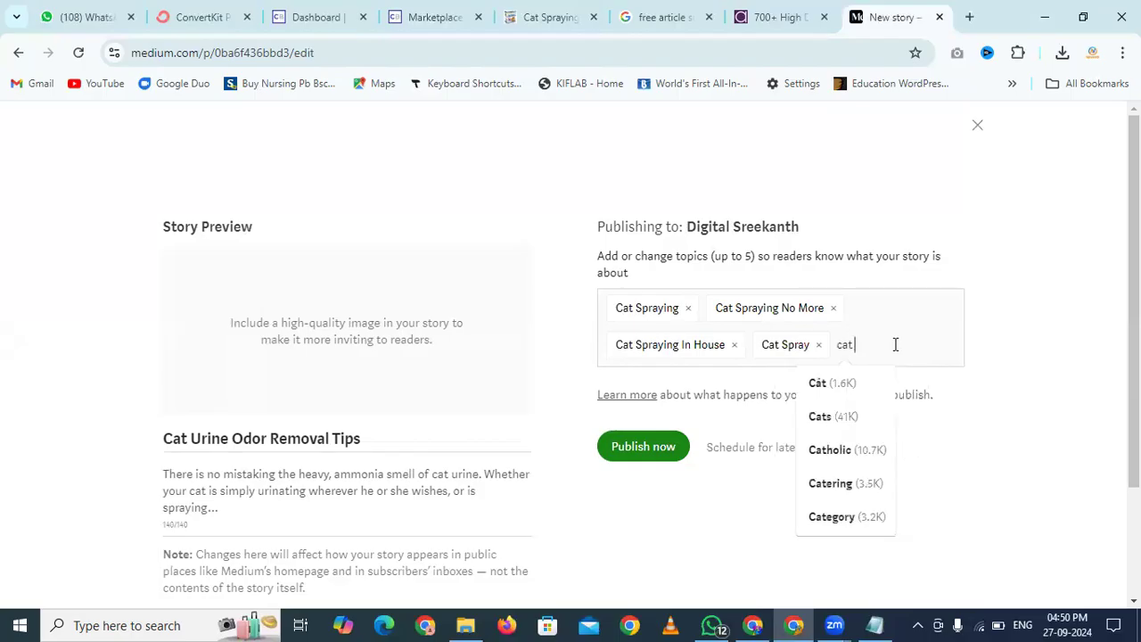
pyautogui.write('lov')
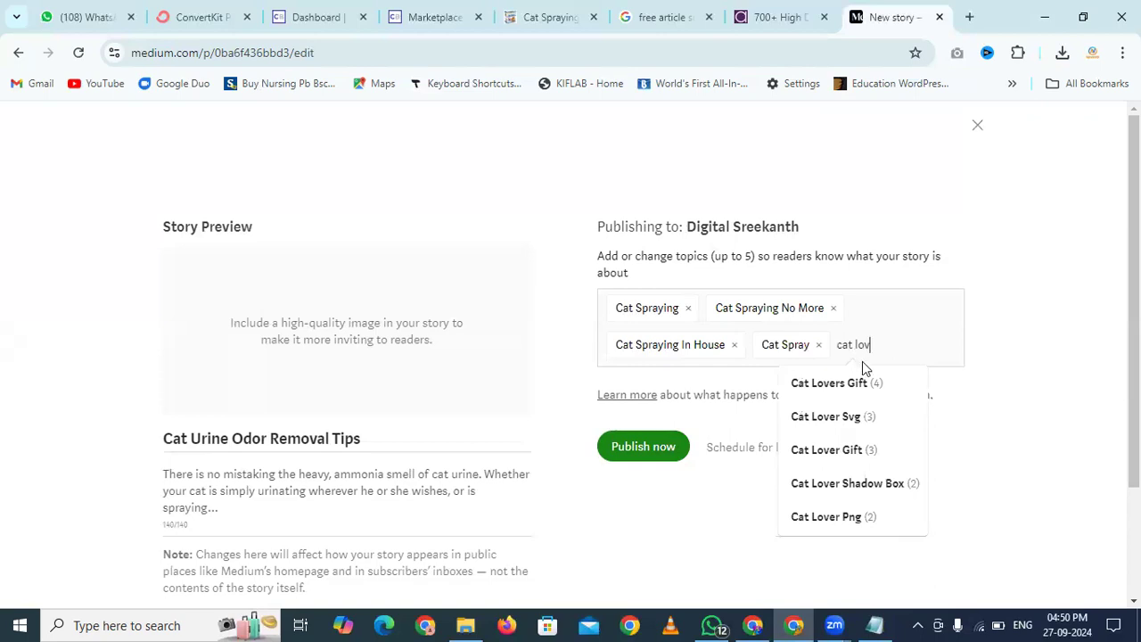
pyautogui.click(828, 385)
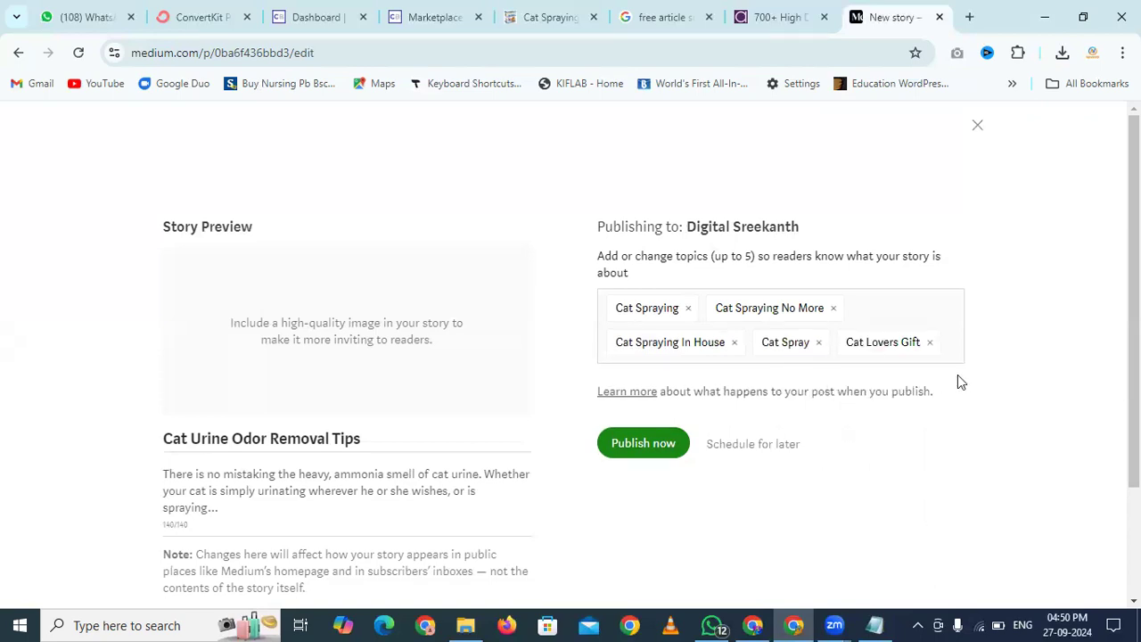
pyautogui.click(644, 444)
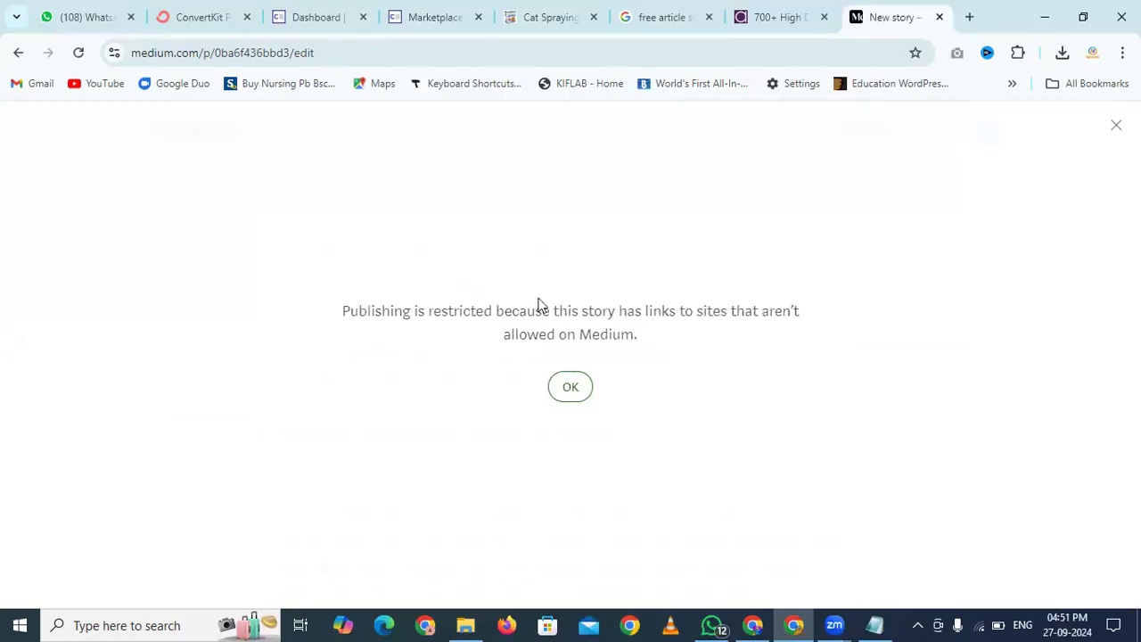
# Dismiss Medium's notice that publishing is restricted because of disallowed links
pyautogui.moveTo(569, 310); pyautogui.dragTo(763, 312)
pyautogui.click(763, 312)
pyautogui.click(571, 389)
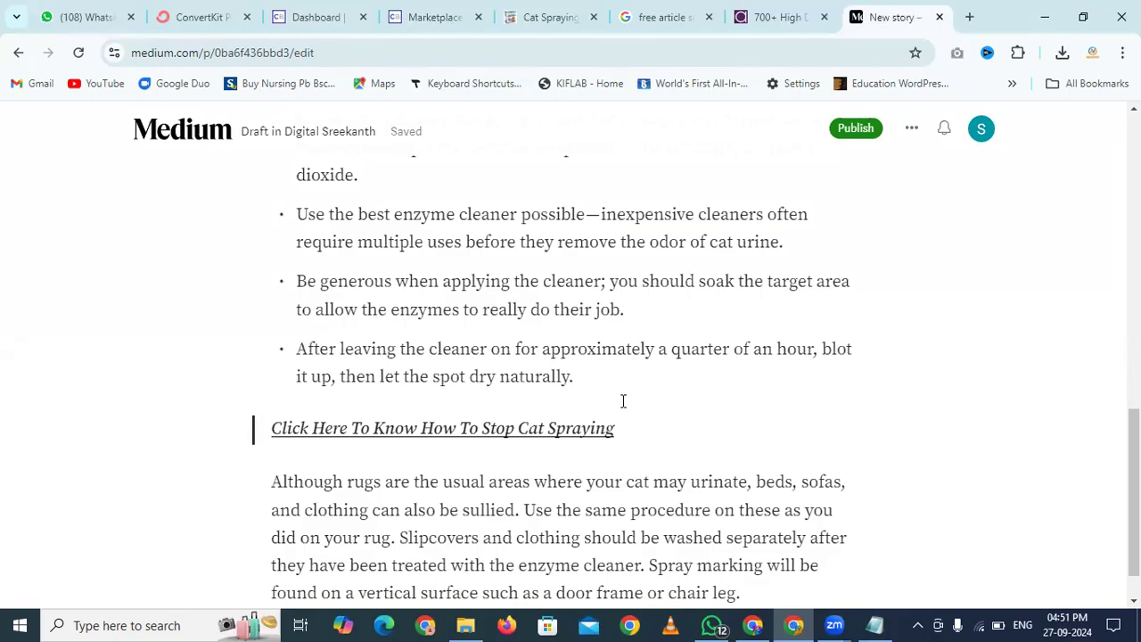
# Deselect the call-to-action line and return to the 'free article submission sites' results
pyautogui.moveTo(637, 428)
pyautogui.mouseDown()
pyautogui.moveTo(327, 486)
pyautogui.moveTo(199, 436)
pyautogui.mouseUp()
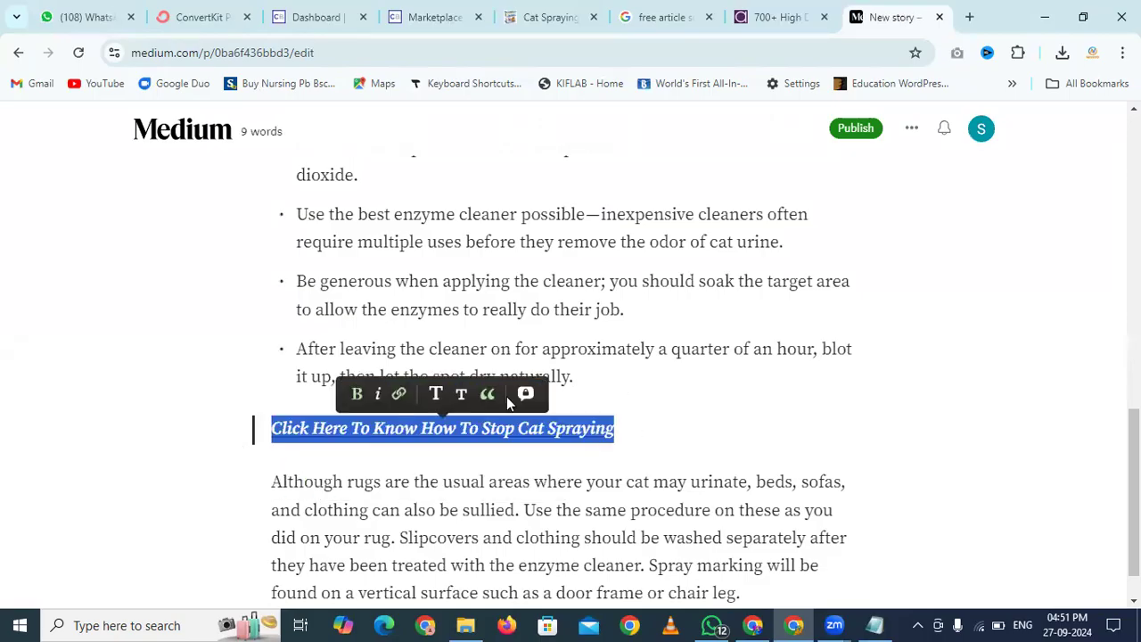
pyautogui.click(673, 396)
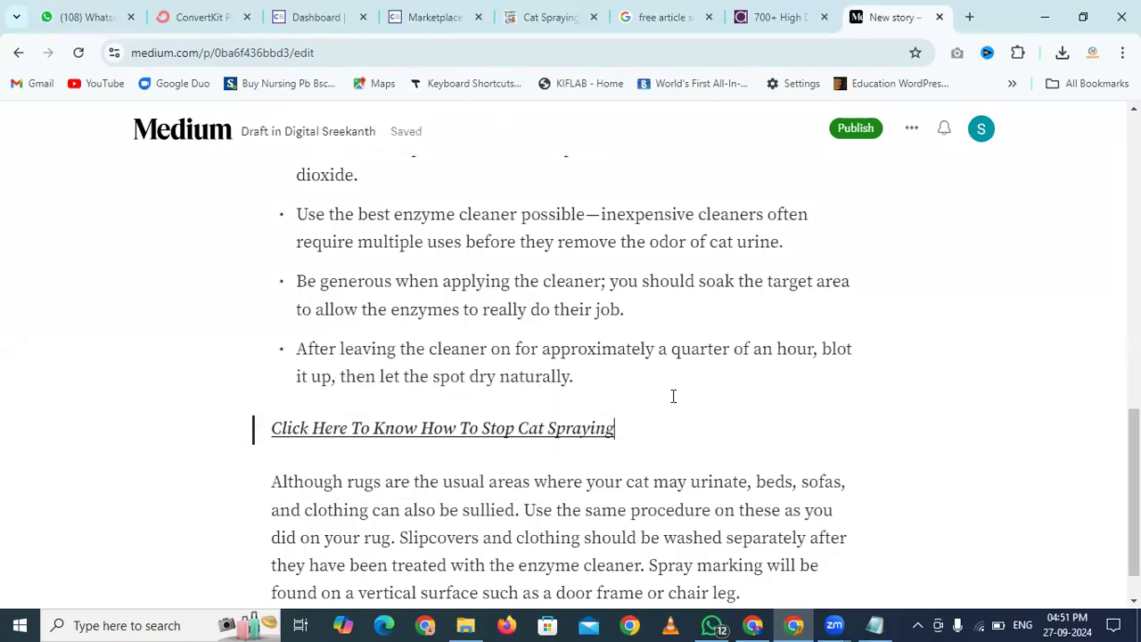
pyautogui.click(657, 15)
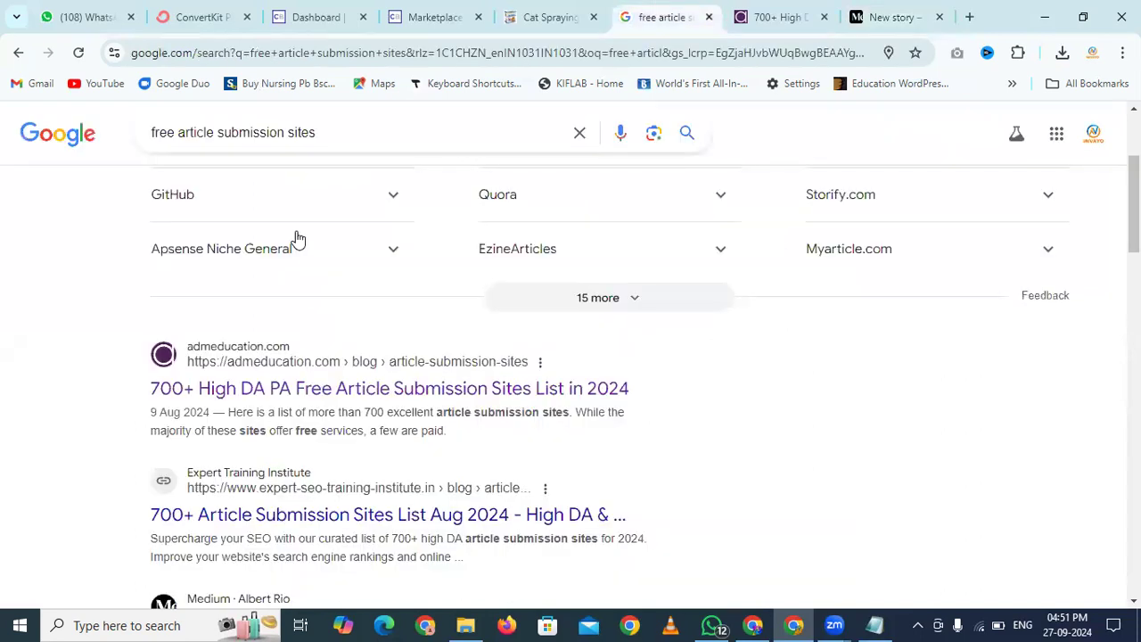
# From the admeducation list, search 'sites.google.c' in a new tab
pyautogui.hotkey('ctrl', 'Tab')
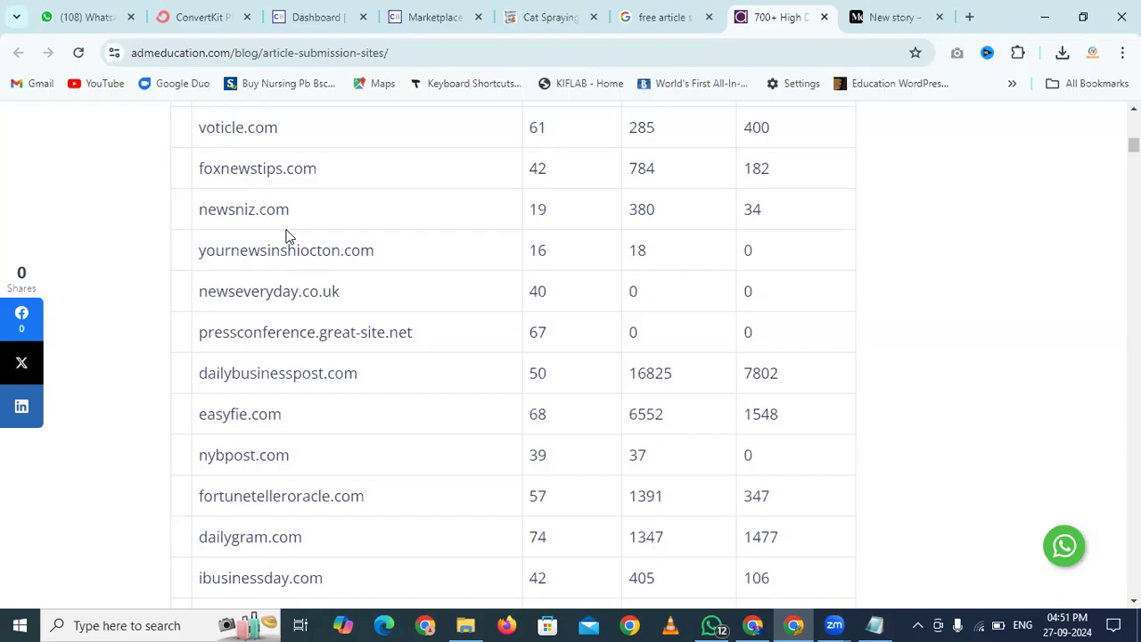
pyautogui.hotkey('ctrl', 't')
pyautogui.write('sties.g')
pyautogui.press('BackSpace')
pyautogui.press('BackSpace')
pyautogui.press('BackSpace')
pyautogui.press('BackSpace')
pyautogui.press('BackSpace')
pyautogui.press('BackSpace')
pyautogui.write('ites.googlec')
pyautogui.press('BackSpace')
pyautogui.write('.c')
pyautogui.press('Return')
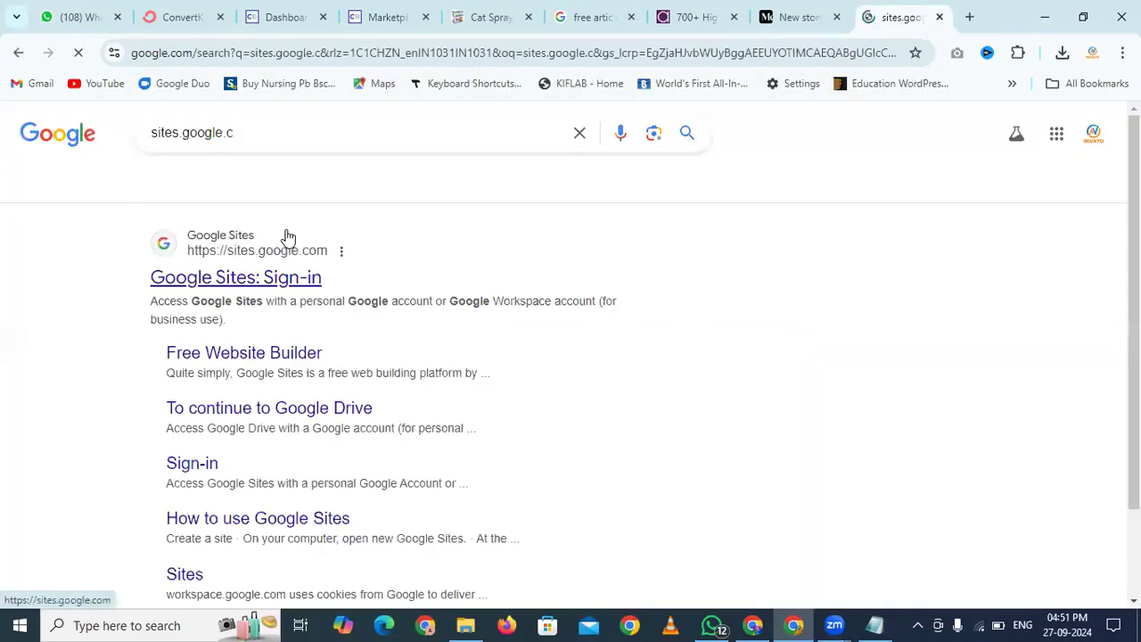
# Briefly view the Google Sites sign-in result, then close that tab
pyautogui.click(265, 290)
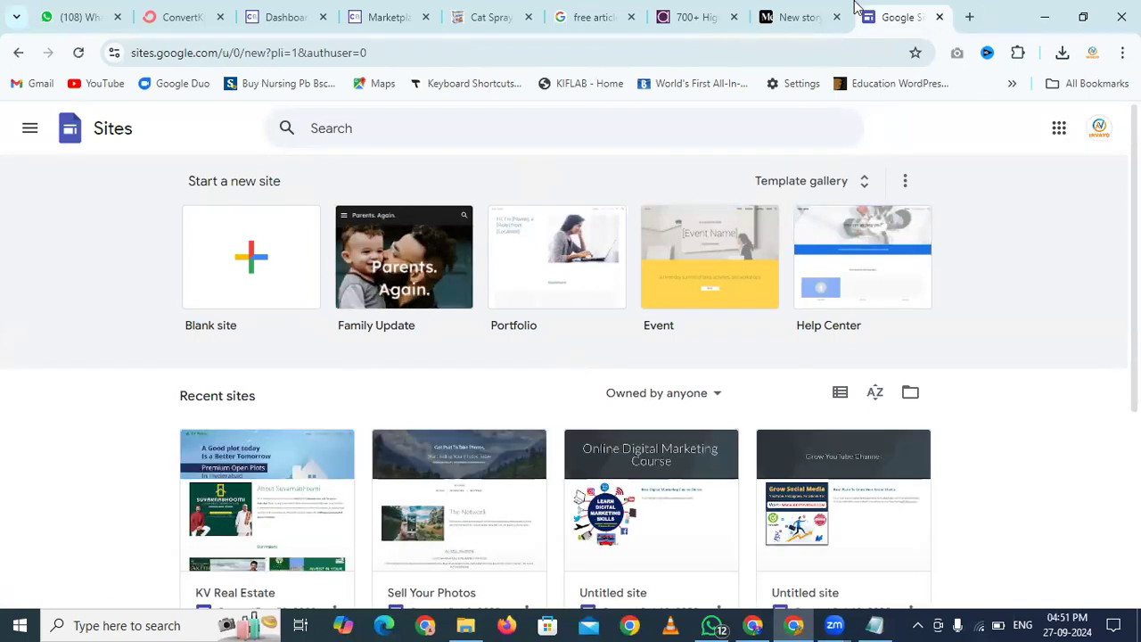
pyautogui.click(939, 17)
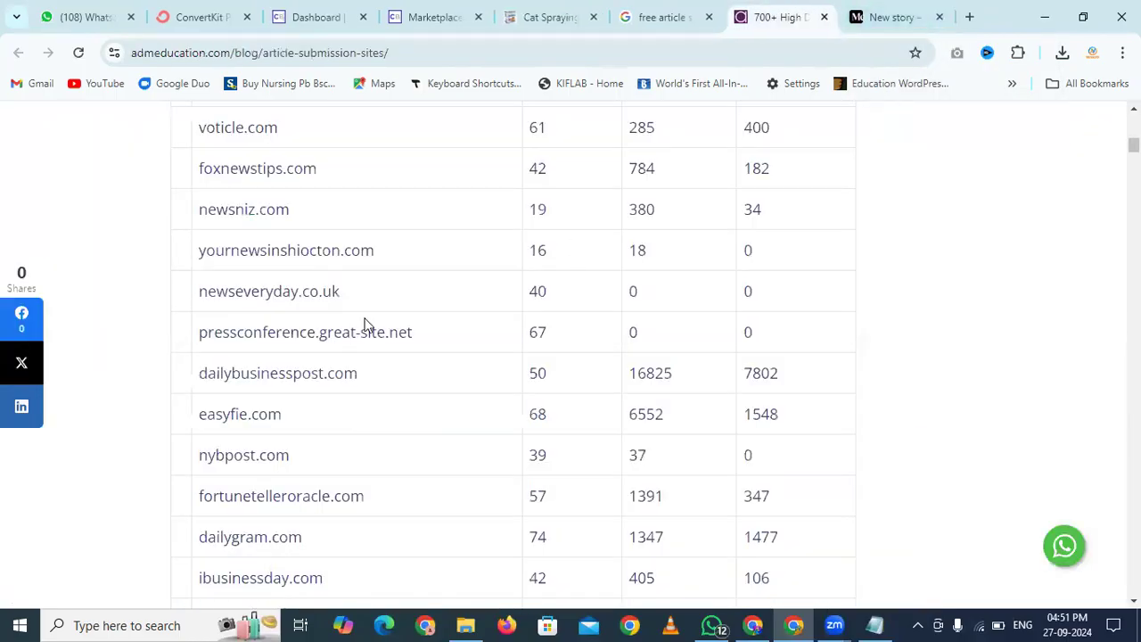
# Check the Medium draft's call-to-action link, then go to the Cat Spraying No More banners page
pyautogui.click(905, 14)
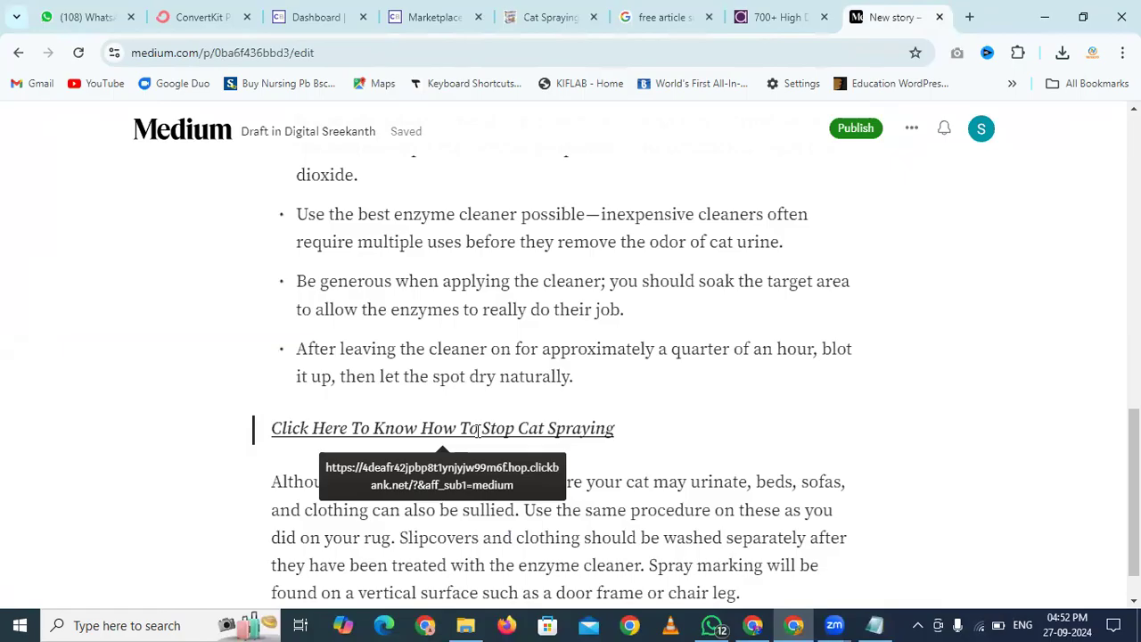
pyautogui.click(554, 7)
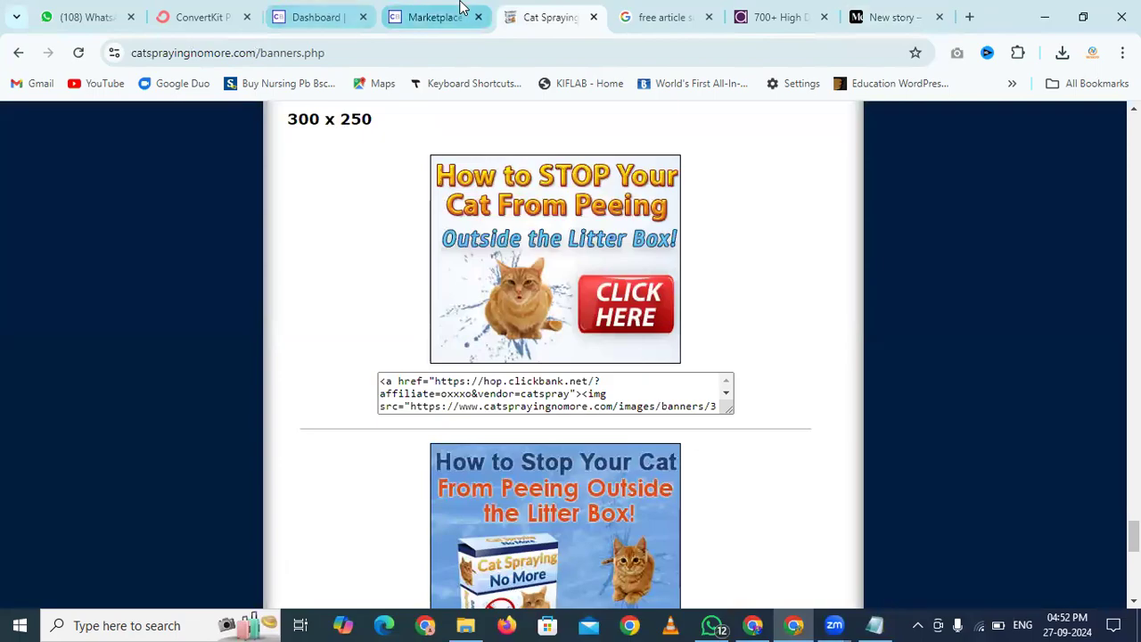
# Scroll the banners page, then follow '<< Go To Affiliates Page'
pyautogui.scroll(15, 423, 215)
pyautogui.scroll(-20, 389, 249)
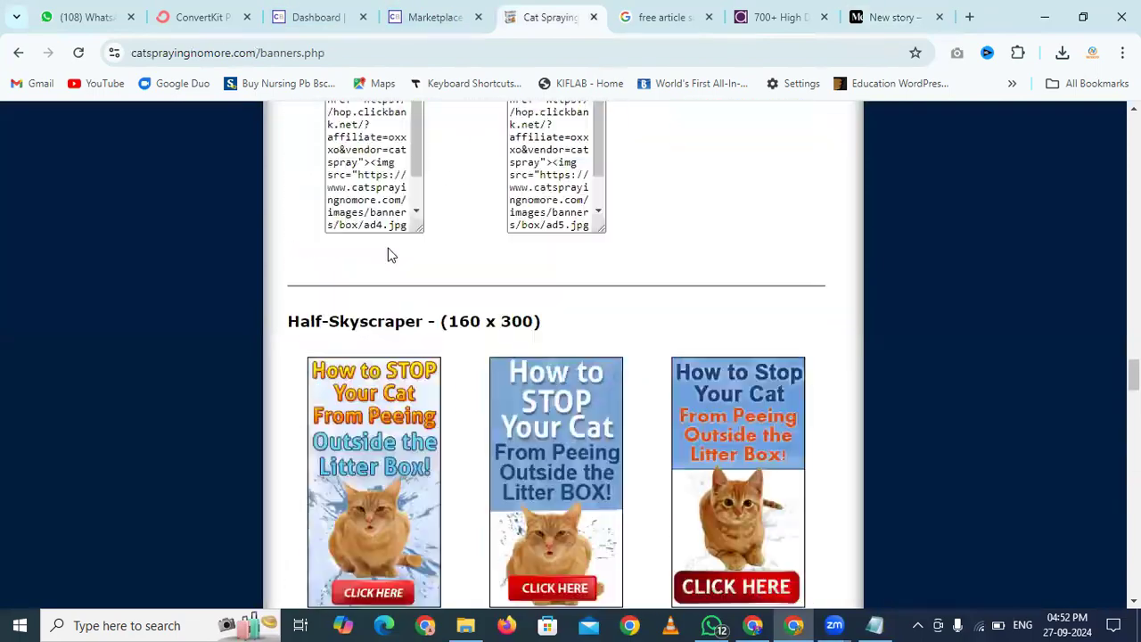
pyautogui.scroll(20, 387, 250)
pyautogui.scroll(-10, 387, 252)
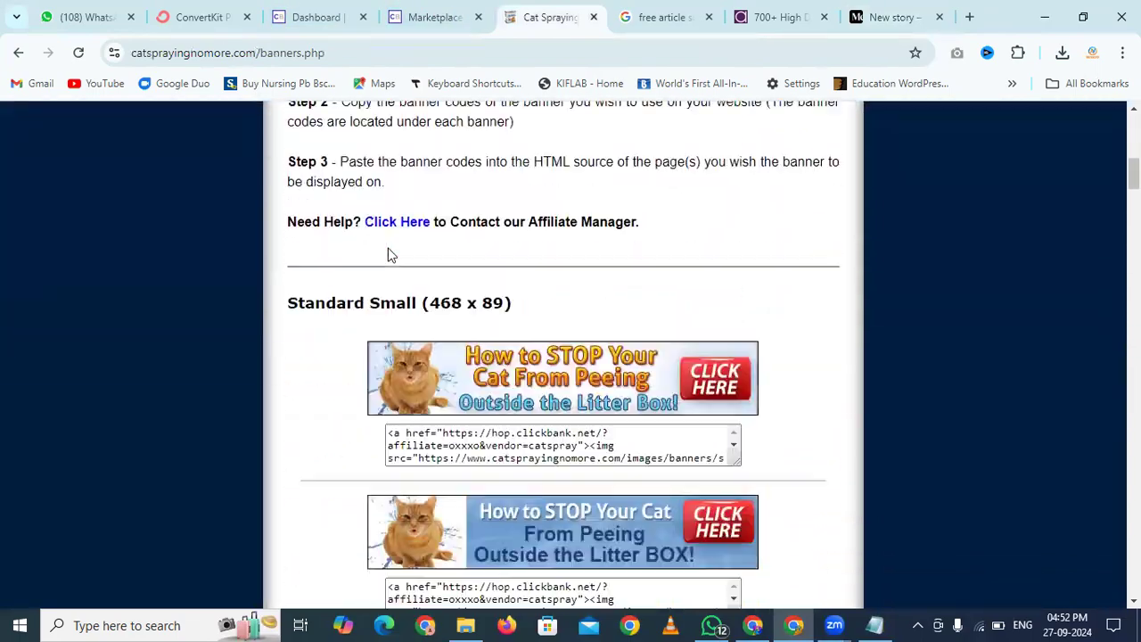
pyautogui.scroll(-2, 389, 254)
pyautogui.scroll(1, 389, 251)
pyautogui.scroll(-1, 389, 251)
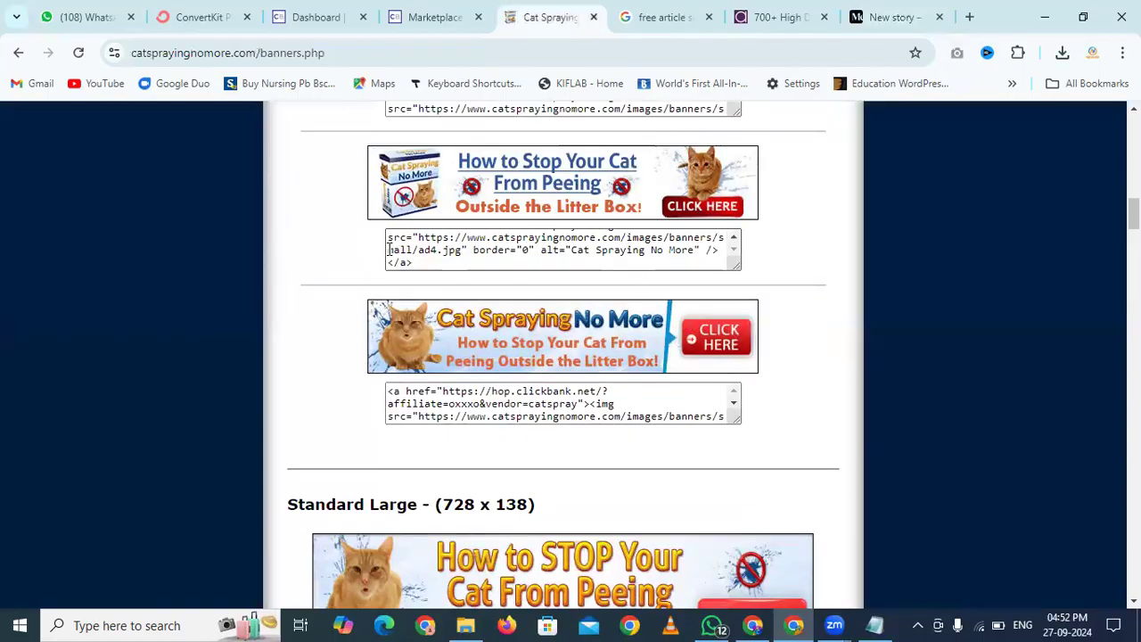
pyautogui.scroll(-5, 267, 331)
pyautogui.rightClick(268, 331)
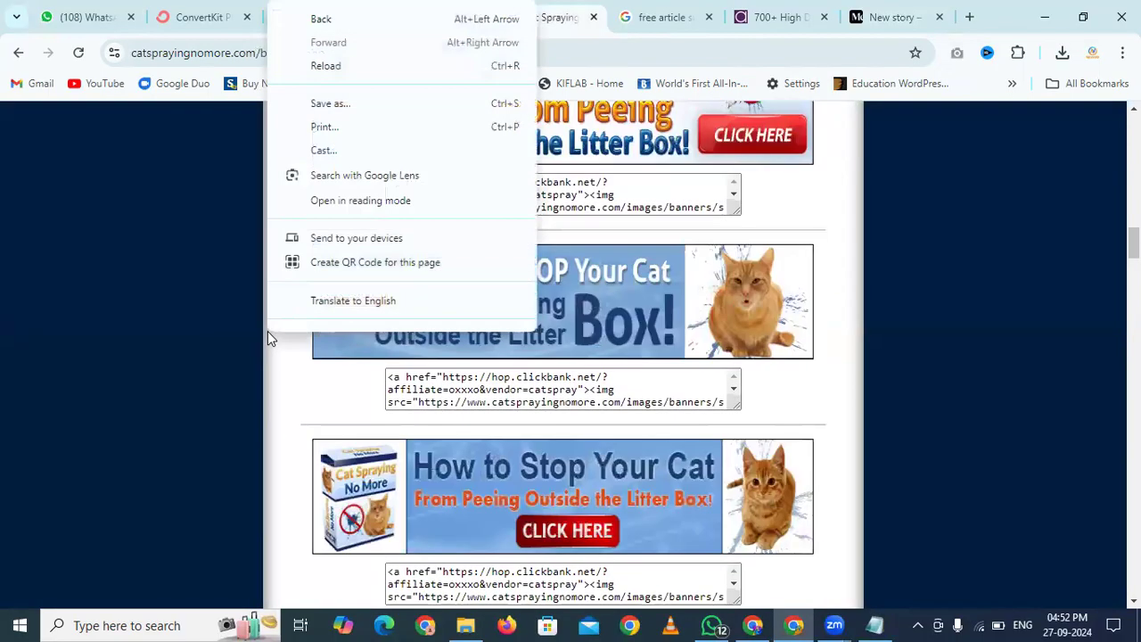
pyautogui.click(1050, 283)
pyautogui.moveTo(1134, 244); pyautogui.dragTo(1134, 587)
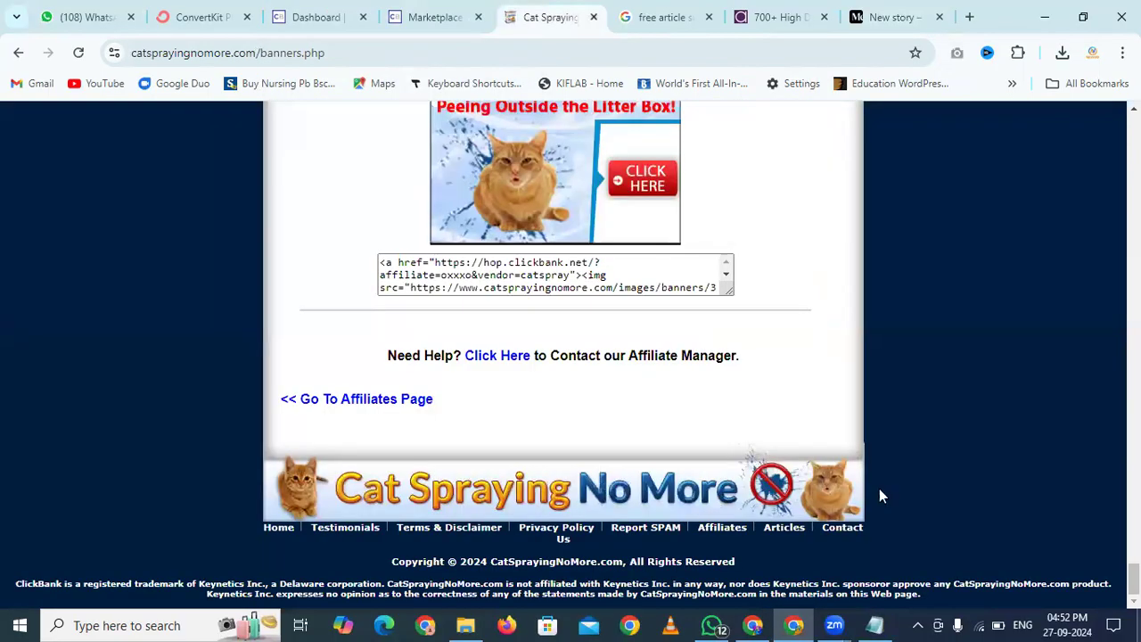
pyautogui.click(425, 403)
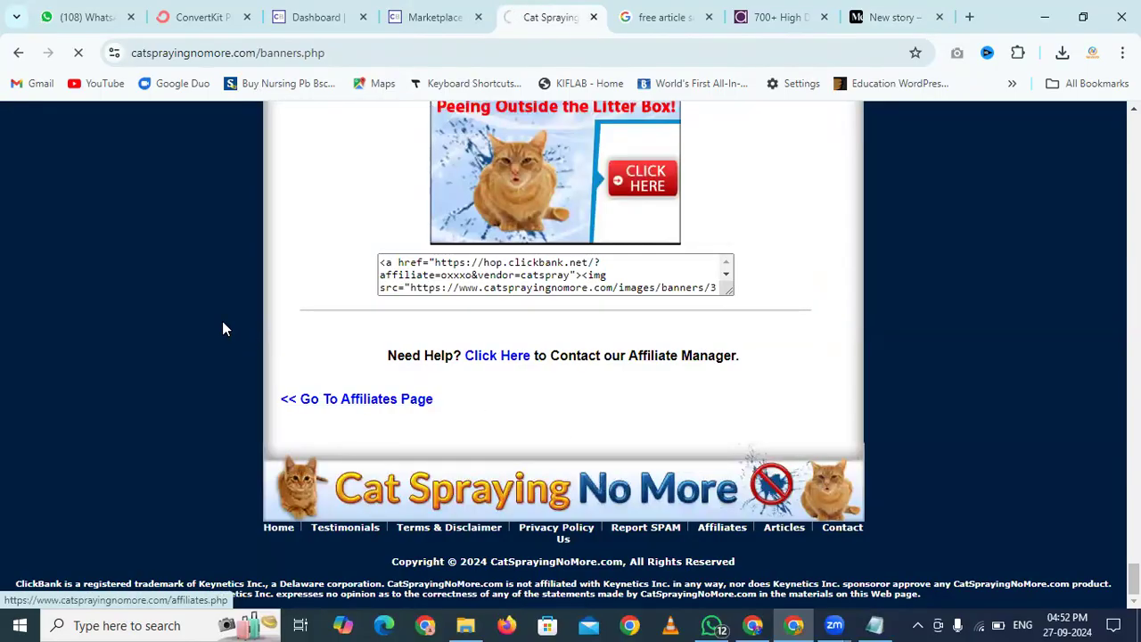
# Jump to Affiliates Marketing Books and briefly view The First Affiliate Commission book link
pyautogui.scroll(-15, 223, 323)
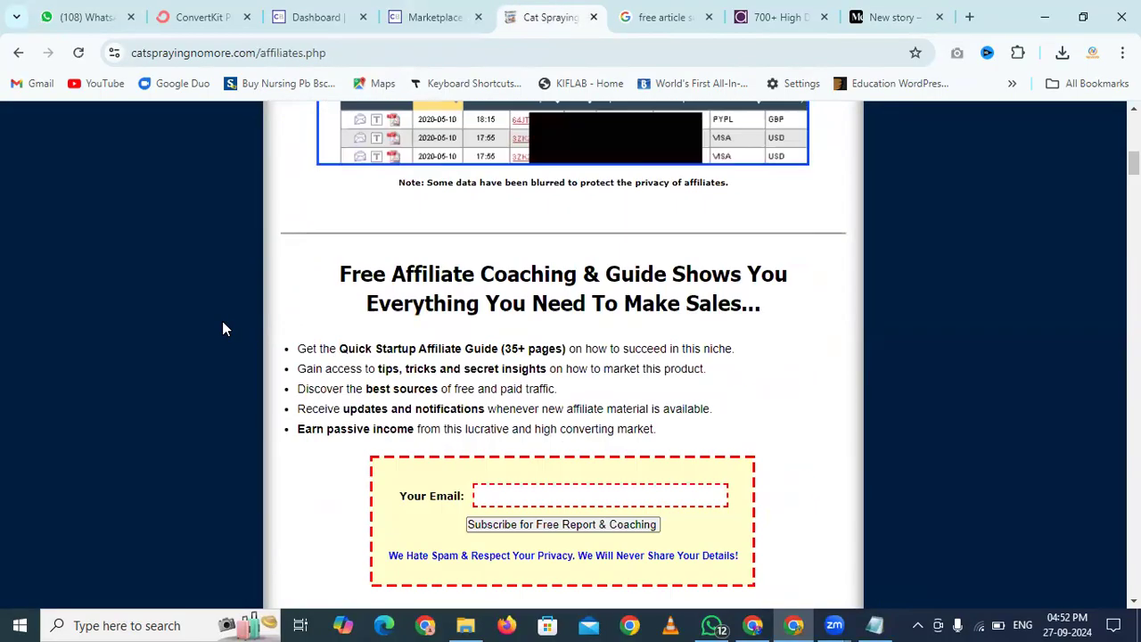
pyautogui.scroll(-2, 223, 329)
pyautogui.scroll(2, 223, 329)
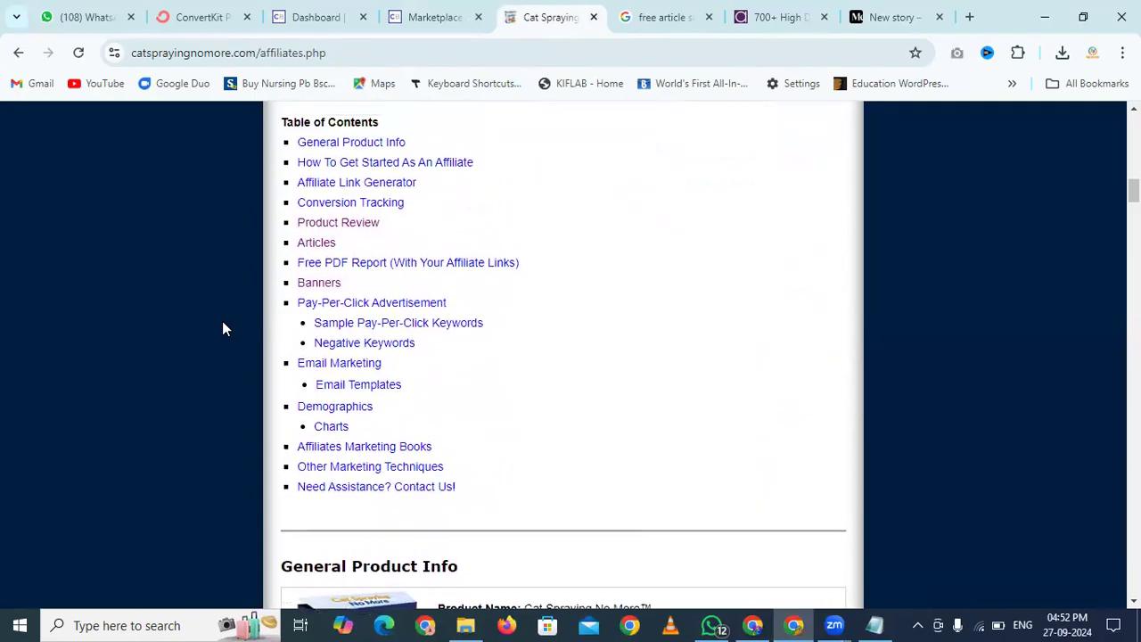
pyautogui.scroll(-1, 224, 329)
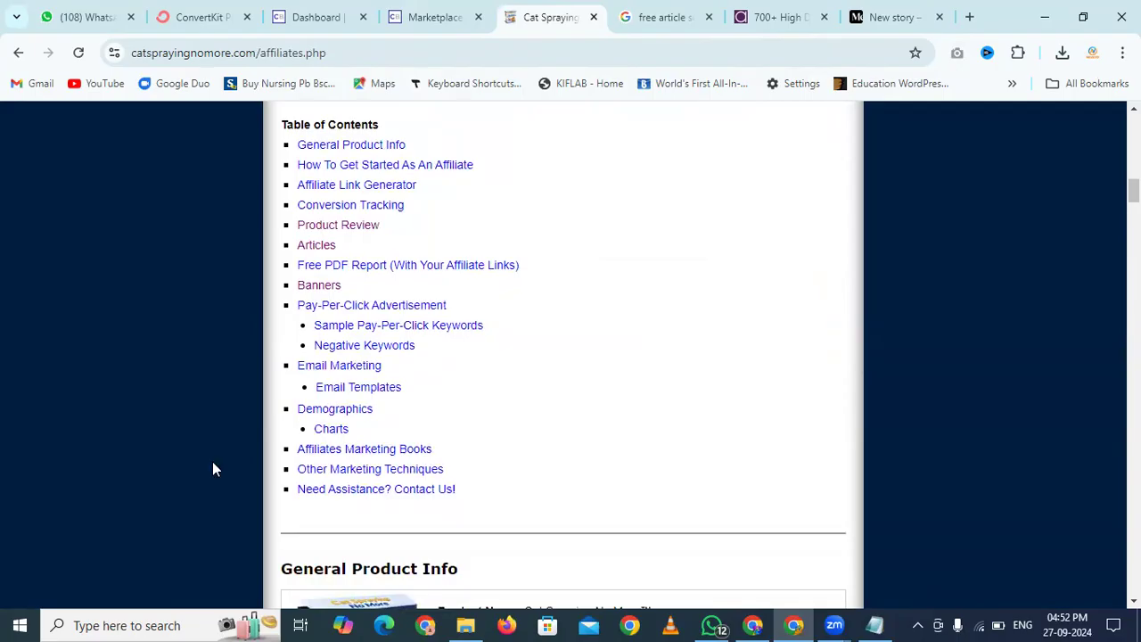
pyautogui.click(374, 448)
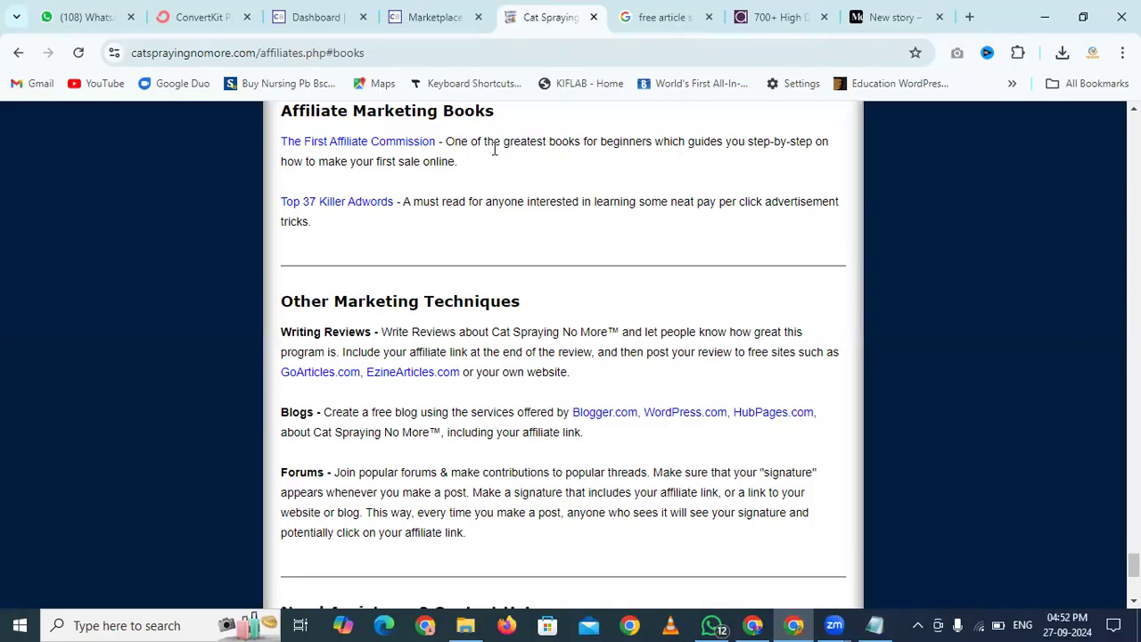
pyautogui.click(388, 143)
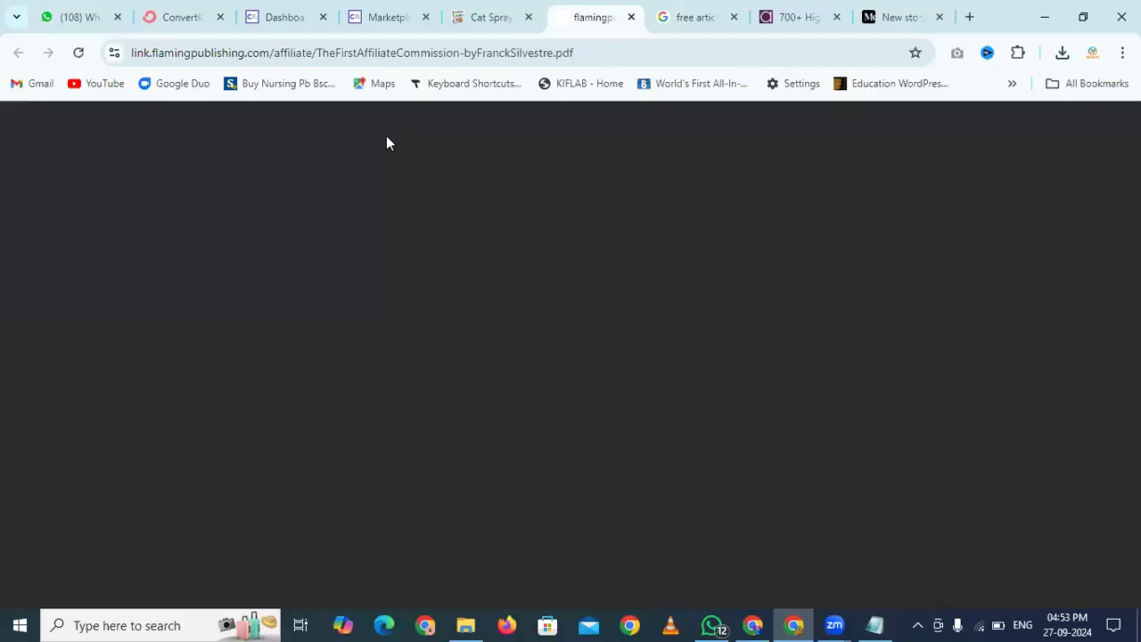
pyautogui.click(631, 18)
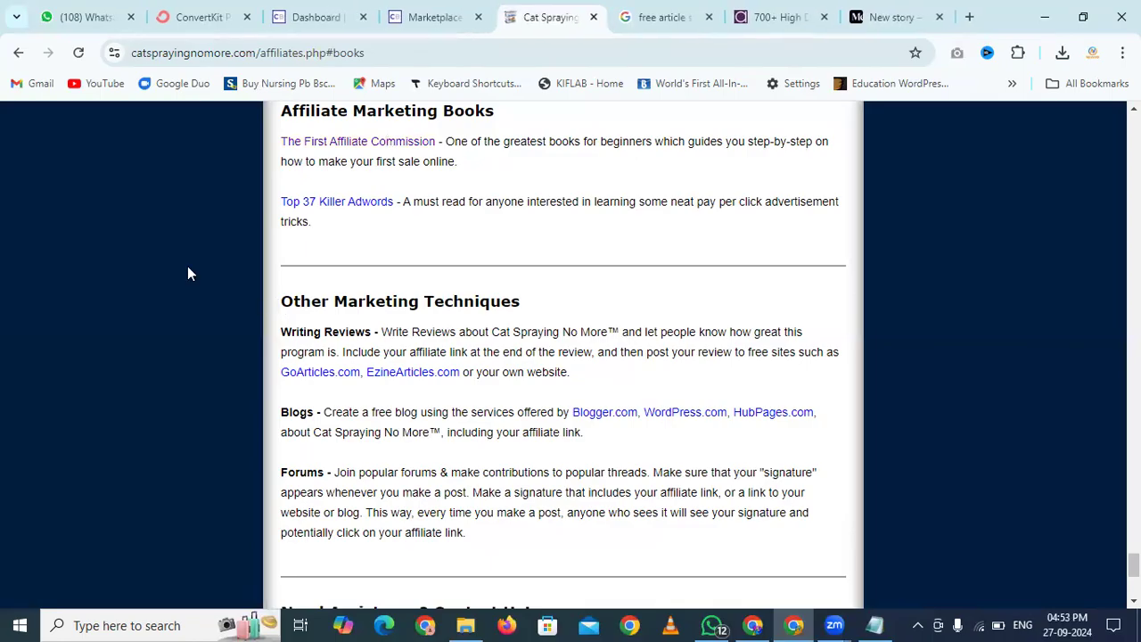
# Read the Writing Reviews advice and where to post reviews under Other Marketing Techniques
pyautogui.scroll(-1, 187, 273)
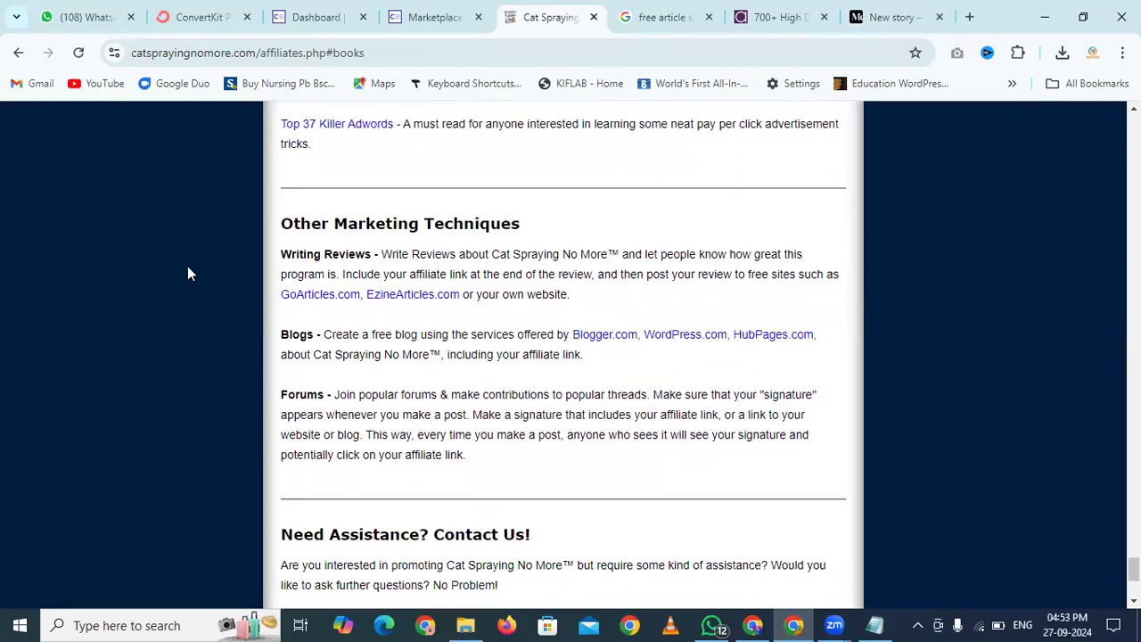
pyautogui.scroll(7, 187, 273)
pyautogui.scroll(3, 187, 273)
pyautogui.scroll(-9, 187, 273)
pyautogui.scroll(-1, 187, 273)
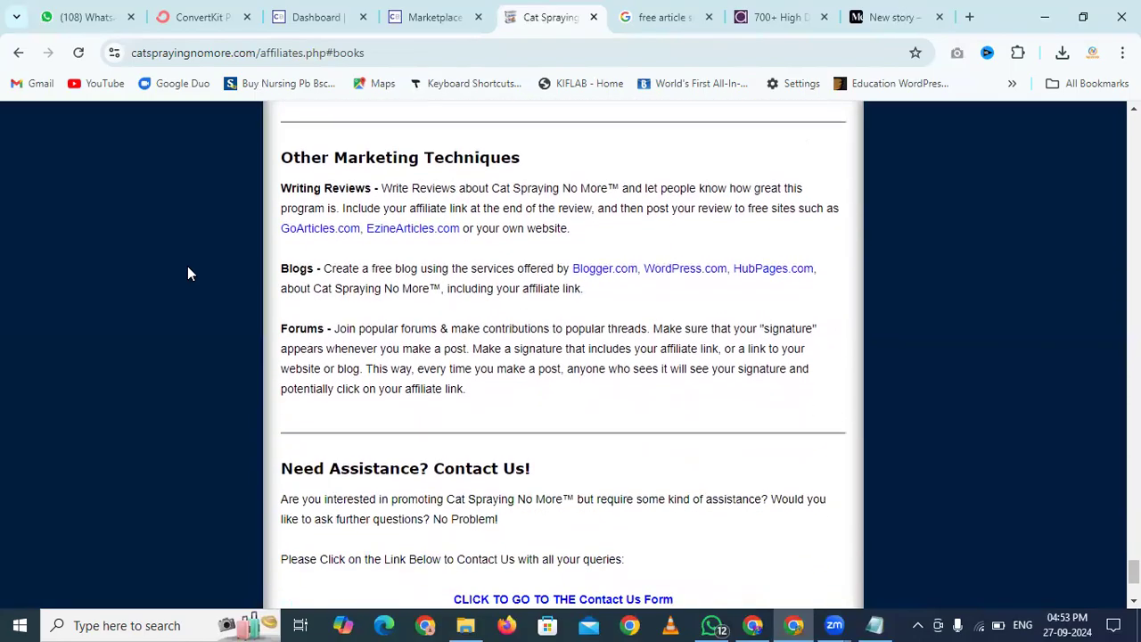
pyautogui.moveTo(285, 181)
pyautogui.mouseDown()
pyautogui.moveTo(437, 204)
pyautogui.moveTo(567, 183)
pyautogui.mouseUp()
pyautogui.click(567, 182)
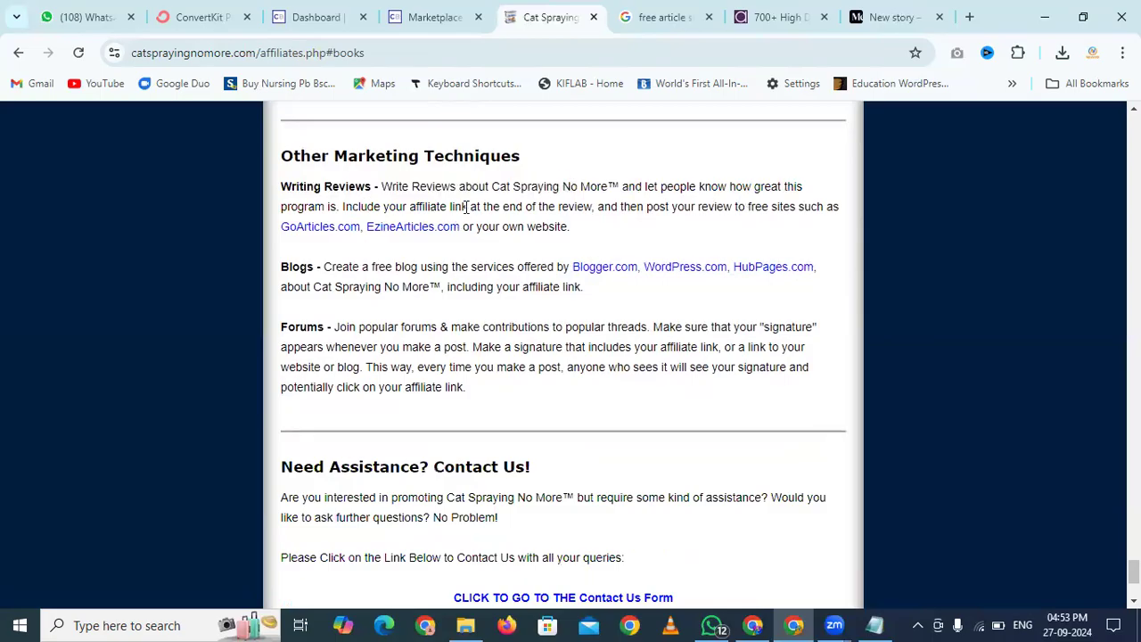
pyautogui.moveTo(467, 207); pyautogui.dragTo(367, 226)
pyautogui.click(624, 222)
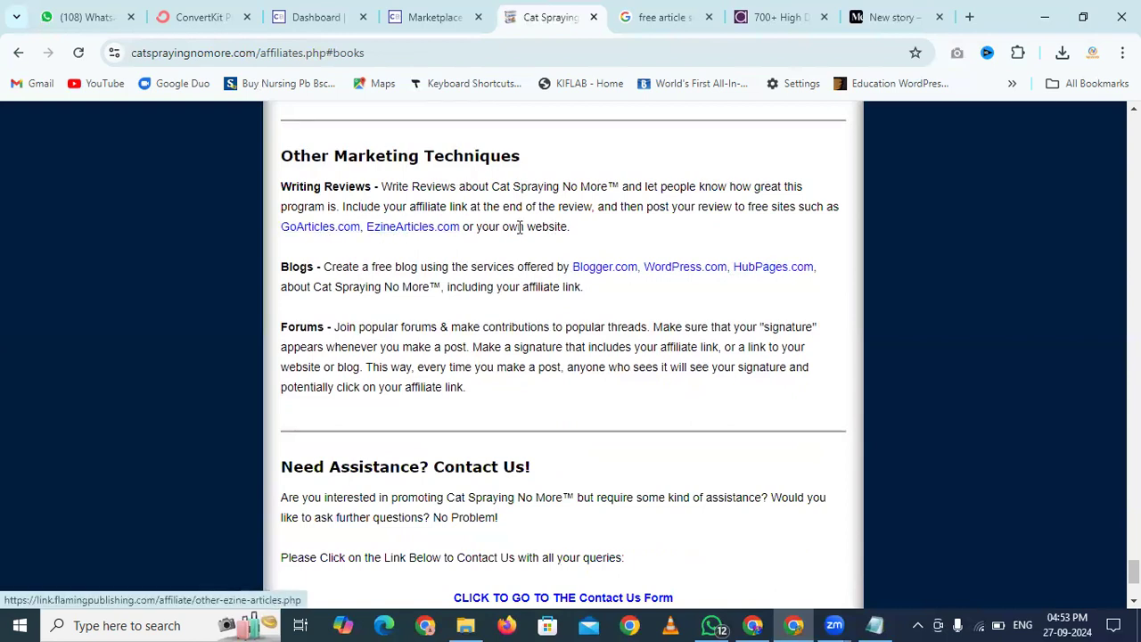
pyautogui.moveTo(573, 229); pyautogui.dragTo(336, 230)
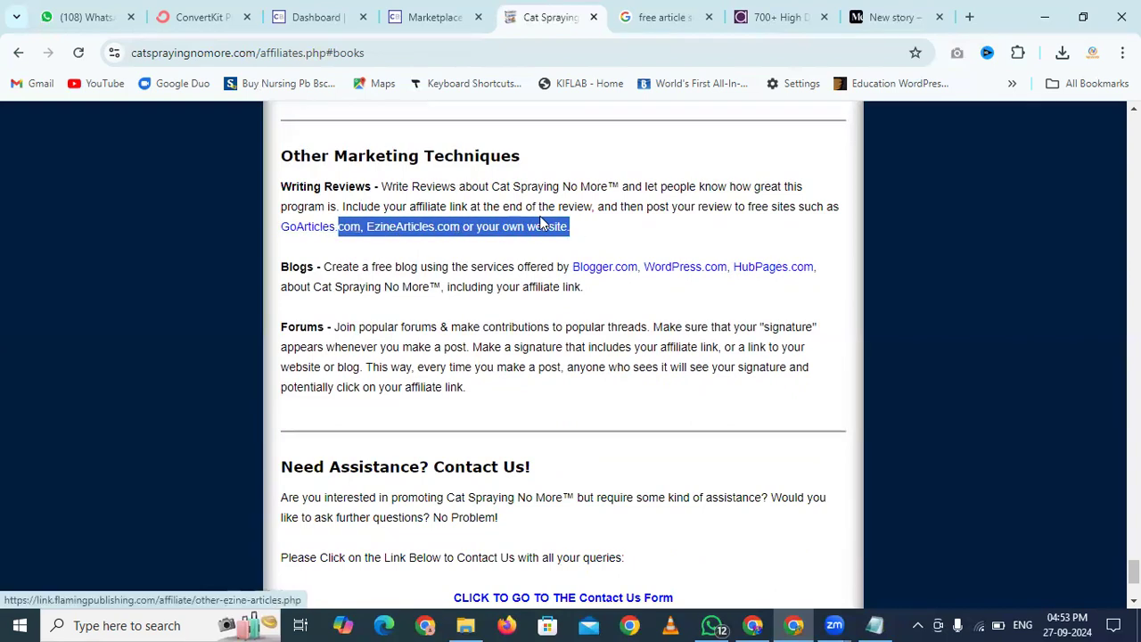
pyautogui.click(594, 211)
# Read the Blogs and Forums advice under Other Marketing Techniques
pyautogui.moveTo(322, 265); pyautogui.dragTo(549, 267)
pyautogui.click(686, 234)
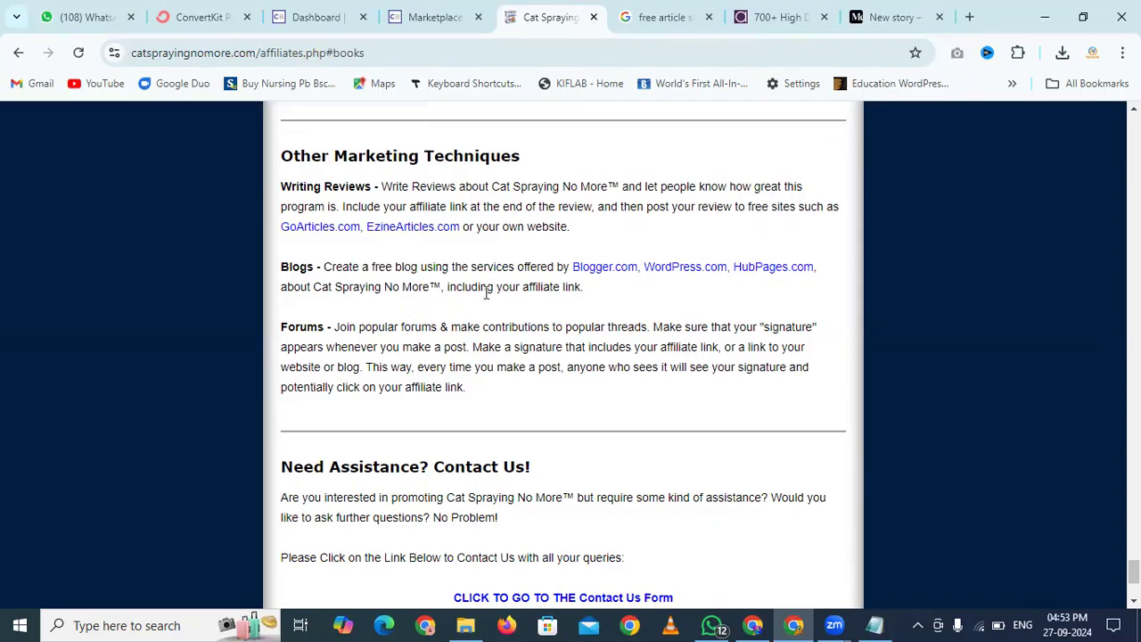
pyautogui.moveTo(356, 285); pyautogui.dragTo(301, 286)
pyautogui.click(319, 225)
pyautogui.scroll(-1, 319, 225)
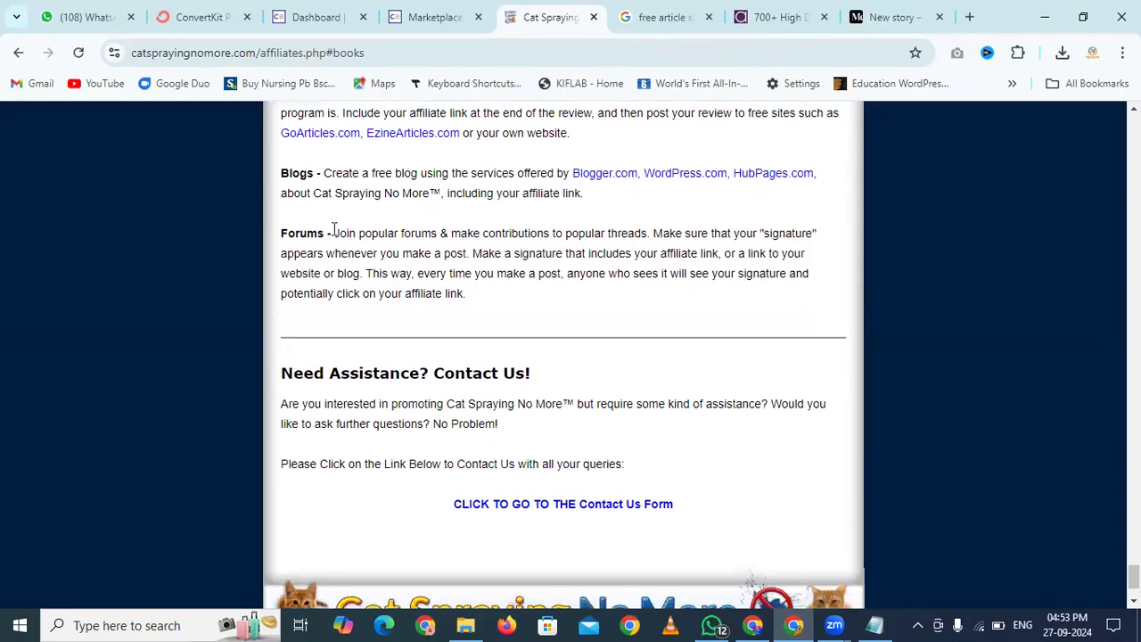
pyautogui.moveTo(339, 234); pyautogui.dragTo(583, 311)
pyautogui.click(583, 311)
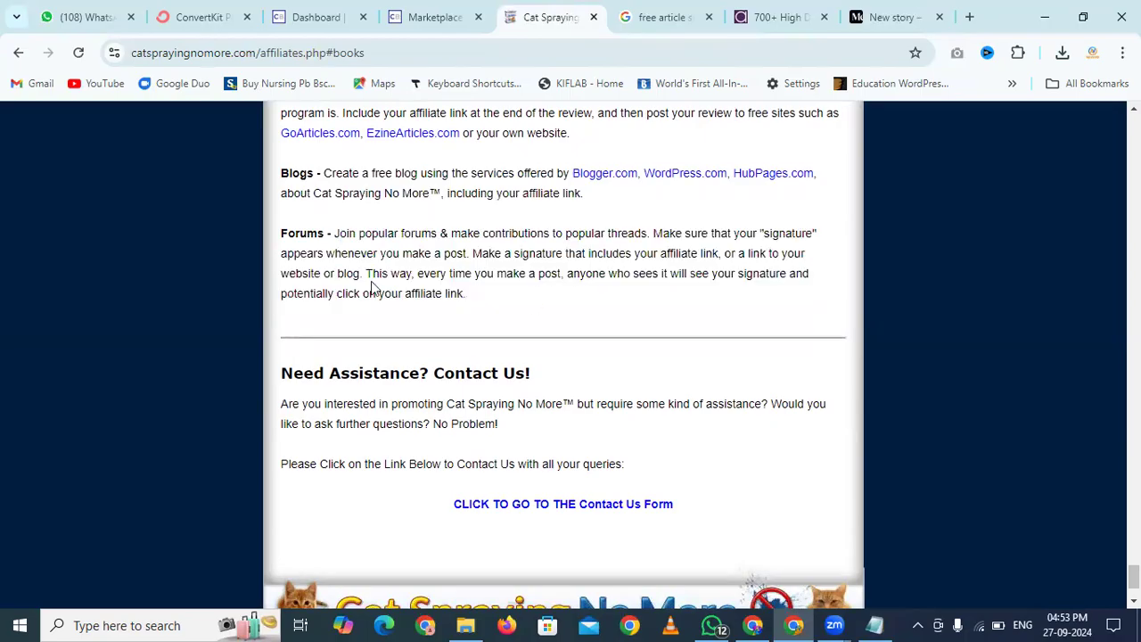
pyautogui.scroll(-2, 374, 288)
pyautogui.scroll(2, 258, 226)
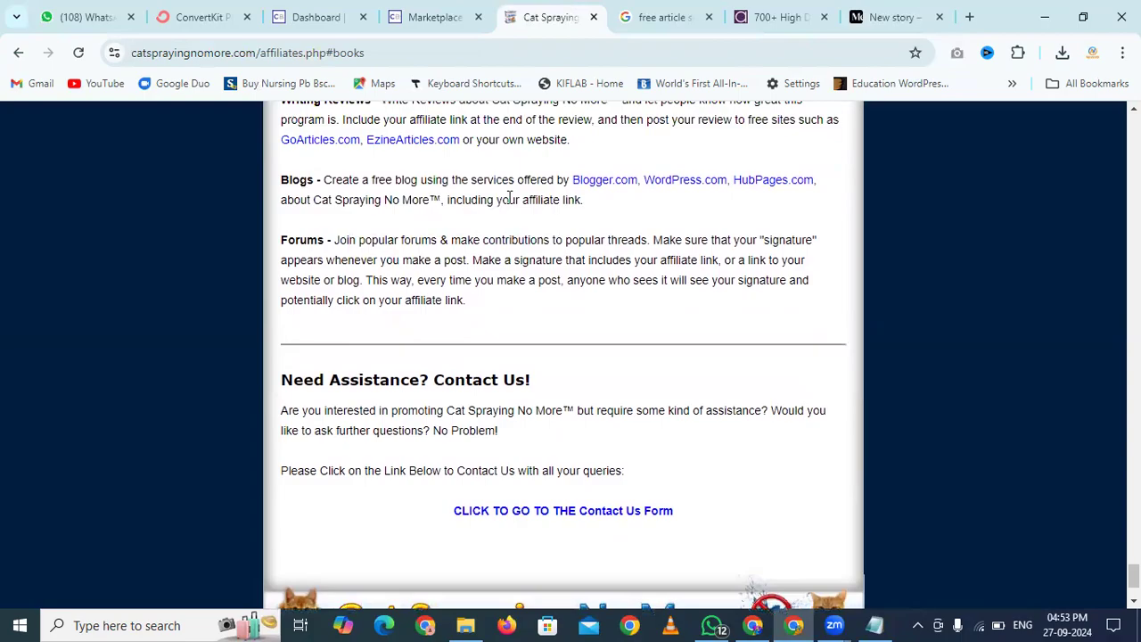
pyautogui.scroll(3, 357, 257)
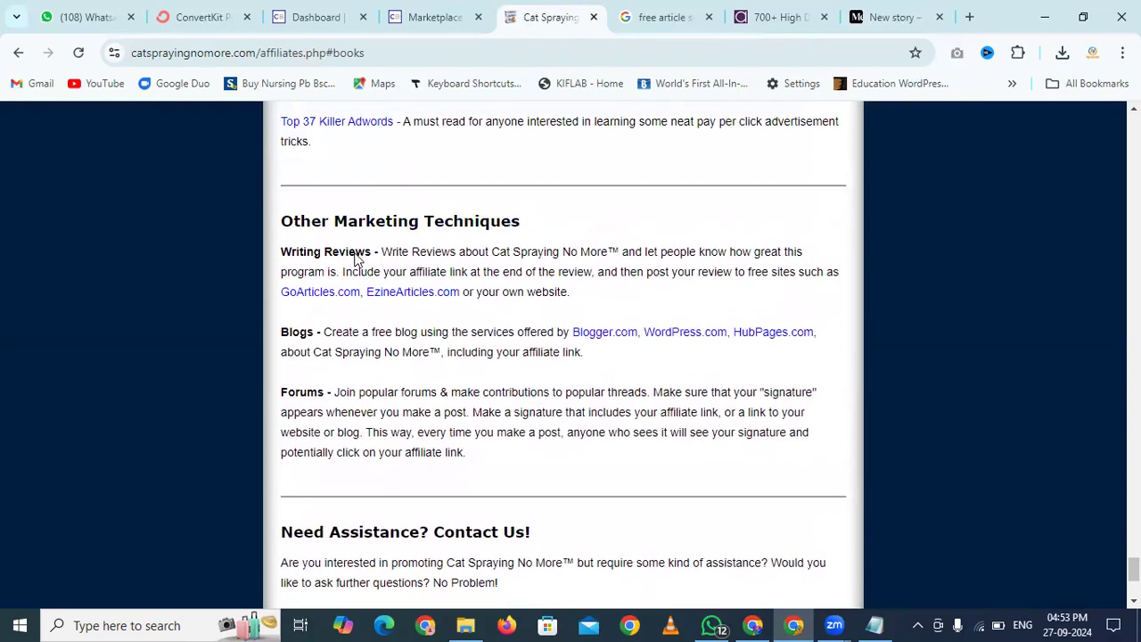
# Jump to Email Marketing from the contents and open Broadcast Template 1 under Email Templates
pyautogui.scroll(20, 354, 257)
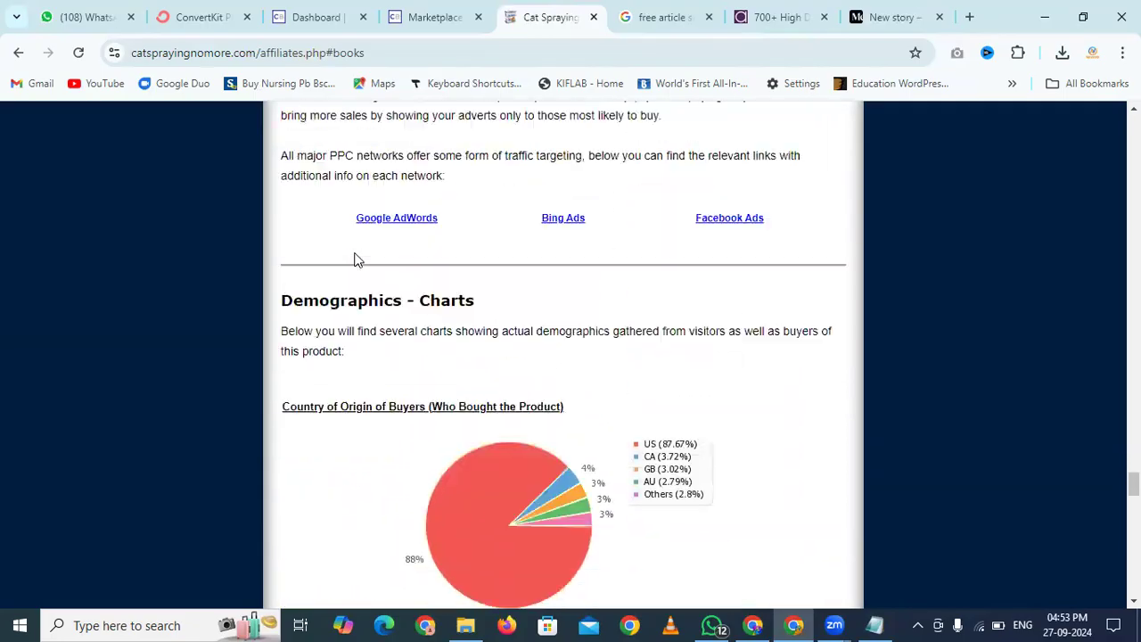
pyautogui.scroll(20, 354, 257)
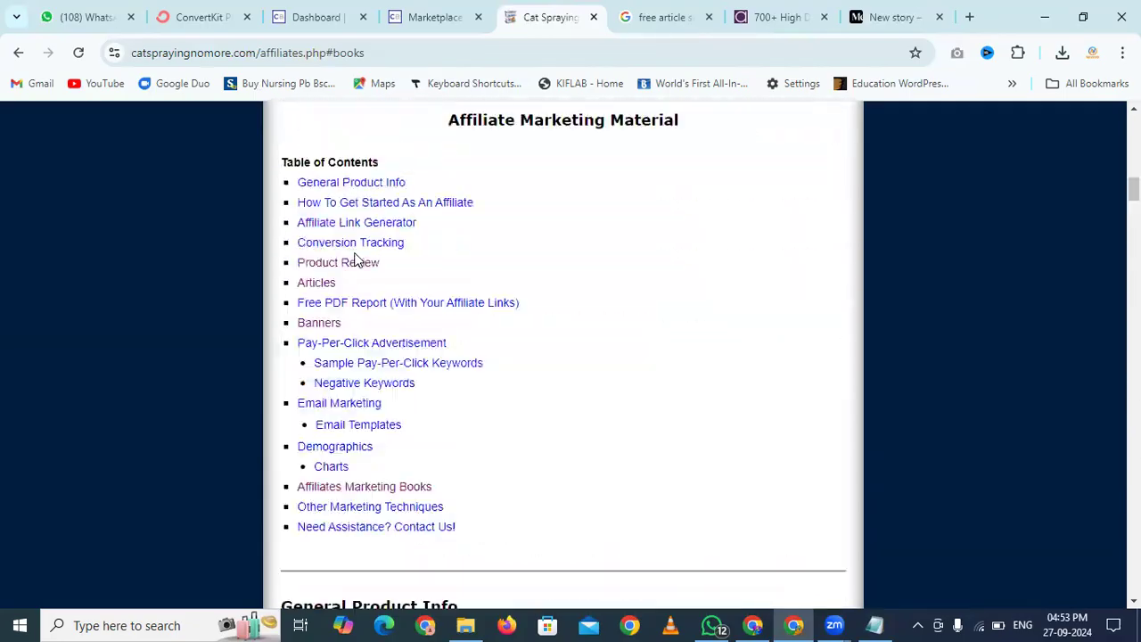
pyautogui.scroll(-10, 355, 257)
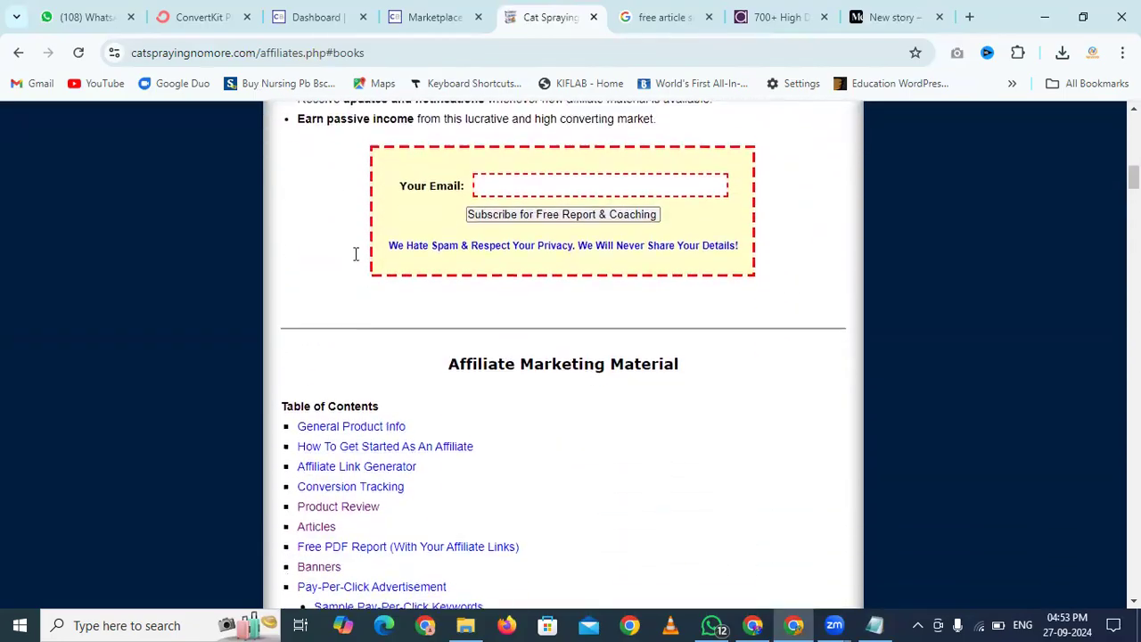
pyautogui.scroll(-1, 355, 257)
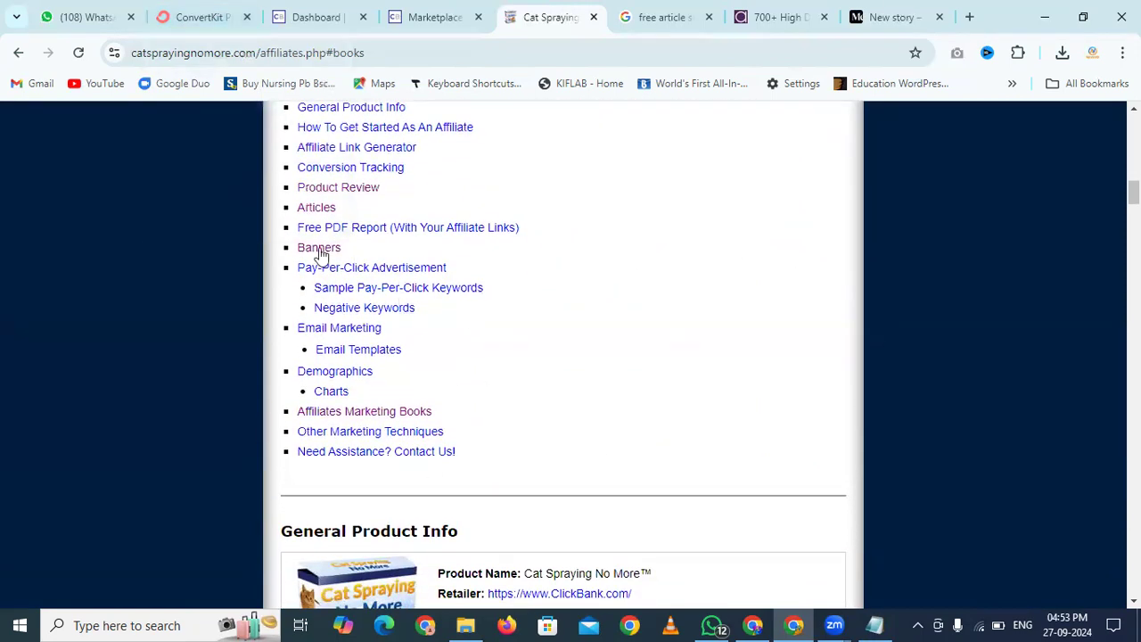
pyautogui.click(347, 330)
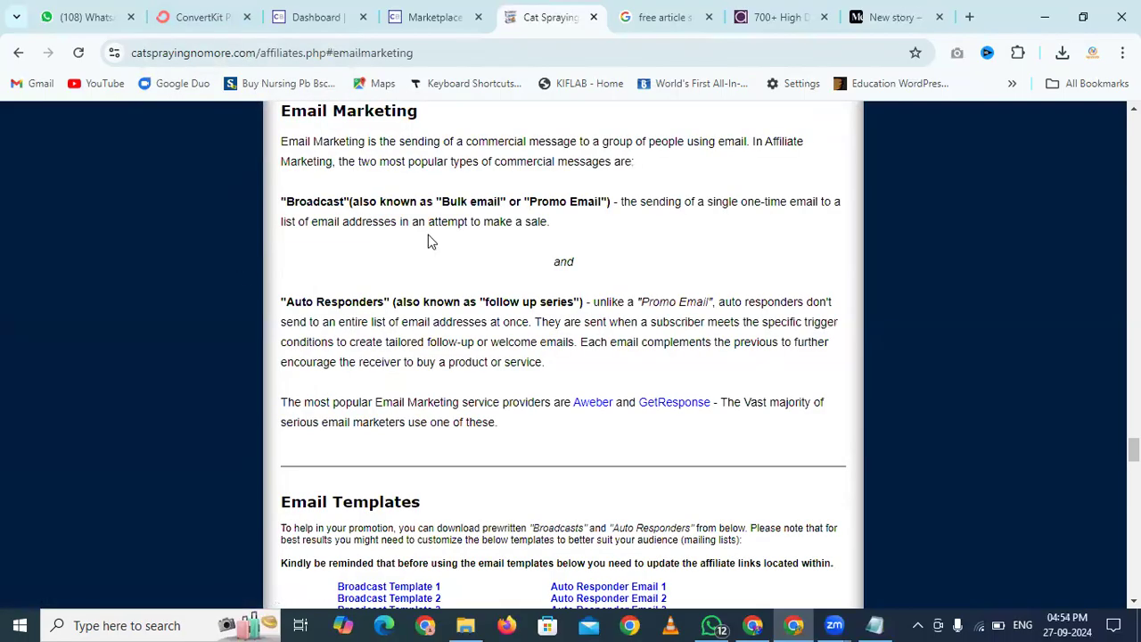
pyautogui.moveTo(516, 200); pyautogui.dragTo(378, 202)
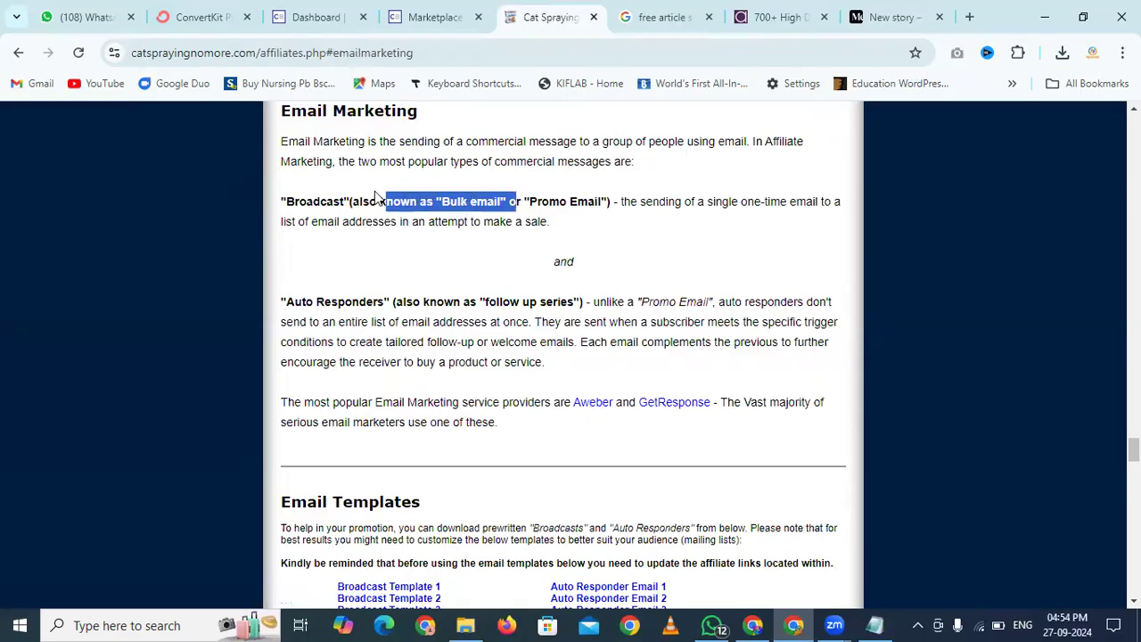
pyautogui.click(406, 289)
pyautogui.scroll(-3, 406, 289)
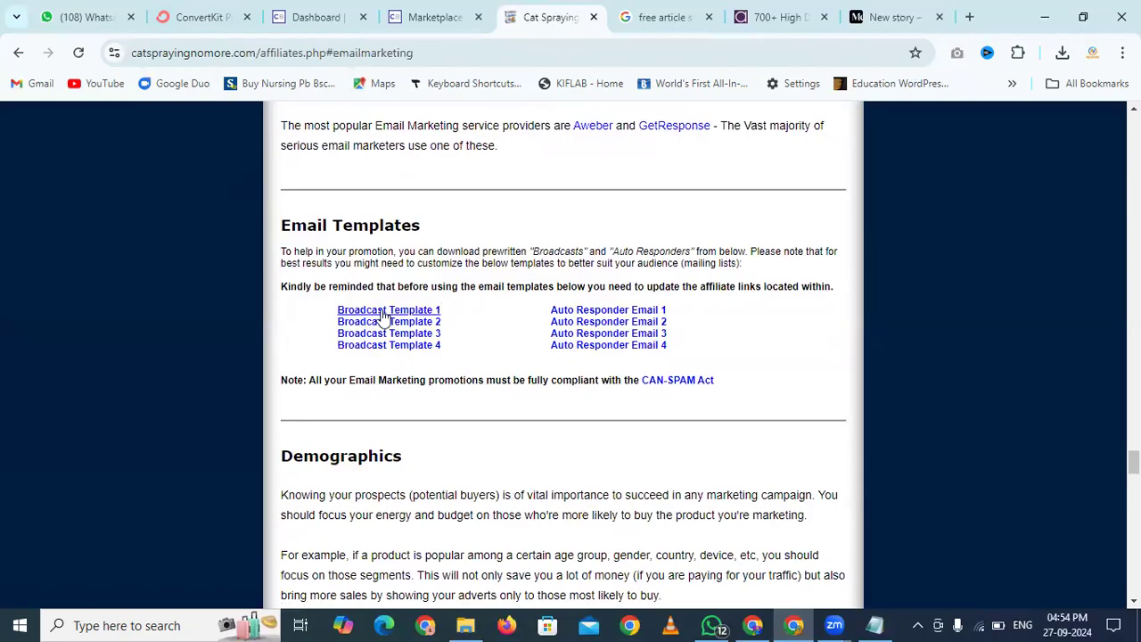
pyautogui.click(383, 311)
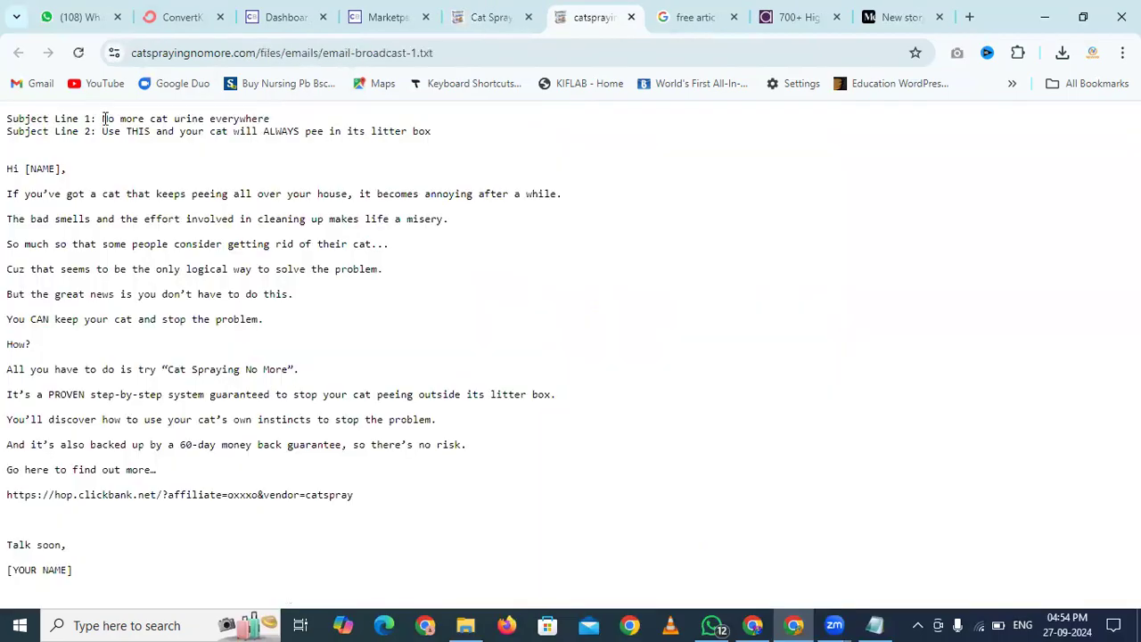
pyautogui.moveTo(102, 131); pyautogui.dragTo(451, 137)
pyautogui.click(455, 134)
pyautogui.moveTo(9, 285); pyautogui.dragTo(24, 507)
pyautogui.click(25, 508)
pyautogui.moveTo(7, 494); pyautogui.dragTo(312, 508)
pyautogui.click(374, 512)
# Review ConvertKit's Newsletter, Creator and Pro plans, noting the free plan's 10,000-subscriber limit
pyautogui.click(177, 11)
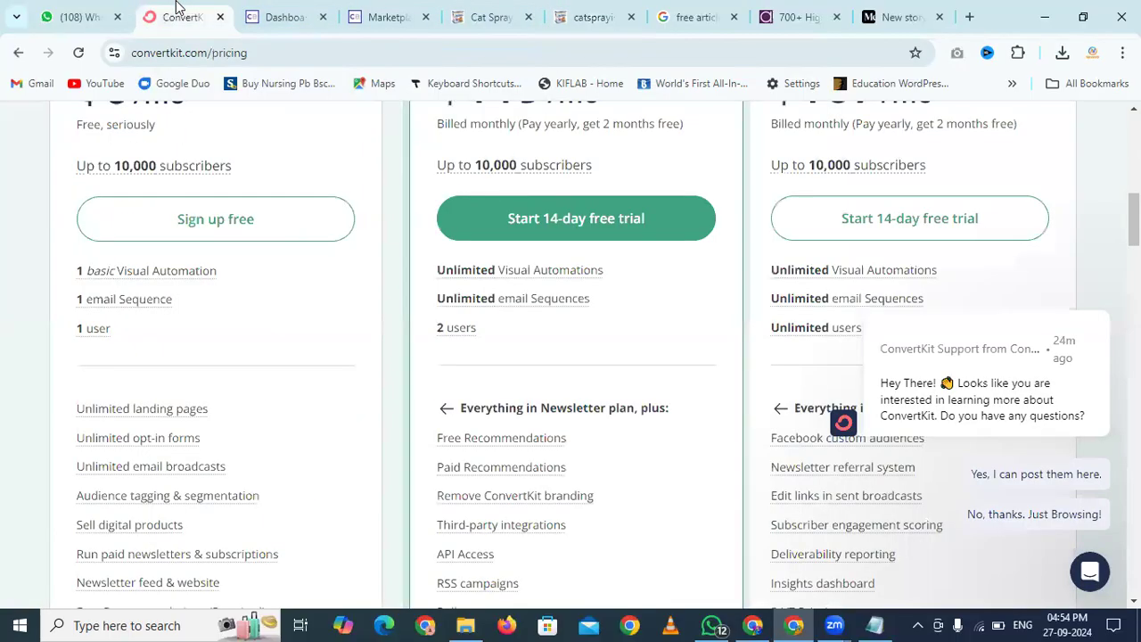
pyautogui.scroll(5, 1, 191)
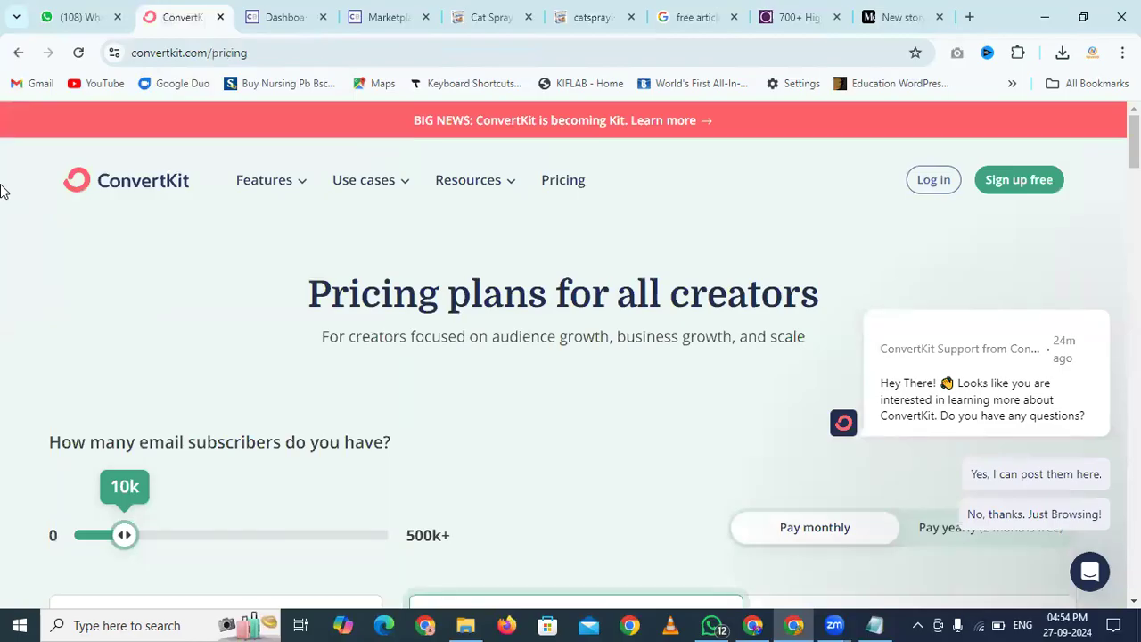
pyautogui.scroll(-5, 3, 190)
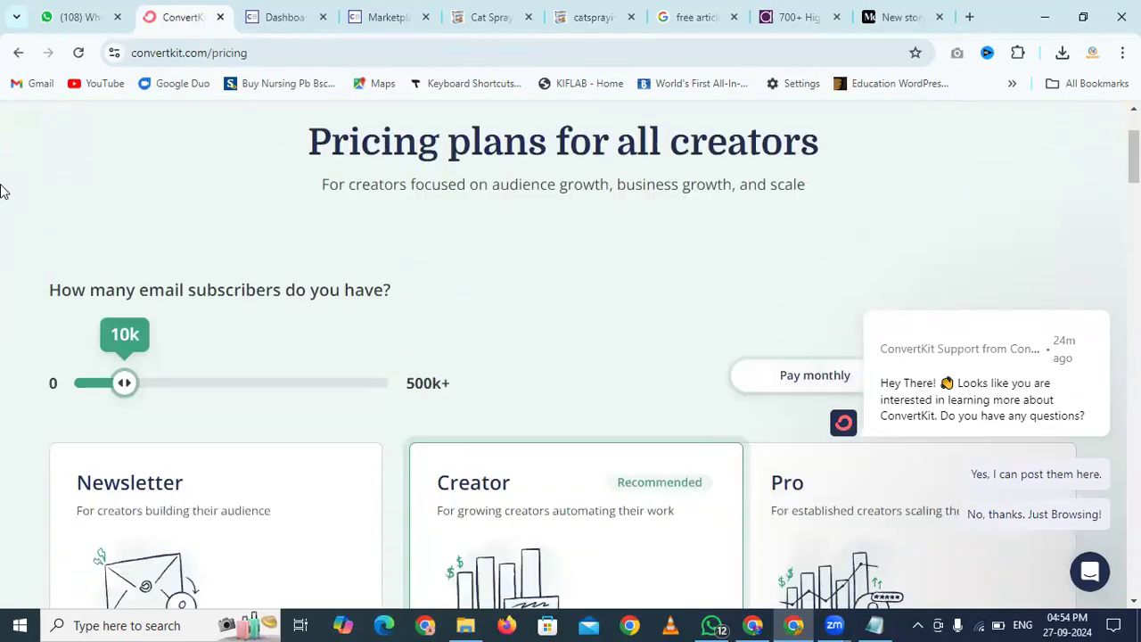
pyautogui.scroll(-1, 175, 308)
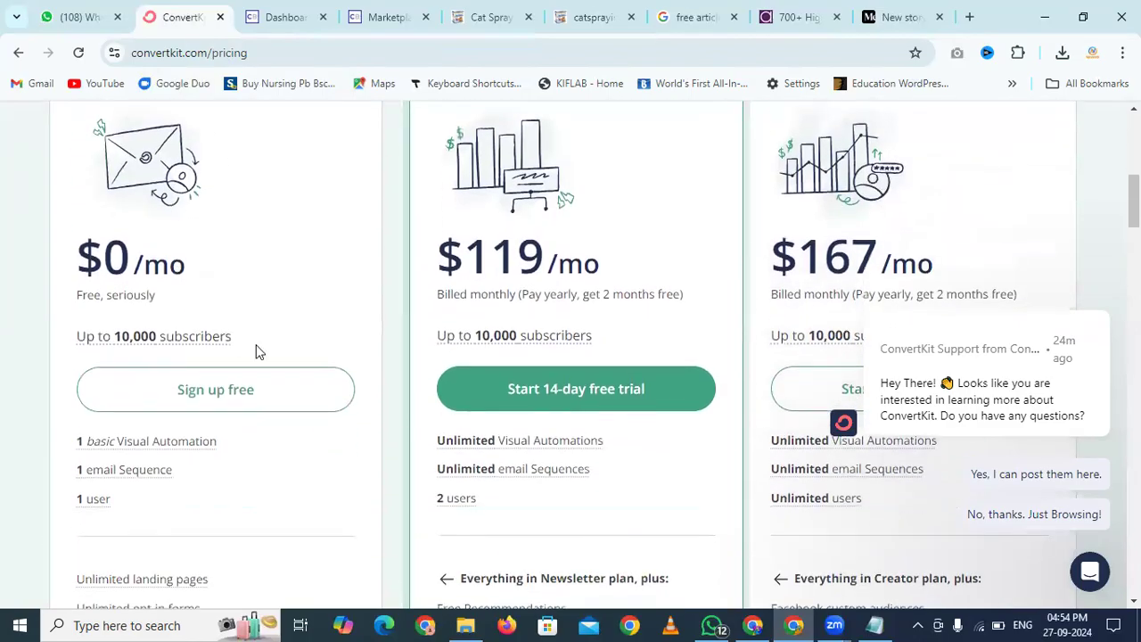
pyautogui.moveTo(214, 336)
pyautogui.moveTo(237, 336); pyautogui.dragTo(75, 339)
pyautogui.click(57, 349)
pyautogui.scroll(-2, 58, 349)
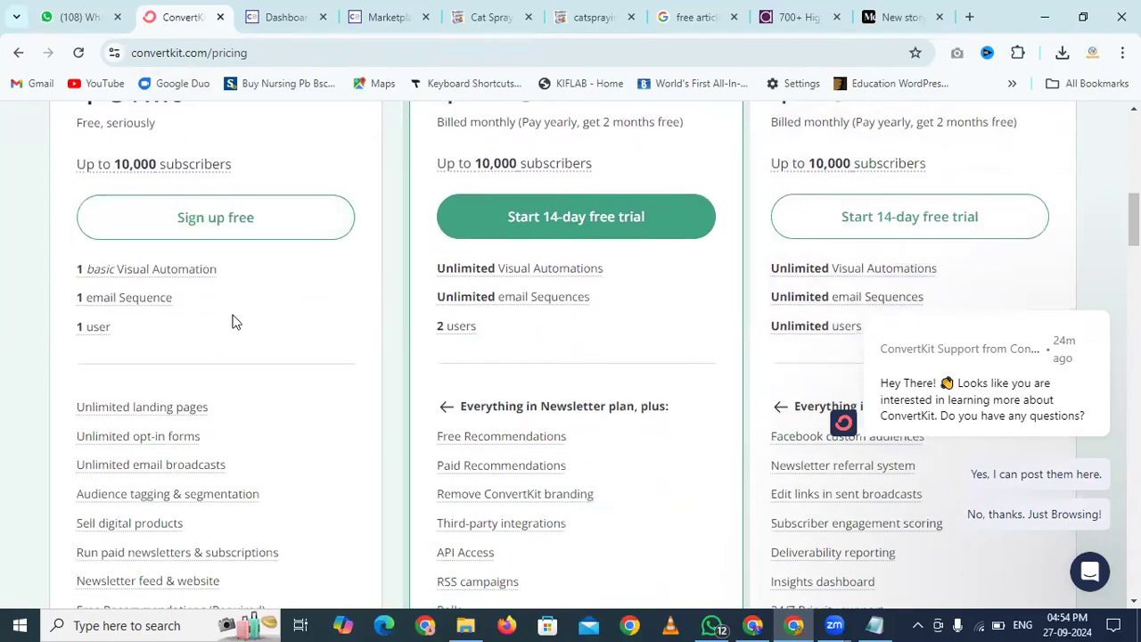
pyautogui.scroll(-4, 226, 360)
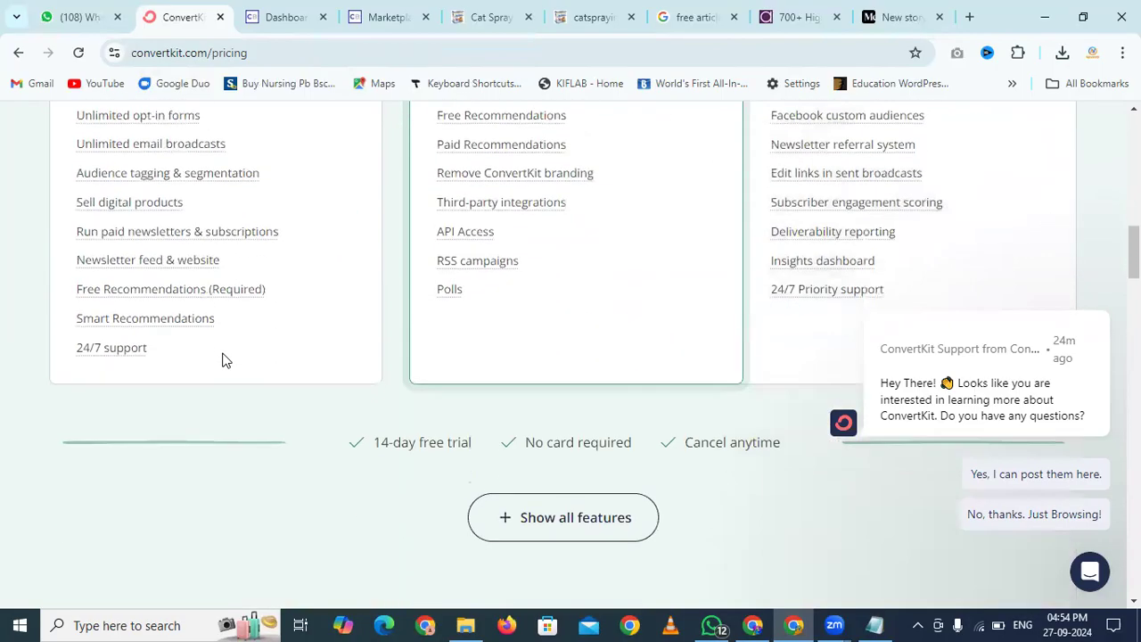
pyautogui.scroll(4, 223, 359)
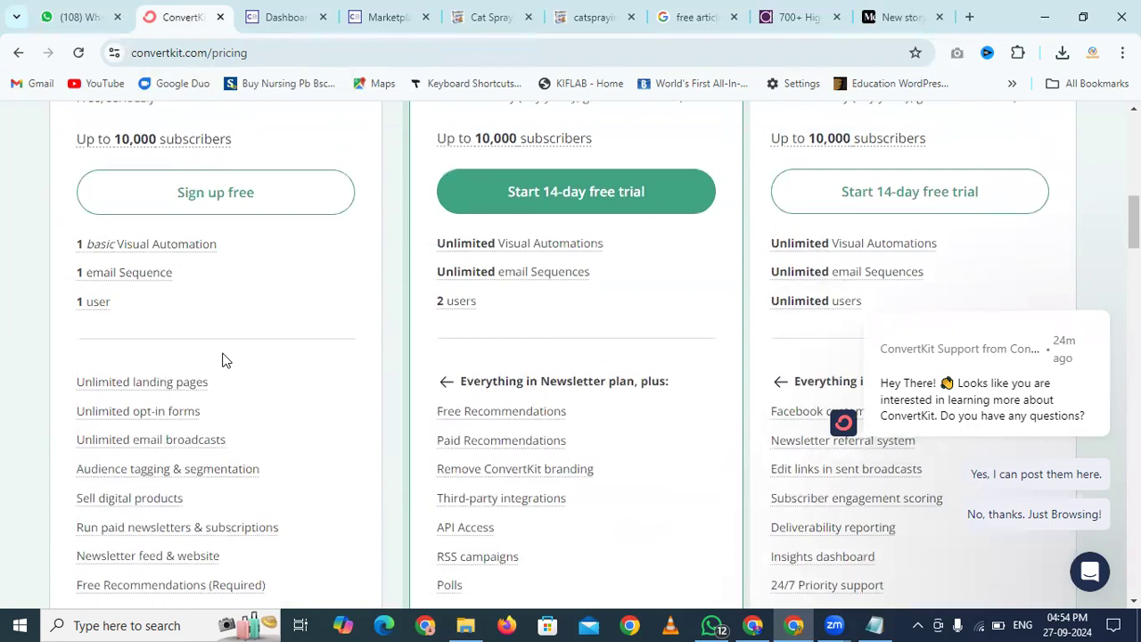
pyautogui.scroll(2, 288, 365)
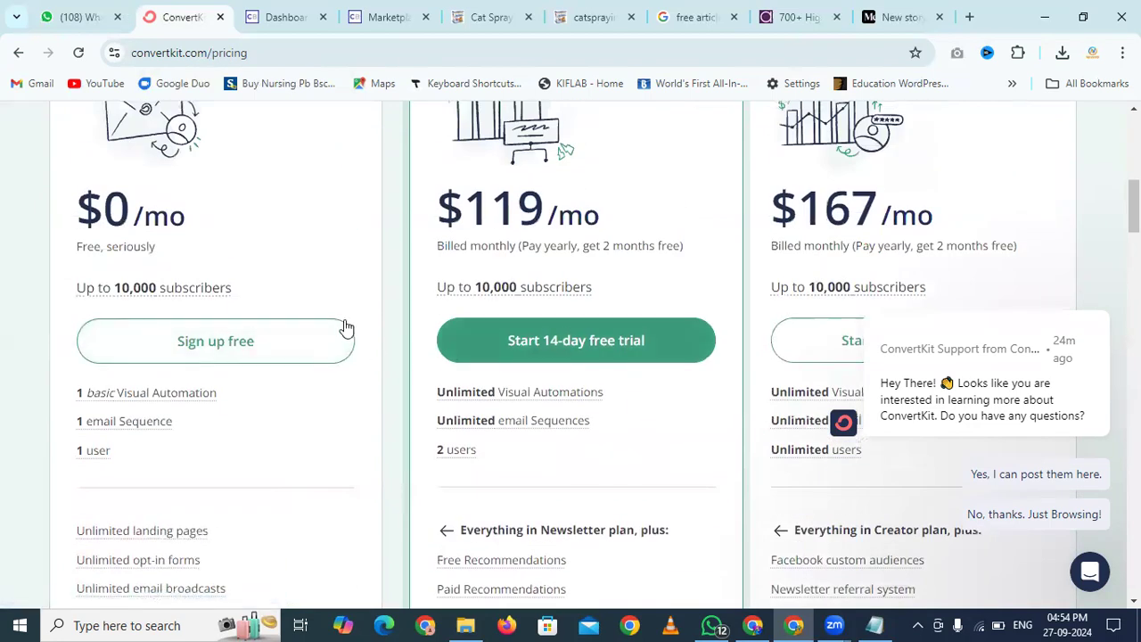
pyautogui.scroll(6, 346, 328)
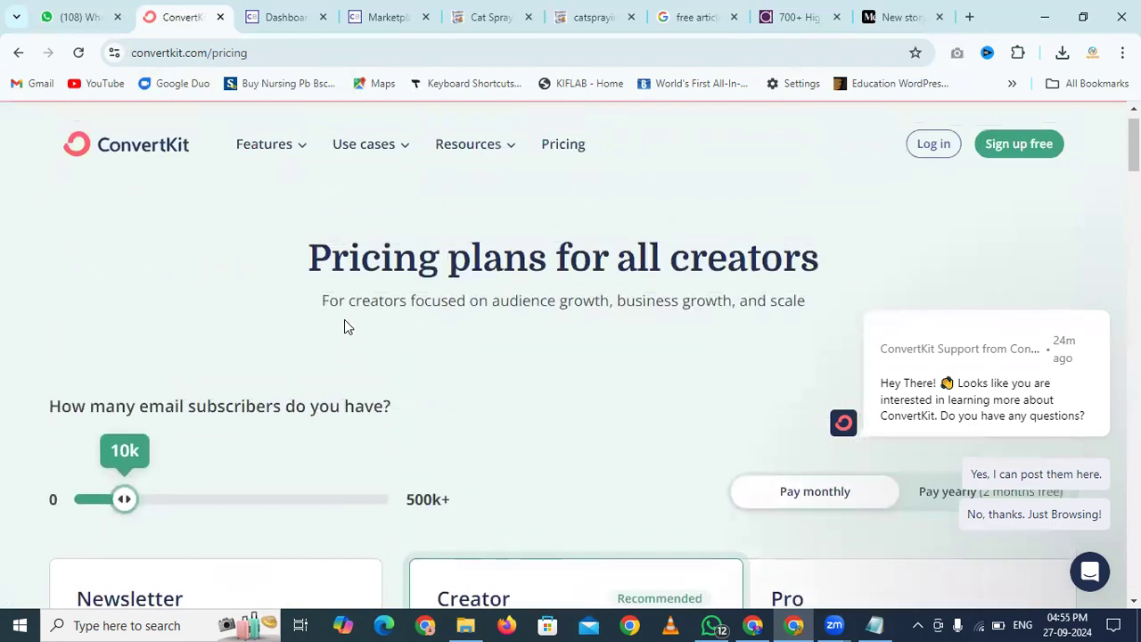
pyautogui.scroll(1, 344, 323)
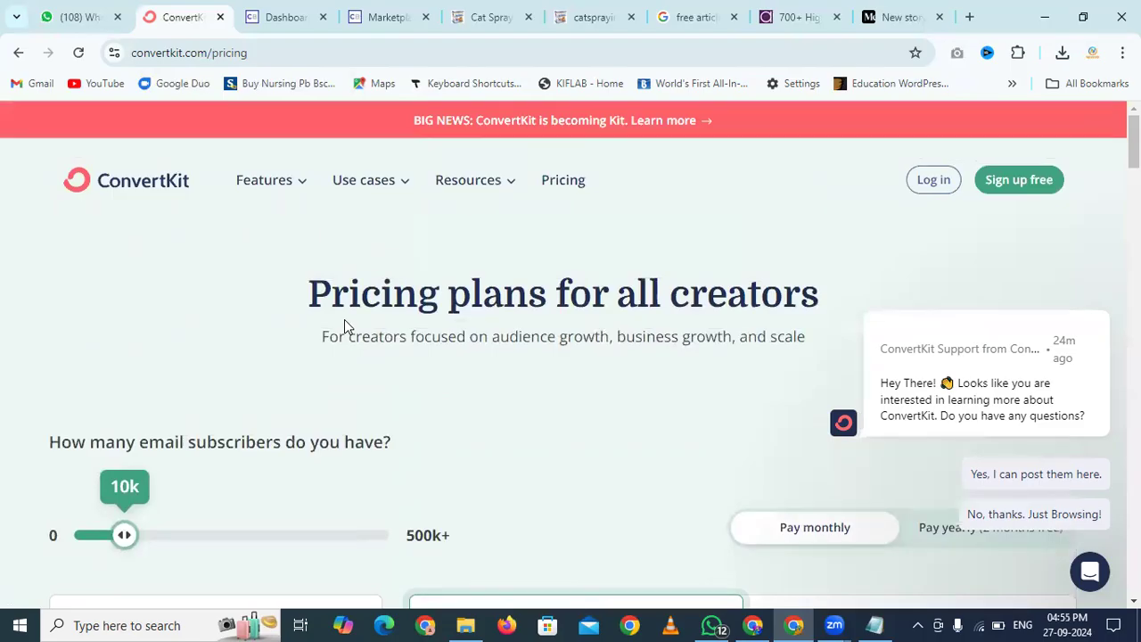
# Search Google for 'mailchimp' in a new tab and open the Mailchimp website
pyautogui.click(970, 17)
pyautogui.write('mailchi')
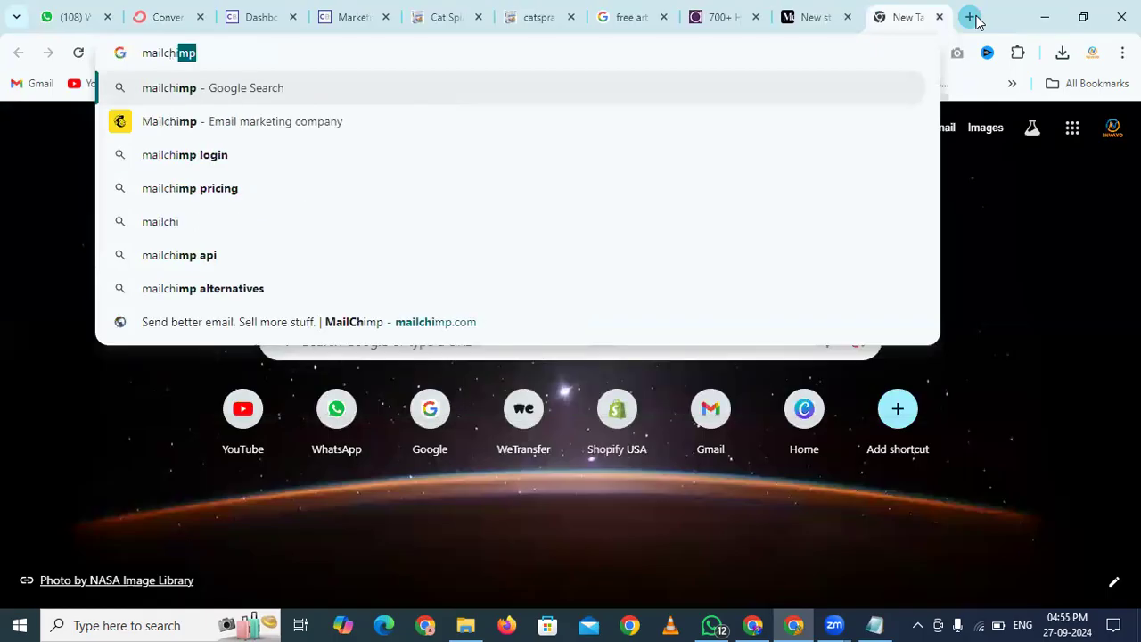
pyautogui.write('mp')
pyautogui.press('Return')
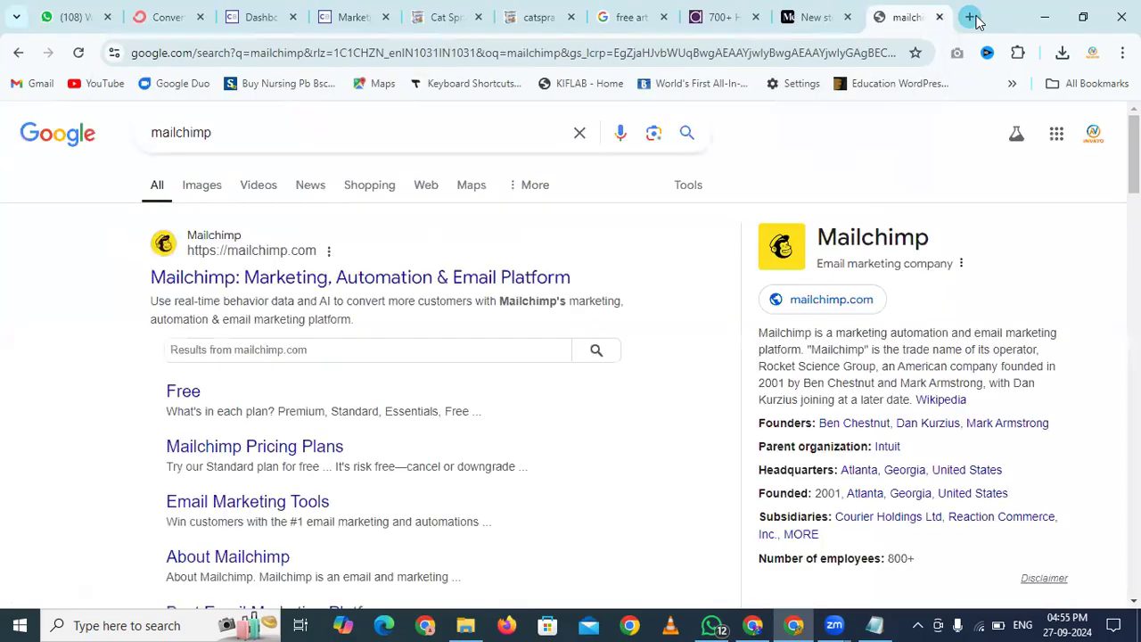
pyautogui.click(391, 285)
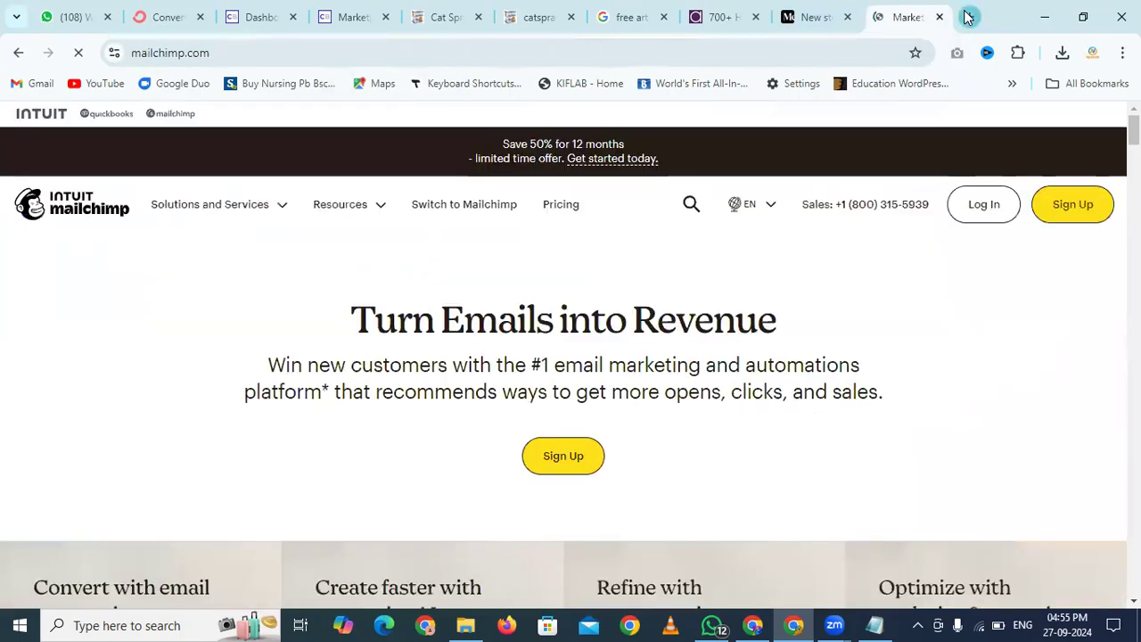
# Search Google for 'sendinblue' in another new tab
pyautogui.click(969, 17)
pyautogui.write('sendinblue')
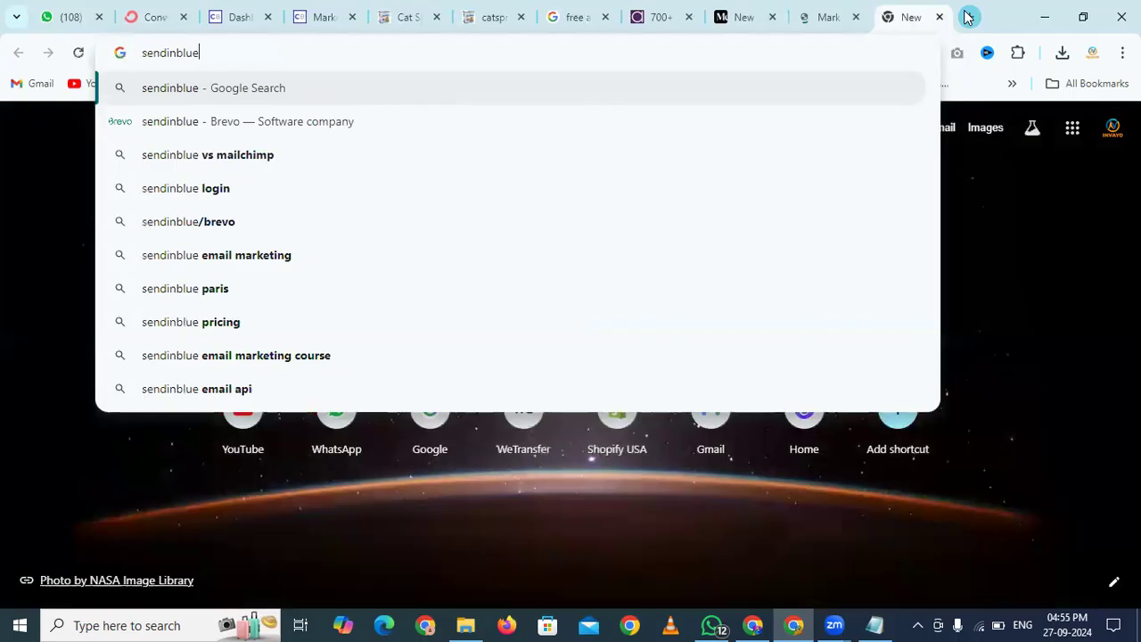
pyautogui.press('Return')
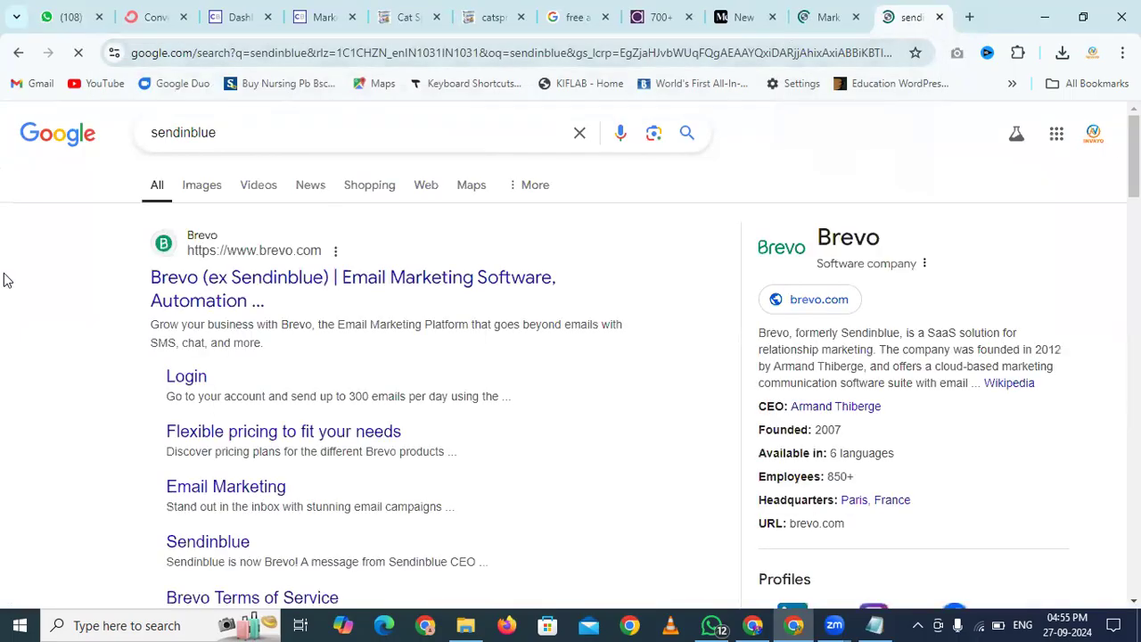
pyautogui.scroll(-3, 7, 280)
pyautogui.scroll(3, 7, 280)
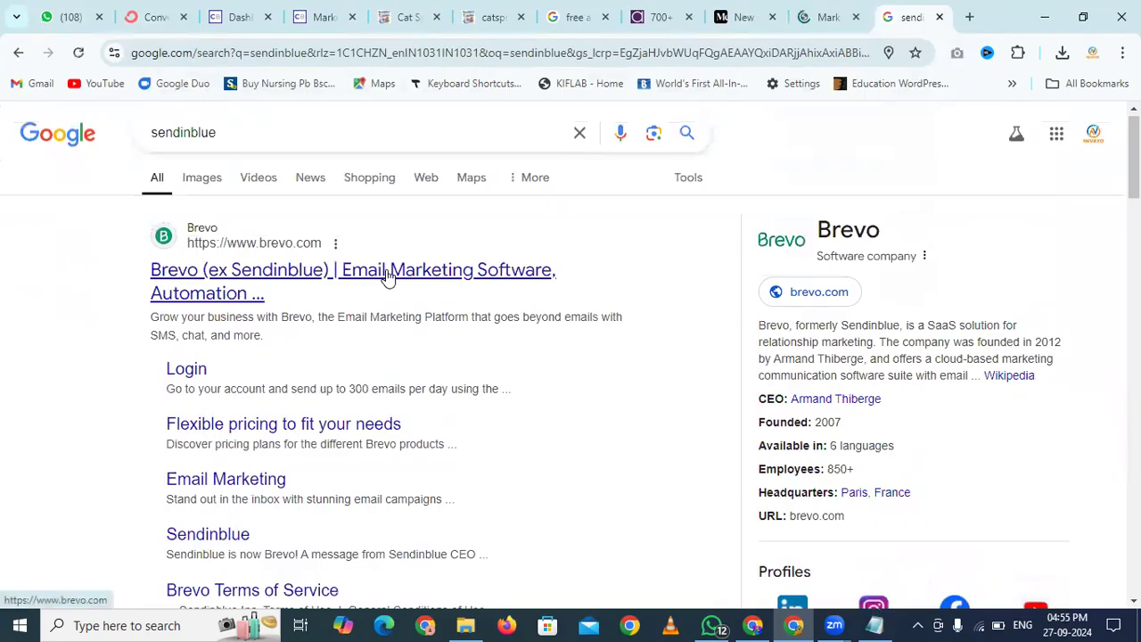
# Open Brevo's pricing page and review the plans, noting the Free plan's 300 emails/day limit
pyautogui.click(386, 277)
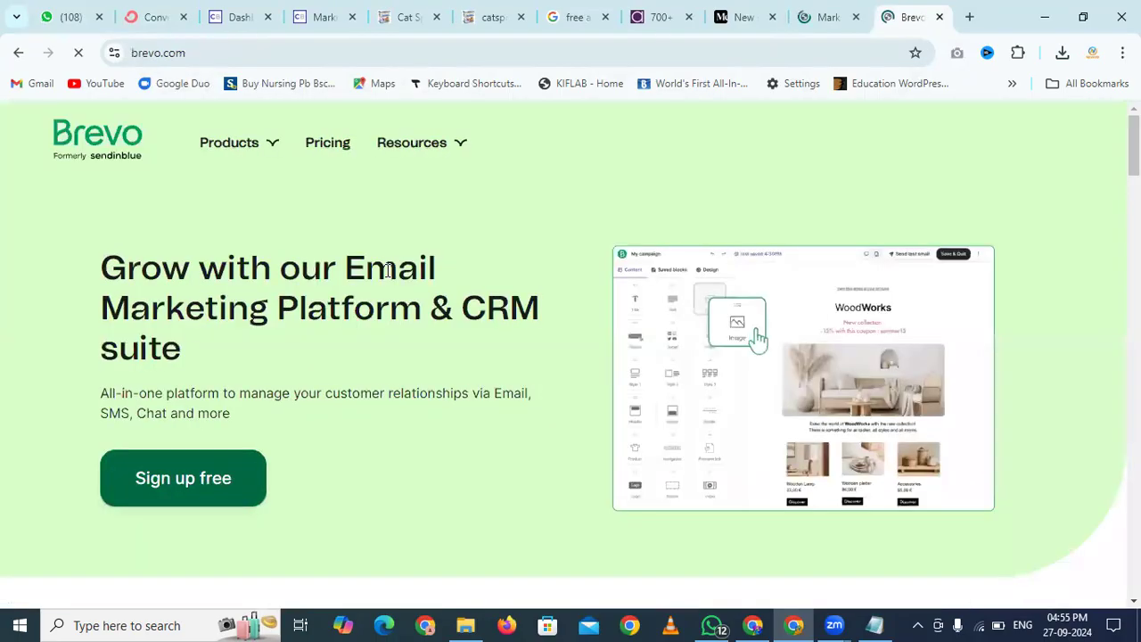
pyautogui.scroll(-1, 107, 377)
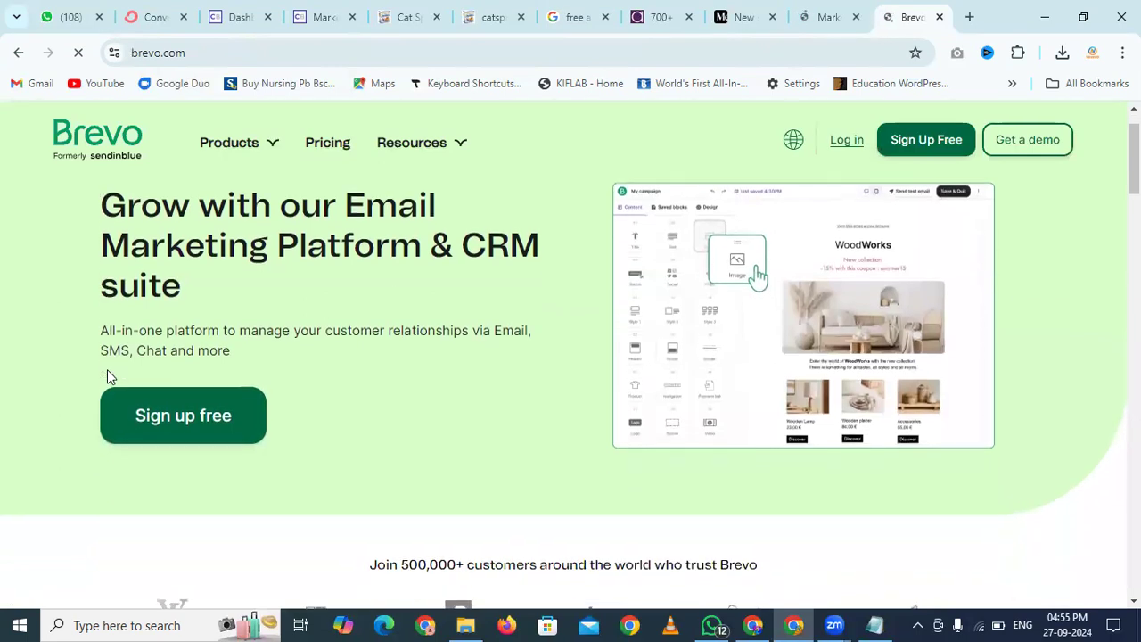
pyautogui.click(332, 144)
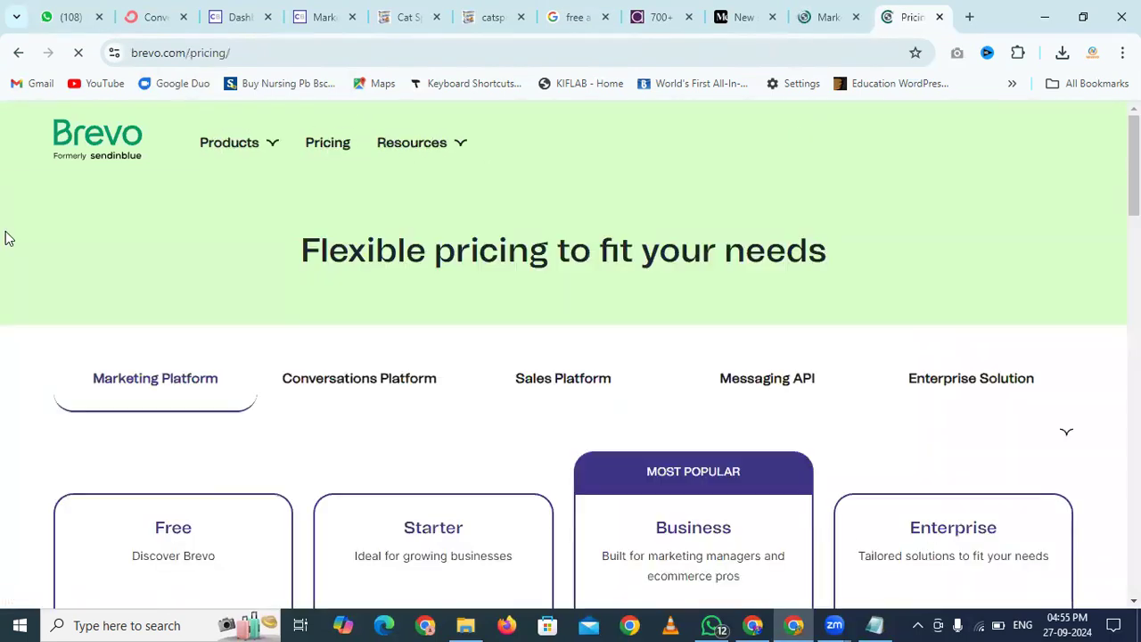
pyautogui.scroll(-5, 7, 238)
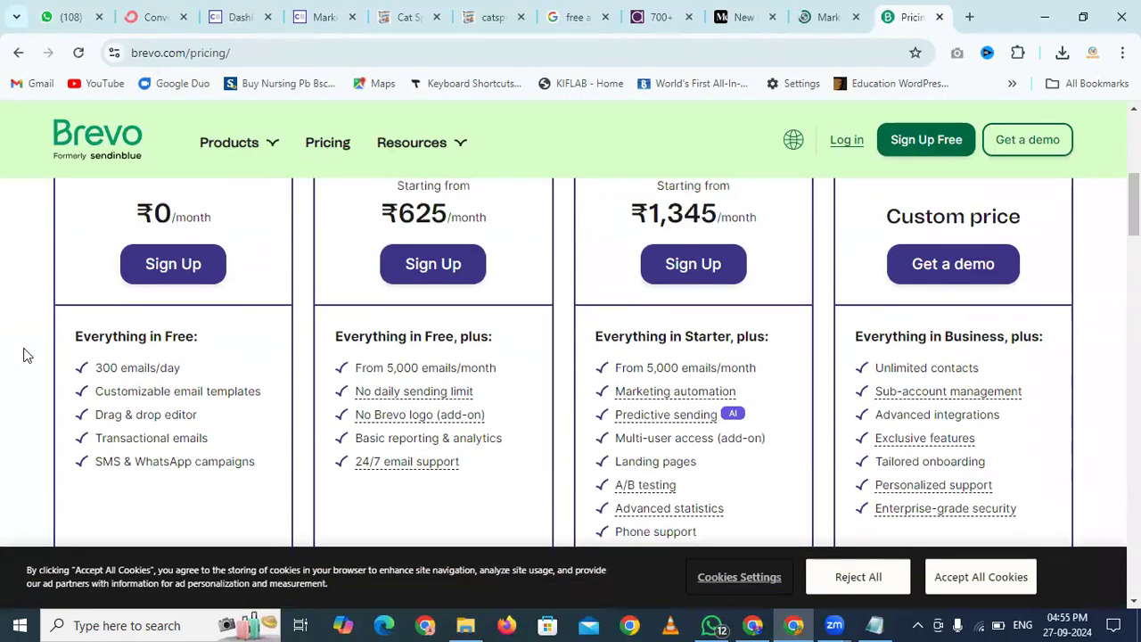
pyautogui.scroll(2, 23, 354)
pyautogui.scroll(-3, 23, 354)
pyautogui.moveTo(100, 283); pyautogui.dragTo(194, 285)
pyautogui.click(195, 286)
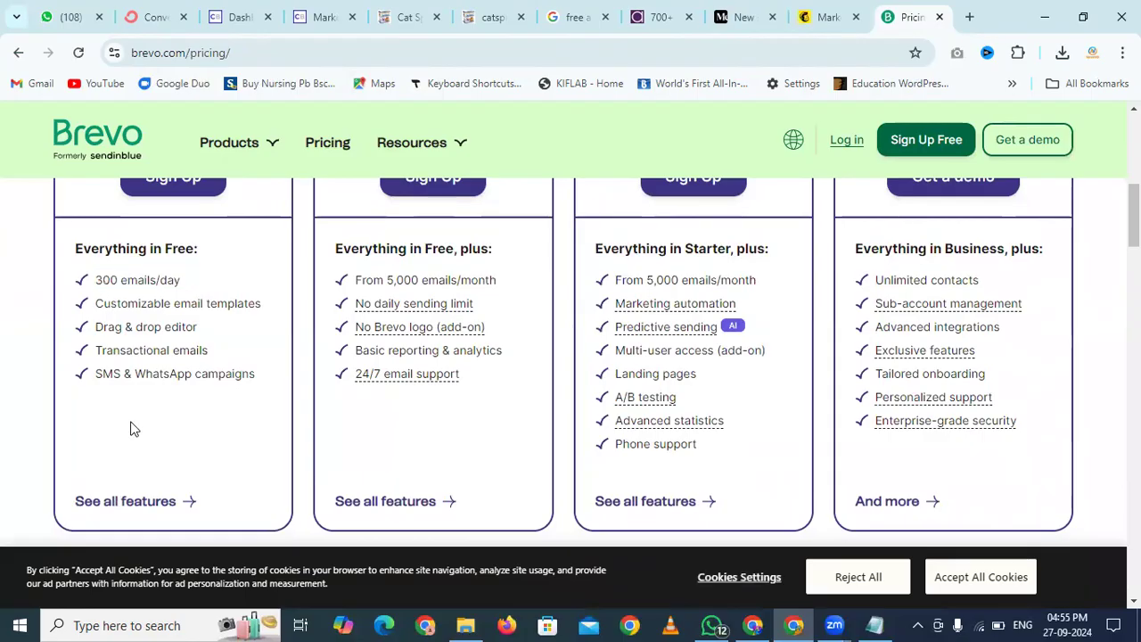
pyautogui.scroll(-5, 120, 346)
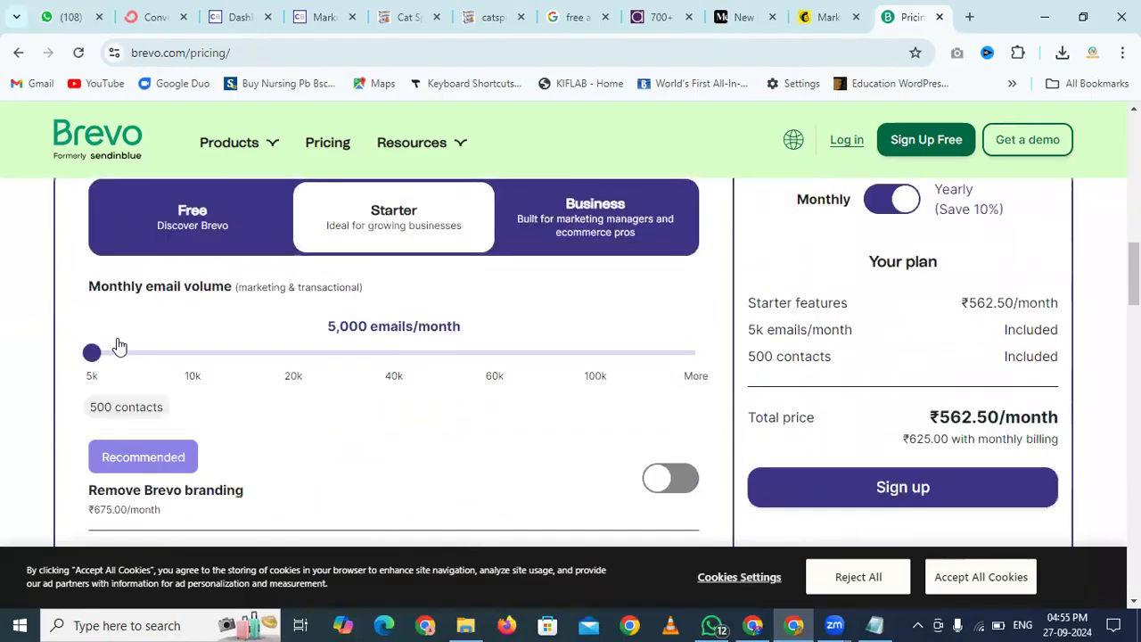
pyautogui.scroll(7, 115, 344)
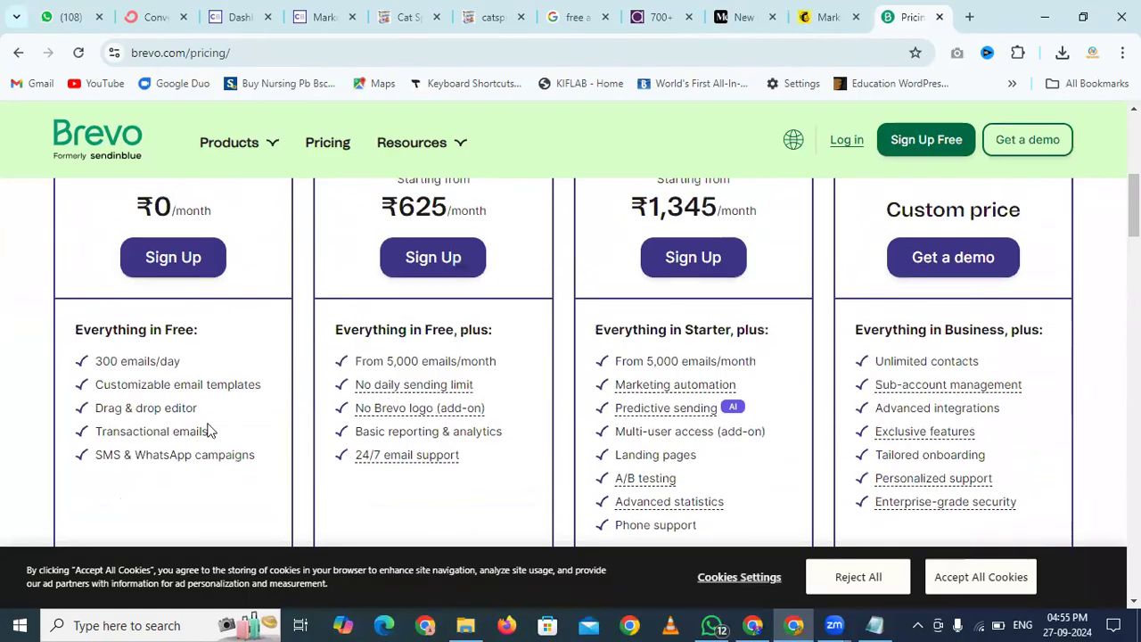
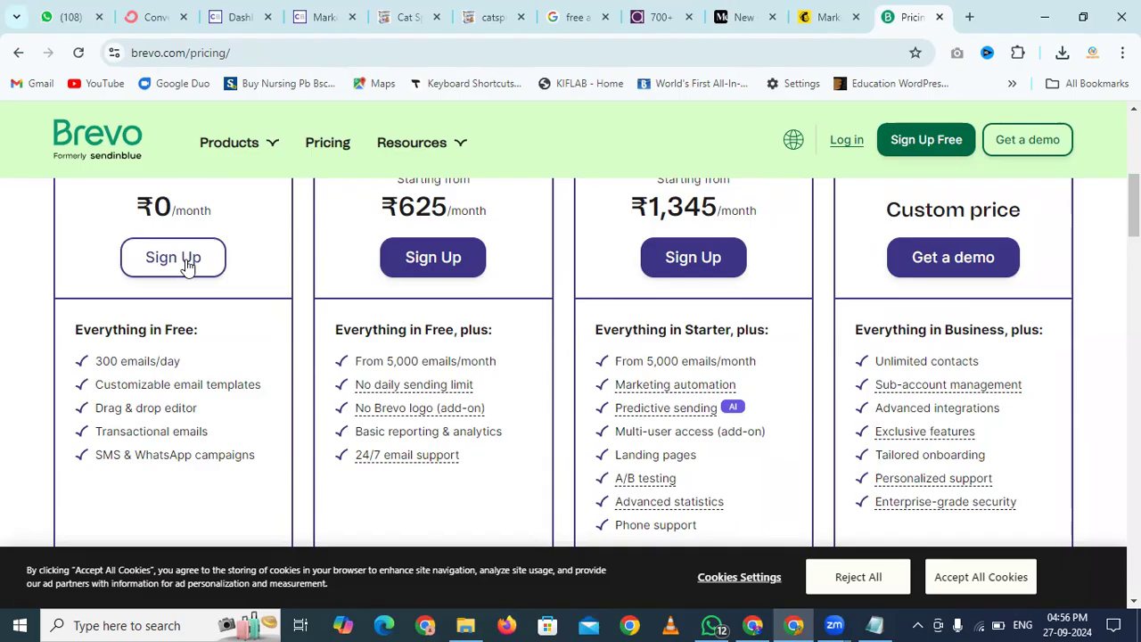
# Go to the ConvertKit pricing page and start the 'Sign up free' account creation
pyautogui.click(153, 14)
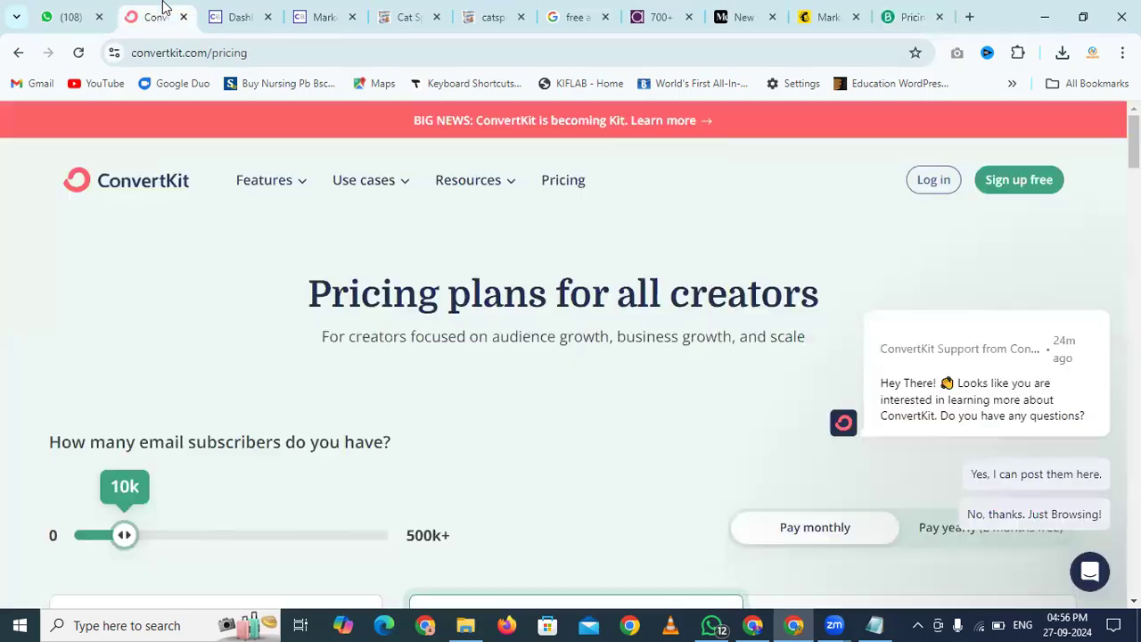
pyautogui.click(1020, 179)
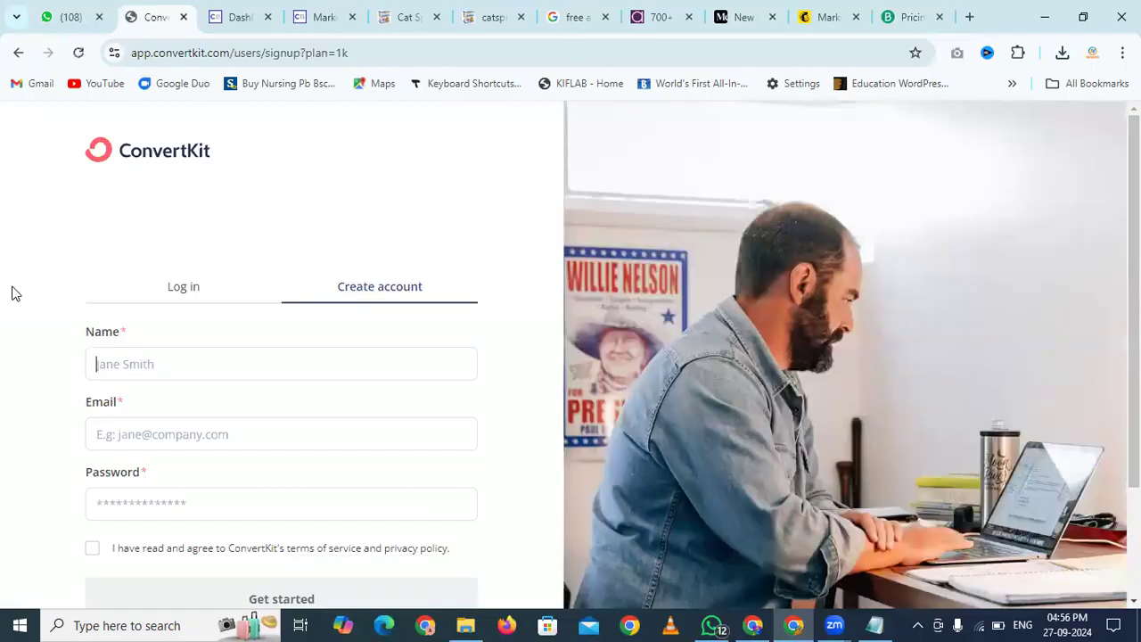
# Fill the sign-up form with a name, email address and password, accept the terms, and submit
pyautogui.scroll(-2, 11, 294)
pyautogui.write('Srikanth')
pyautogui.press('Tab')
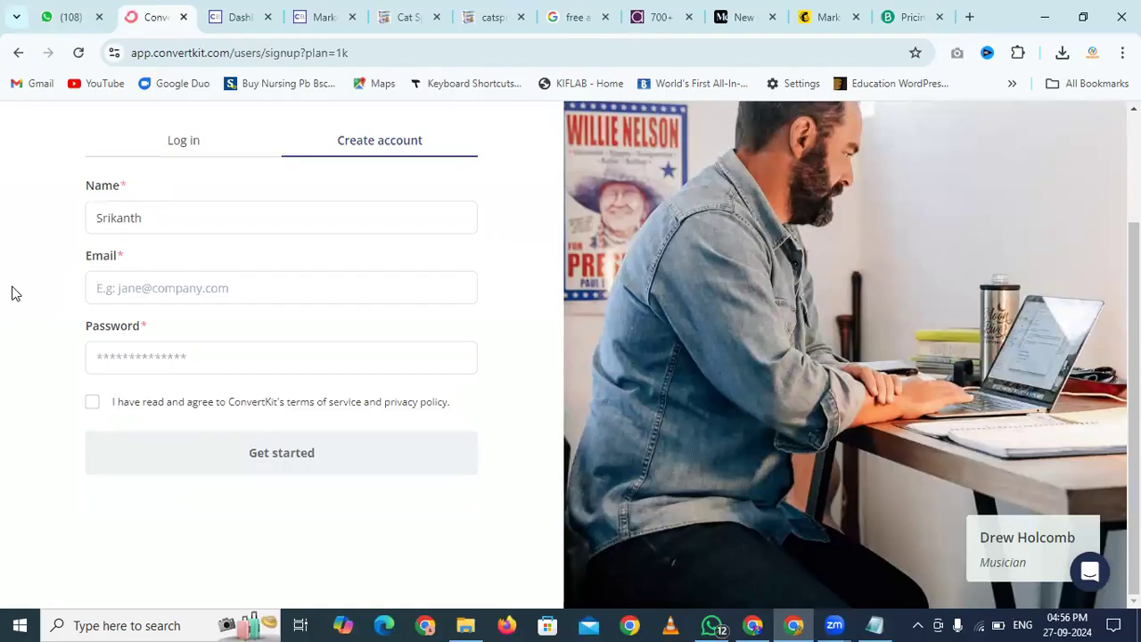
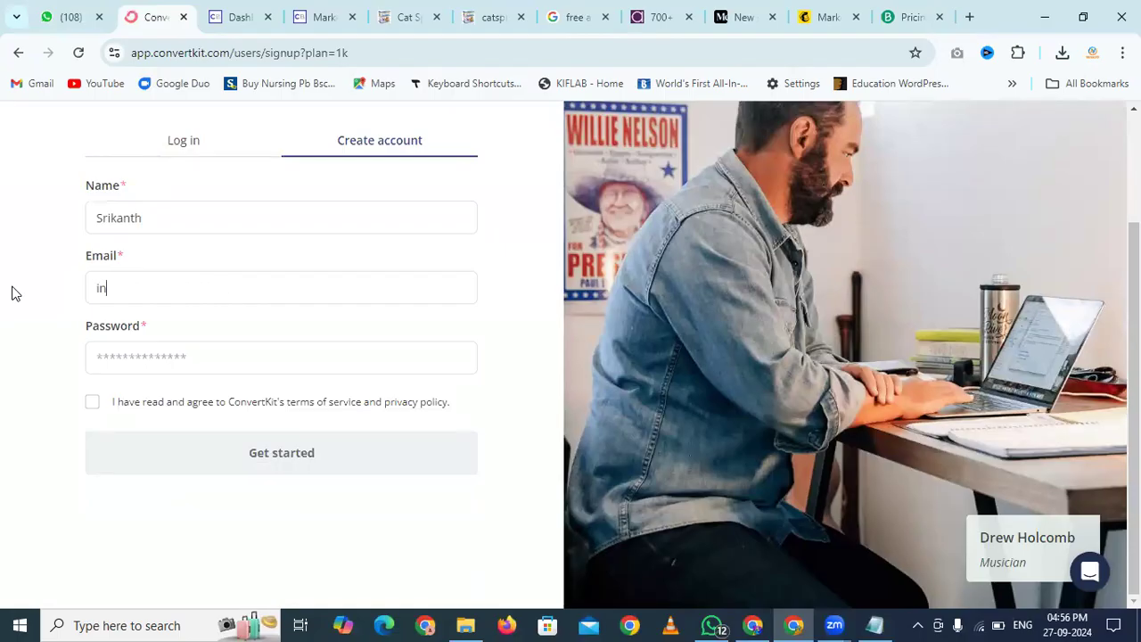
pyautogui.press('Tab')
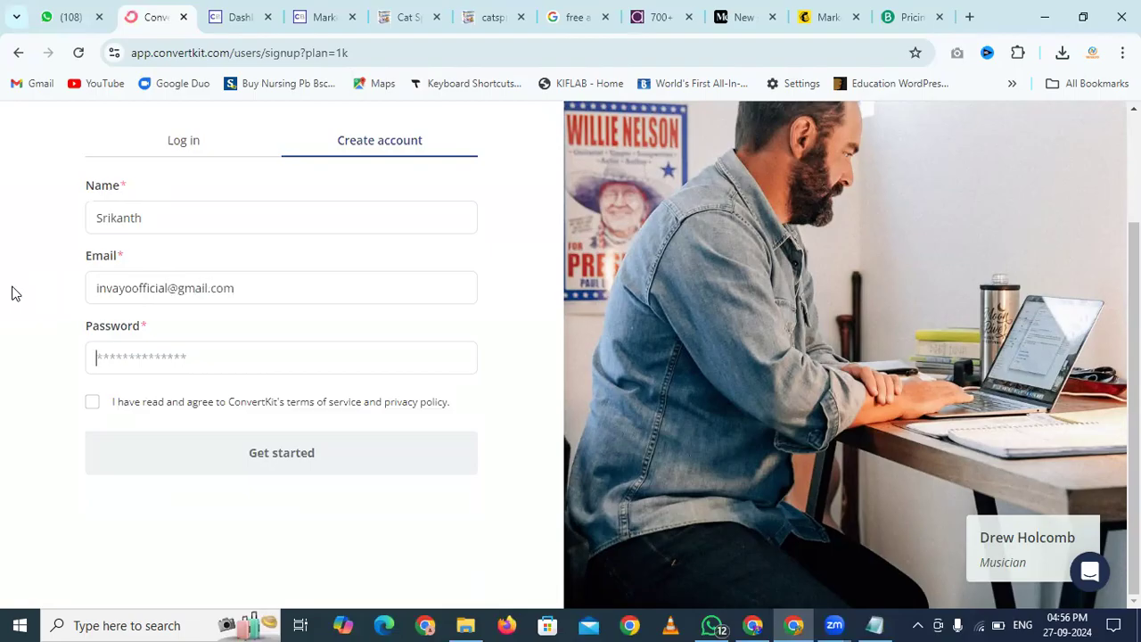
pyautogui.write('*************')
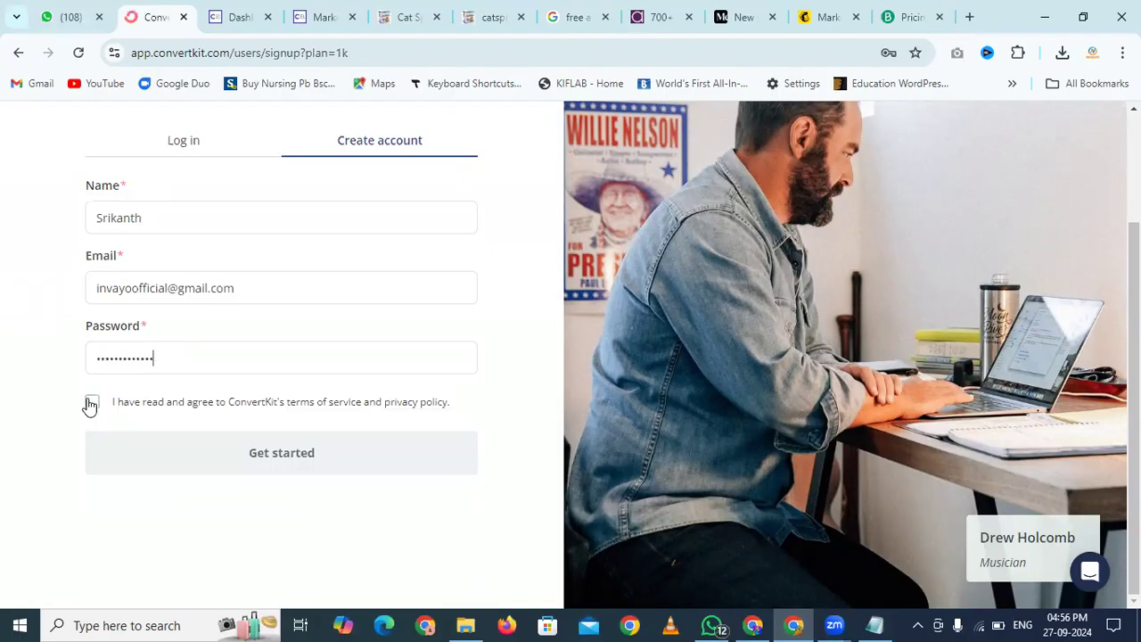
pyautogui.click(91, 403)
pyautogui.click(208, 443)
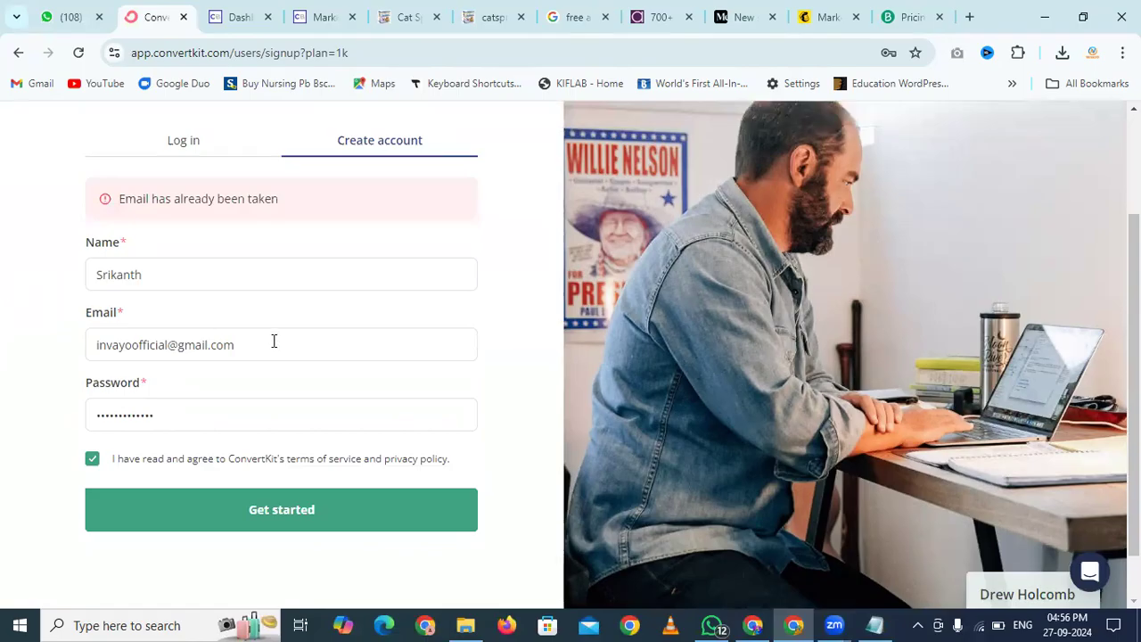
# Replace the rejected email with different addresses and resubmit until the account is accepted
pyautogui.moveTo(274, 340); pyautogui.dragTo(2, 371)
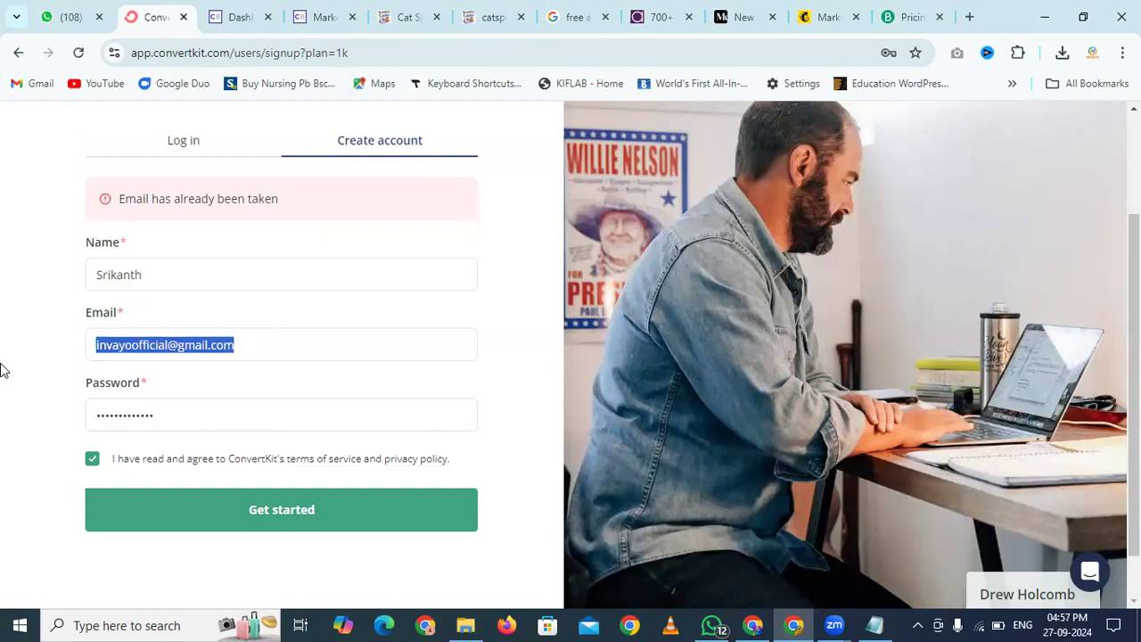
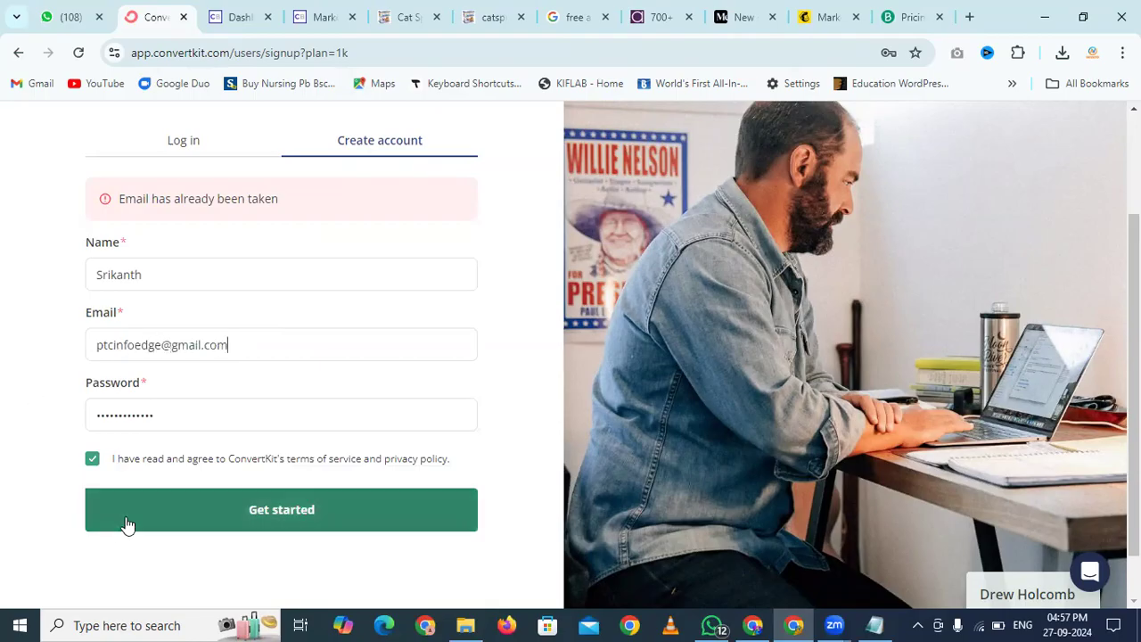
pyautogui.click(199, 502)
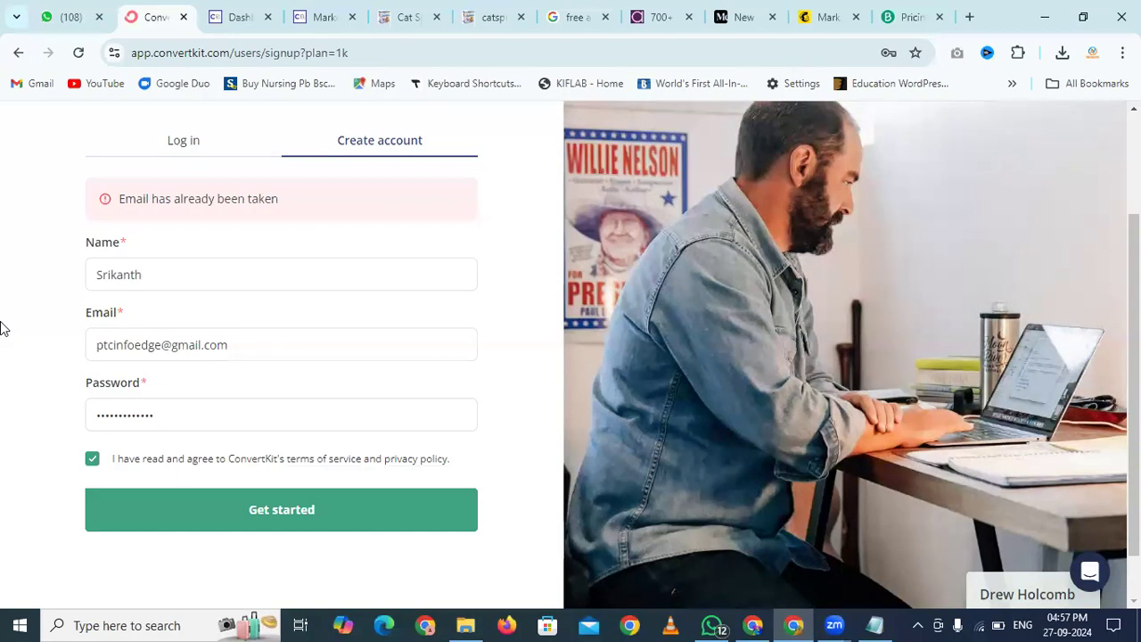
pyautogui.tripleClick(114, 336)
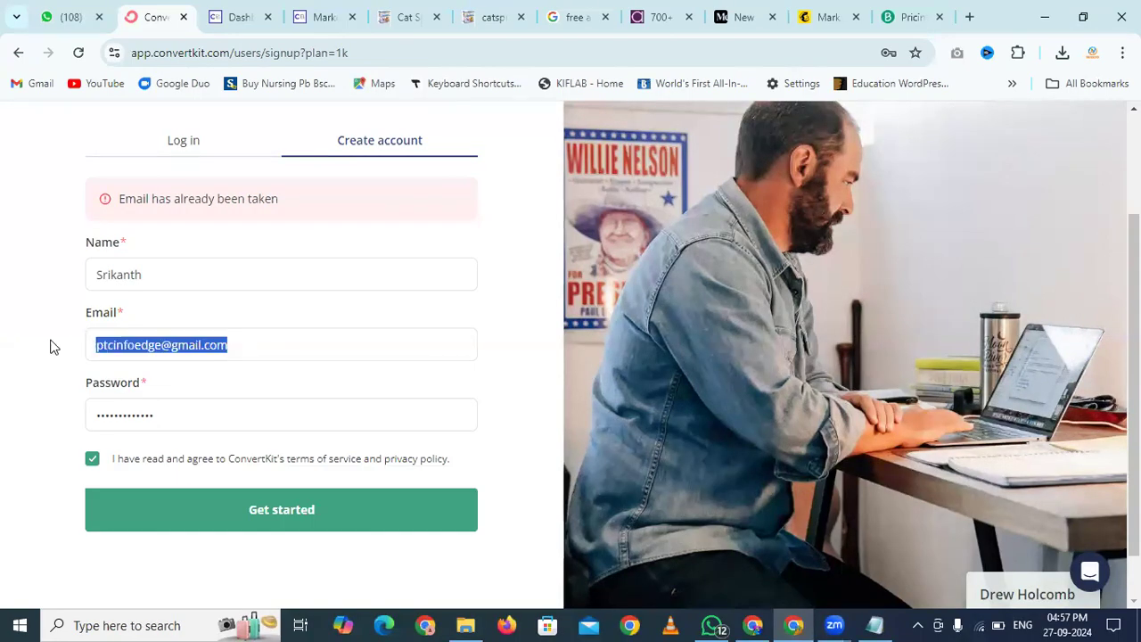
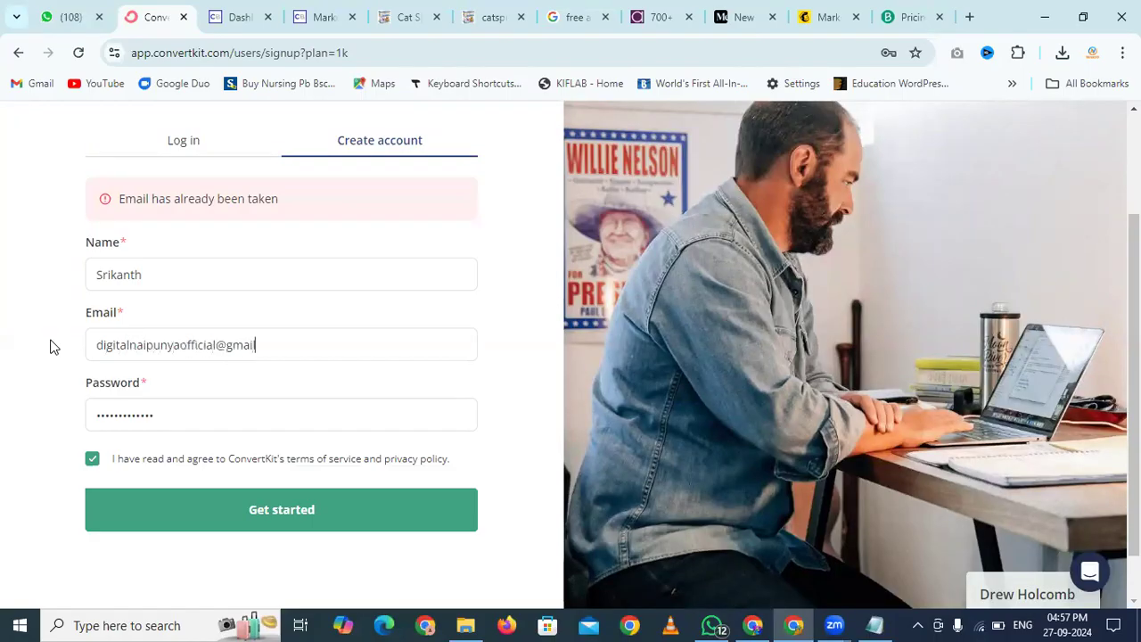
pyautogui.click(247, 520)
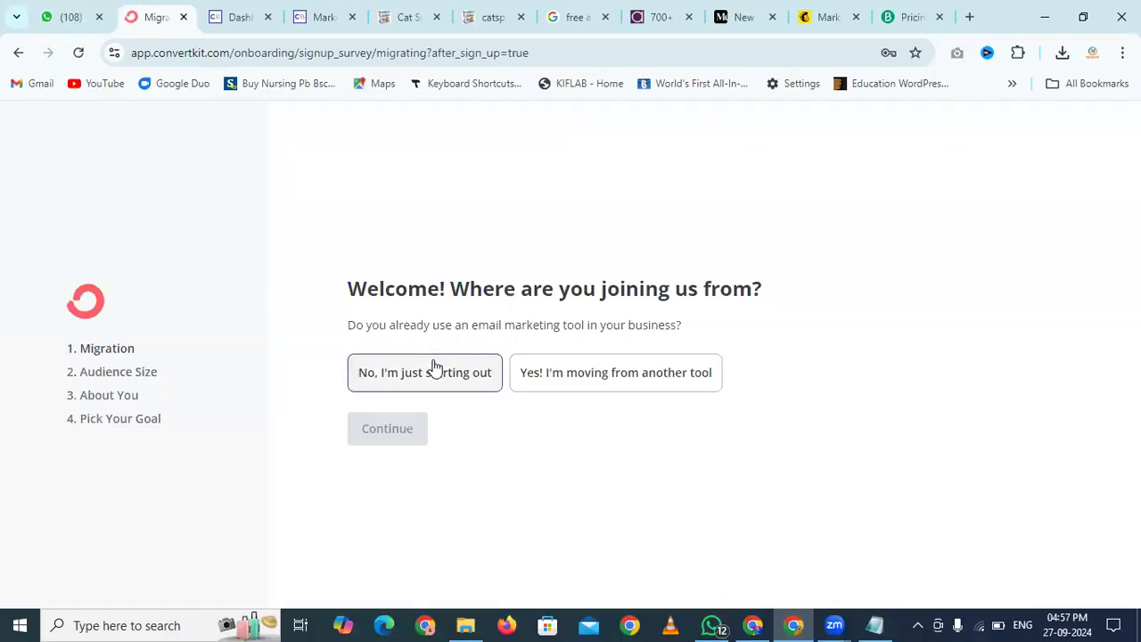
# Answer that you're just starting out, with an audience of 1 to 1,000
pyautogui.click(435, 367)
pyautogui.click(397, 426)
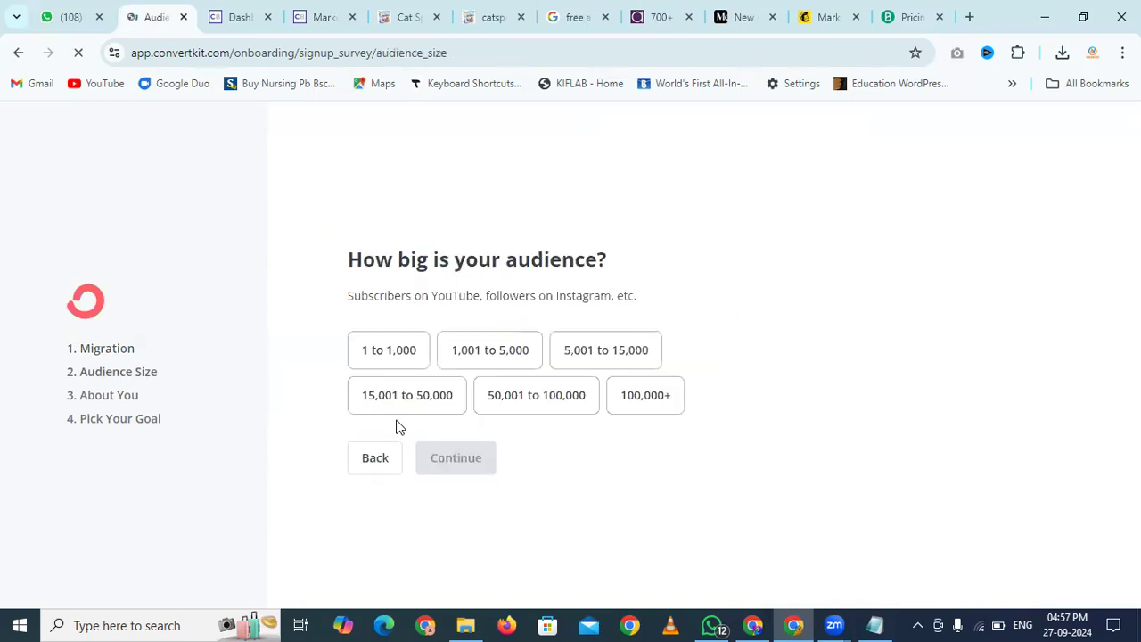
pyautogui.click(406, 345)
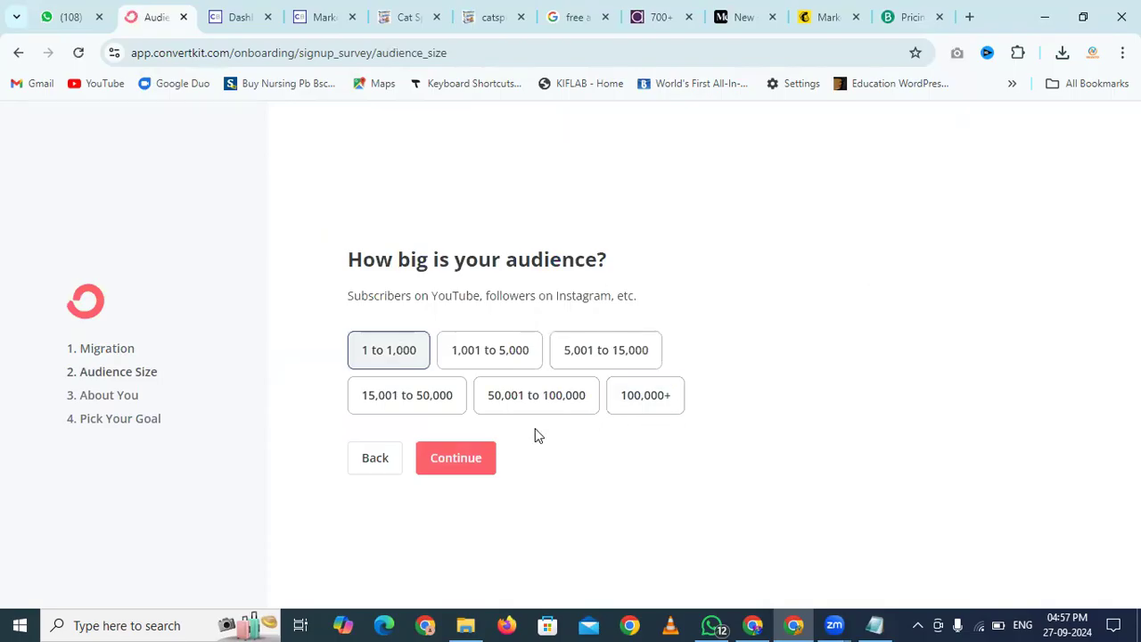
pyautogui.click(458, 458)
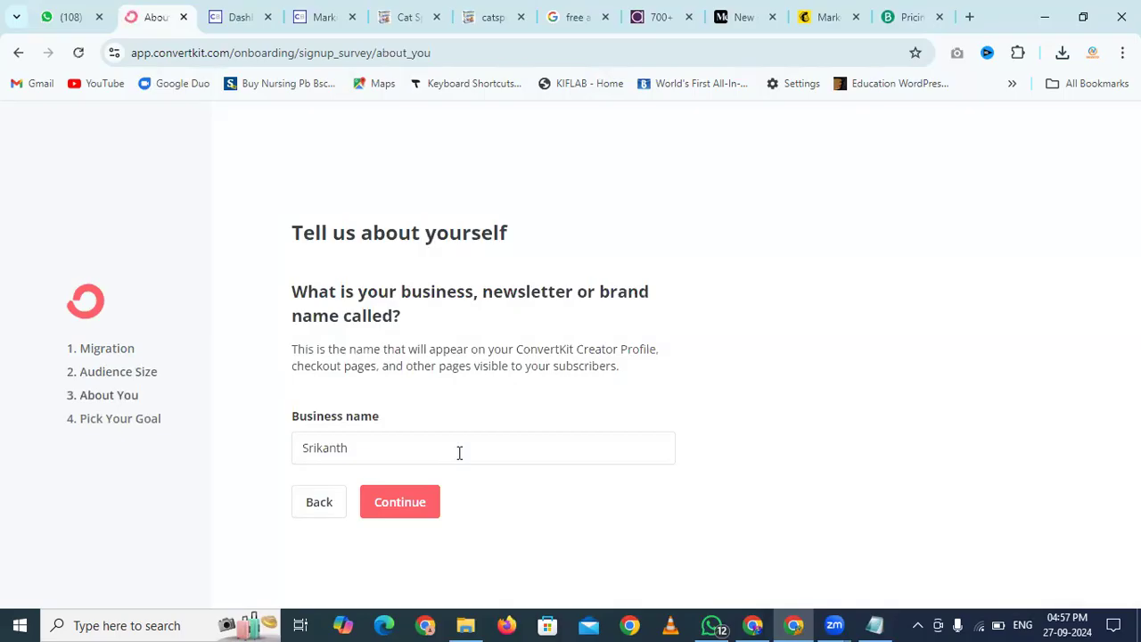
# Keep the prefilled business name and the suggested custom domain
pyautogui.click(423, 508)
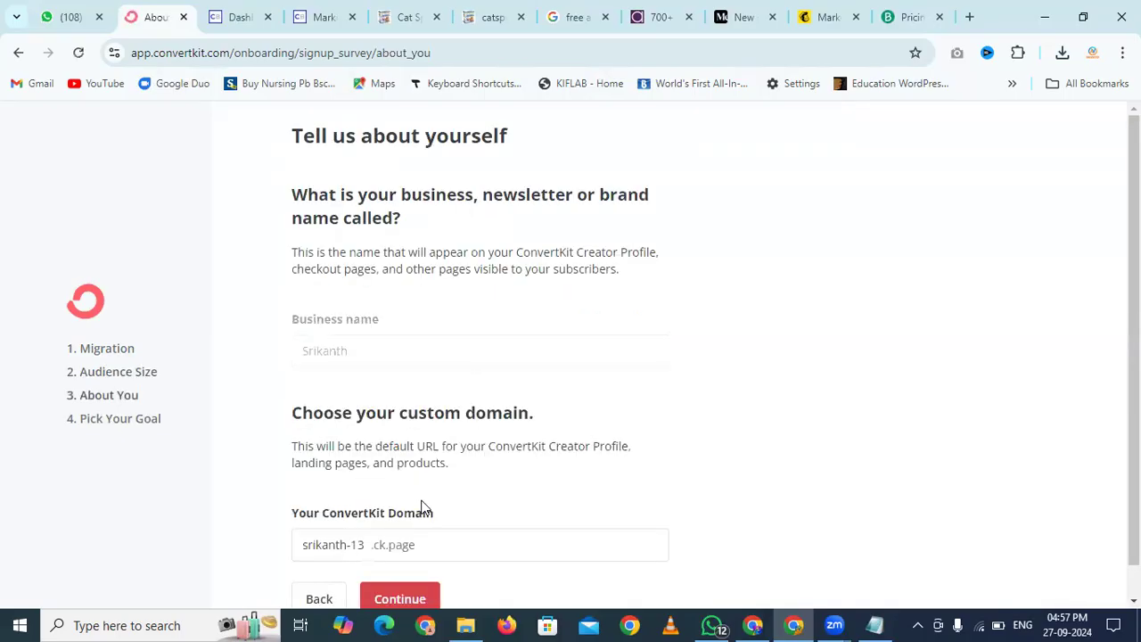
pyautogui.scroll(-1, 699, 387)
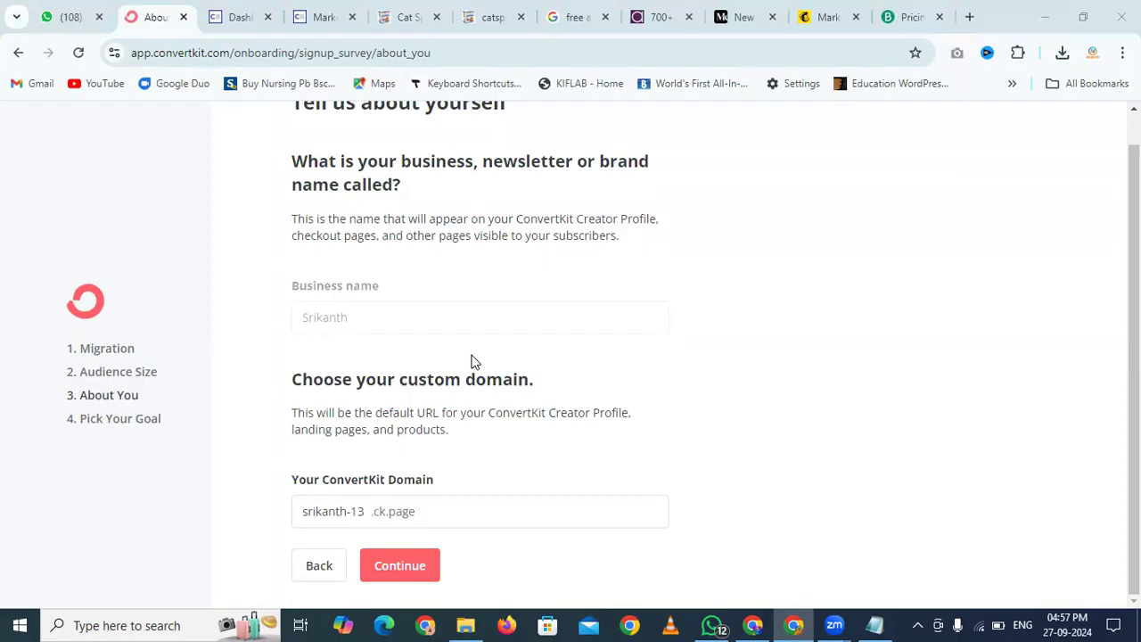
pyautogui.click(428, 575)
# Select Marketer, Blogger and YouTuber as creator types
pyautogui.scroll(-3, 780, 403)
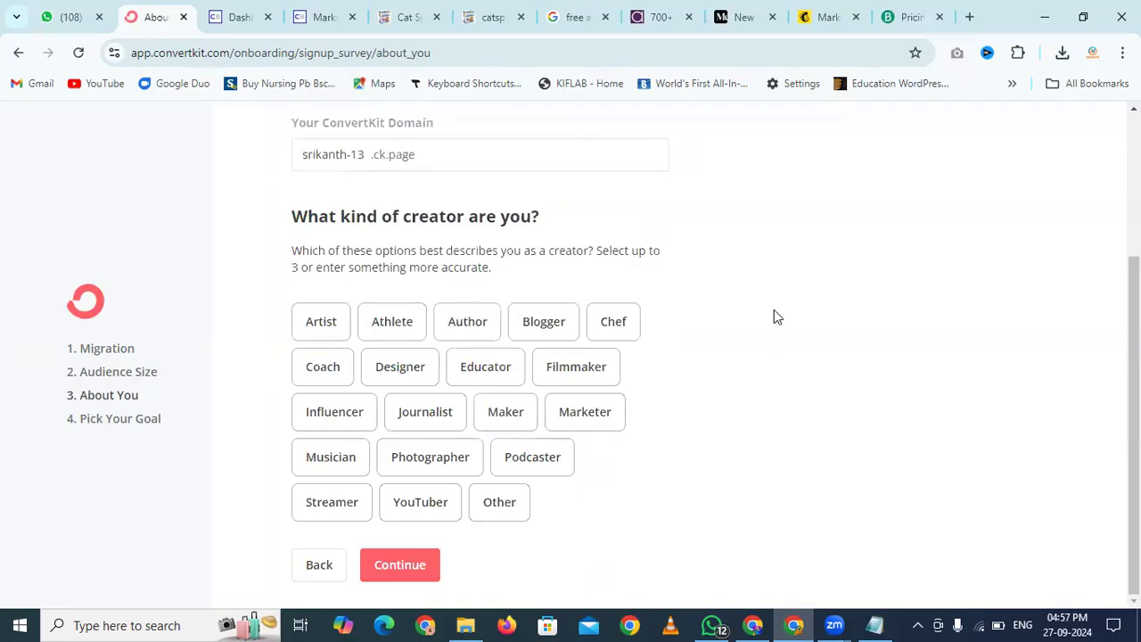
pyautogui.click(591, 410)
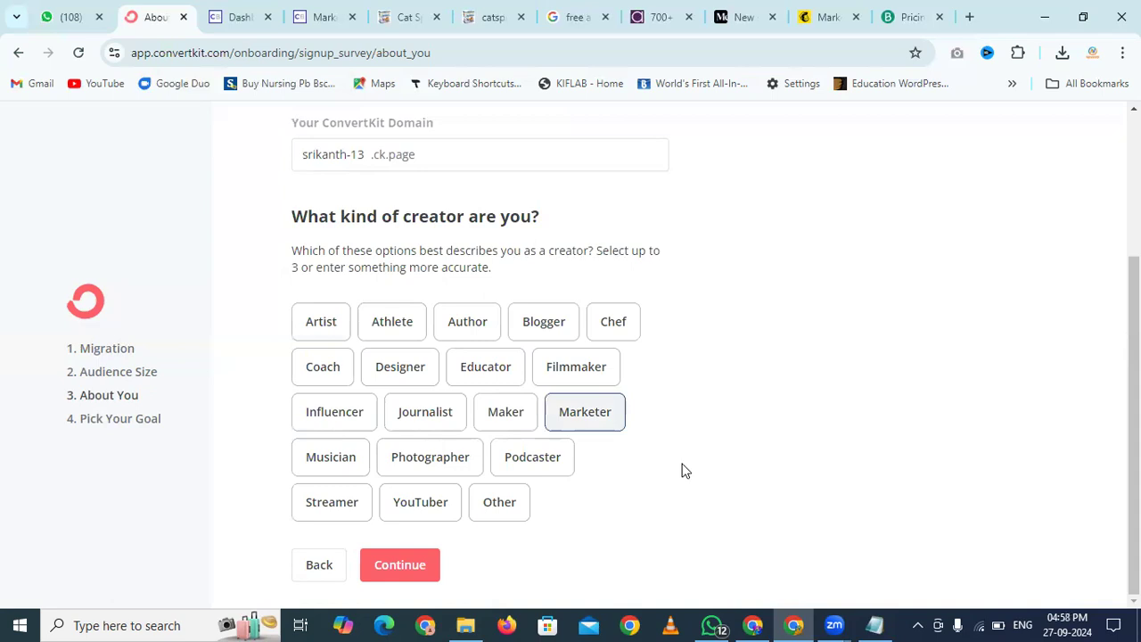
pyautogui.click(537, 326)
pyautogui.click(445, 512)
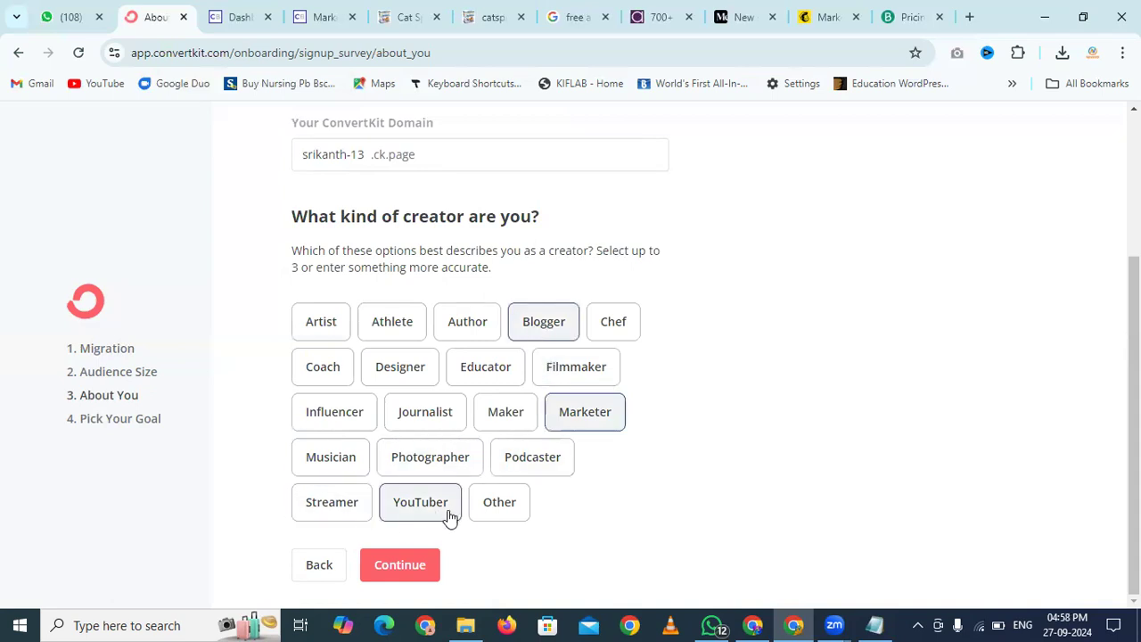
pyautogui.click(400, 569)
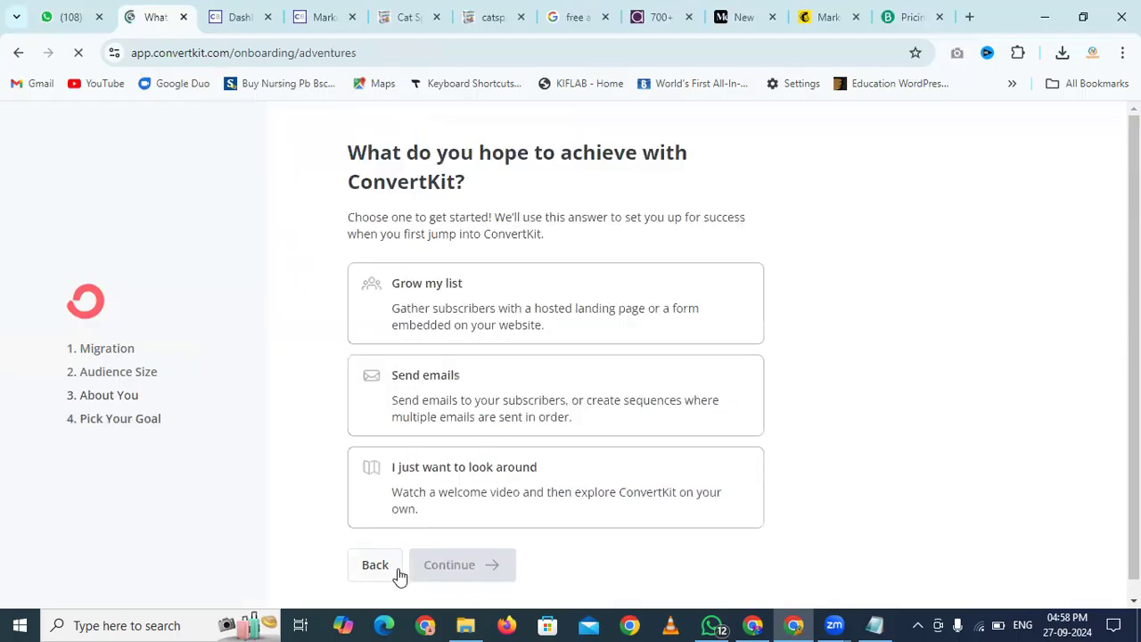
# Set the goal to 'I just want to look around' and finish onboarding, skipping optional details
pyautogui.scroll(-1, 891, 337)
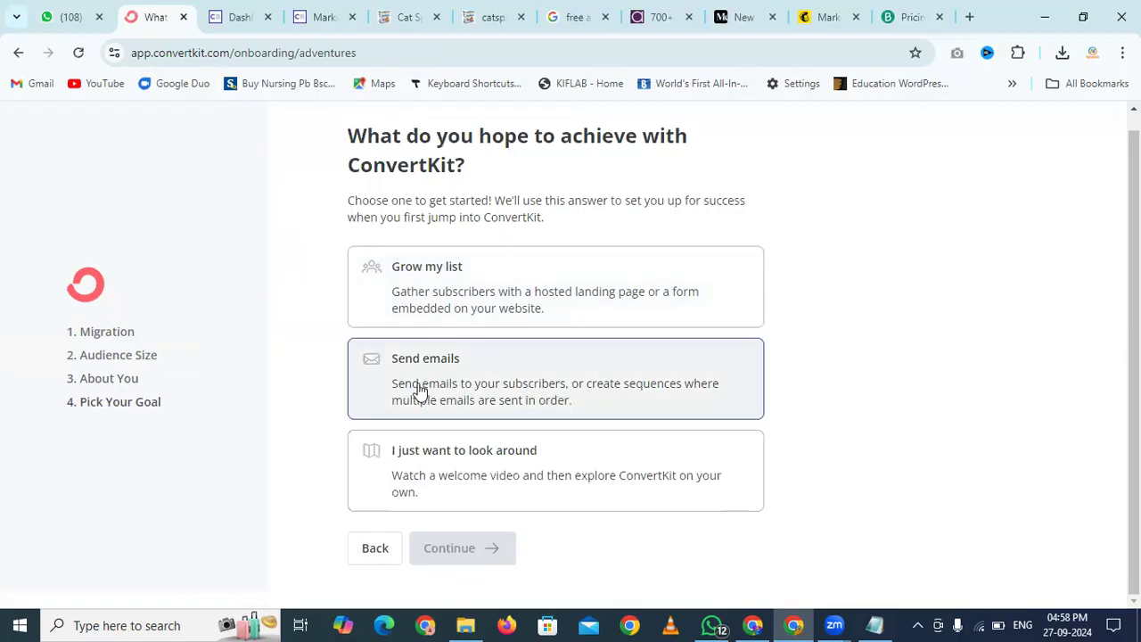
pyautogui.click(474, 283)
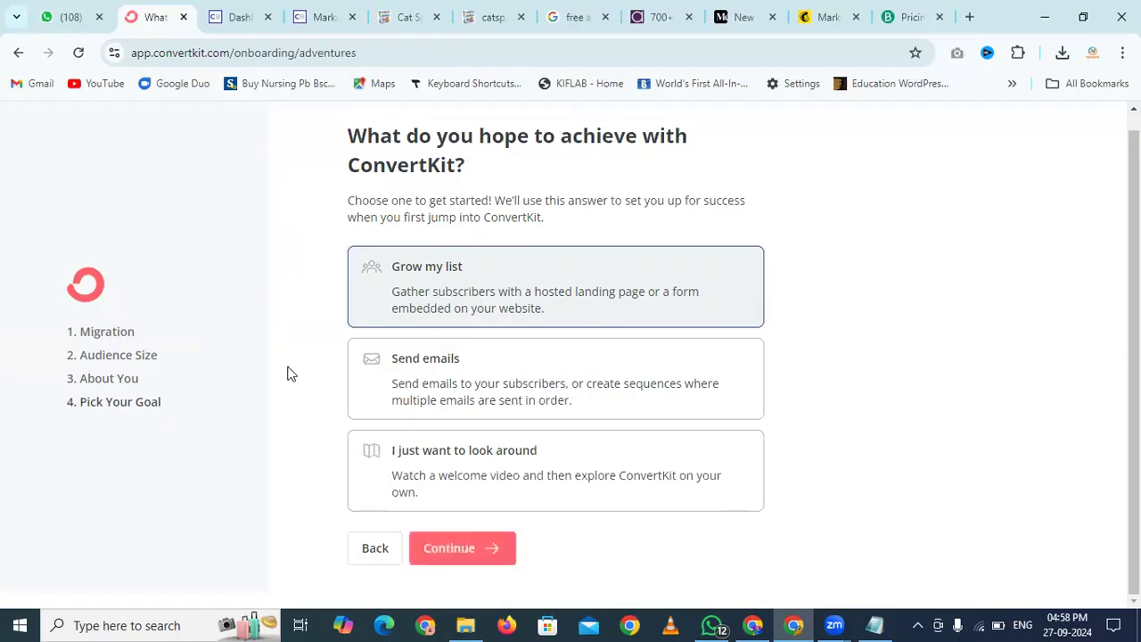
pyautogui.click(458, 553)
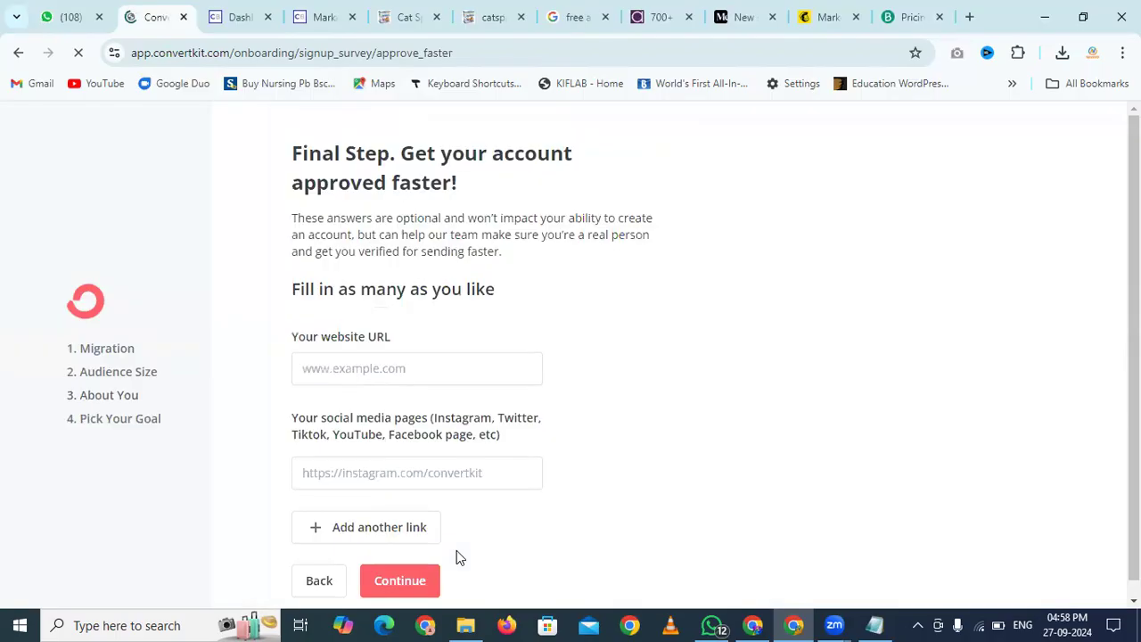
pyautogui.scroll(-1, 661, 419)
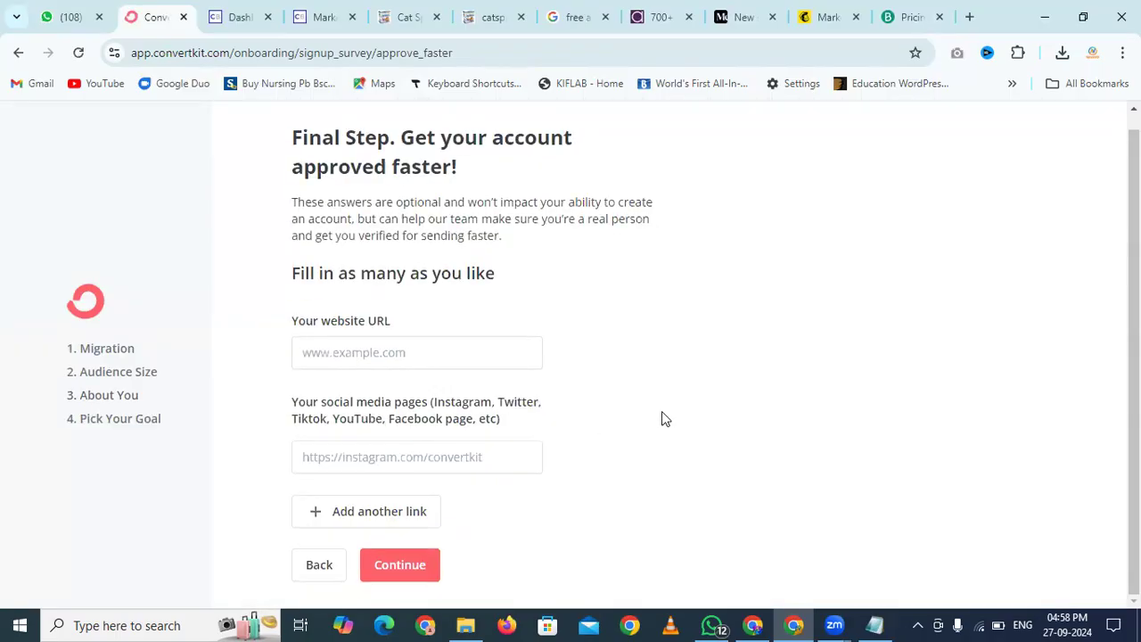
pyautogui.click(330, 572)
pyautogui.click(445, 484)
pyautogui.click(464, 538)
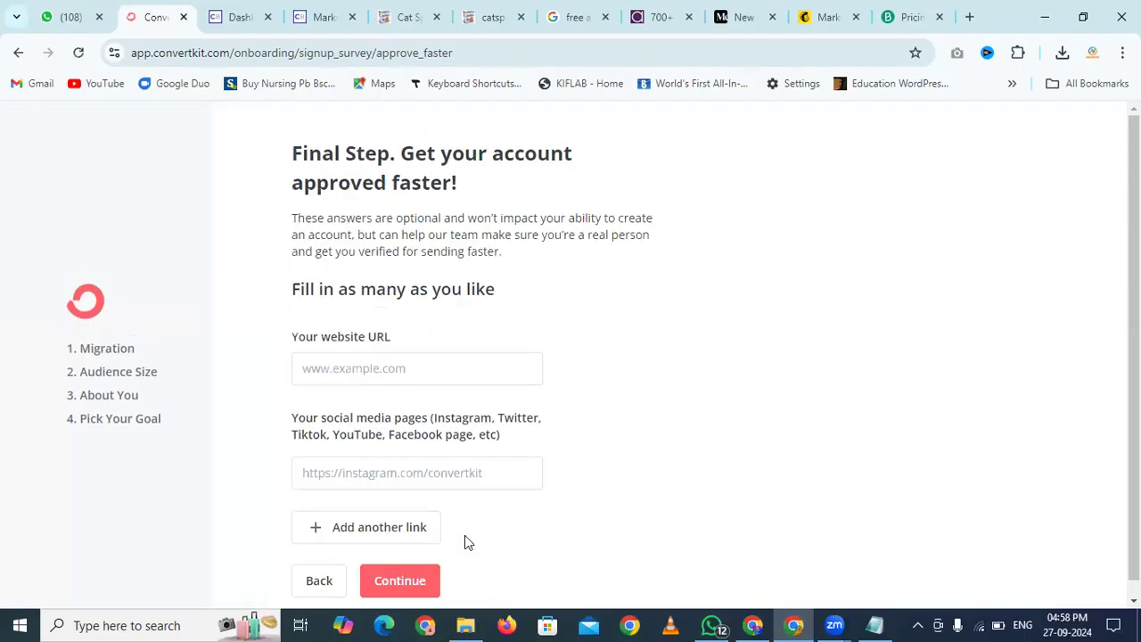
pyautogui.scroll(-1, 734, 379)
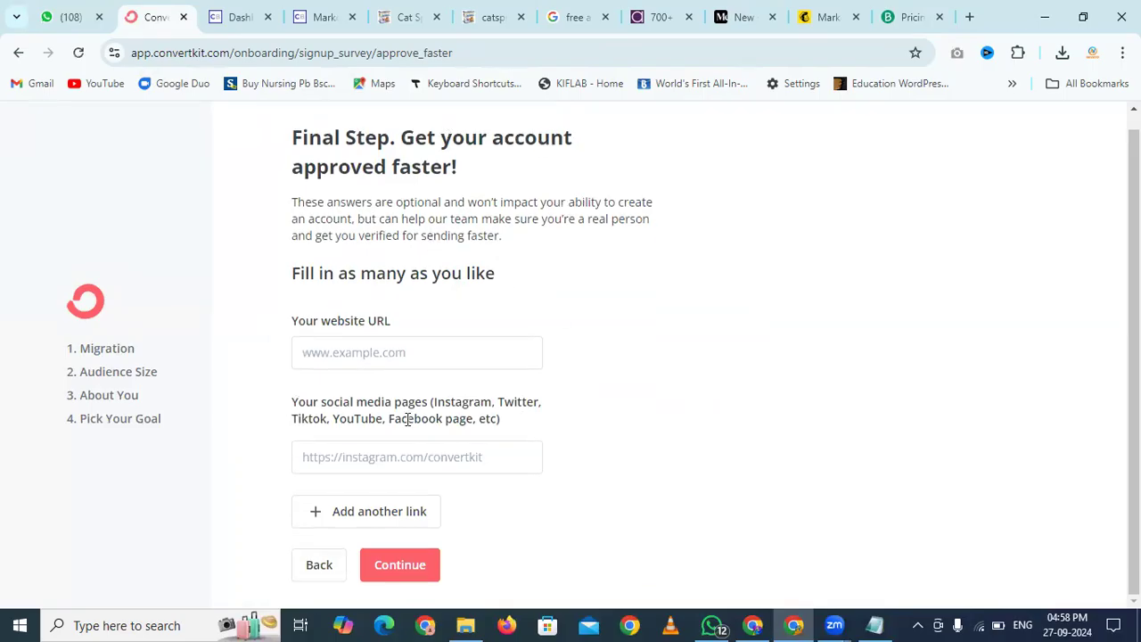
pyautogui.click(397, 577)
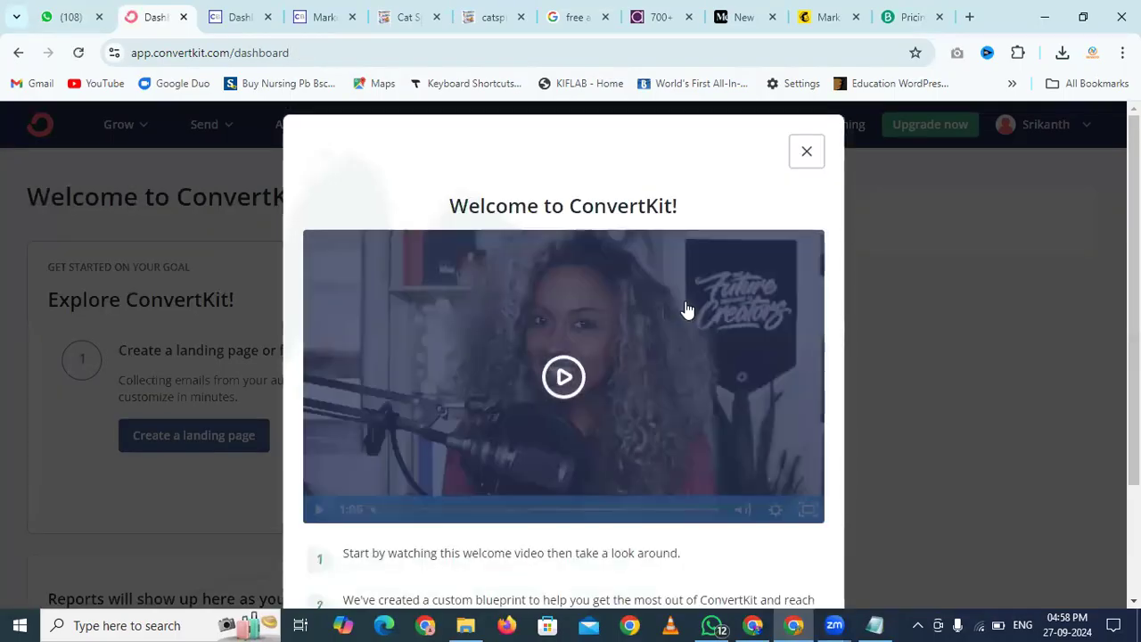
# Close the welcome video and open the landing-page template gallery through 'Create a landing page'
pyautogui.click(806, 153)
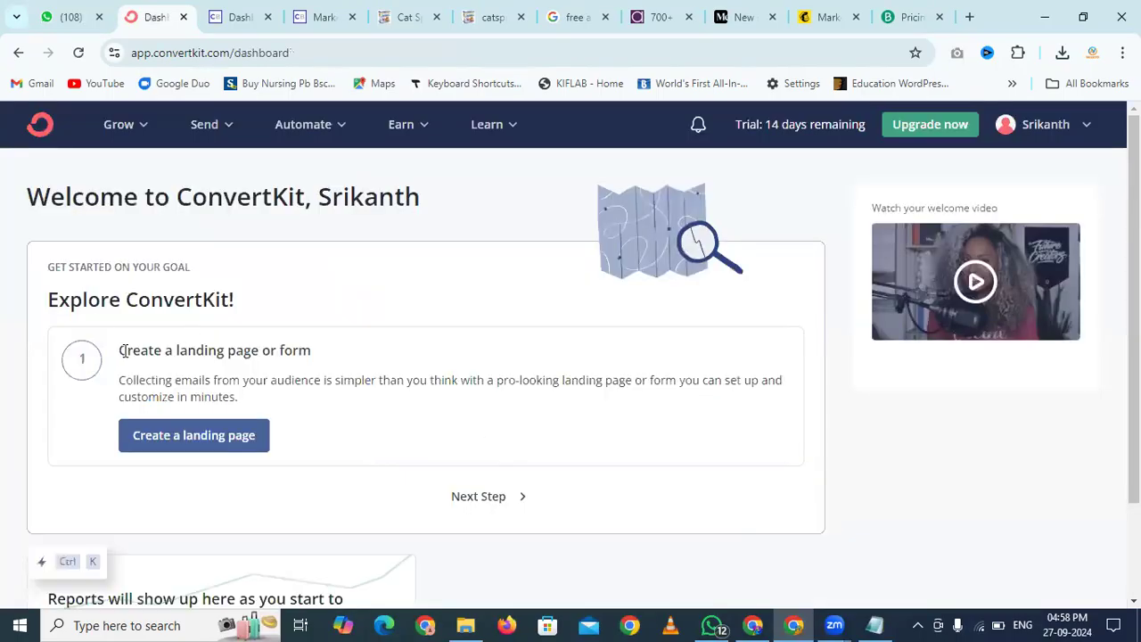
pyautogui.click(191, 433)
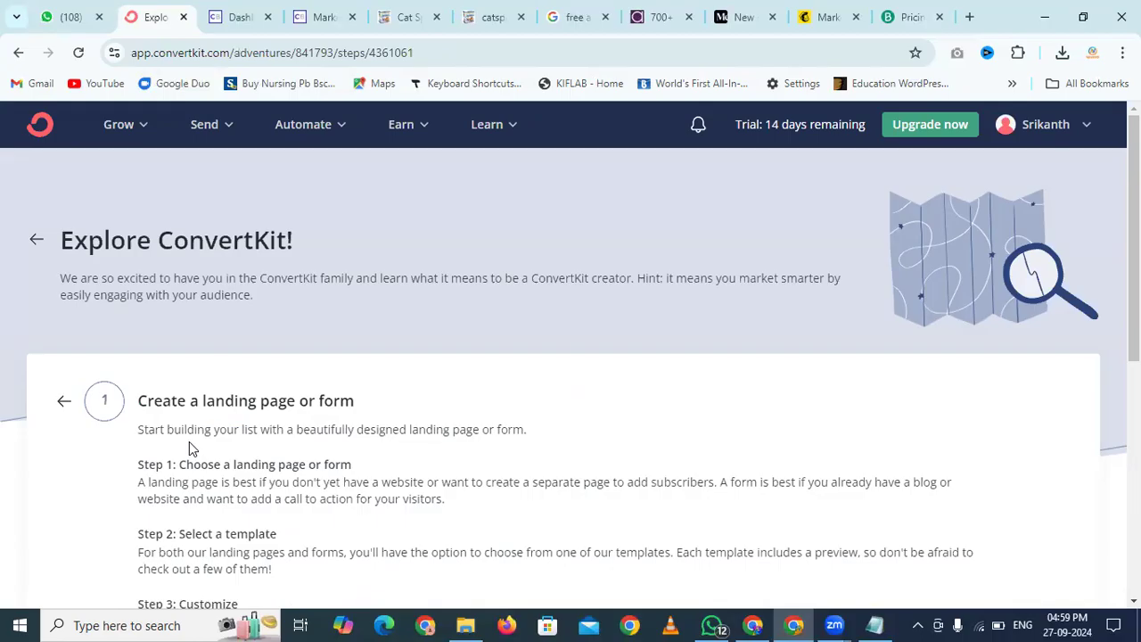
pyautogui.scroll(-4, 189, 443)
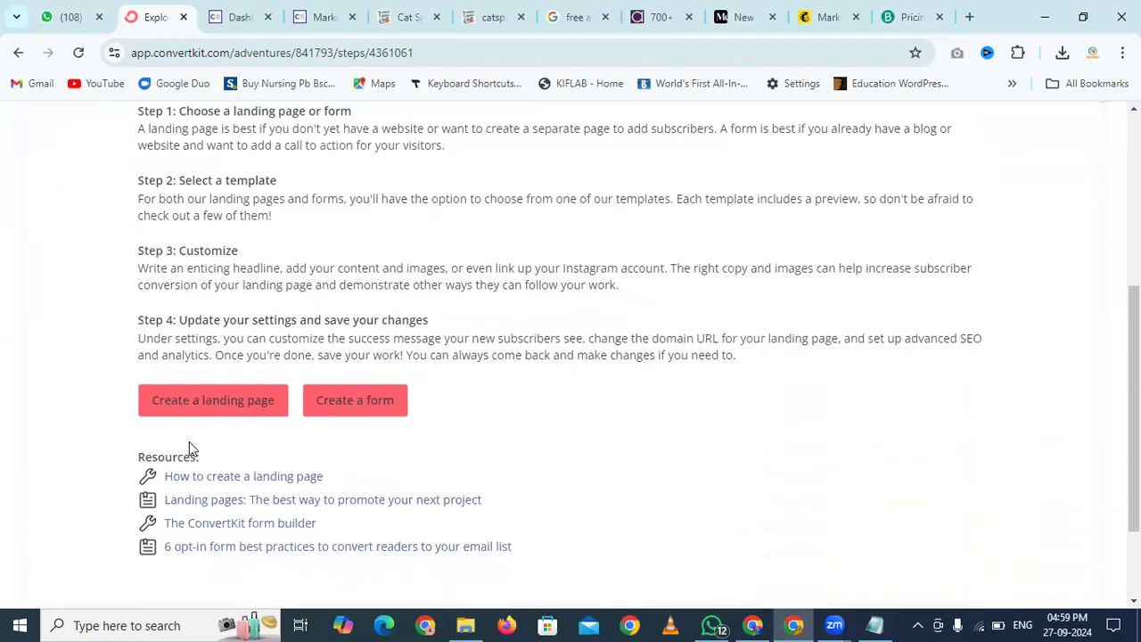
pyautogui.click(208, 408)
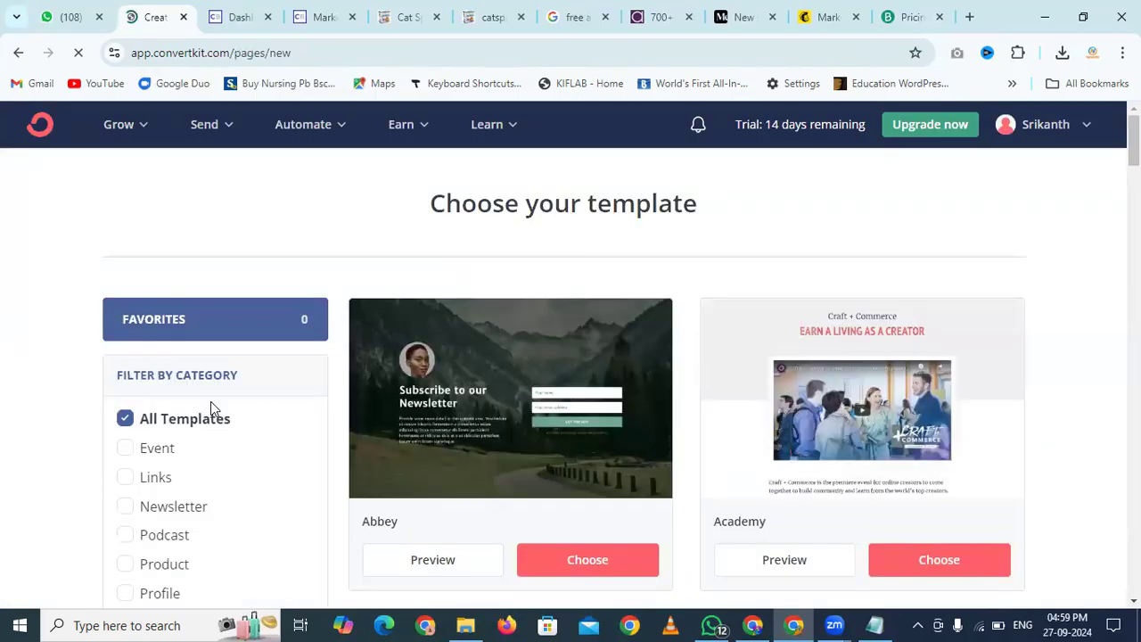
# Filter templates to eBook, build a landing page from Parnell, and move to the Cat Spraying affiliate page
pyautogui.scroll(-2, 1070, 282)
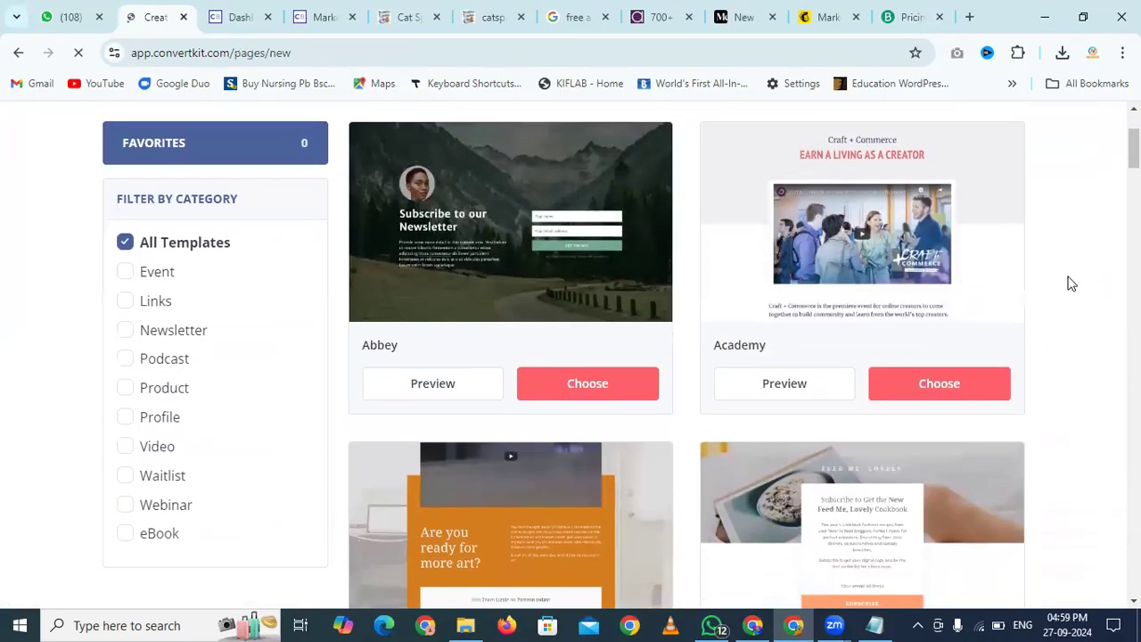
pyautogui.scroll(-1, 1072, 284)
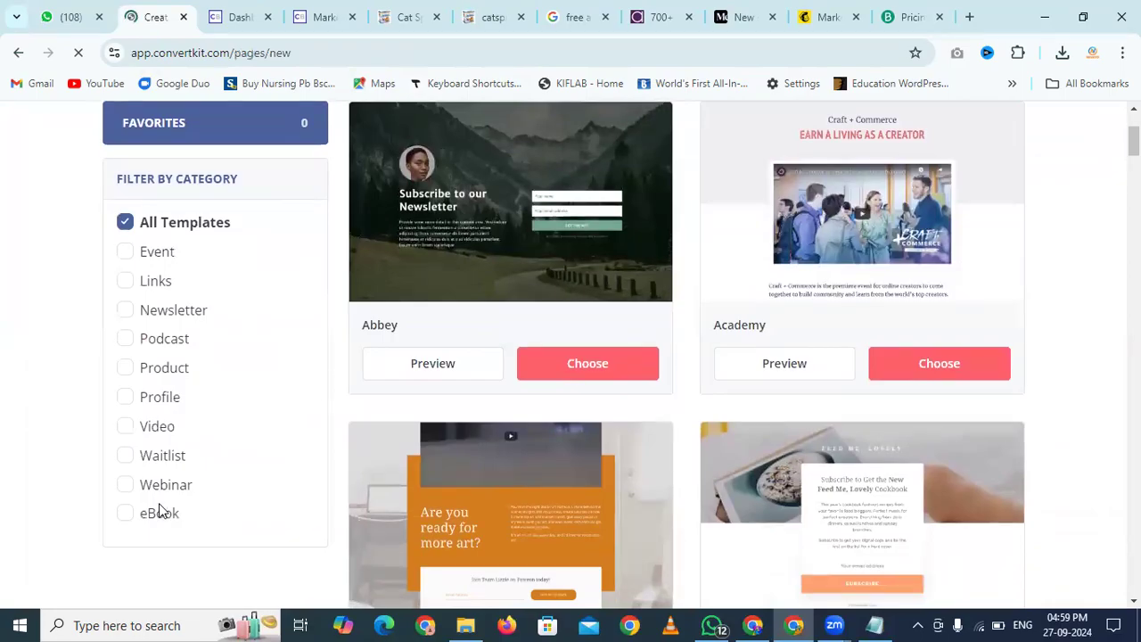
pyautogui.click(126, 514)
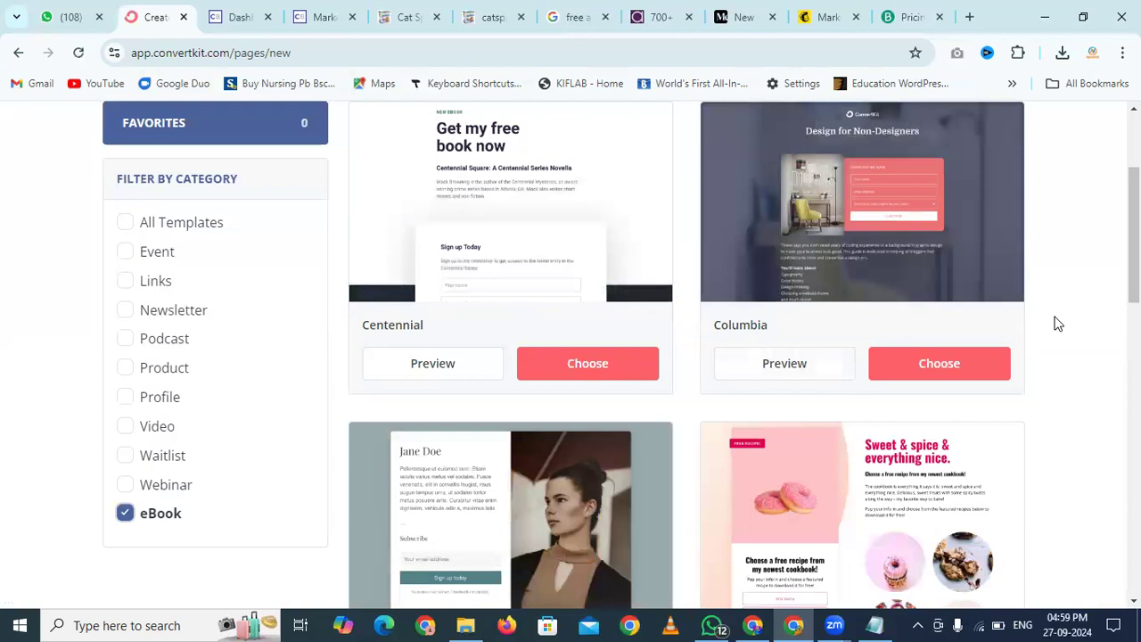
pyautogui.scroll(-6, 1058, 324)
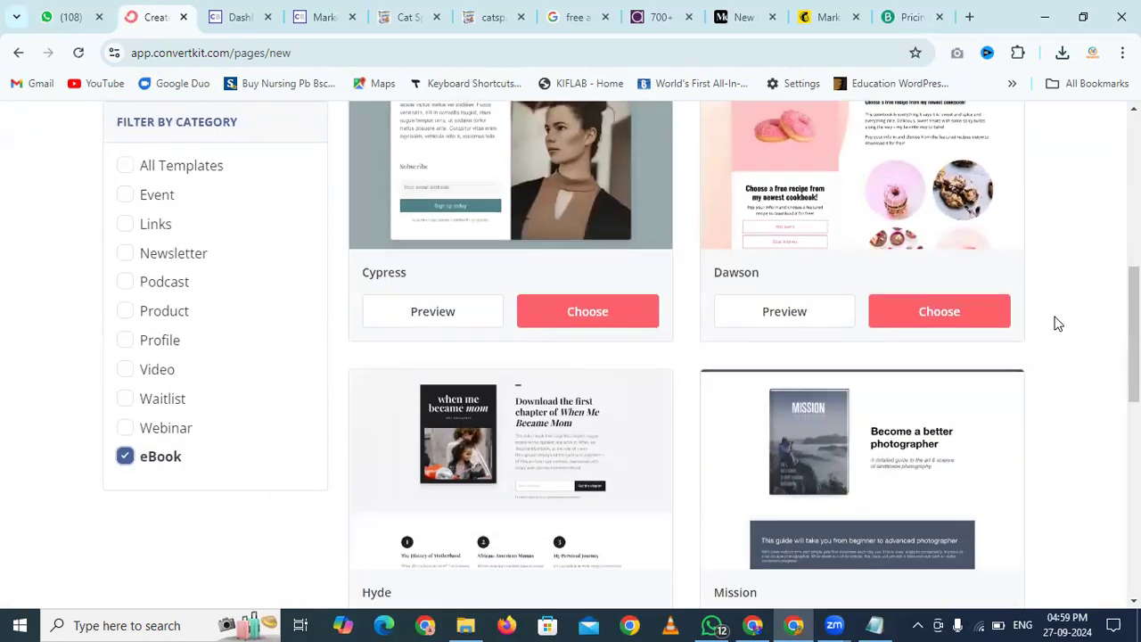
pyautogui.scroll(-5, 1058, 323)
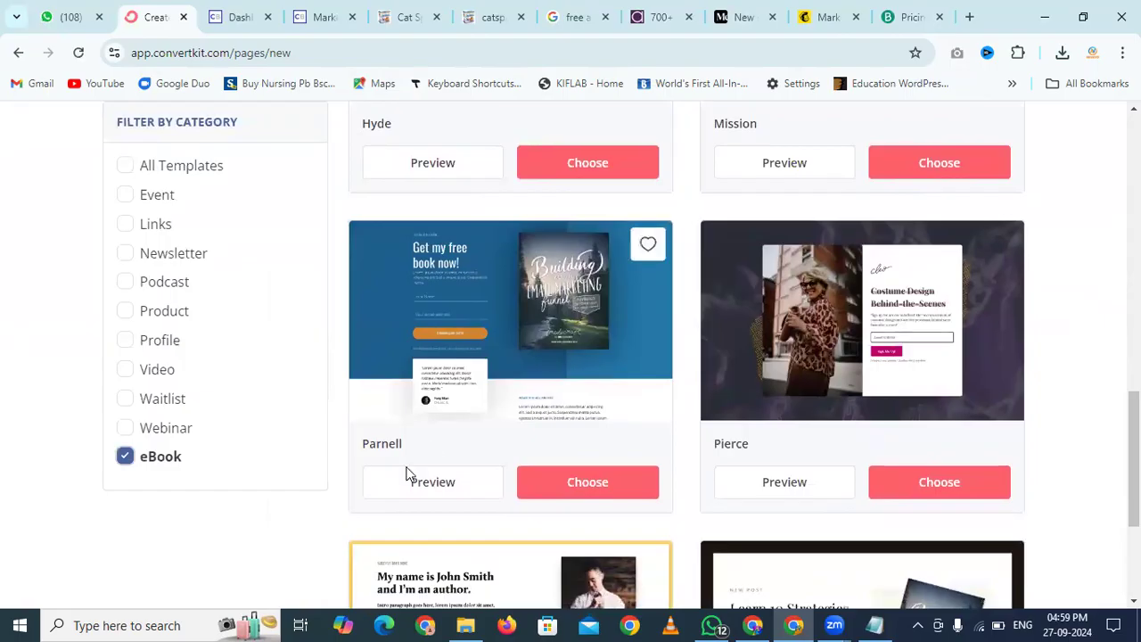
pyautogui.click(574, 482)
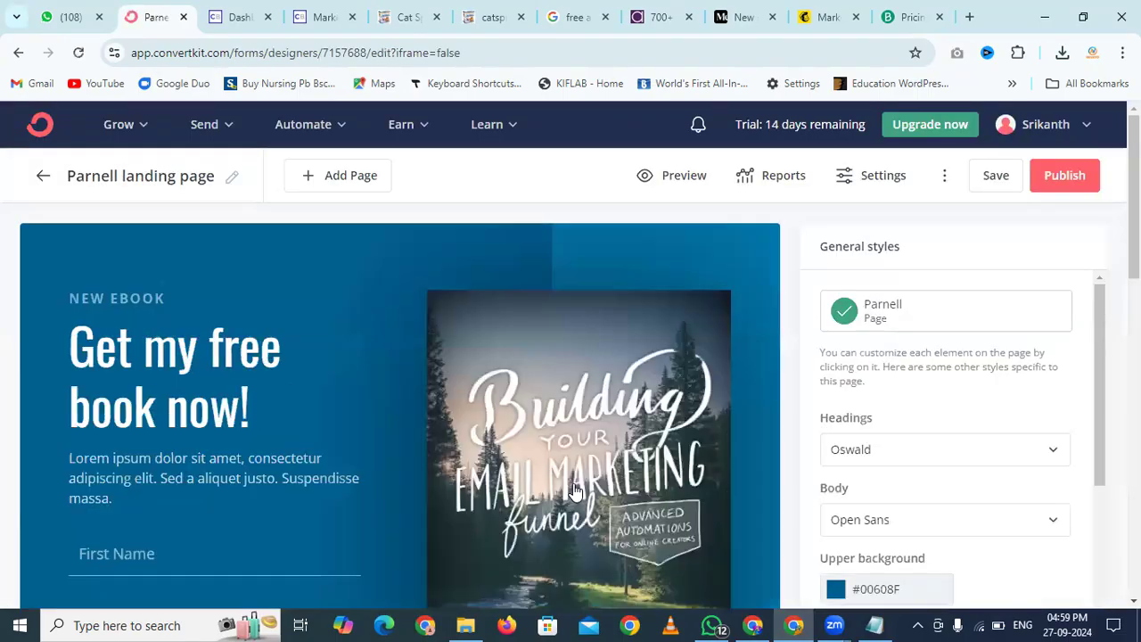
pyautogui.scroll(-10, 225, 431)
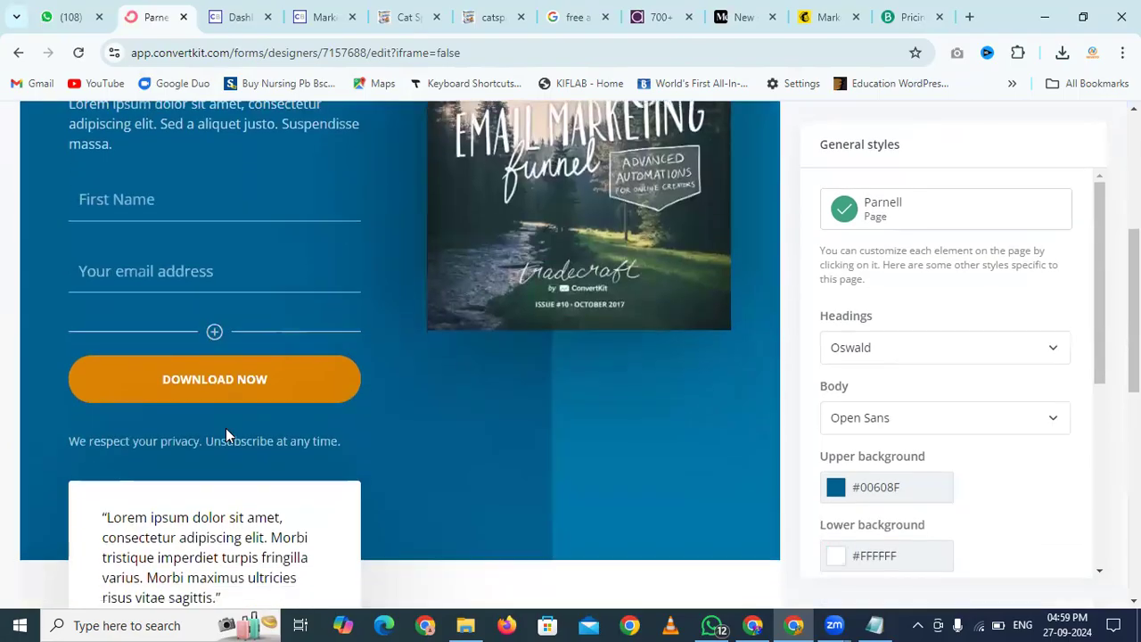
pyautogui.scroll(10, 226, 434)
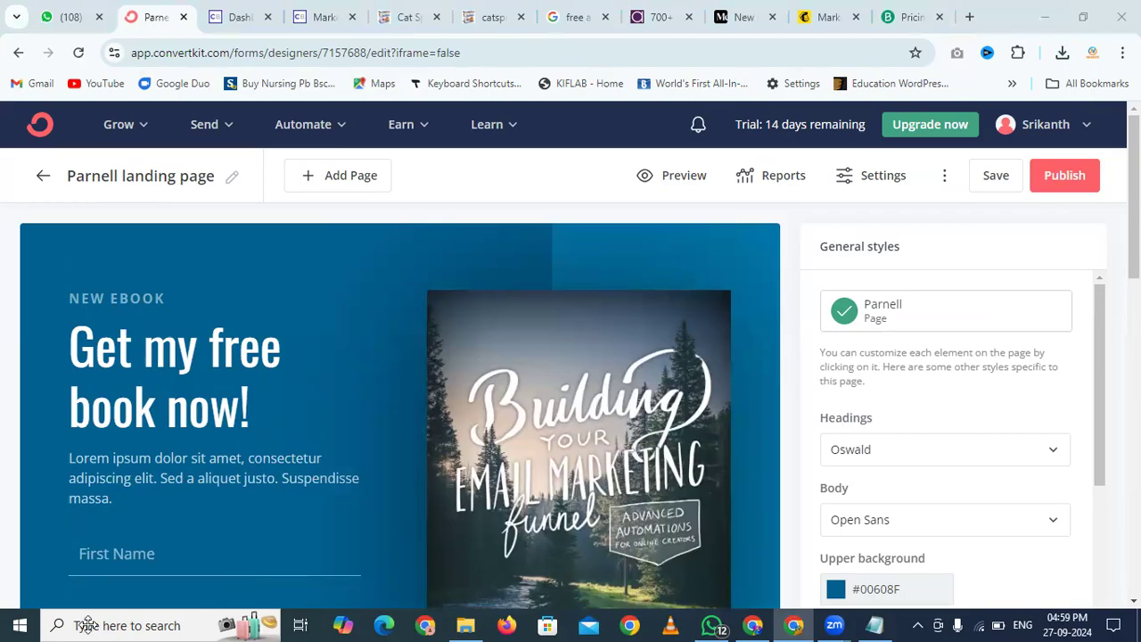
pyautogui.click(513, 8)
# Jump from the Table of Contents to 'Free PDF Report (With Your Affiliate Links)'
pyautogui.click(452, 7)
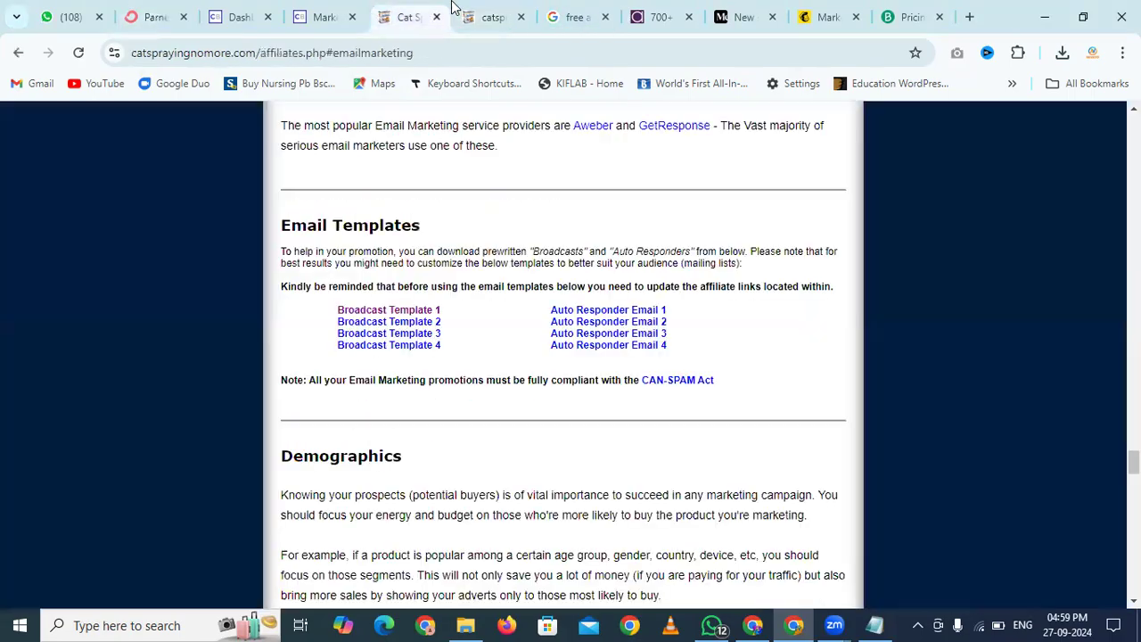
pyautogui.scroll(10, 724, 372)
pyautogui.scroll(15, 724, 373)
pyautogui.scroll(15, 724, 373)
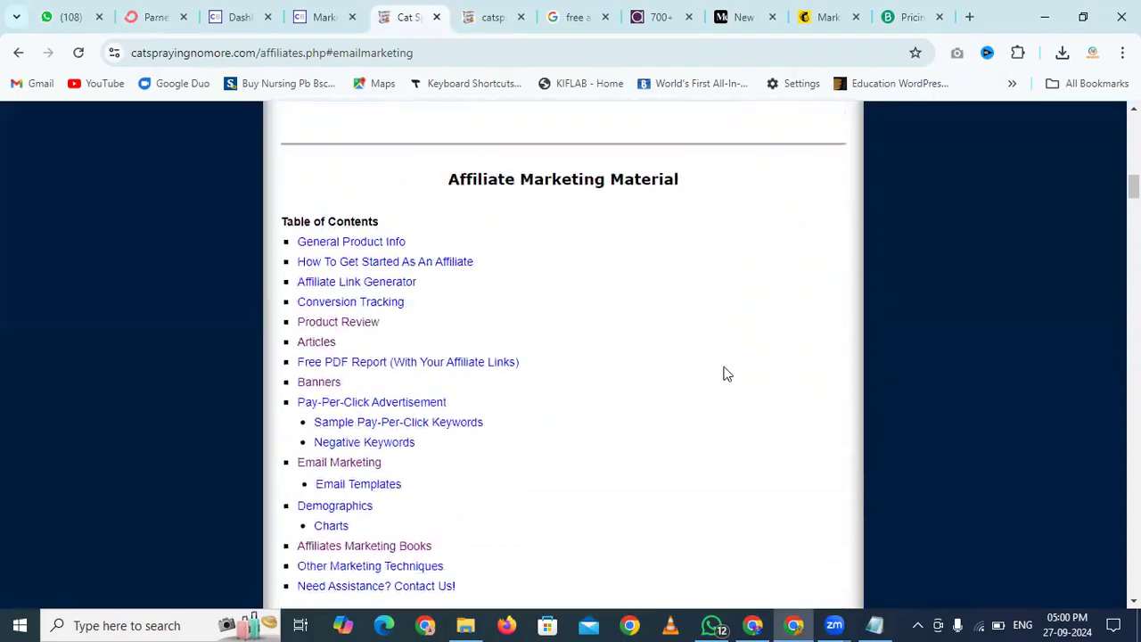
pyautogui.scroll(-2, 724, 373)
pyautogui.scroll(1, 724, 373)
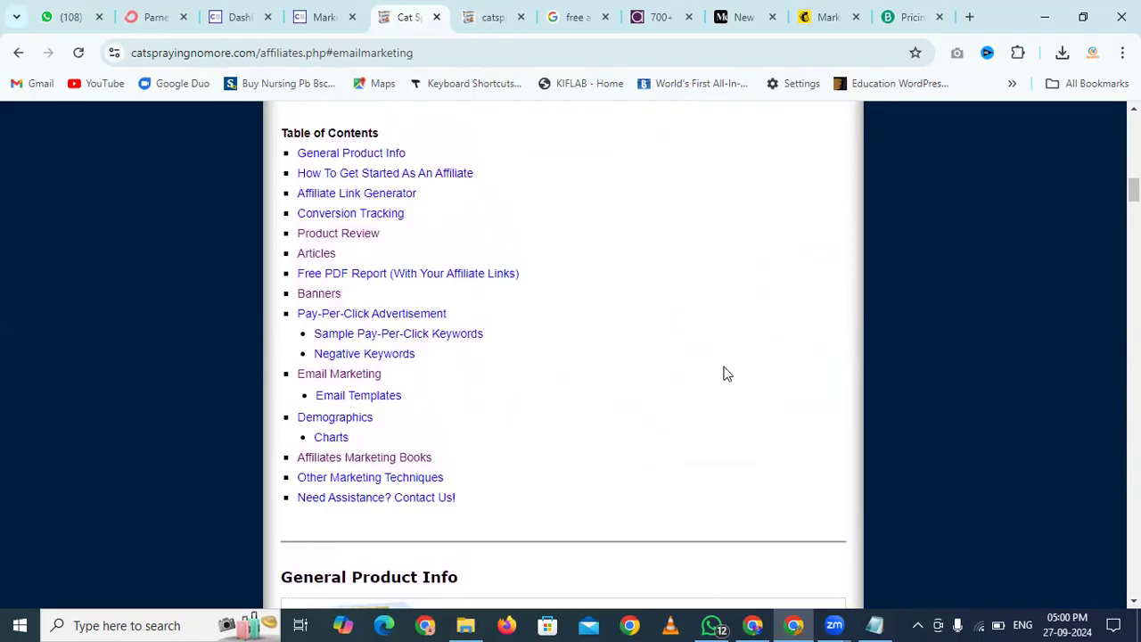
pyautogui.scroll(1, 724, 372)
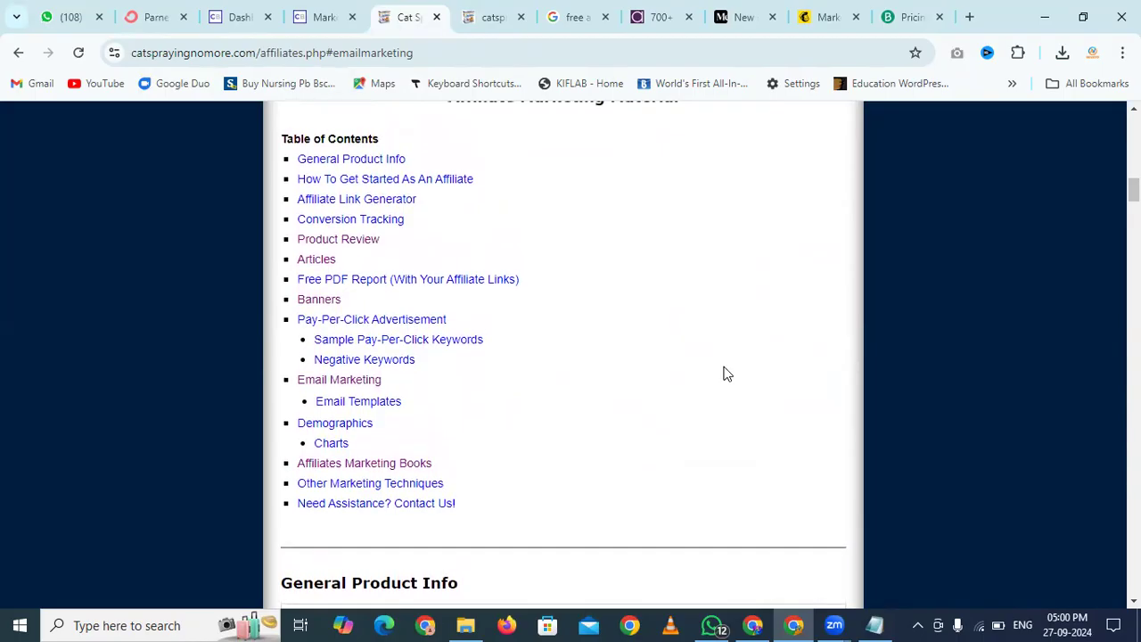
pyautogui.click(381, 281)
# Enter the ClickBank nickname, choose the '10% Off Order' coupon, and create the PDF report
pyautogui.scroll(-2, 693, 303)
pyautogui.click(593, 291)
pyautogui.write('sr')
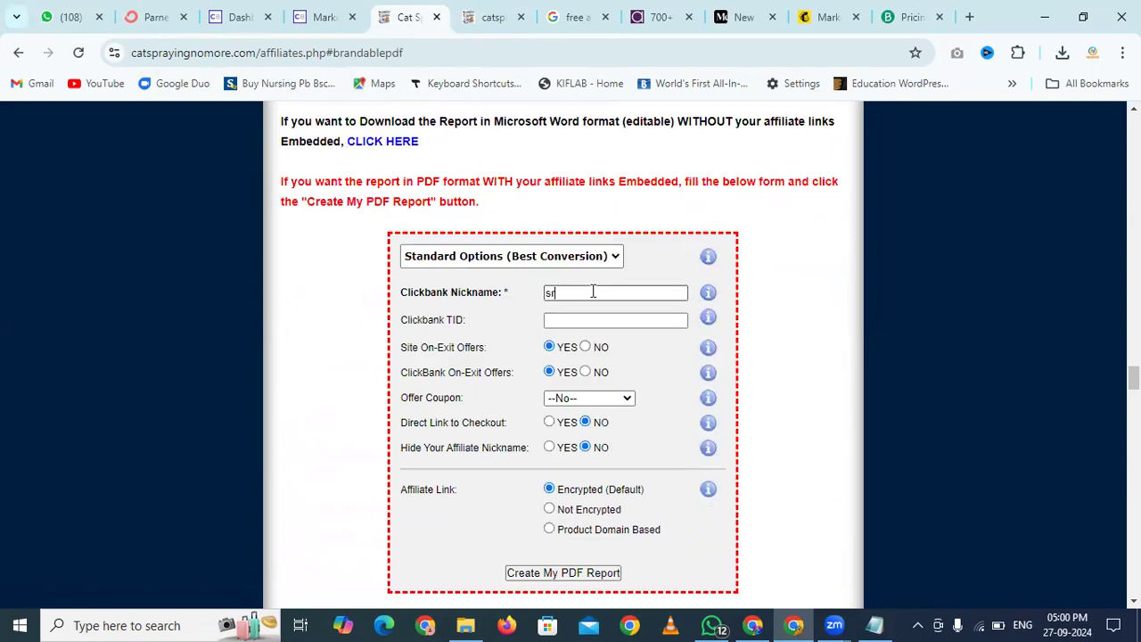
pyautogui.write('ee2224')
pyautogui.scroll(-1, 593, 291)
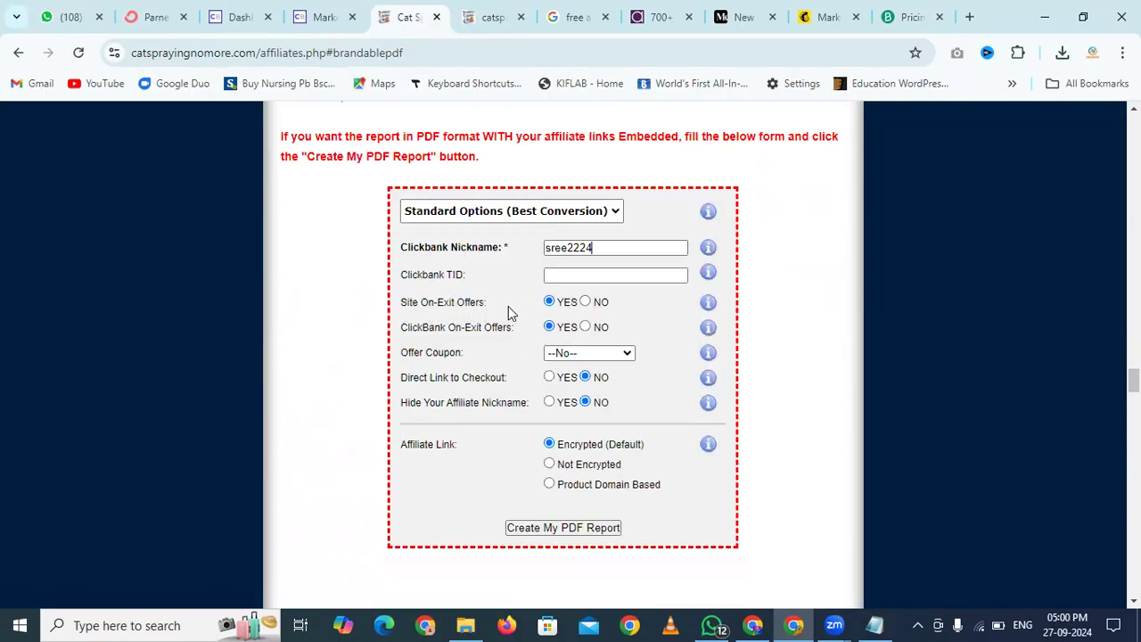
pyautogui.scroll(-2, 513, 312)
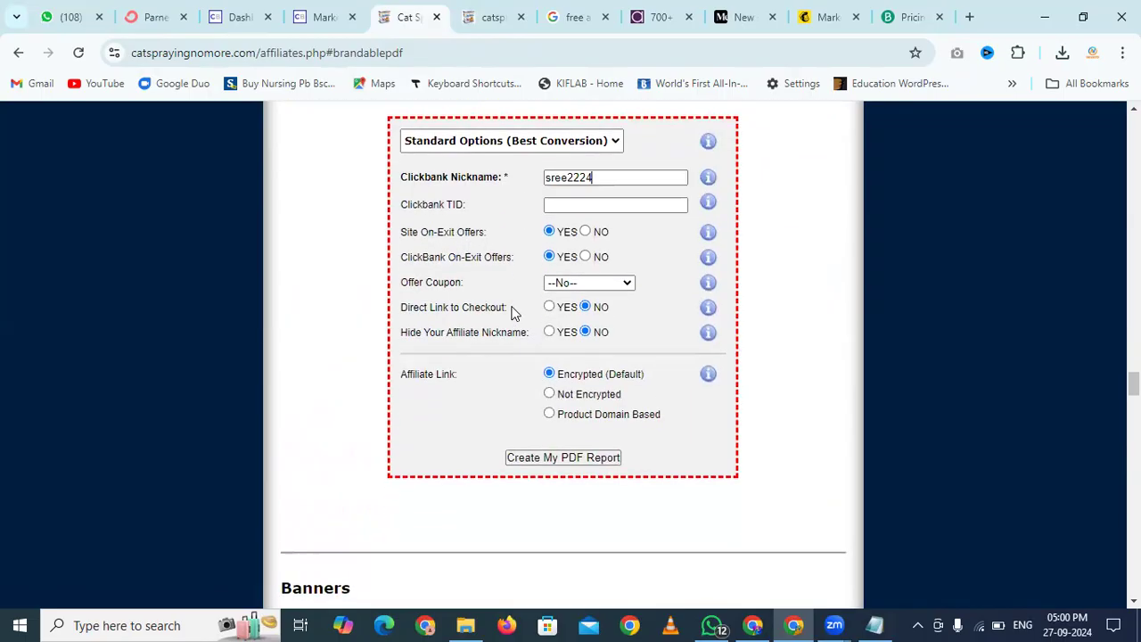
pyautogui.click(577, 282)
pyautogui.click(582, 320)
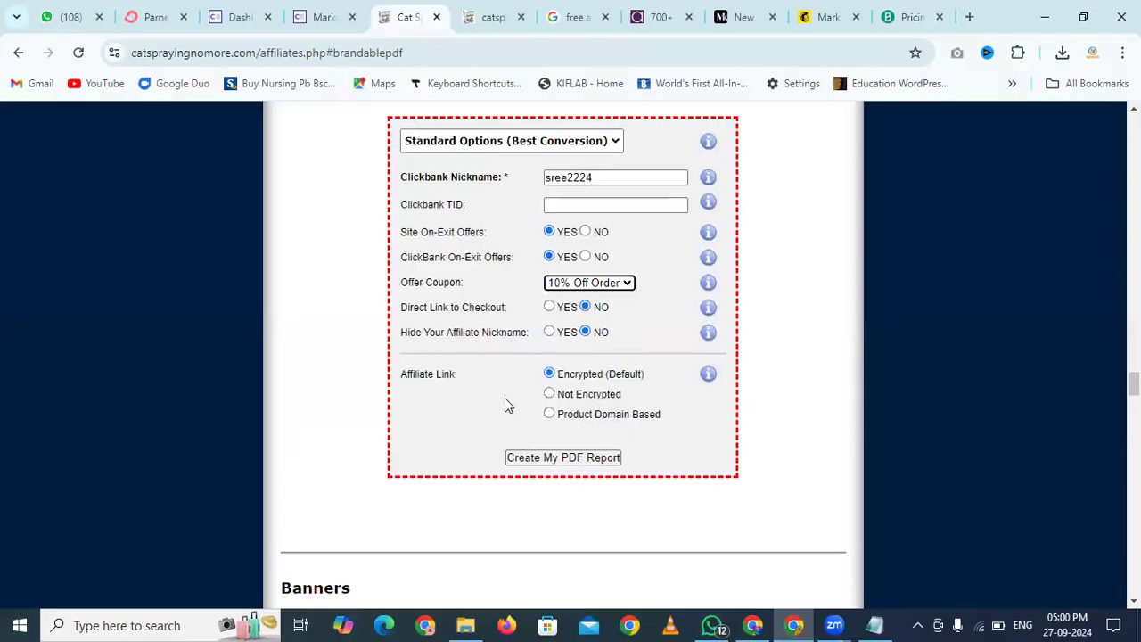
pyautogui.click(568, 462)
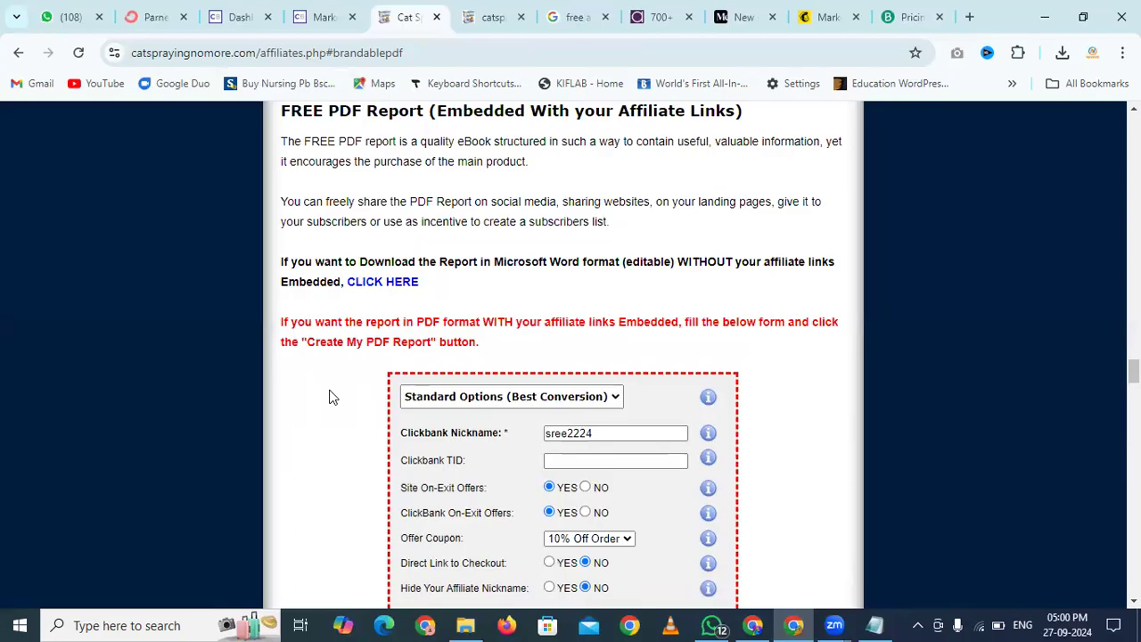
pyautogui.scroll(-3, 329, 397)
pyautogui.scroll(1, 329, 397)
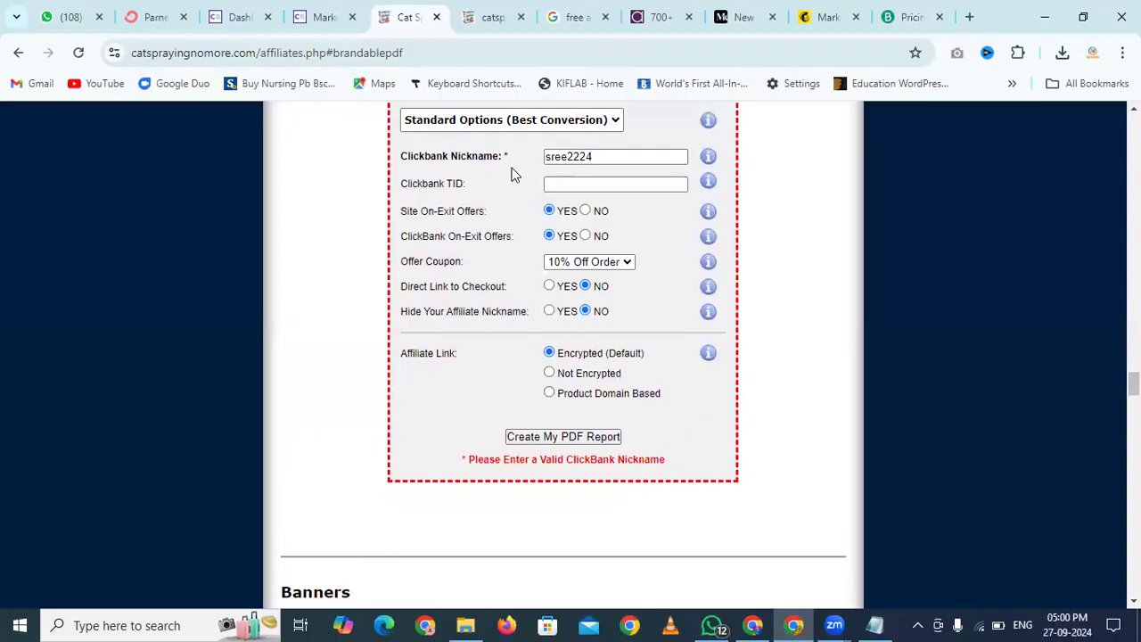
pyautogui.scroll(1, 364, 228)
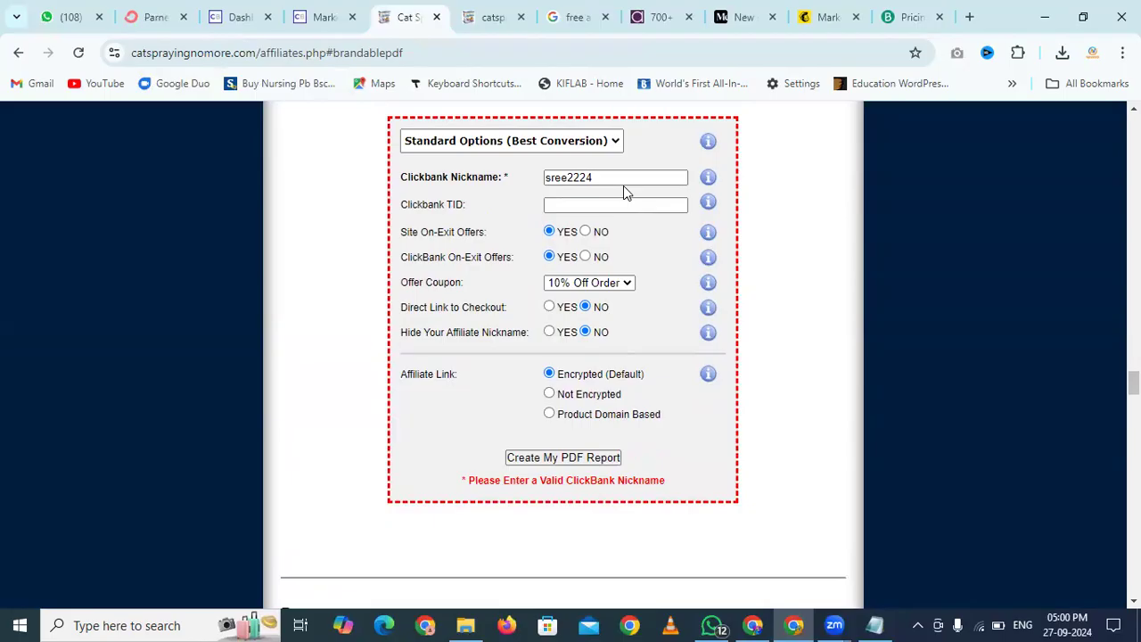
# Check the affiliate nickname on the ClickBank marketplace page
pyautogui.click(305, 10)
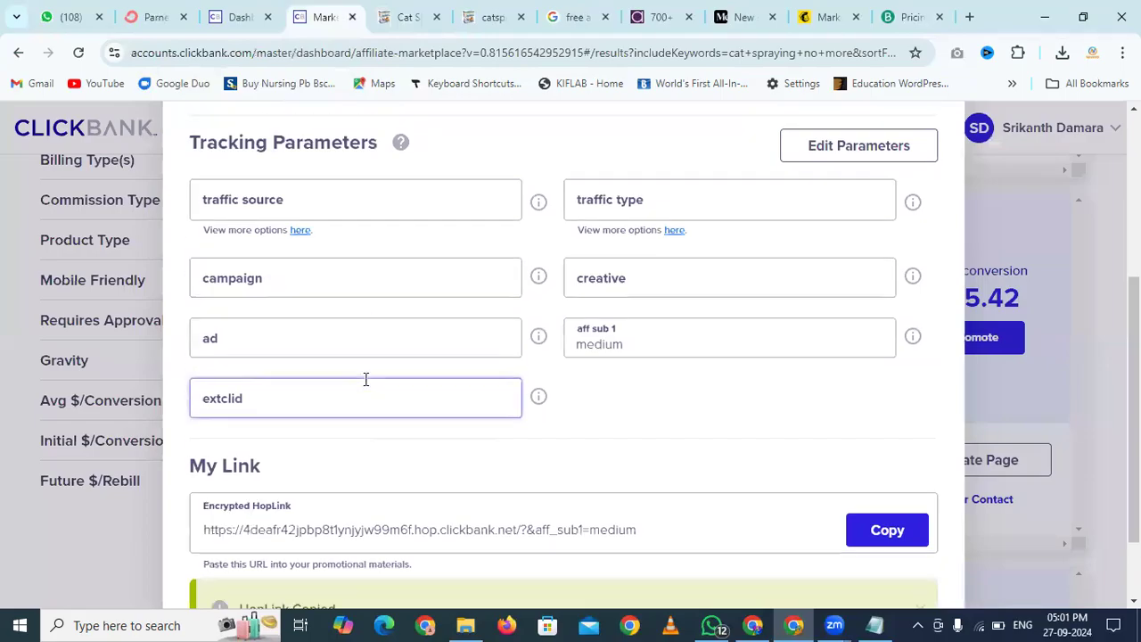
pyautogui.scroll(3, 364, 384)
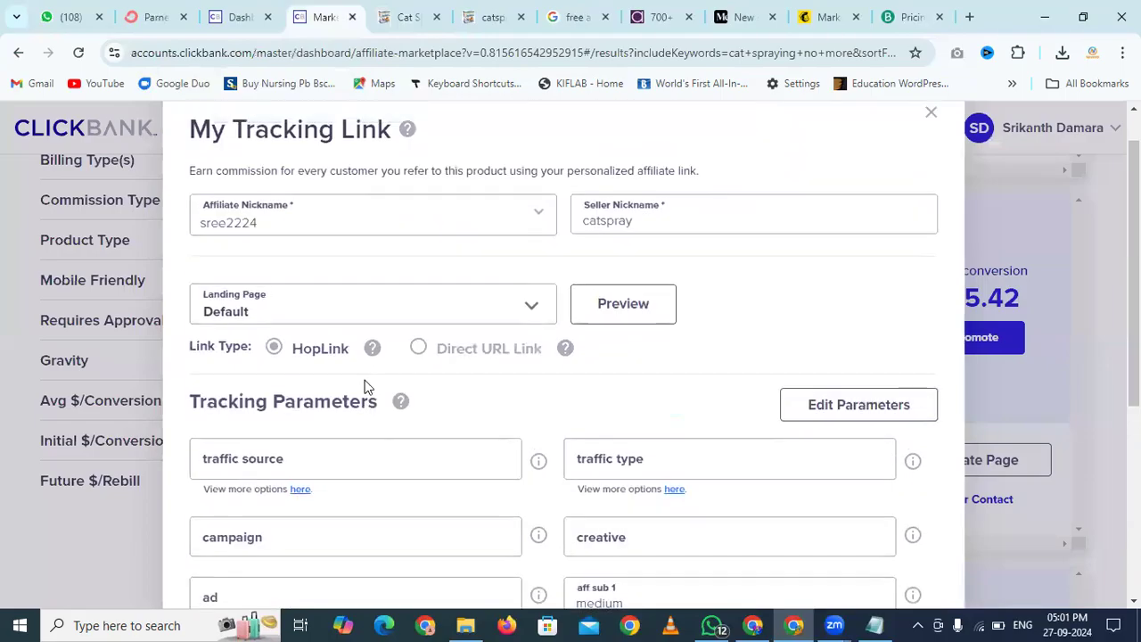
pyautogui.click(276, 221)
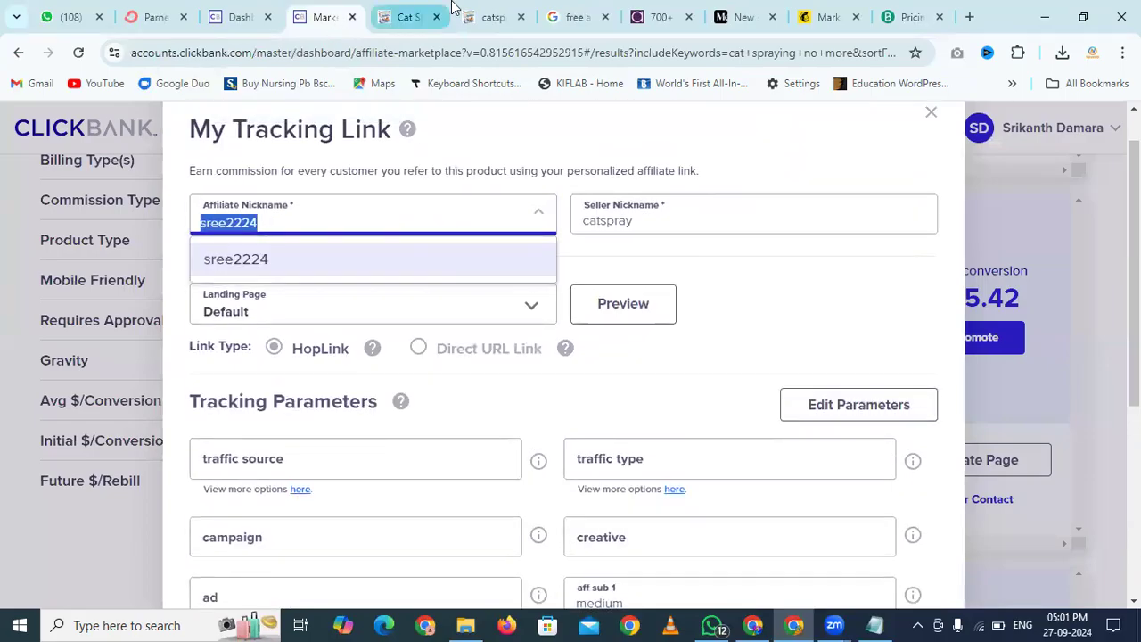
# Resubmit the PDF report form and download the report as an editable Word file
pyautogui.click(407, 15)
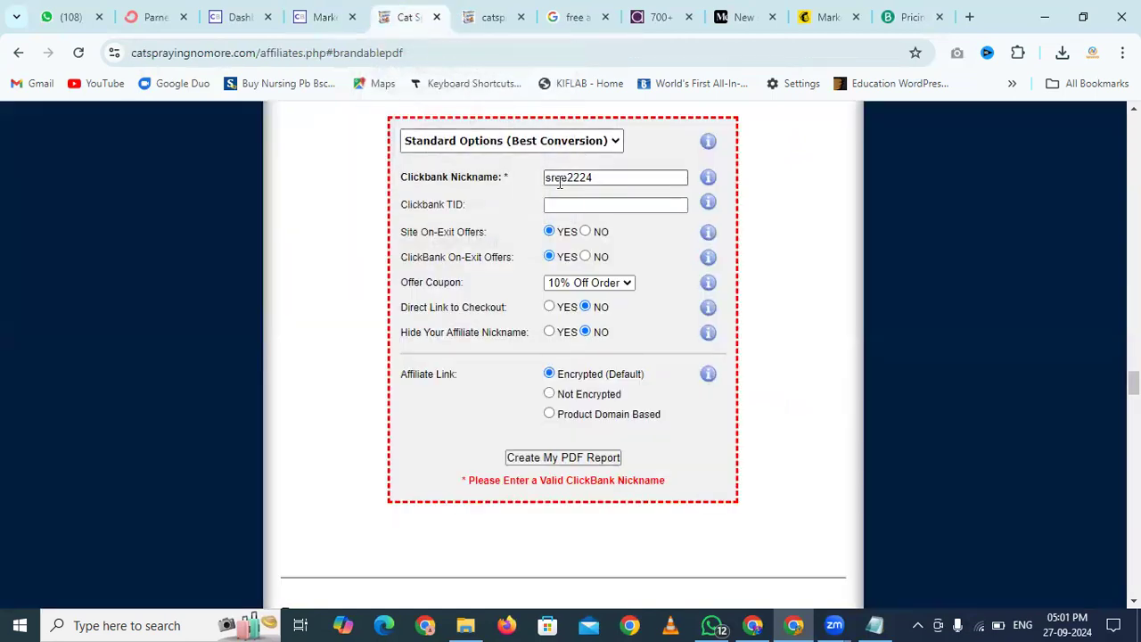
pyautogui.click(564, 458)
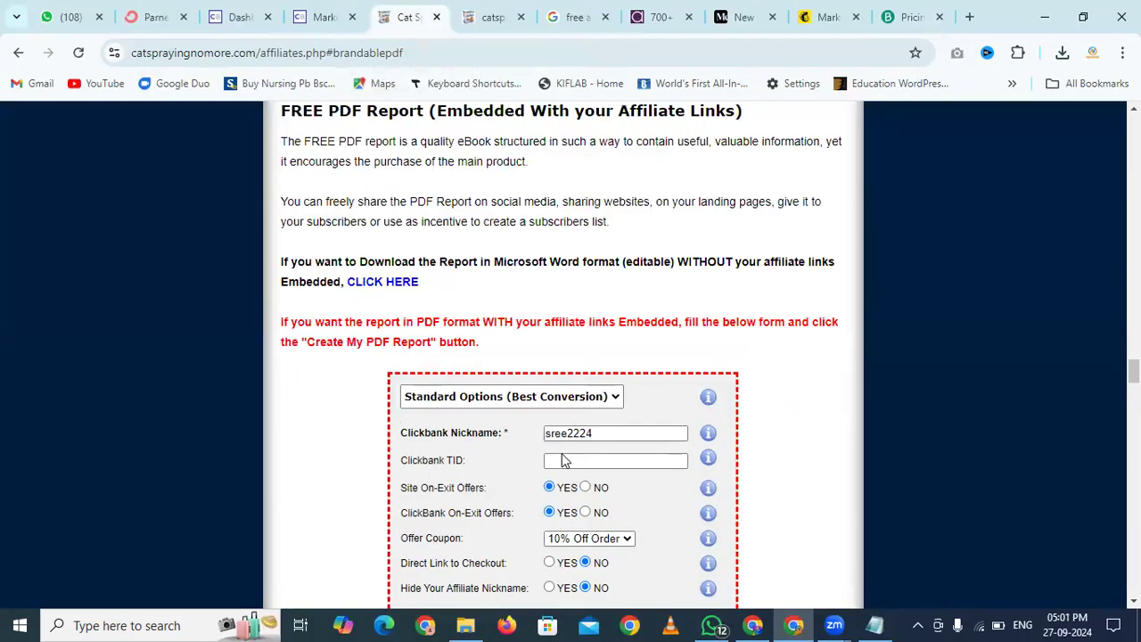
pyautogui.scroll(-4, 563, 454)
pyautogui.scroll(3, 562, 454)
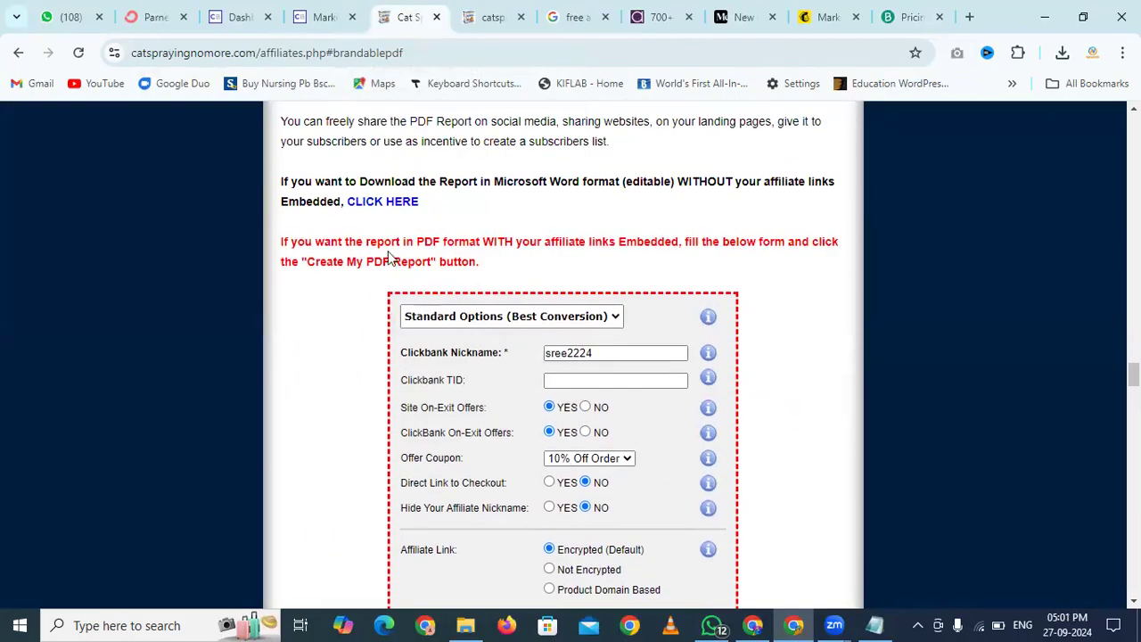
pyautogui.click(389, 201)
# Change the tracking link's aff sub 1 value to 'ebook' and copy the HopLink
pyautogui.click(304, 8)
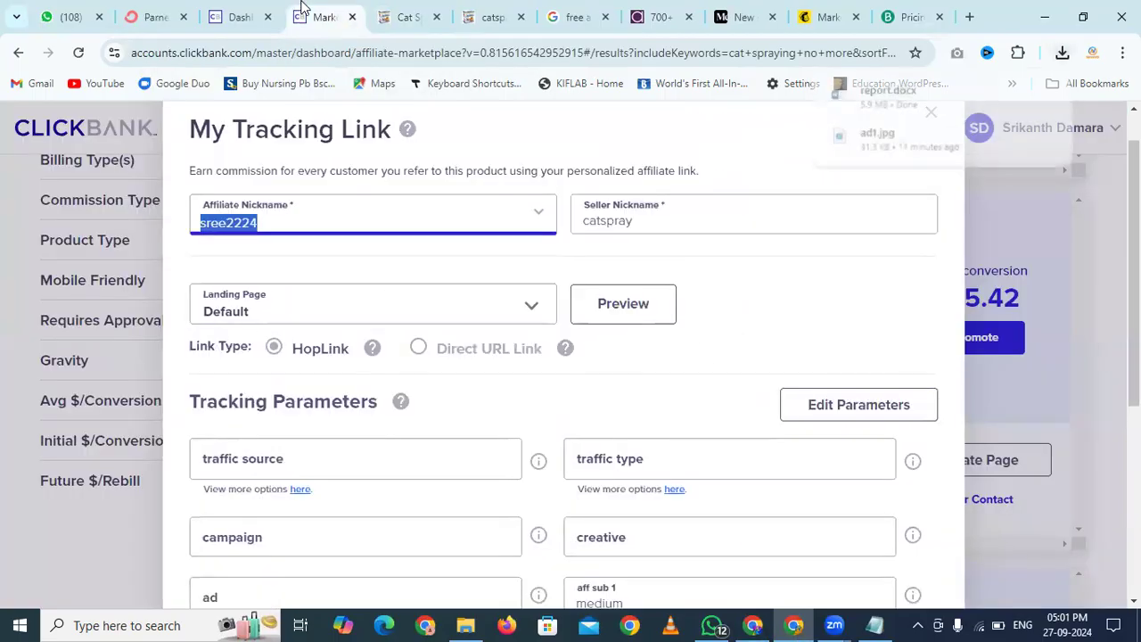
pyautogui.scroll(-4, 657, 369)
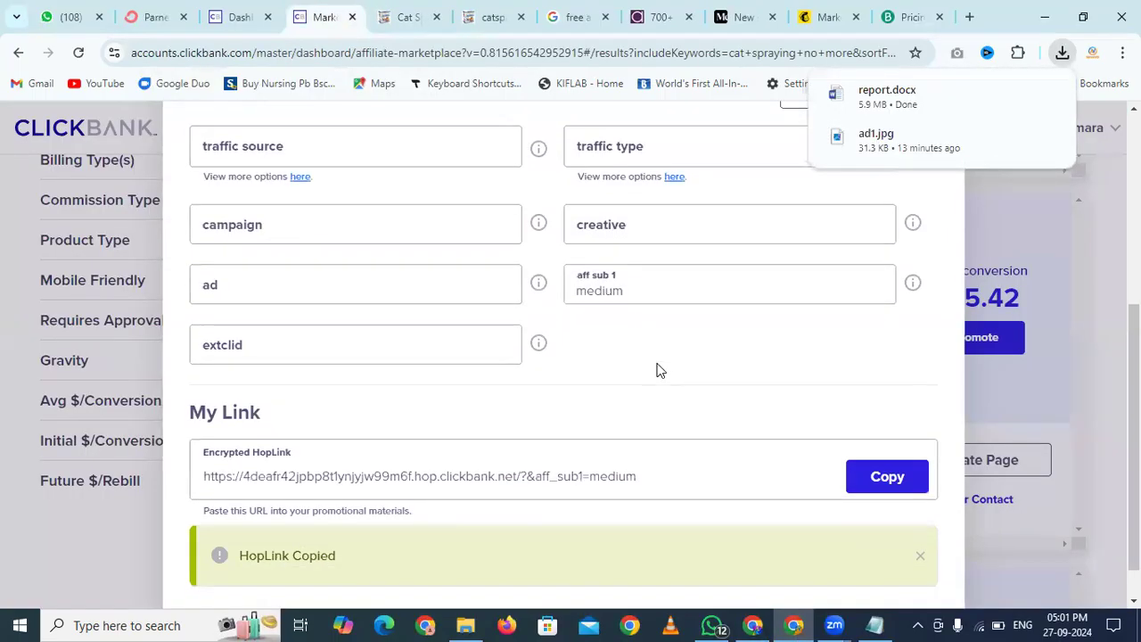
pyautogui.moveTo(642, 288); pyautogui.dragTo(548, 298)
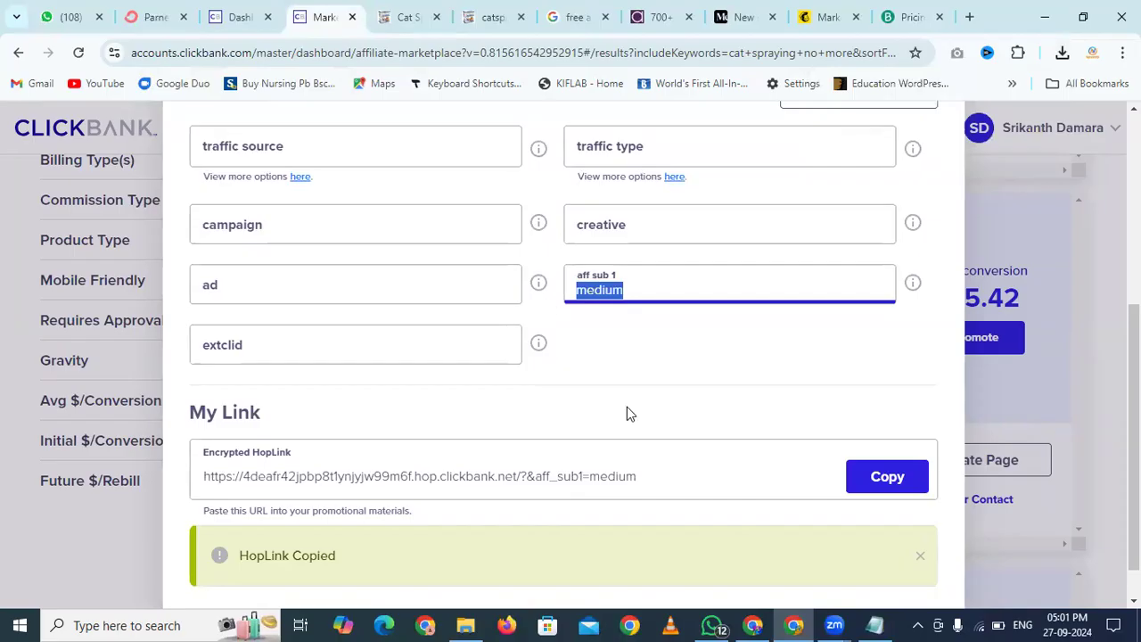
pyautogui.write('ebook')
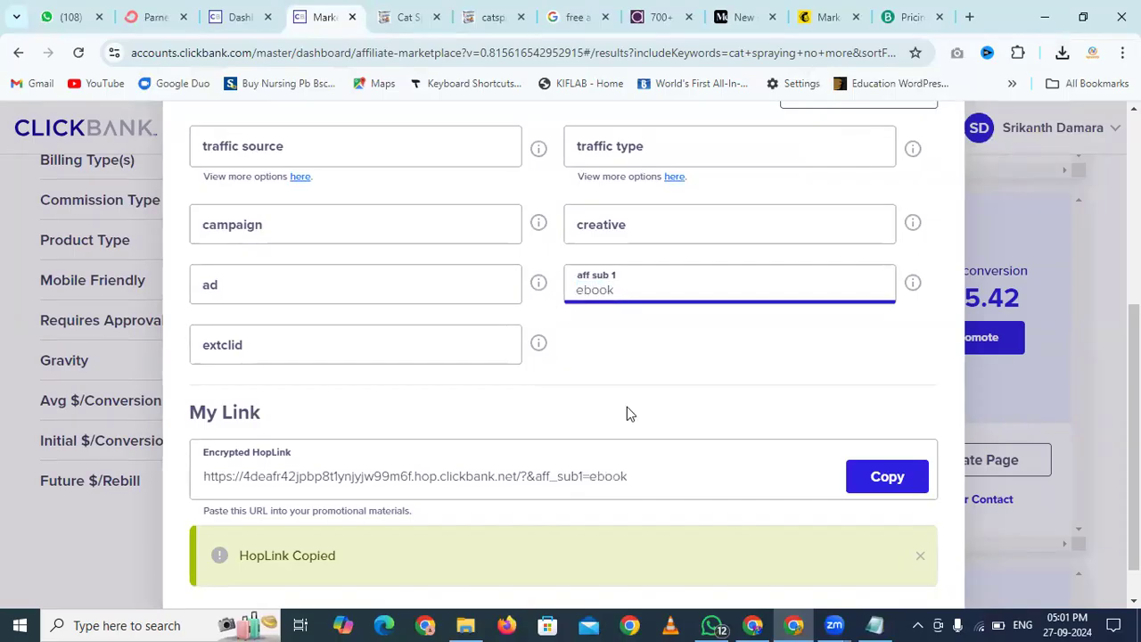
pyautogui.click(865, 484)
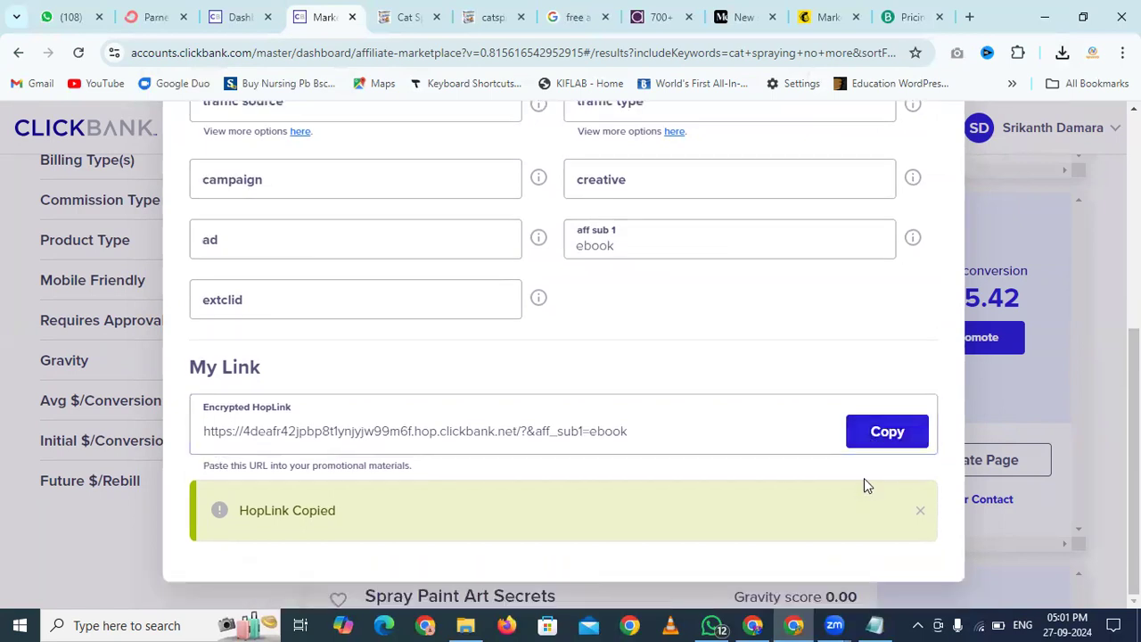
# Add an 'Ebook -' line with the pasted HopLink below the Medium link in the notes and save
pyautogui.click(871, 624)
pyautogui.press('Right')
pyautogui.press('Return')
pyautogui.write('e')
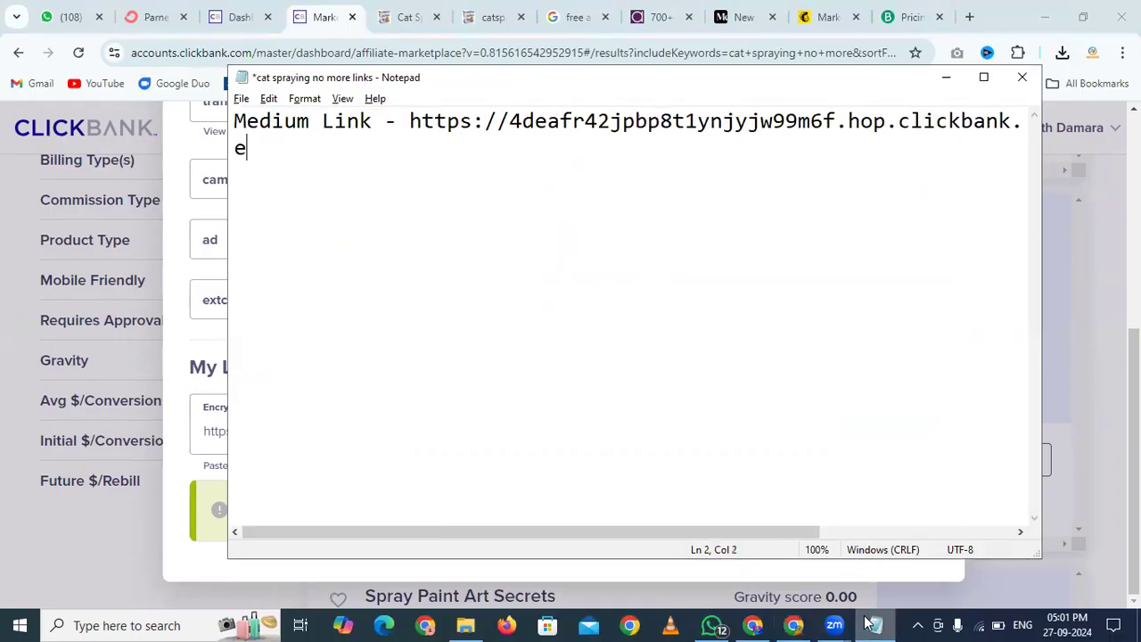
pyautogui.write('CB')
pyautogui.press('BackSpace')
pyautogui.press('BackSpace')
pyautogui.press('BackSpace')
pyautogui.write('Ebook -')
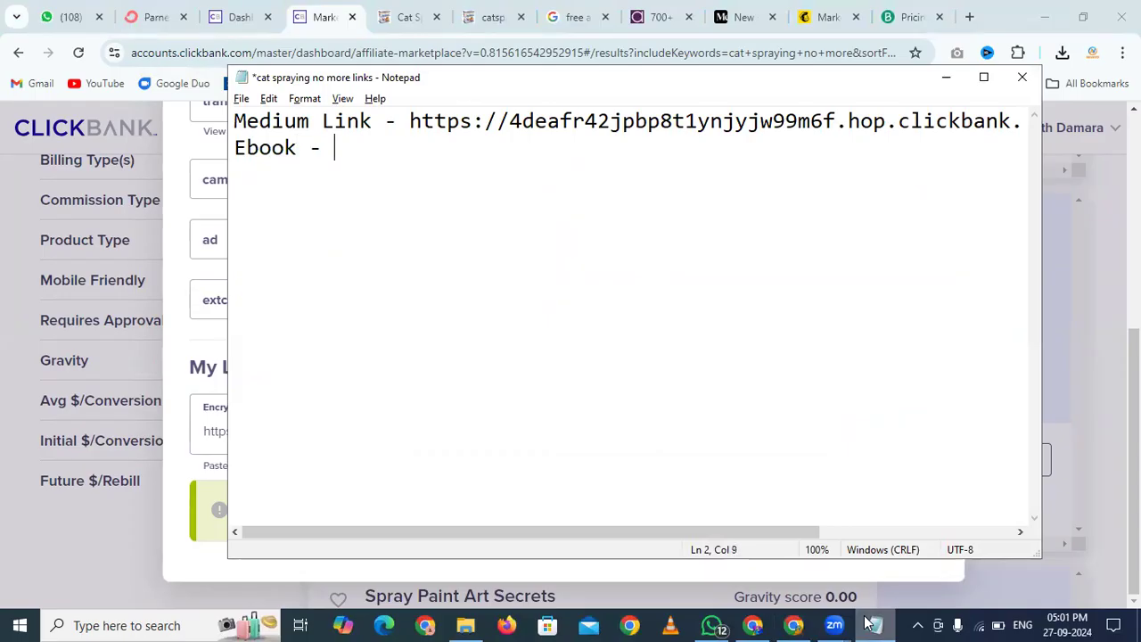
pyautogui.hotkey('ctrl', 'v')
pyautogui.hotkey('ctrl', 's')
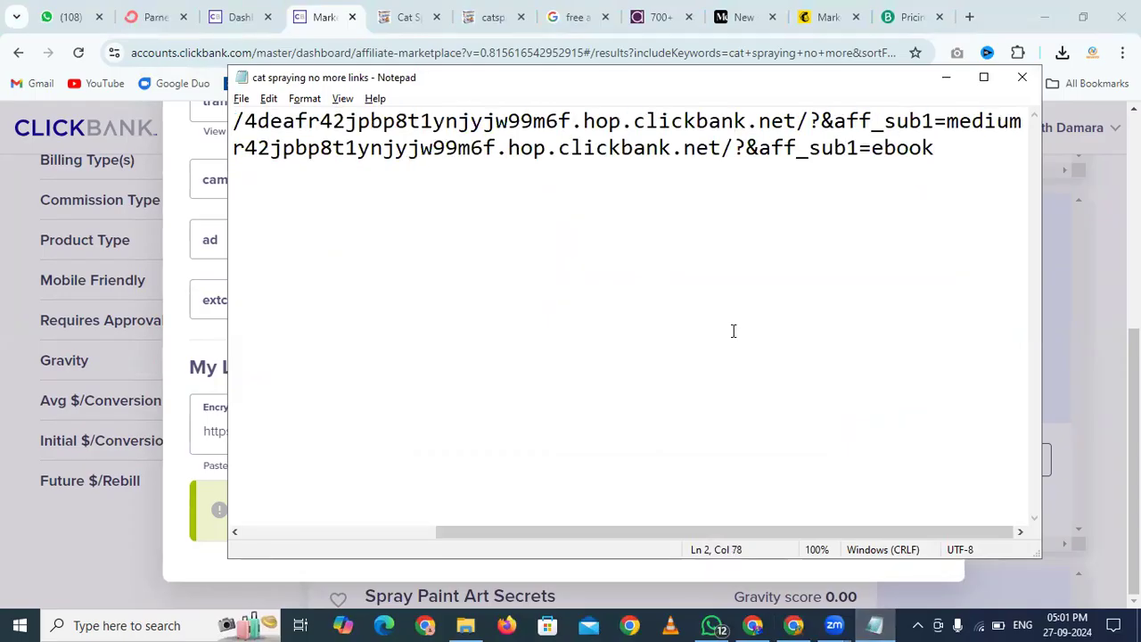
pyautogui.click(325, 5)
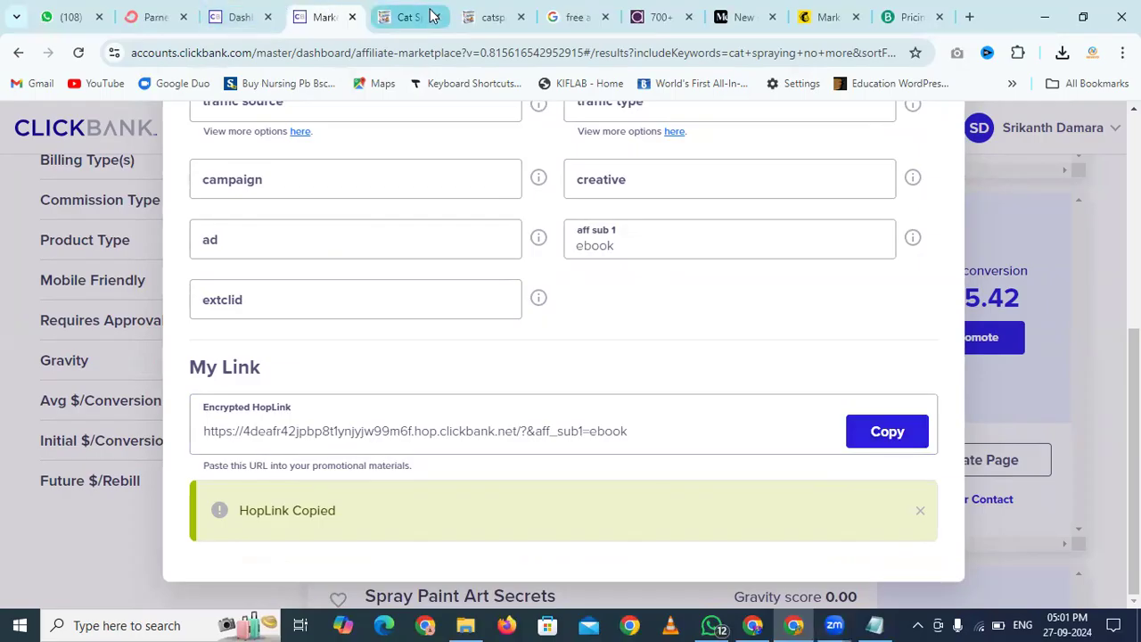
# Open the downloaded report.docx in Word and enable editing
pyautogui.click(1062, 53)
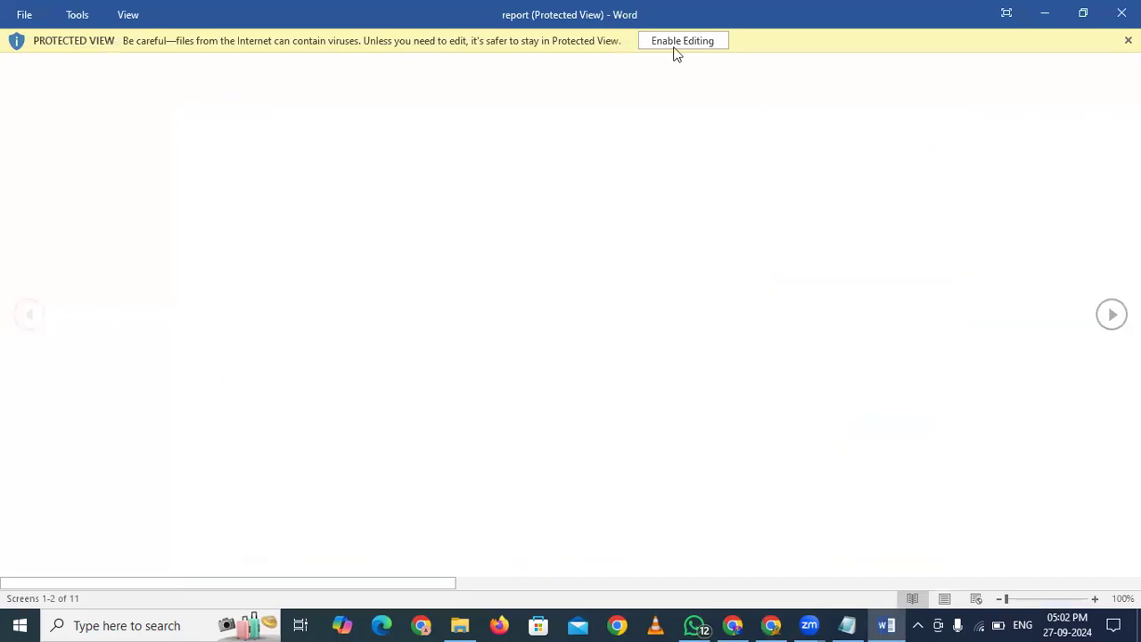
pyautogui.click(671, 43)
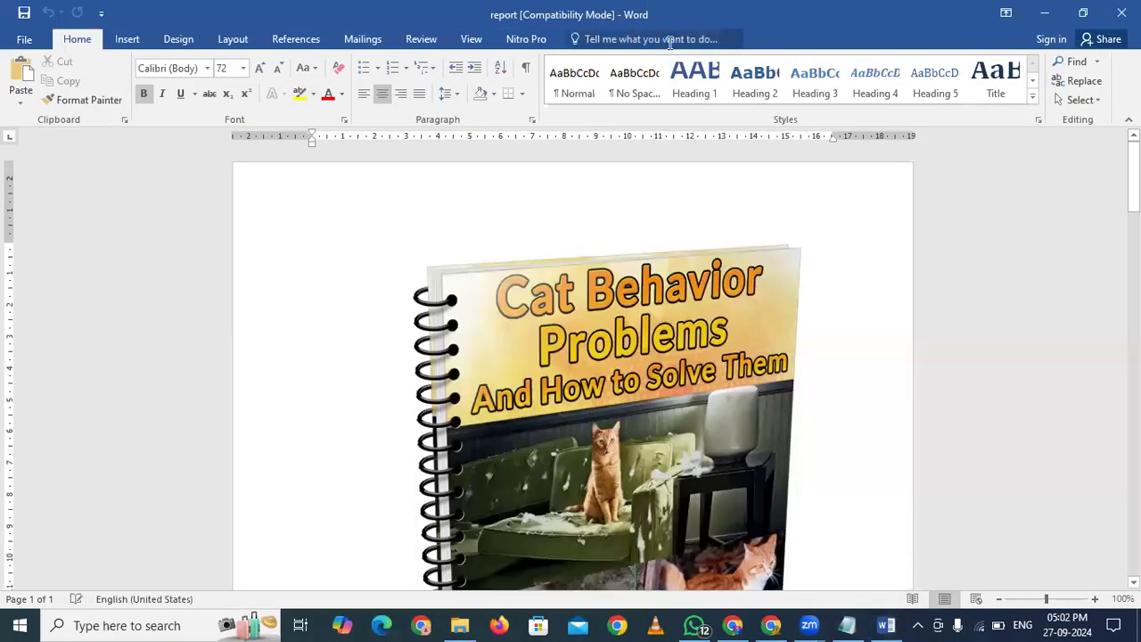
pyautogui.scroll(-3, 731, 240)
pyautogui.scroll(-5, 731, 240)
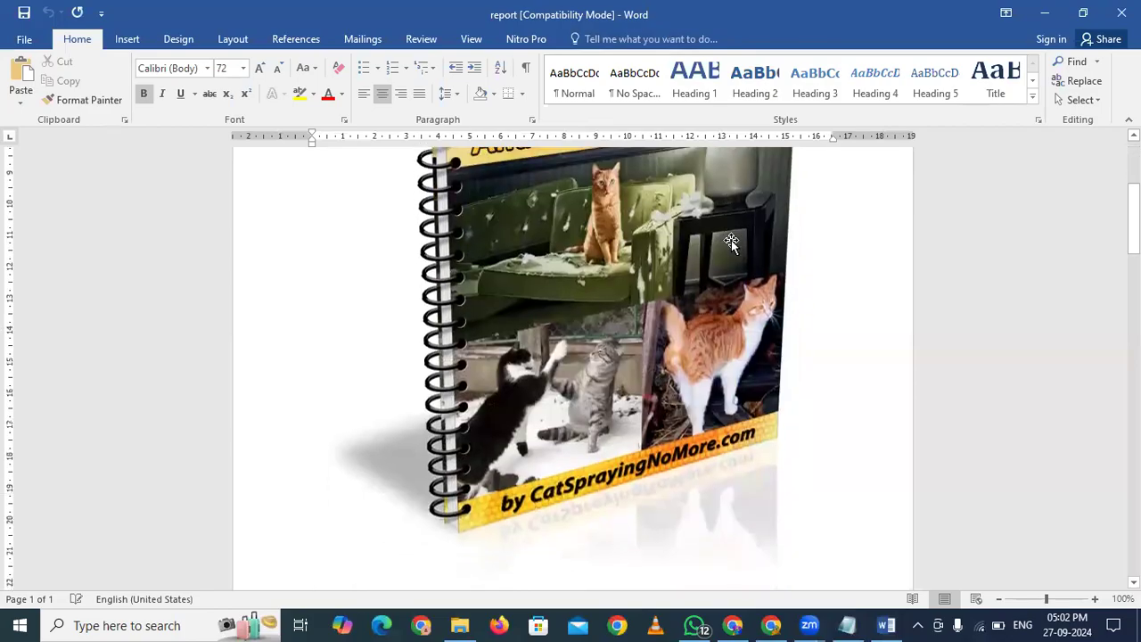
pyautogui.scroll(6, 731, 240)
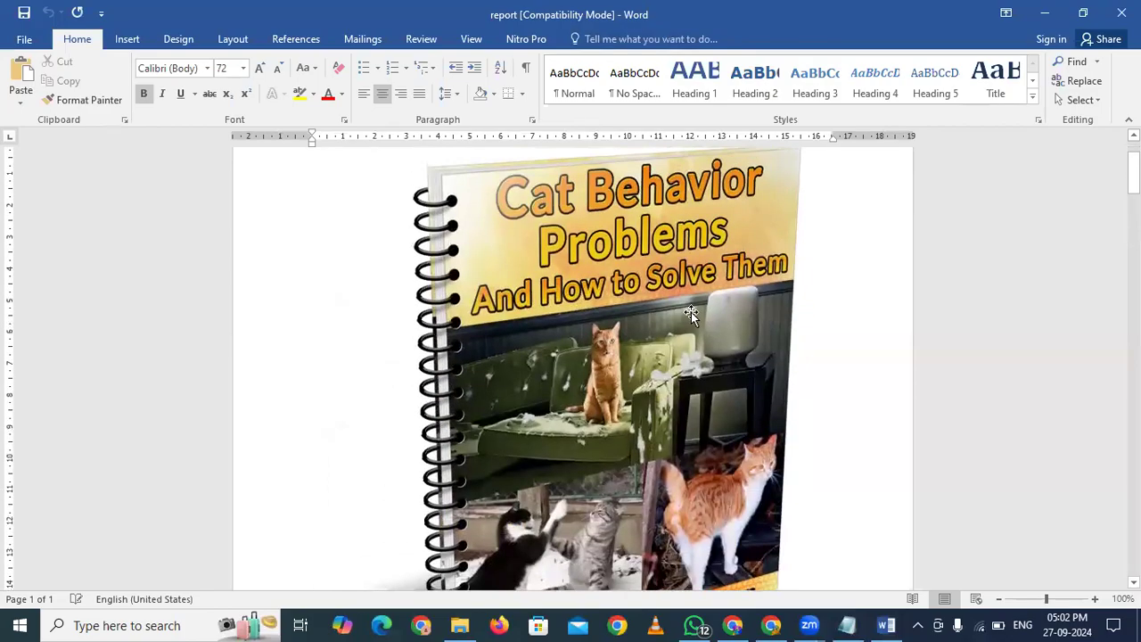
# Save the eBook cover image as a picture named 'cat problems' on the Desktop
pyautogui.click(561, 296)
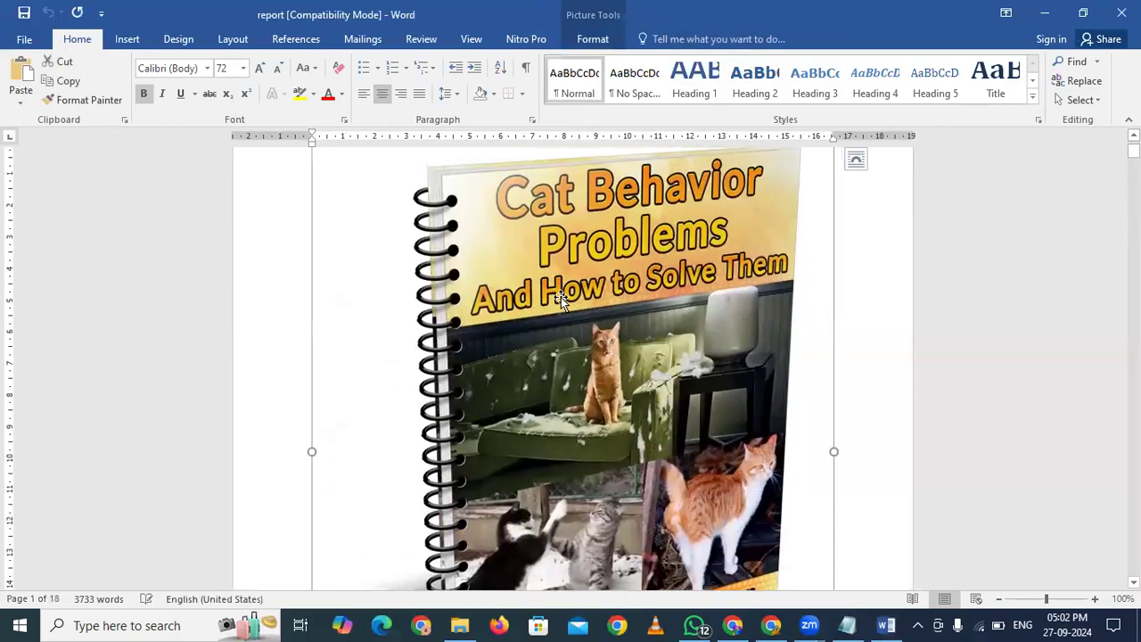
pyautogui.rightClick(561, 297)
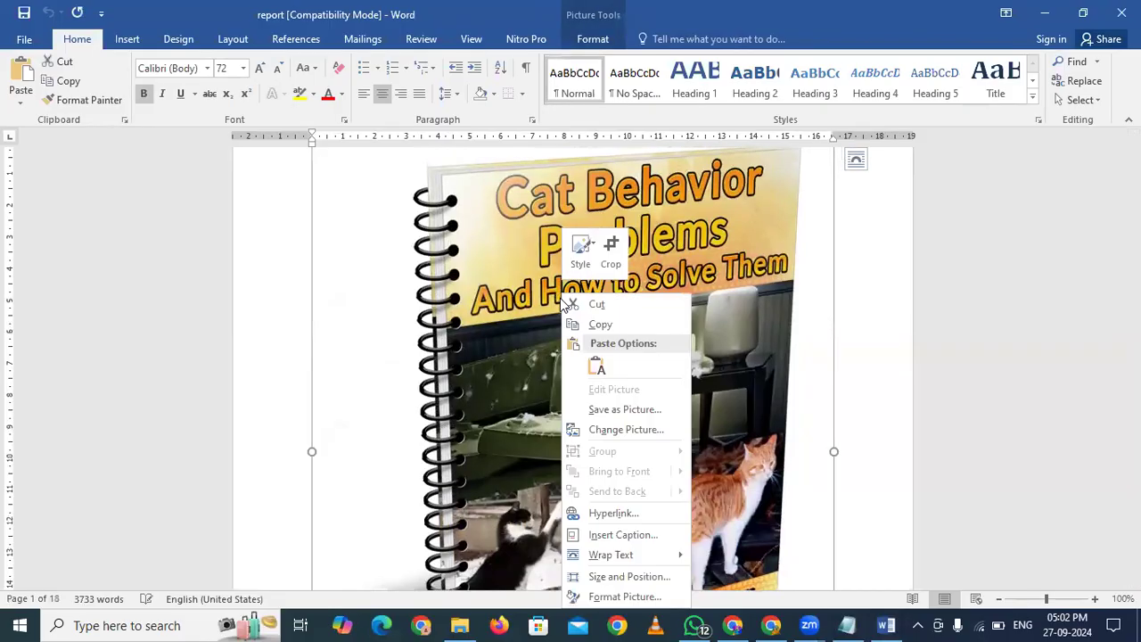
pyautogui.click(619, 410)
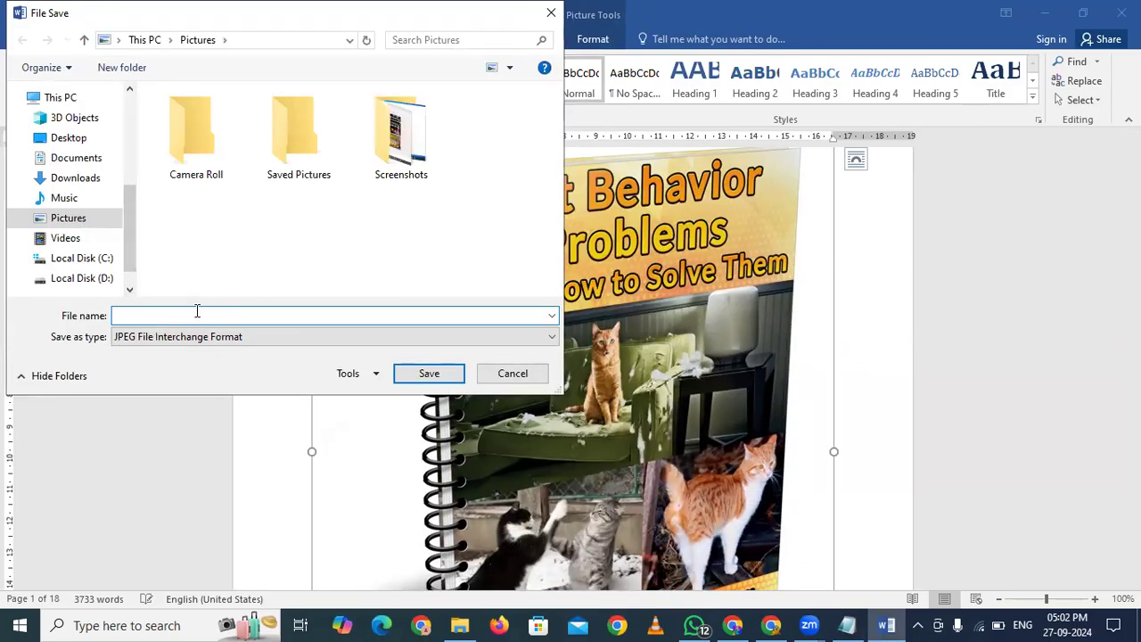
pyautogui.write('cat problems')
pyautogui.click(68, 140)
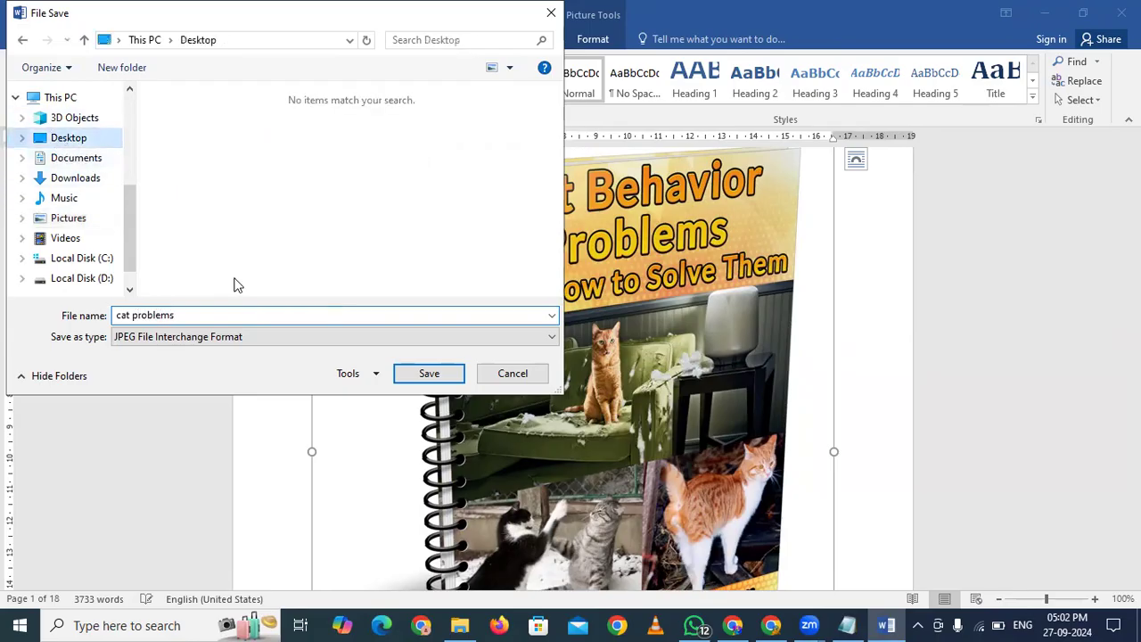
pyautogui.click(428, 373)
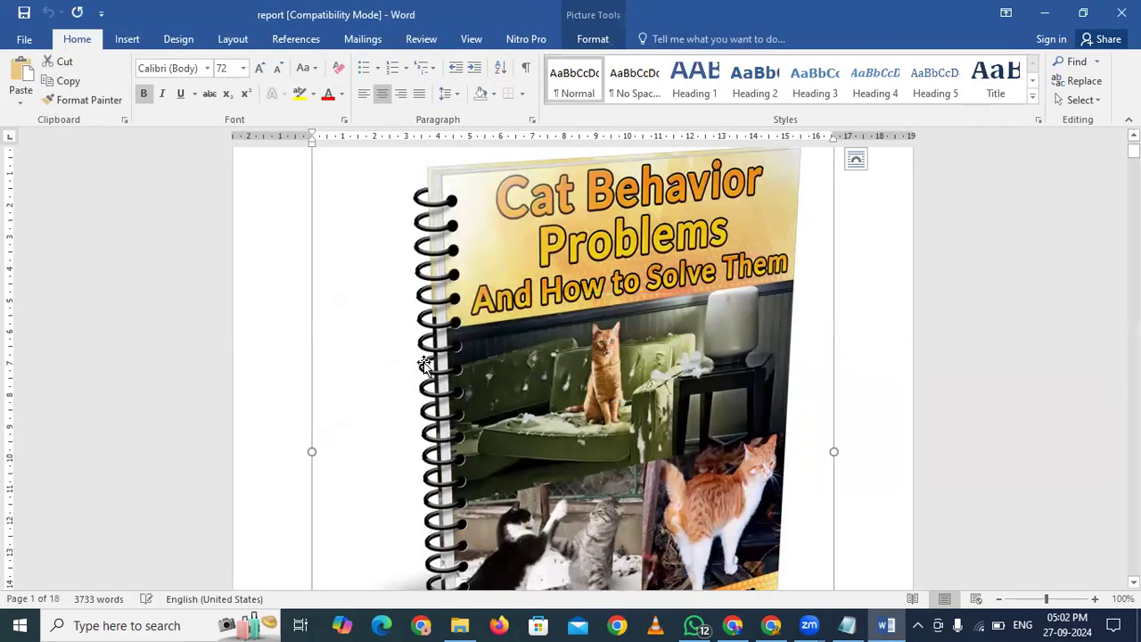
pyautogui.press('super+d')
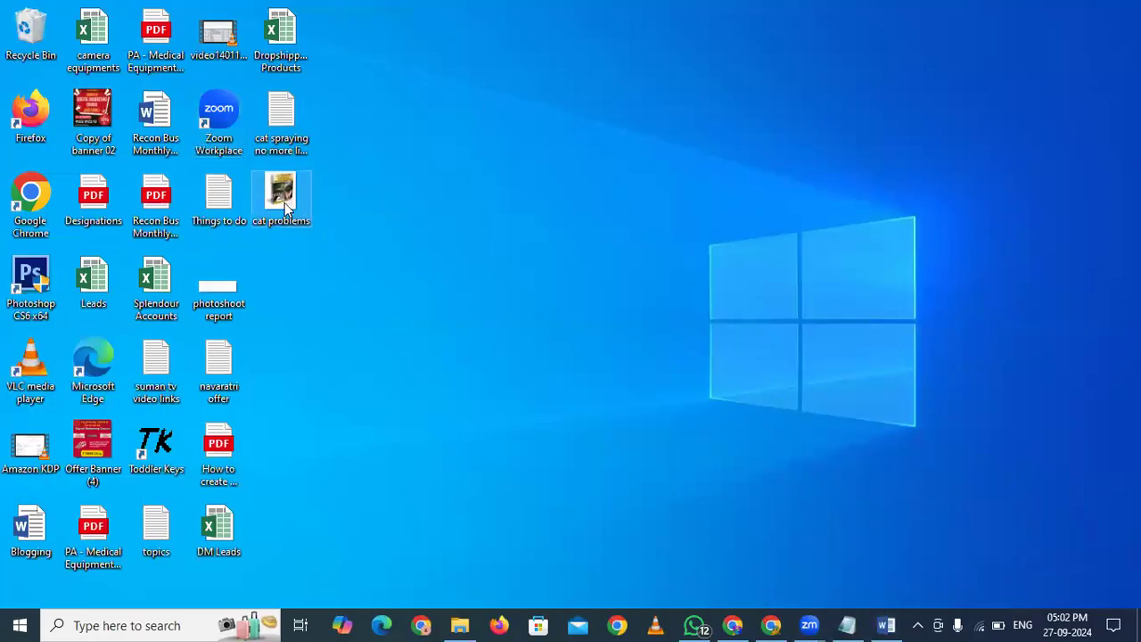
pyautogui.doubleClick(284, 203)
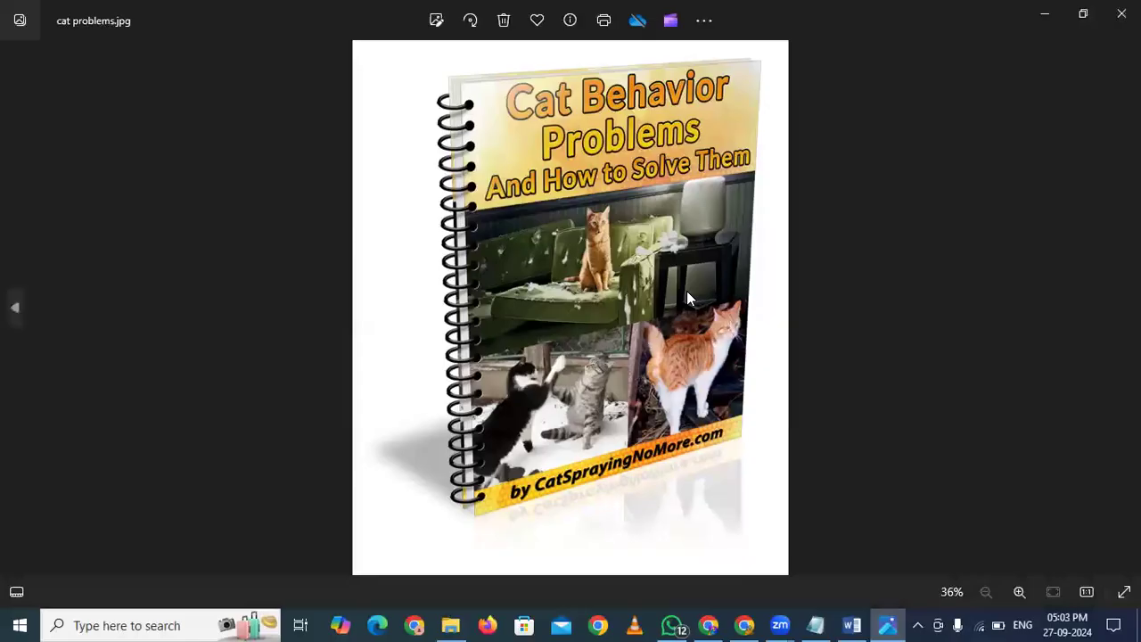
pyautogui.click(1122, 13)
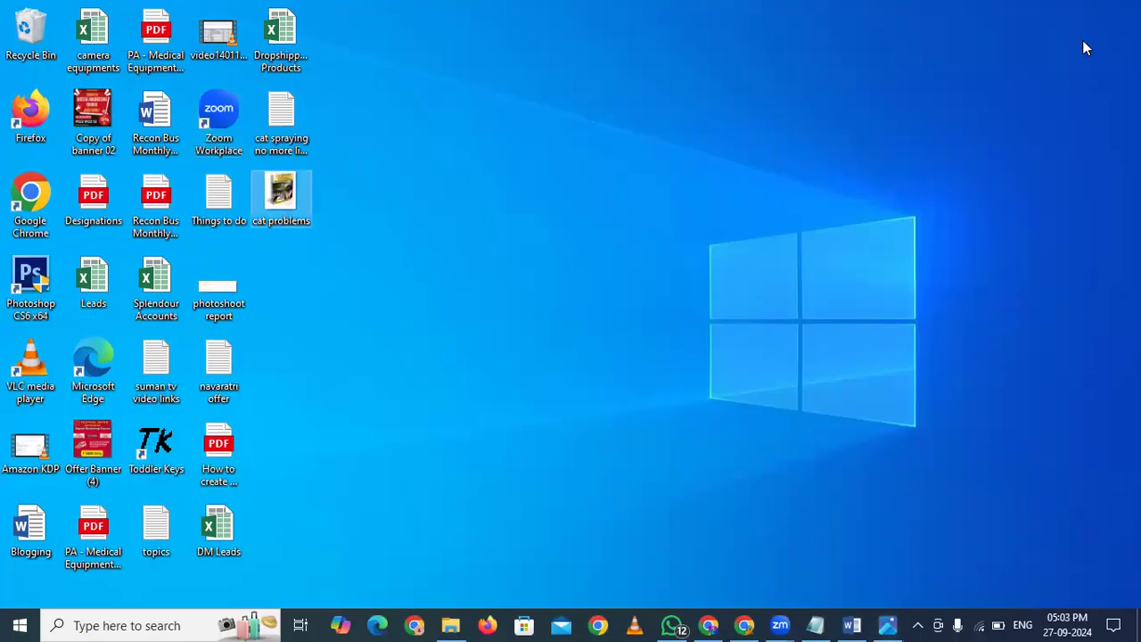
# Back in the Word report, select the CatSprayingNoMore.com link in the copyright line
pyautogui.hotkey('alt', 'Tab')
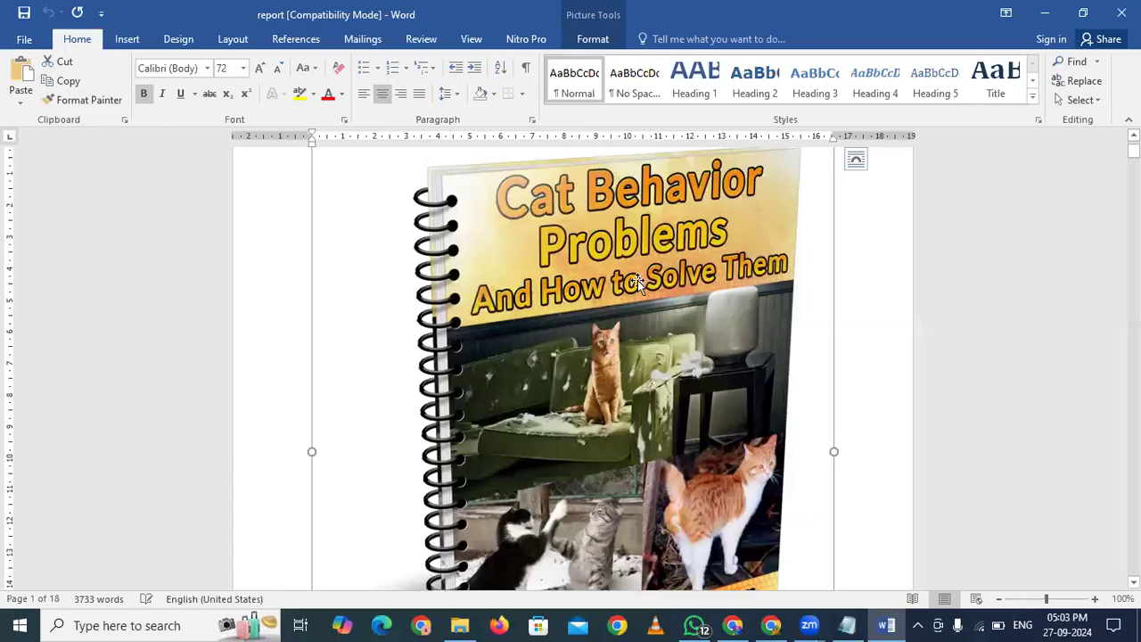
pyautogui.hotkey('alt', 'Tab')
pyautogui.hotkey('alt', 'Tab')
pyautogui.scroll(-10, 585, 326)
pyautogui.scroll(-5, 586, 330)
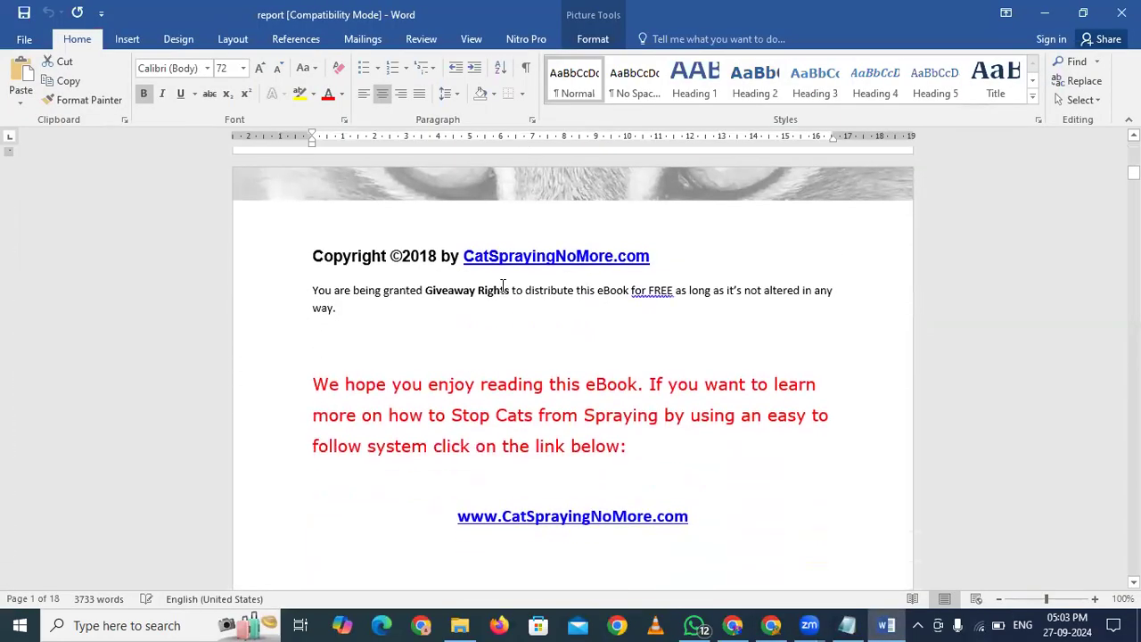
pyautogui.moveTo(649, 256); pyautogui.dragTo(464, 256)
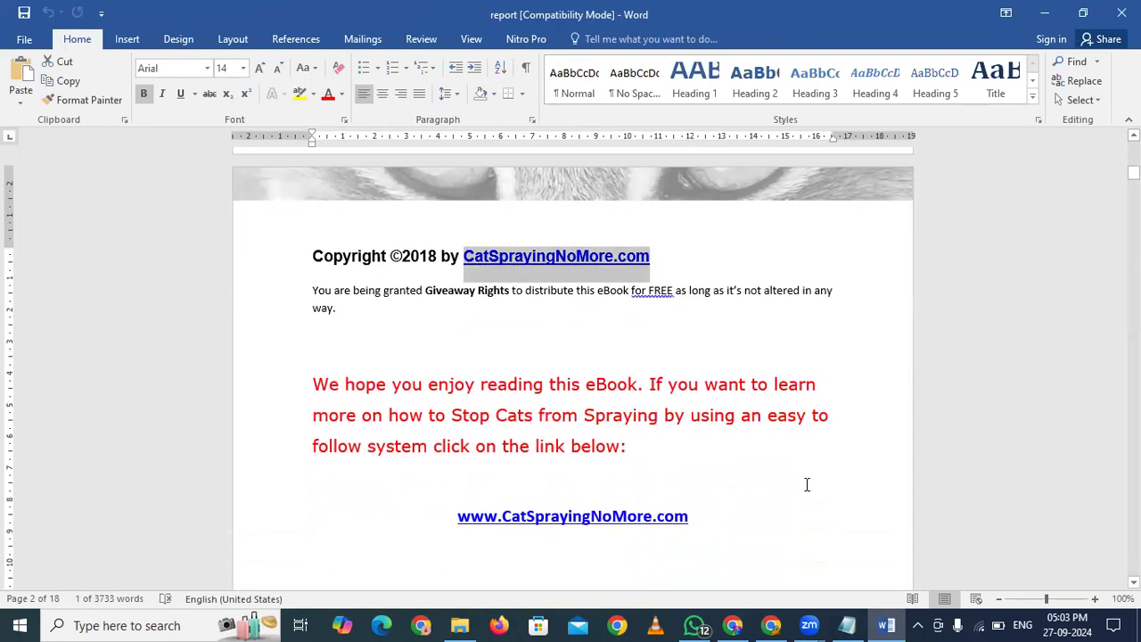
# Select the ebook HopLink URL in the saved links note, then return to Word
pyautogui.click(852, 624)
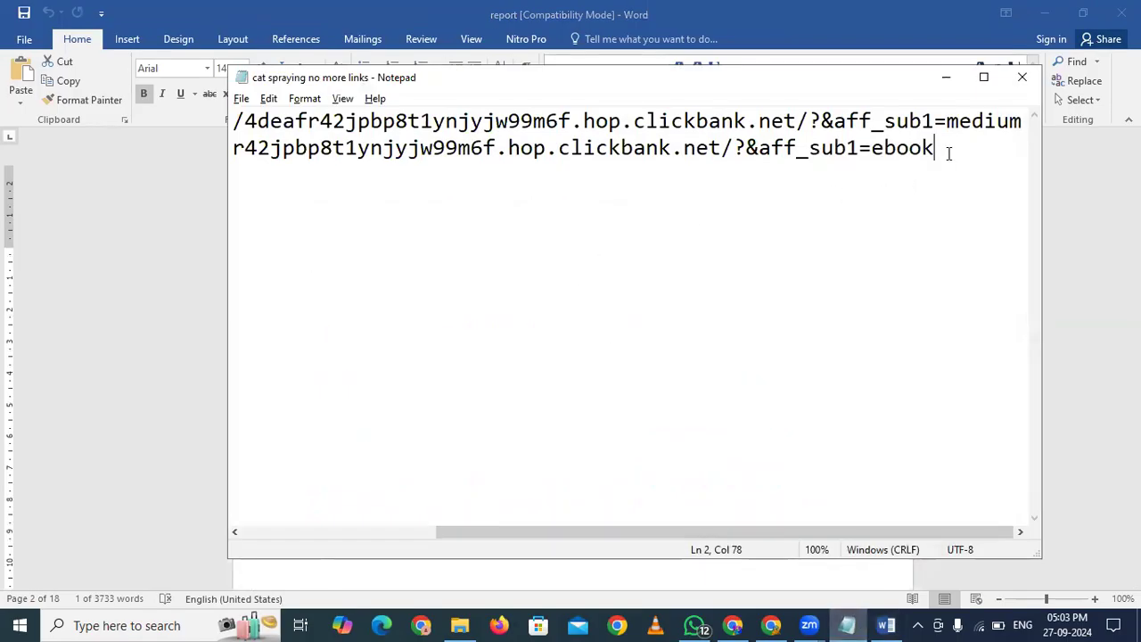
pyautogui.press('Home')
pyautogui.press('Right')
pyautogui.press('Right')
pyautogui.press('Right')
pyautogui.press('Right')
pyautogui.press('Right')
pyautogui.press('Right')
pyautogui.press('Right')
pyautogui.press('Right')
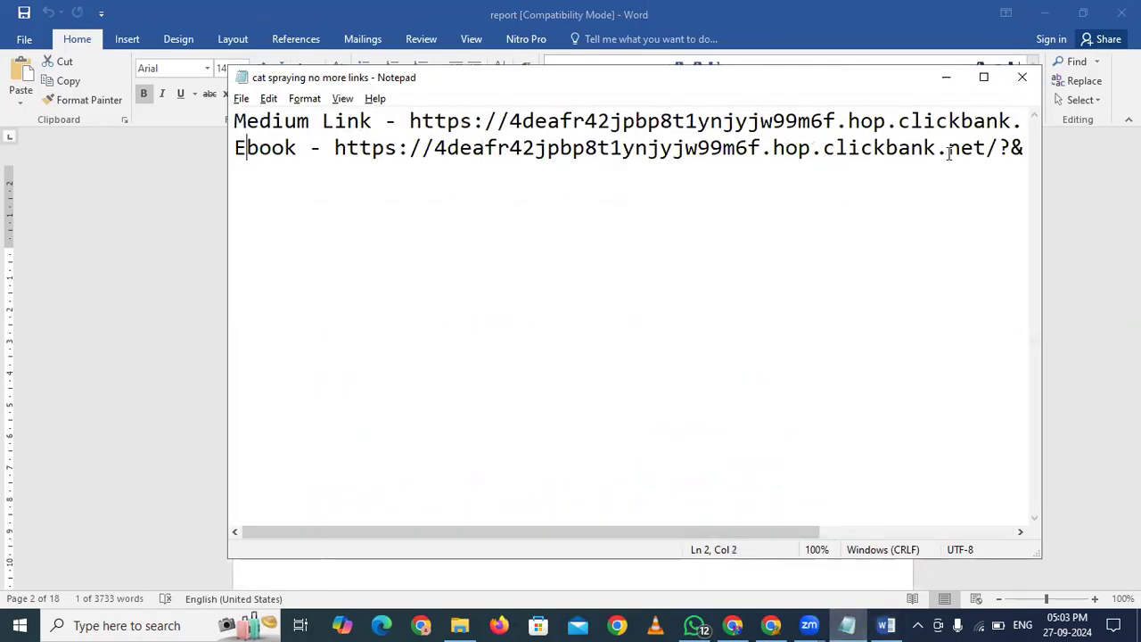
pyautogui.hotkey('shift', 'End')
pyautogui.hotkey('ctrl', 'c')
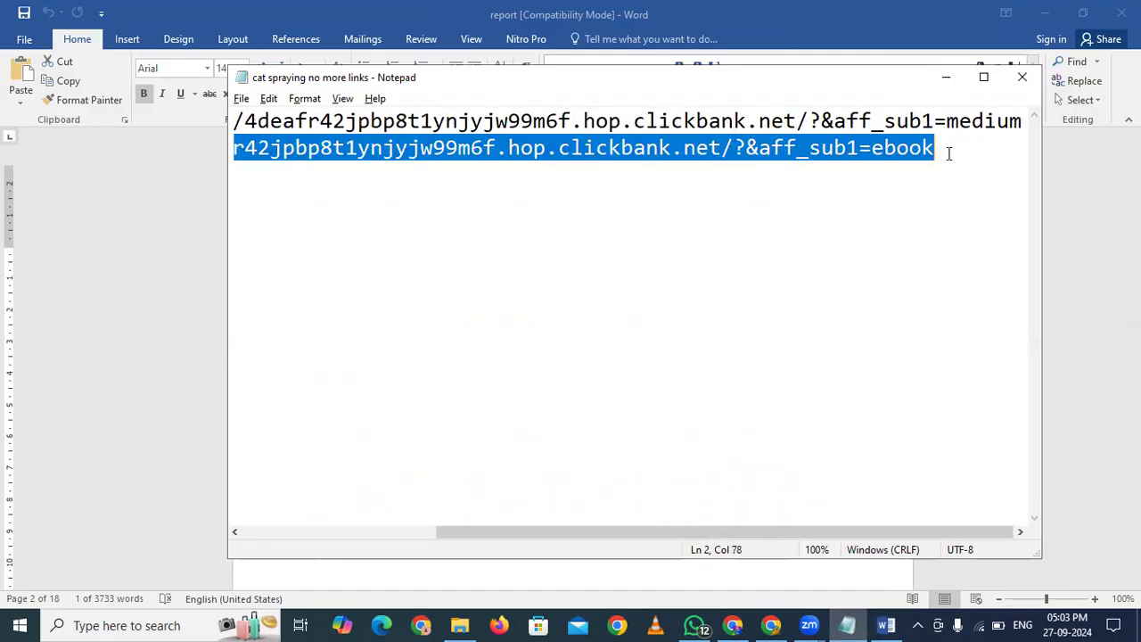
pyautogui.click(946, 77)
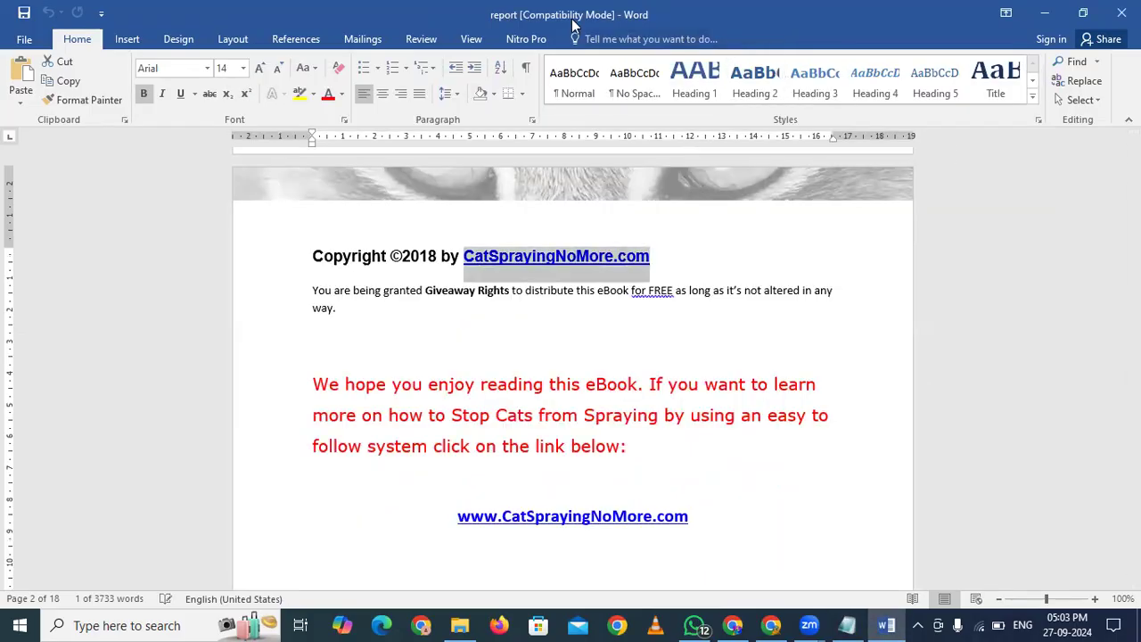
# Replace the copyright link's placeholder address with the pasted ebook HopLink
pyautogui.rightClick(547, 259)
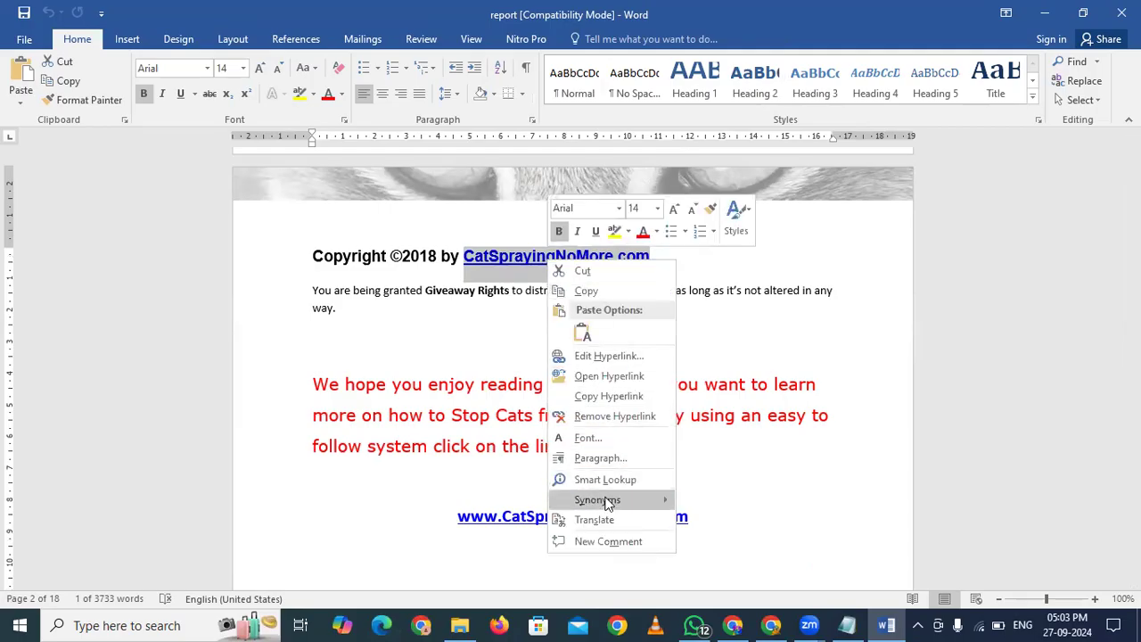
pyautogui.click(609, 376)
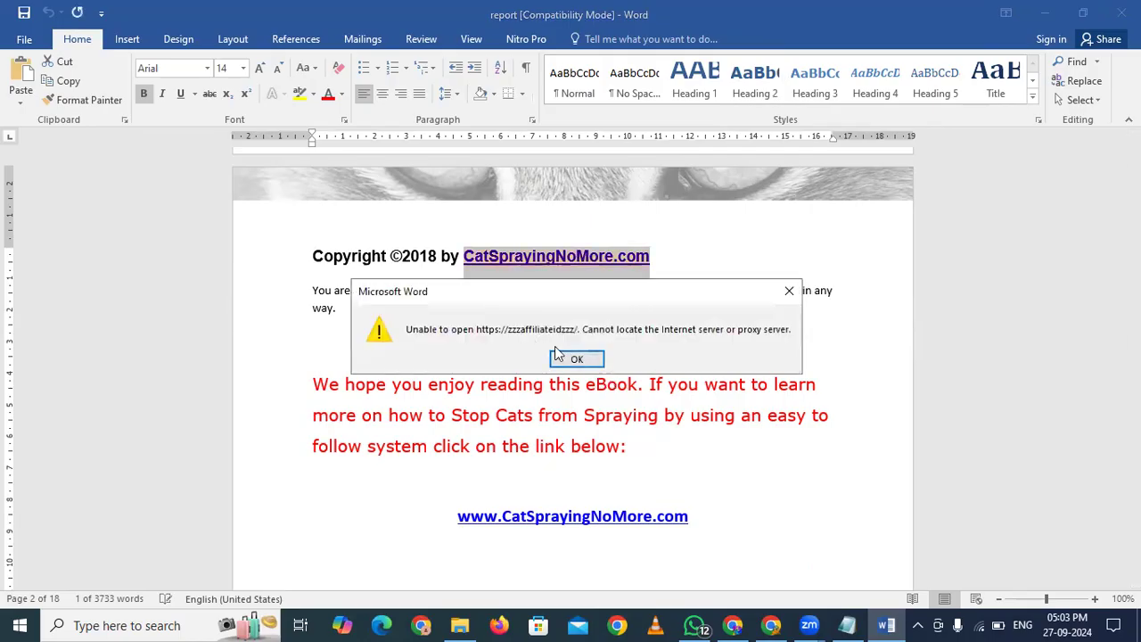
pyautogui.click(561, 358)
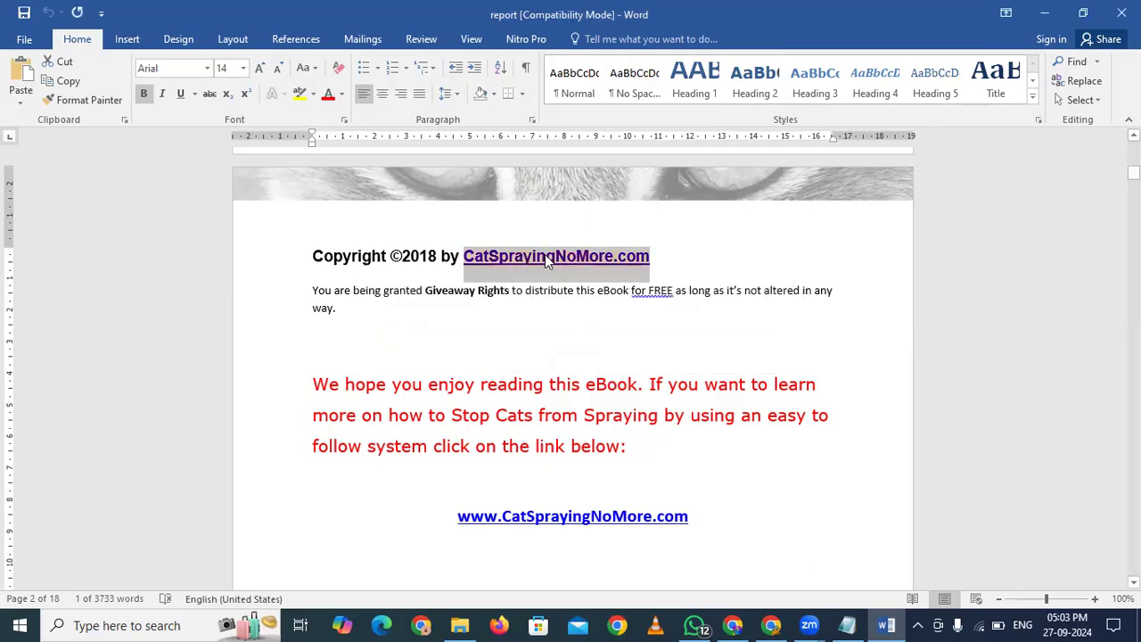
pyautogui.rightClick(546, 254)
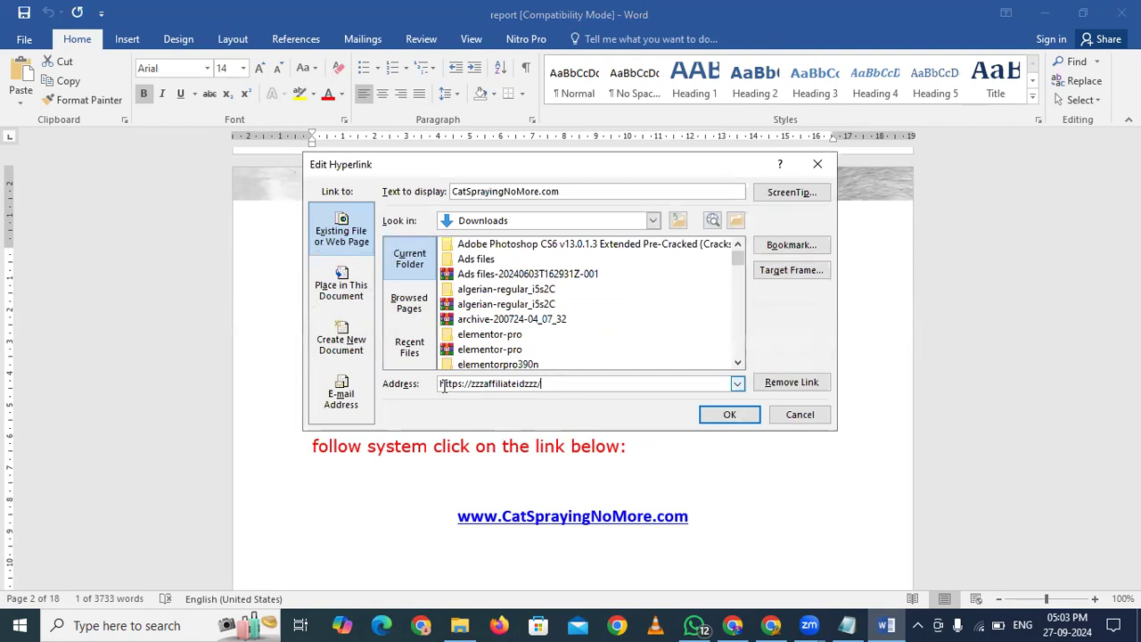
pyautogui.moveTo(561, 384); pyautogui.dragTo(413, 402)
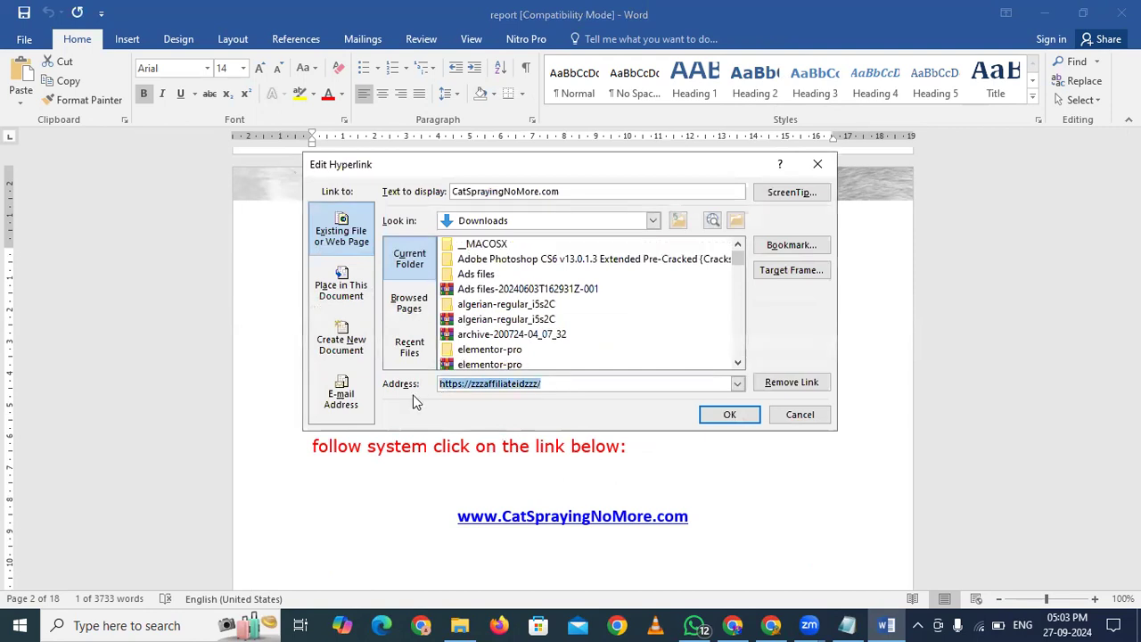
pyautogui.hotkey('ctrl', 'v')
pyautogui.click(730, 415)
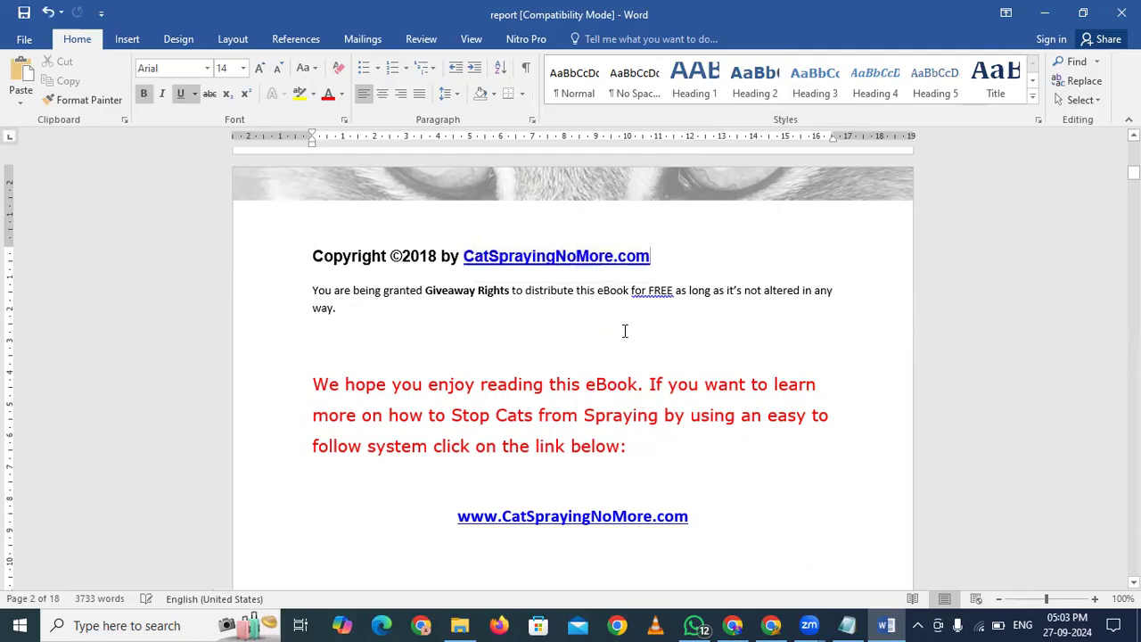
pyautogui.scroll(-2, 624, 328)
pyautogui.scroll(-3, 624, 330)
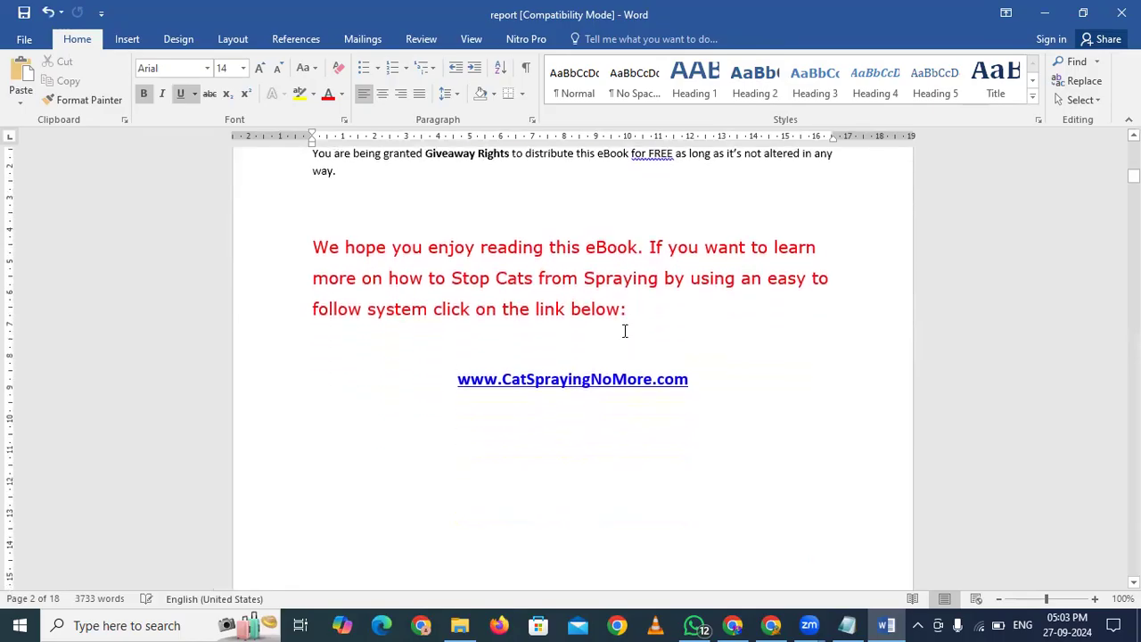
pyautogui.moveTo(704, 346); pyautogui.dragTo(582, 357)
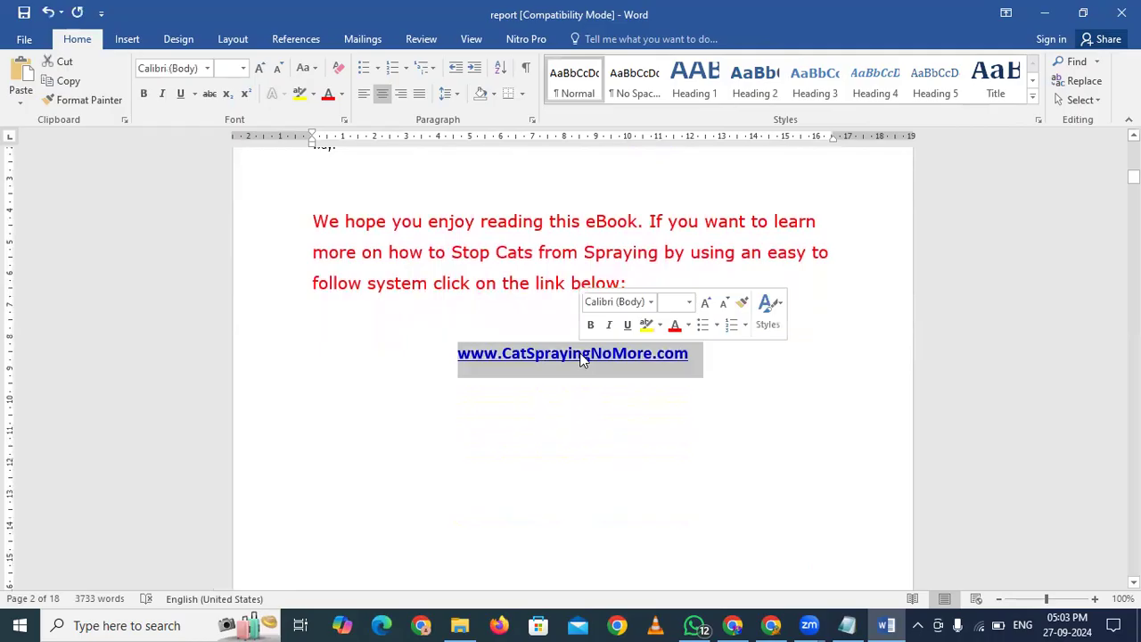
pyautogui.rightClick(581, 356)
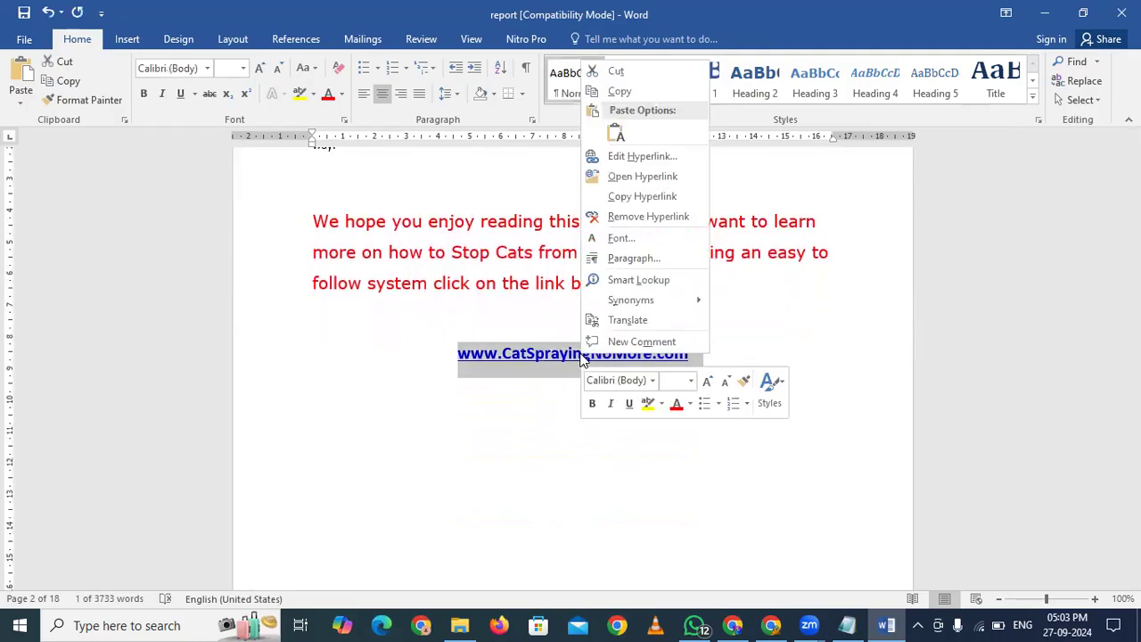
pyautogui.click(617, 156)
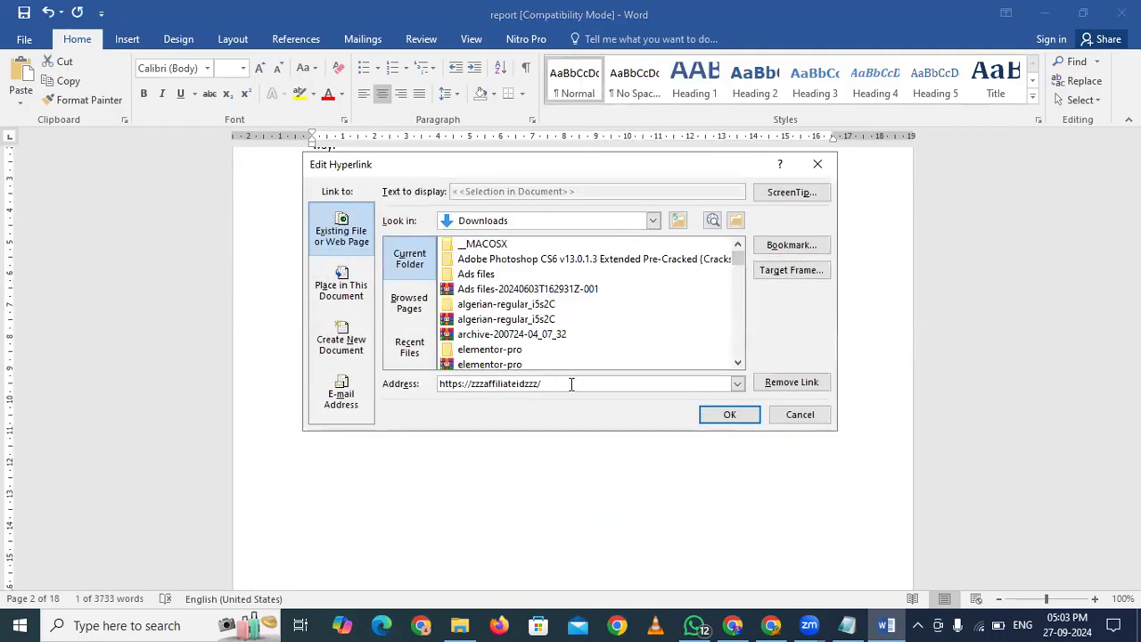
pyautogui.moveTo(572, 384); pyautogui.dragTo(412, 407)
pyautogui.hotkey('ctrl', 'v')
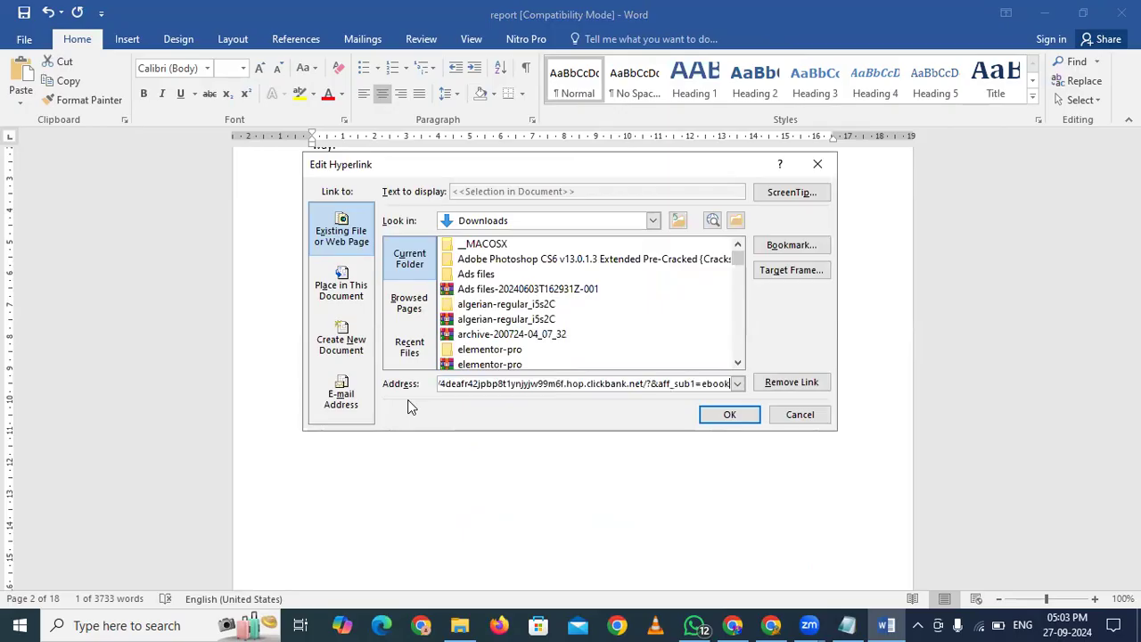
pyautogui.click(730, 415)
pyautogui.scroll(-8, 726, 419)
pyautogui.scroll(-10, 727, 416)
pyautogui.scroll(-12, 727, 416)
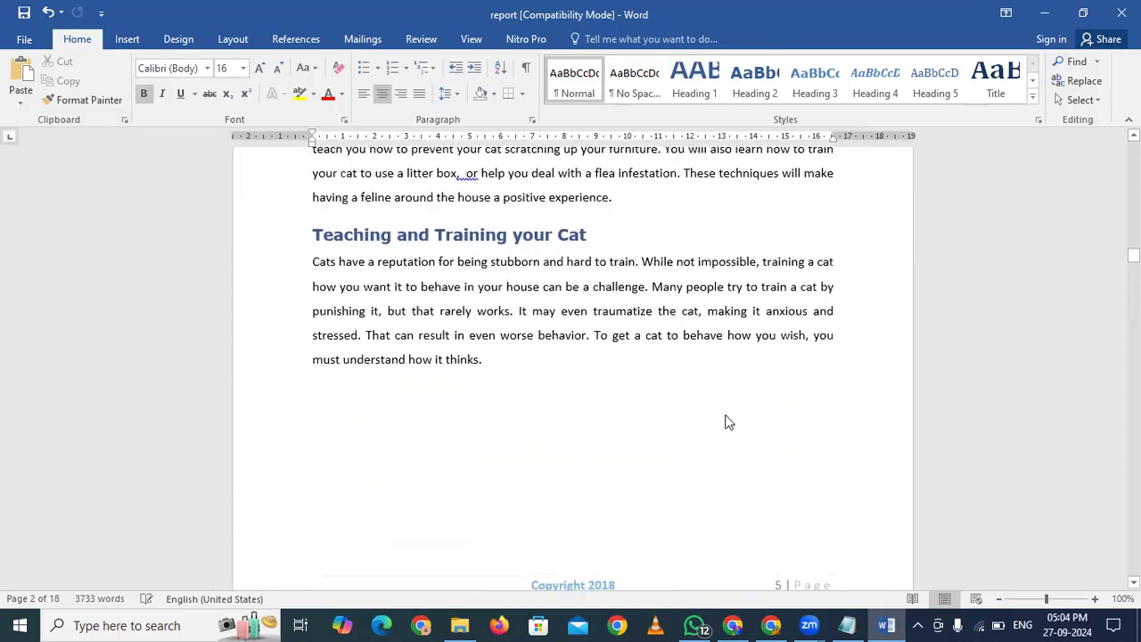
pyautogui.scroll(-10, 727, 419)
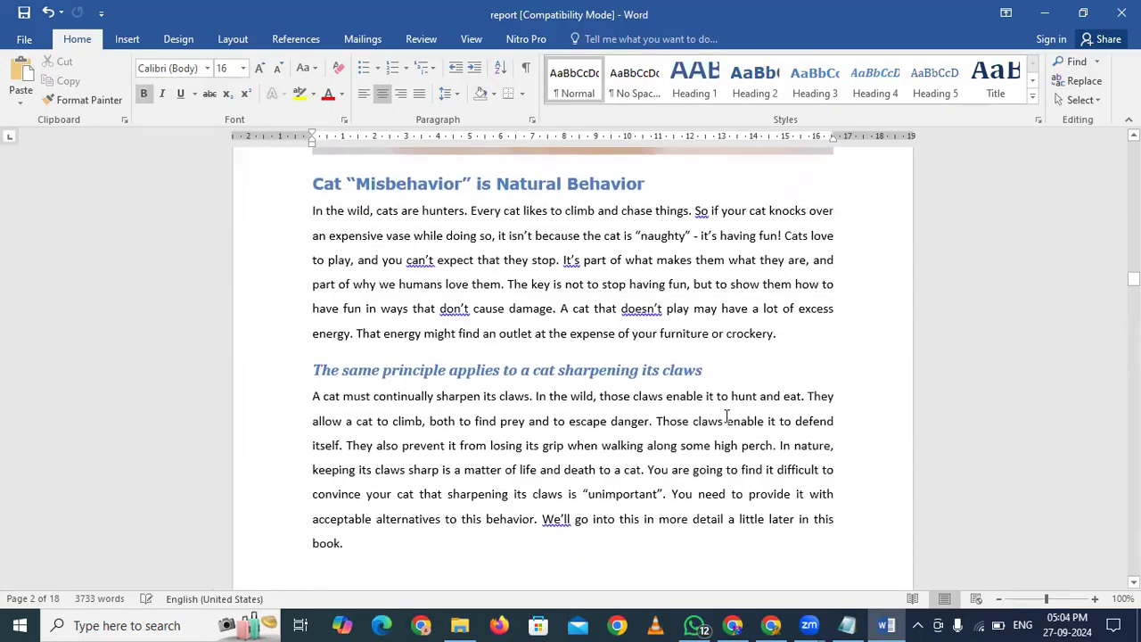
pyautogui.scroll(-10, 726, 416)
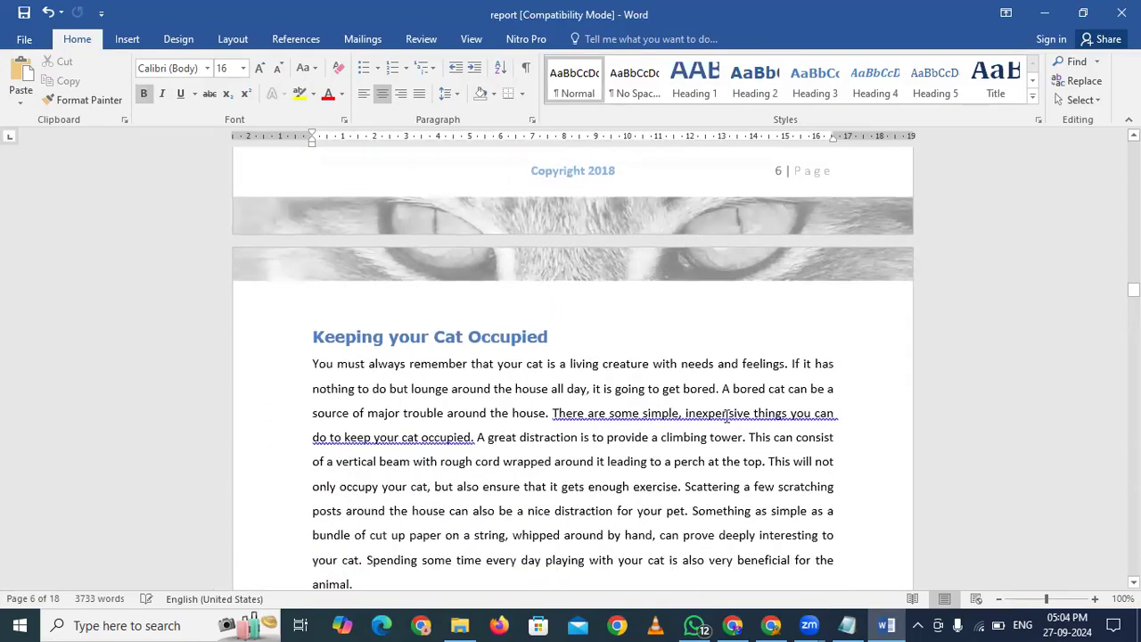
pyautogui.scroll(-3, 727, 416)
pyautogui.scroll(-12, 726, 417)
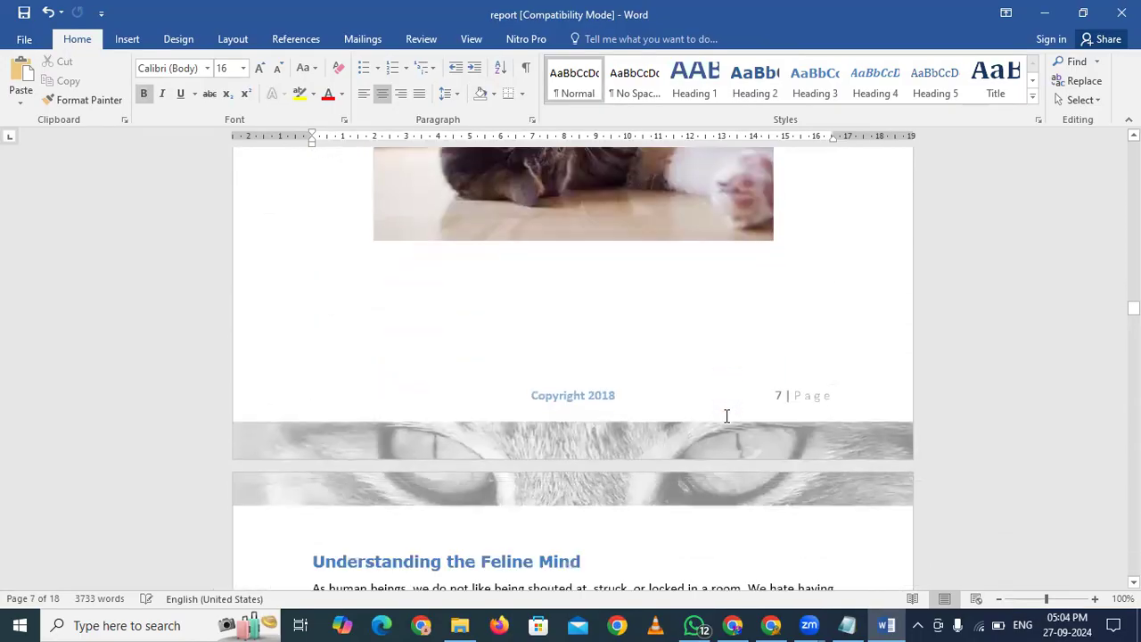
pyautogui.scroll(-15, 726, 416)
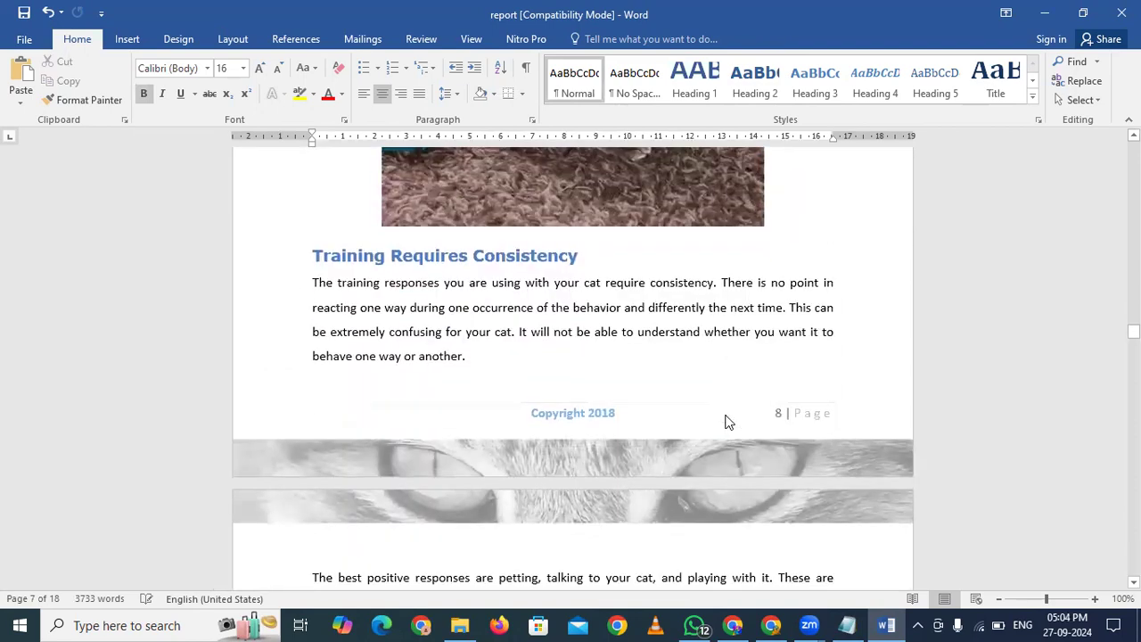
pyautogui.scroll(-15, 727, 417)
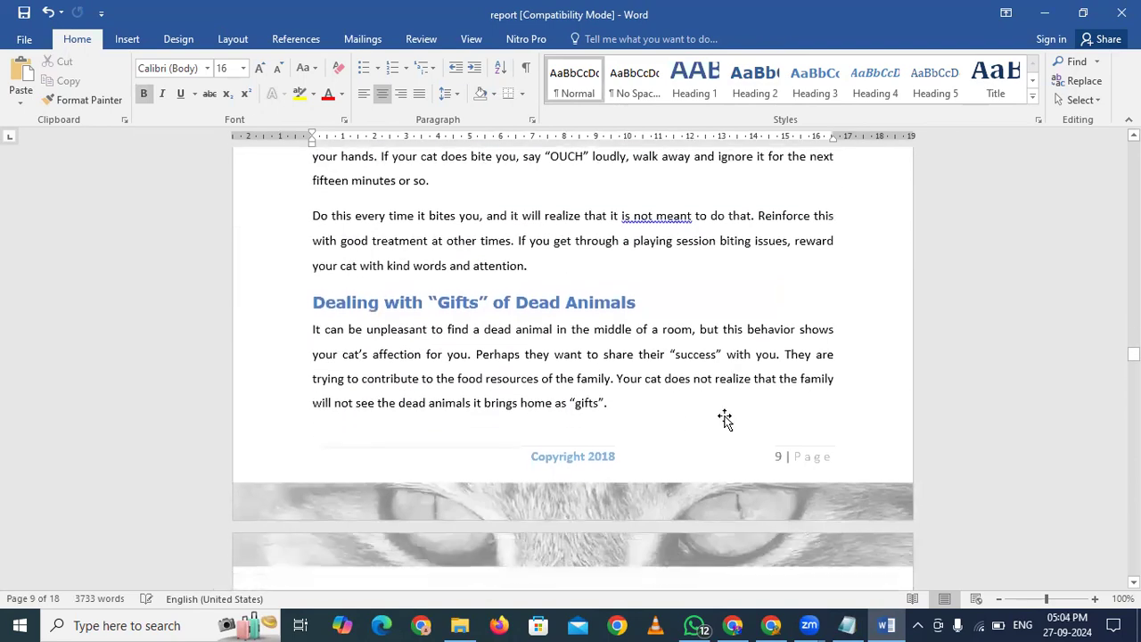
pyautogui.scroll(-15, 727, 417)
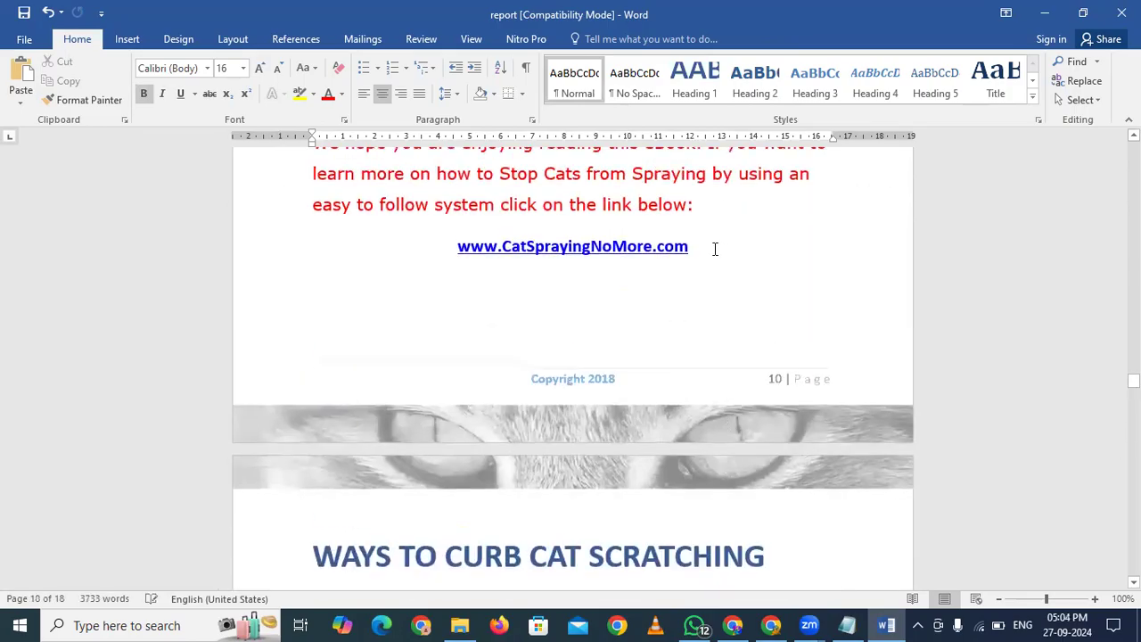
pyautogui.moveTo(714, 249); pyautogui.dragTo(515, 247)
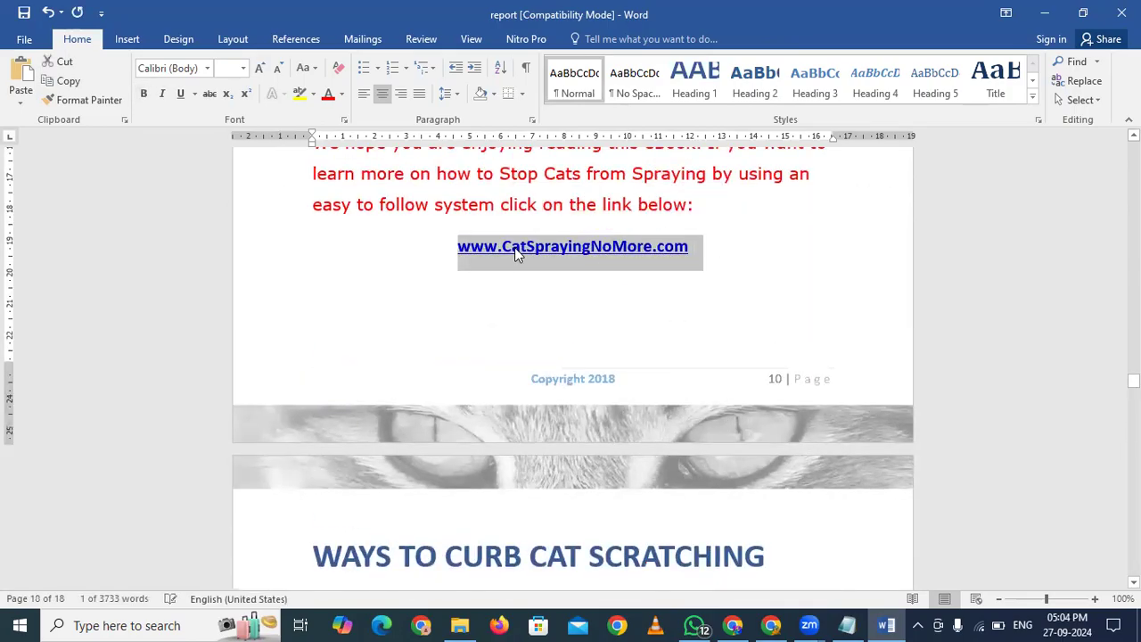
pyautogui.rightClick(514, 247)
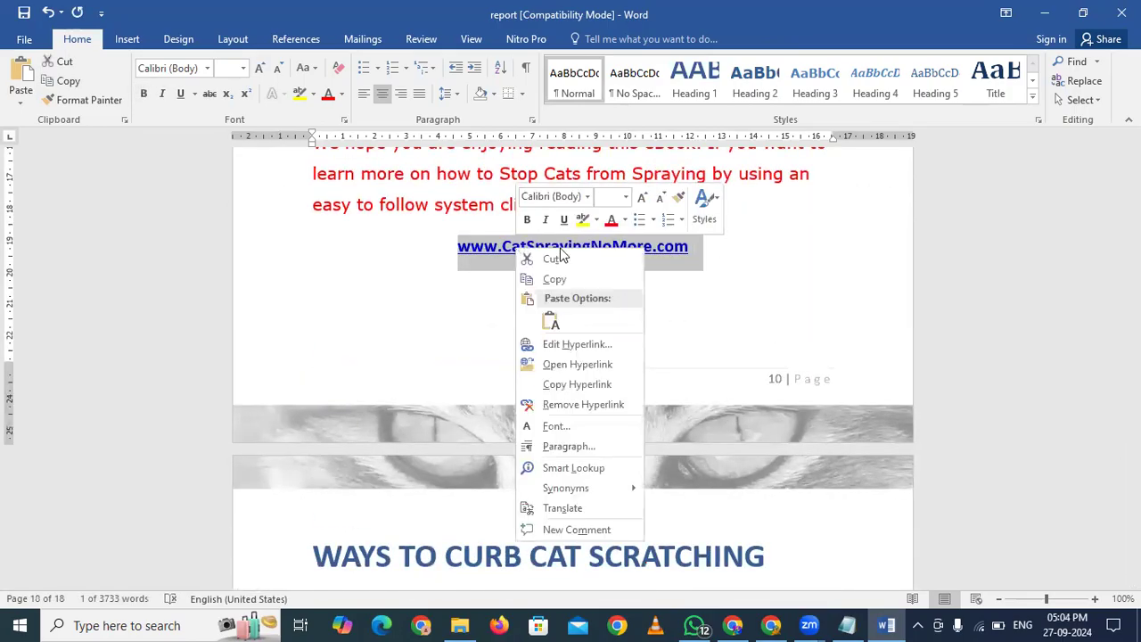
pyautogui.click(577, 346)
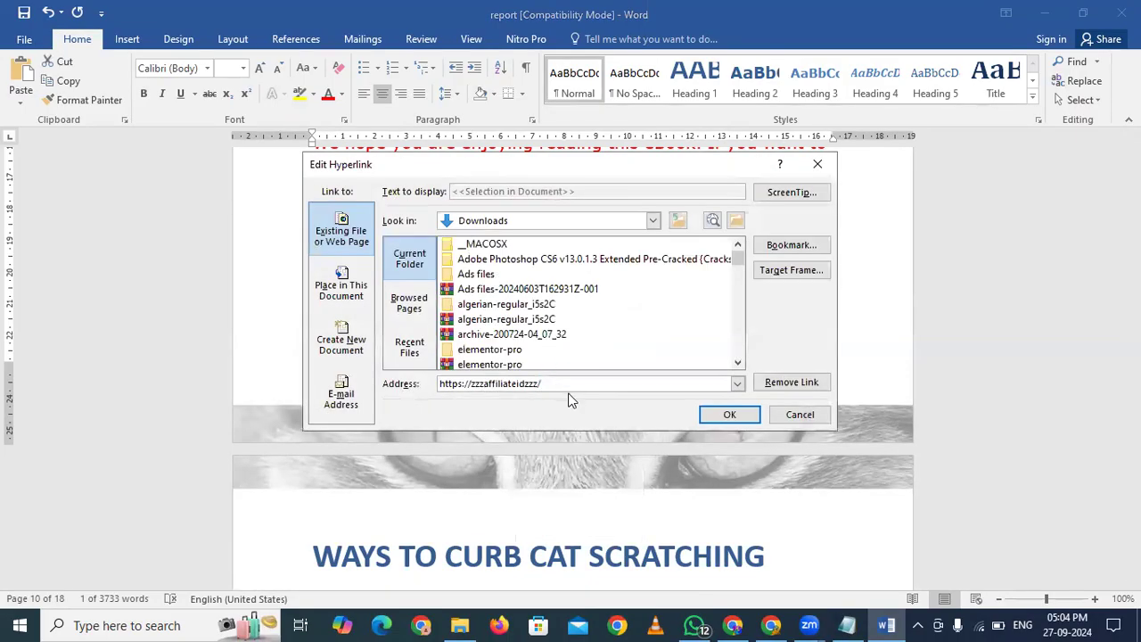
pyautogui.moveTo(571, 385); pyautogui.dragTo(445, 383)
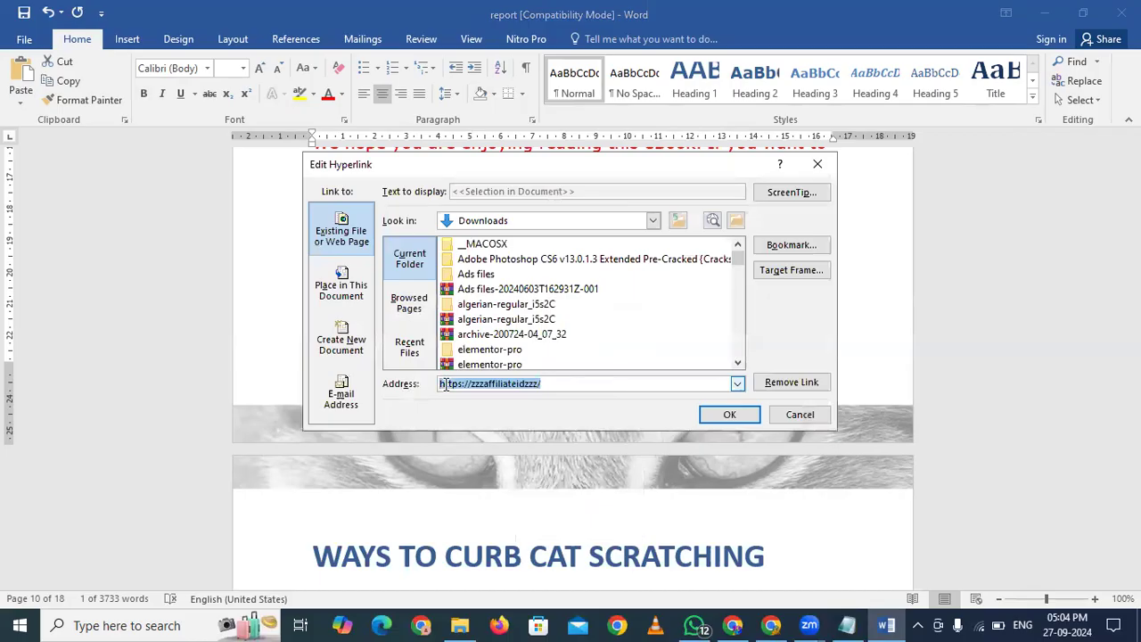
pyautogui.hotkey('ctrl', 'v')
pyautogui.click(724, 415)
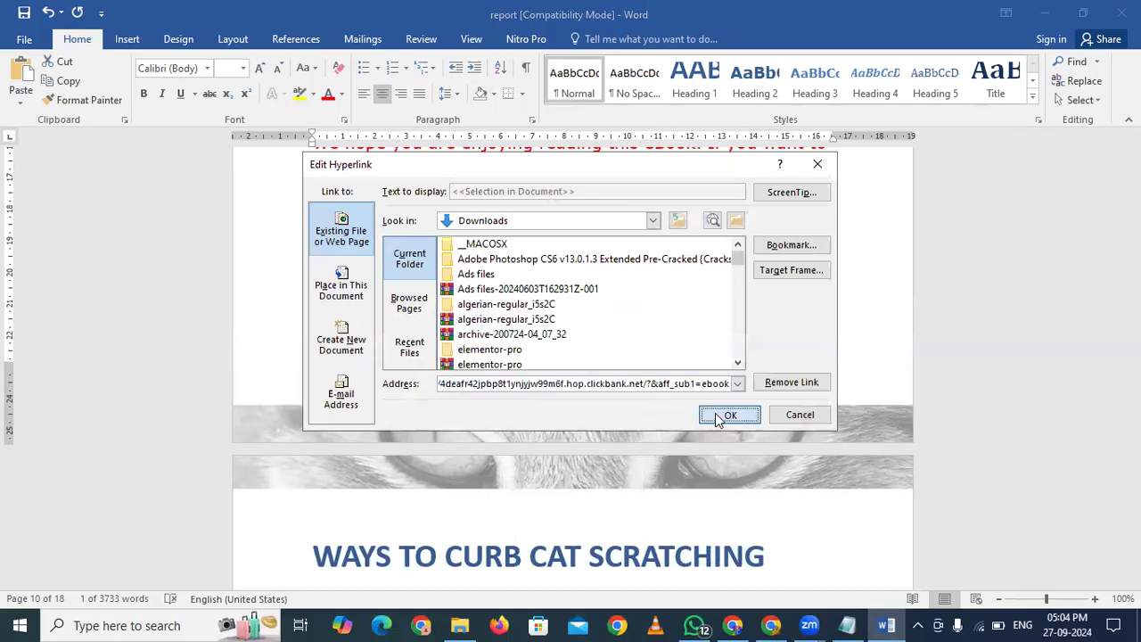
pyautogui.scroll(-3, 715, 412)
pyautogui.scroll(-10, 715, 413)
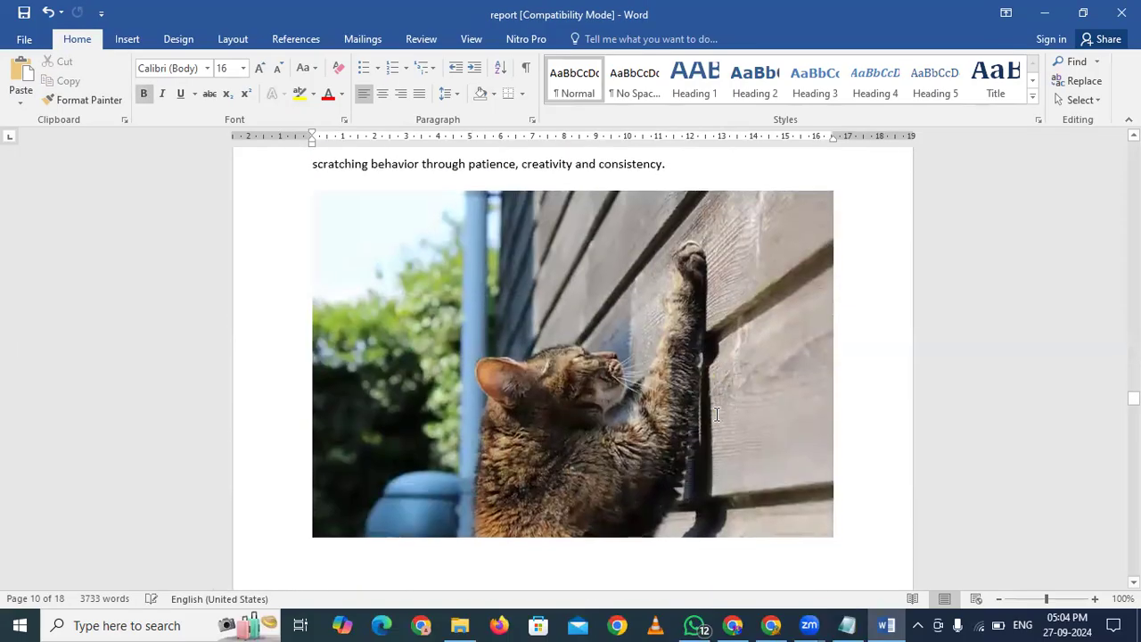
pyautogui.scroll(-12, 715, 413)
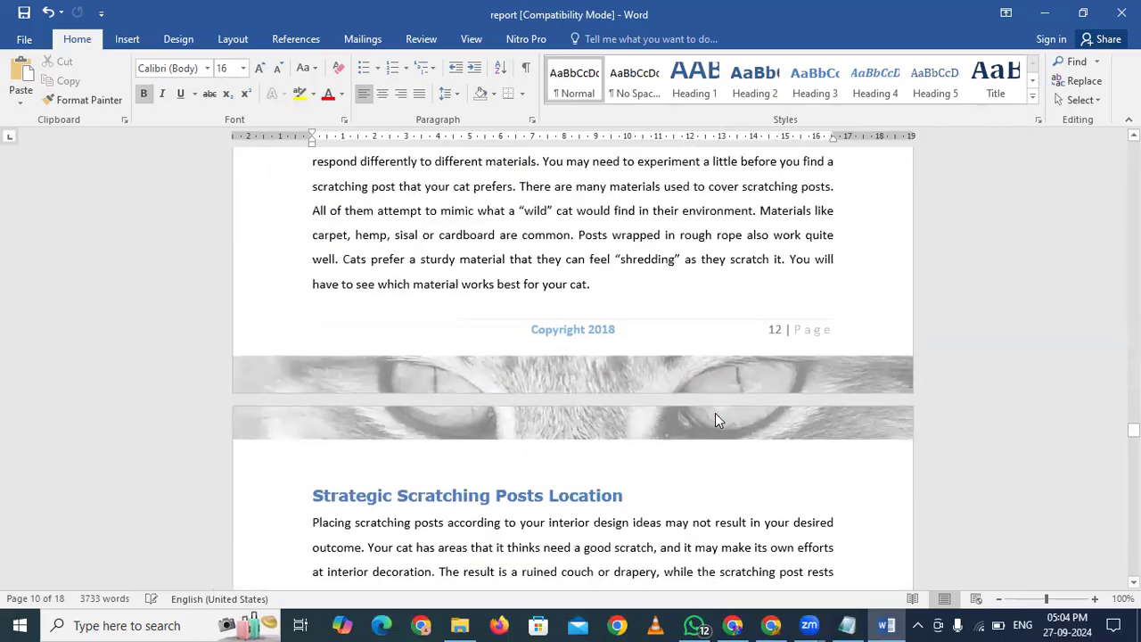
pyautogui.scroll(-5, 715, 413)
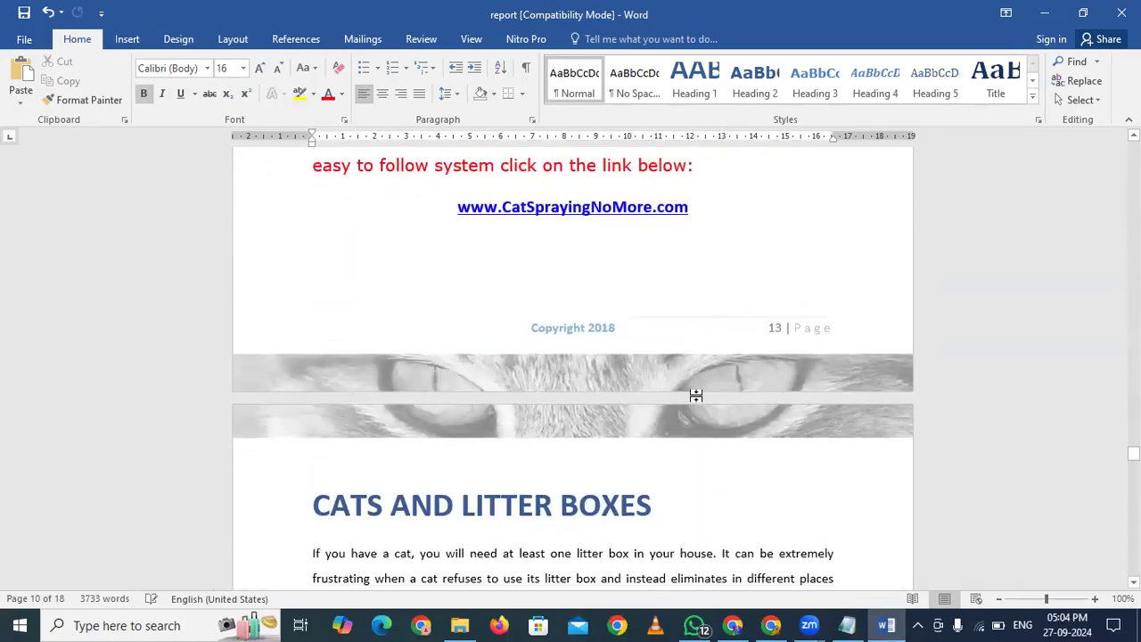
pyautogui.moveTo(700, 210); pyautogui.dragTo(457, 208)
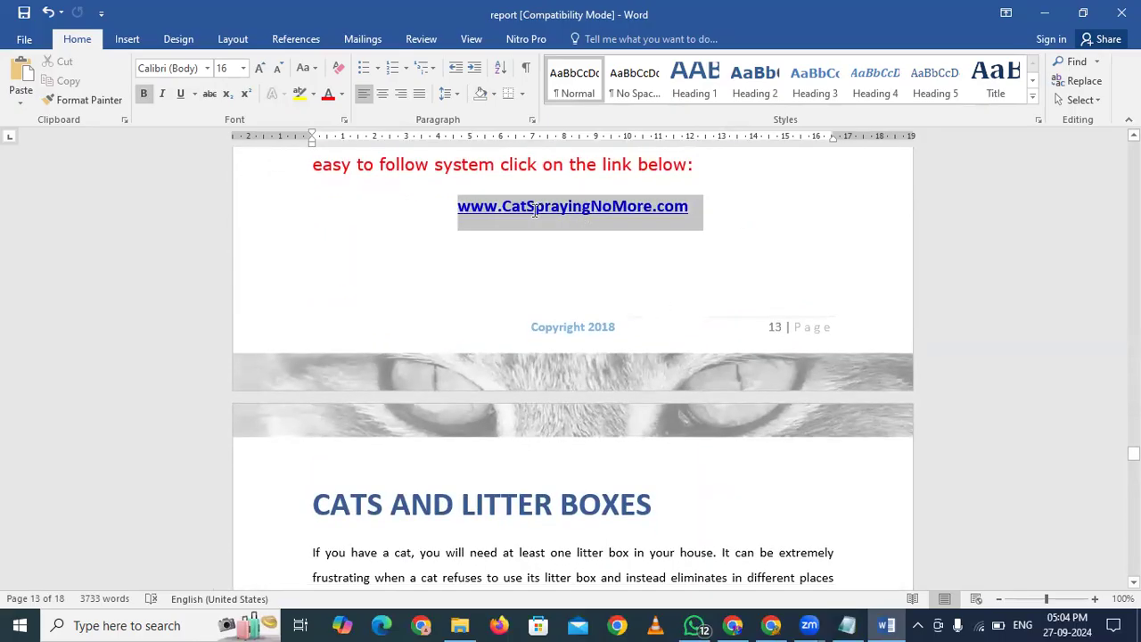
pyautogui.rightClick(533, 209)
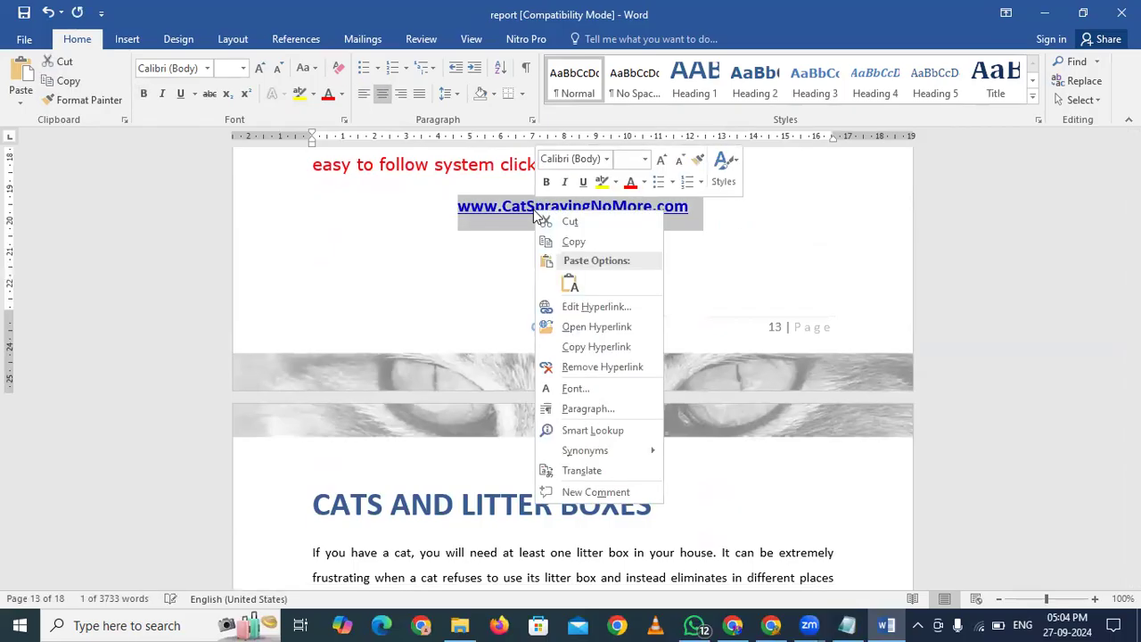
pyautogui.click(578, 311)
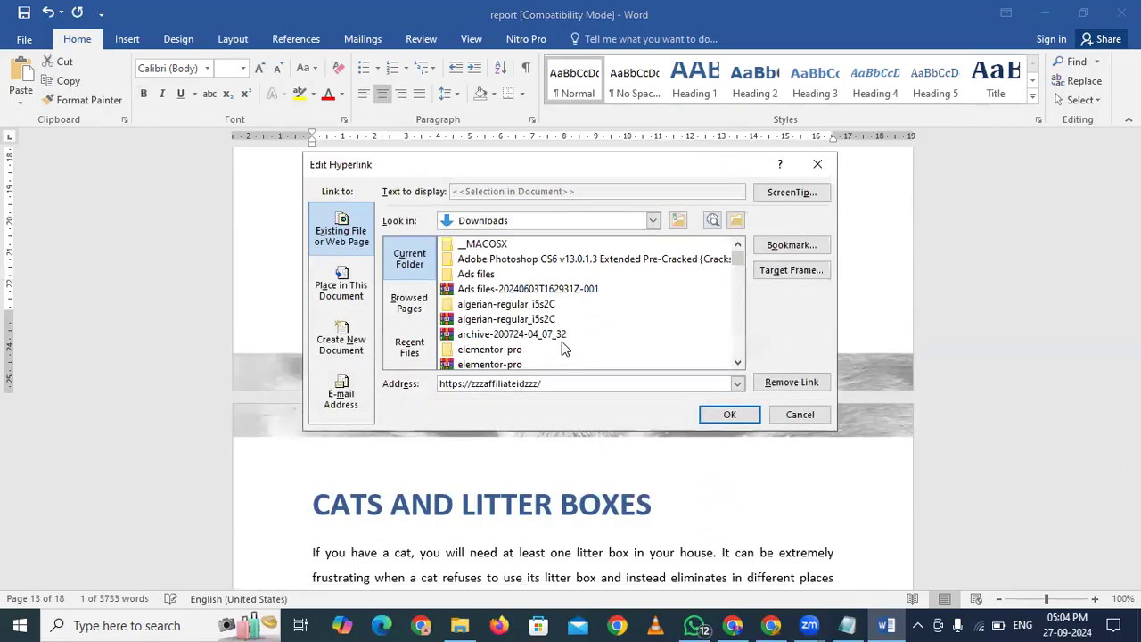
pyautogui.hotkey('ctrl', 'a')
pyautogui.write('https://4deafr42jpbp8t1ynjyjw99m6f.hop.clickbank.net/?&aff_sub1=ebook')
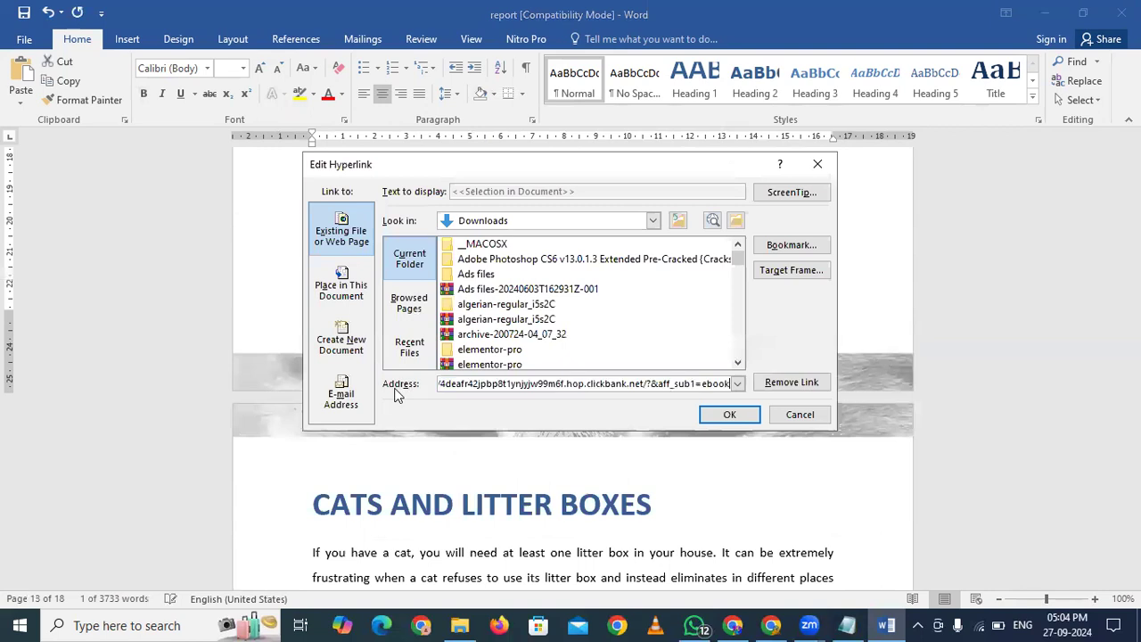
pyautogui.click(717, 415)
# Repoint the final page 18 link to the ClickBank affiliate URL and save the report
pyautogui.scroll(-6, 577, 327)
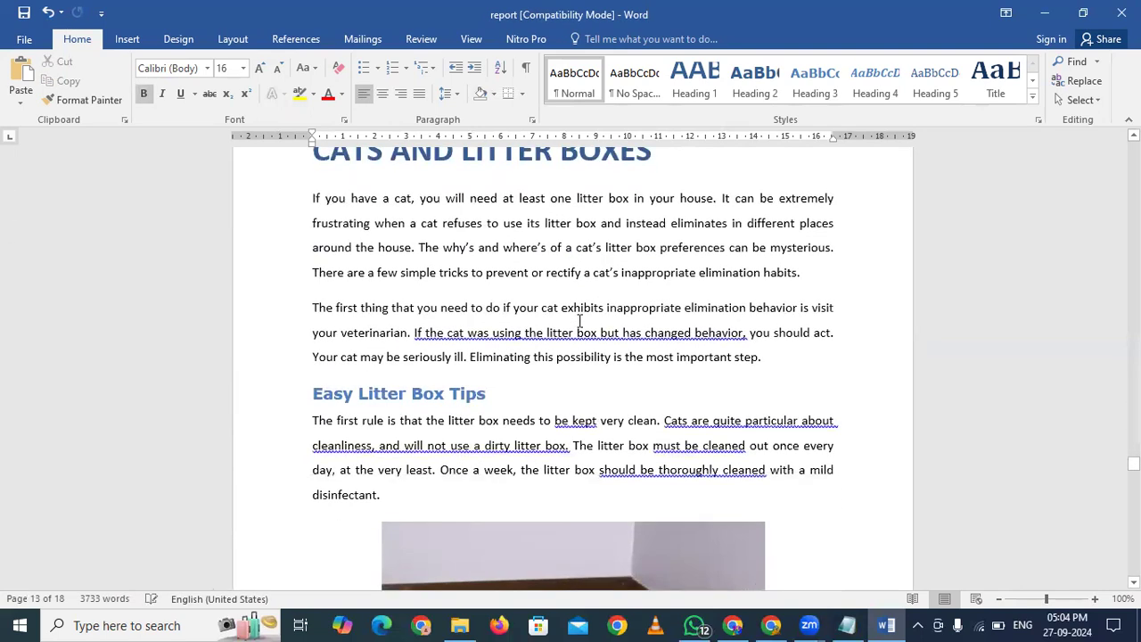
pyautogui.scroll(-8, 579, 321)
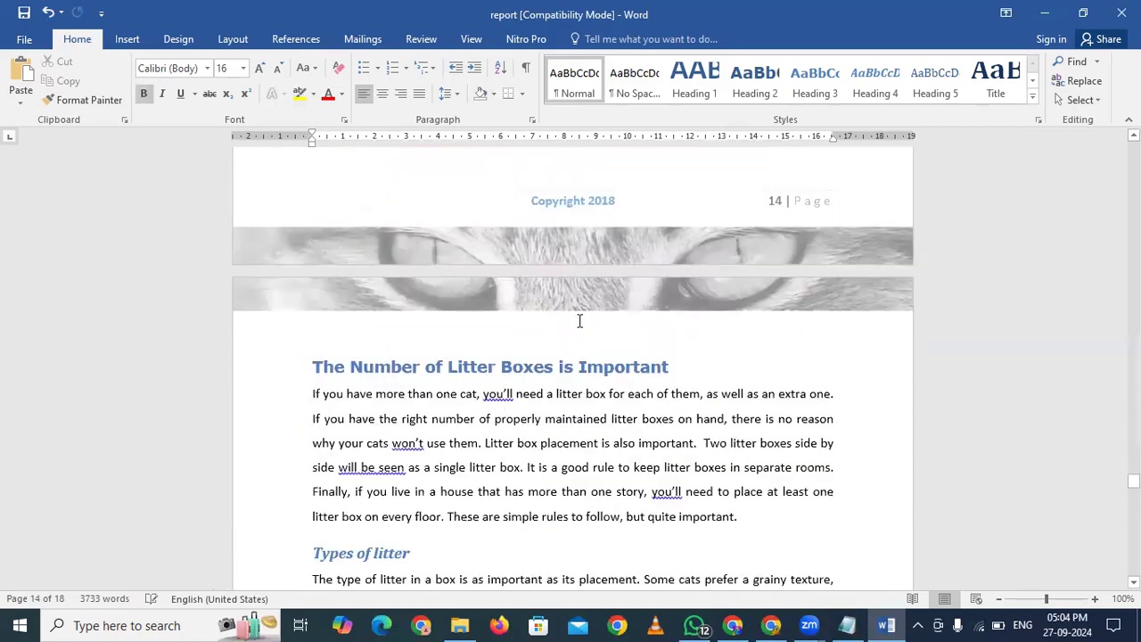
pyautogui.scroll(-8, 579, 321)
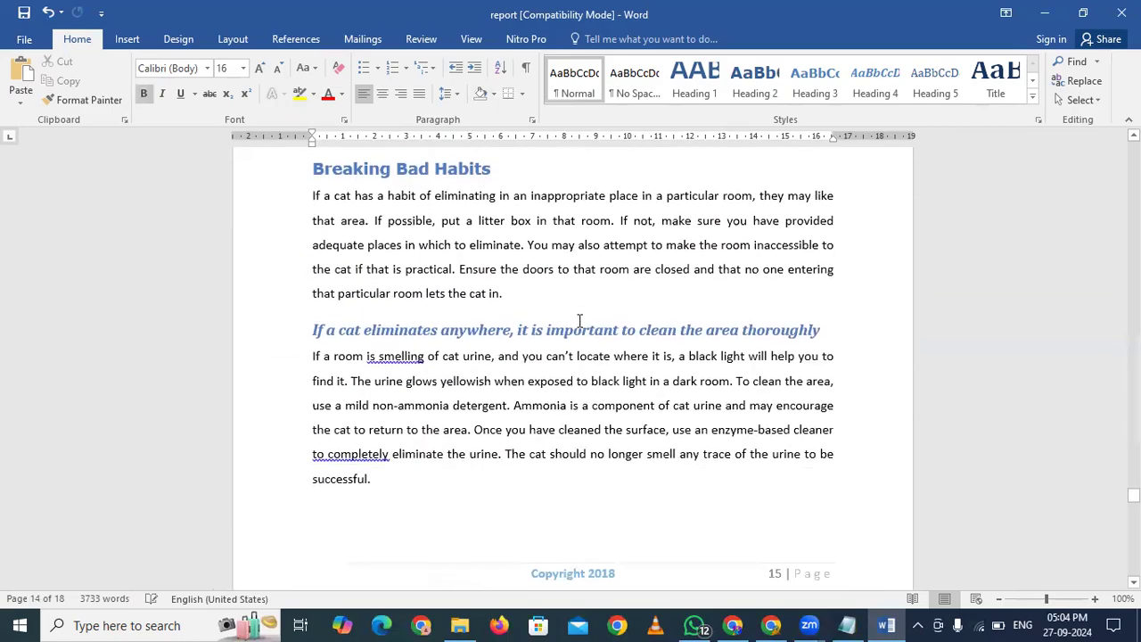
pyautogui.scroll(-8, 578, 329)
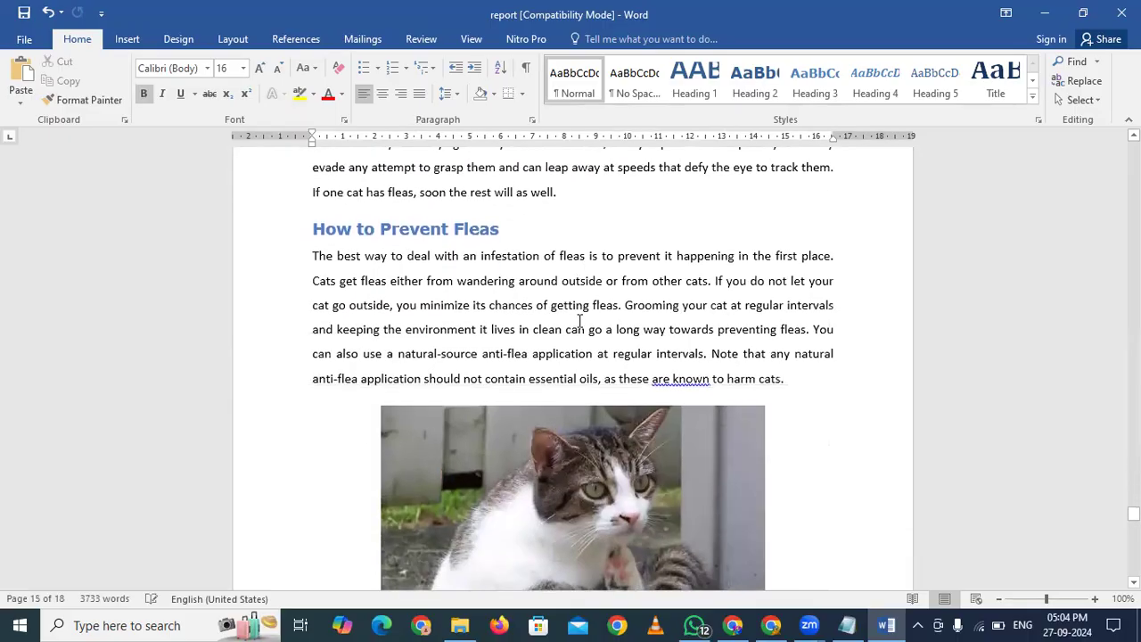
pyautogui.scroll(-8, 580, 321)
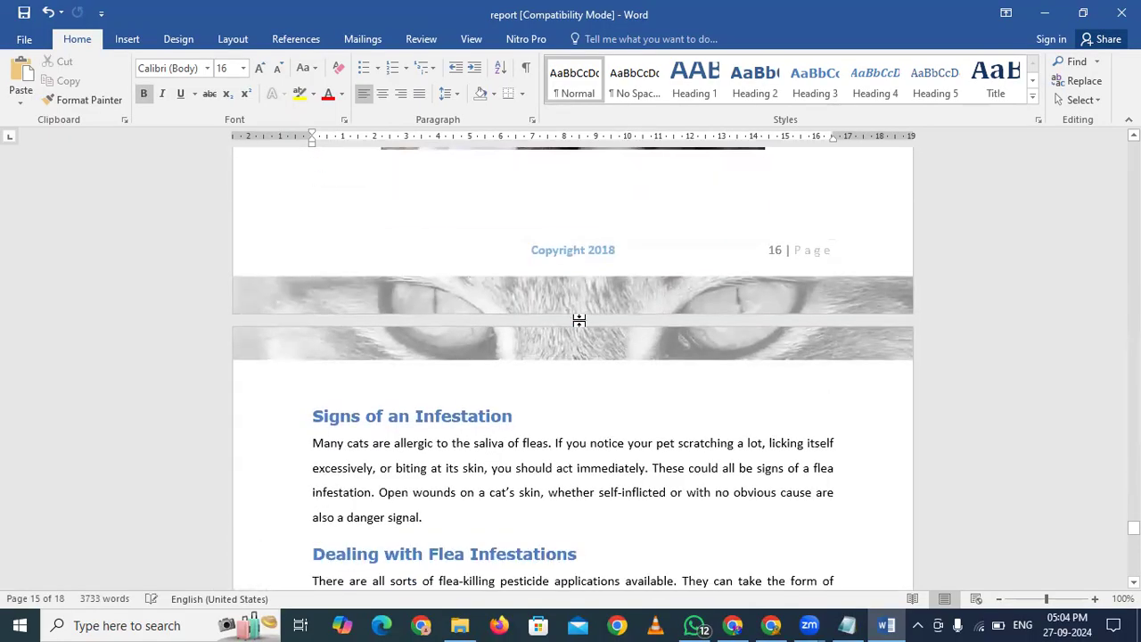
pyautogui.scroll(-8, 580, 321)
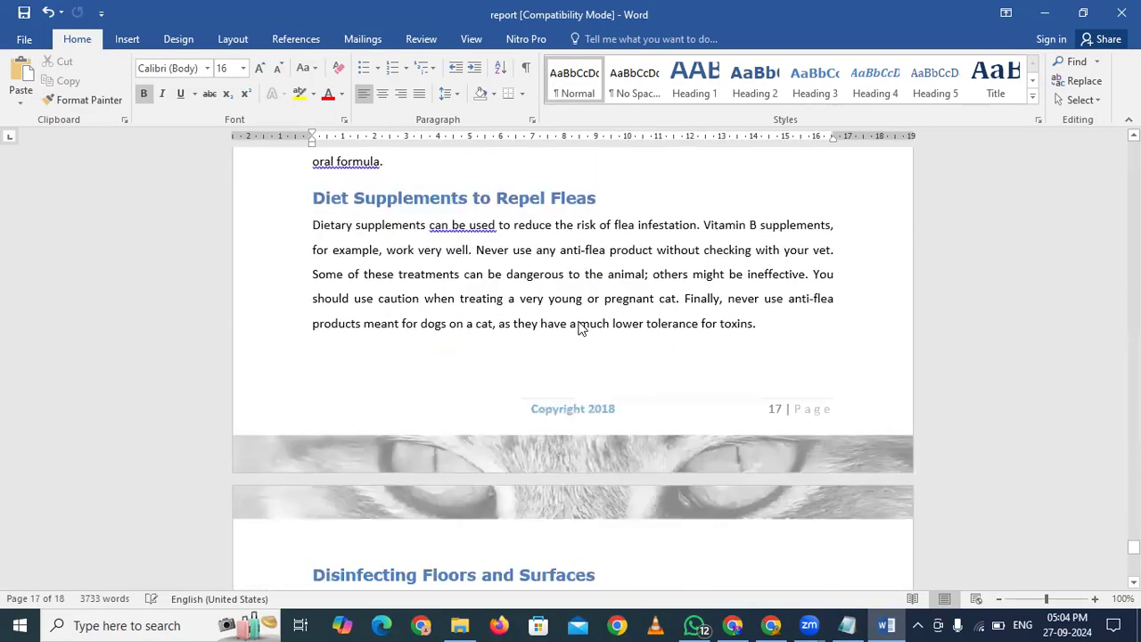
pyautogui.scroll(-6, 579, 321)
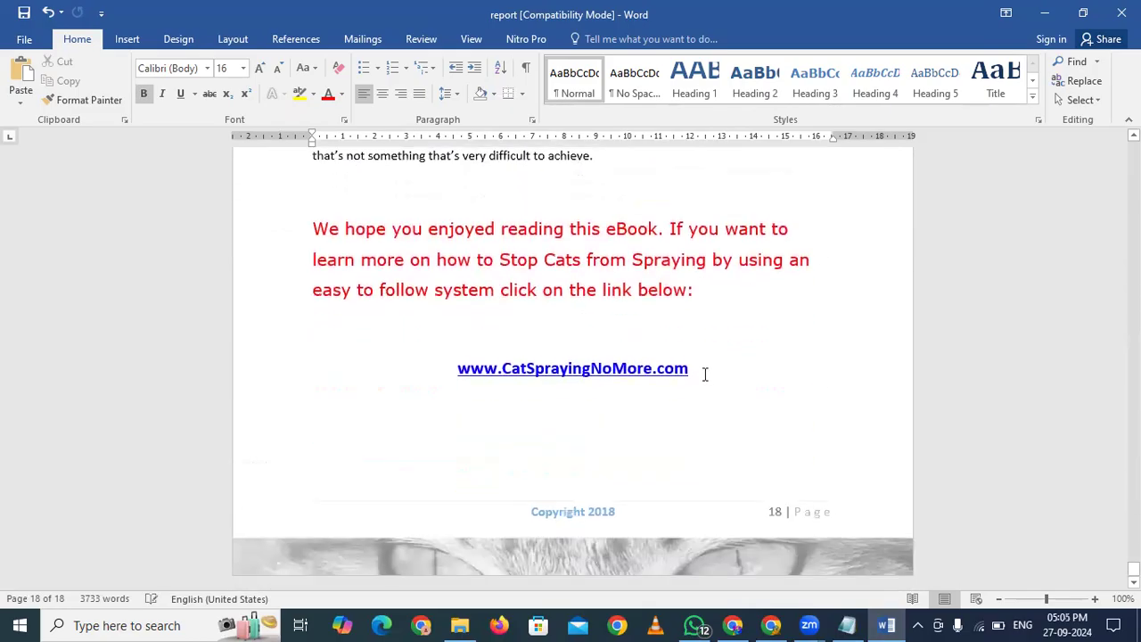
pyautogui.tripleClick(704, 374)
pyautogui.rightClick(540, 371)
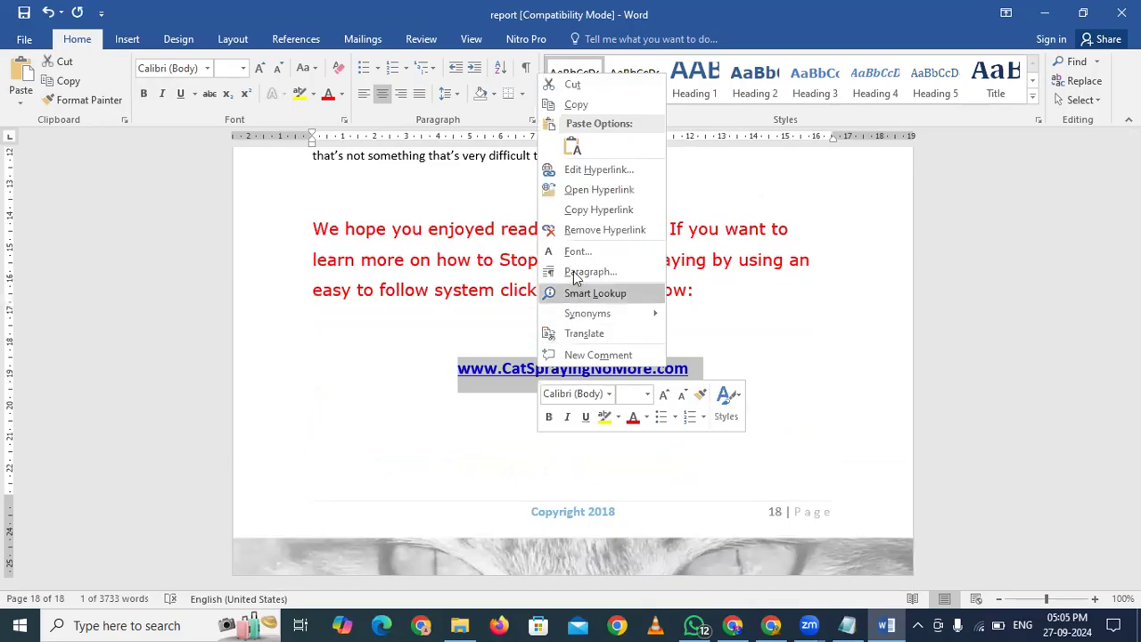
pyautogui.click(580, 169)
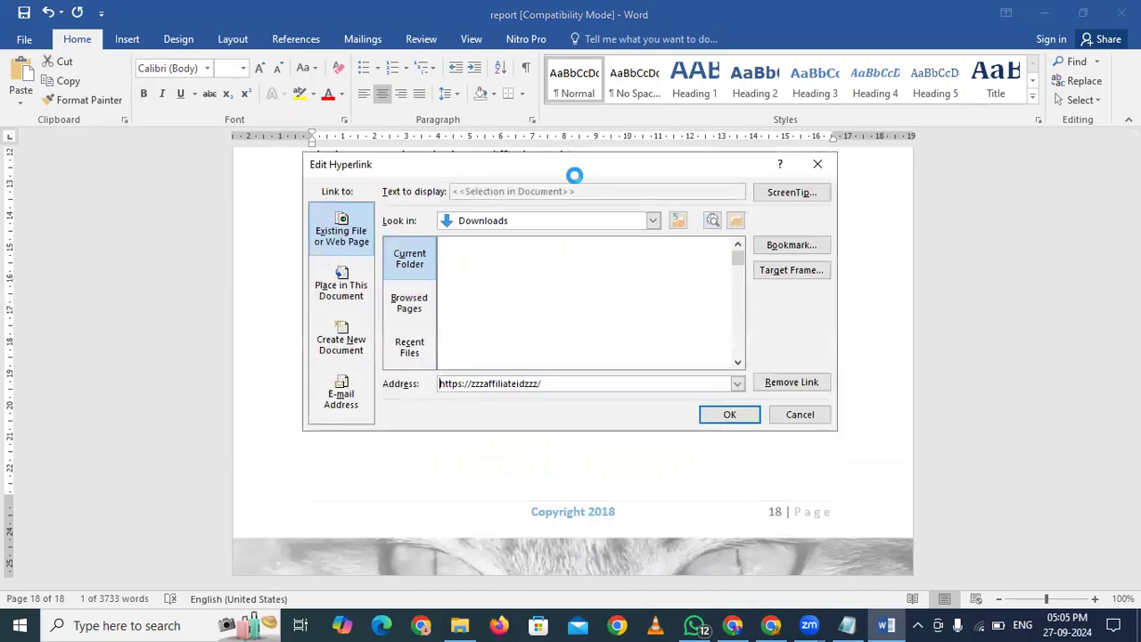
pyautogui.moveTo(562, 388); pyautogui.dragTo(419, 385)
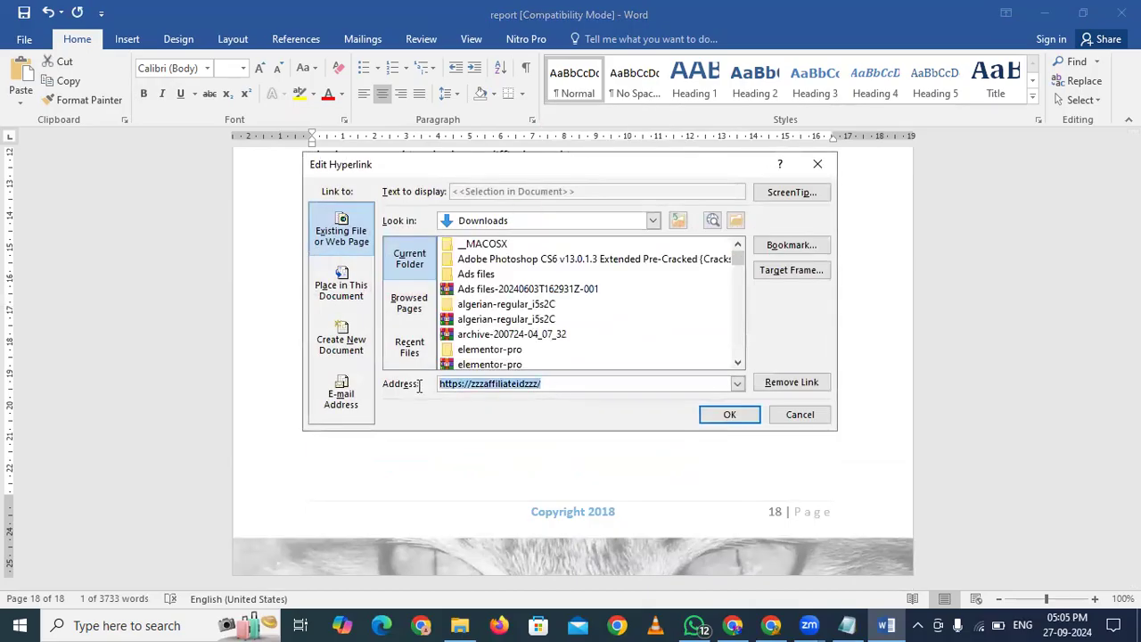
pyautogui.write('https://4deafr42jpbp8t1ynjyjw99m6f.hop.clickbank.net/?&aff_sub1=ebook')
pyautogui.click(724, 417)
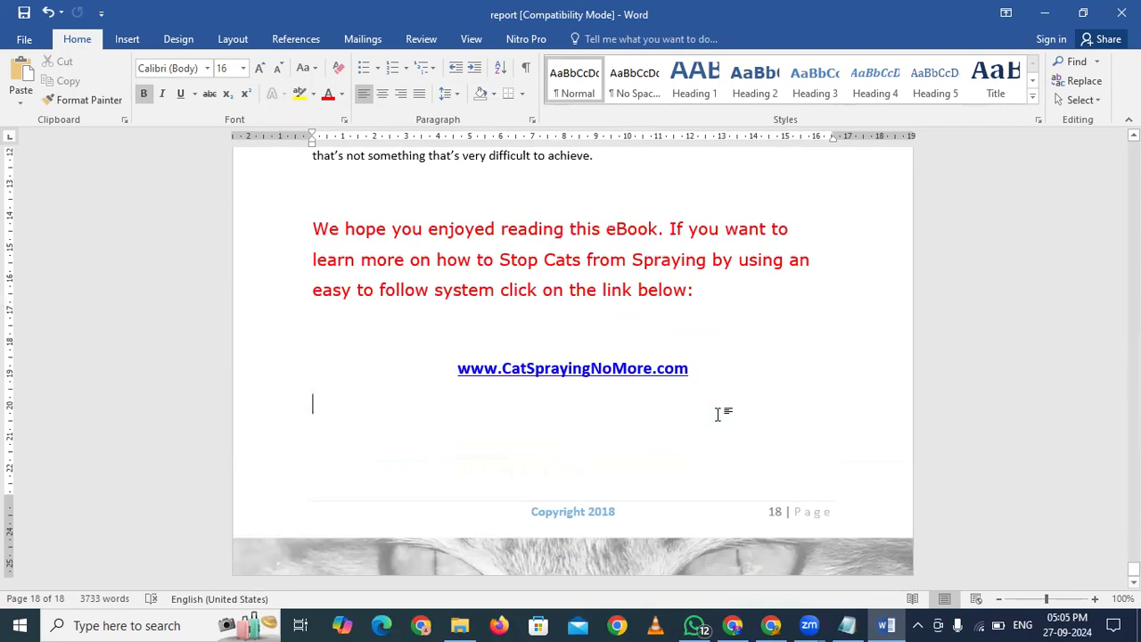
pyautogui.hotkey('ctrl', 's')
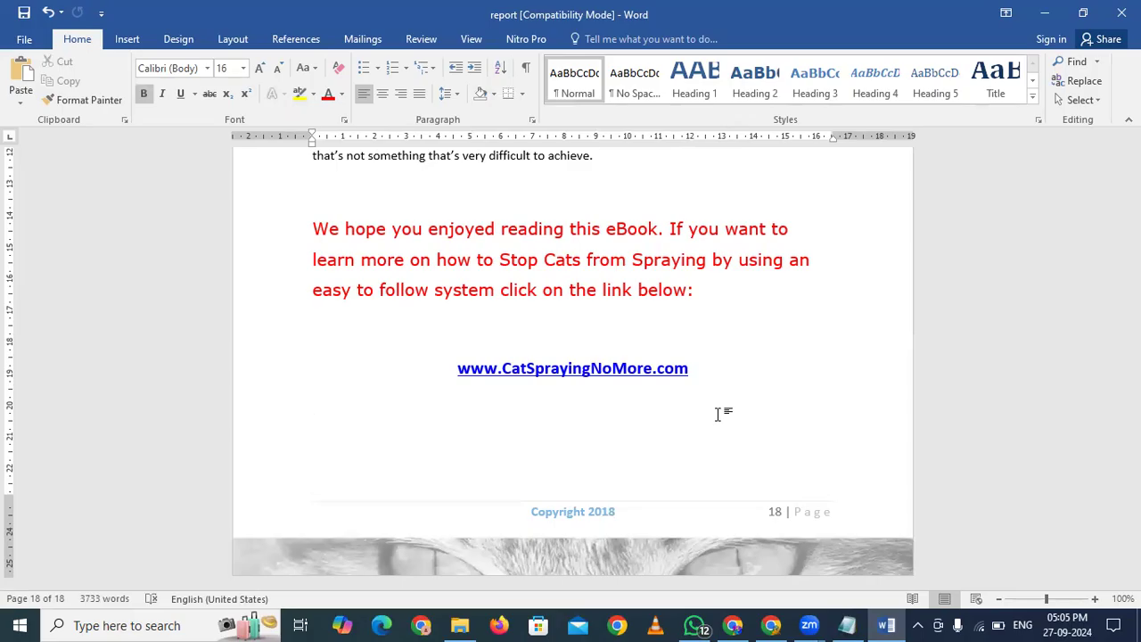
pyautogui.hotkey('alt', 'f')
# Save a copy of the report named eBook in Downloads, keeping the current file format
pyautogui.press('a')
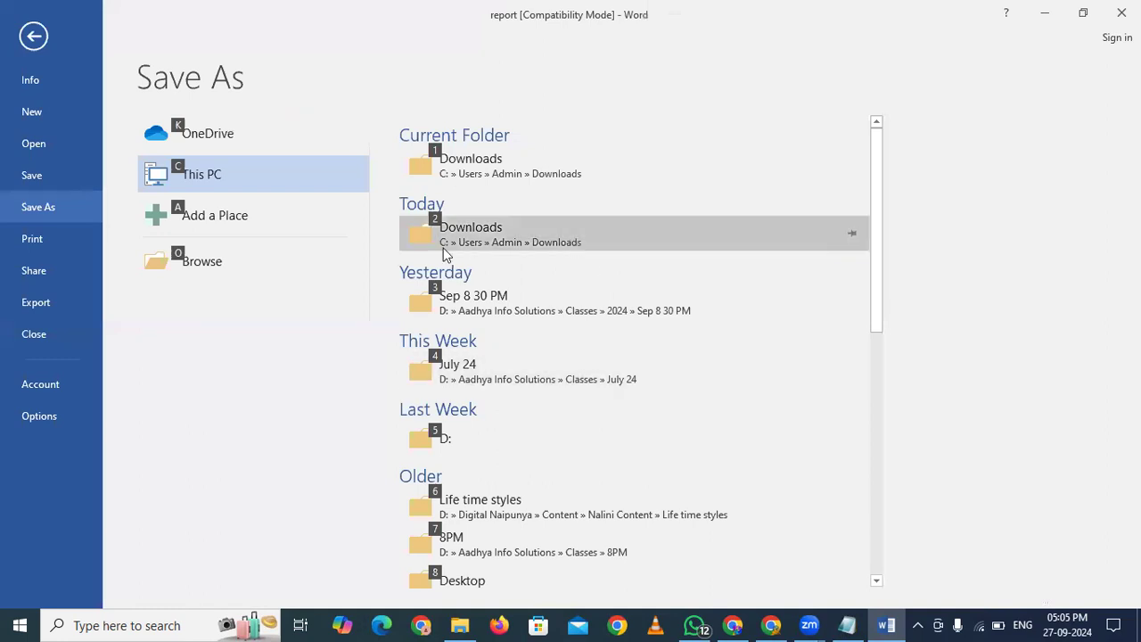
pyautogui.click(493, 167)
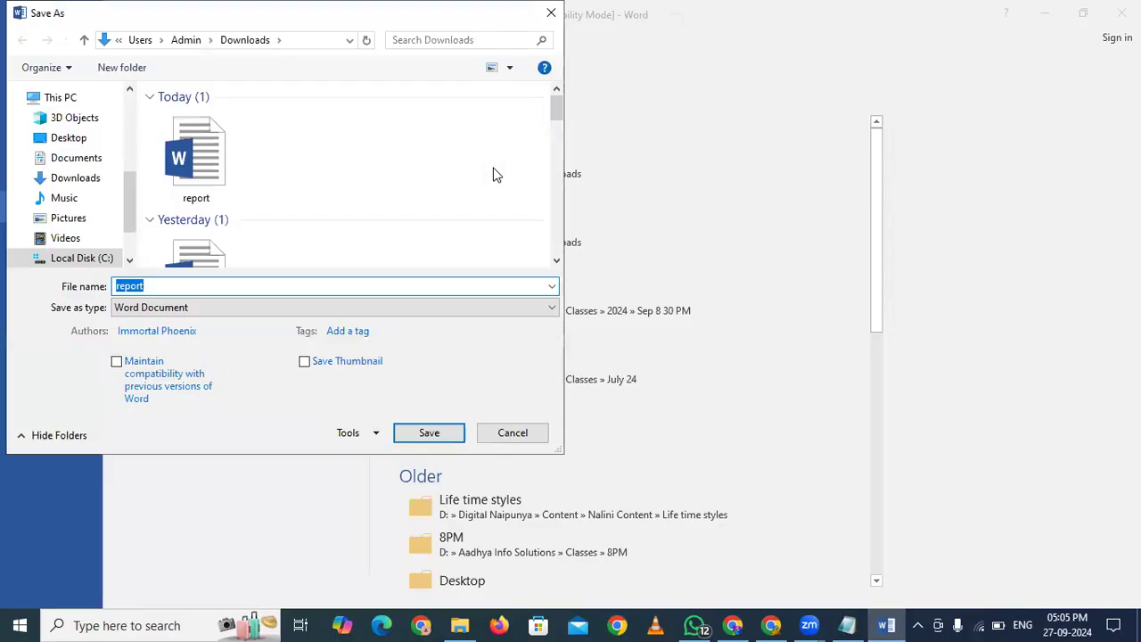
pyautogui.write('eBook')
pyautogui.press('Return')
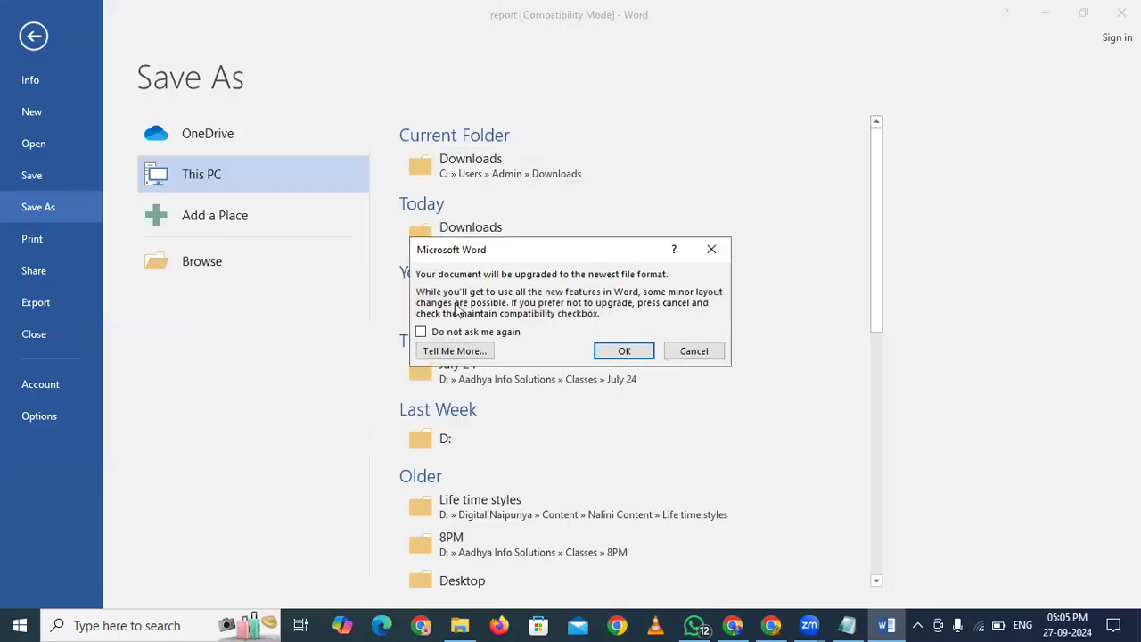
pyautogui.click(709, 354)
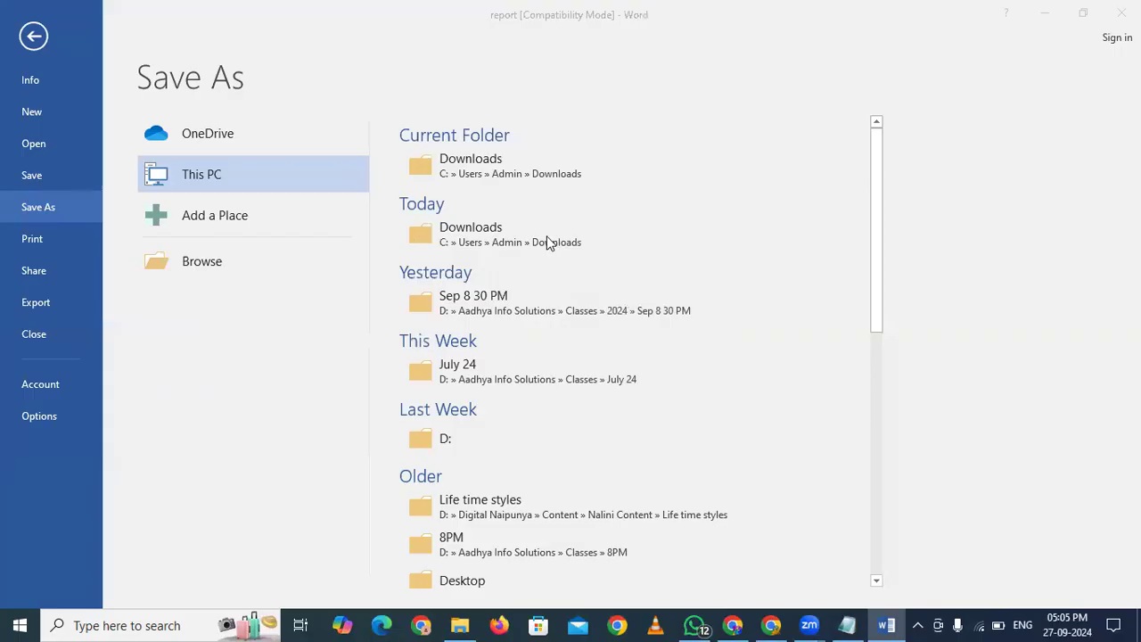
pyautogui.click(549, 244)
# Export the report as a PDF named eBook, then close Word, saving changes
pyautogui.click(235, 311)
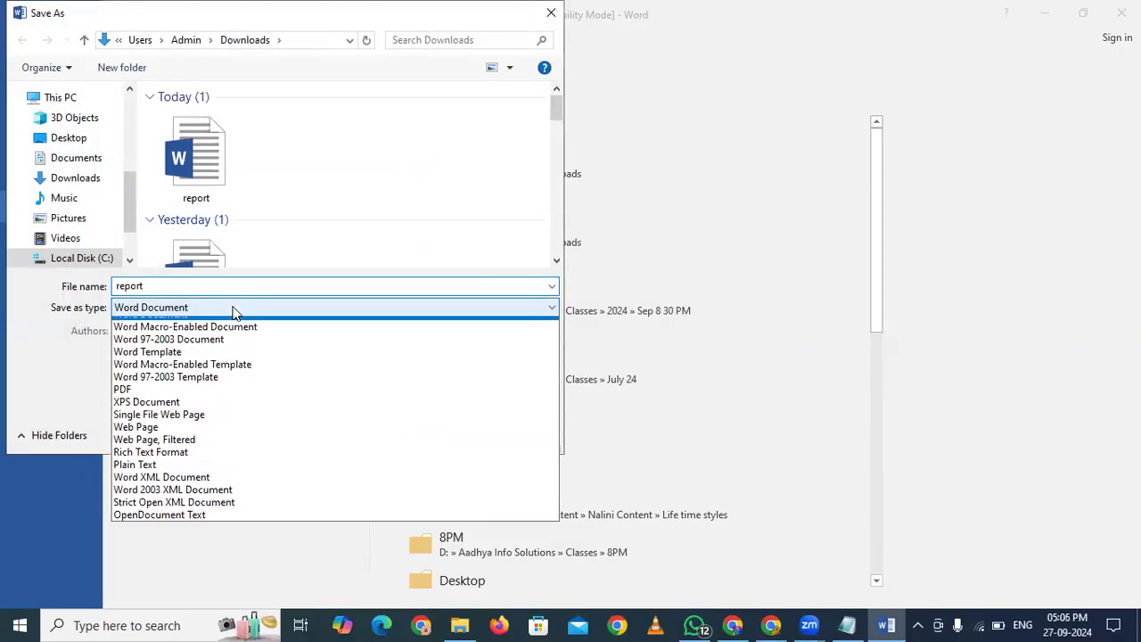
pyautogui.click(134, 401)
pyautogui.doubleClick(204, 286)
pyautogui.write('e')
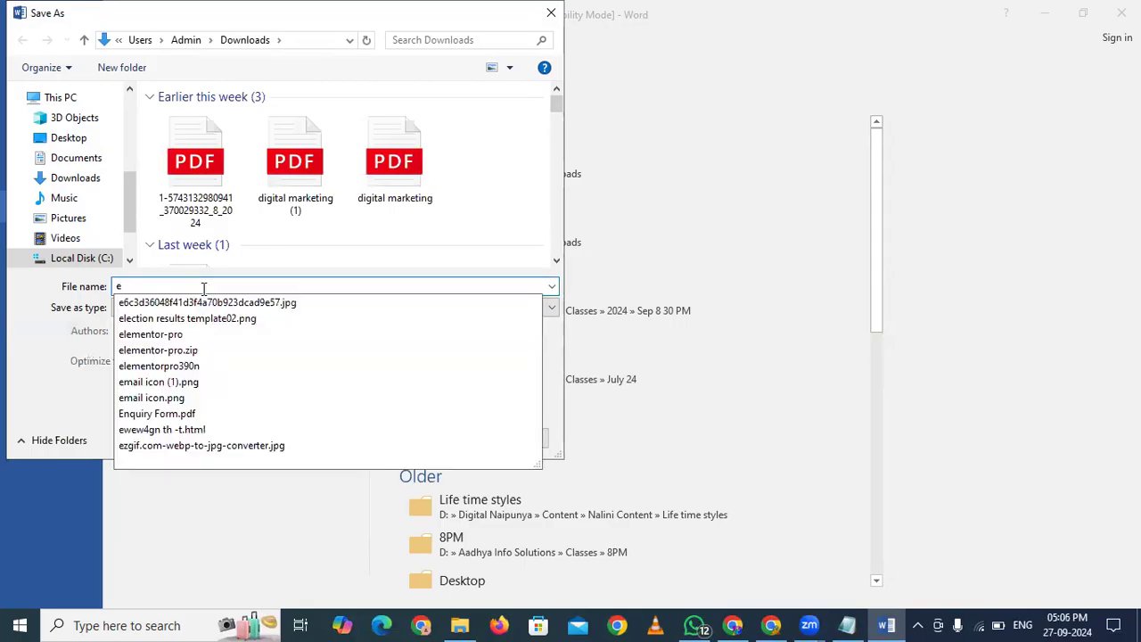
pyautogui.write('Book')
pyautogui.press('Return')
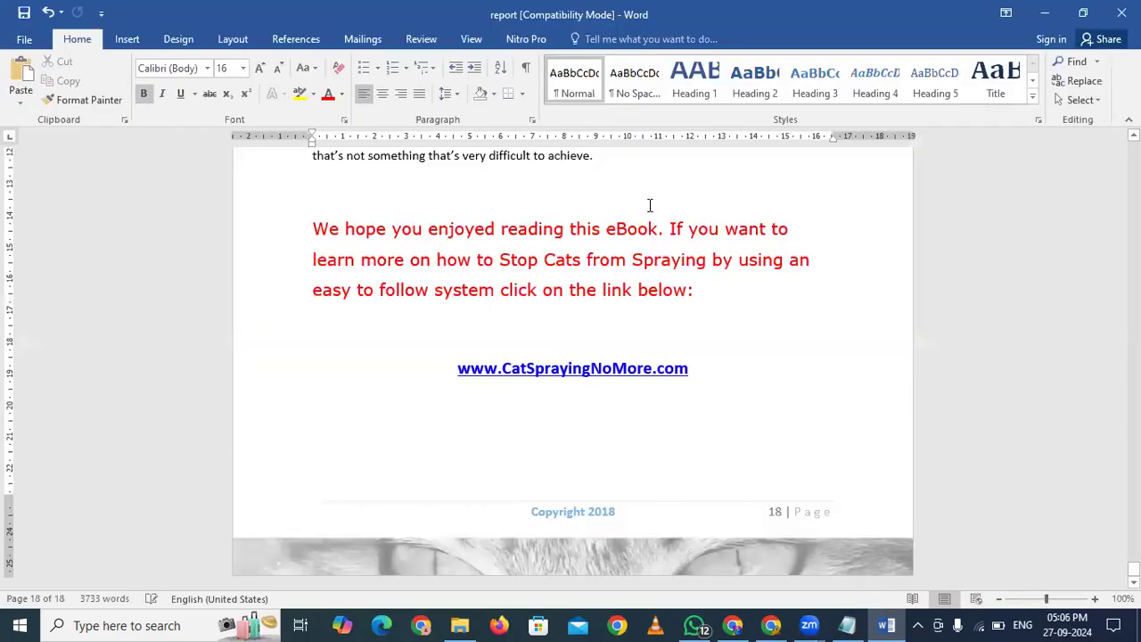
pyautogui.click(1121, 13)
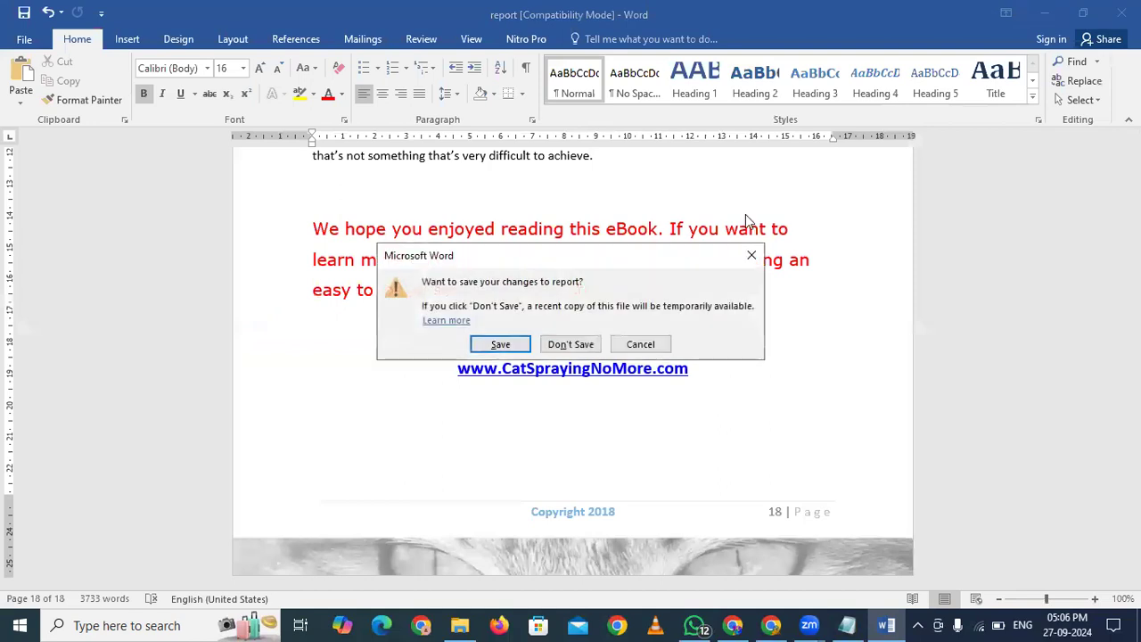
pyautogui.click(507, 348)
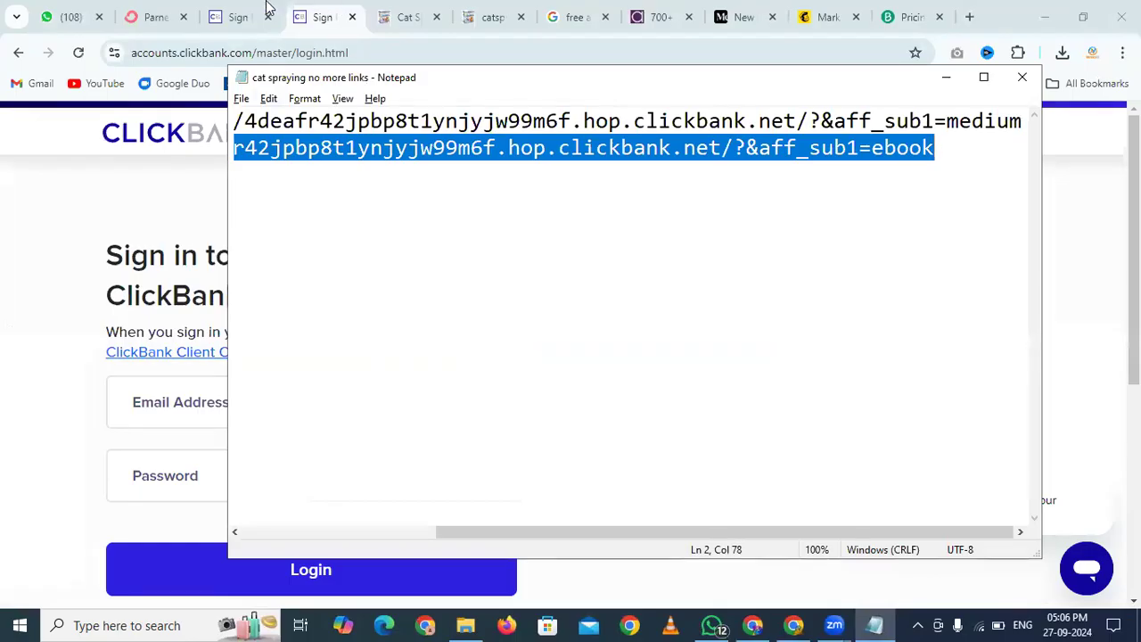
# Change the ConvertKit headline to 'Get my free ebook now!' and select the book cover image
pyautogui.click(159, 13)
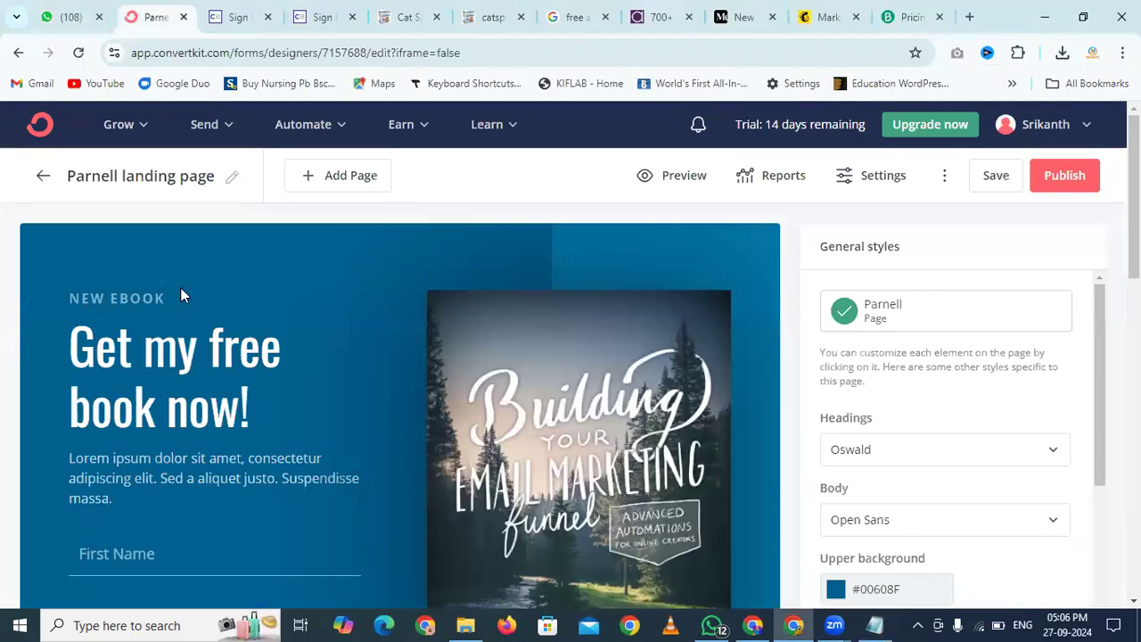
pyautogui.scroll(-3, 147, 299)
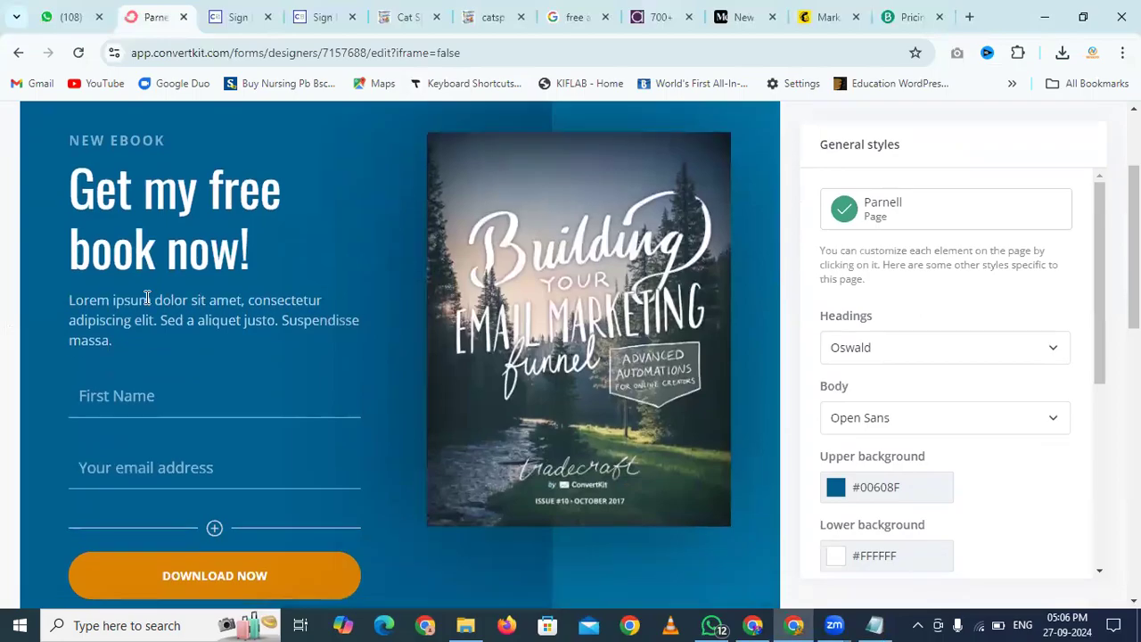
pyautogui.scroll(-4, 147, 300)
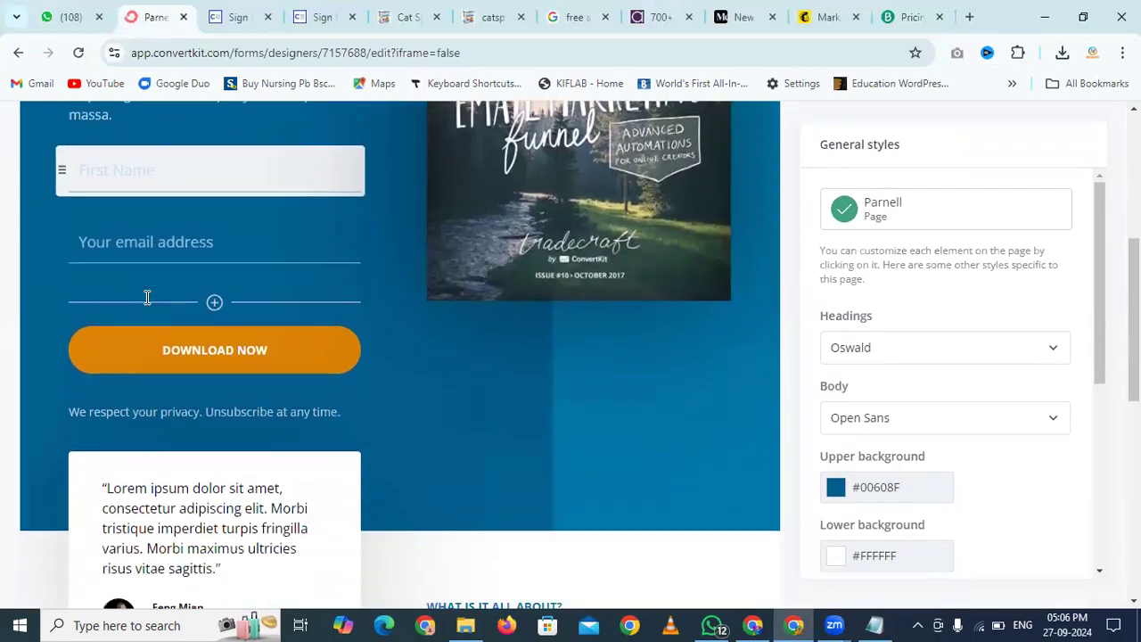
pyautogui.scroll(-5, 145, 296)
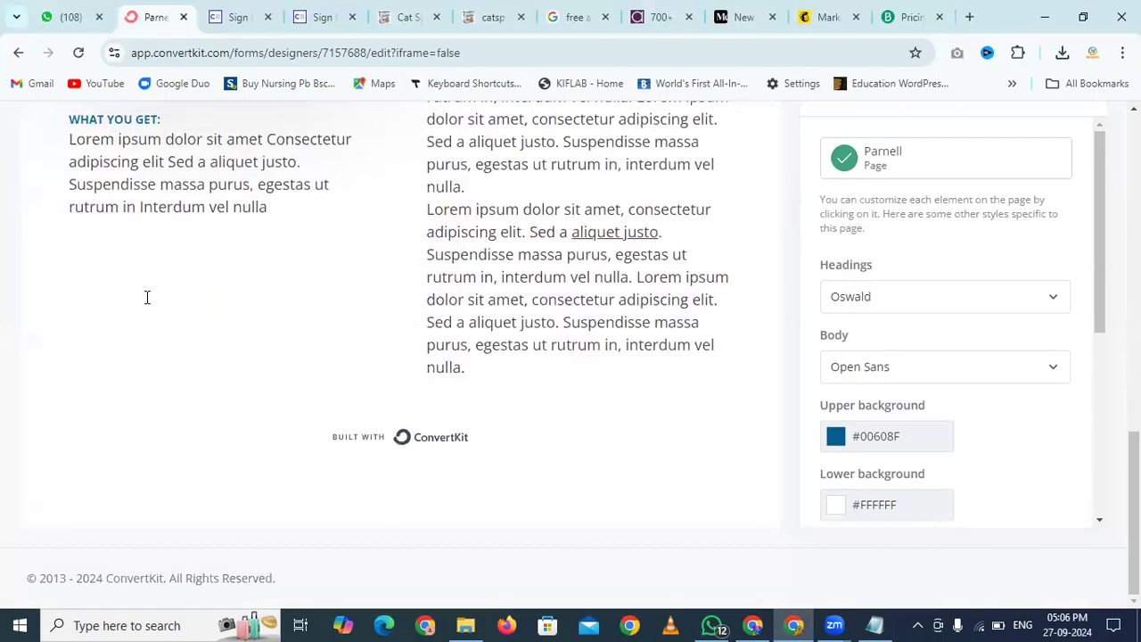
pyautogui.scroll(15, 145, 298)
pyautogui.scroll(-1, 147, 299)
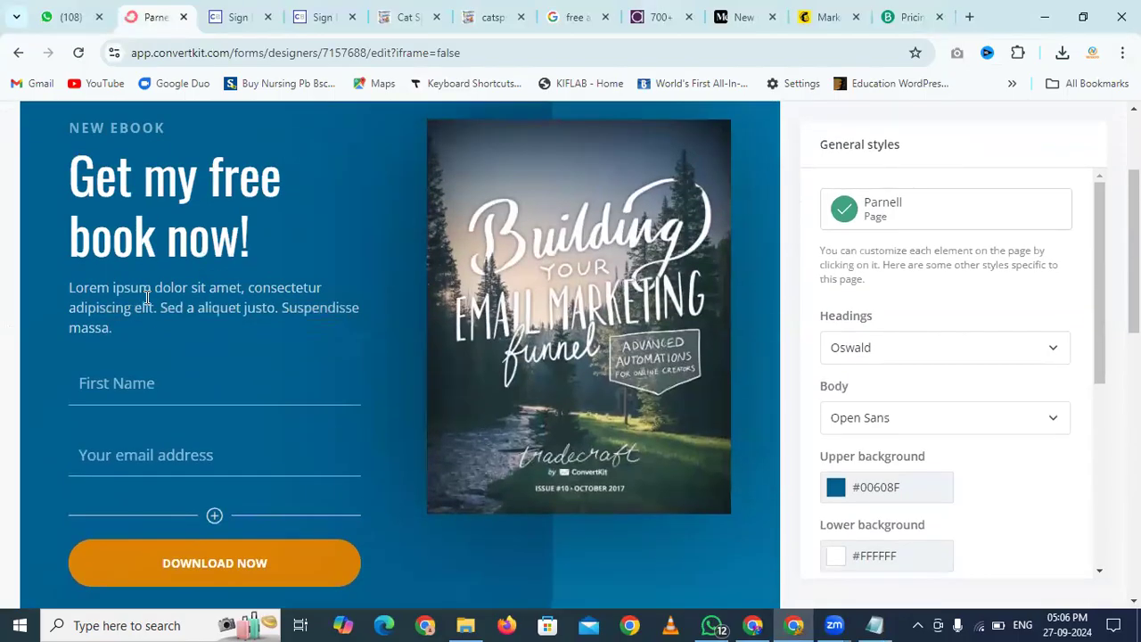
pyautogui.click(71, 240)
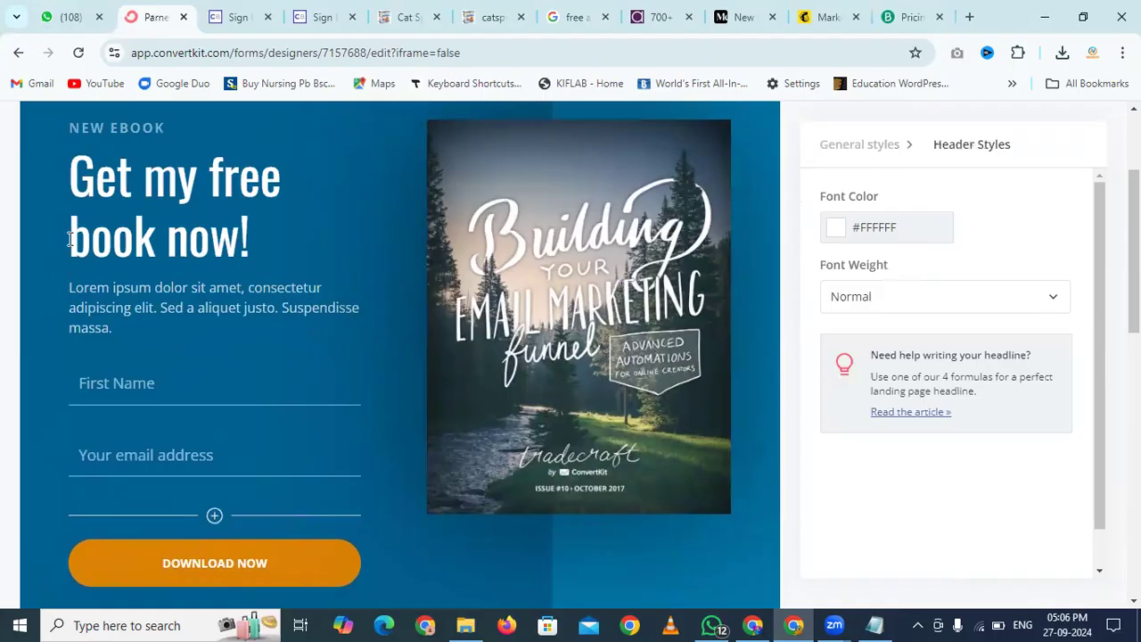
pyautogui.write('e')
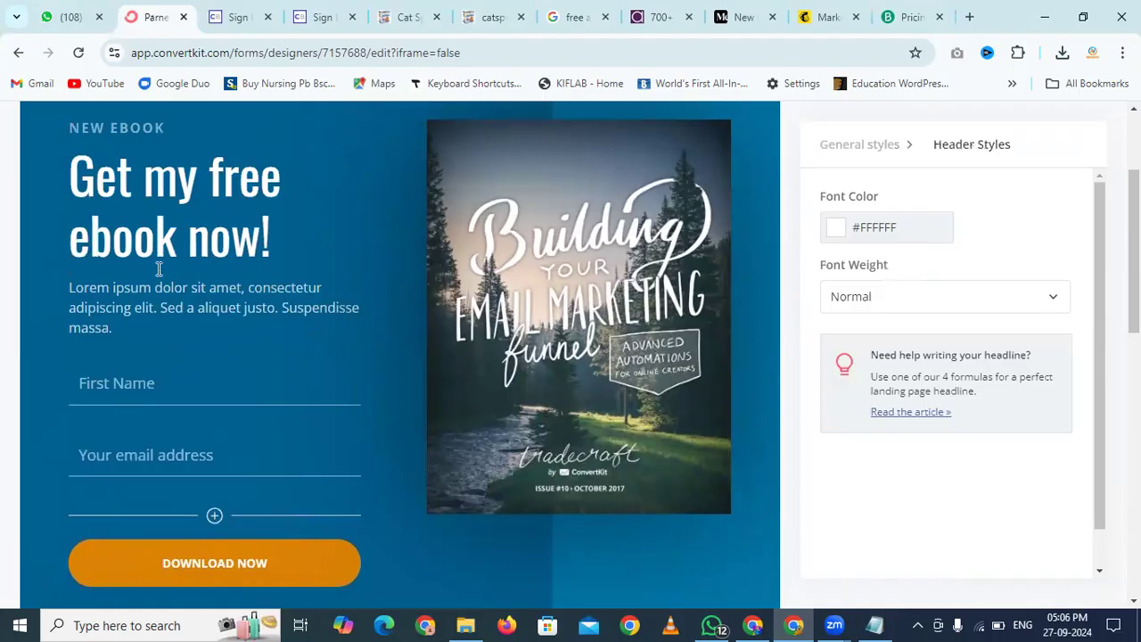
pyautogui.click(573, 381)
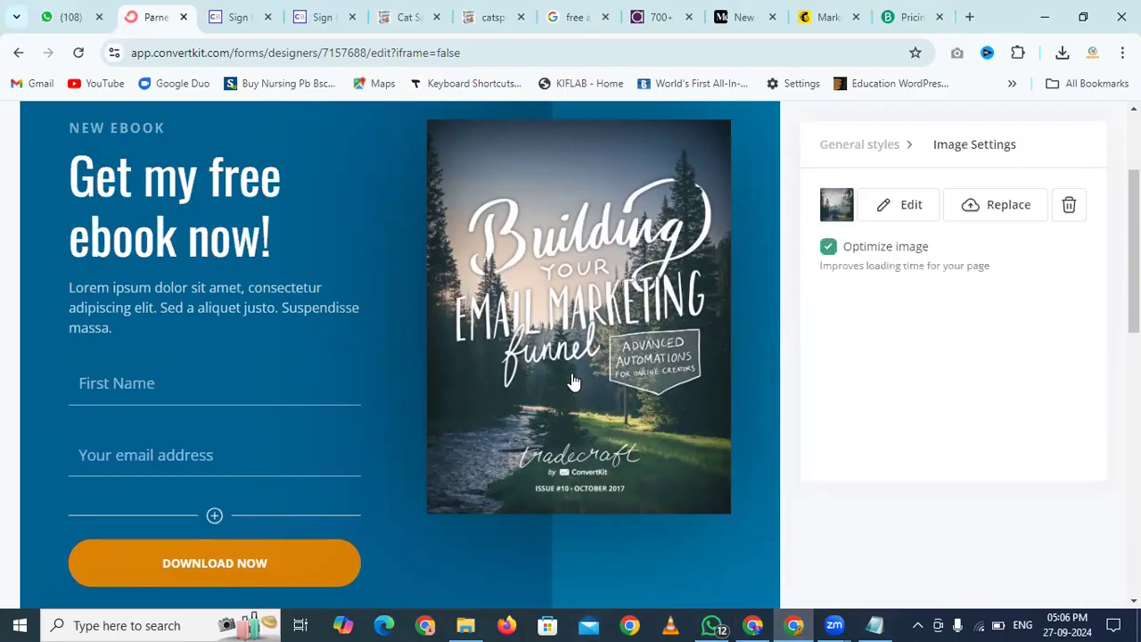
pyautogui.click(969, 17)
# Remove the background from the Desktop 'cat problems' image on remove.bg and download the PNG
pyautogui.write('remove')
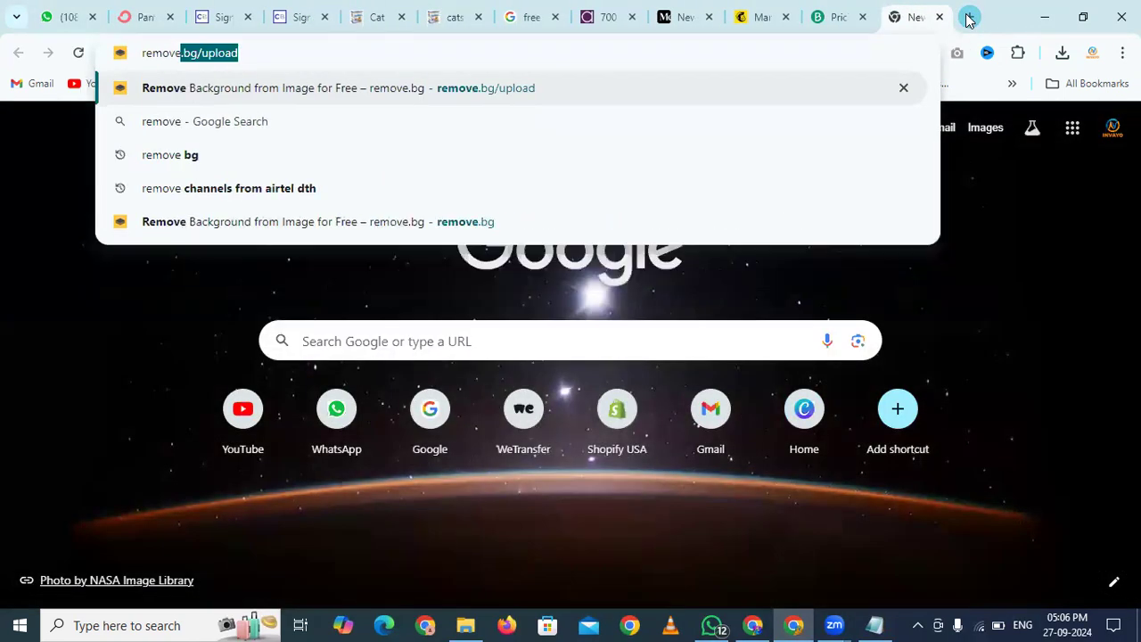
pyautogui.press('Return')
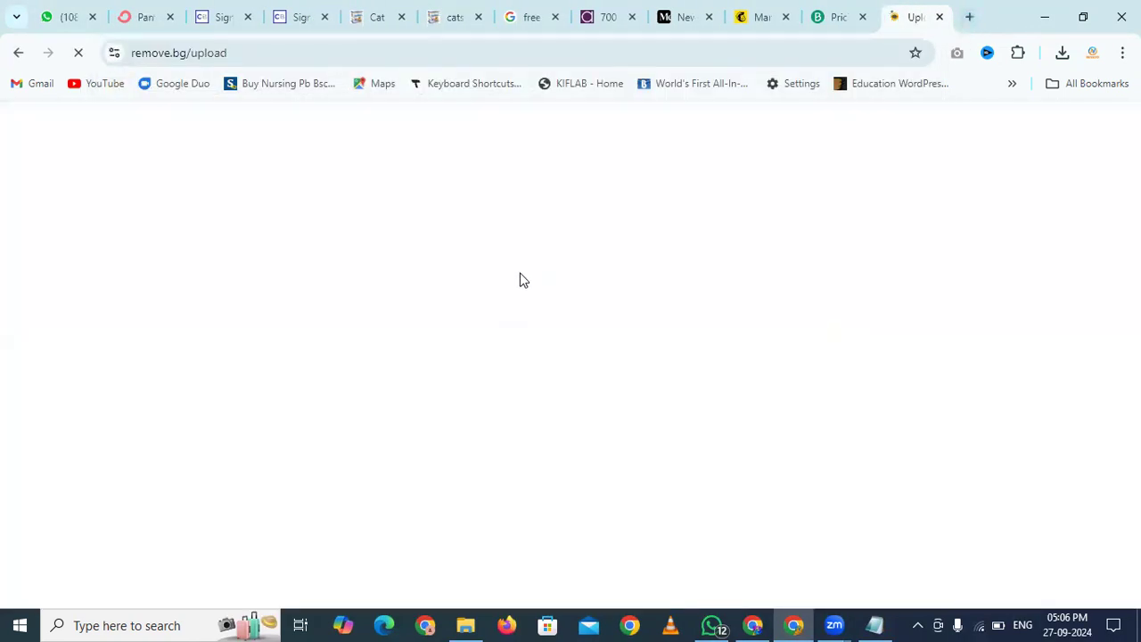
pyautogui.click(570, 344)
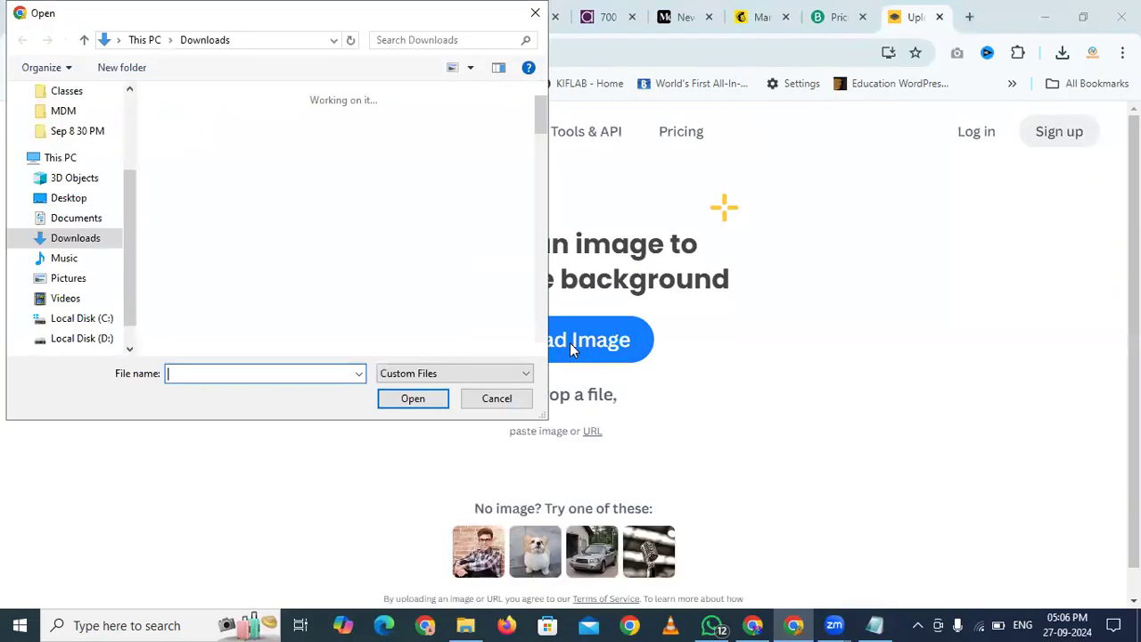
pyautogui.click(75, 203)
pyautogui.click(205, 134)
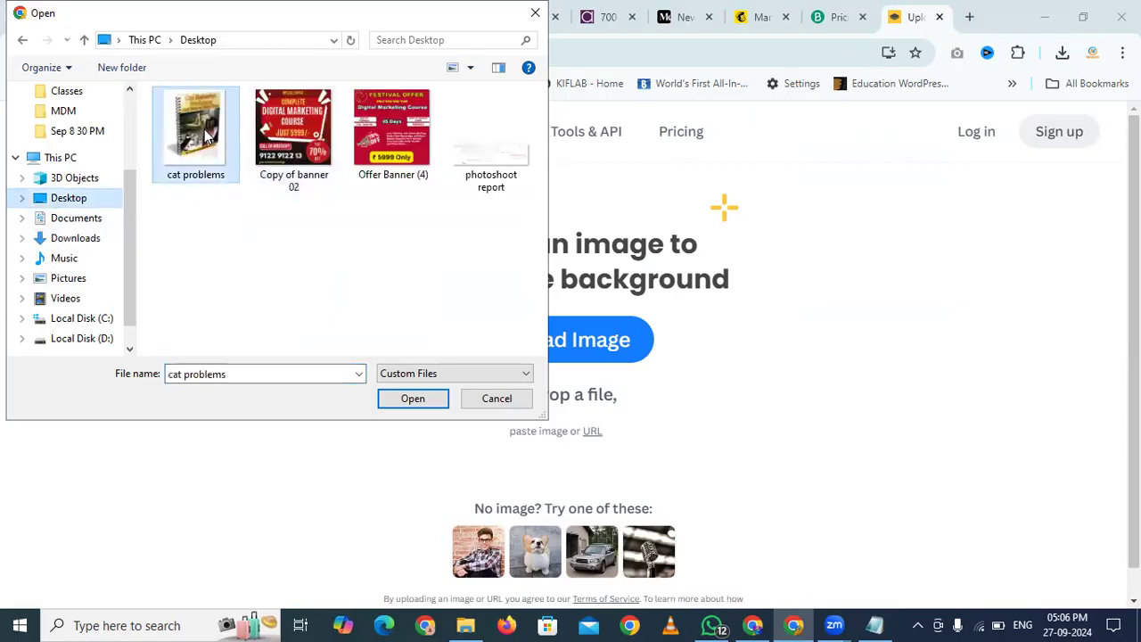
pyautogui.doubleClick(205, 134)
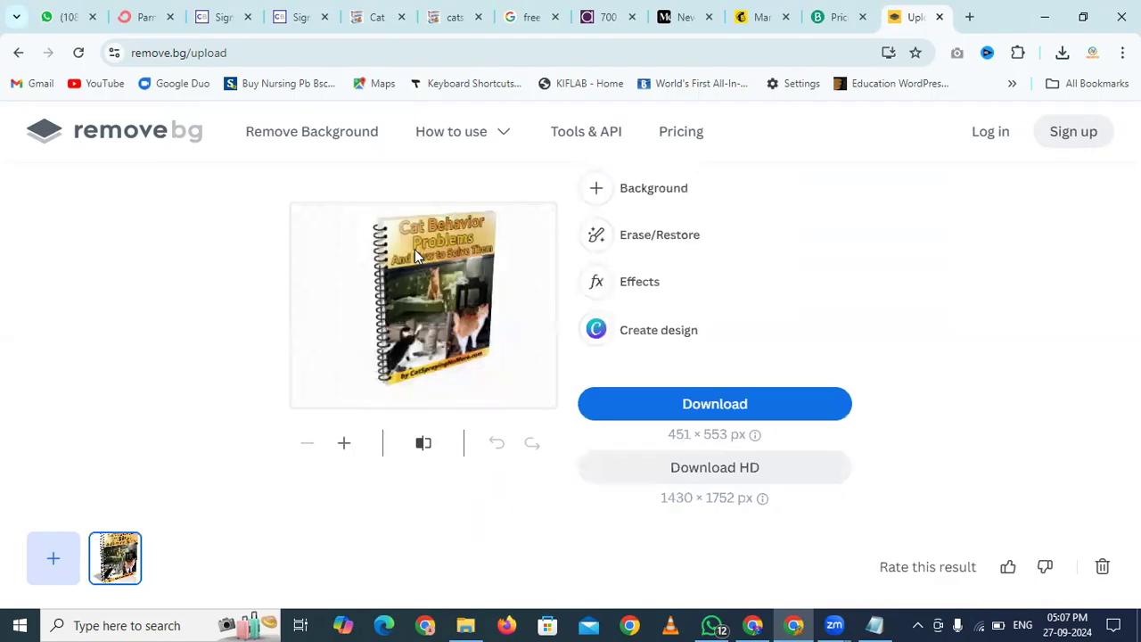
pyautogui.click(738, 406)
pyautogui.click(143, 16)
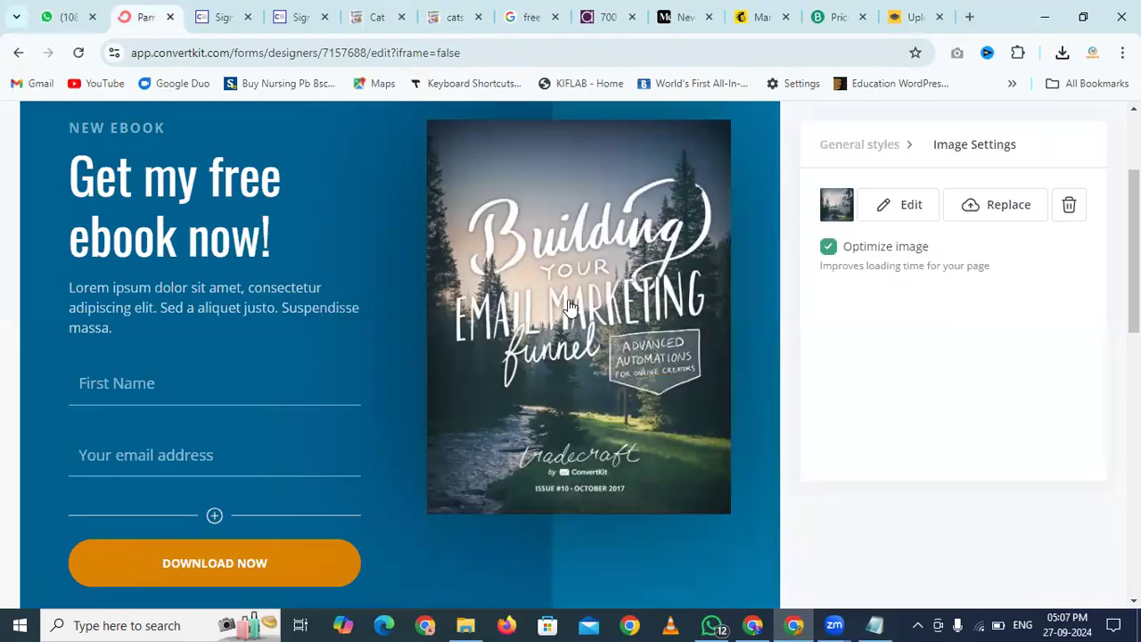
# Replace the landing page cover with cat_problems-removebg-preview from the Downloads folder
pyautogui.click(1002, 200)
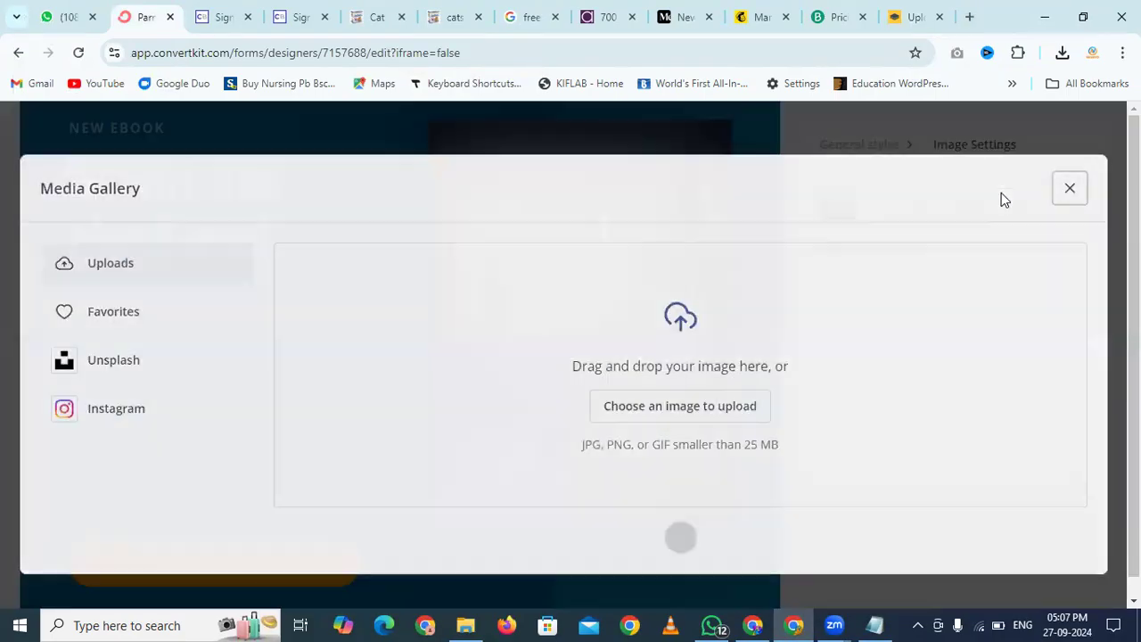
pyautogui.click(691, 402)
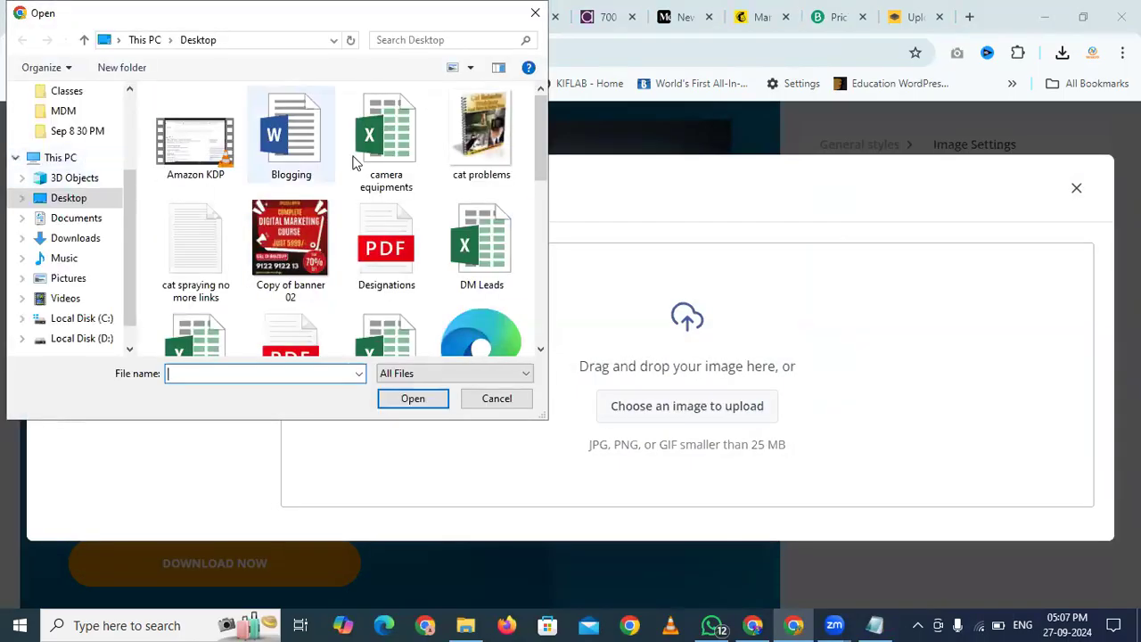
pyautogui.click(495, 140)
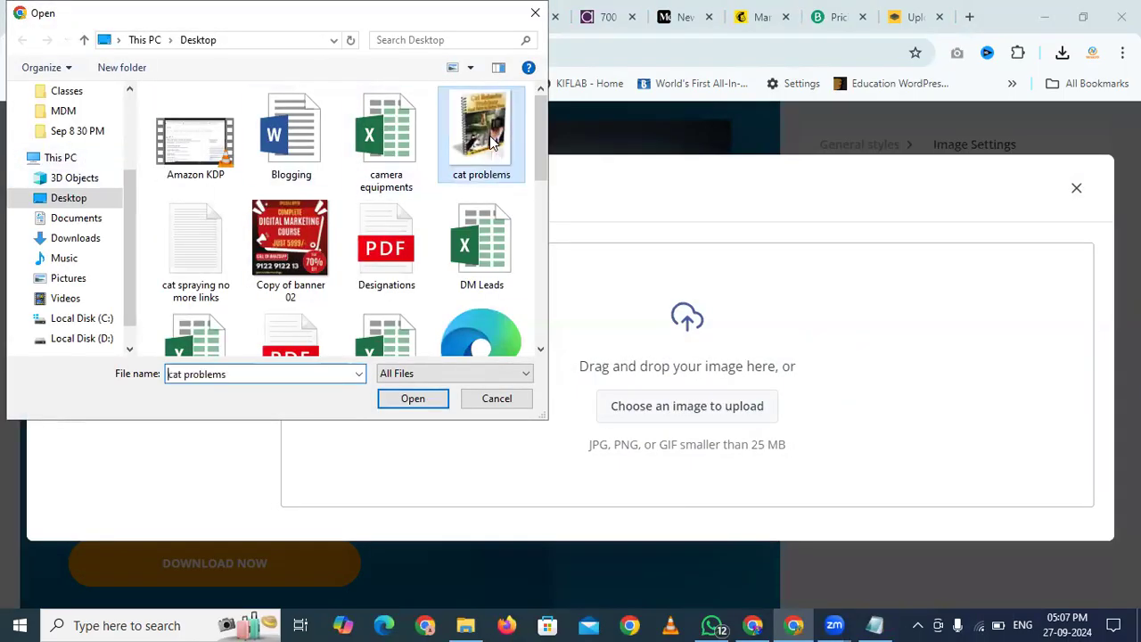
pyautogui.scroll(-2, 467, 204)
pyautogui.scroll(2, 466, 204)
pyautogui.scroll(-1, 466, 204)
pyautogui.scroll(1, 466, 204)
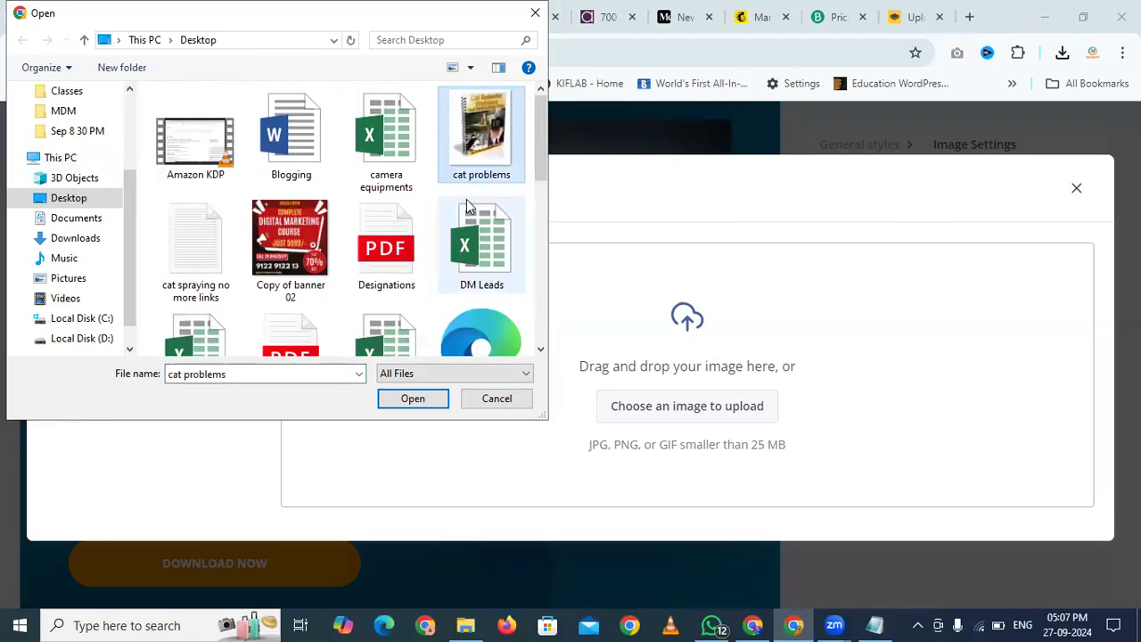
pyautogui.click(76, 238)
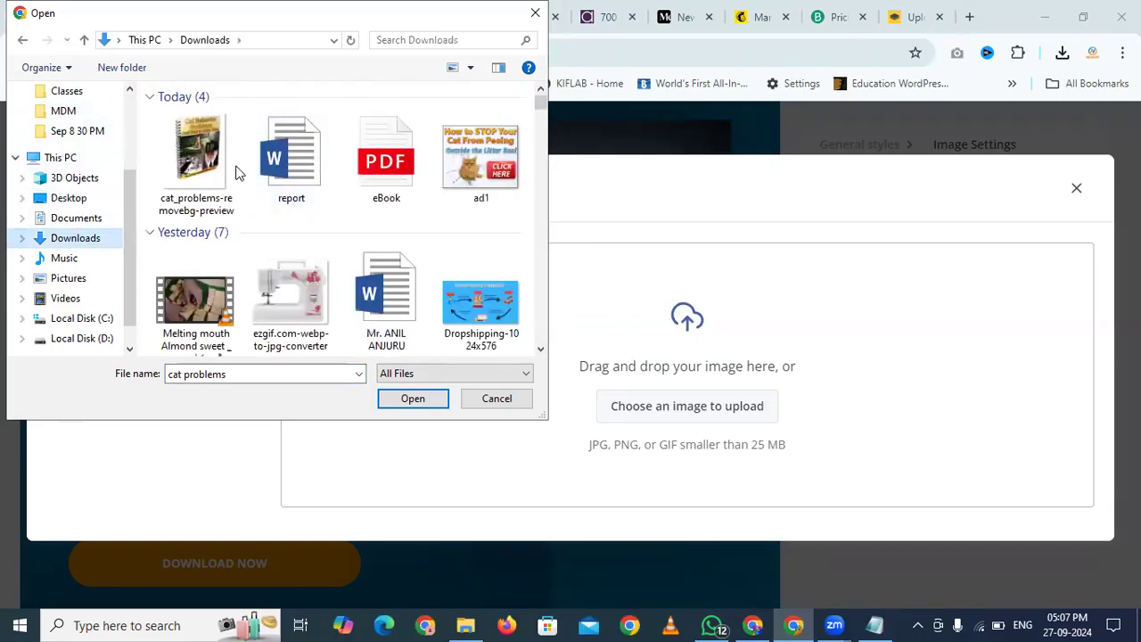
pyautogui.doubleClick(196, 163)
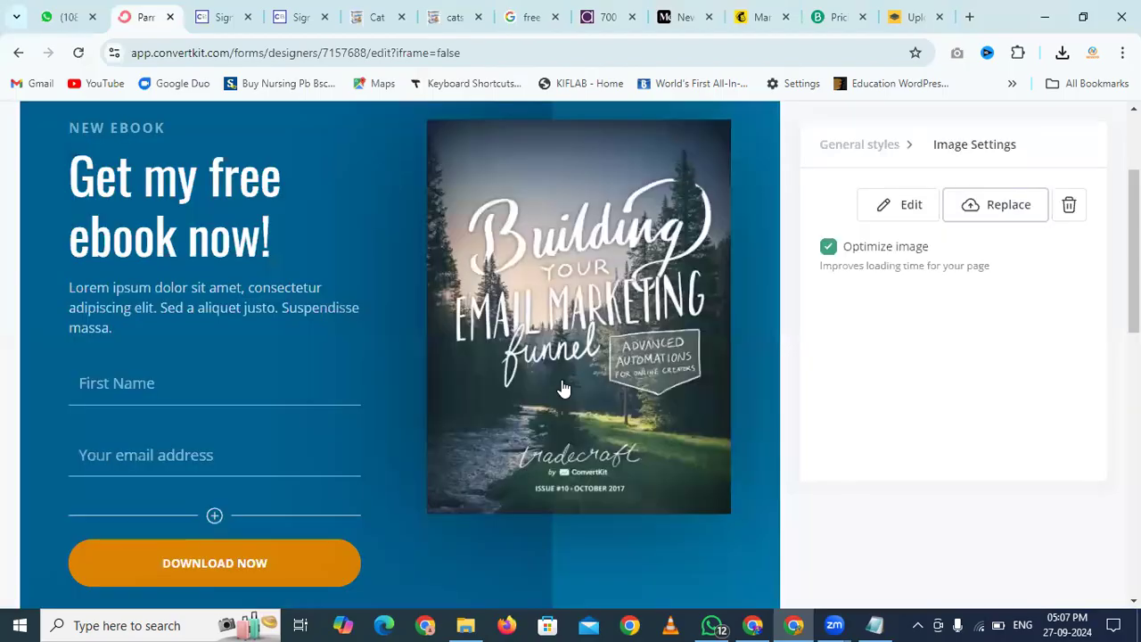
pyautogui.scroll(-2, 564, 388)
pyautogui.scroll(2, 563, 388)
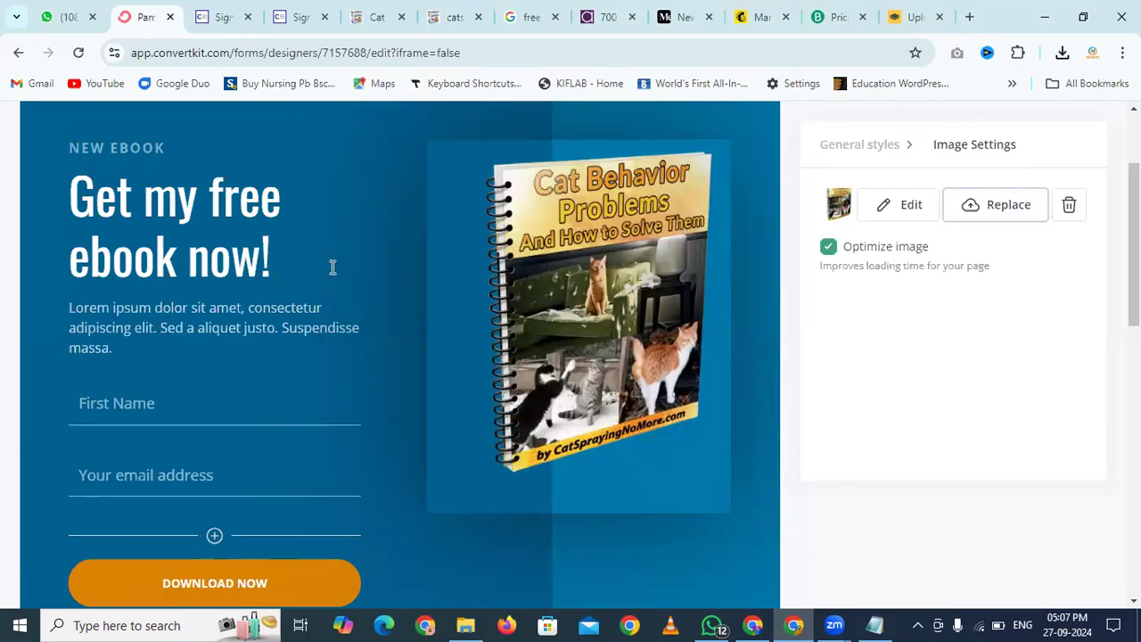
# Replace the Lorem ipsum subtitle with 'Downlad our free eBook "Cat Behavior Problems & How to Solve Them"'
pyautogui.scroll(-2, 331, 264)
pyautogui.scroll(1, 153, 190)
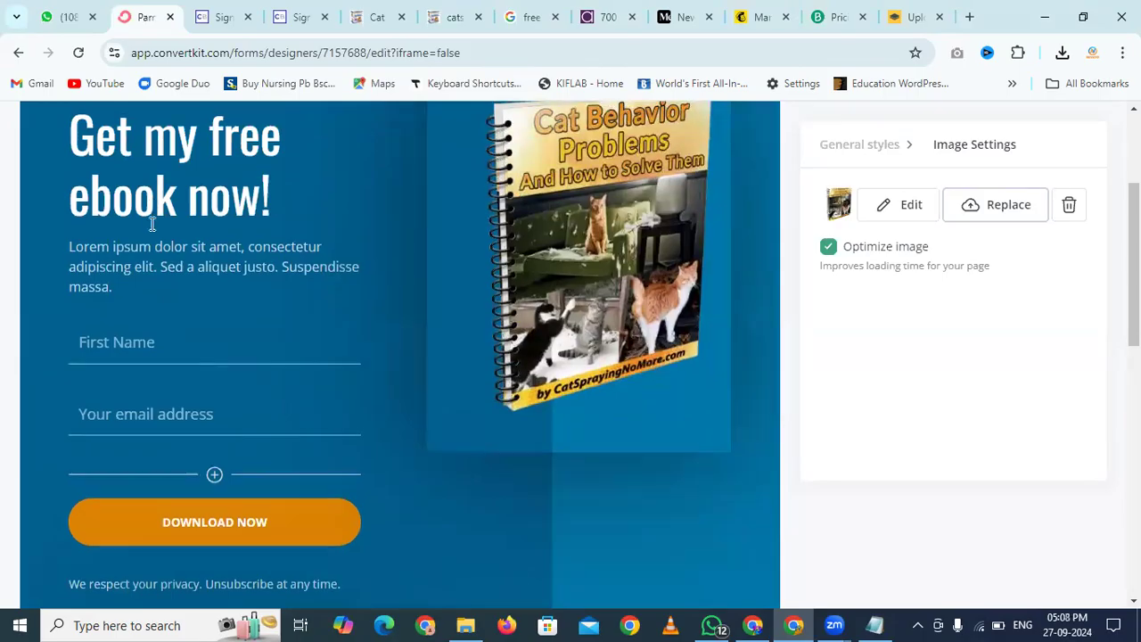
pyautogui.click(101, 259)
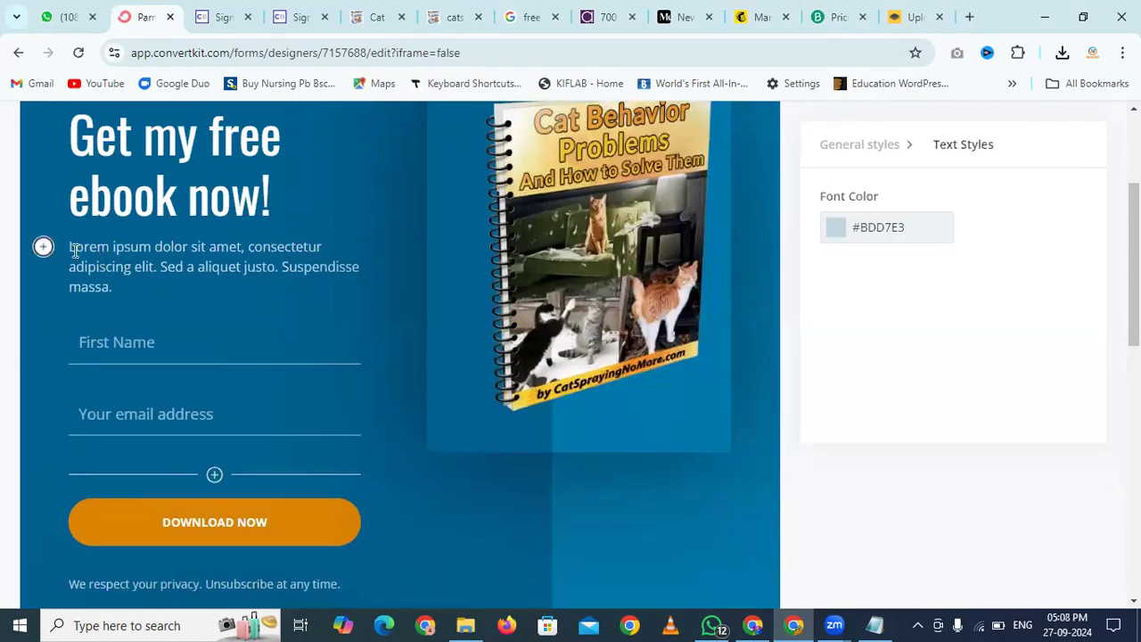
pyautogui.moveTo(71, 244); pyautogui.dragTo(120, 288)
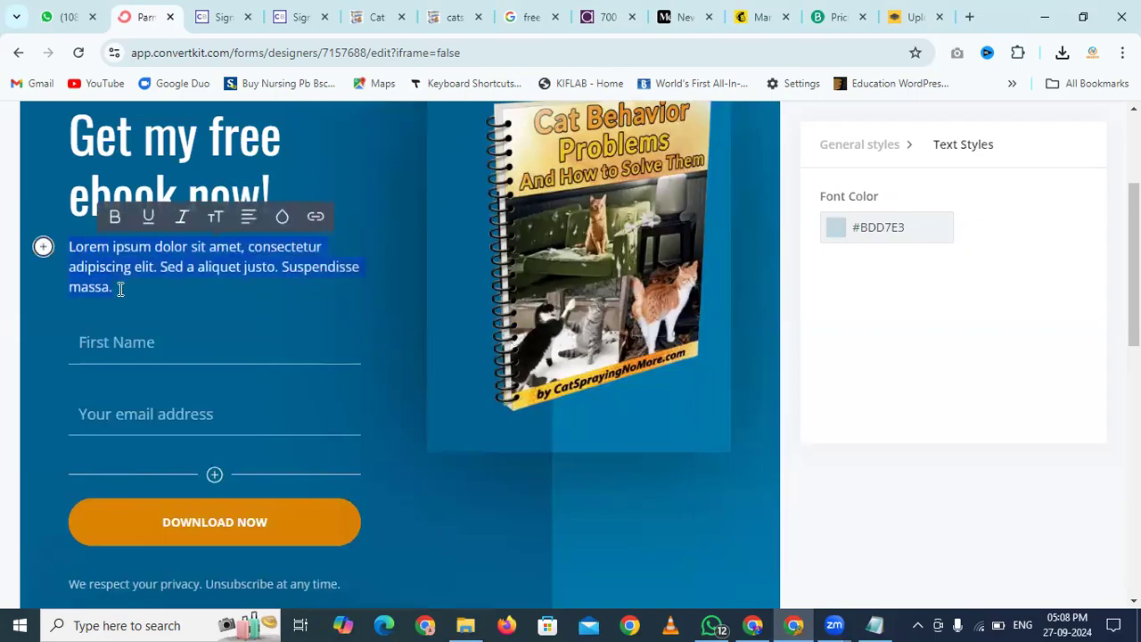
pyautogui.write('Downlad')
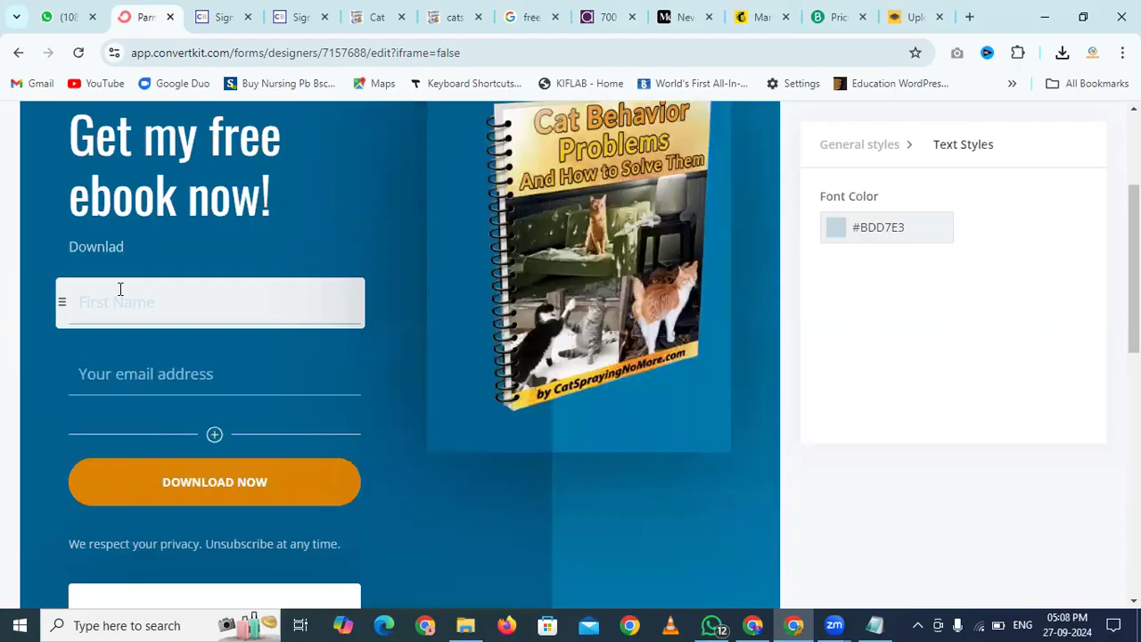
pyautogui.write(' our Cat B')
pyautogui.press('BackSpace')
pyautogui.press('BackSpace')
pyautogui.press('BackSpace')
pyautogui.press('BackSpace')
pyautogui.write('free eBook ')
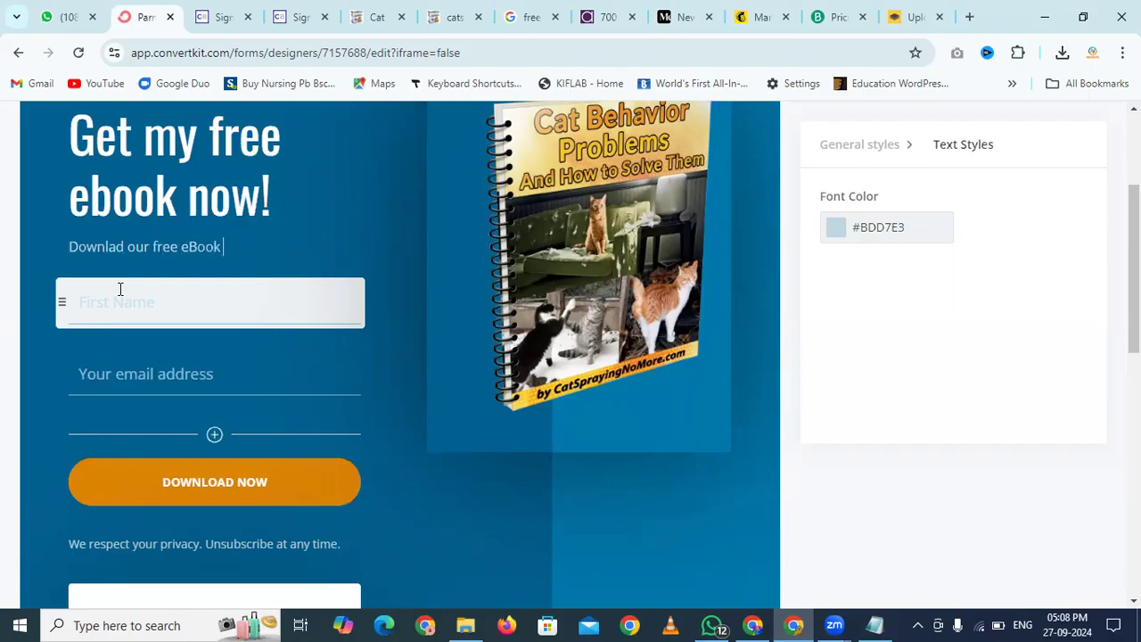
pyautogui.write('"Cat BehaviuProb')
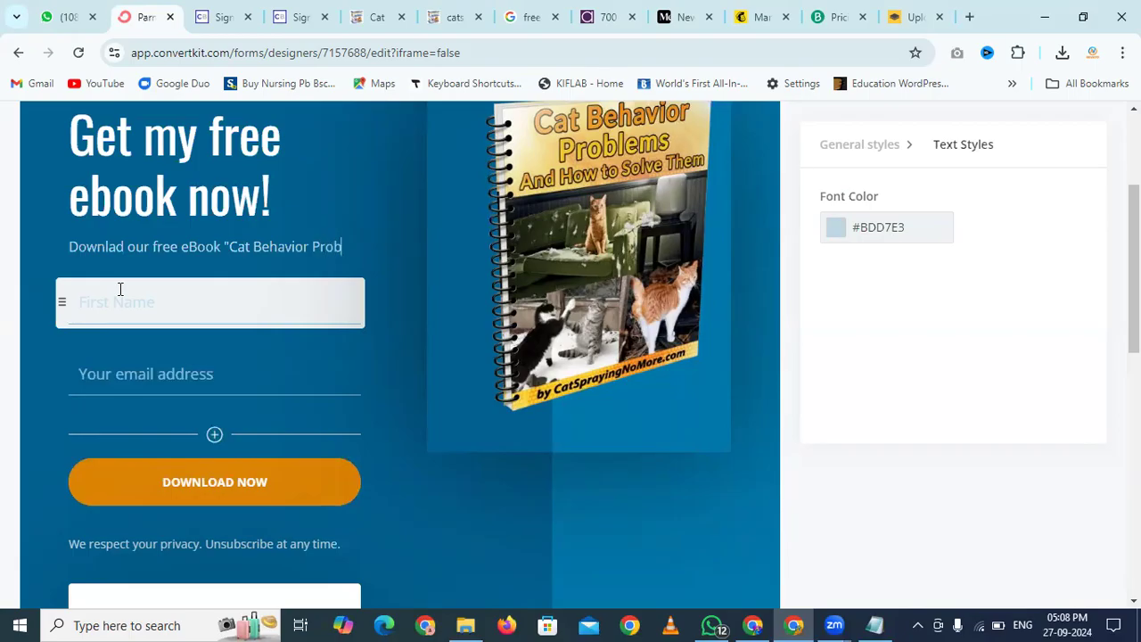
pyautogui.write('lems & How t')
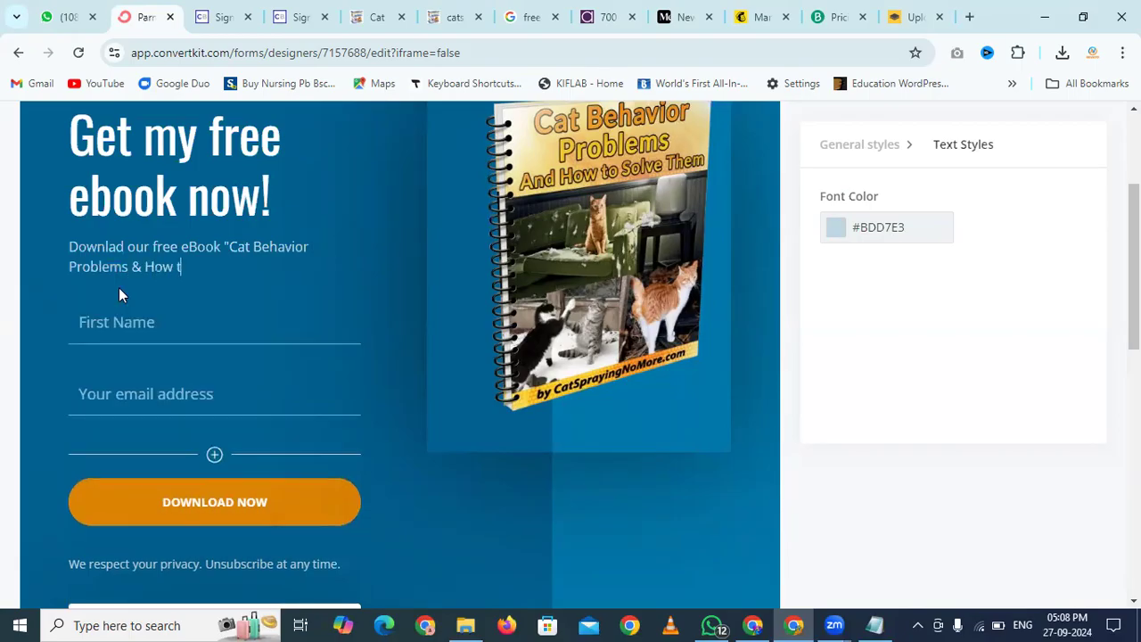
pyautogui.write('o Solve Them"')
pyautogui.scroll(-1, 119, 287)
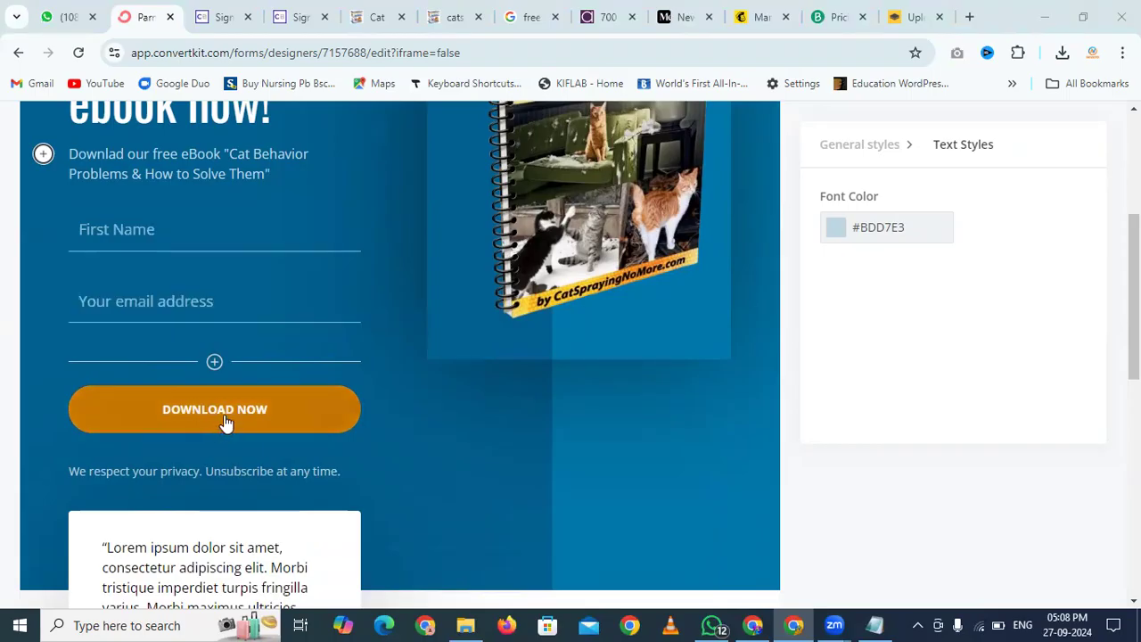
pyautogui.scroll(-4, 224, 424)
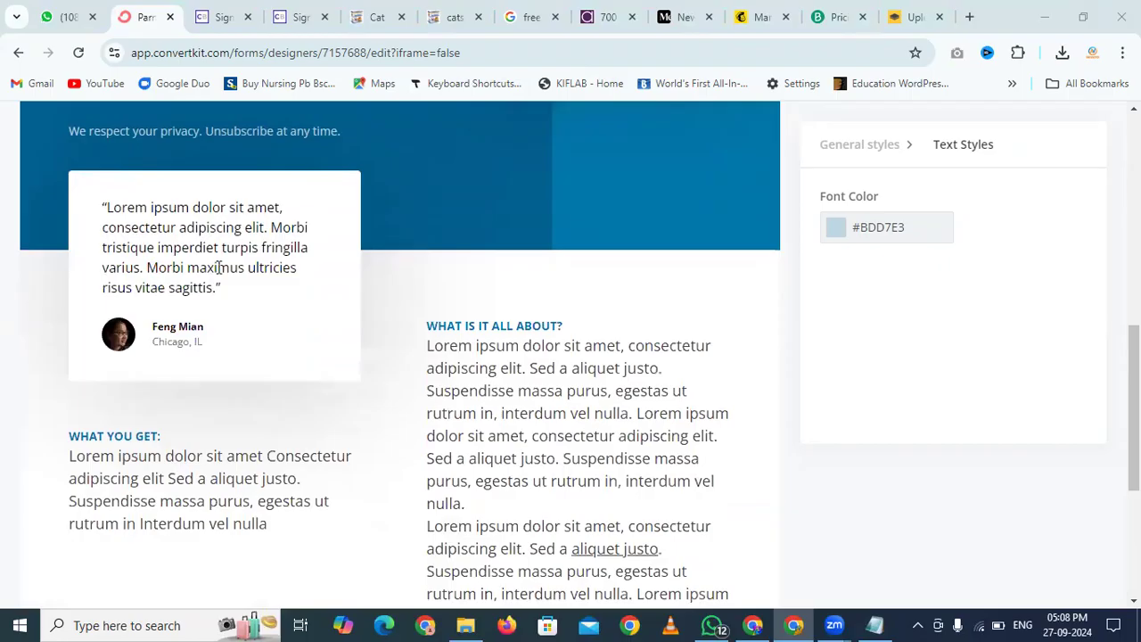
# Select the testimonial block, then move through the browser tabs to the email-broadcast-1.txt swipe file
pyautogui.click(135, 265)
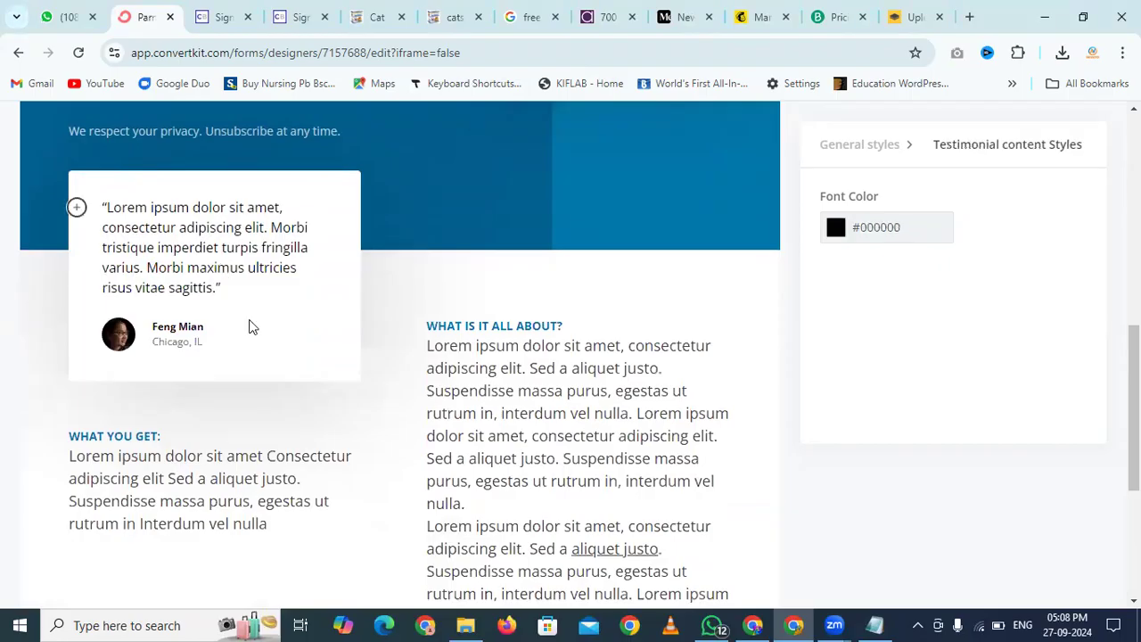
pyautogui.click(382, 11)
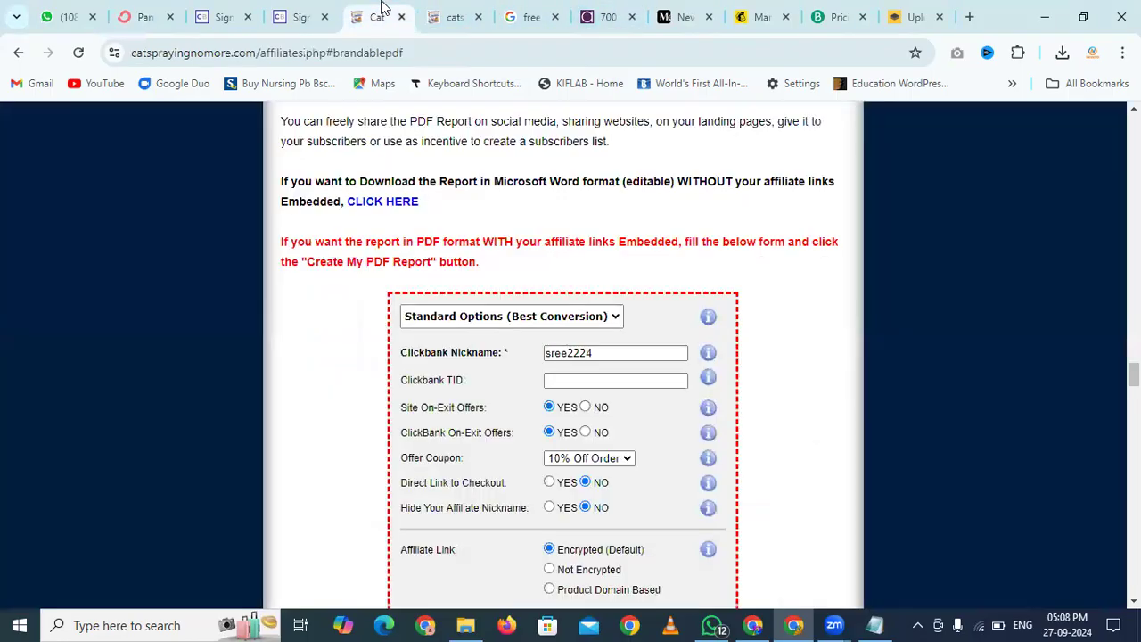
pyautogui.click(299, 9)
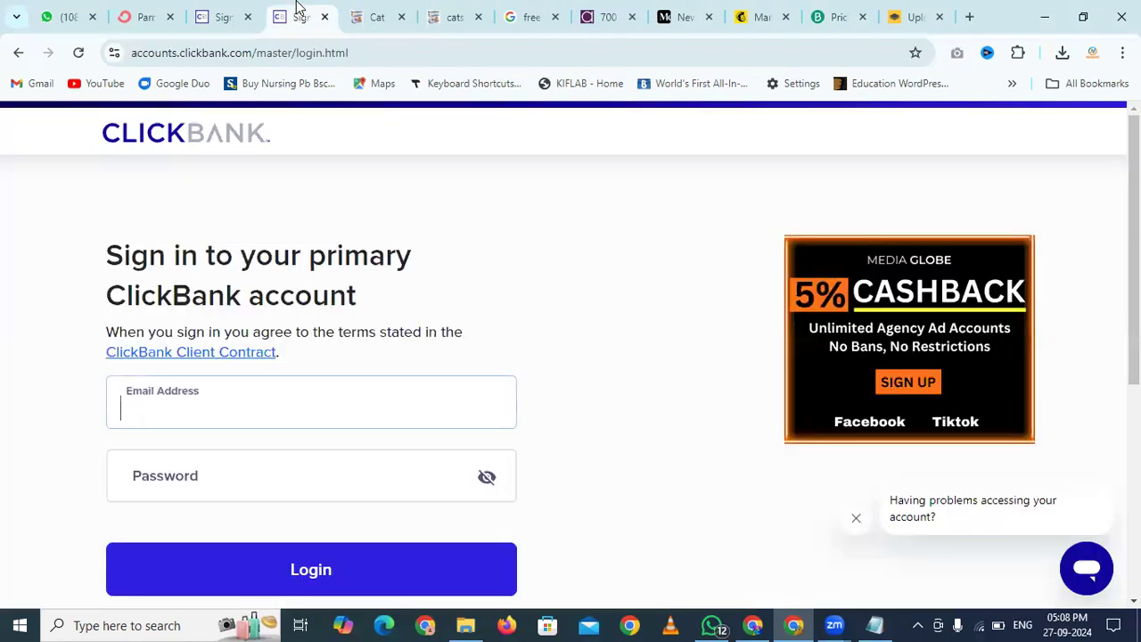
pyautogui.click(436, 12)
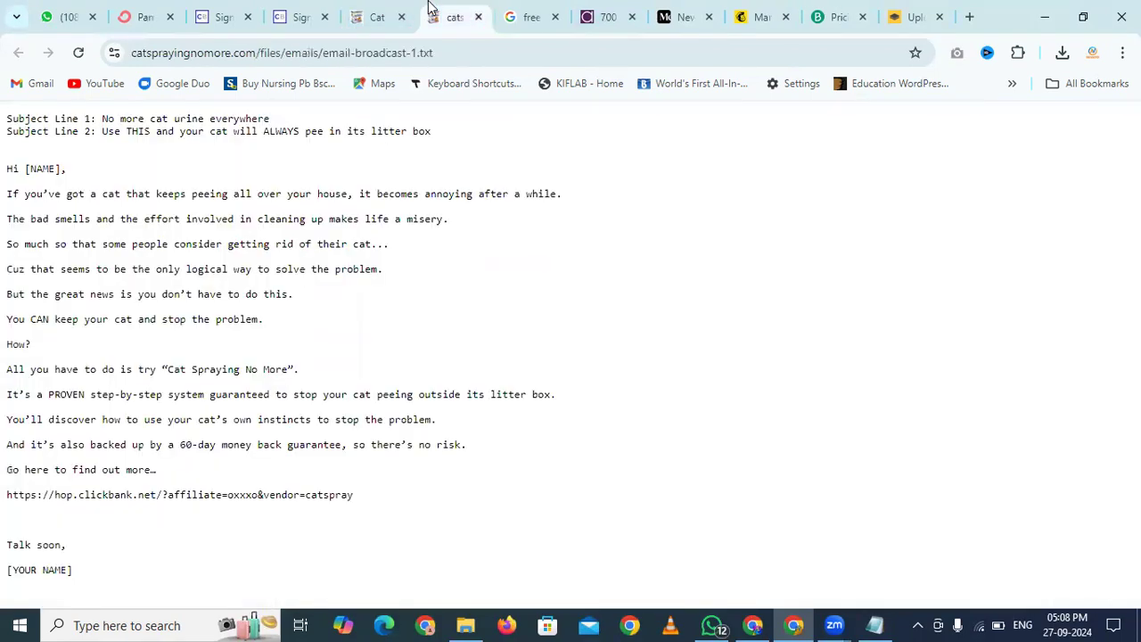
# Load the ClickBank affiliate hop link in a new tab and scroll the sales page to its testimonials
pyautogui.click(970, 16)
pyautogui.write('https://4deafr42jpbp8t1ynjyjw99m6f.hop.clickbank.net/?&aff_sub1=ebook')
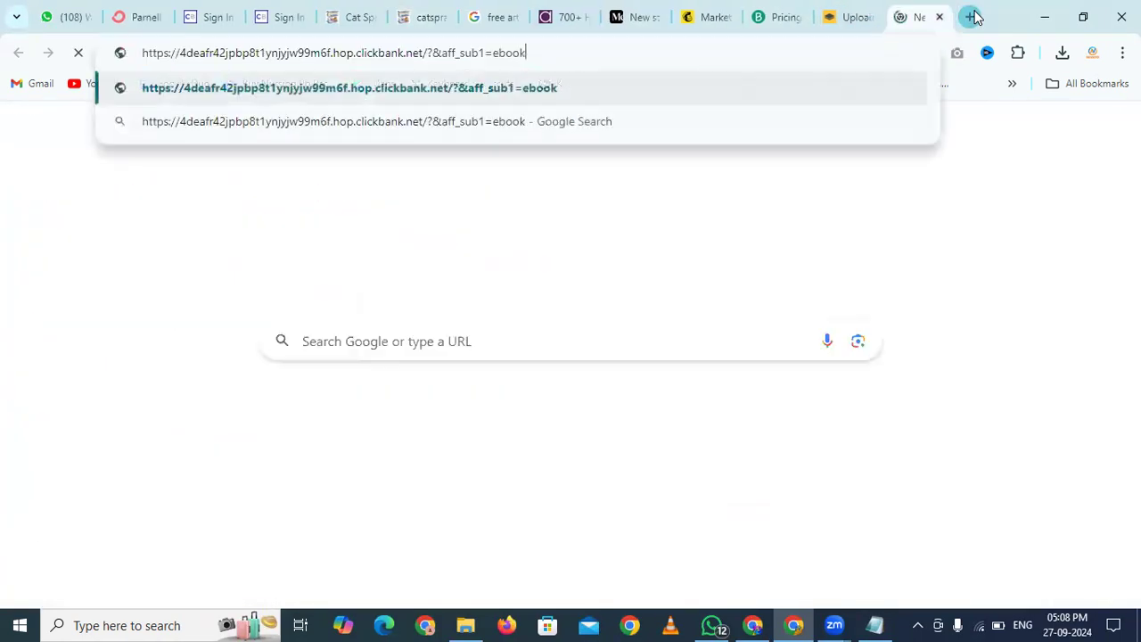
pyautogui.press('Return')
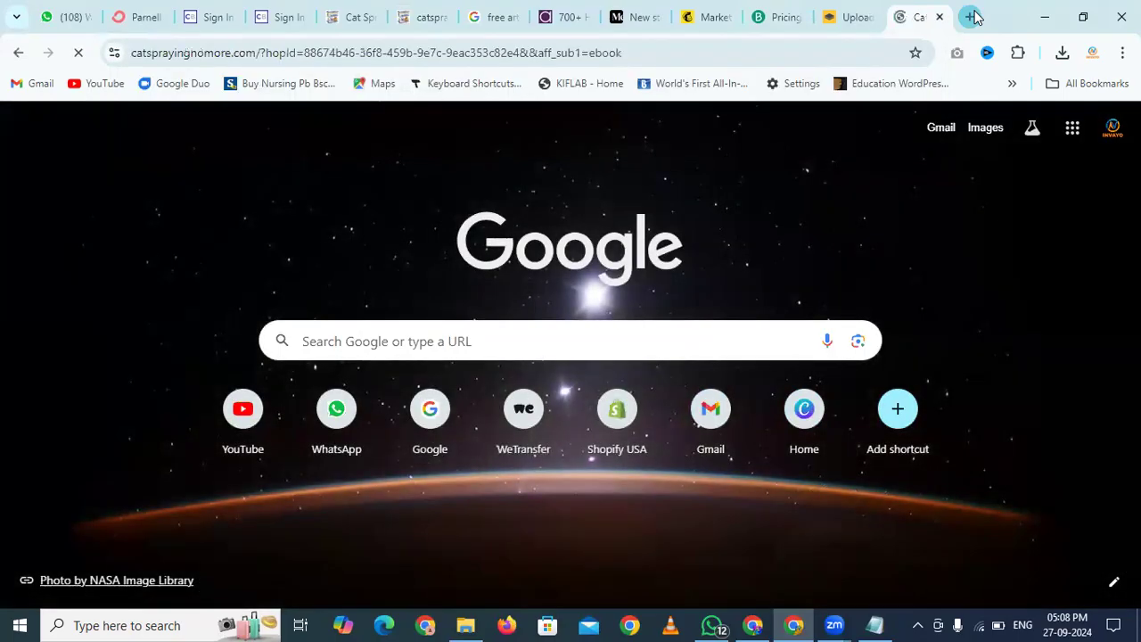
pyautogui.scroll(-20, 2, 234)
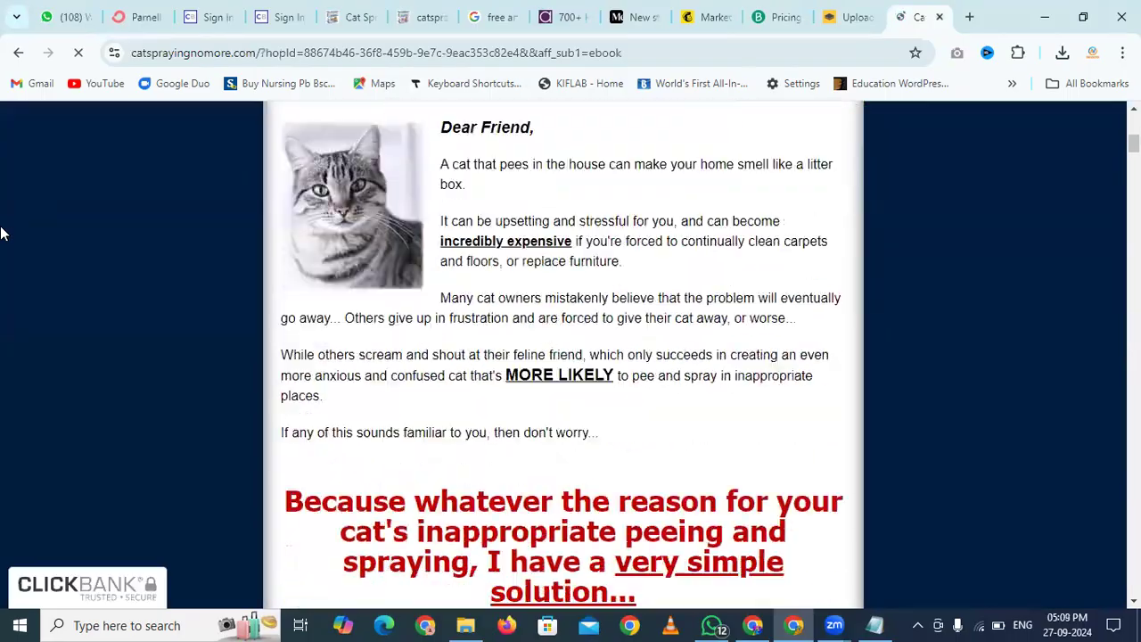
pyautogui.scroll(-20, 2, 233)
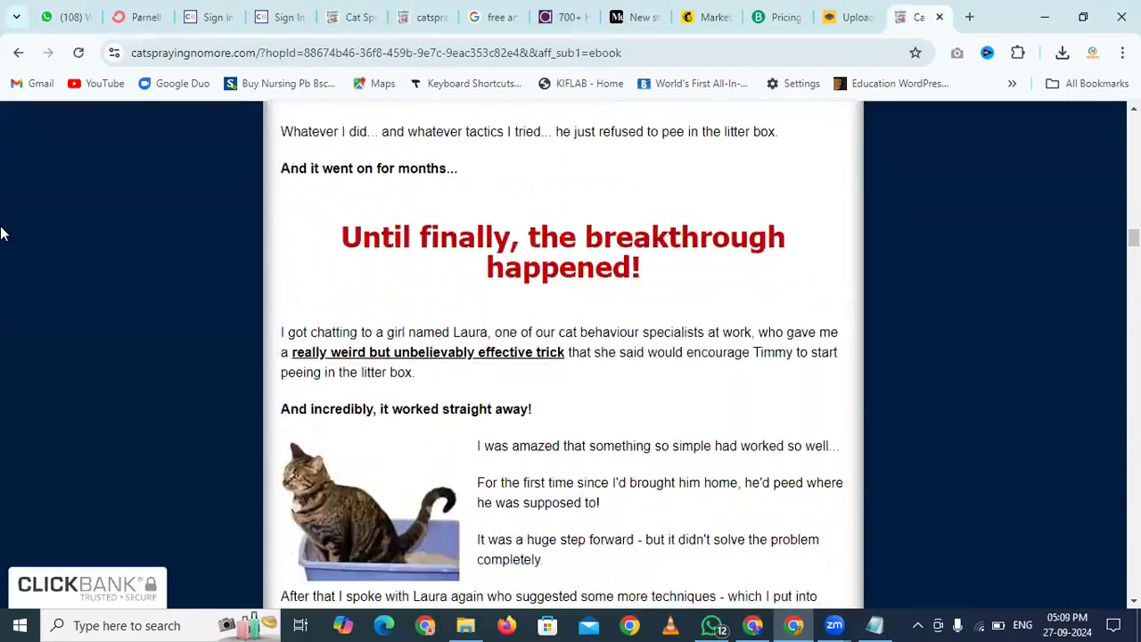
pyautogui.scroll(-12, 71, 299)
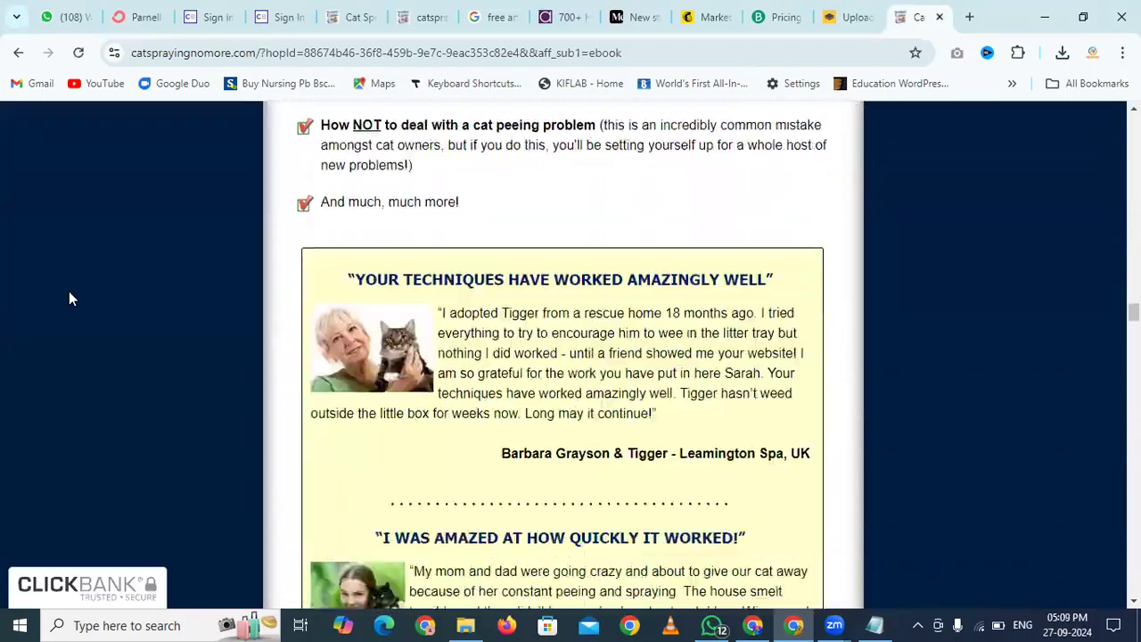
pyautogui.scroll(6, 72, 299)
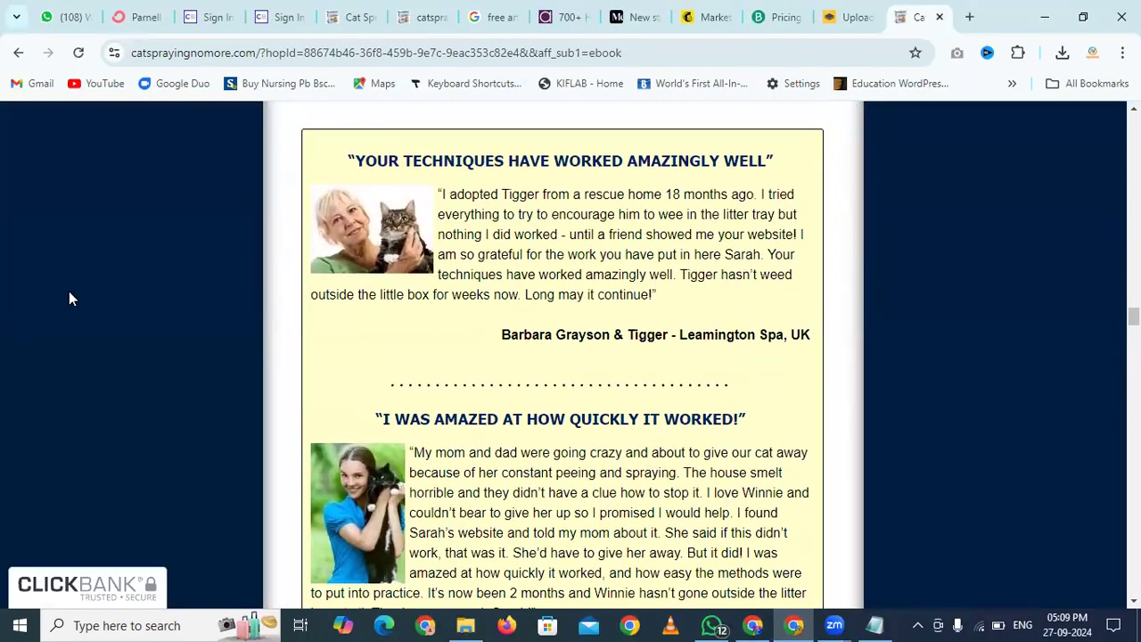
pyautogui.scroll(-1, 71, 298)
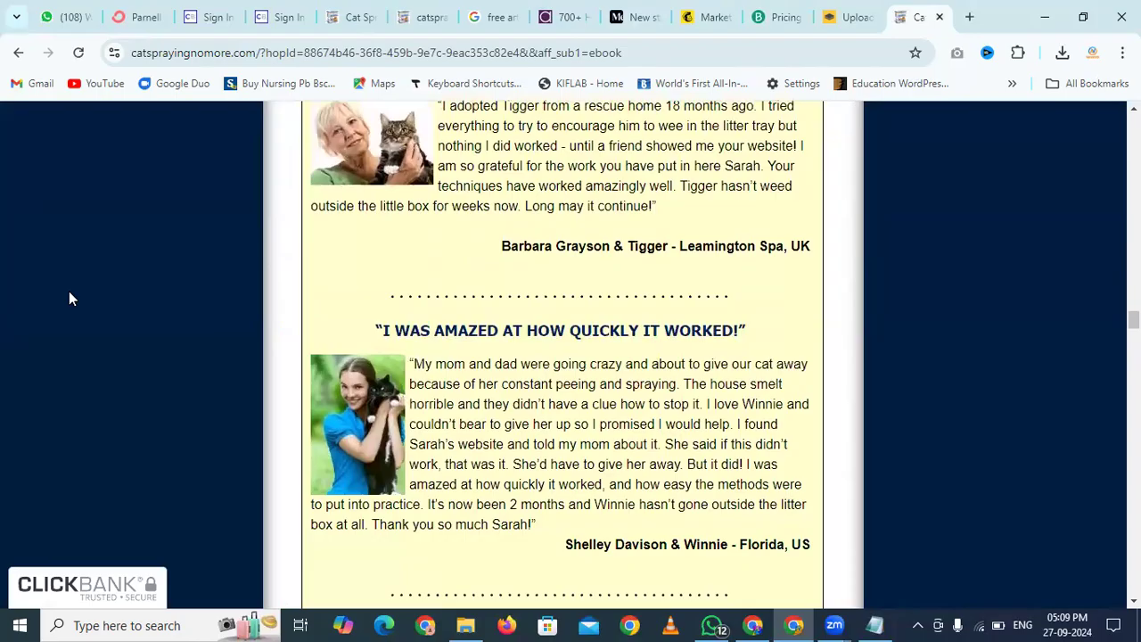
# Select the Tigger testimonial on the CatSprayingNoMore sales page and return to ConvertKit
pyautogui.hotkey('alt', 'Tab')
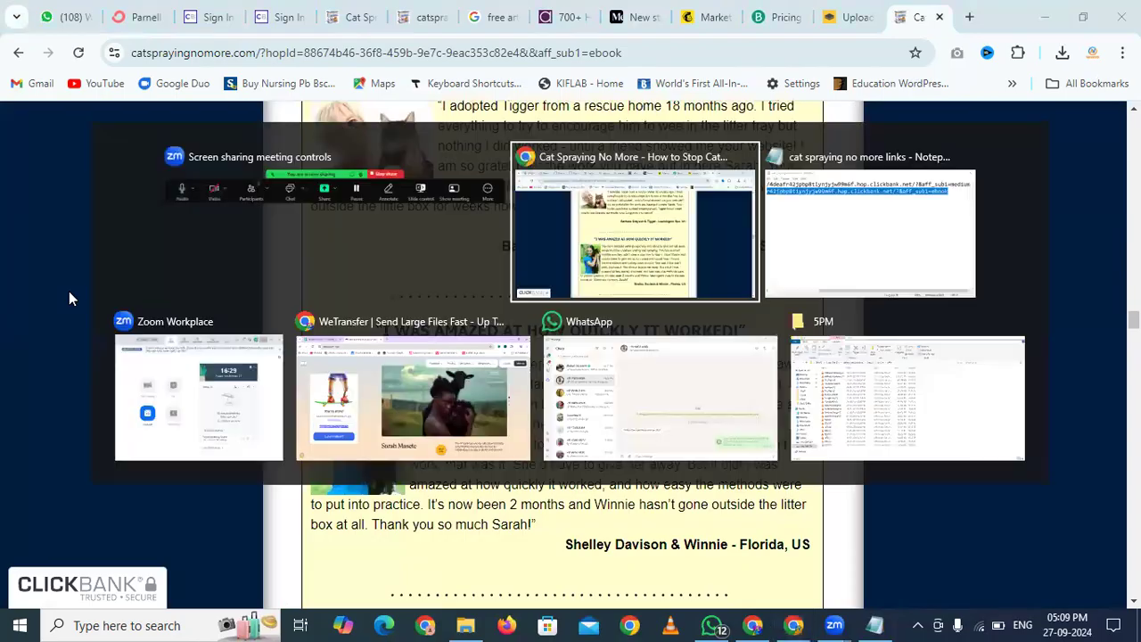
pyautogui.press('Tab')
pyautogui.press('Tab')
pyautogui.press('Tab')
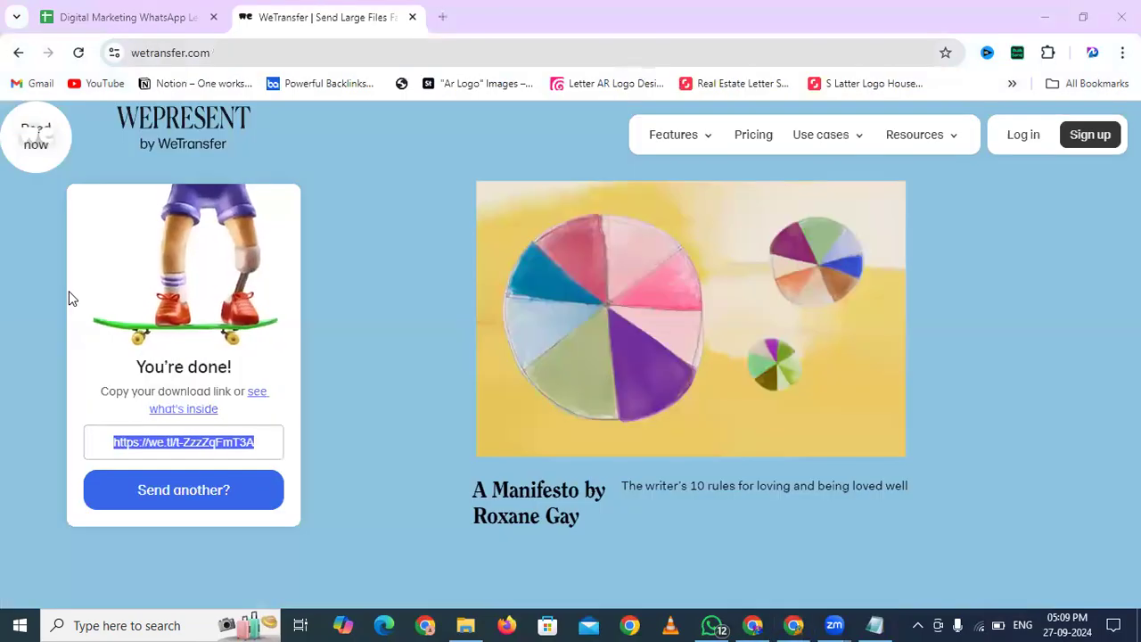
pyautogui.hotkey('alt', 'Tab')
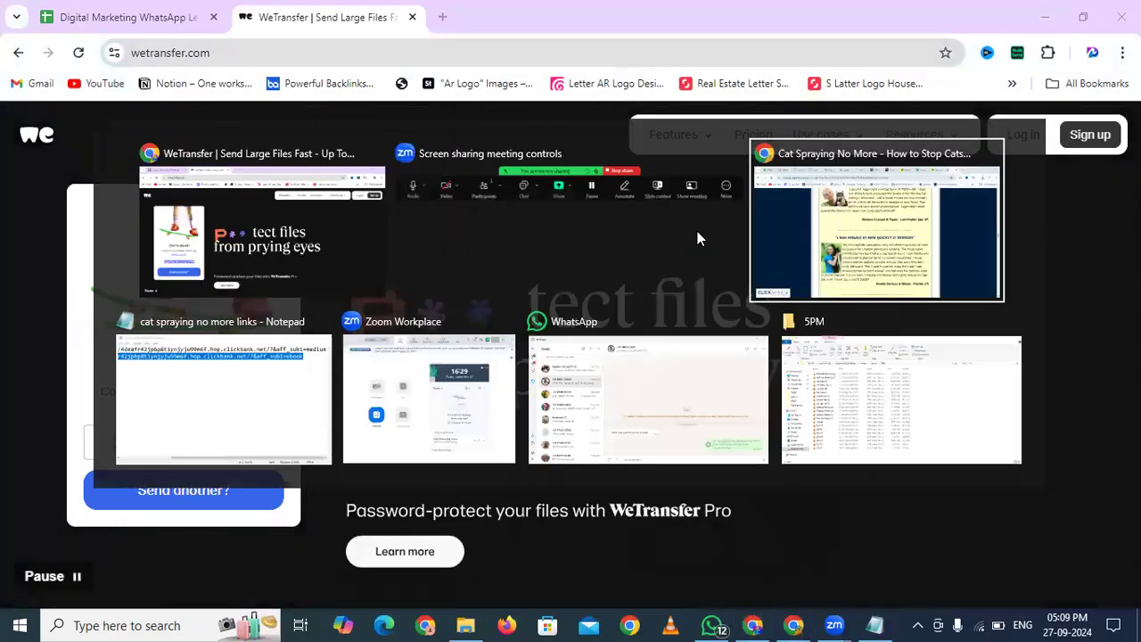
pyautogui.scroll(1, 422, 303)
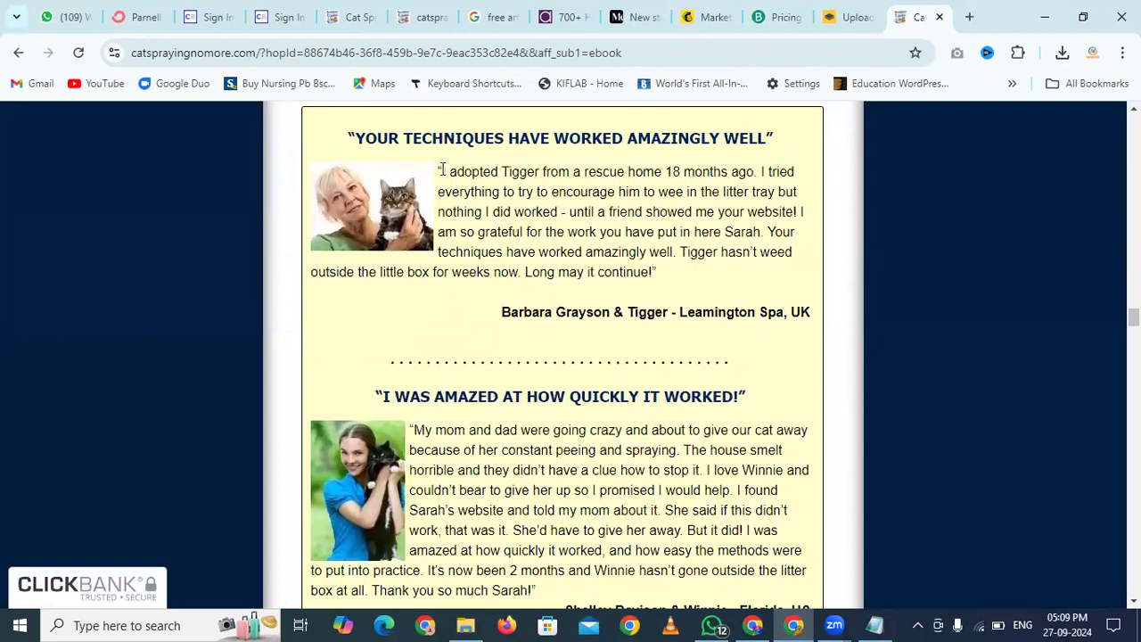
pyautogui.moveTo(443, 169); pyautogui.dragTo(652, 275)
pyautogui.hotkey('ctrl', 'c')
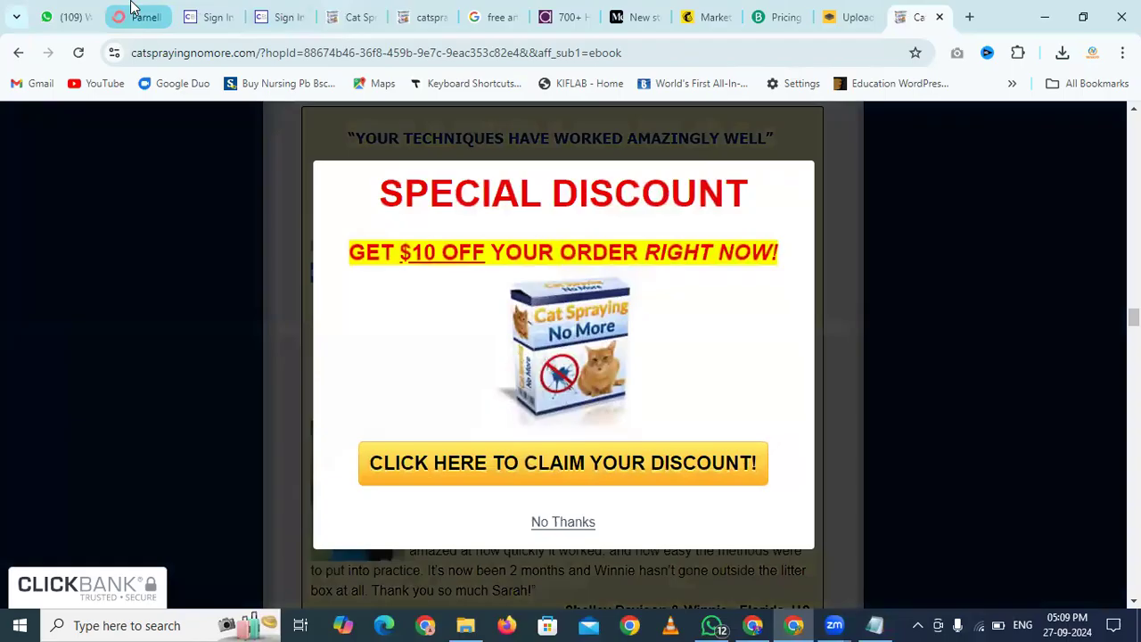
pyautogui.click(140, 17)
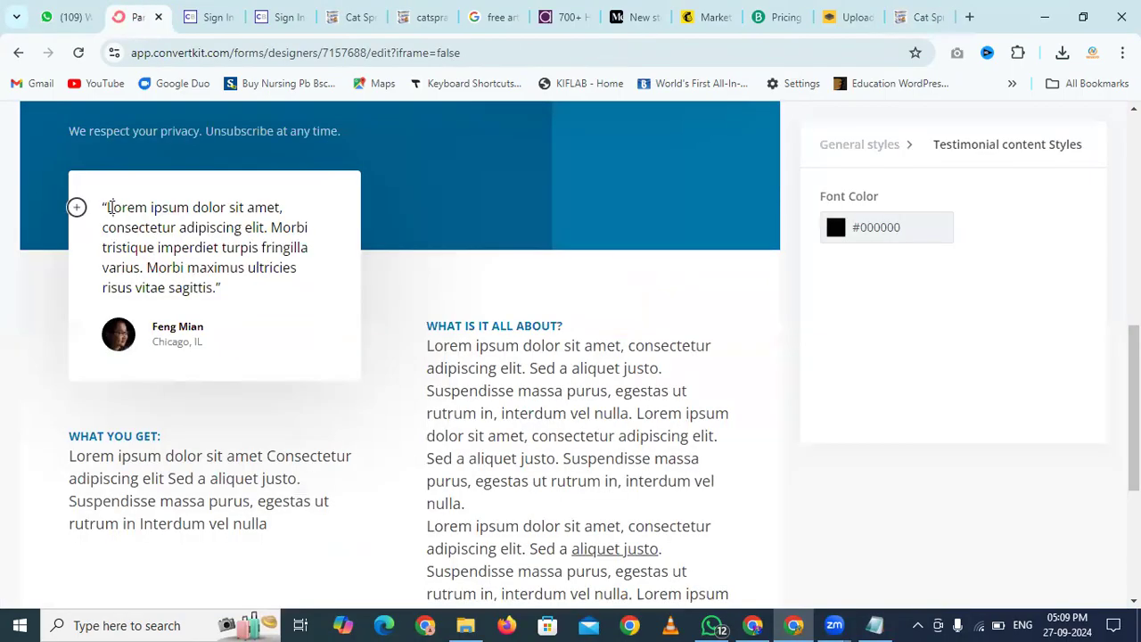
# Replace the Lorem ipsum testimonial quote with the pasted Tigger rescue-cat quote
pyautogui.click(110, 207)
pyautogui.moveTo(108, 207); pyautogui.dragTo(215, 286)
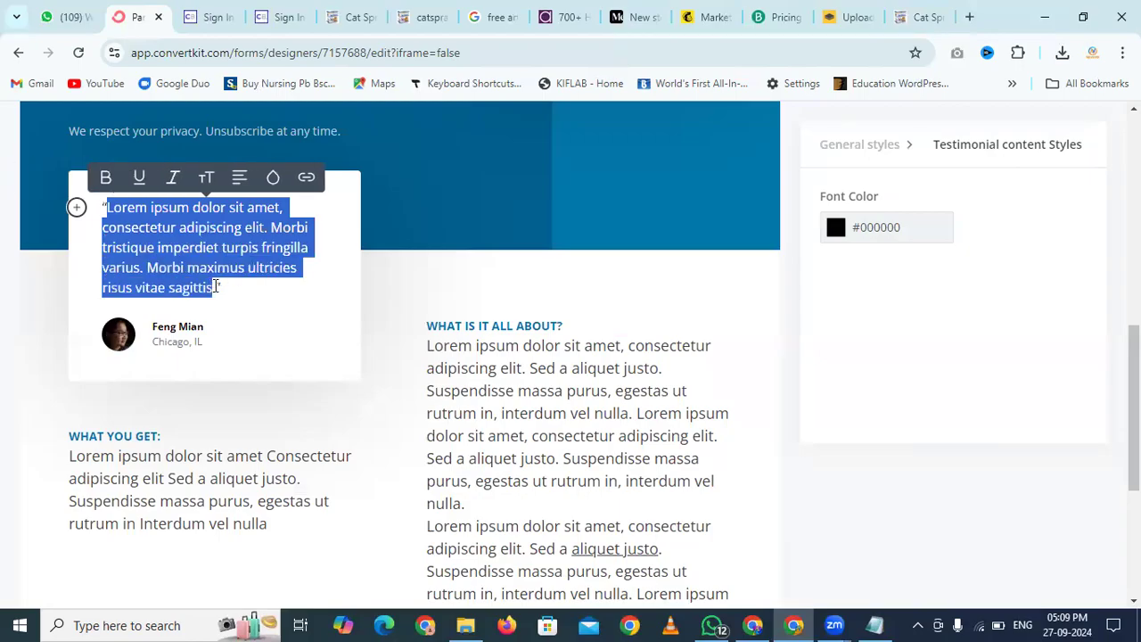
pyautogui.hotkey('ctrl', 'v')
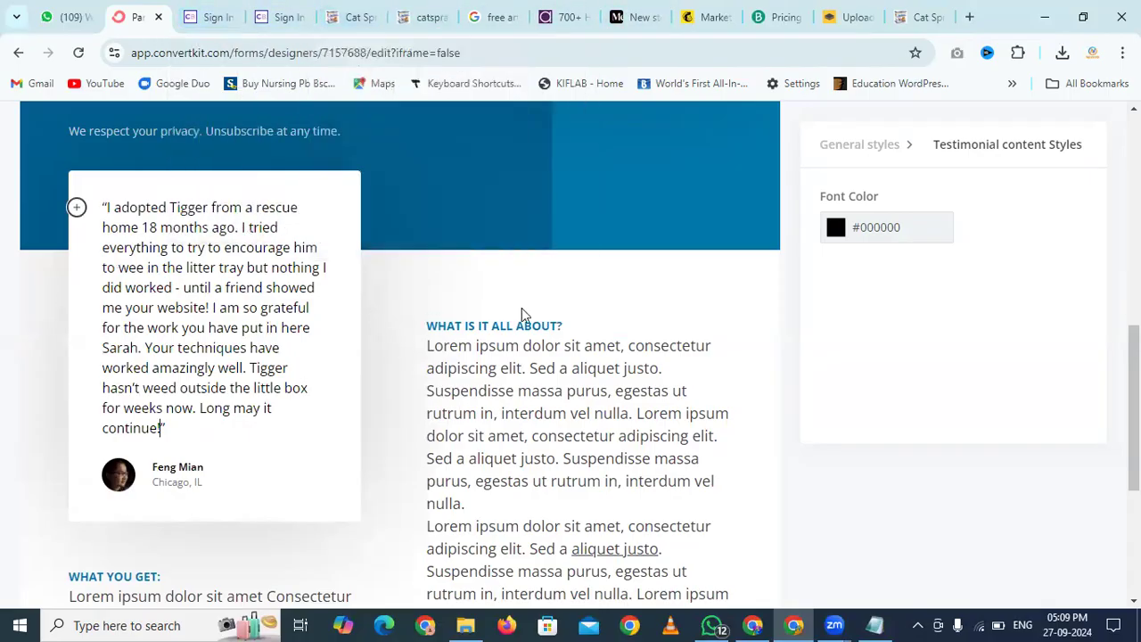
pyautogui.click(576, 350)
pyautogui.scroll(-2, 575, 352)
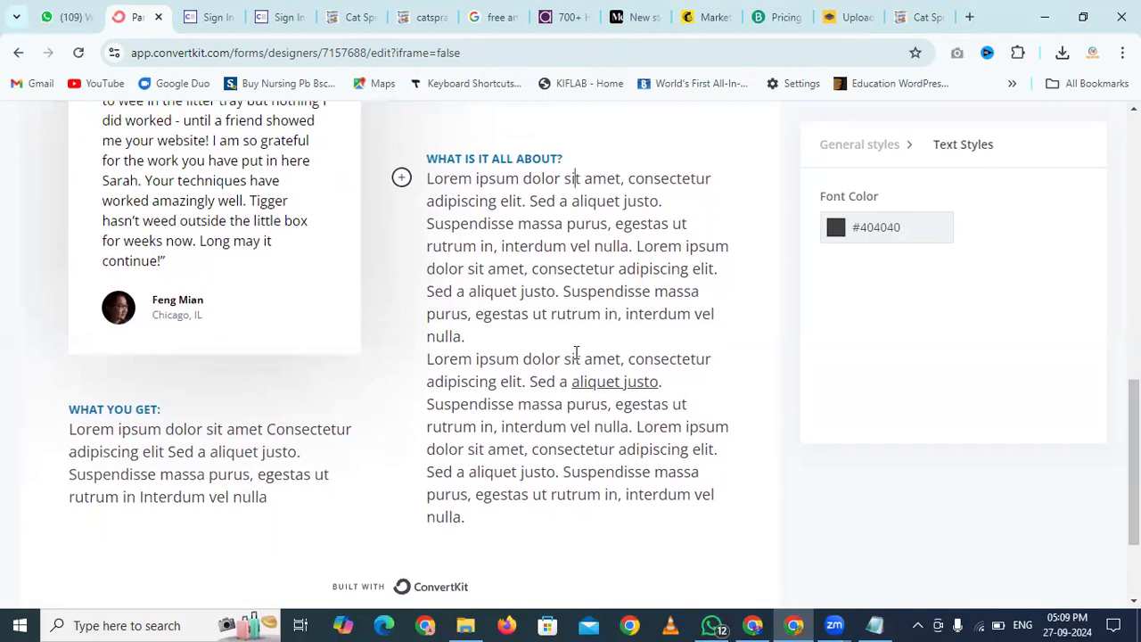
pyautogui.scroll(-2, 575, 353)
pyautogui.scroll(2, 575, 353)
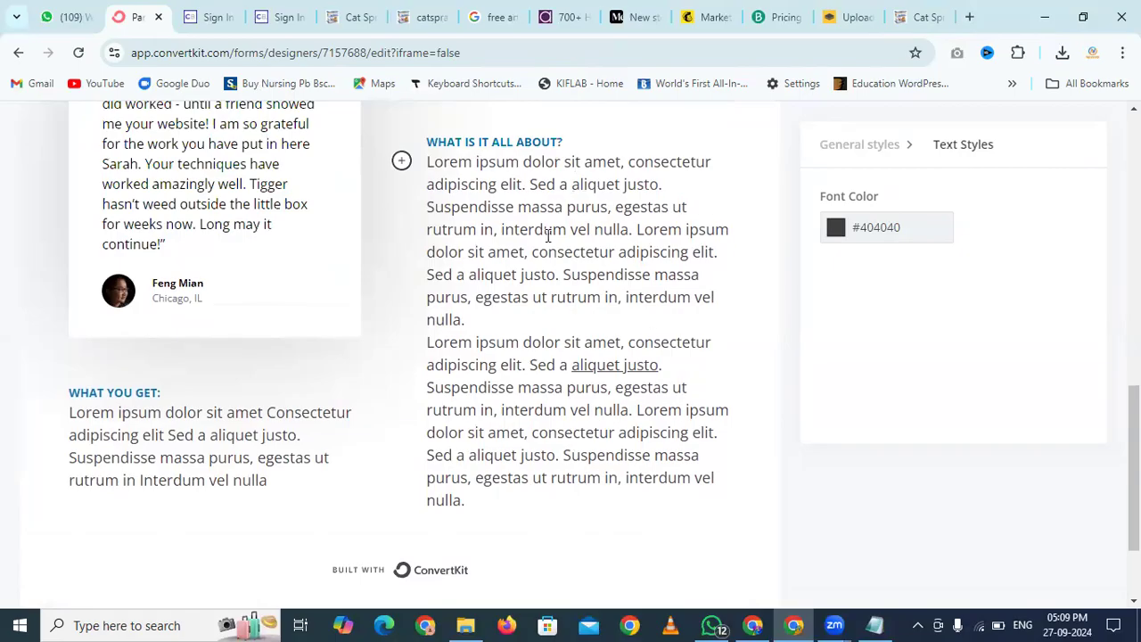
# Read through the General Product Info section of the Cat Spraying affiliates page
pyautogui.click(344, 9)
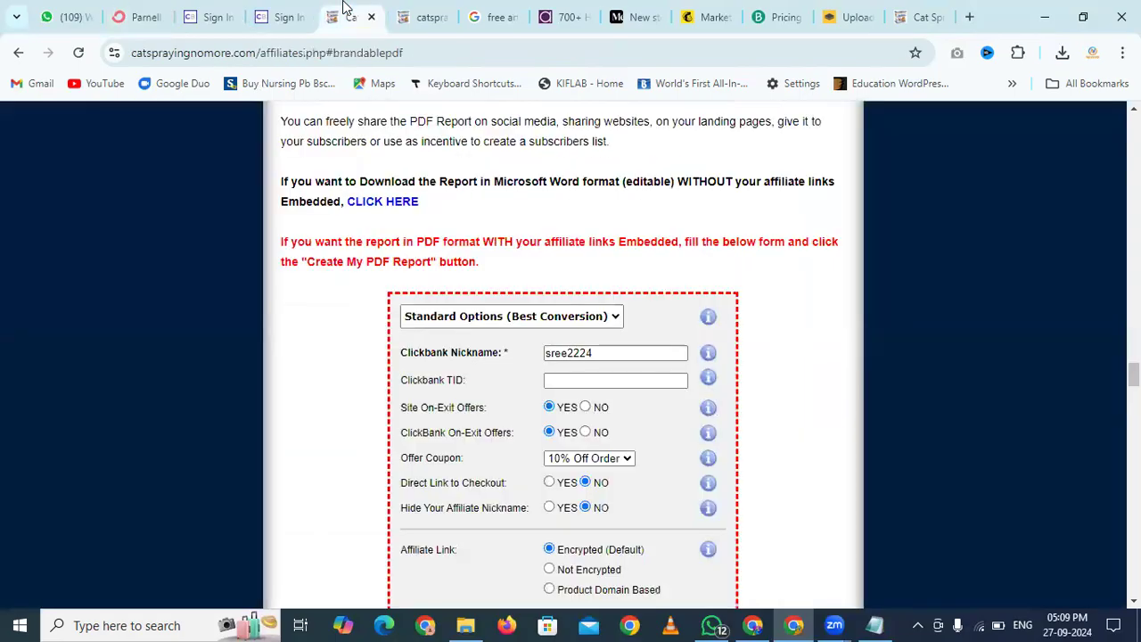
pyautogui.scroll(15, 460, 178)
pyautogui.scroll(10, 459, 185)
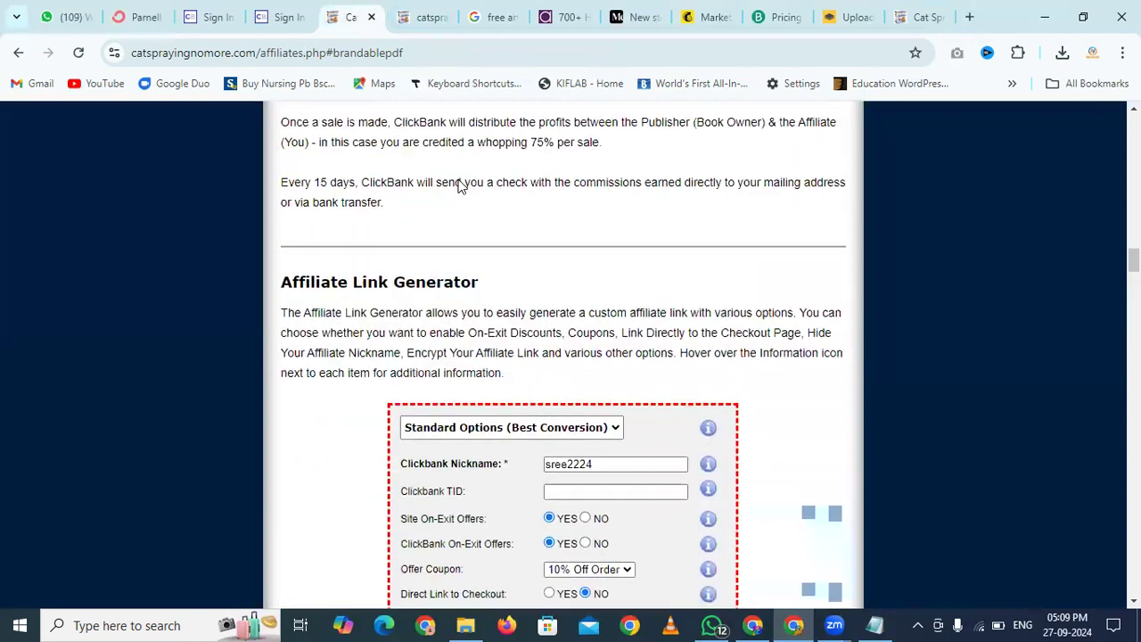
pyautogui.scroll(15, 460, 185)
pyautogui.scroll(-2, 460, 186)
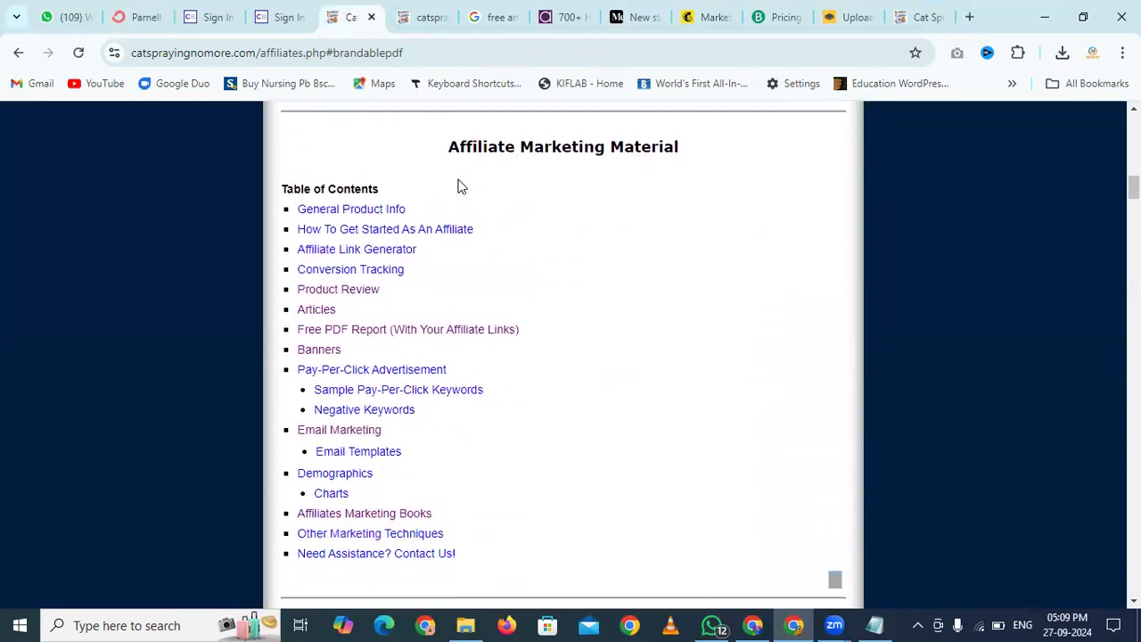
pyautogui.click(385, 210)
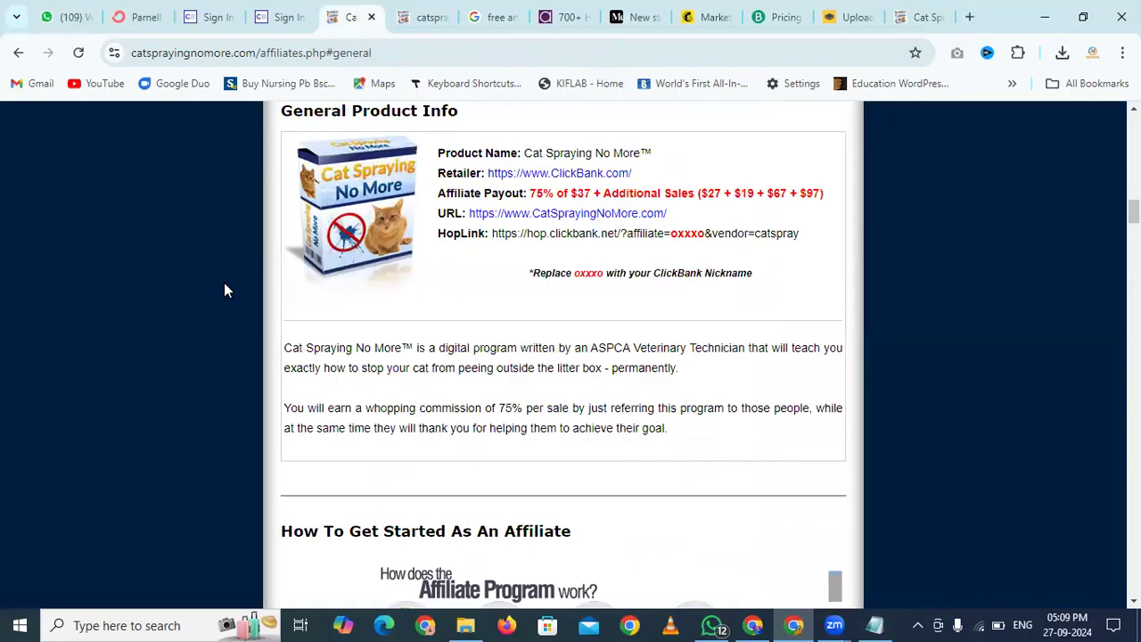
pyautogui.scroll(-2, 224, 283)
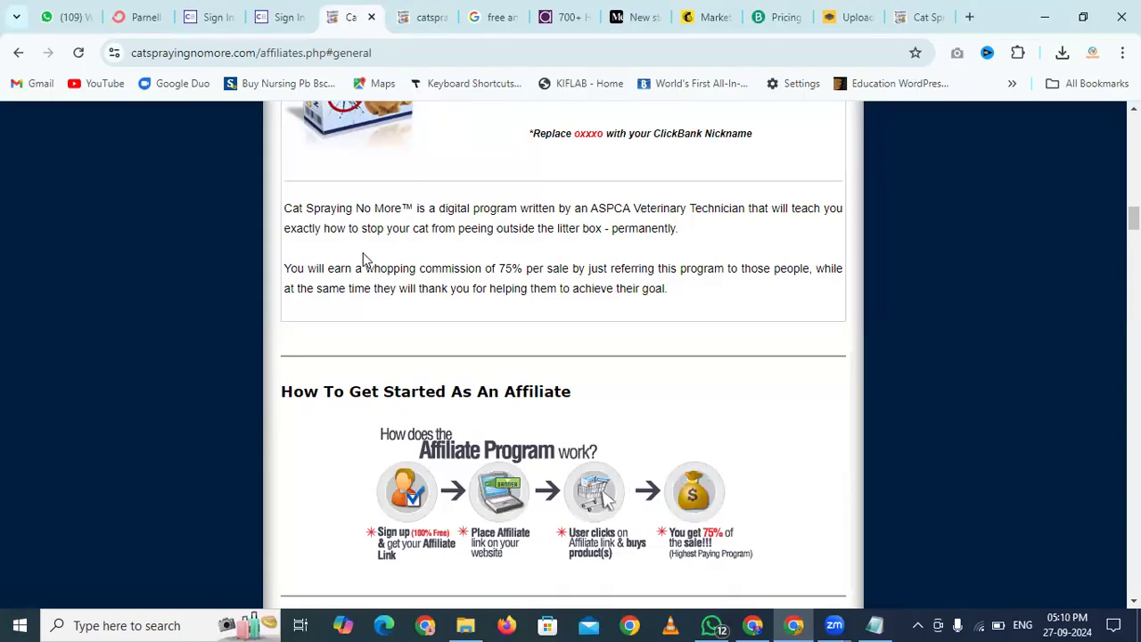
pyautogui.scroll(-12, 146, 333)
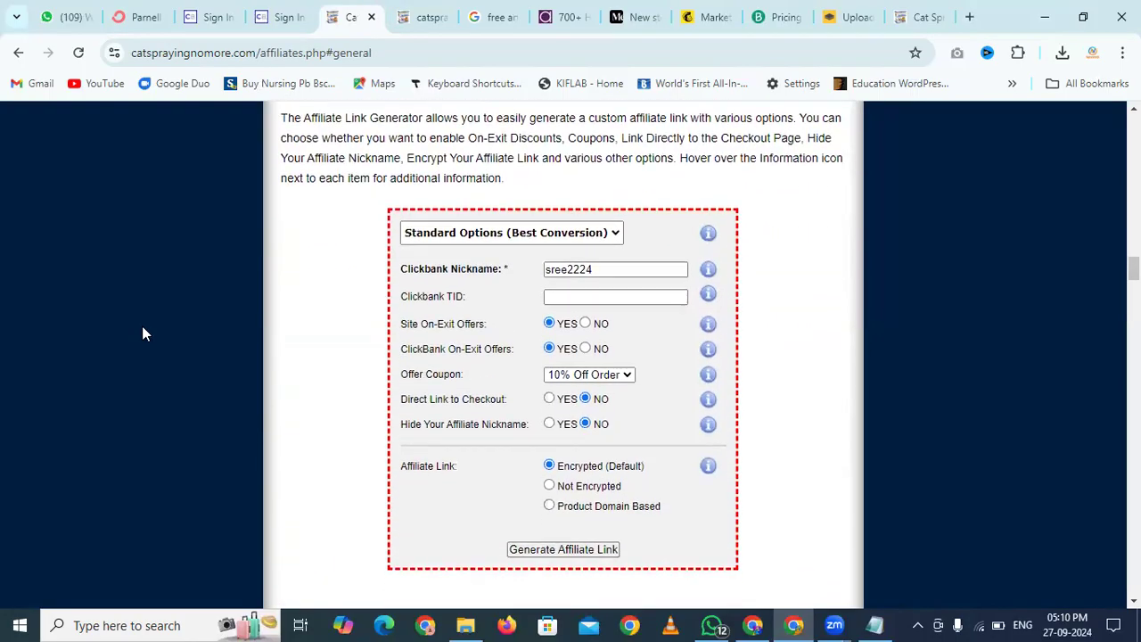
pyautogui.scroll(-7, 143, 328)
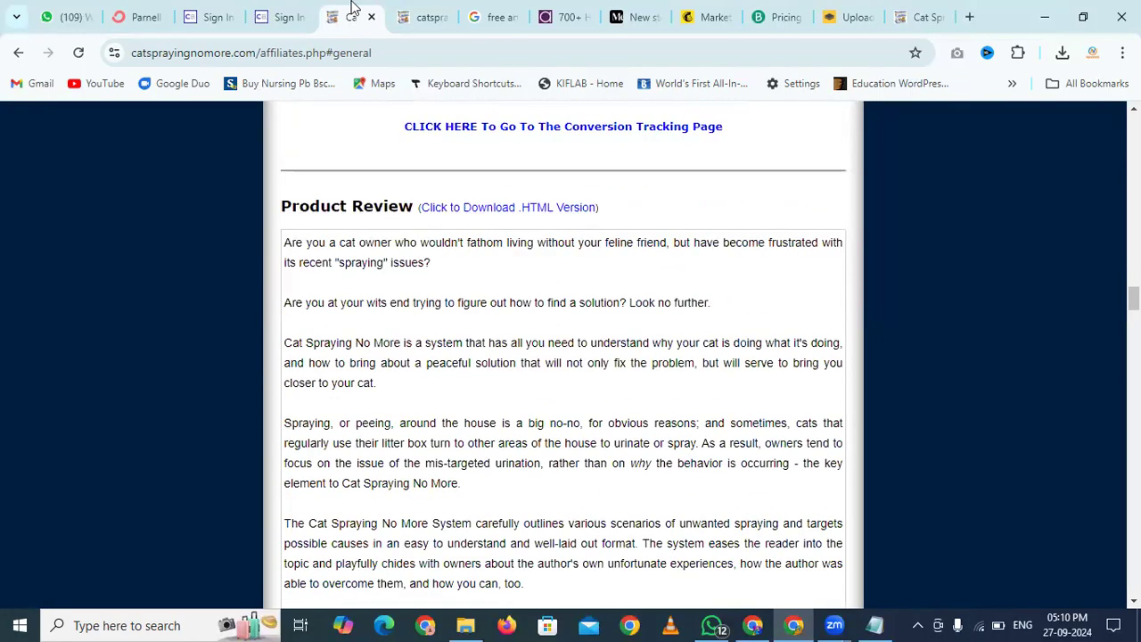
# Look over the sample broadcast email, then go back to the ConvertKit landing page editor
pyautogui.click(285, 16)
pyautogui.click(205, 16)
pyautogui.click(361, 11)
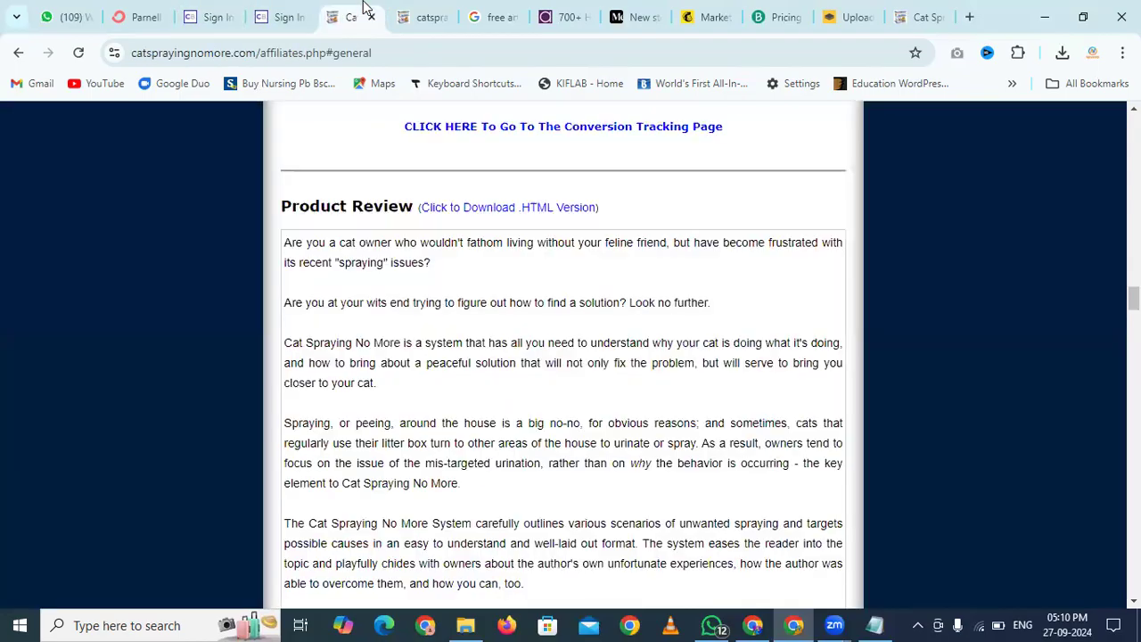
pyautogui.click(422, 10)
pyautogui.click(138, 16)
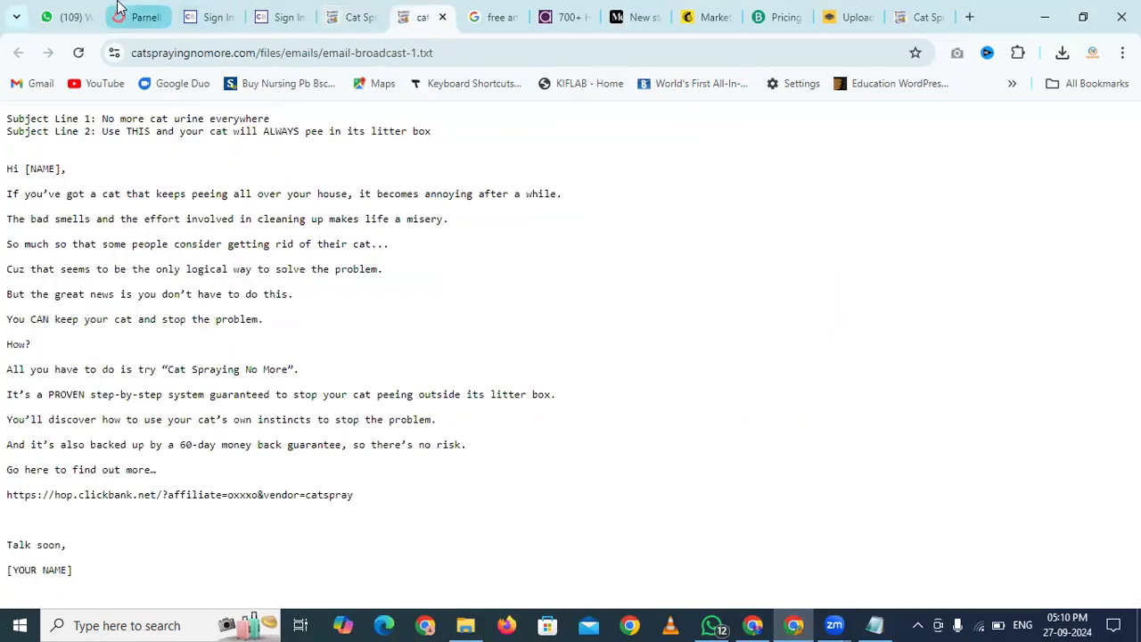
pyautogui.scroll(3, 380, 252)
pyautogui.scroll(4, 381, 254)
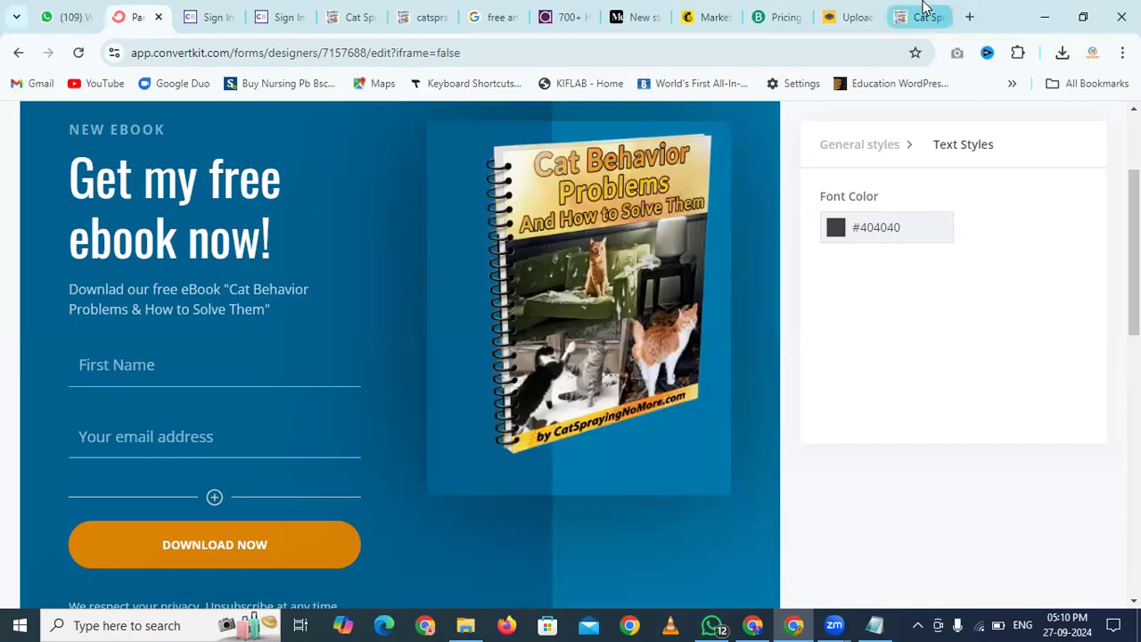
# Load chatgpt.com in a new browser tab
pyautogui.click(970, 16)
pyautogui.write('chatgpt.com')
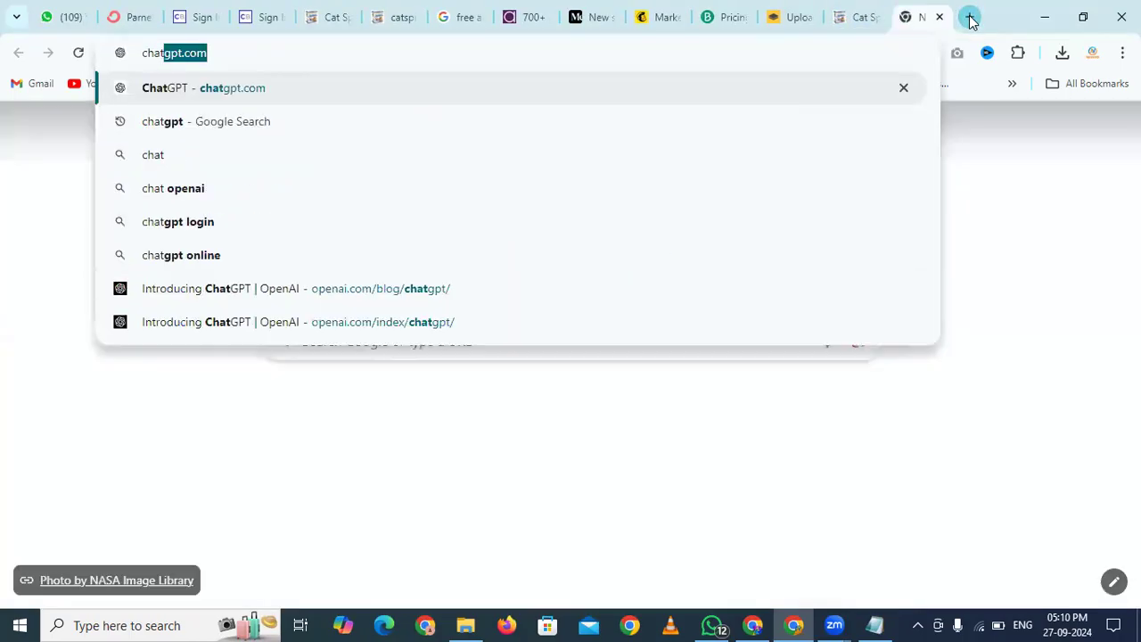
pyautogui.press('Return')
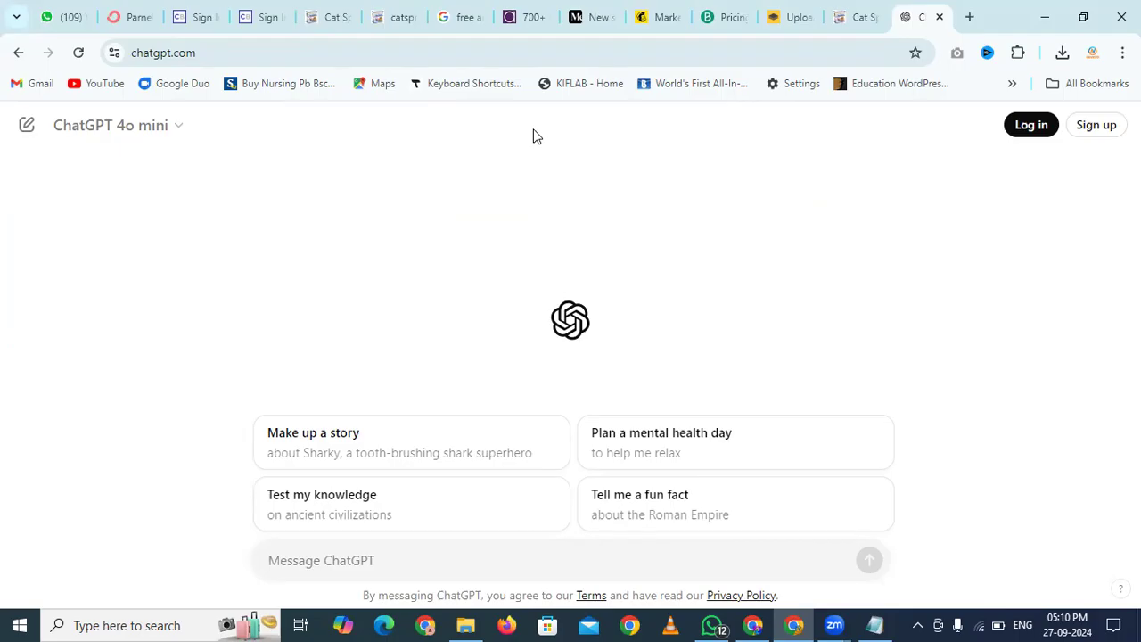
# Start the ChatGPT prompt 'write description about "cat', fixing typos along the way
pyautogui.click(349, 570)
pyautogui.write('c')
pyautogui.press('BackSpace')
pyautogui.write('wri')
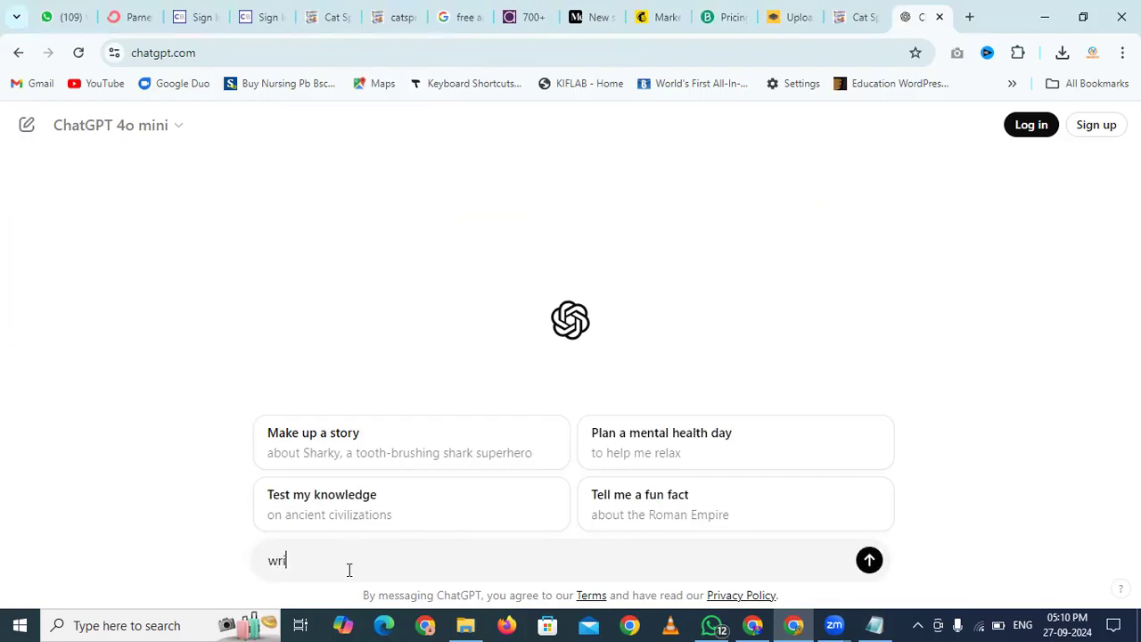
pyautogui.write('te descripton')
pyautogui.press('BackSpace')
pyautogui.press('BackSpace')
pyautogui.write('ion about "cat bef')
pyautogui.press('BackSpace')
pyautogui.press('BackSpace')
pyautogui.press('BackSpace')
# Select the eBook title 'Cat Behavior Problems & How to Solve Them' in ConvertKit and return to the ChatGPT prompt
pyautogui.click(143, 11)
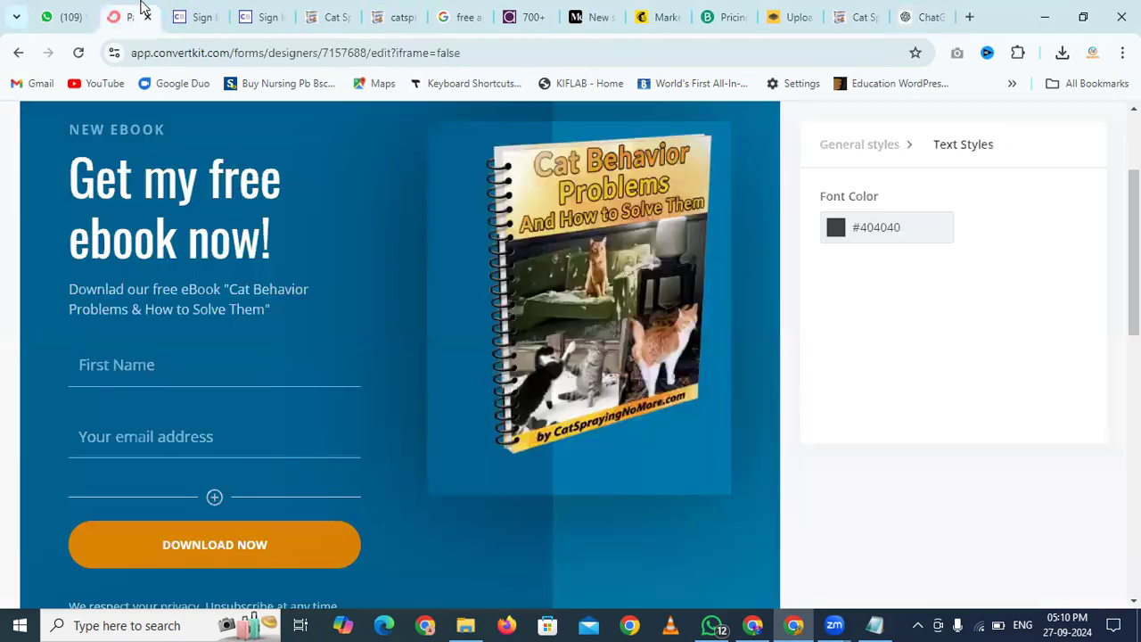
pyautogui.scroll(-1, 135, 328)
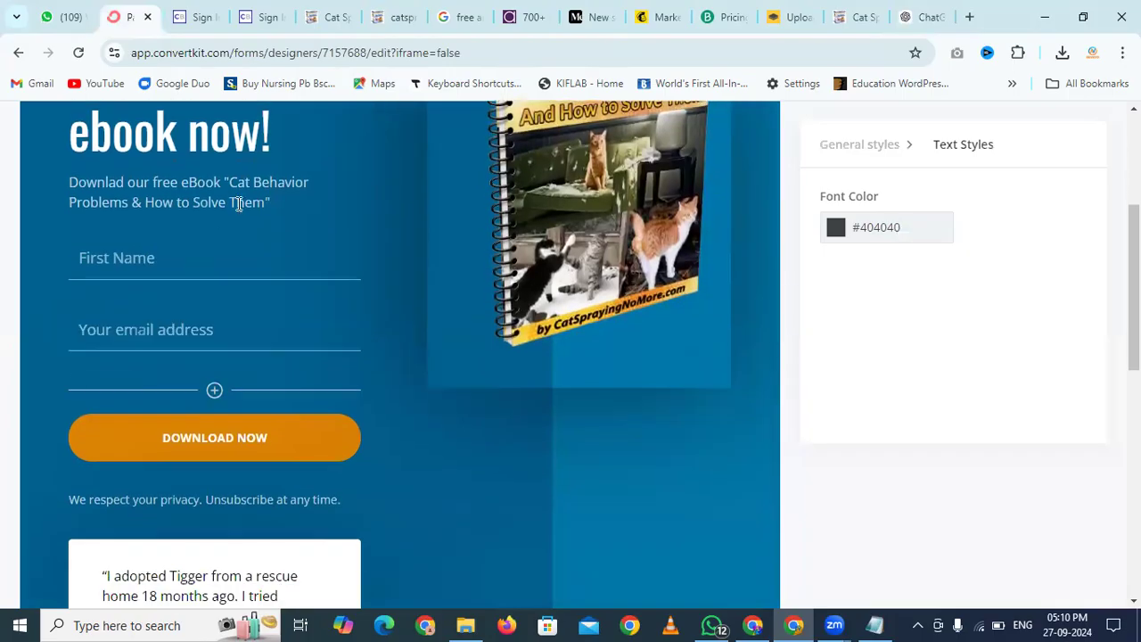
pyautogui.moveTo(228, 182); pyautogui.dragTo(263, 199)
pyautogui.hotkey('ctrl', 'c')
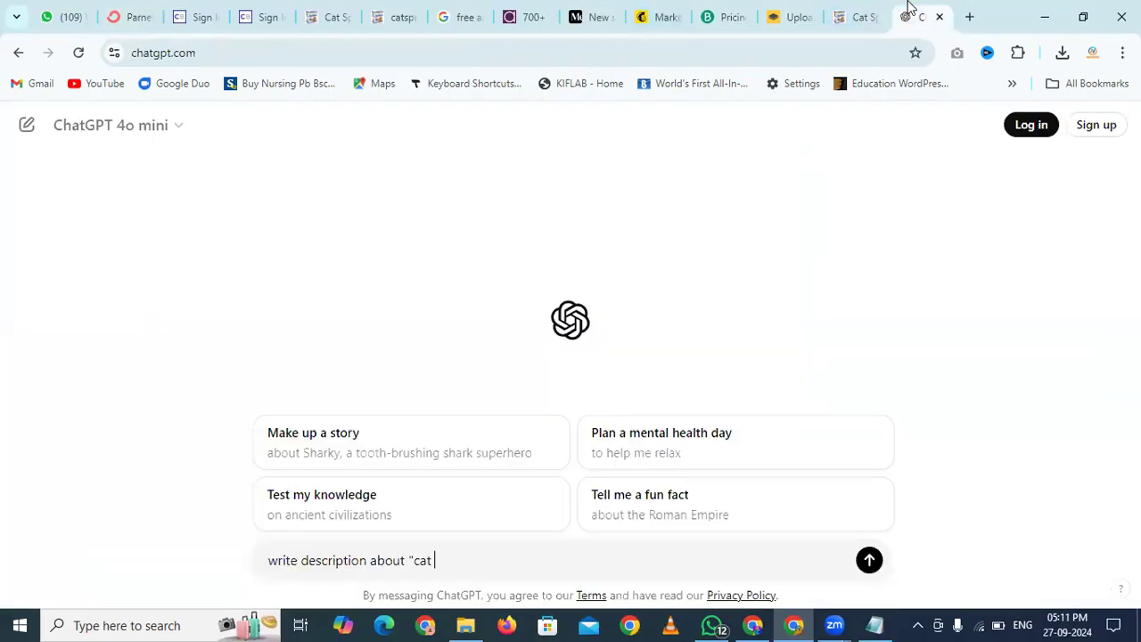
pyautogui.click(909, 11)
pyautogui.press('BackSpace')
pyautogui.press('BackSpace')
pyautogui.press('BackSpace')
# Finish the prompt with the pasted eBook title and closing quote, send it, and select ChatGPT's three-paragraph reply
pyautogui.hotkey('ctrl', 'v')
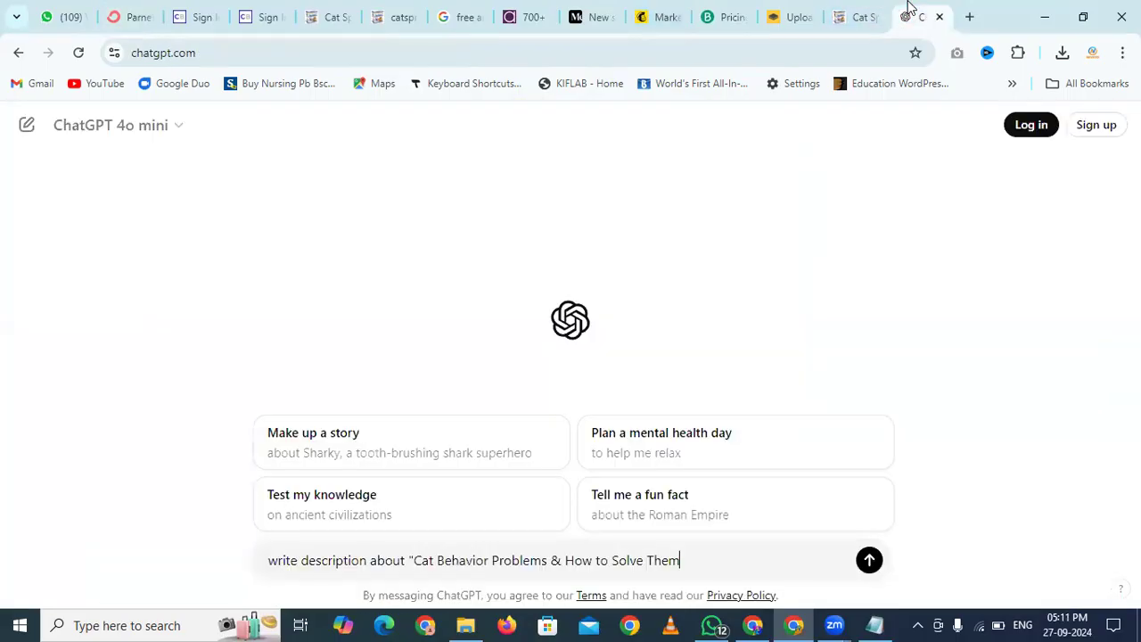
pyautogui.write('"')
pyautogui.press('Return')
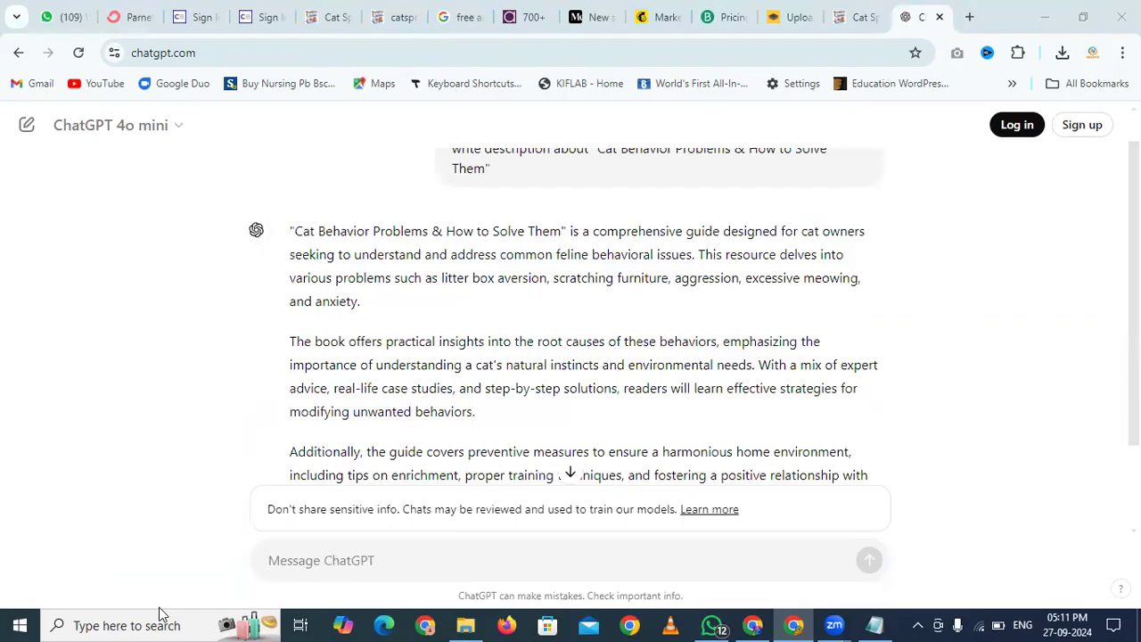
pyautogui.scroll(-2, 613, 436)
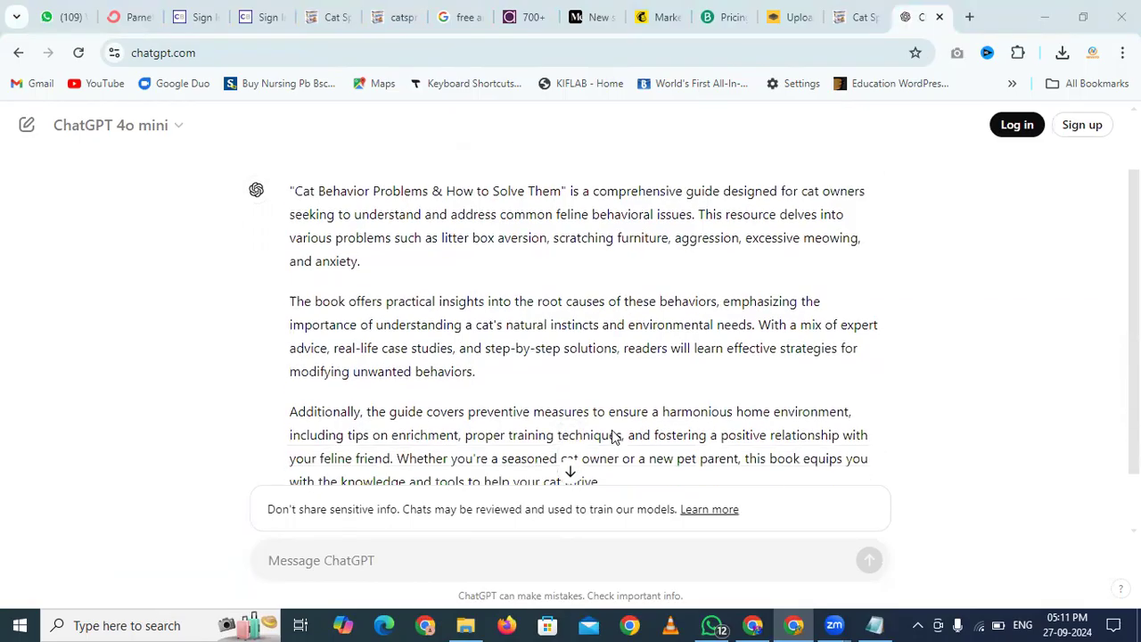
pyautogui.scroll(1, 615, 438)
pyautogui.scroll(1, 612, 436)
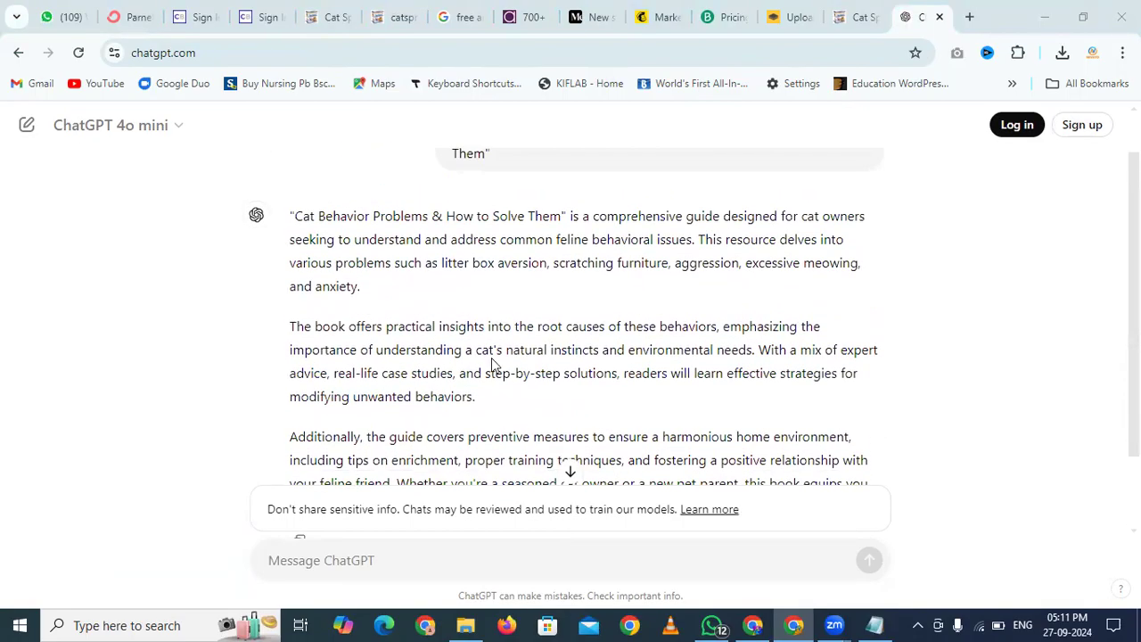
pyautogui.moveTo(292, 214); pyautogui.dragTo(621, 422)
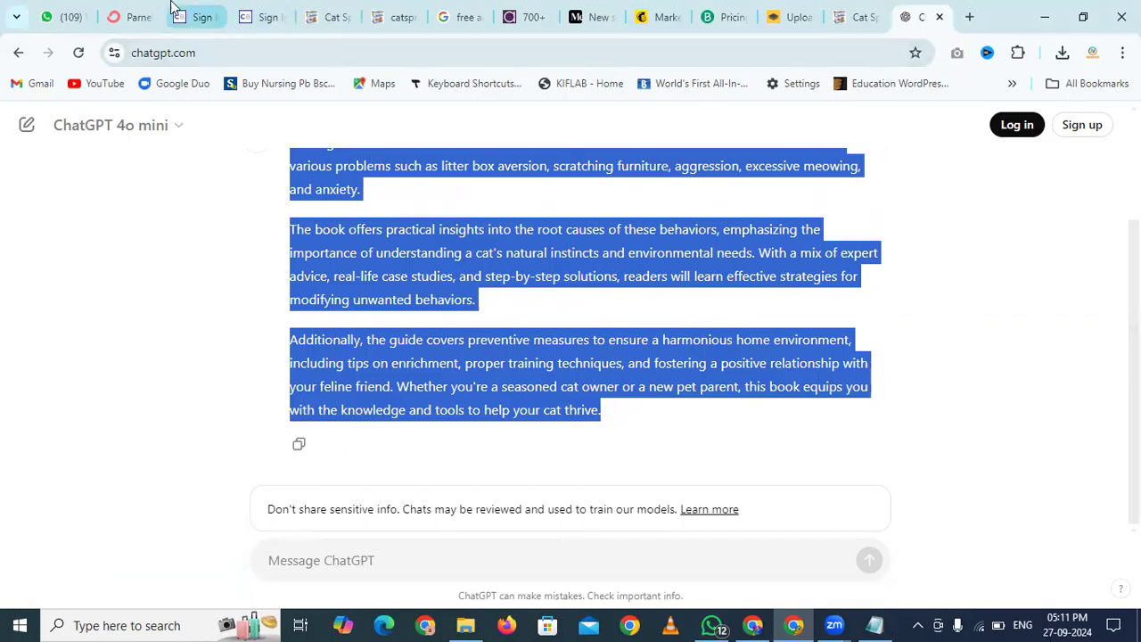
# Paste the ChatGPT description over both Lorem ipsum paragraphs under WHAT IS IT ALL ABOUT?
pyautogui.click(134, 17)
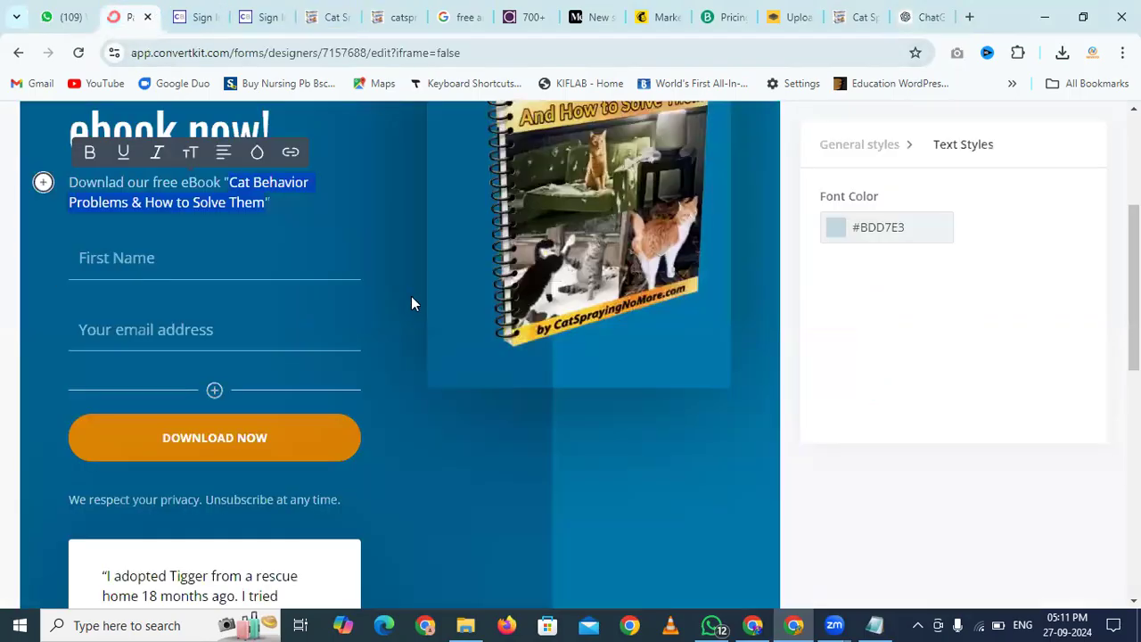
pyautogui.scroll(-7, 411, 296)
pyautogui.click(490, 252)
pyautogui.scroll(2, 446, 267)
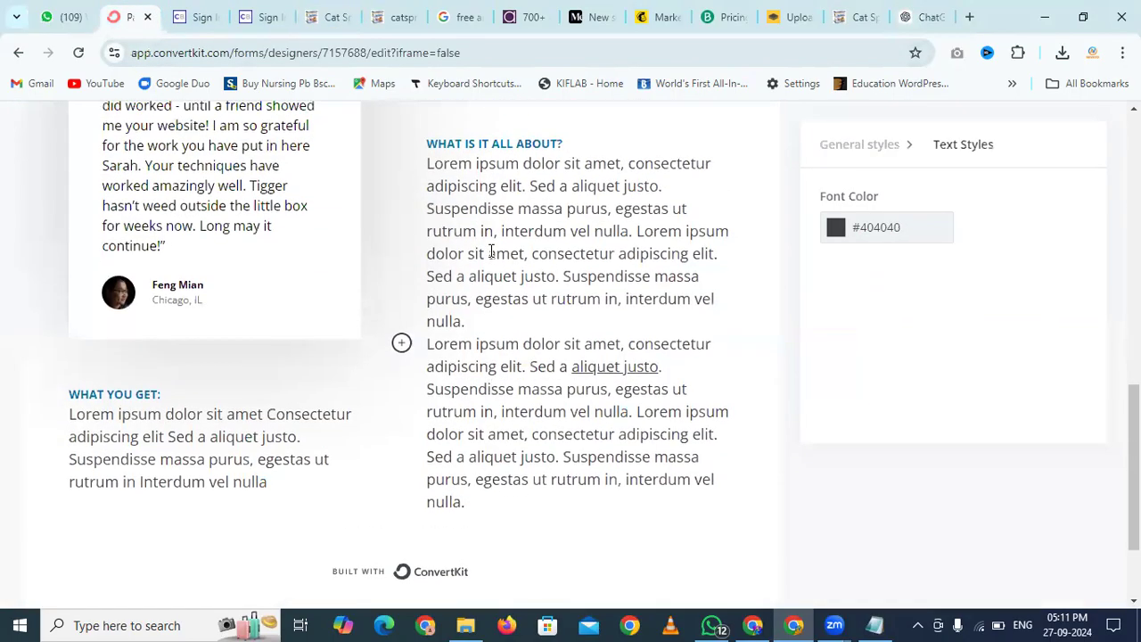
pyautogui.moveTo(426, 189); pyautogui.dragTo(522, 484)
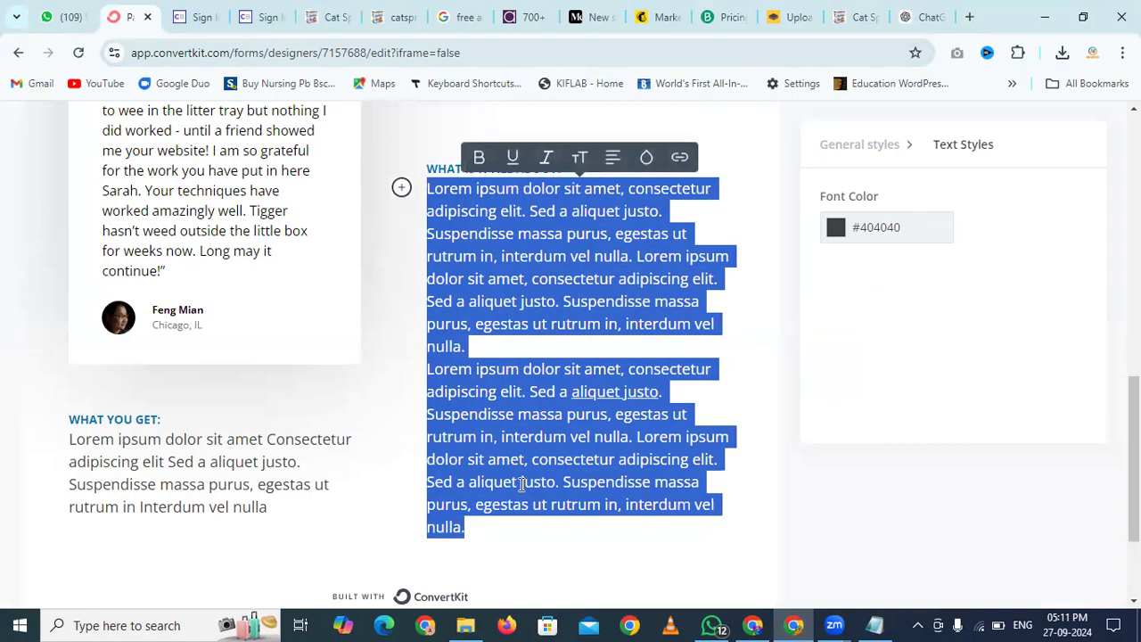
pyautogui.hotkey('ctrl', 'v')
# Add a blank line after the first and second paragraphs of the pasted description
pyautogui.scroll(2, 521, 485)
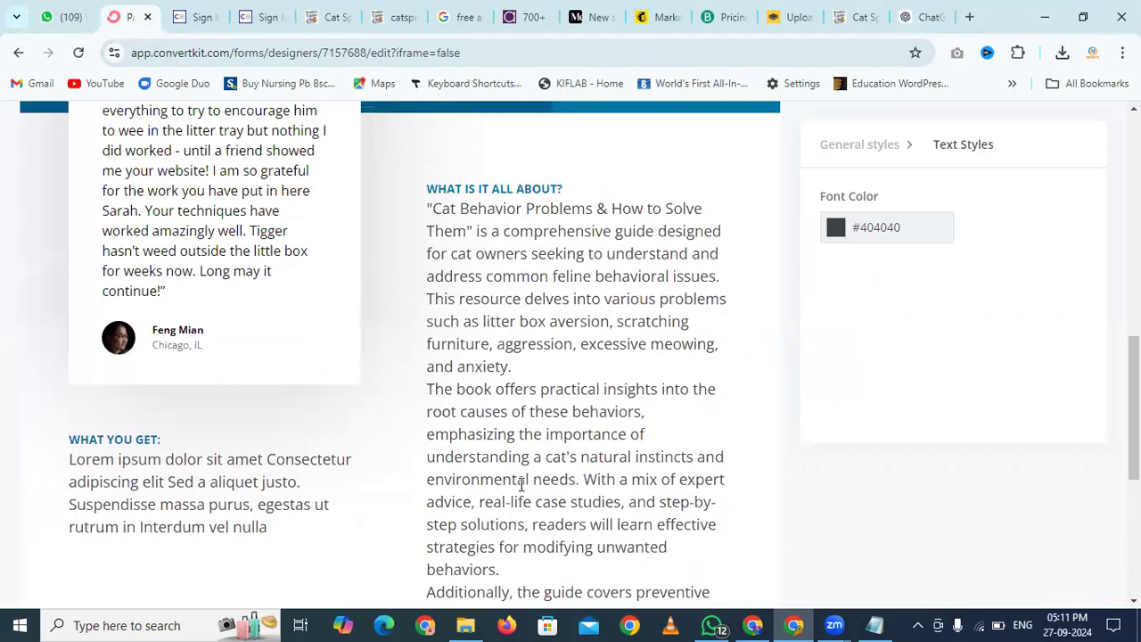
pyautogui.click(545, 373)
pyautogui.press('Return')
pyautogui.scroll(-3, 545, 373)
pyautogui.click(533, 356)
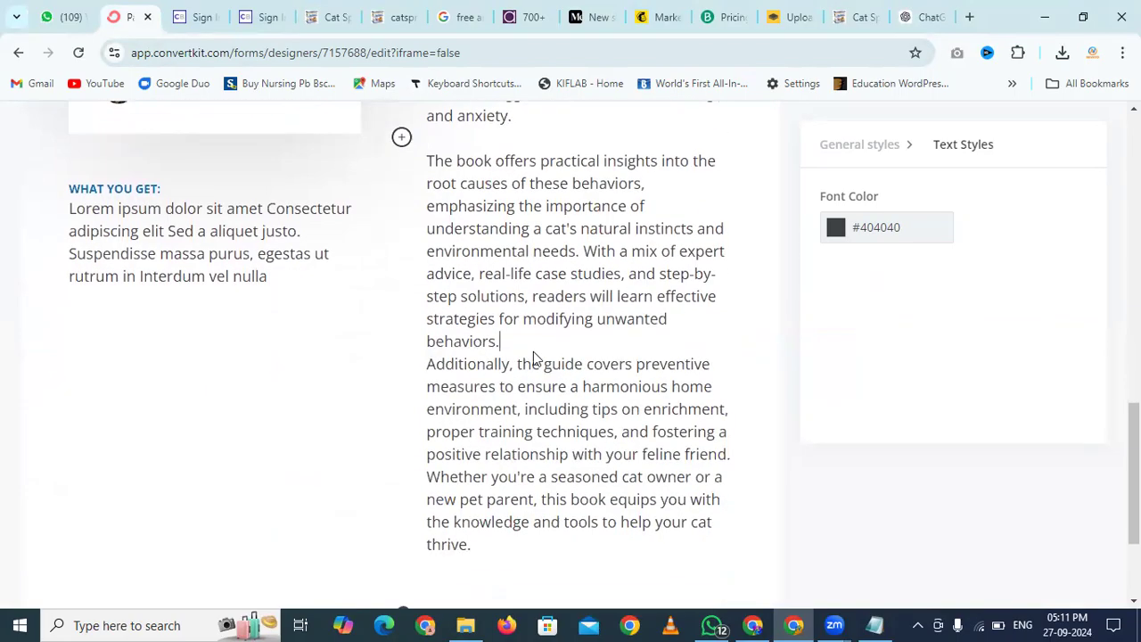
pyautogui.press('Return')
pyautogui.scroll(-3, 533, 351)
pyautogui.scroll(3, 533, 352)
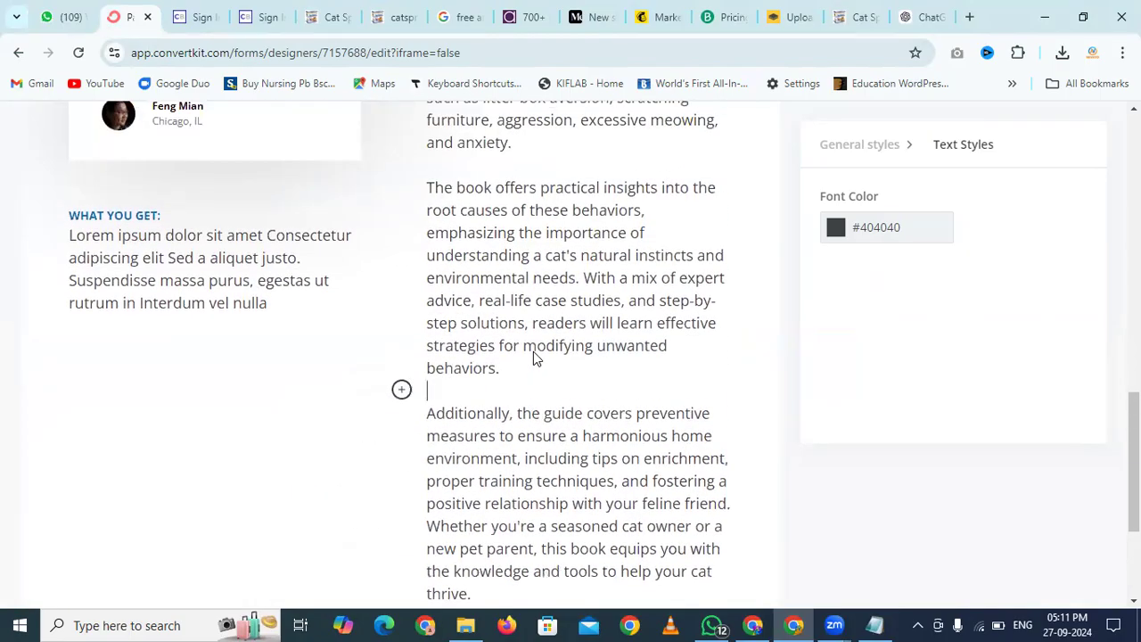
pyautogui.click(285, 281)
# Delete the WHAT YOU GET: heading and its Lorem ipsum placeholder paragraph
pyautogui.moveTo(266, 303); pyautogui.dragTo(63, 217)
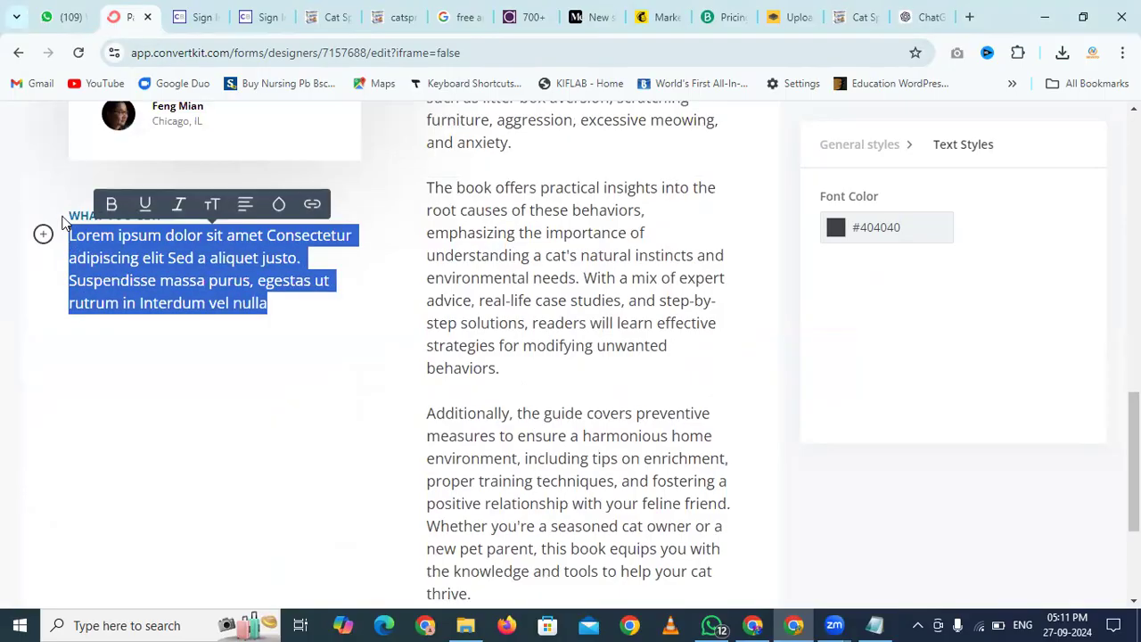
pyautogui.press('BackSpace')
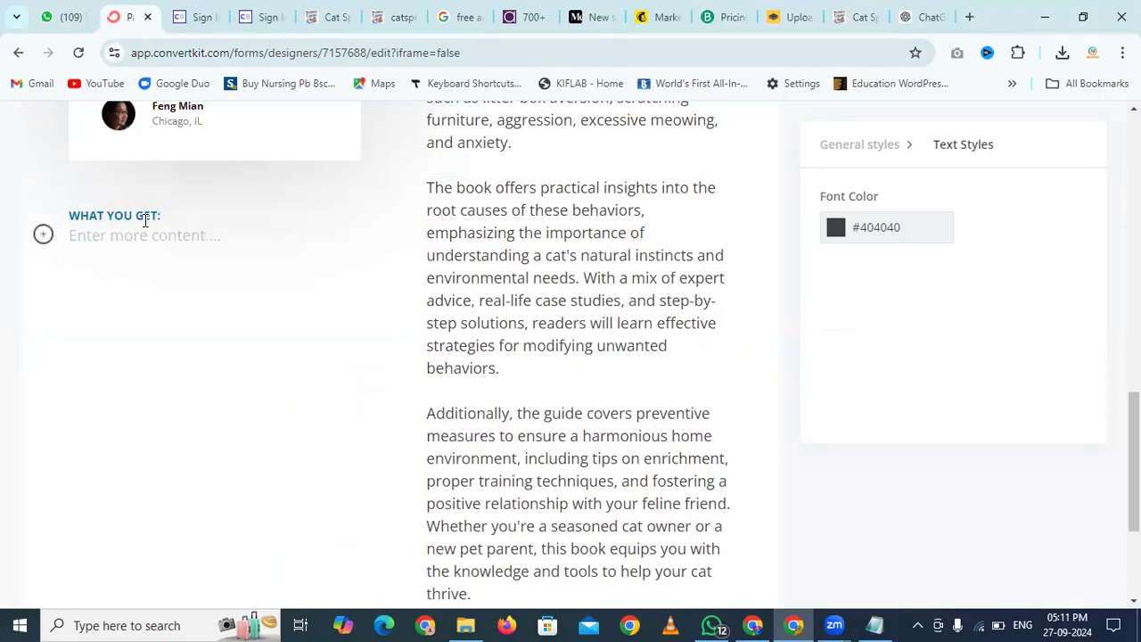
pyautogui.moveTo(160, 216); pyautogui.dragTo(67, 212)
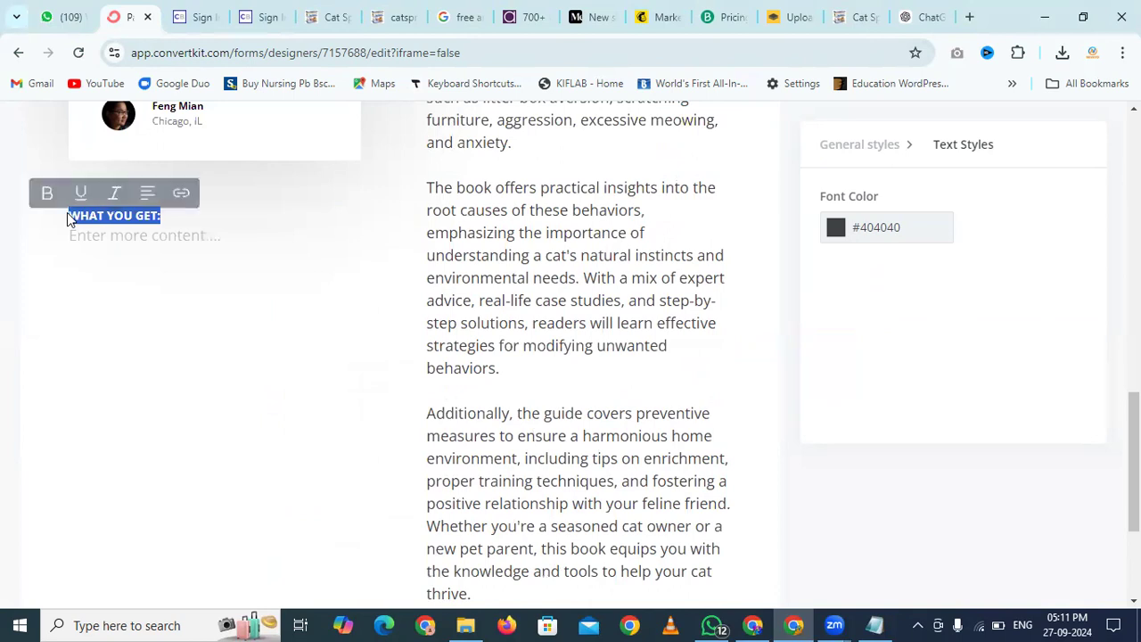
pyautogui.press('BackSpace')
pyautogui.scroll(1, 463, 326)
pyautogui.scroll(9, 461, 325)
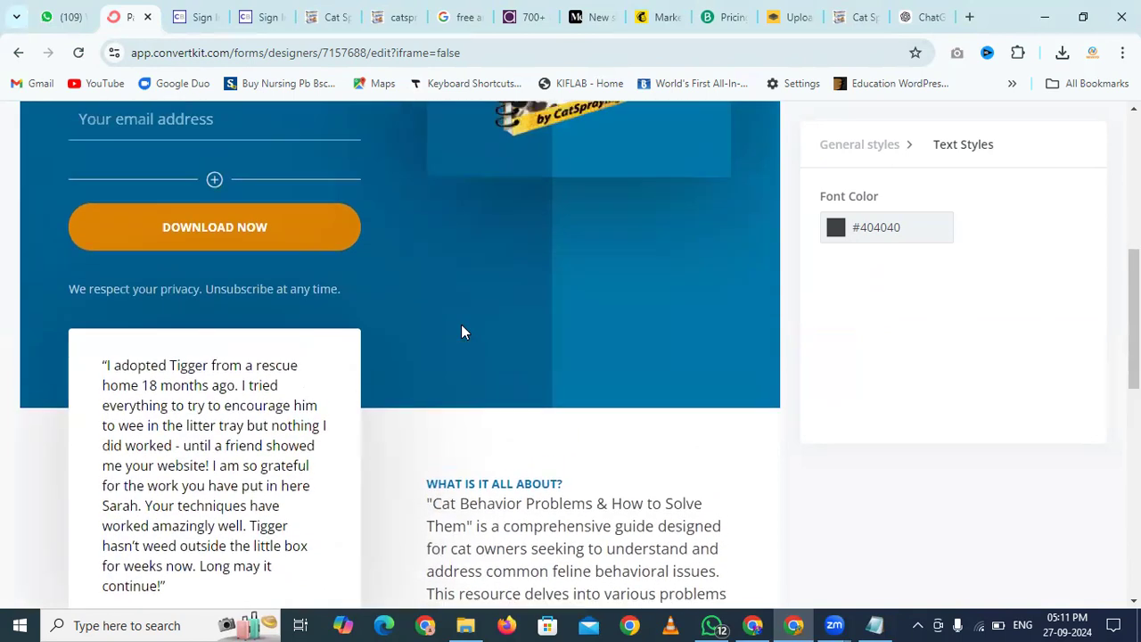
pyautogui.scroll(-12, 461, 324)
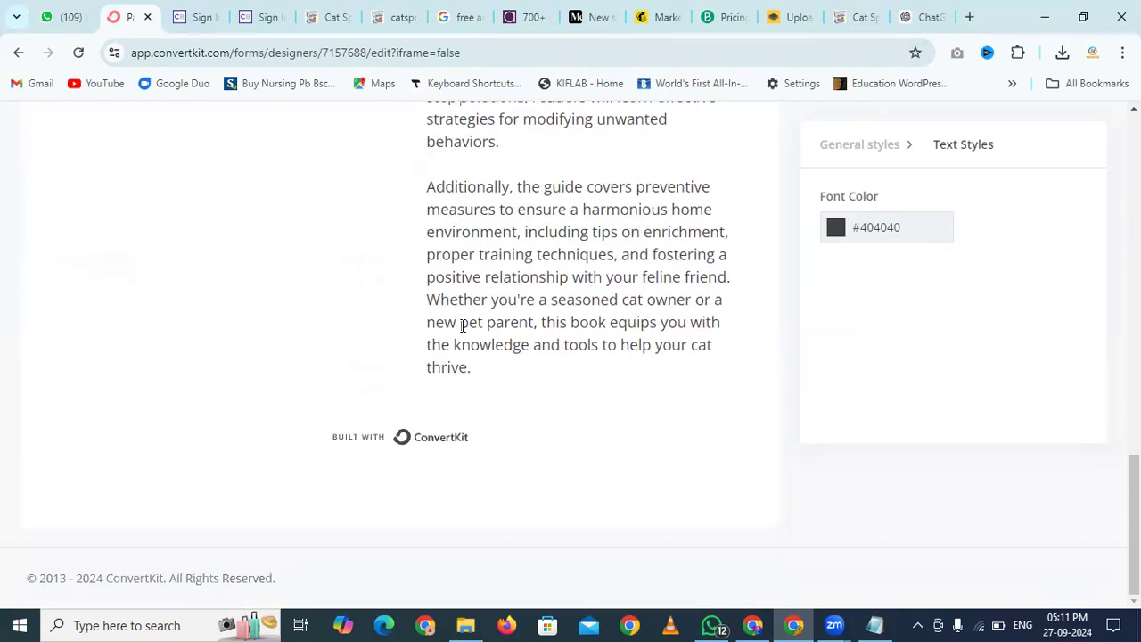
pyautogui.scroll(15, 461, 326)
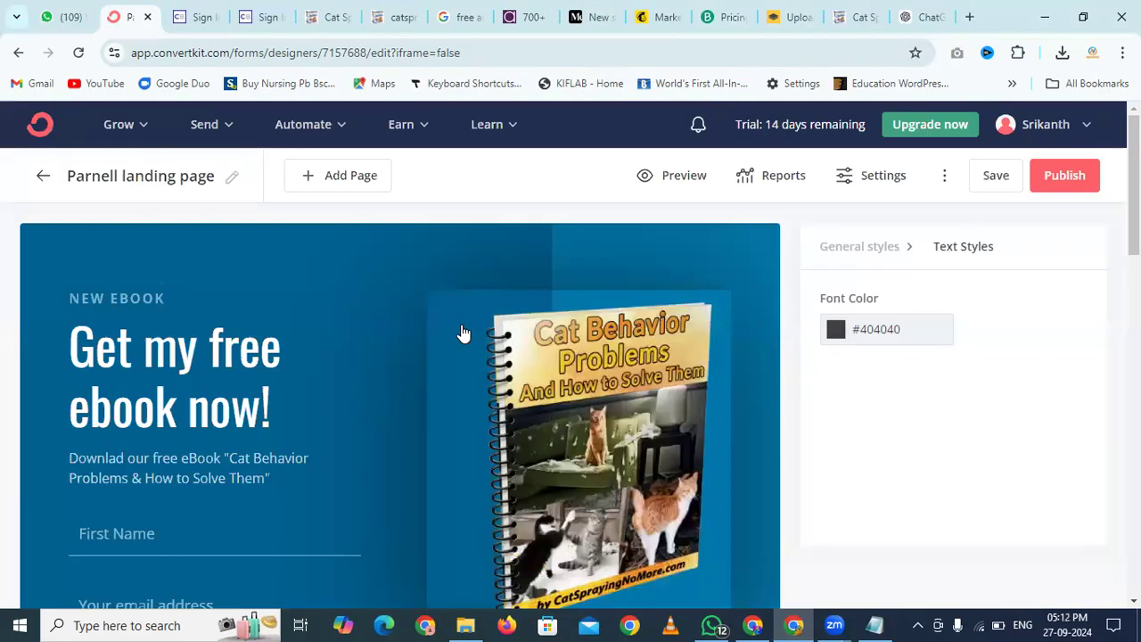
# Change the landing page title from 'Parnell landing page' to 'Free eBook'
pyautogui.click(231, 182)
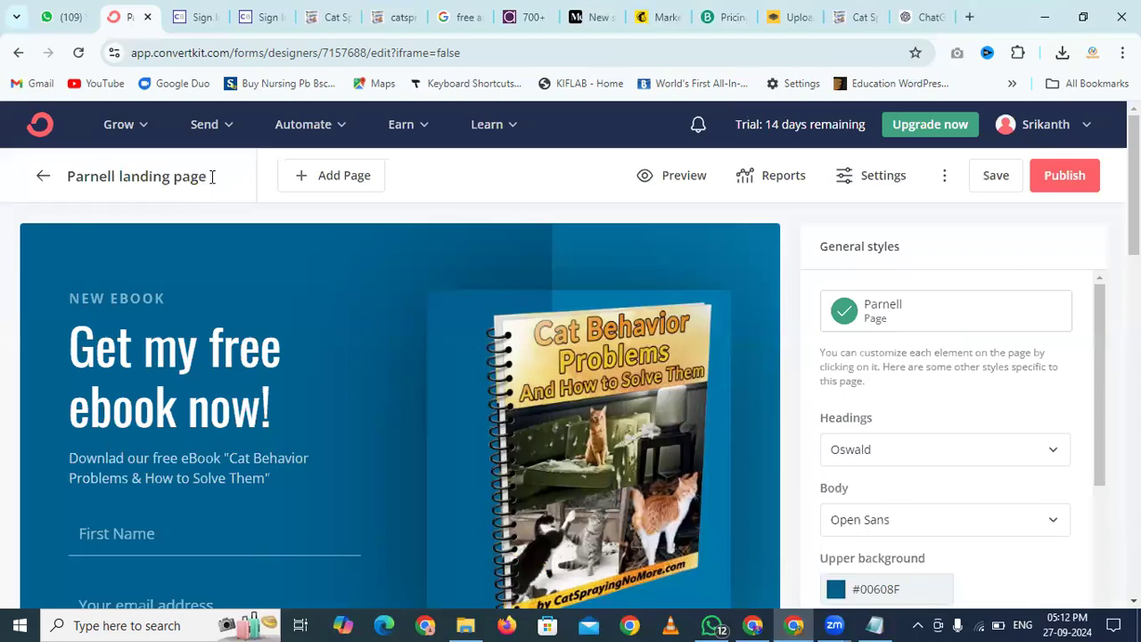
pyautogui.moveTo(208, 176); pyautogui.dragTo(63, 181)
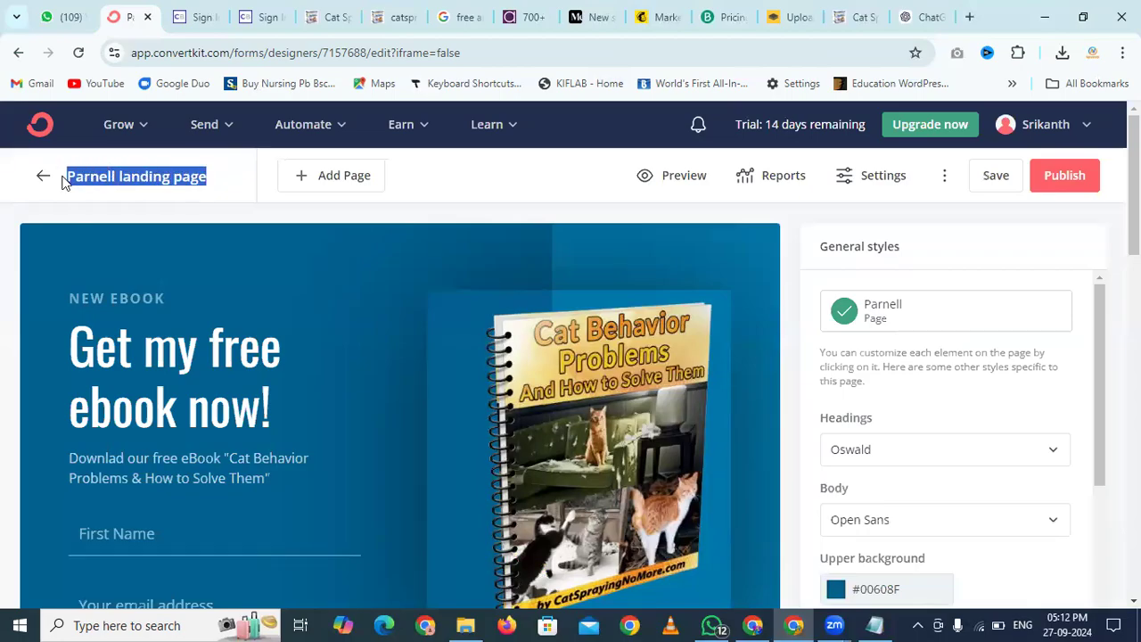
pyautogui.write('Fre')
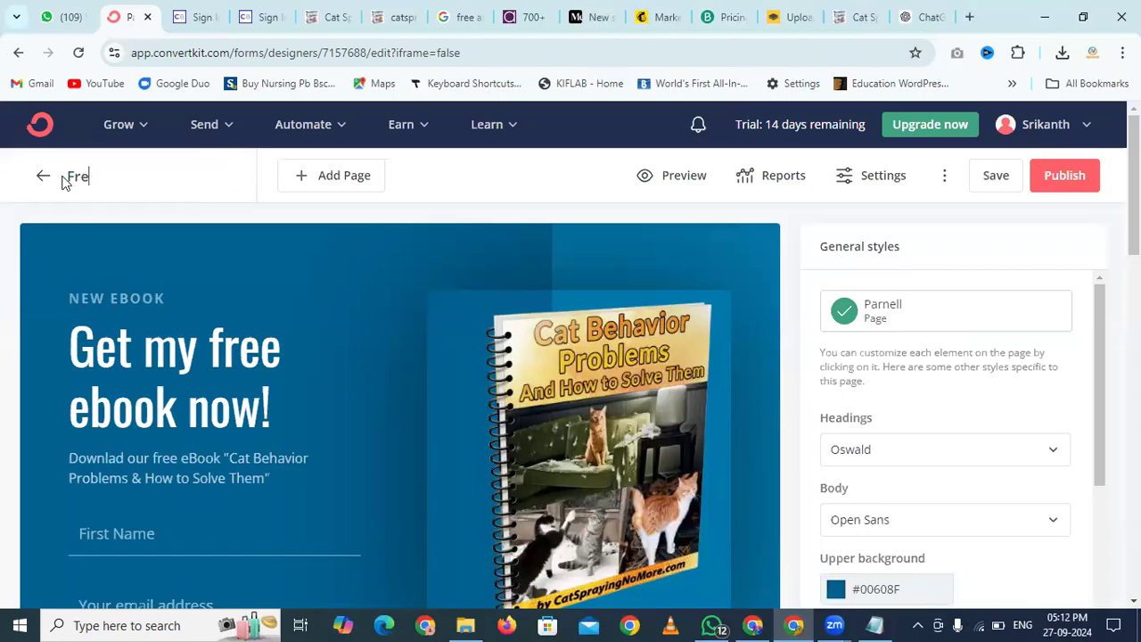
pyautogui.write('e eBook')
pyautogui.press('Return')
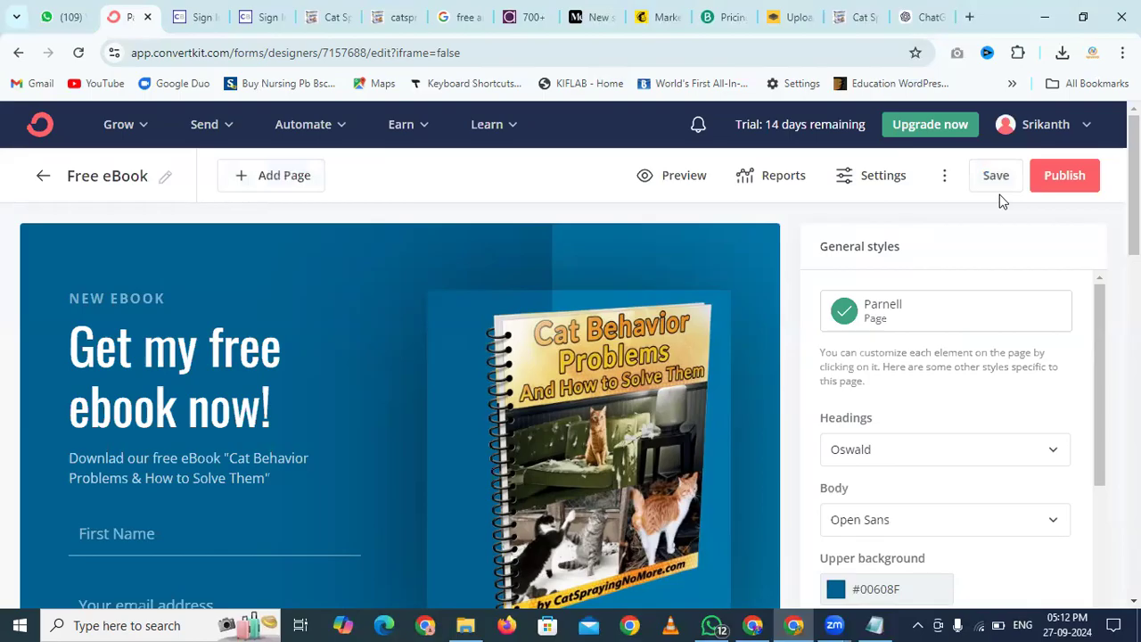
pyautogui.click(871, 179)
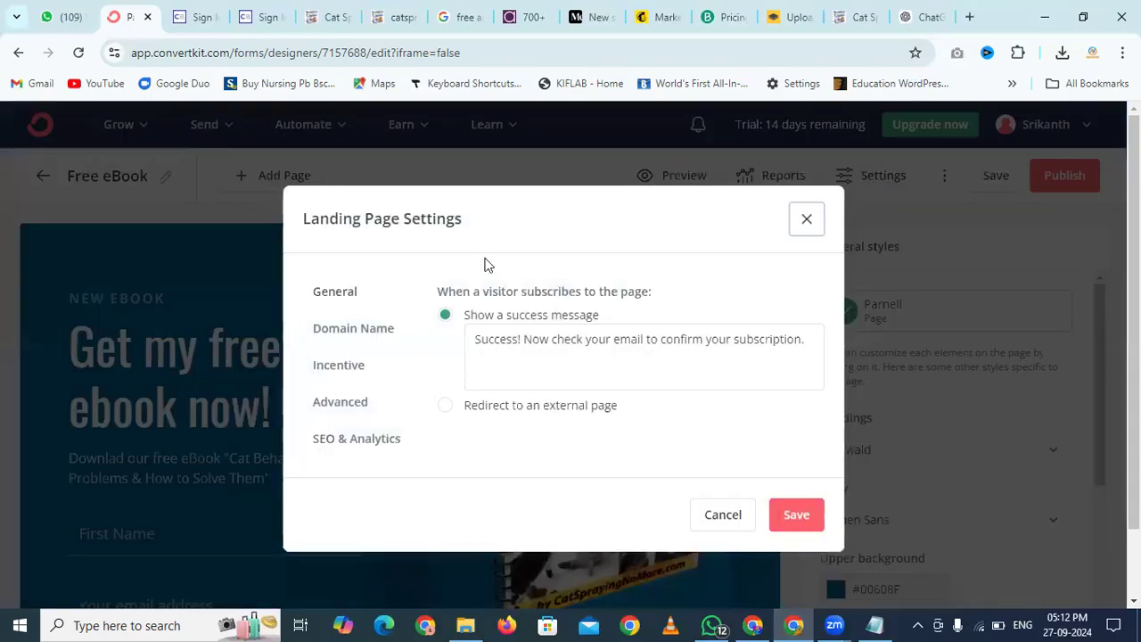
# Check the Domain Name settings, then move to the Incentive settings and edit the incentive email contents
pyautogui.scroll(-1, 375, 306)
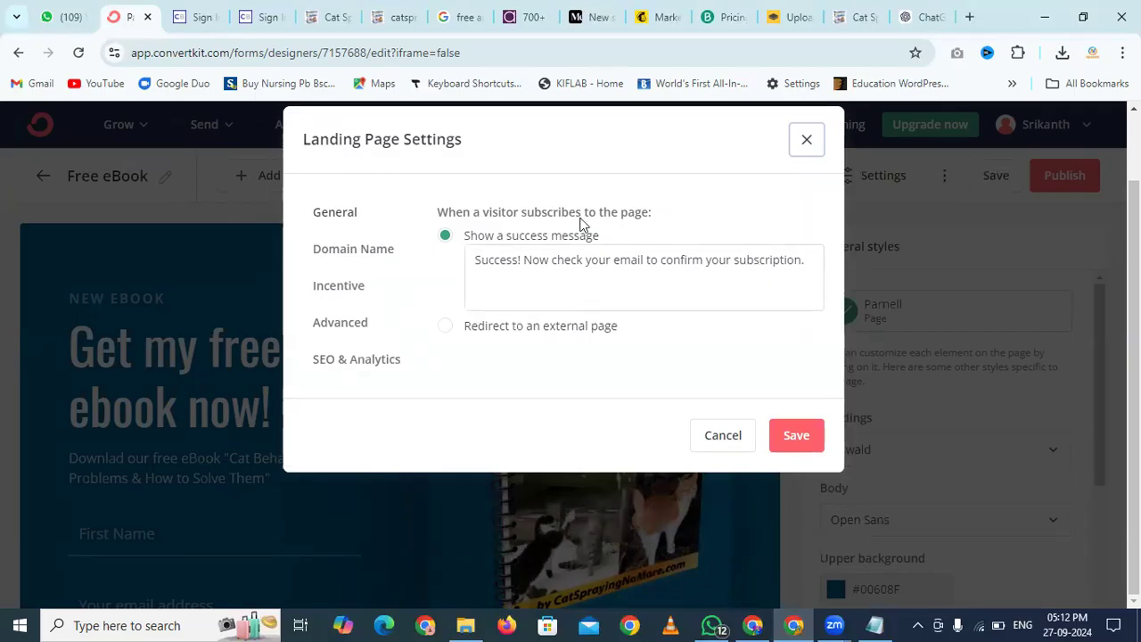
pyautogui.click(352, 252)
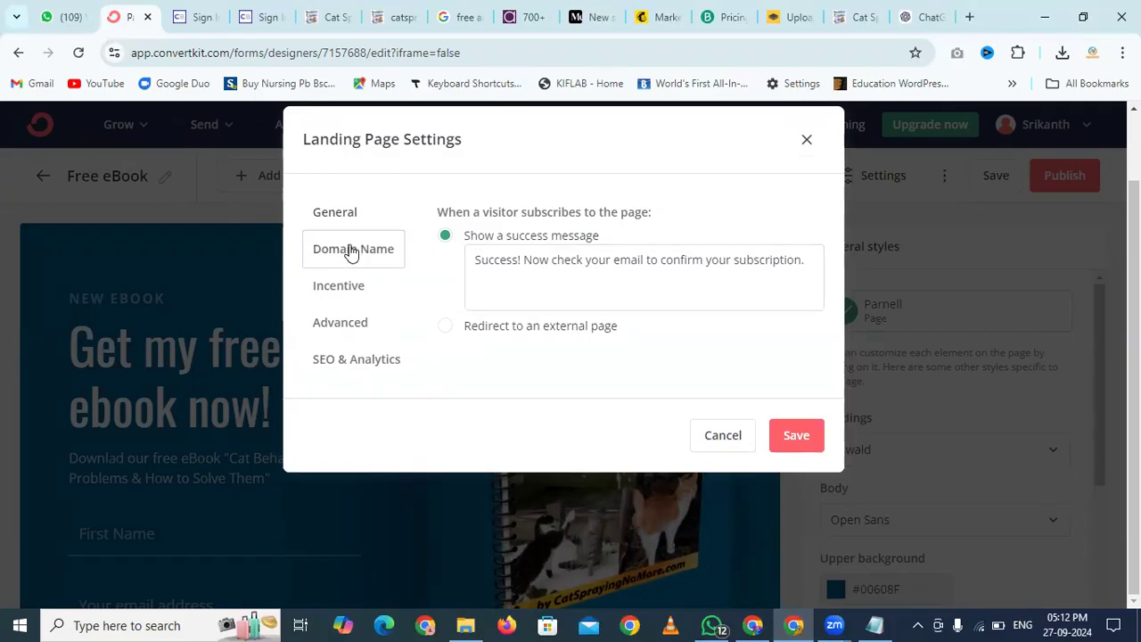
pyautogui.click(348, 288)
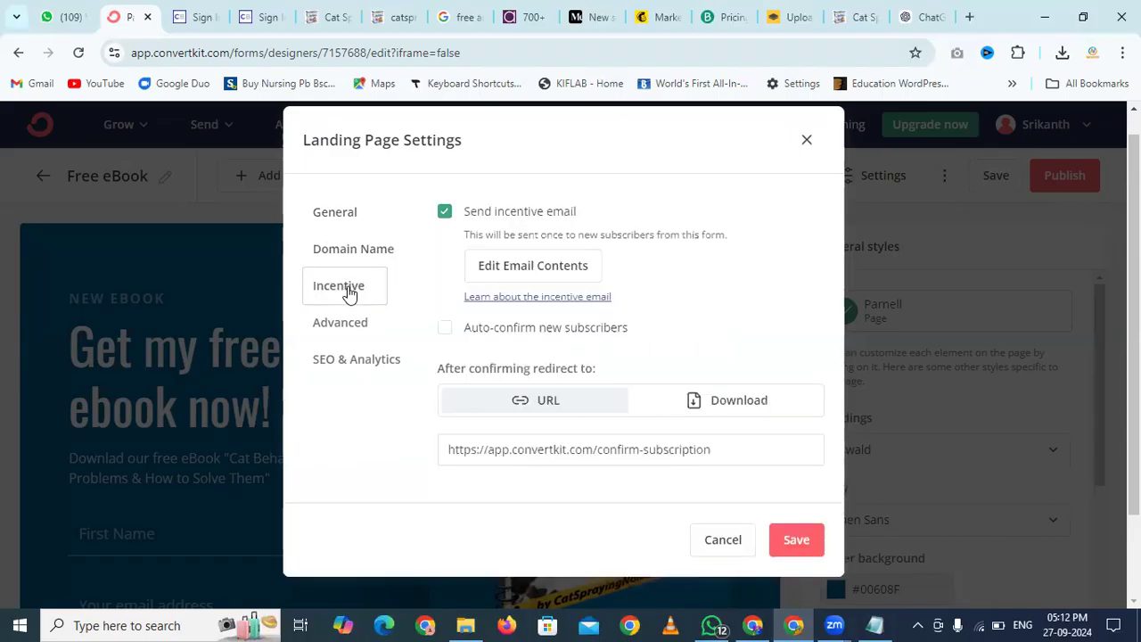
pyautogui.scroll(-2, 675, 331)
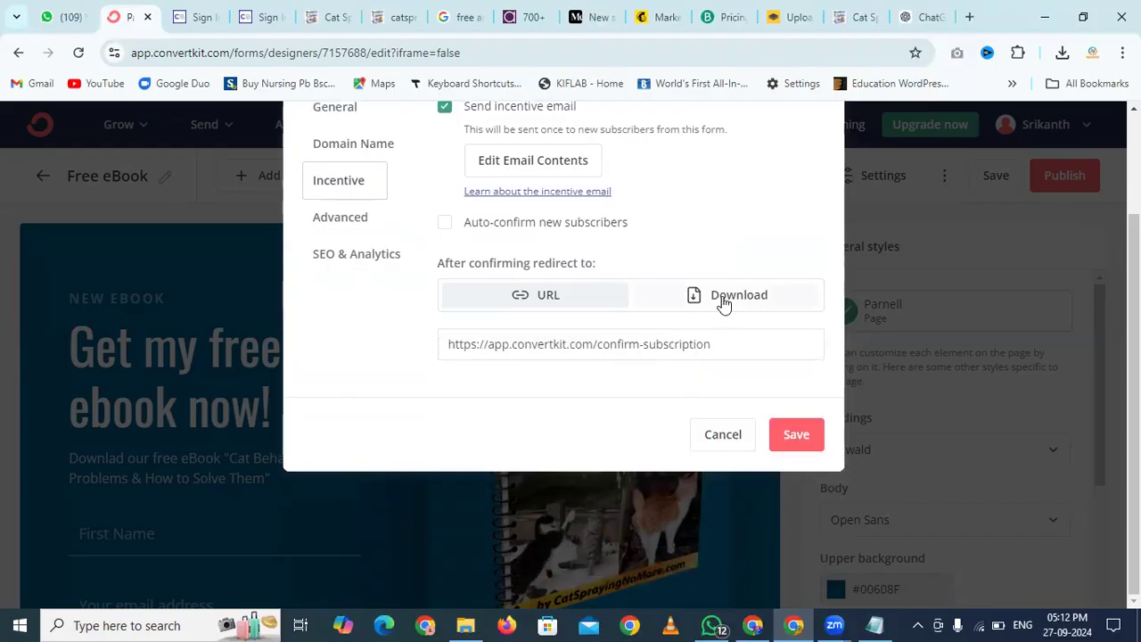
pyautogui.scroll(1, 677, 287)
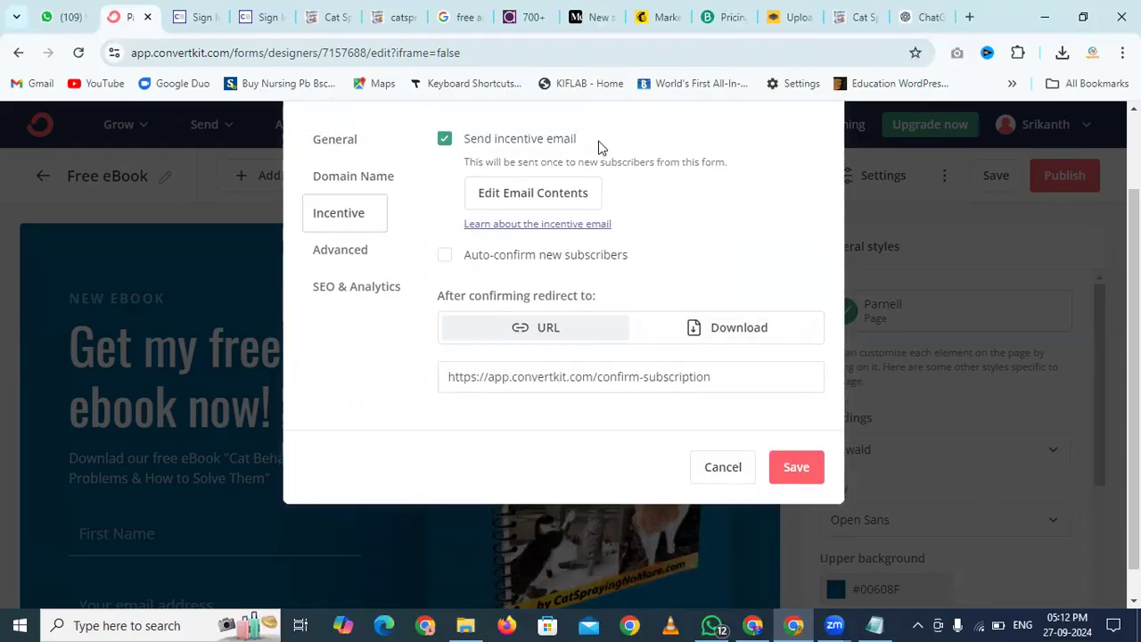
pyautogui.click(537, 198)
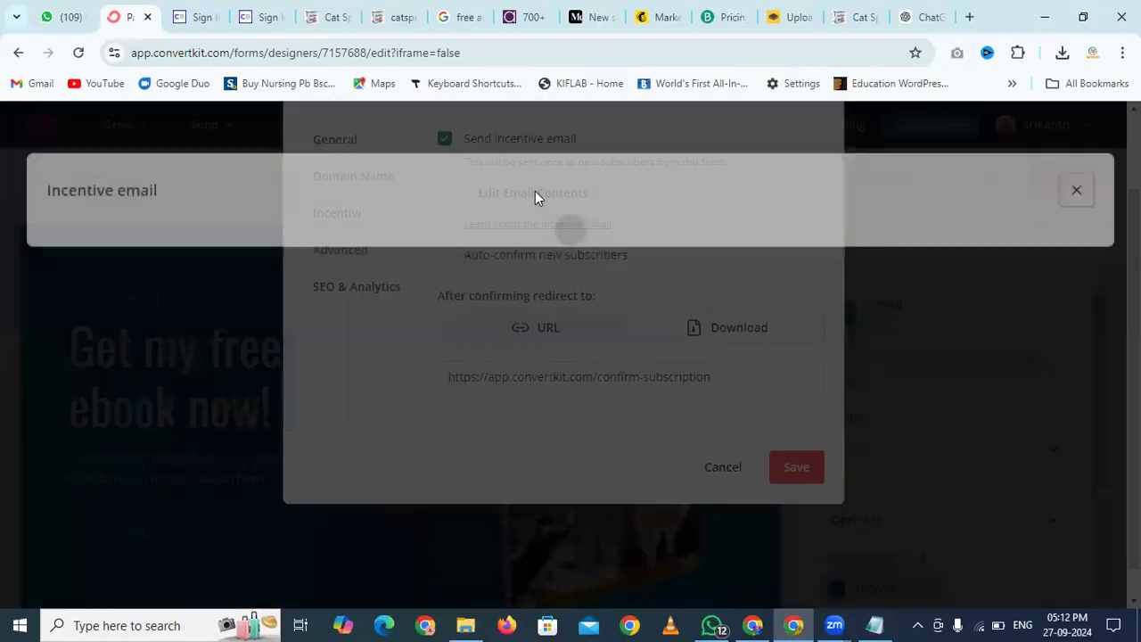
# Replace "you'll be on your way." with "to receive free eBook." in the incentive email and save it
pyautogui.scroll(-1, 192, 343)
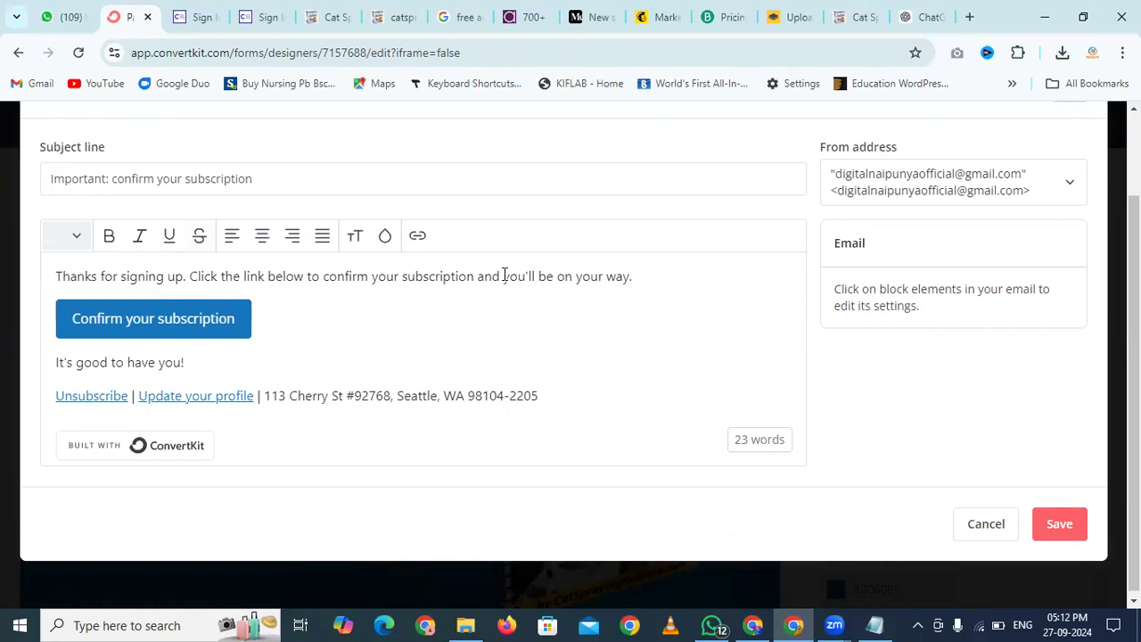
pyautogui.moveTo(504, 276); pyautogui.dragTo(633, 277)
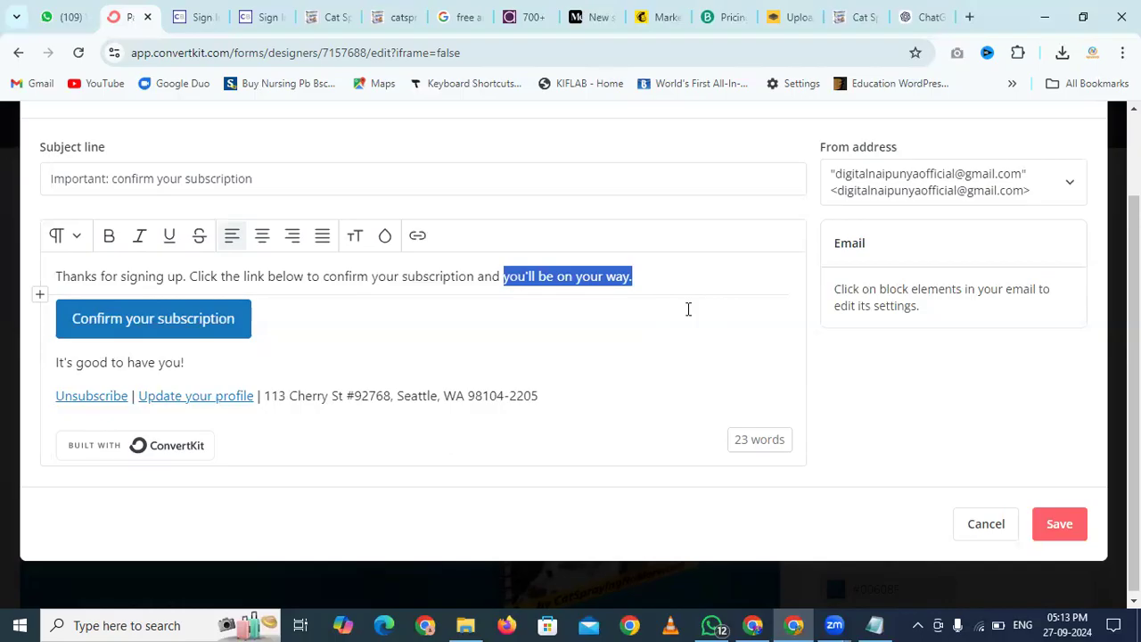
pyautogui.write('to re')
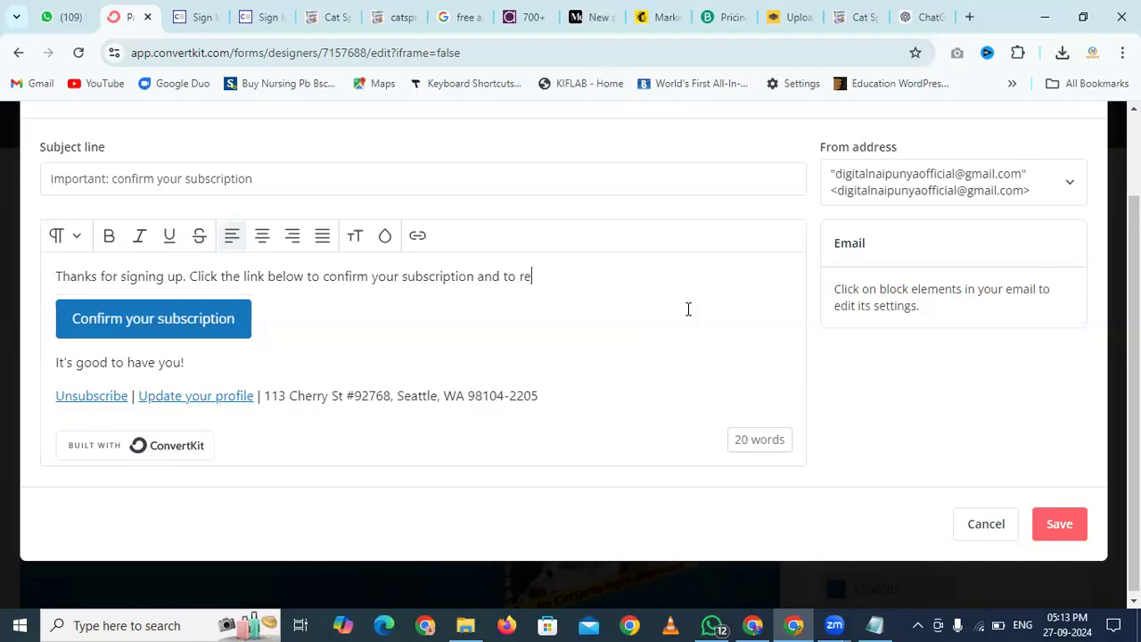
pyautogui.write('ceive free eBook.')
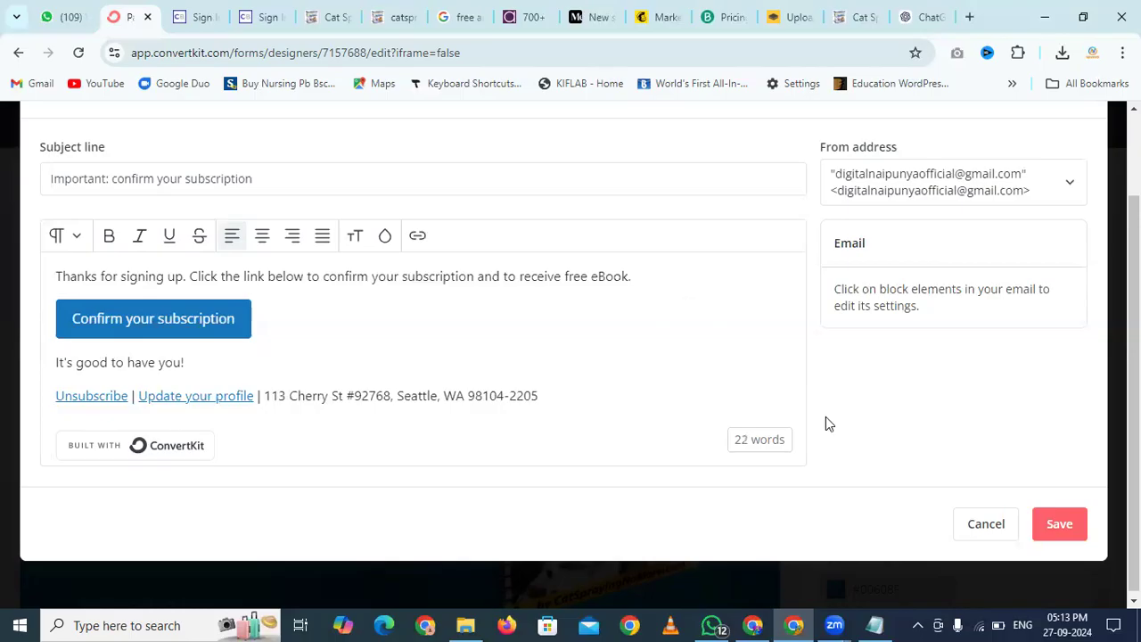
pyautogui.click(1059, 526)
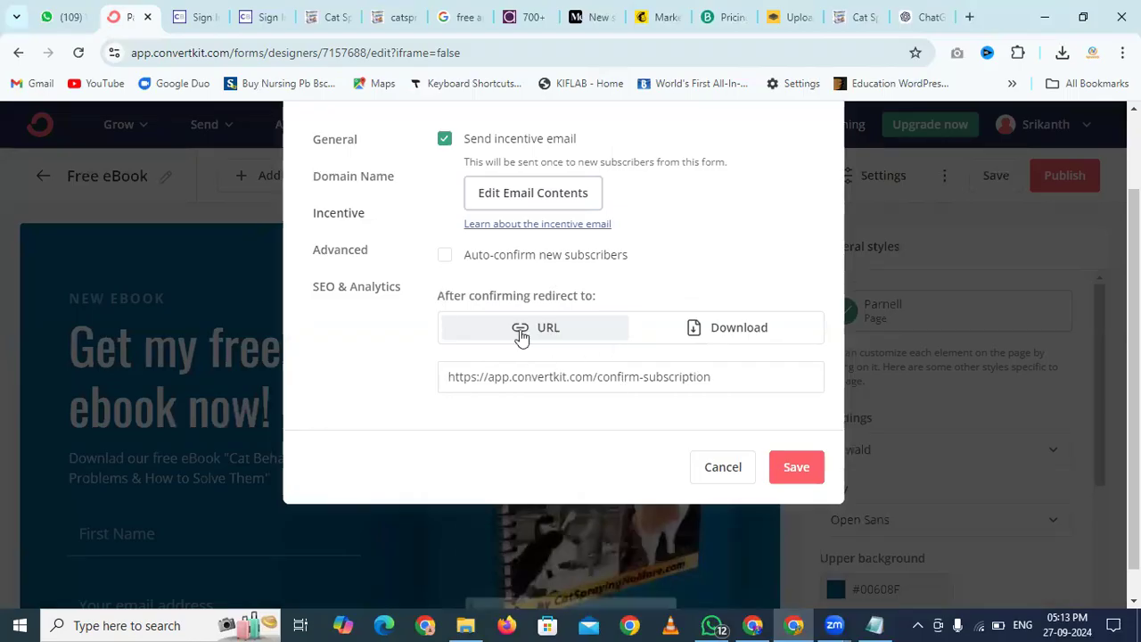
# Set the post-confirmation action to Download with e-book.pdf as the file, then save the settings
pyautogui.click(724, 339)
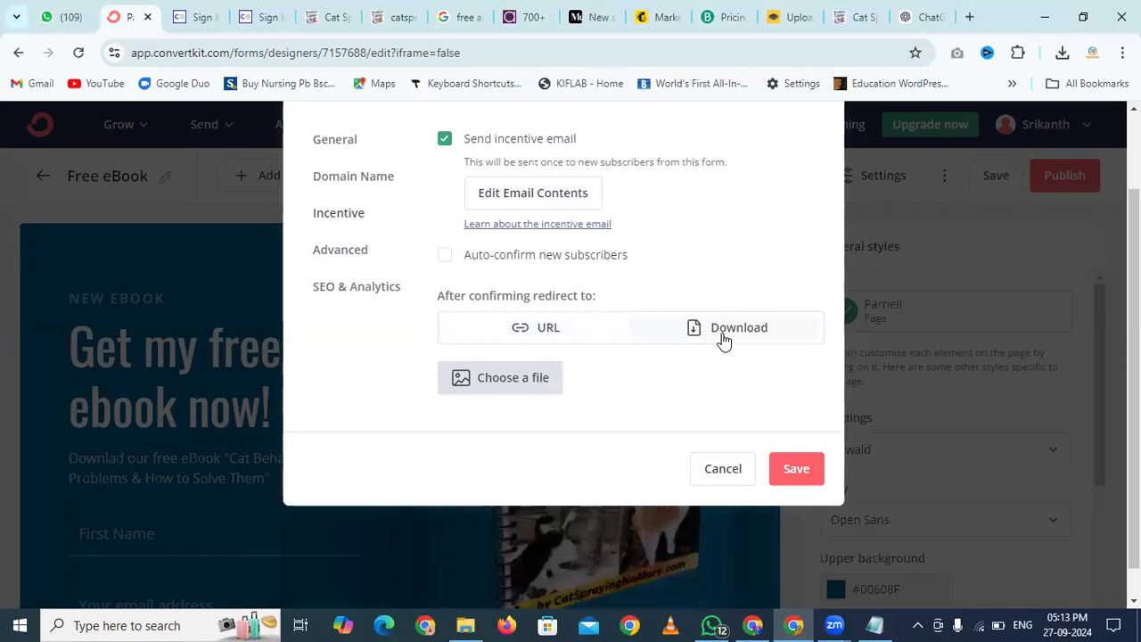
pyautogui.click(500, 389)
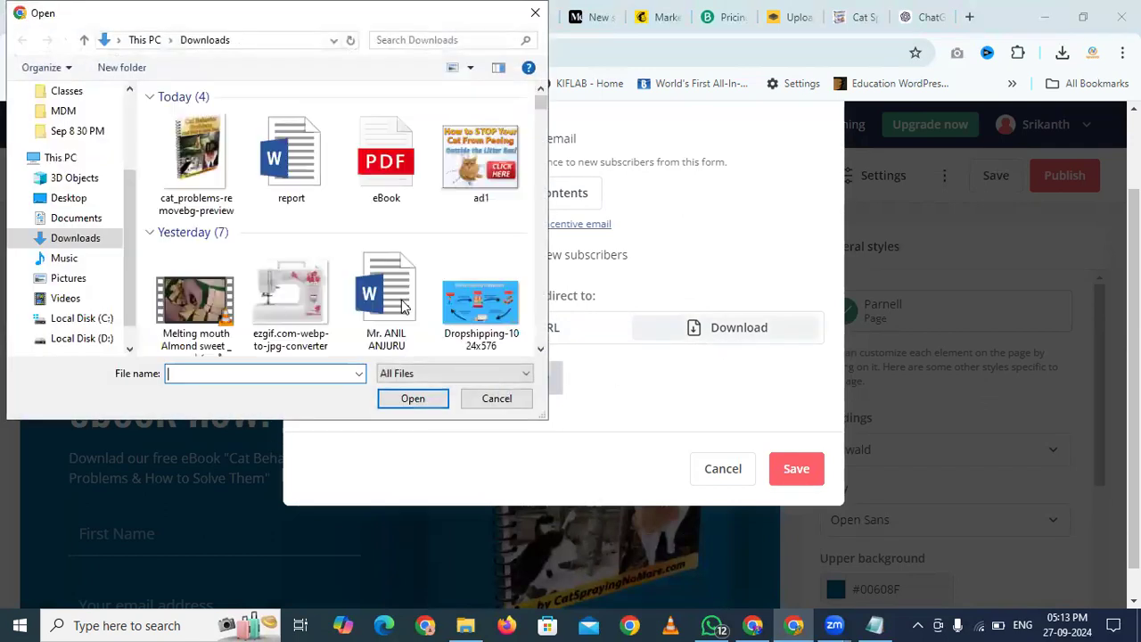
pyautogui.doubleClick(387, 158)
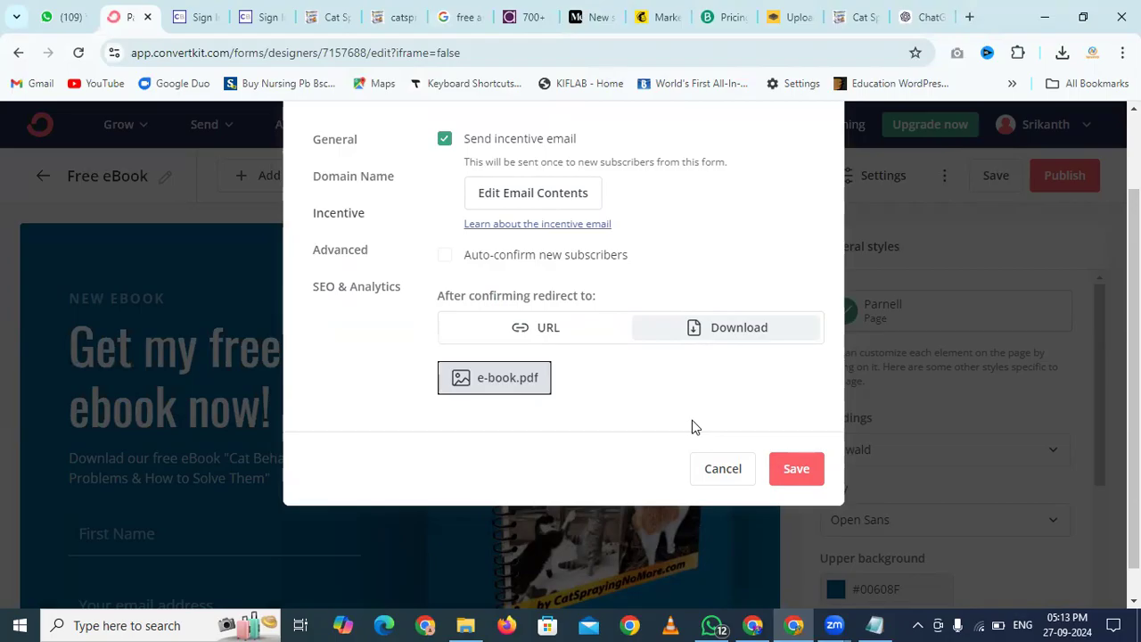
pyautogui.click(785, 470)
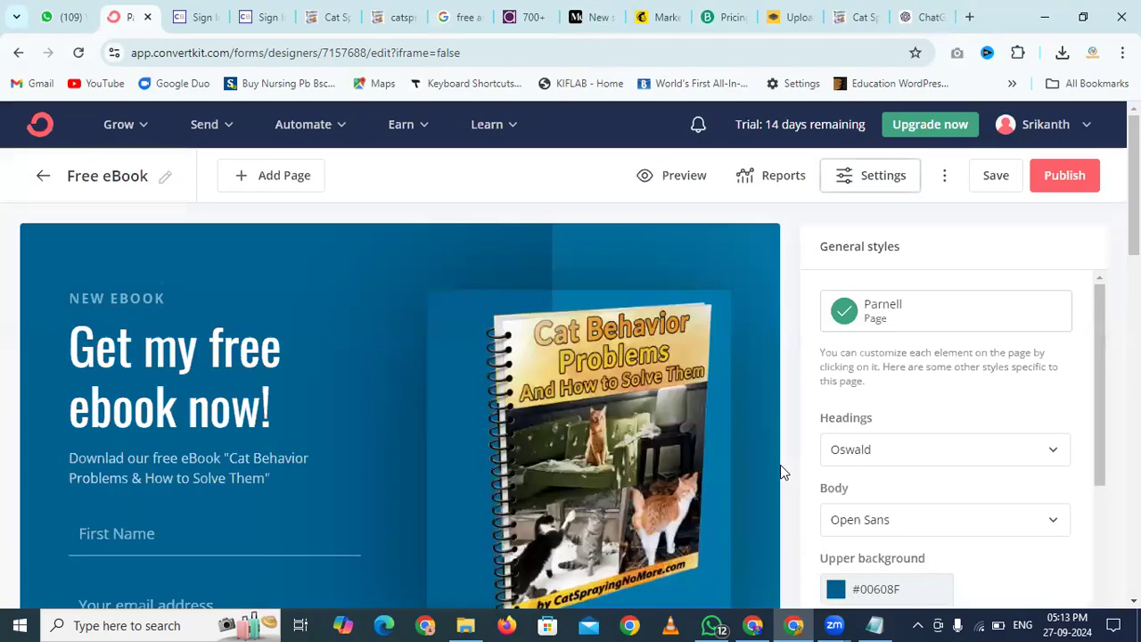
# Save and publish the Free eBook landing page and copy its public share link
pyautogui.click(1068, 176)
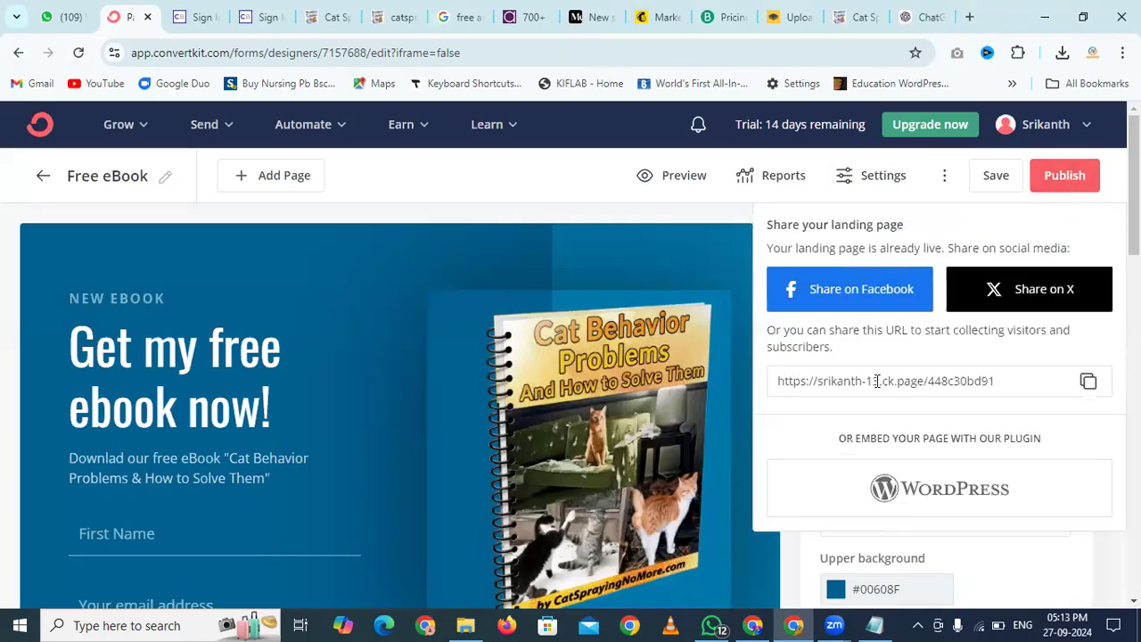
pyautogui.click(809, 381)
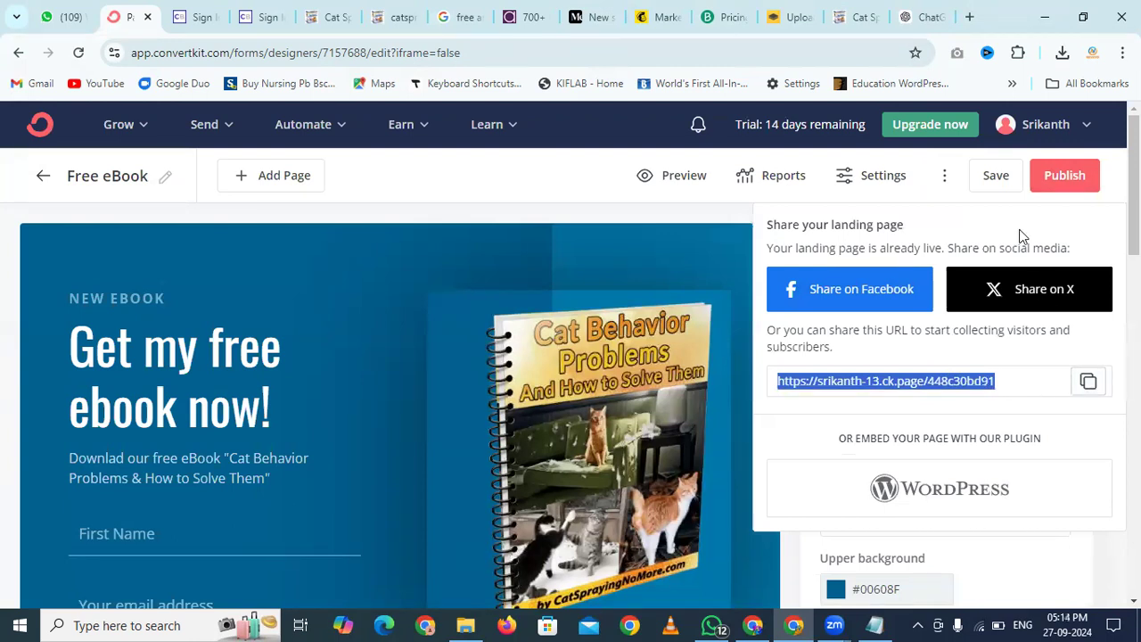
pyautogui.click(992, 177)
pyautogui.click(1073, 187)
pyautogui.scroll(-3, 979, 303)
pyautogui.scroll(2, 979, 303)
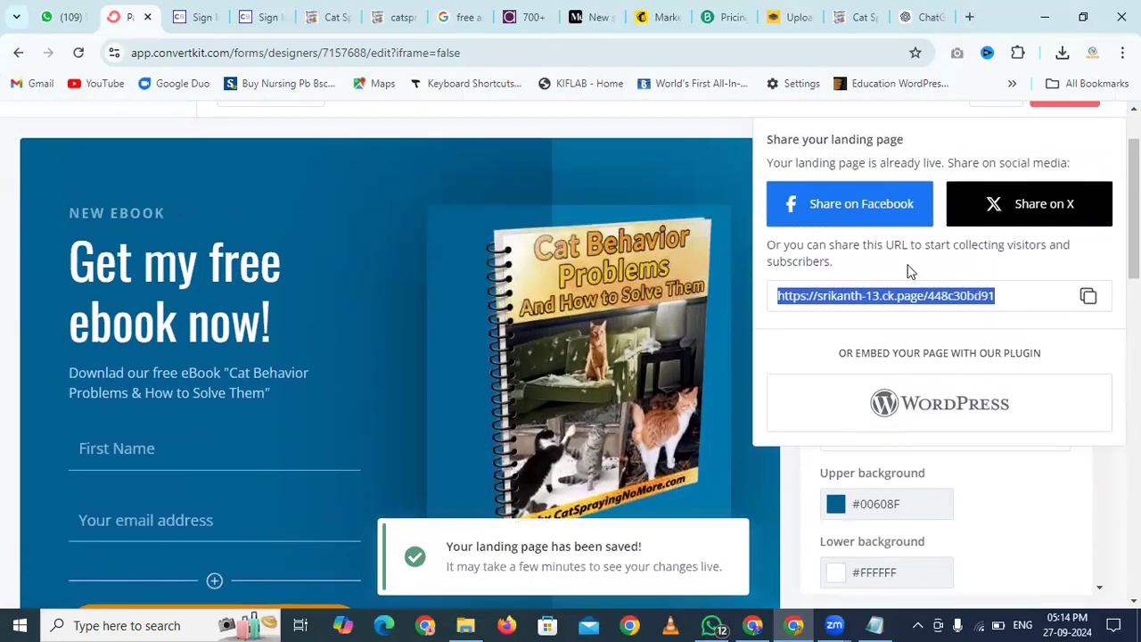
pyautogui.scroll(1, 910, 267)
pyautogui.click(636, 191)
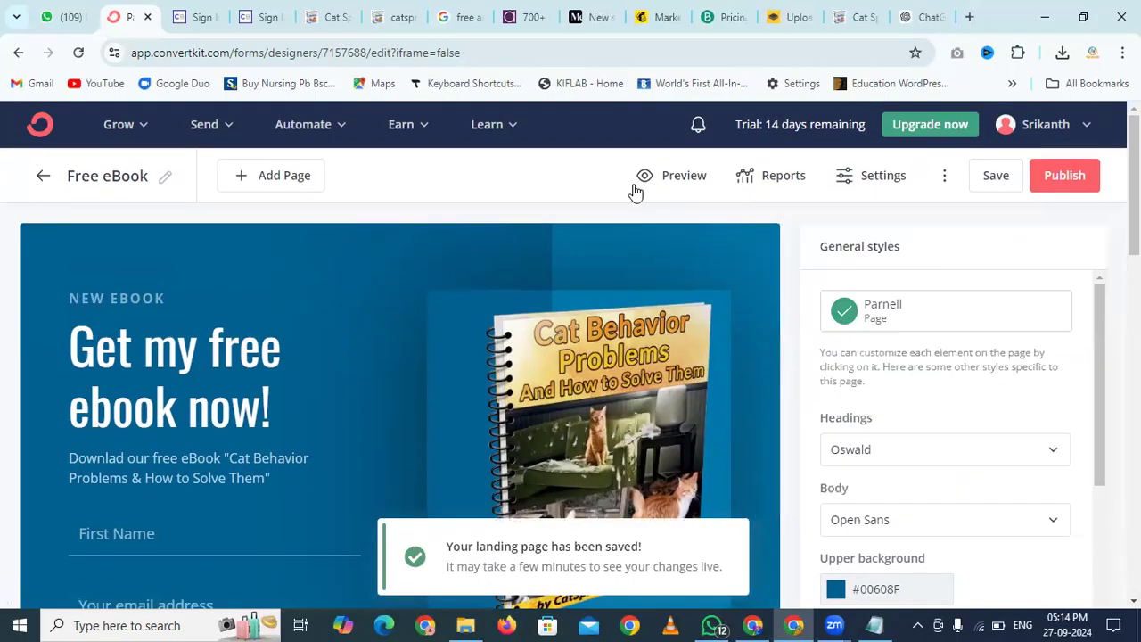
# Load the copied landing page link in a new incognito window
pyautogui.hotkey('ctrl', 'shift', 'n')
pyautogui.hotkey('ctrl', 'v')
pyautogui.press('Return')
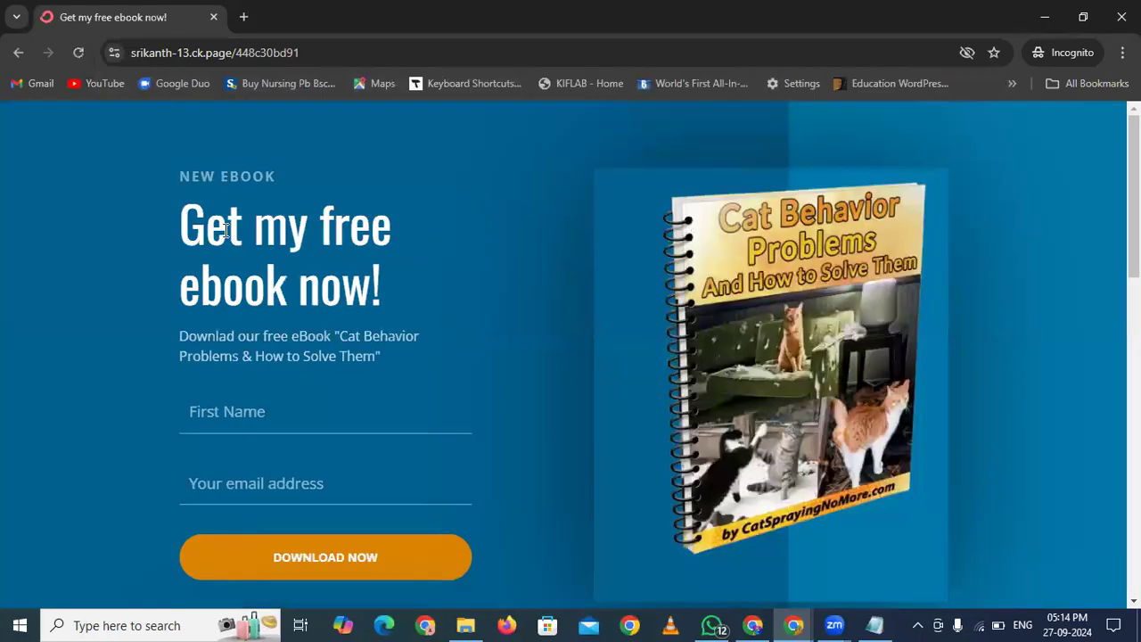
# Scroll the live page and test the First Name and email address sign-up fields
pyautogui.scroll(-2, 184, 262)
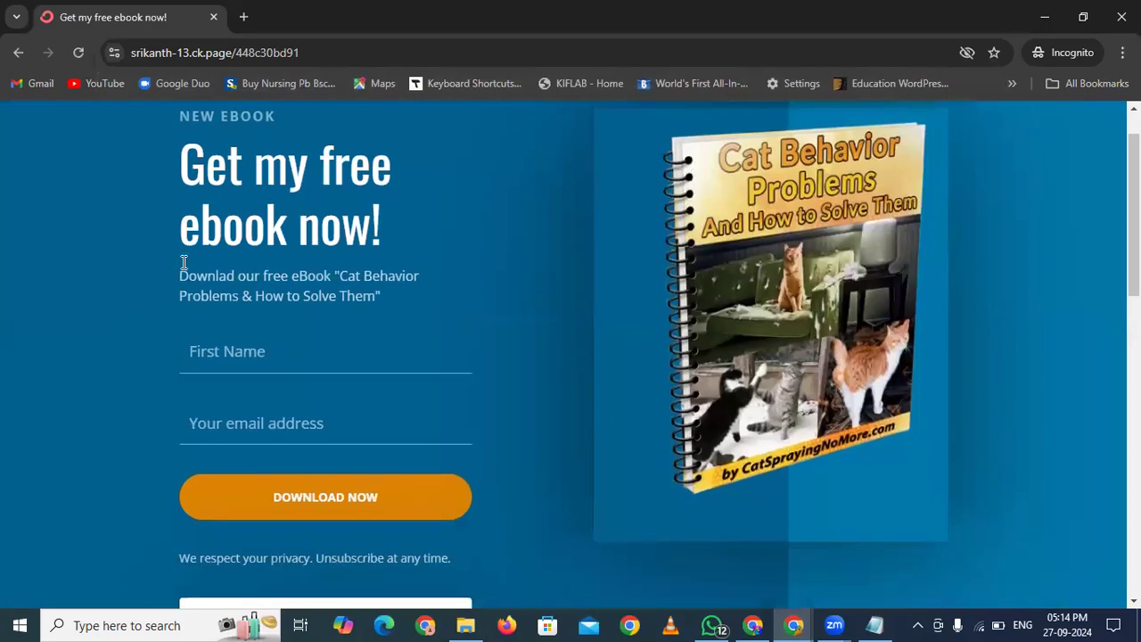
pyautogui.click(243, 286)
pyautogui.click(253, 361)
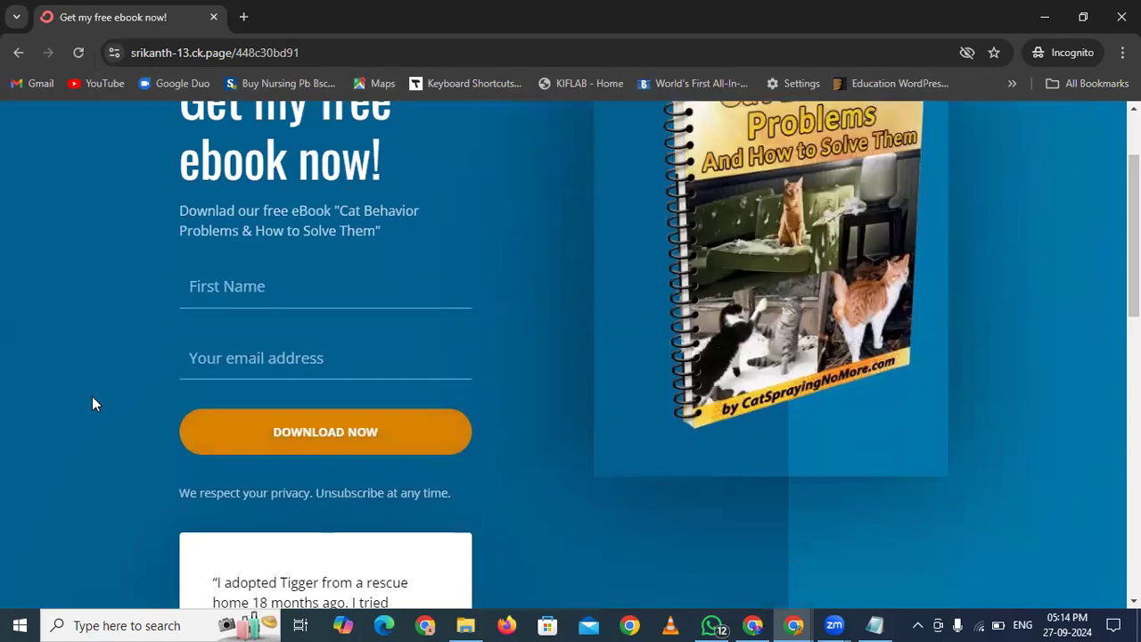
pyautogui.scroll(2, 92, 403)
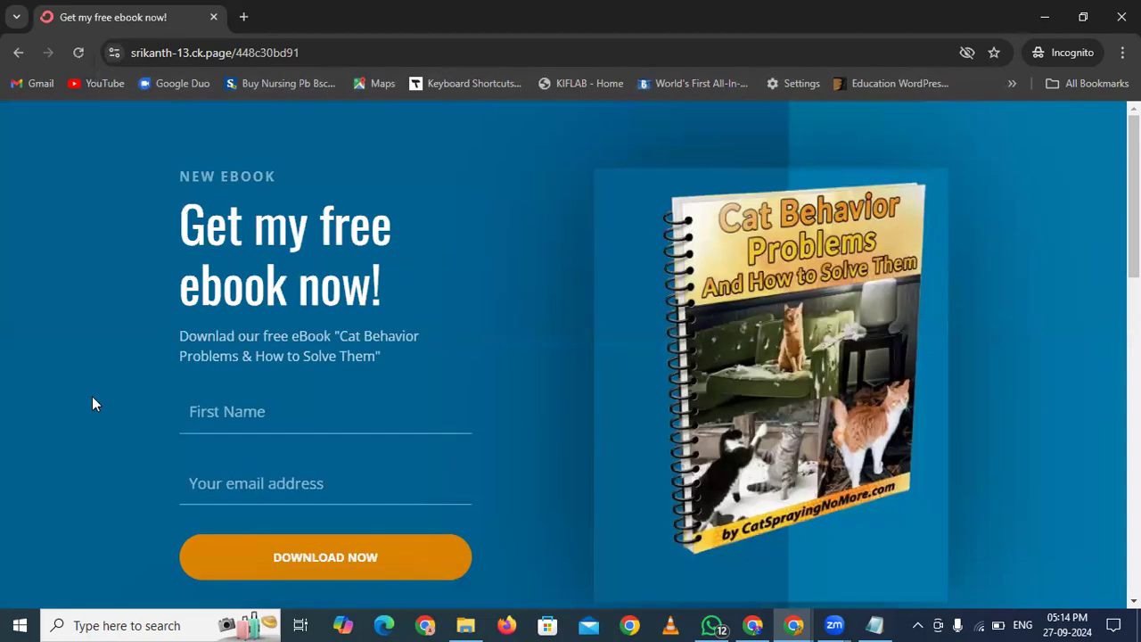
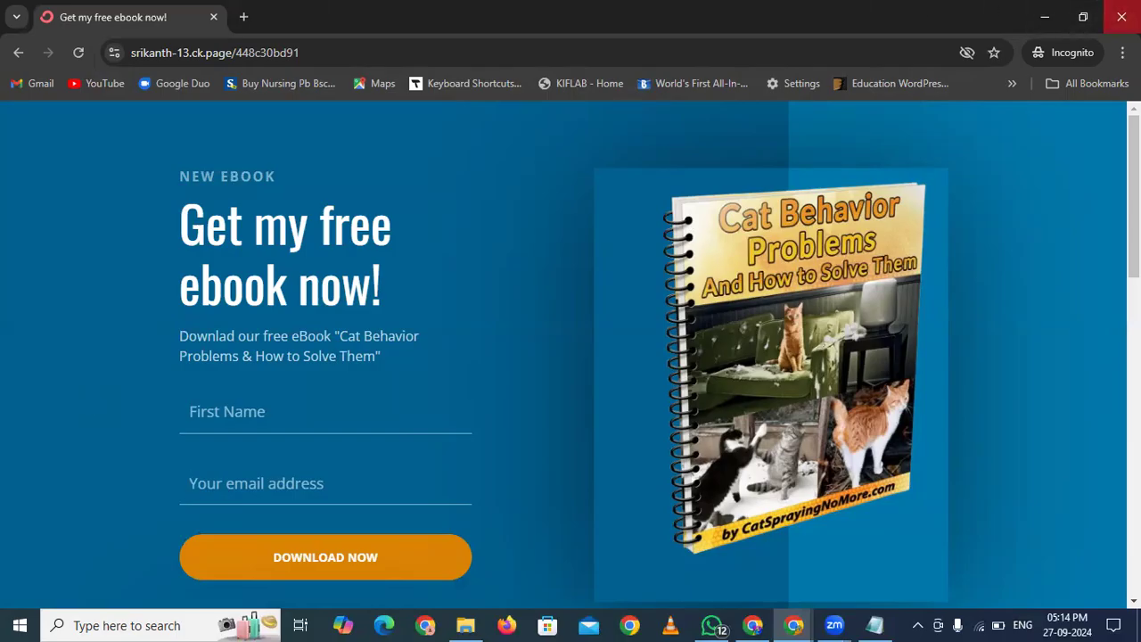
# Close the incognito window showing the live 'Get my free ebook now!' landing page
pyautogui.click(1121, 16)
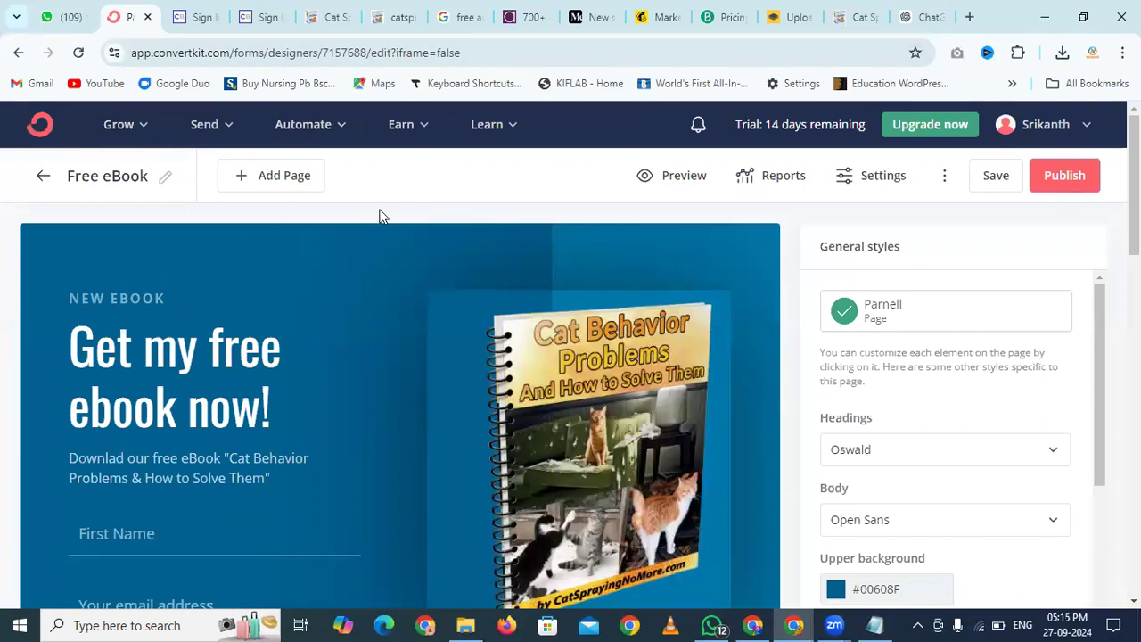
# Back out of the Free eBook editor and close the Medium, Mailchimp, Brevo, ChatGPT and other leftover tabs
pyautogui.click(43, 176)
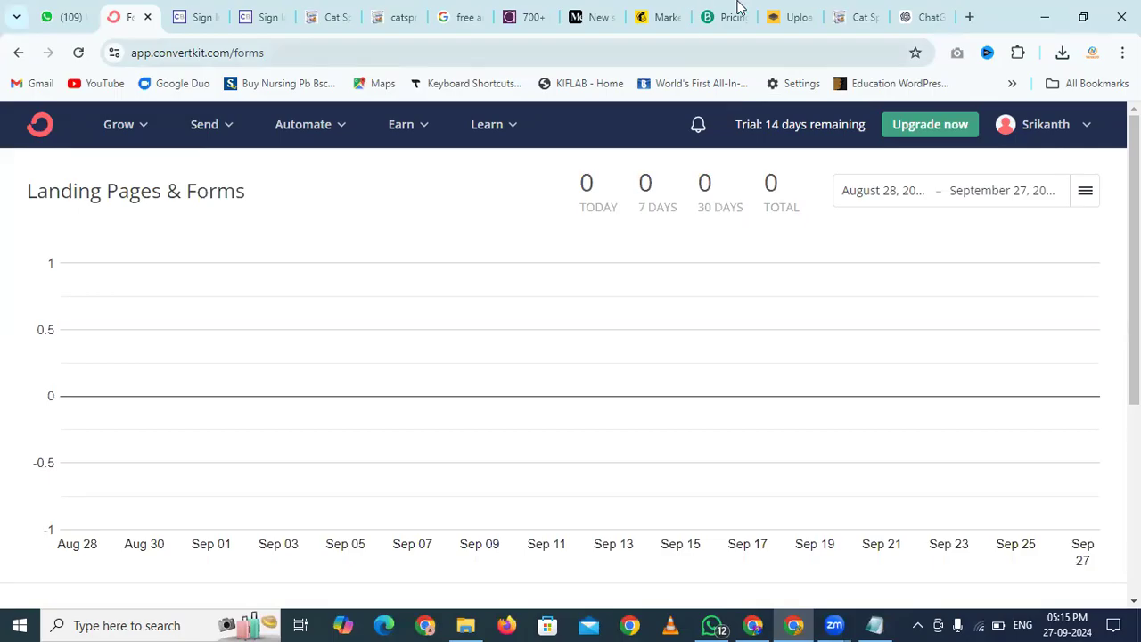
pyautogui.click(512, 19)
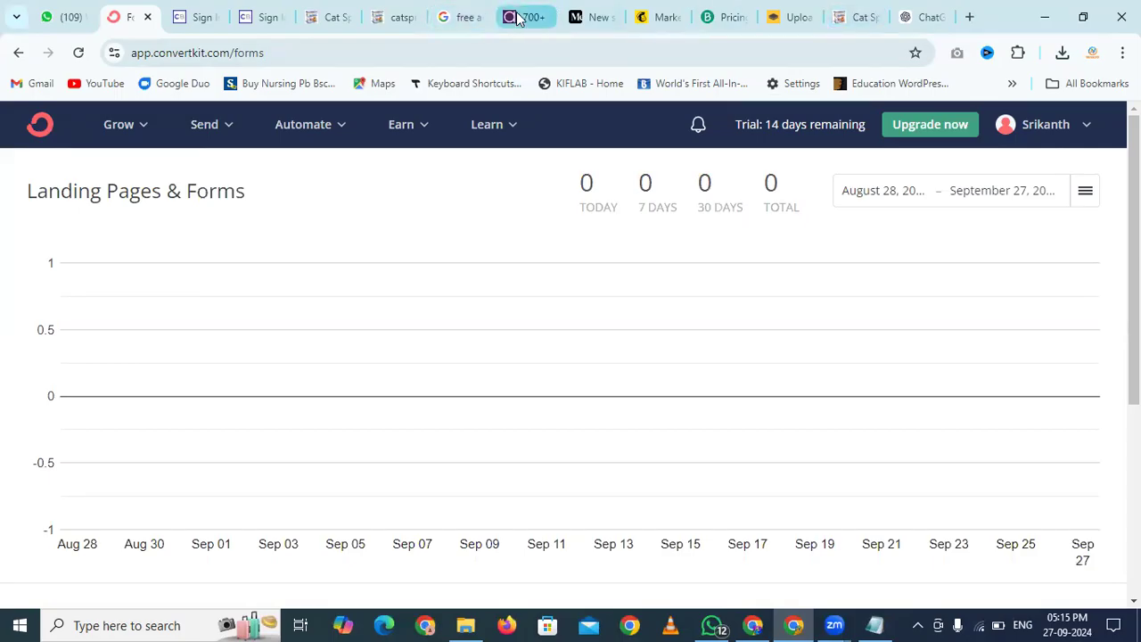
pyautogui.click(543, 17)
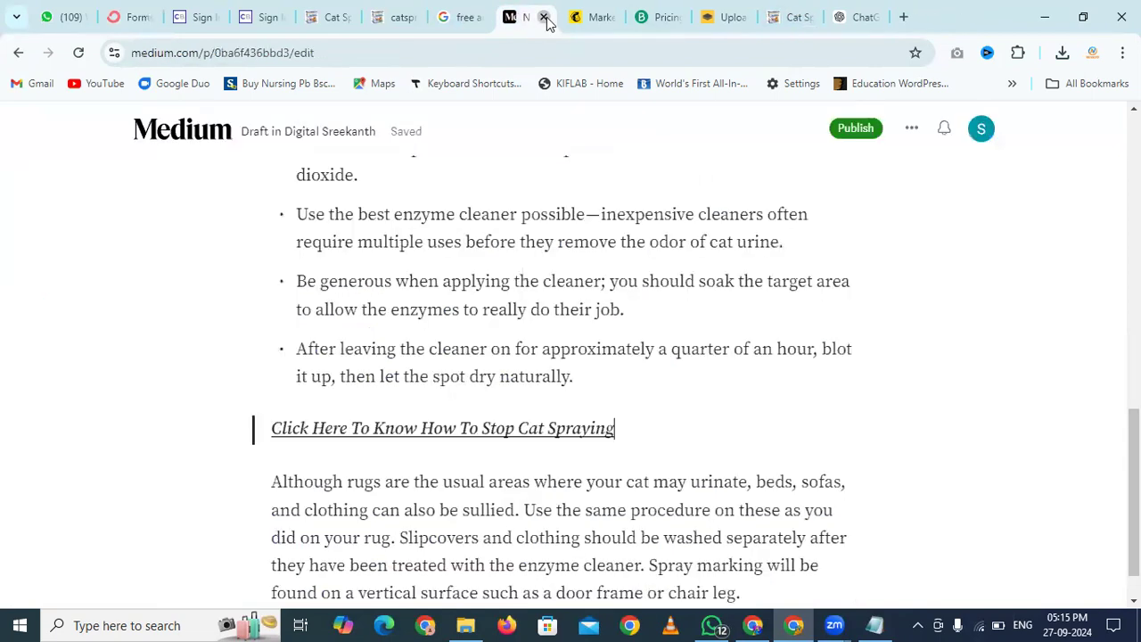
pyautogui.click(544, 17)
pyautogui.click(544, 17)
pyautogui.click(544, 17)
pyautogui.click(544, 17)
pyautogui.click(544, 17)
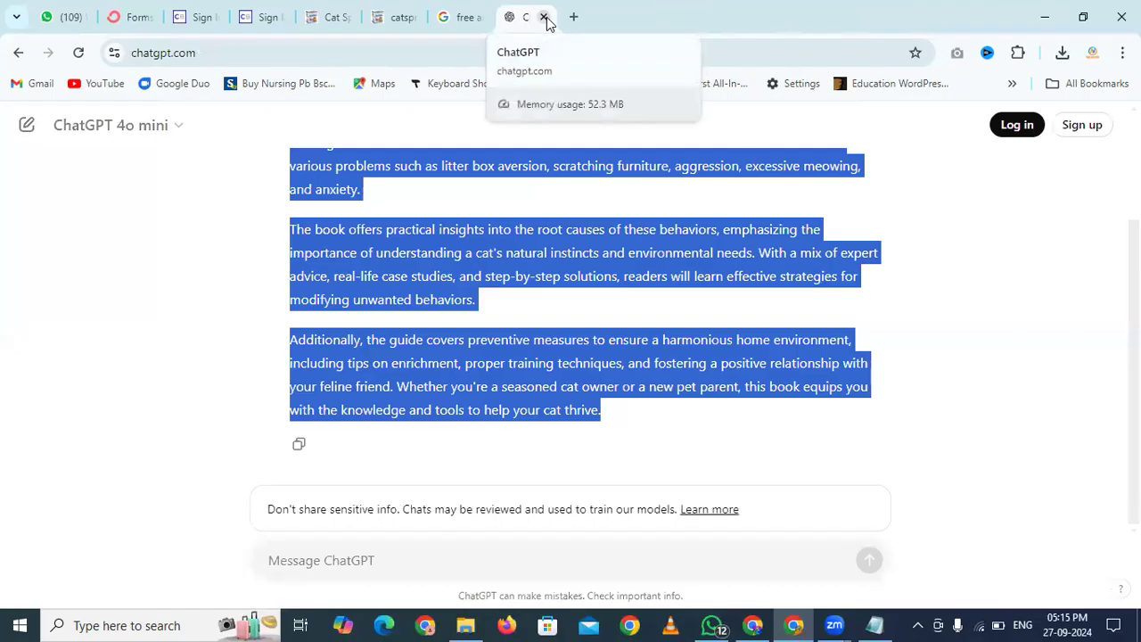
pyautogui.click(544, 17)
pyautogui.click(542, 17)
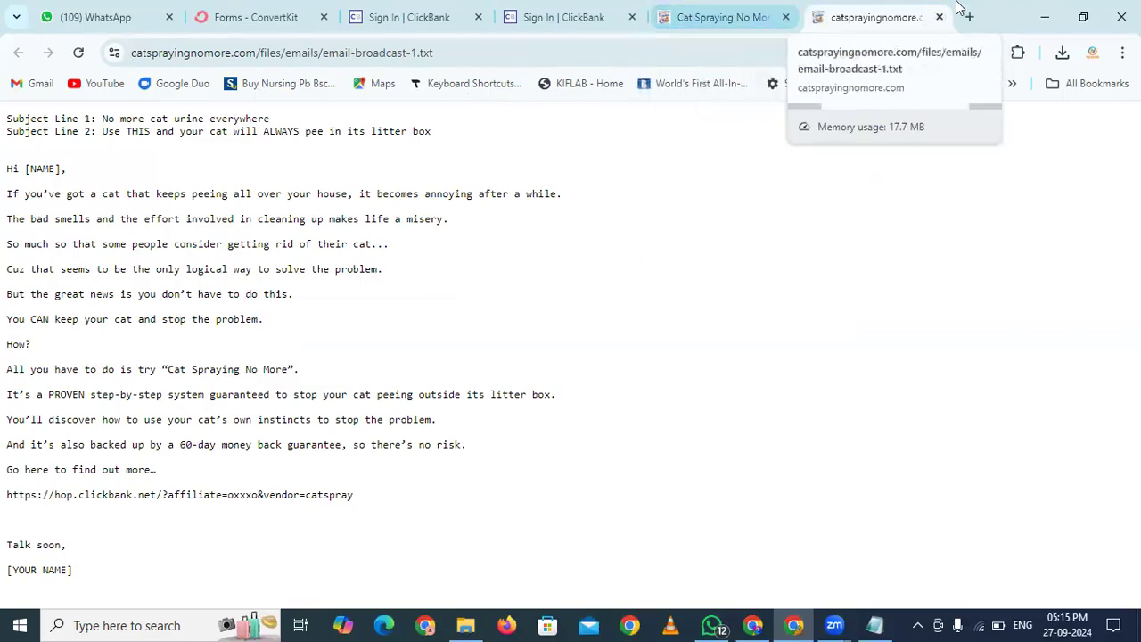
# Open facebook.com in a new browser tab
pyautogui.click(753, 624)
pyautogui.hotkey('ctrl', 't')
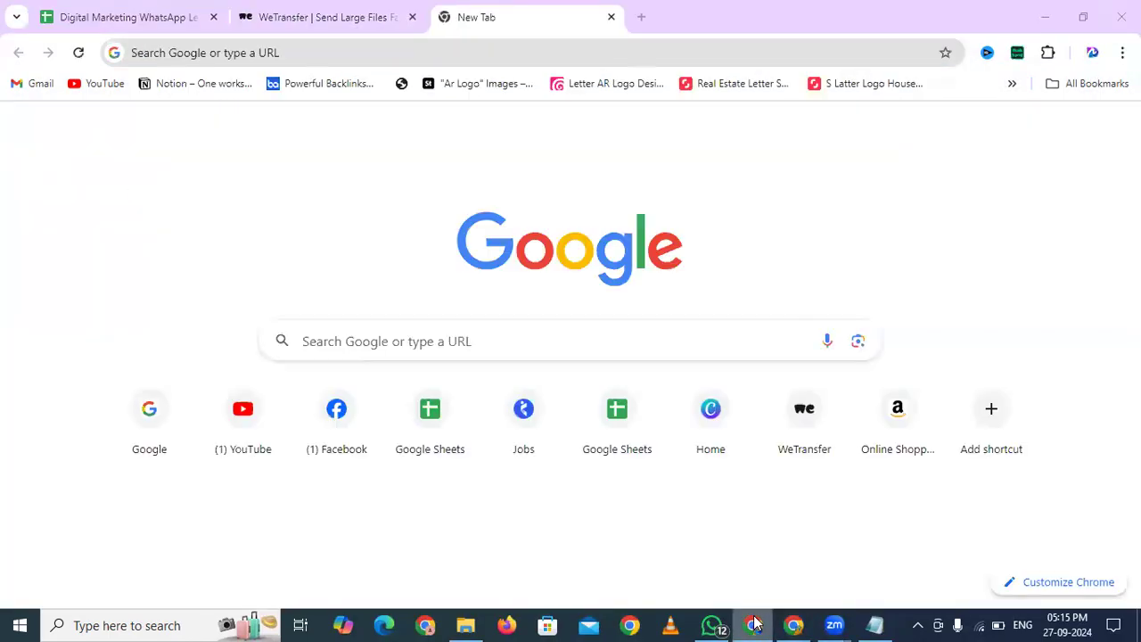
pyautogui.click(496, 51)
pyautogui.write('facebook.com')
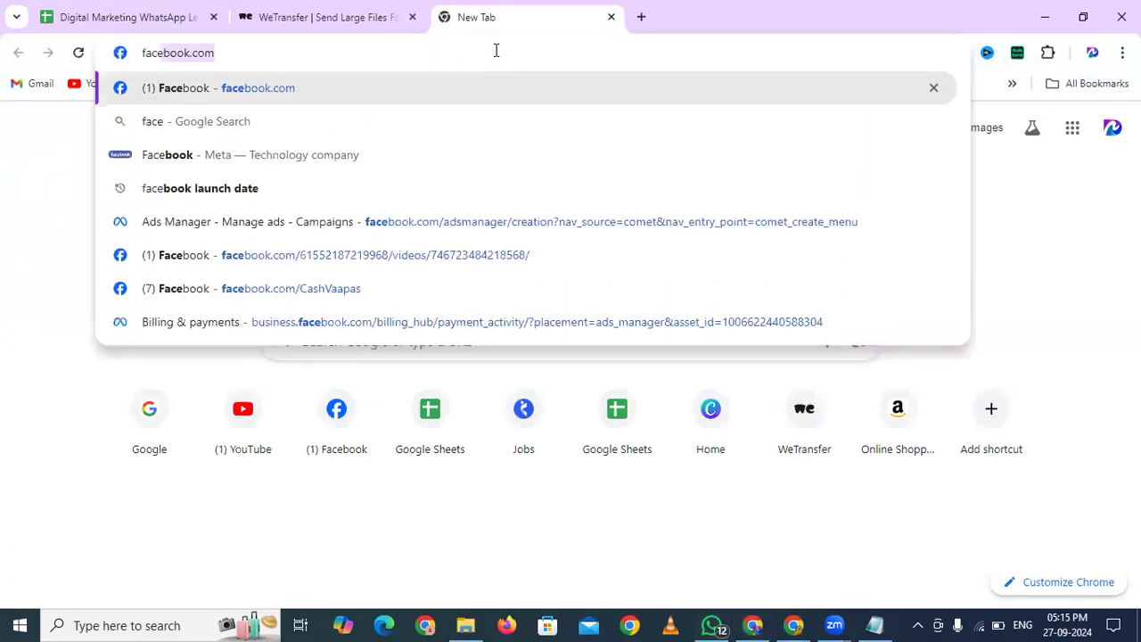
pyautogui.press('Return')
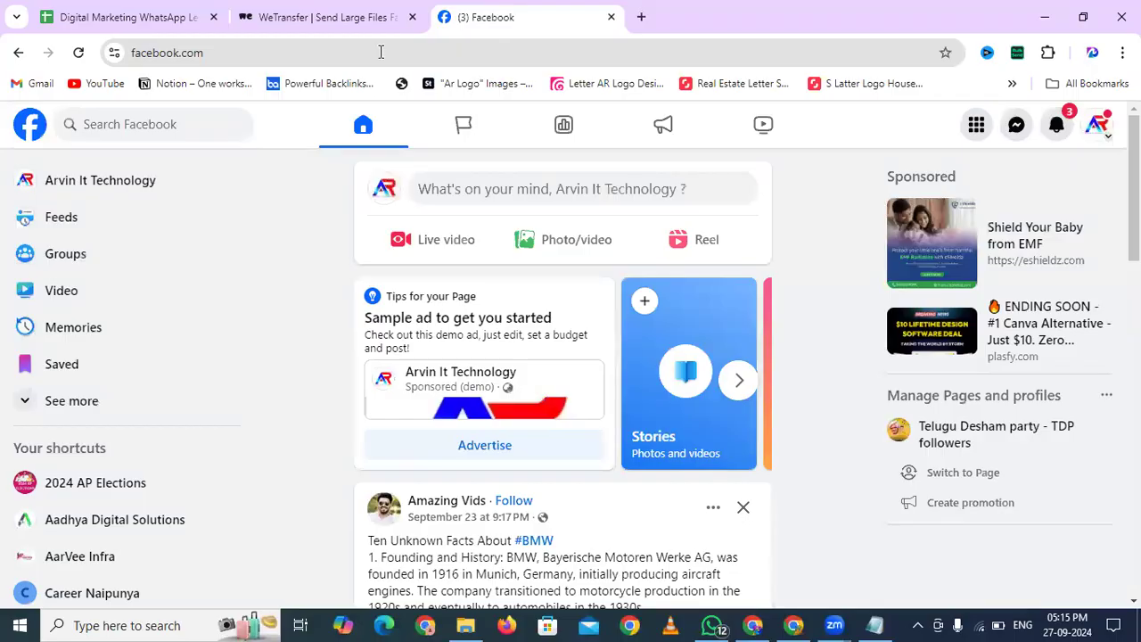
# Switch Facebook to the personal profile and search for 'cats'
pyautogui.click(1097, 125)
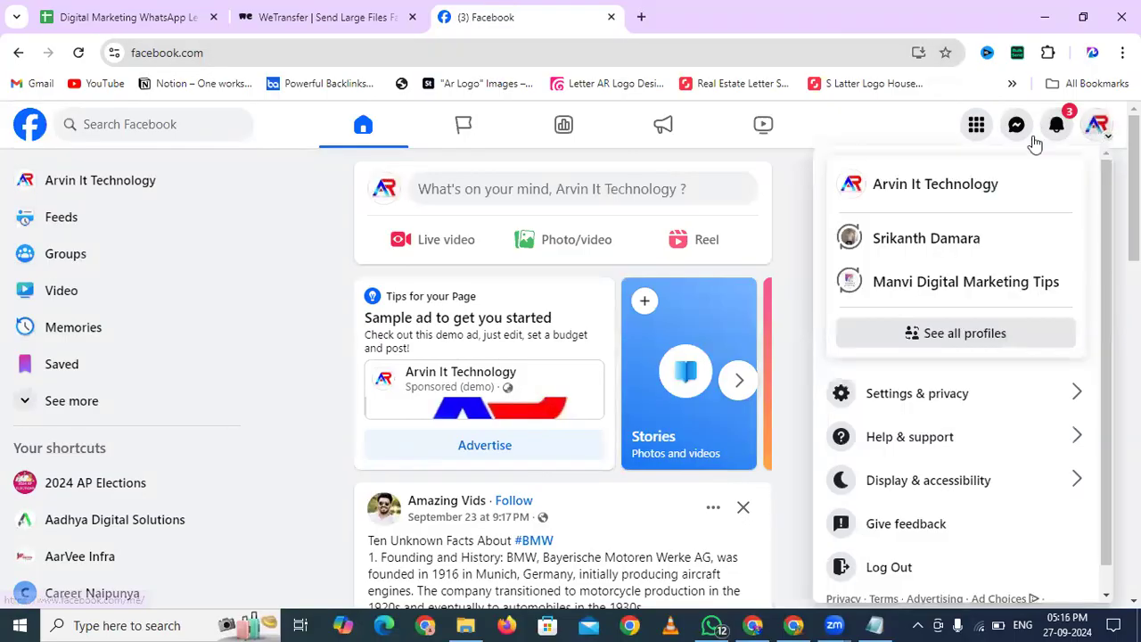
pyautogui.click(932, 238)
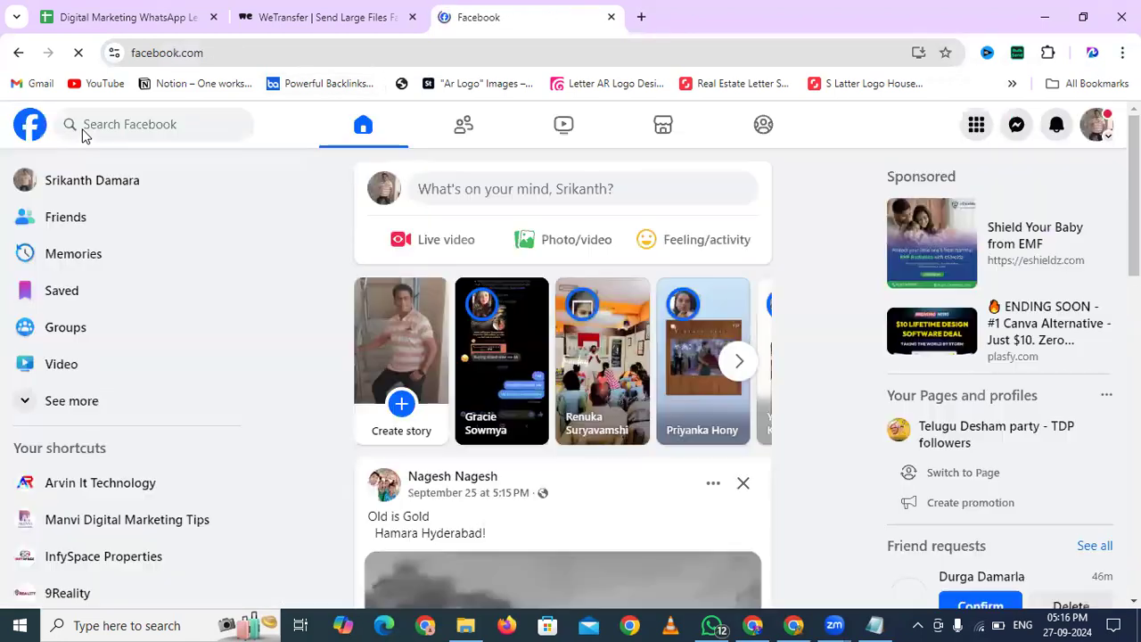
pyautogui.click(136, 120)
pyautogui.write('cats')
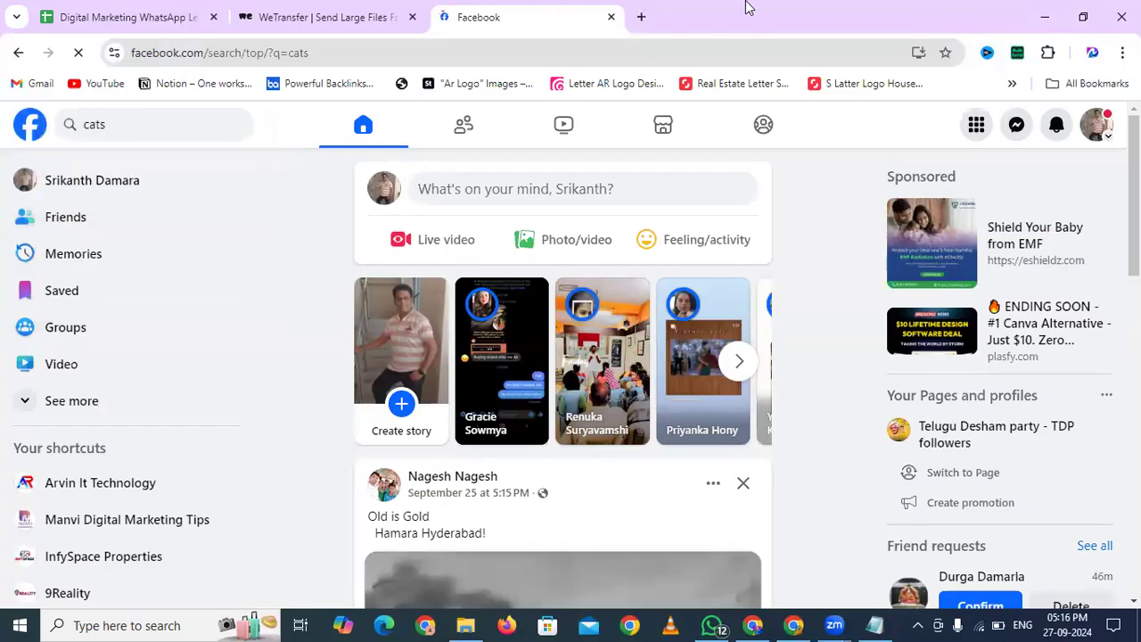
pyautogui.hotkey('ctrl', 't')
# Load YouTube and search for 'cat behavior problems'
pyautogui.write('youtube.com')
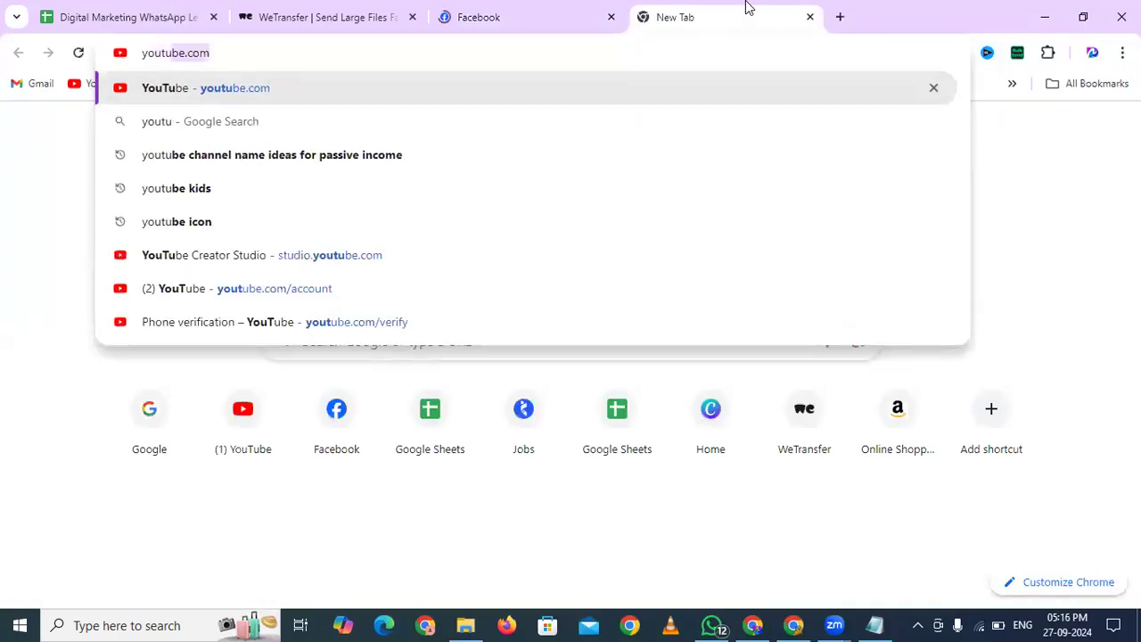
pyautogui.press('Return')
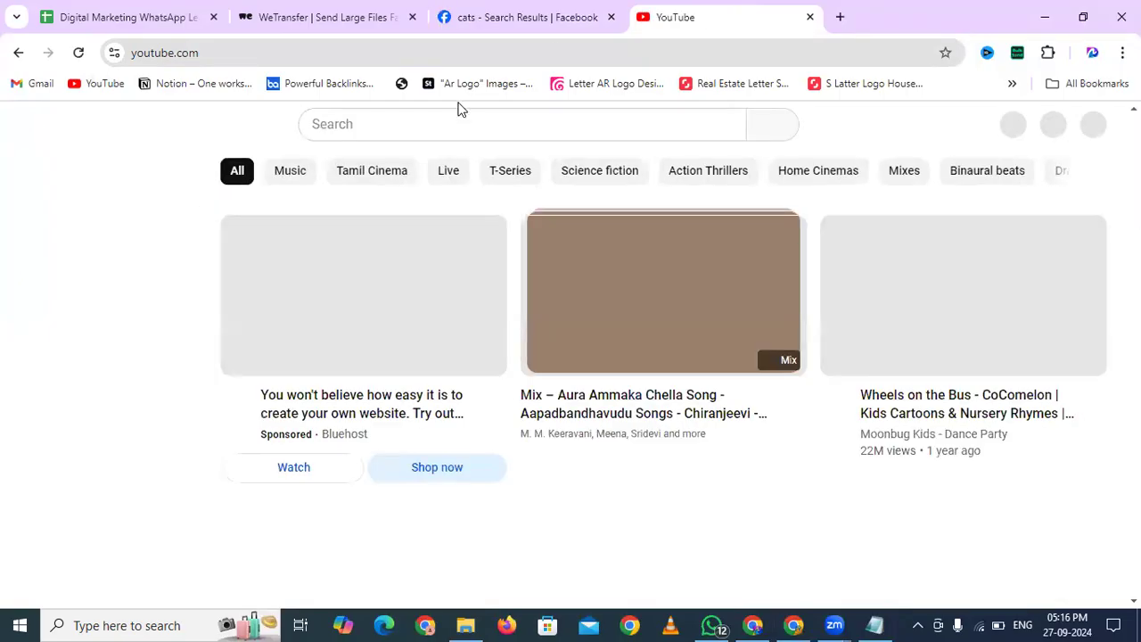
pyautogui.click(435, 117)
pyautogui.write('cat')
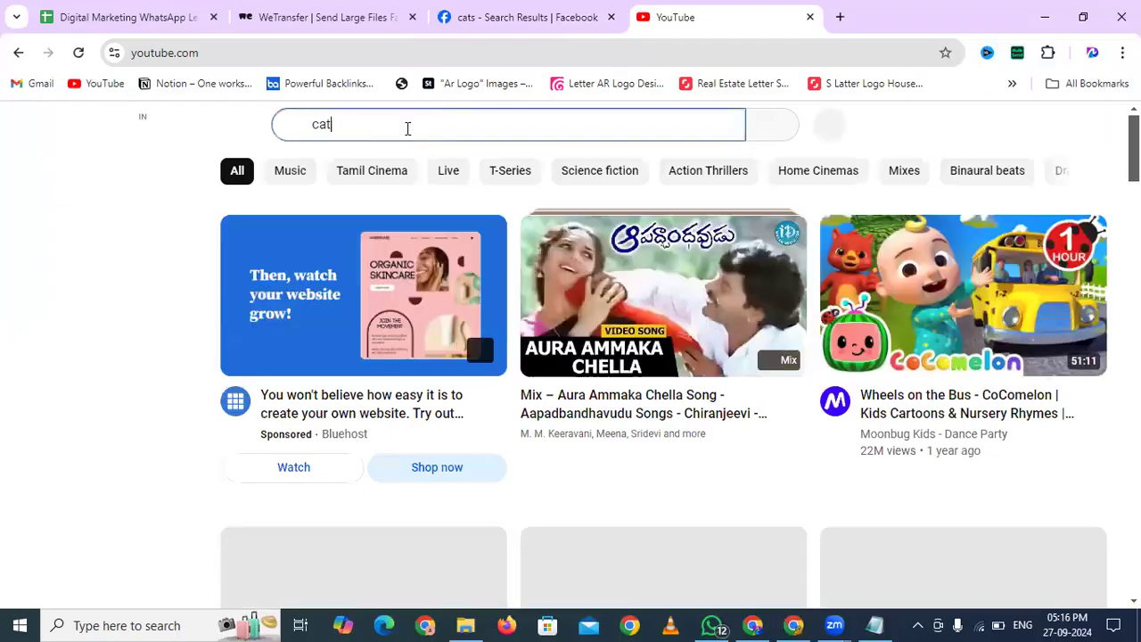
pyautogui.write(' behavior pro')
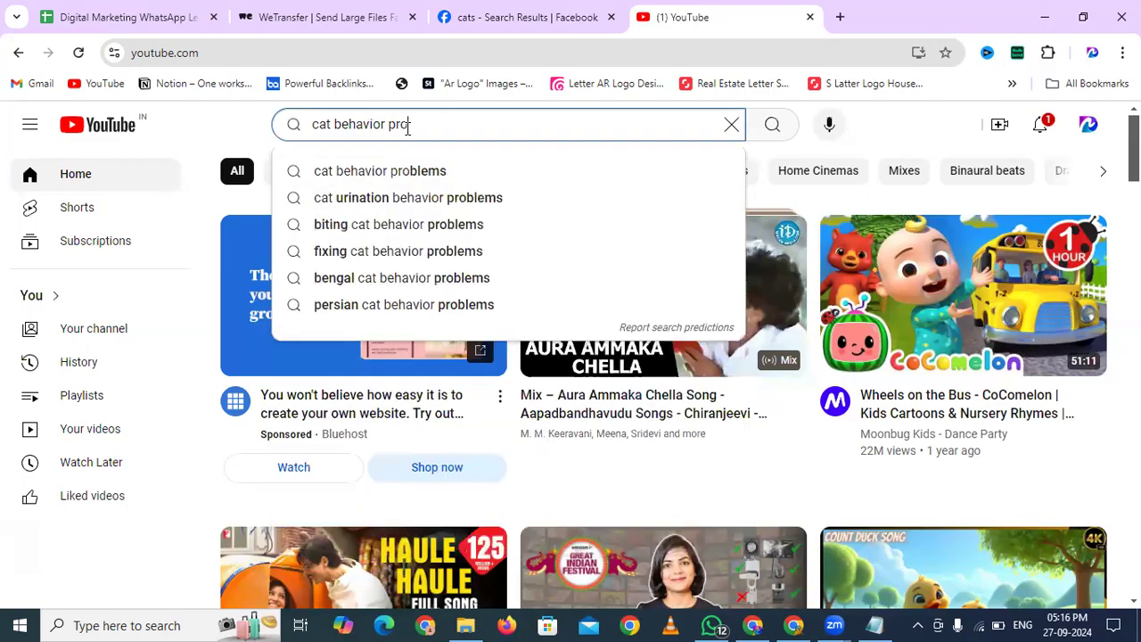
pyautogui.press('Down')
pyautogui.press('Return')
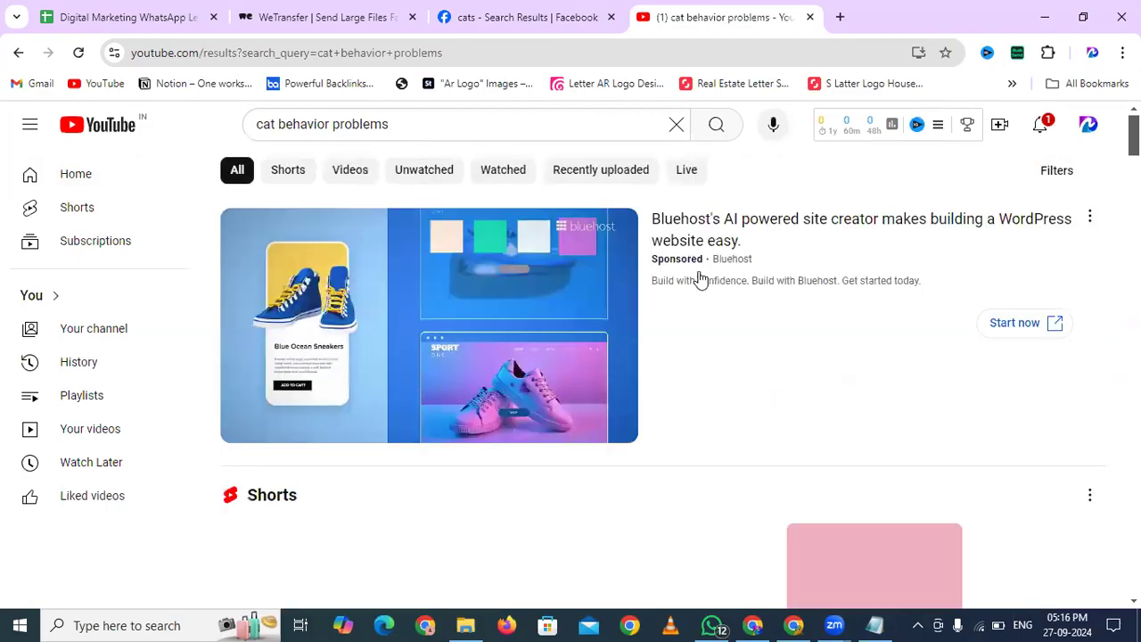
# Open 'My Guide to Help with Mischievous Cat Behavior!' in a new tab and pause its ad
pyautogui.scroll(-5, 701, 278)
pyautogui.scroll(-4, 700, 278)
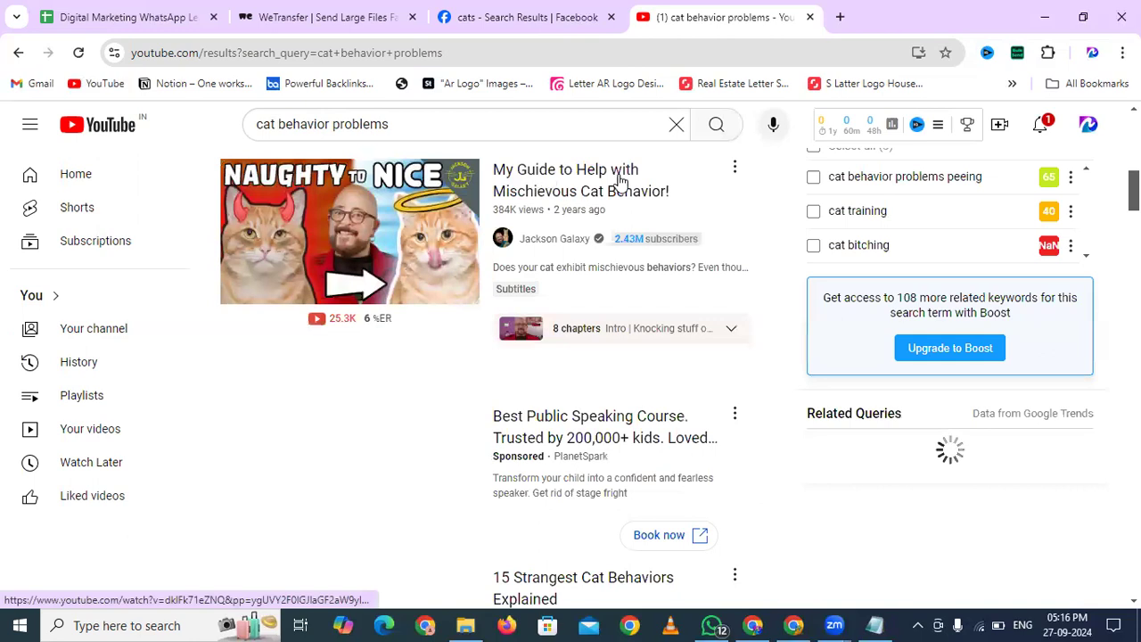
pyautogui.scroll(-4, 720, 209)
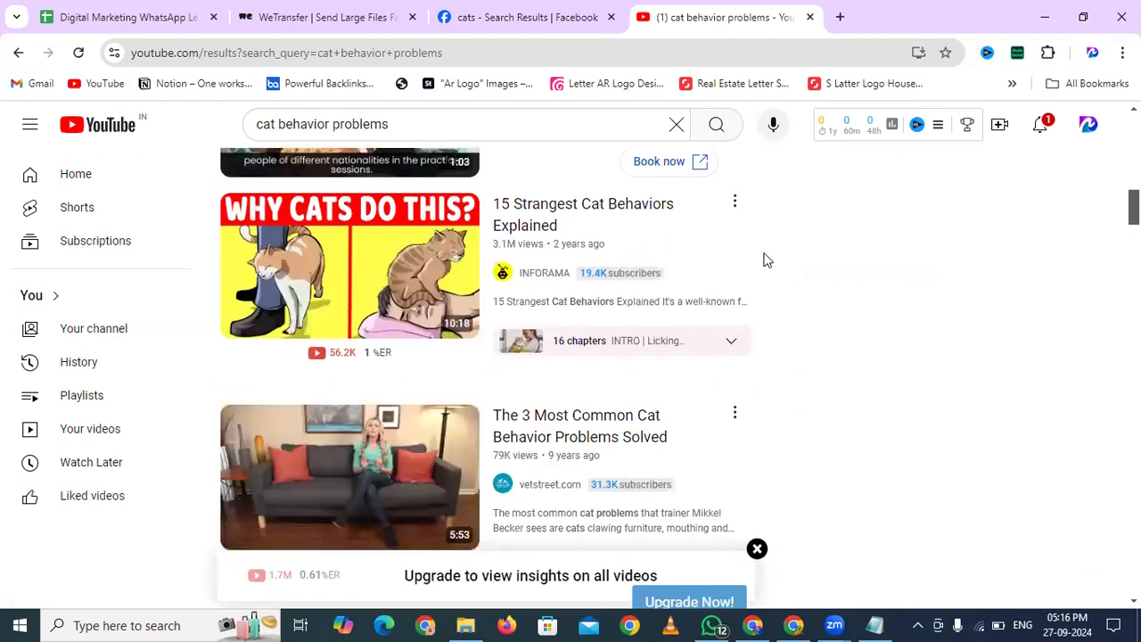
pyautogui.scroll(-2, 764, 259)
pyautogui.scroll(2, 764, 259)
pyautogui.scroll(5, 764, 260)
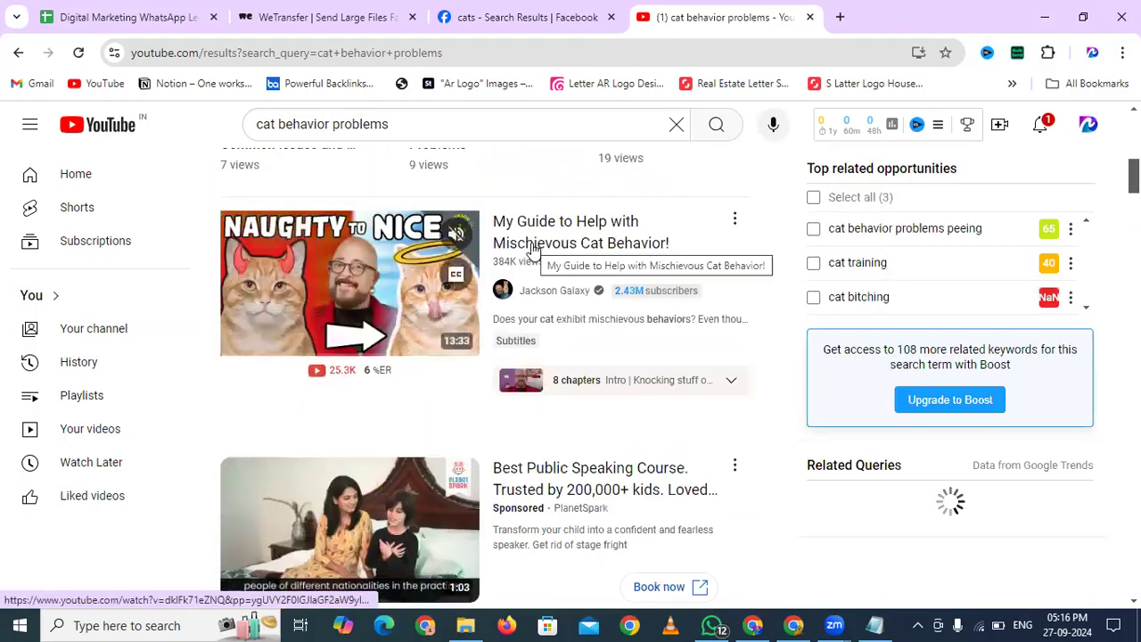
pyautogui.middleClick(533, 249)
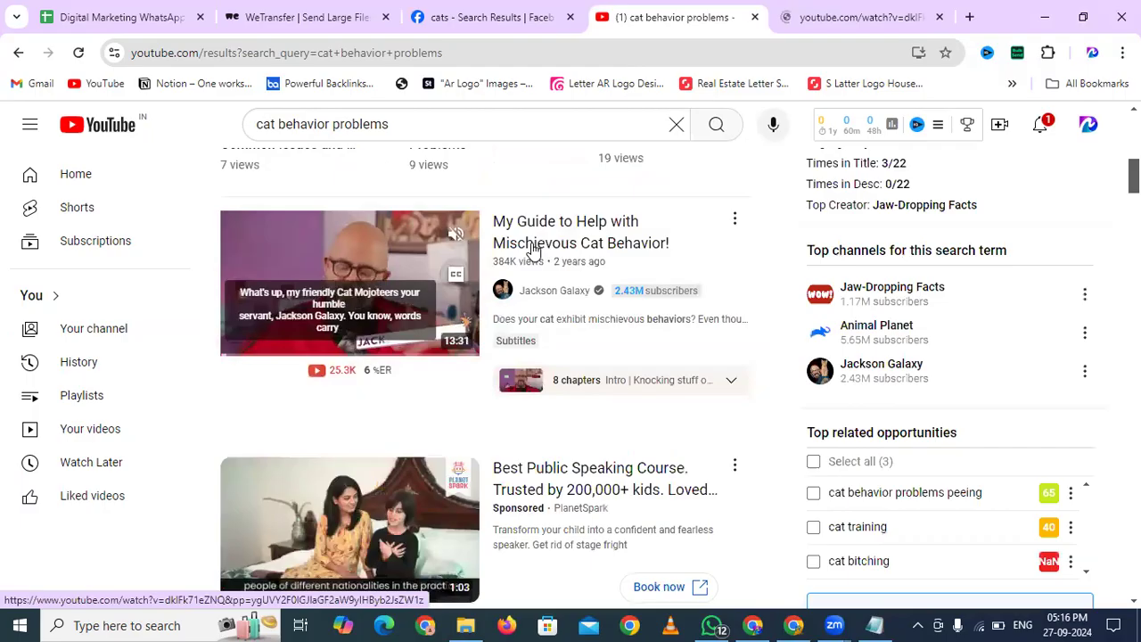
pyautogui.click(838, 17)
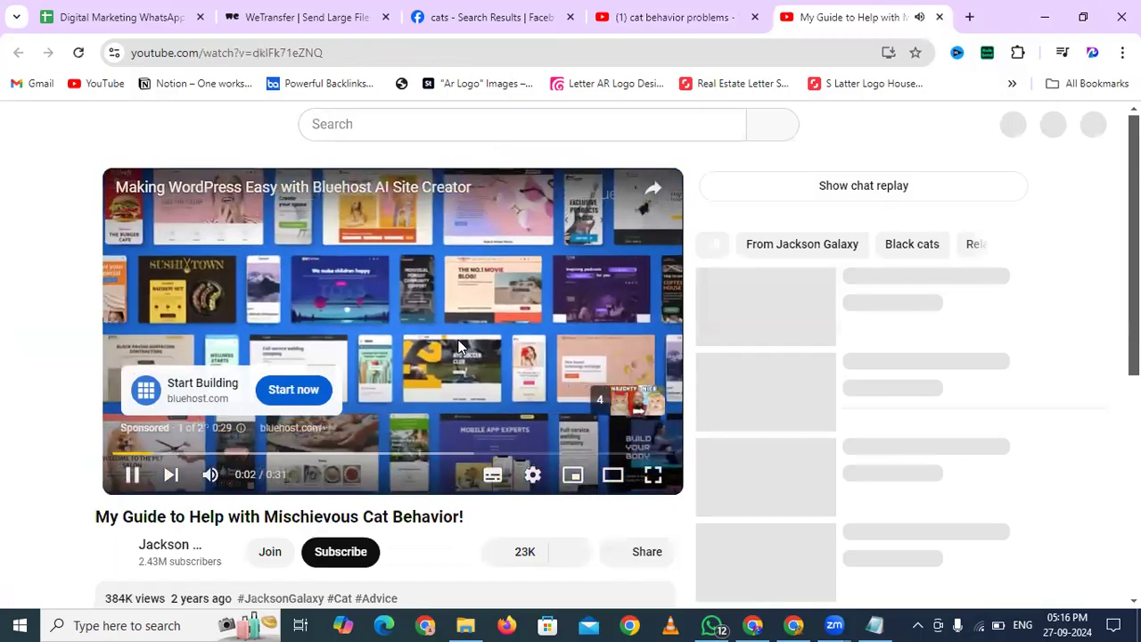
pyautogui.click(458, 340)
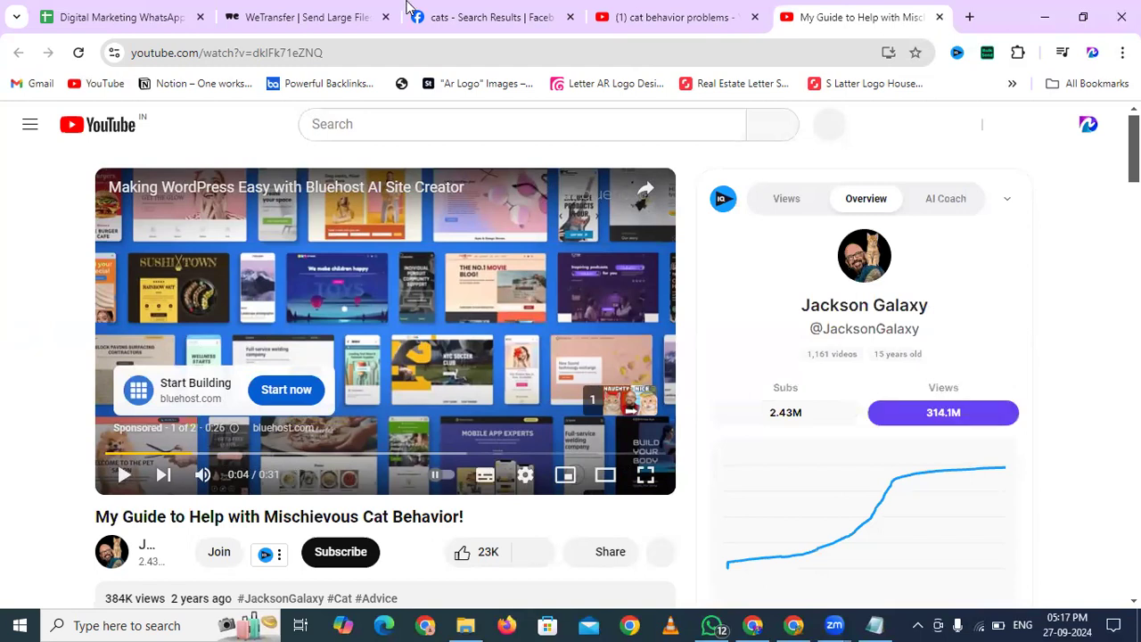
# Filter the Facebook cats results to Groups, join Cute Cats & Kitten, and visit its page
pyautogui.moveTo(472, 7)
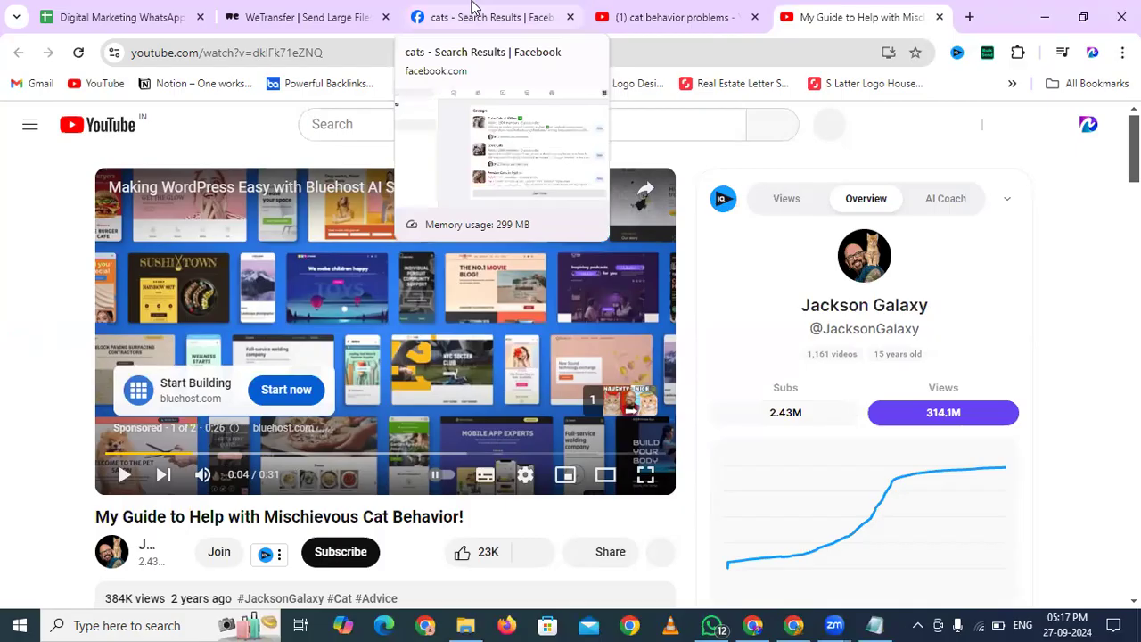
pyautogui.click(472, 7)
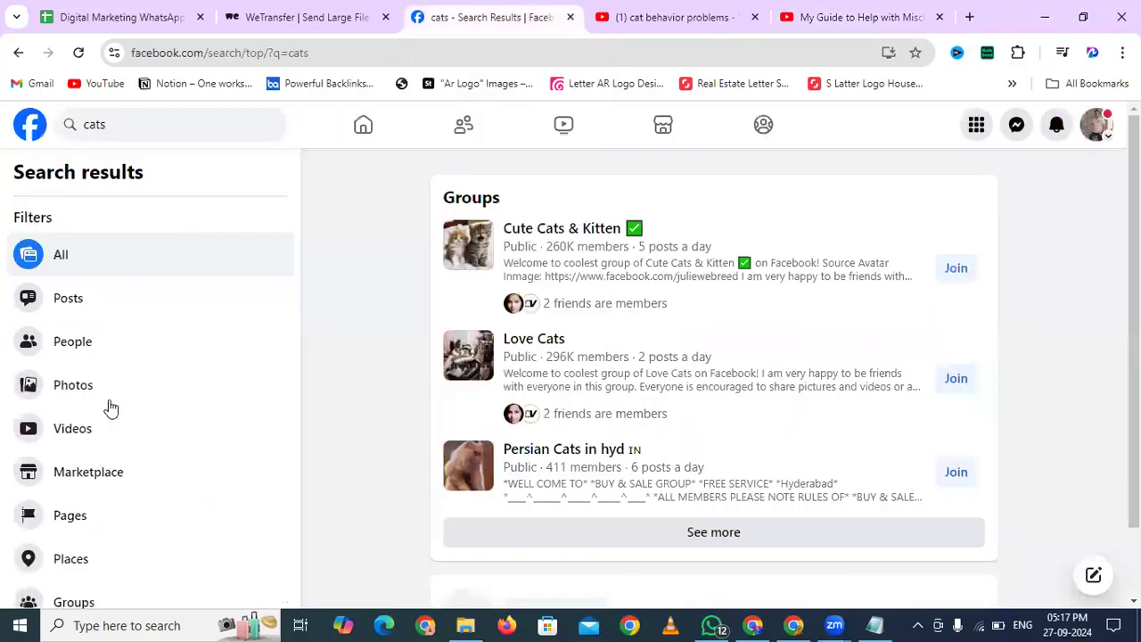
pyautogui.scroll(-1, 61, 490)
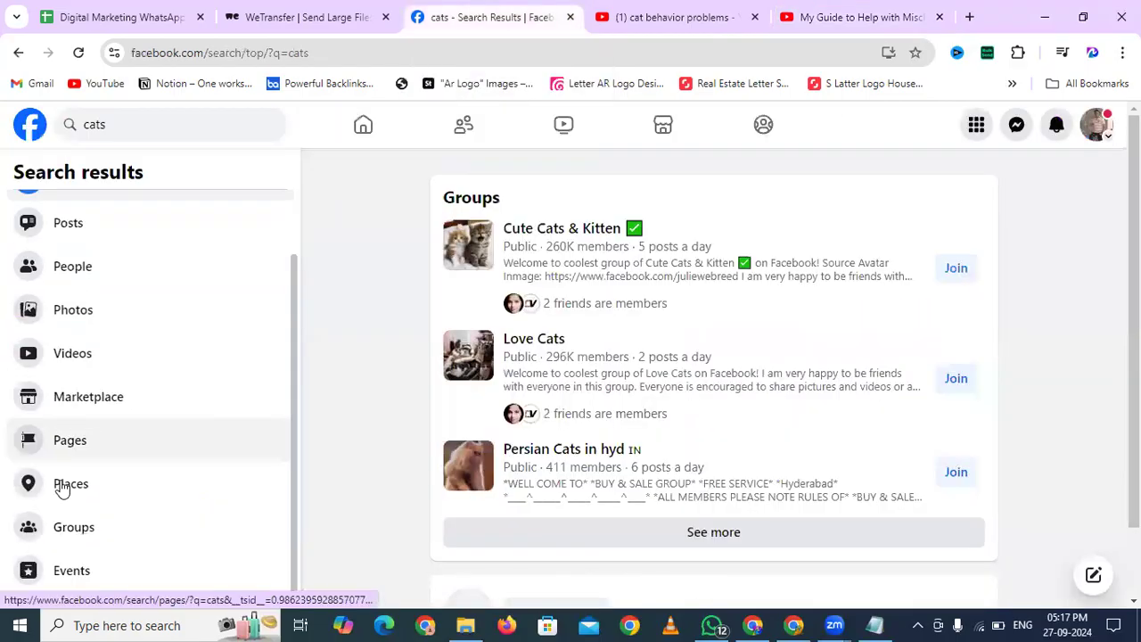
pyautogui.click(61, 489)
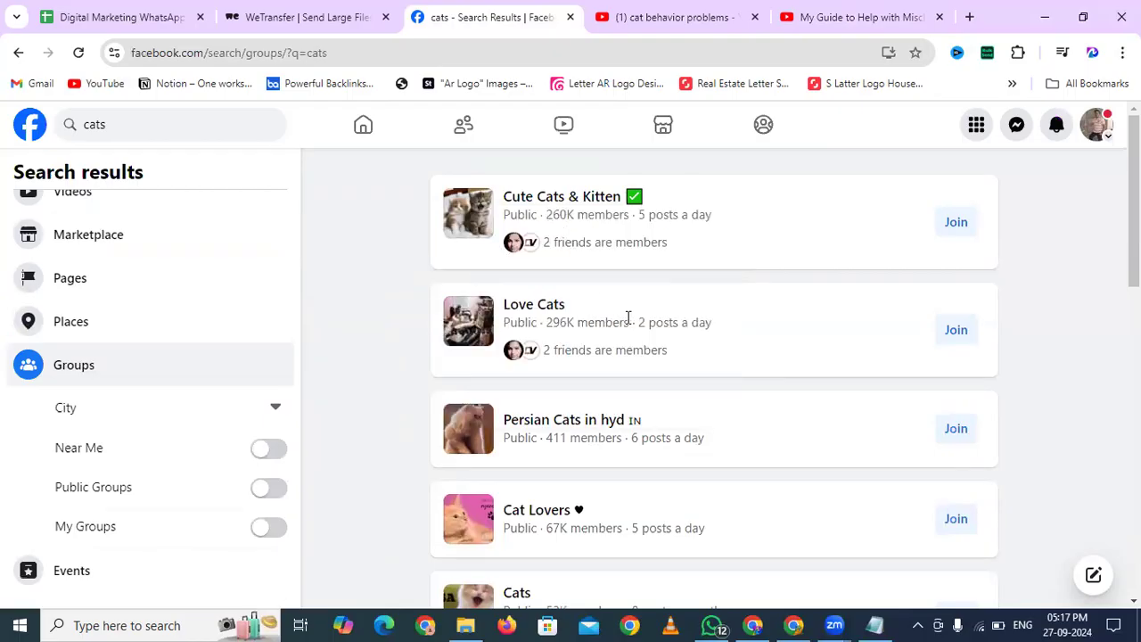
pyautogui.click(947, 234)
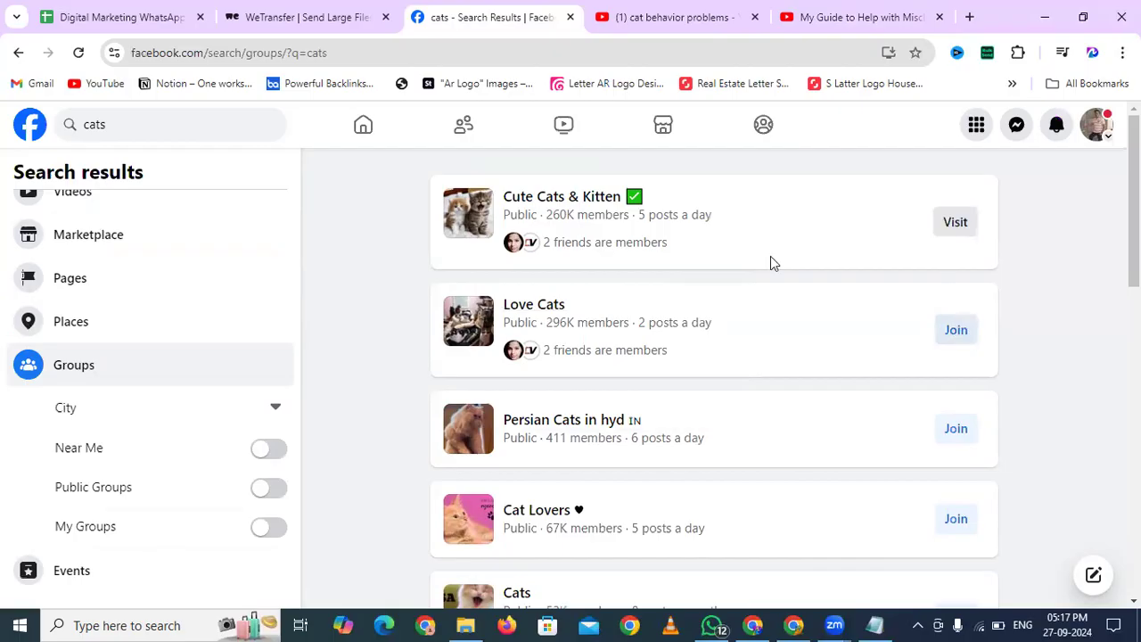
pyautogui.click(948, 227)
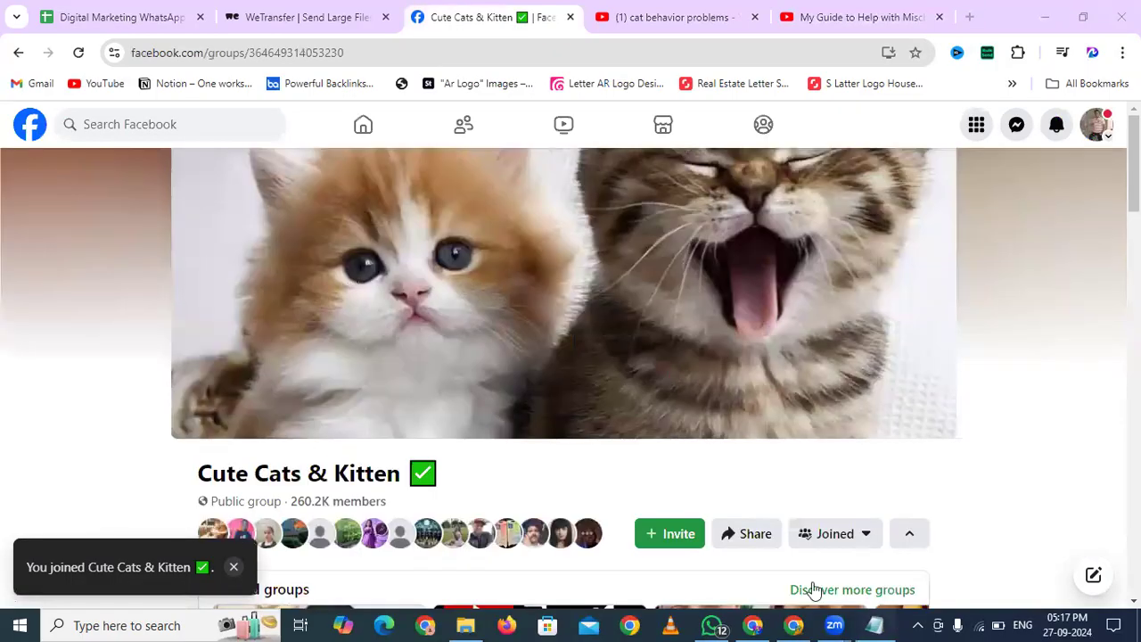
pyautogui.click(874, 625)
# Add an 'eBook Landing Page link -' line with the pasted page URL to the notes file and save
pyautogui.press('End')
pyautogui.press('Return')
pyautogui.press('Return')
pyautogui.write('Landing Page')
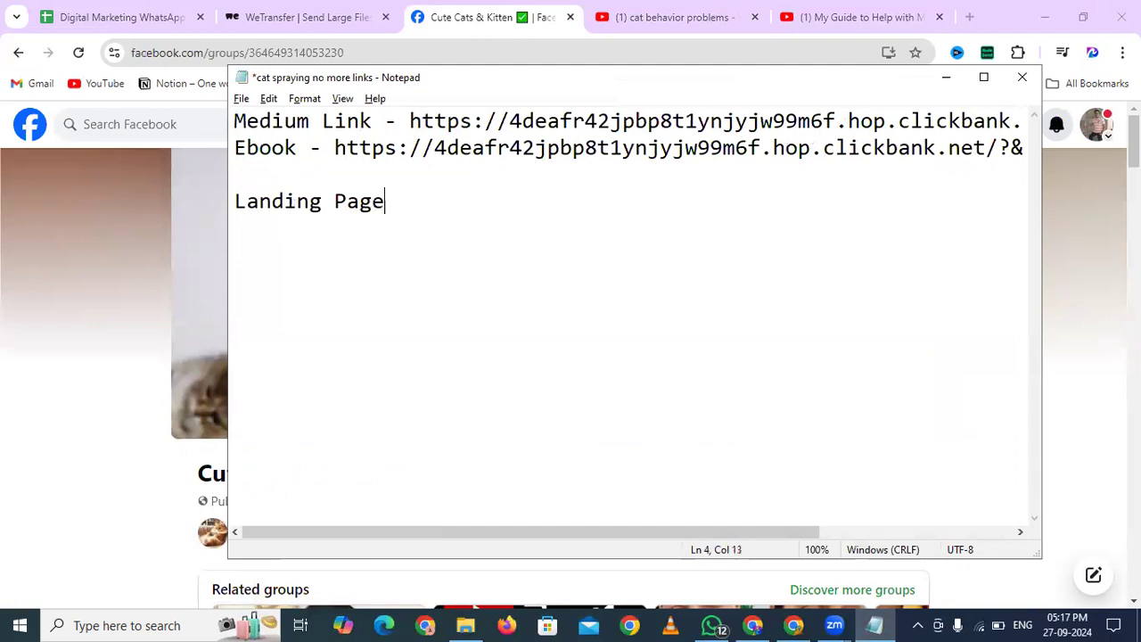
pyautogui.press('Home')
pyautogui.write('eBook')
pyautogui.press('End')
pyautogui.write('link -')
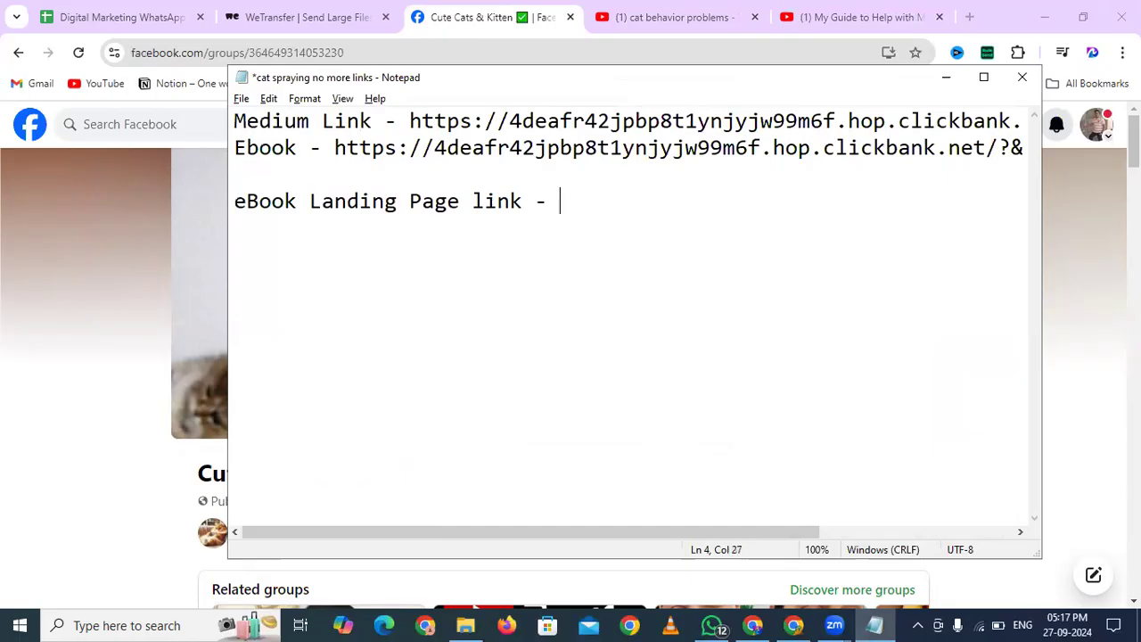
pyautogui.write('https://srikanth-13.ck.page/448c30bd91')
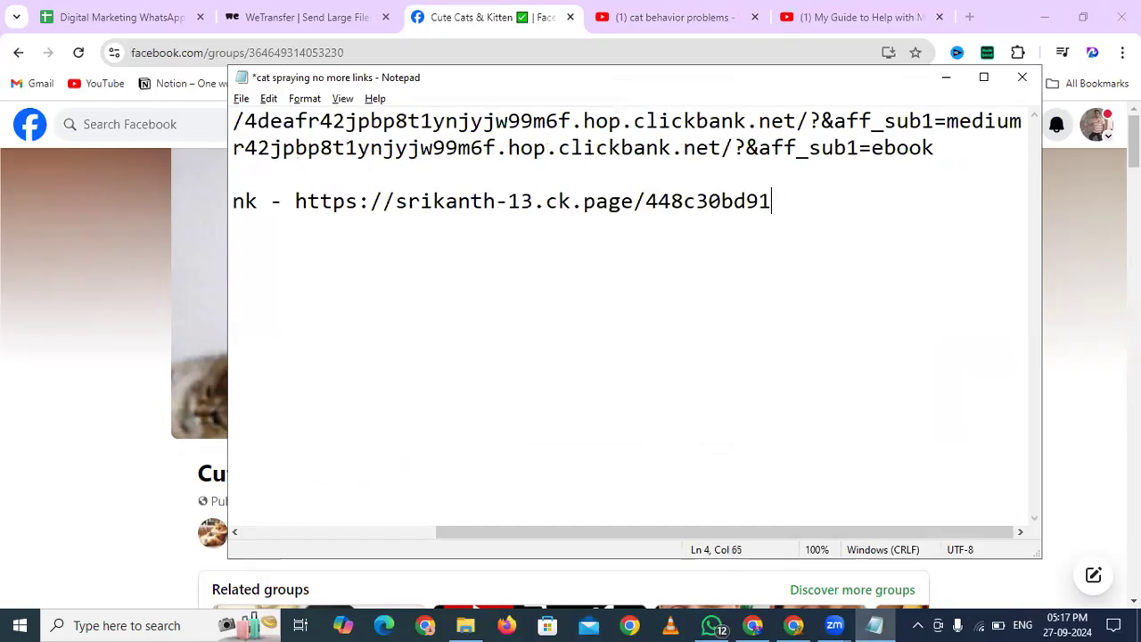
pyautogui.hotkey('ctrl', 's')
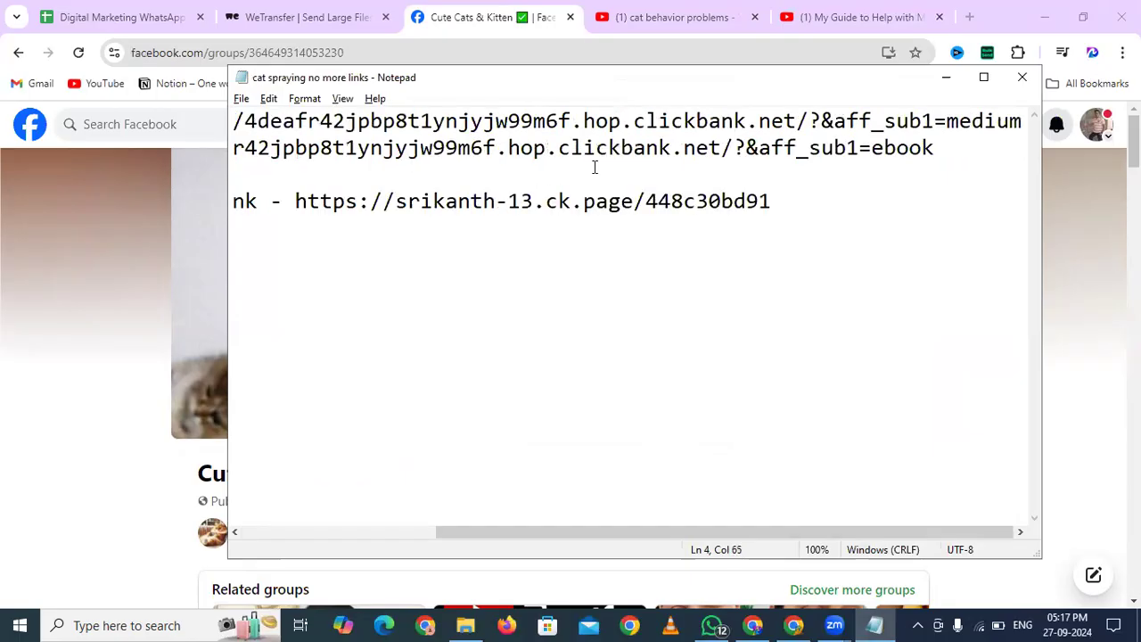
# Scroll to the Cute Cats & Kitten Discussion section and open the 'Write something...' post box
pyautogui.click(537, 8)
pyautogui.scroll(-3, 175, 179)
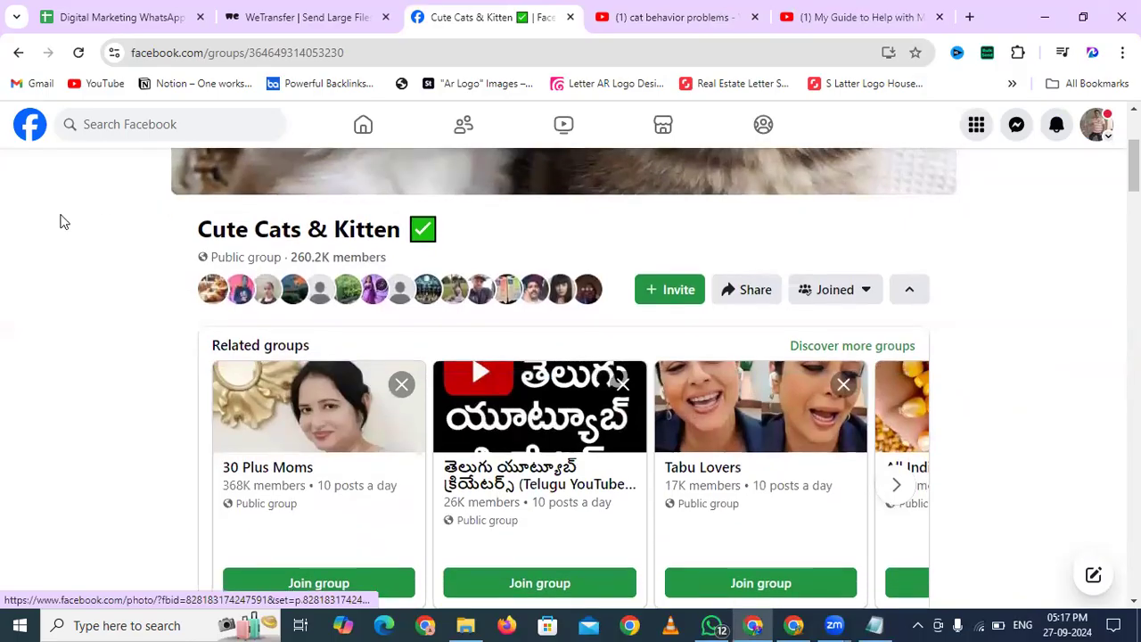
pyautogui.scroll(-5, 62, 219)
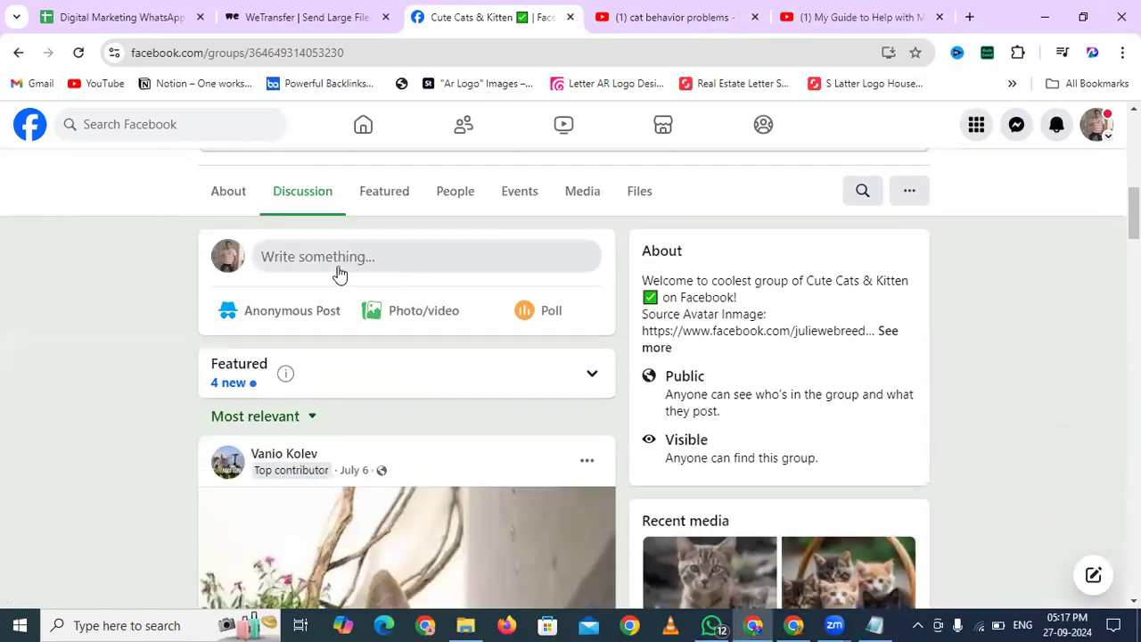
pyautogui.click(339, 274)
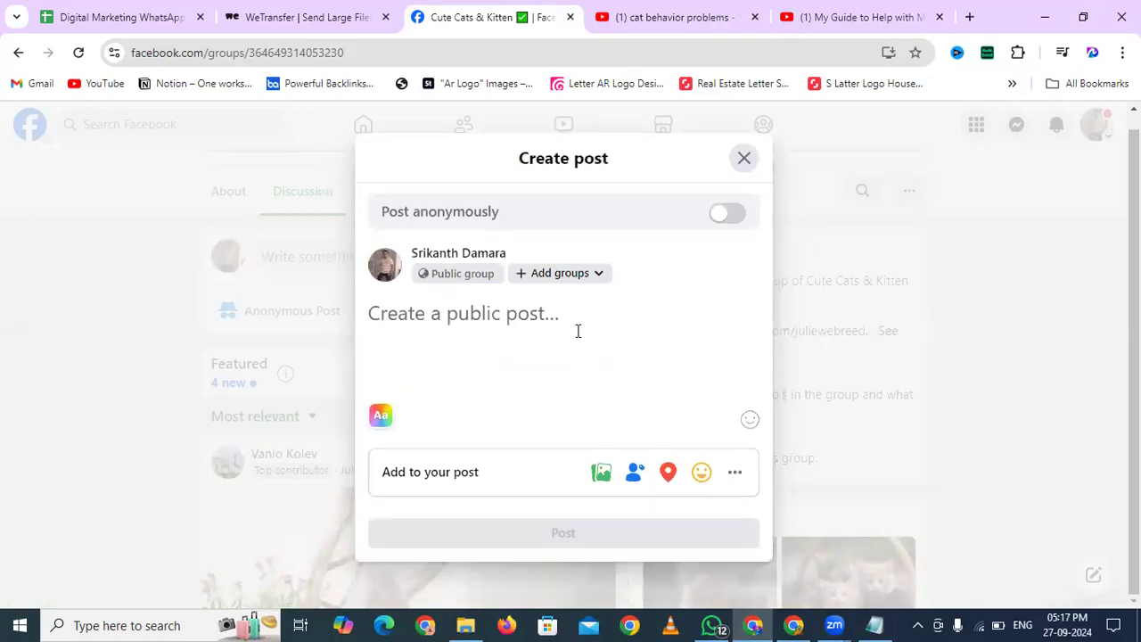
# Write 'Get FREE eBook To Resolve Cat Behavior Problems...' and 'Download Here -' with the landing page link
pyautogui.write('Get')
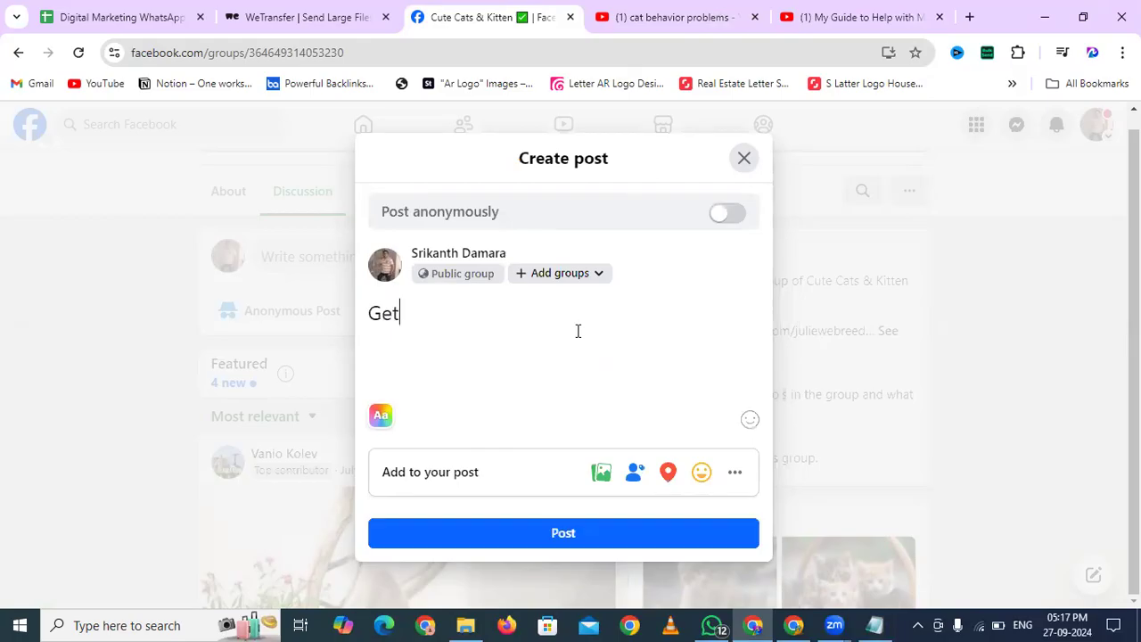
pyautogui.write(' FrREE eBook ')
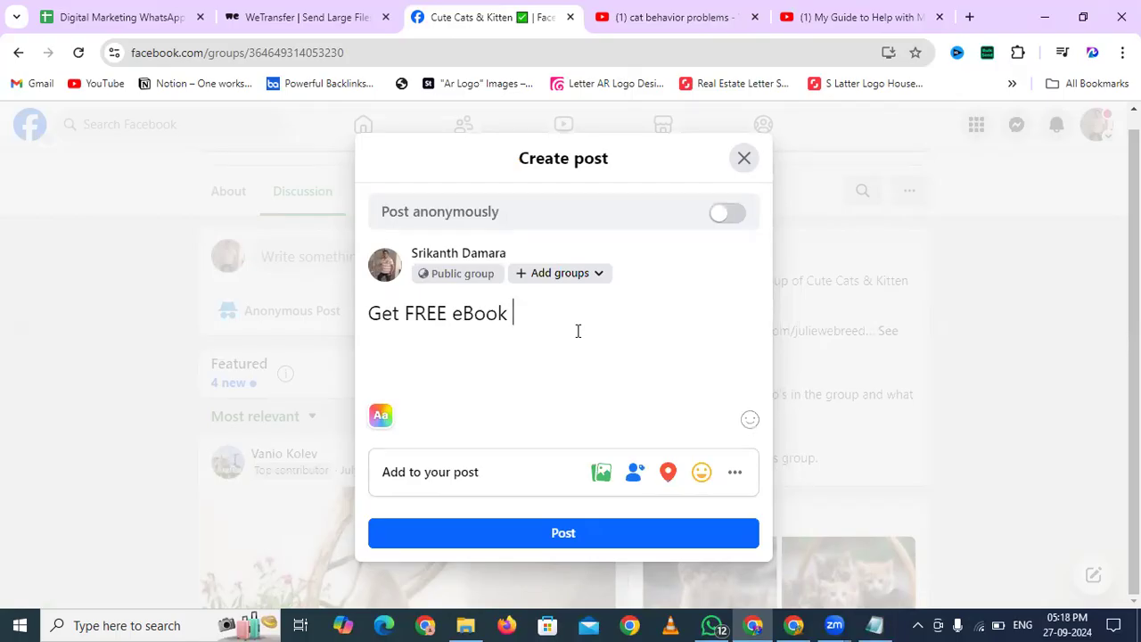
pyautogui.write('To Resolve Cat Behai')
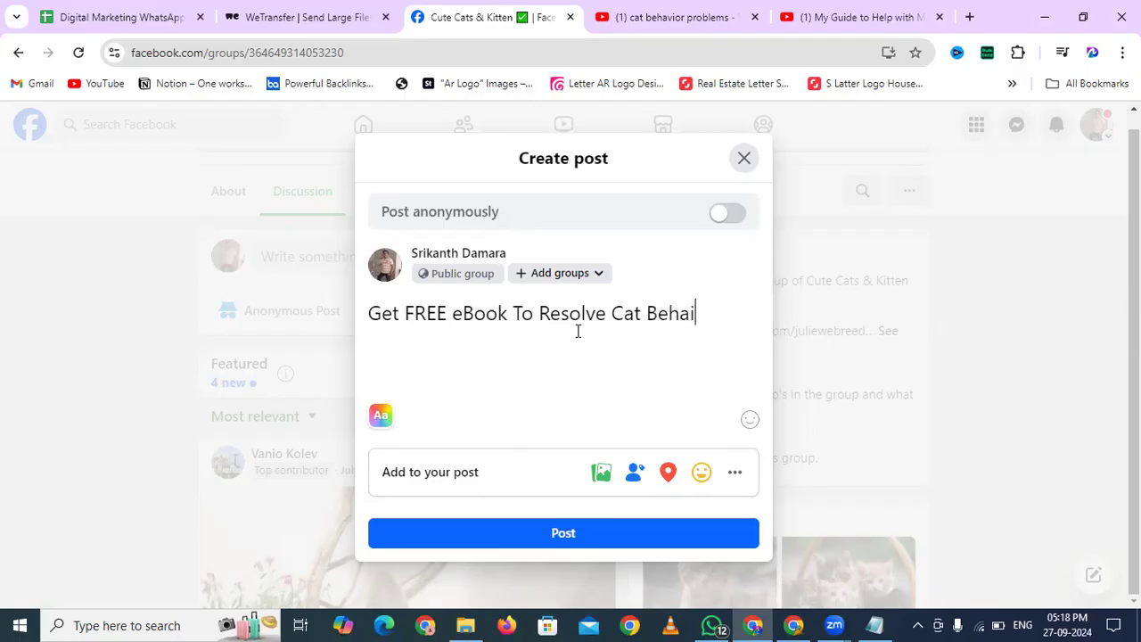
pyautogui.press('BackSpace')
pyautogui.write('vior Problem')
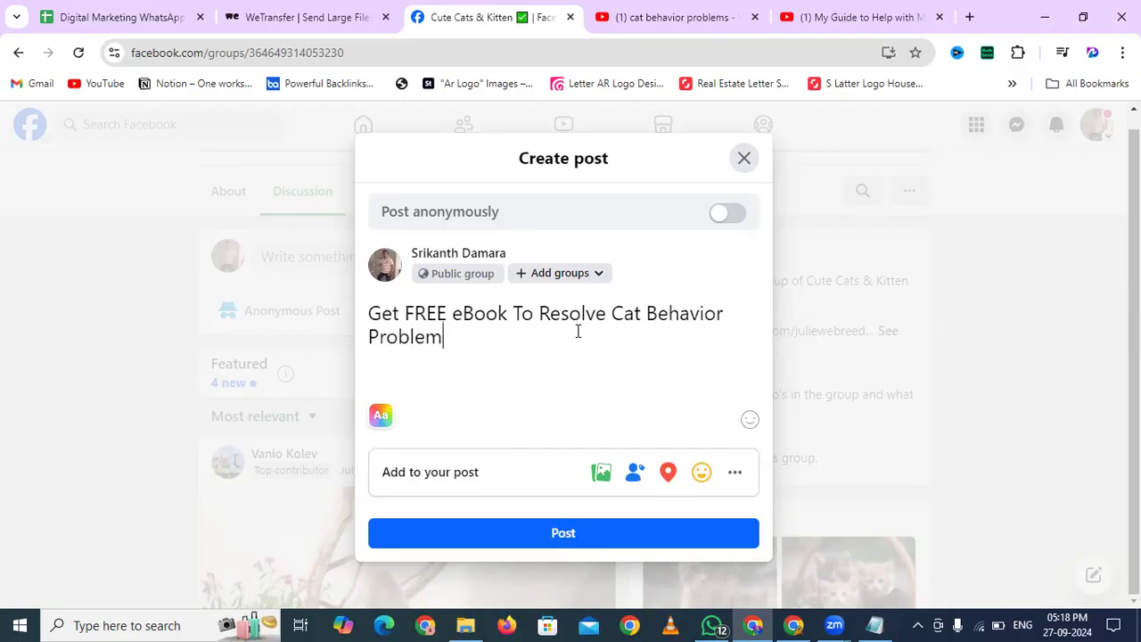
pyautogui.write('s...')
pyautogui.press('Return')
pyautogui.write('Download')
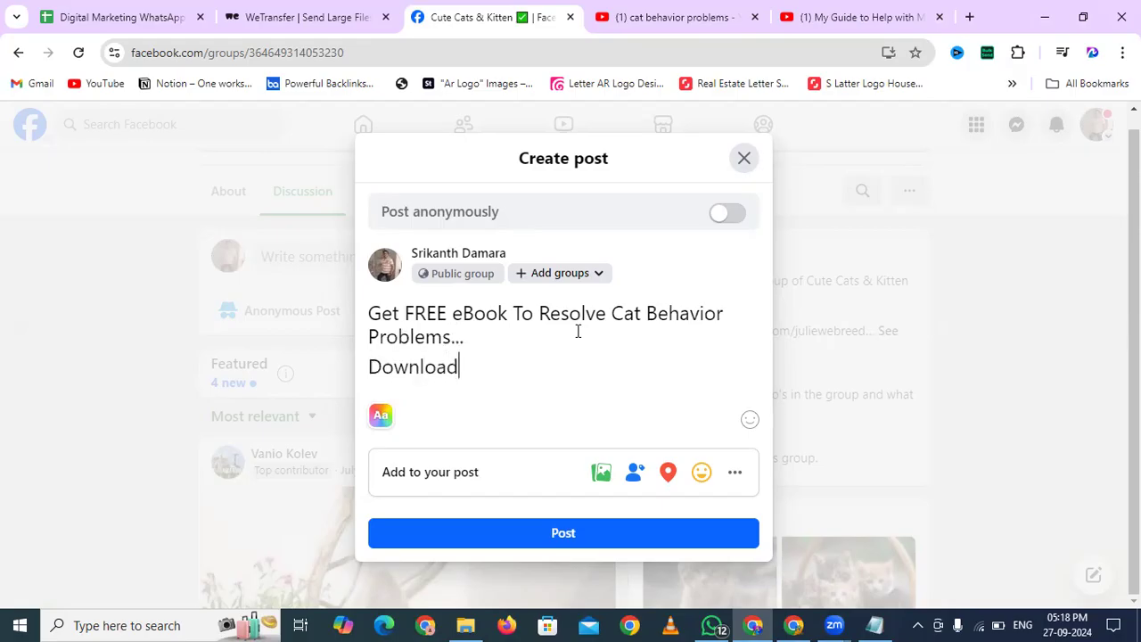
pyautogui.write(' Here -')
pyautogui.write('https://srikanth-13.ck.page/448c30bd91')
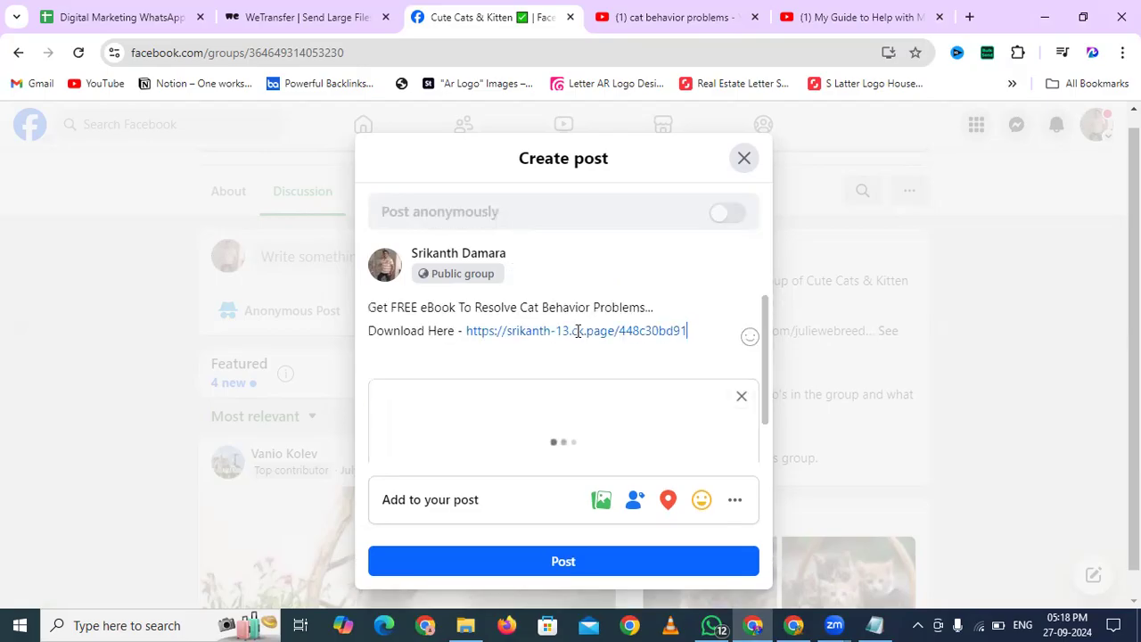
pyautogui.scroll(-3, 544, 357)
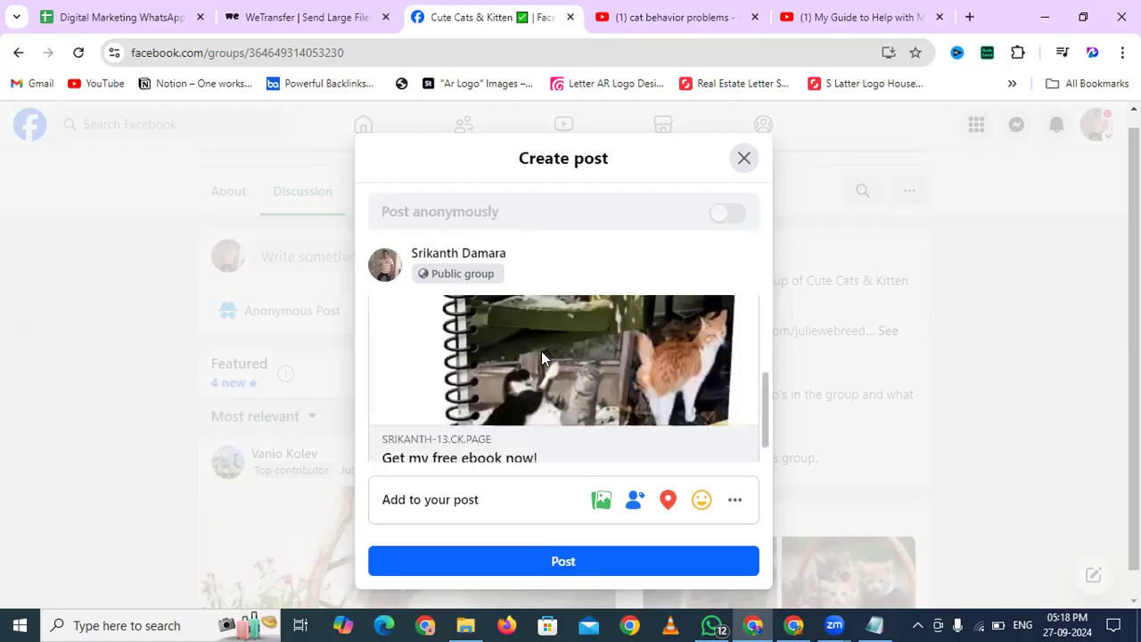
pyautogui.scroll(-1, 542, 358)
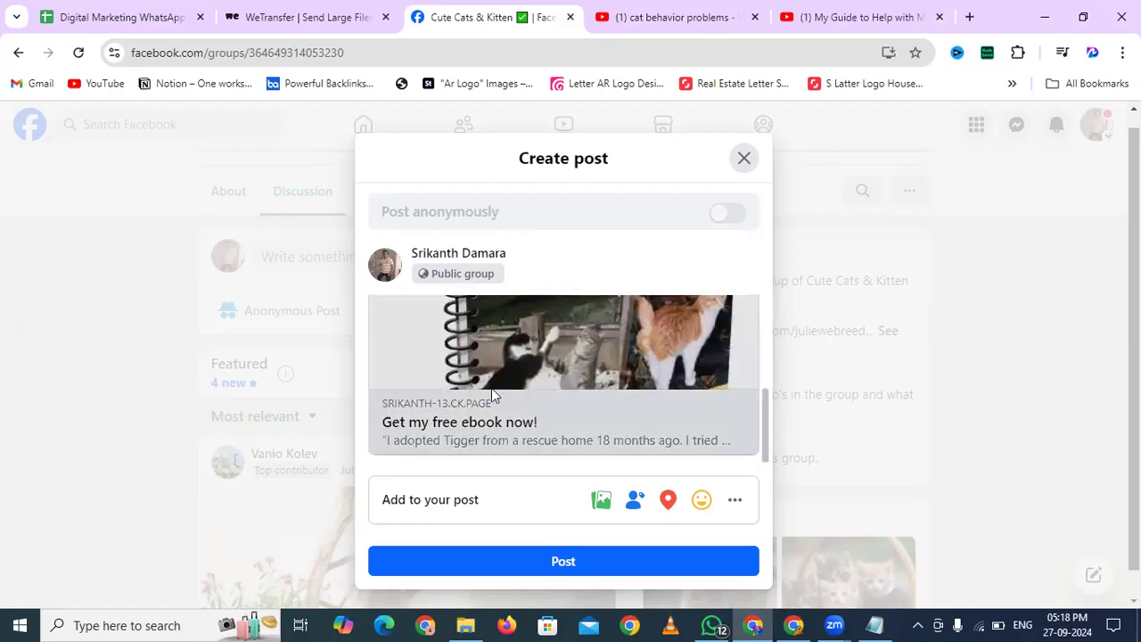
# Post the eBook draft to Cute Cats & Kitten and check the feed for the pending post
pyautogui.click(753, 562)
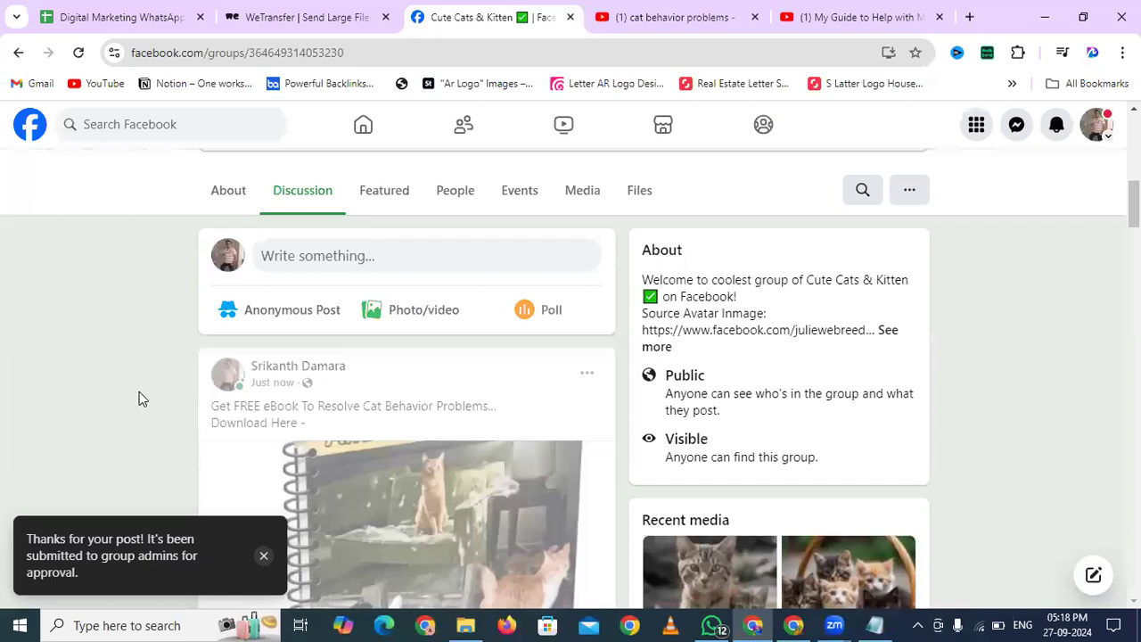
pyautogui.scroll(-3, 139, 398)
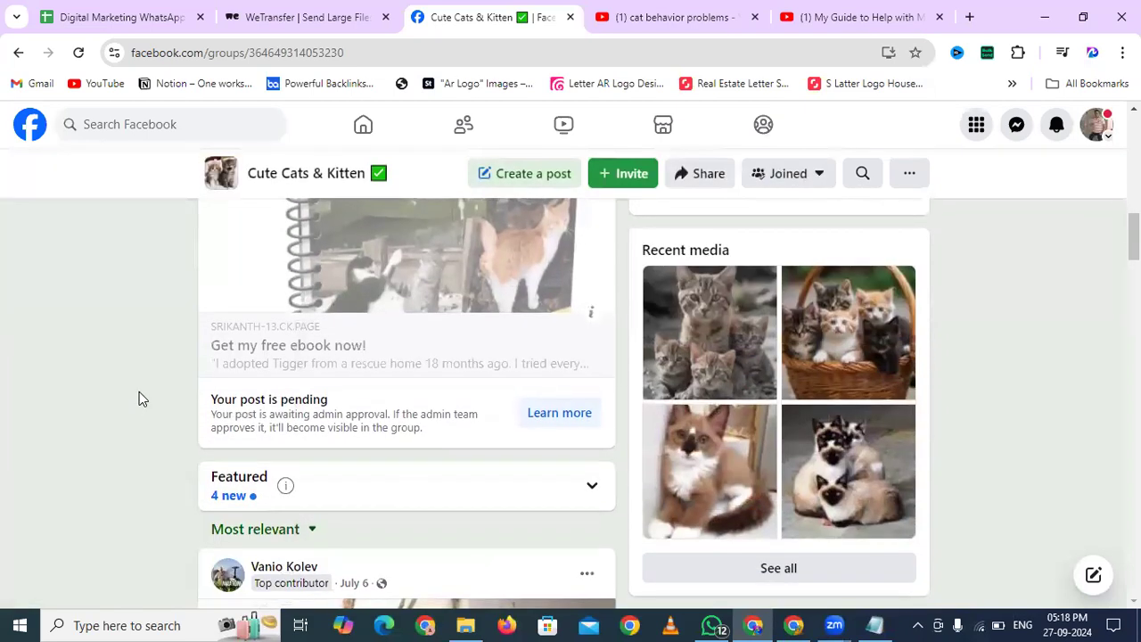
pyautogui.moveTo(331, 398); pyautogui.dragTo(196, 400)
pyautogui.click(195, 399)
pyautogui.scroll(-5, 195, 398)
pyautogui.scroll(-8, 195, 398)
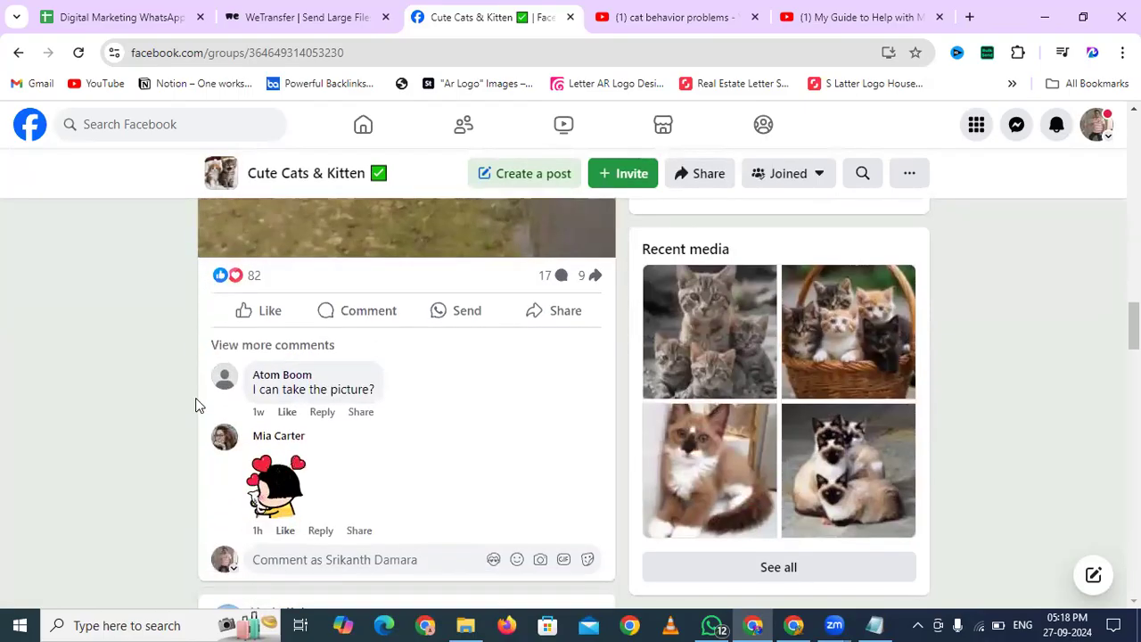
pyautogui.scroll(10, 195, 397)
pyautogui.scroll(2, 195, 398)
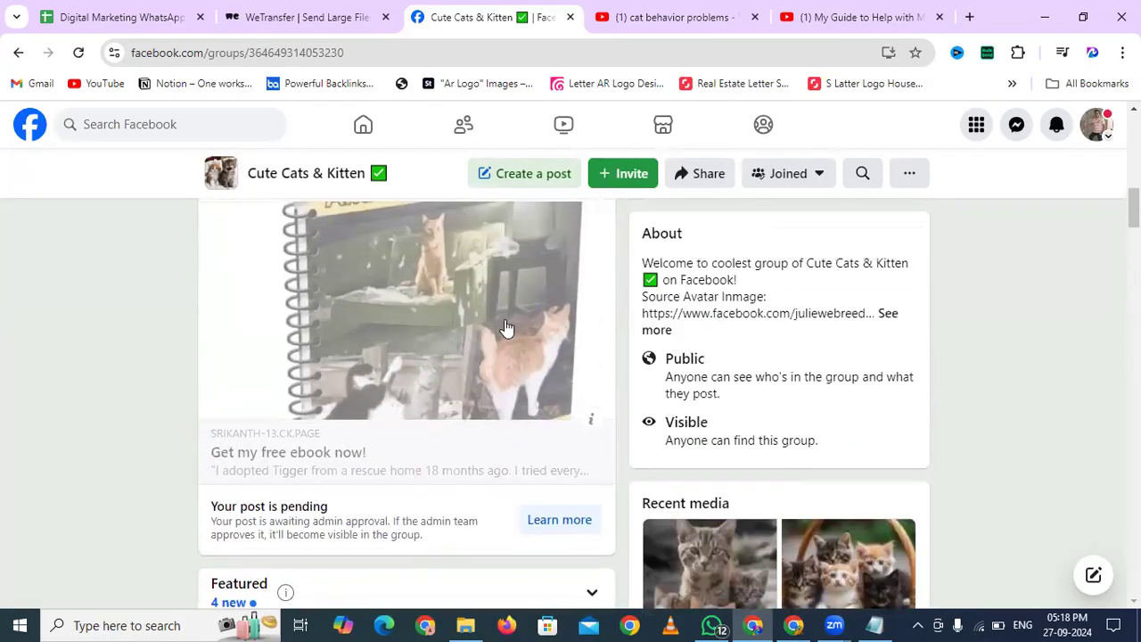
pyautogui.scroll(1, 491, 316)
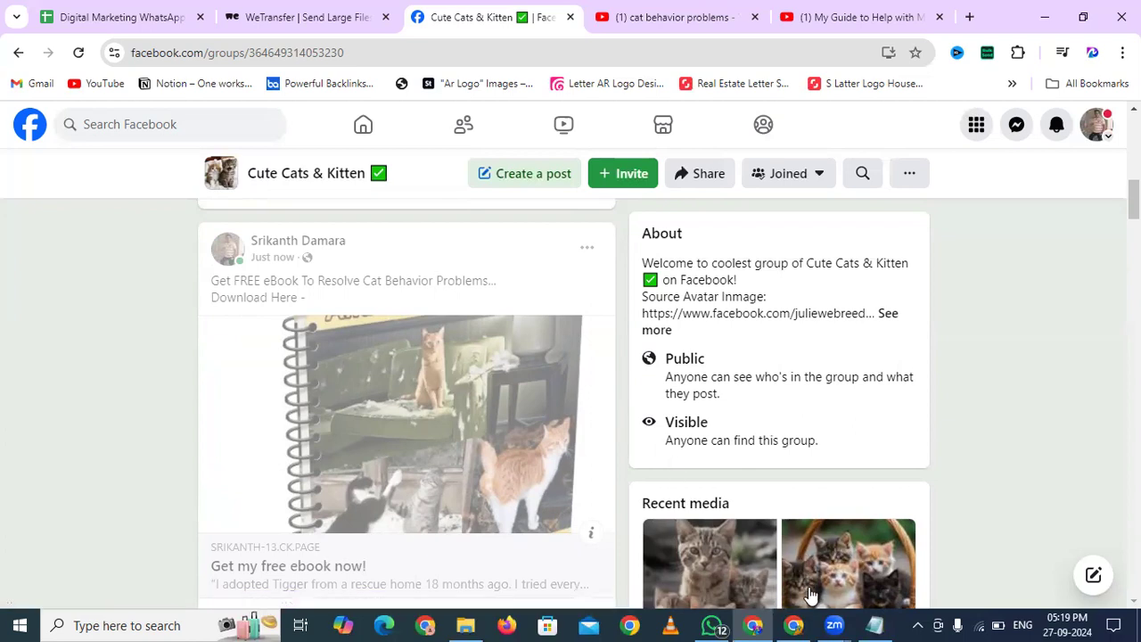
pyautogui.click(793, 625)
# Go to Send > Broadcasts in ConvertKit and choose New broadcast
pyautogui.click(232, 9)
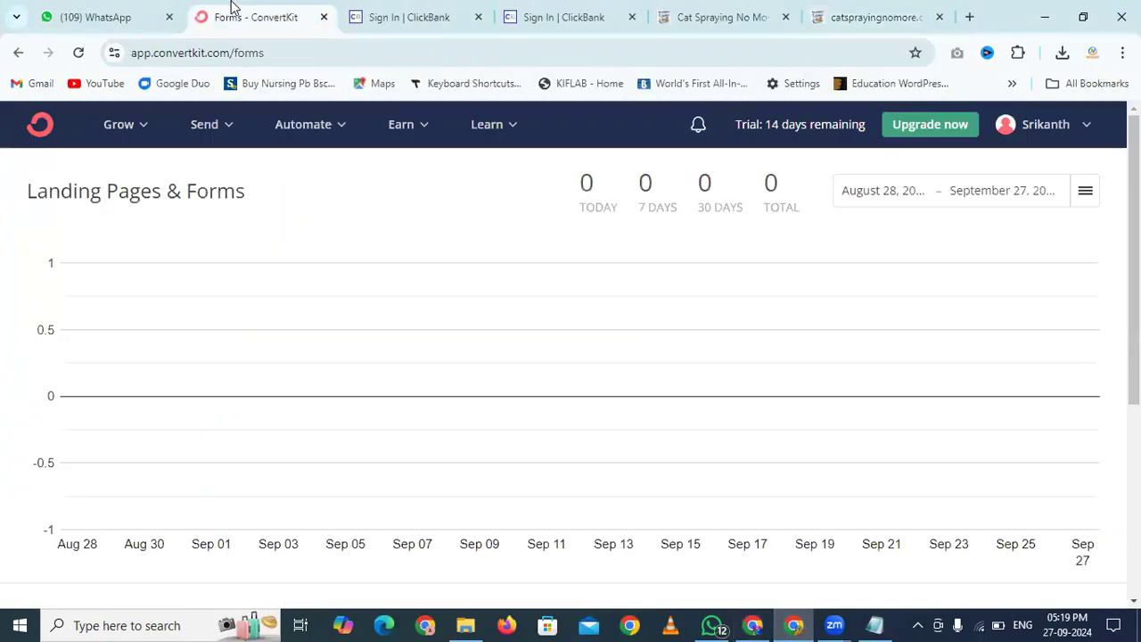
pyautogui.click(118, 130)
pyautogui.click(171, 181)
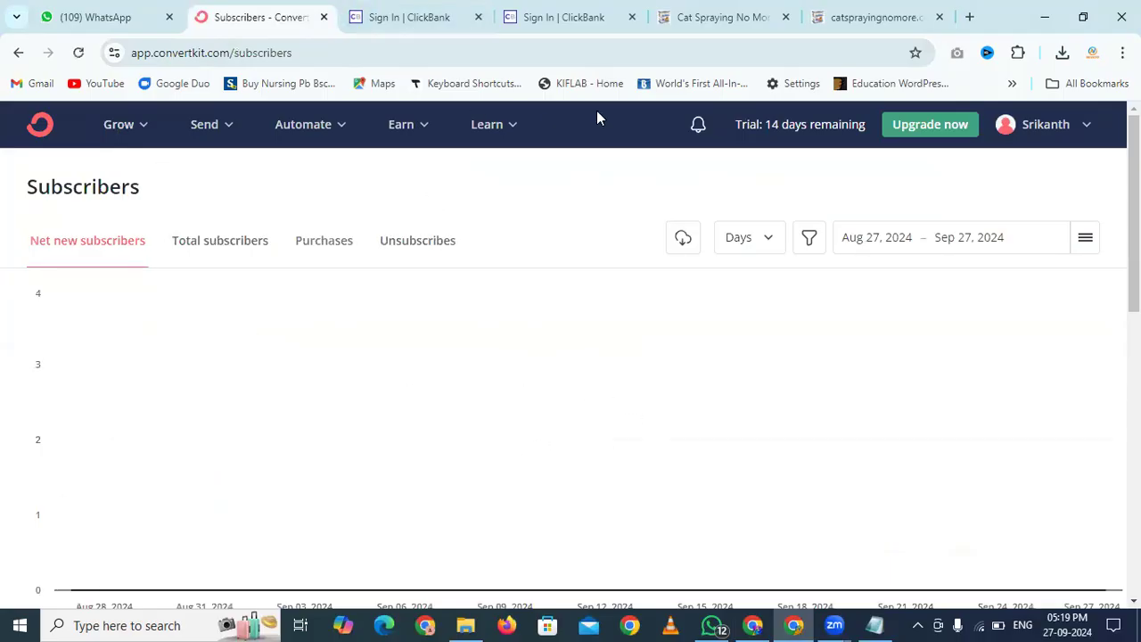
pyautogui.click(213, 124)
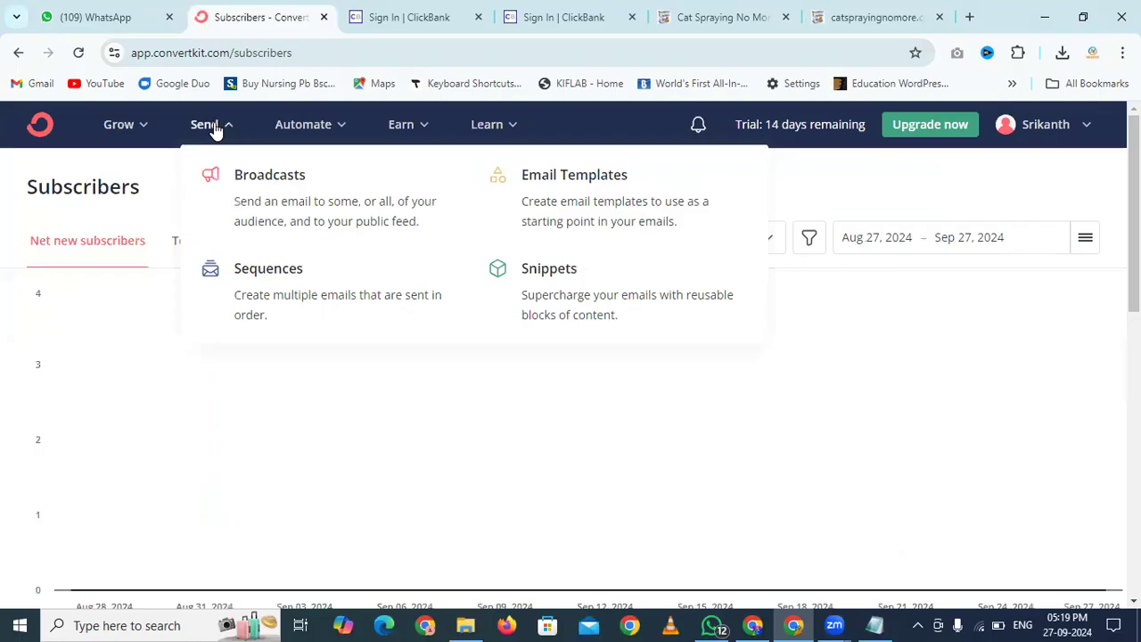
pyautogui.click(273, 180)
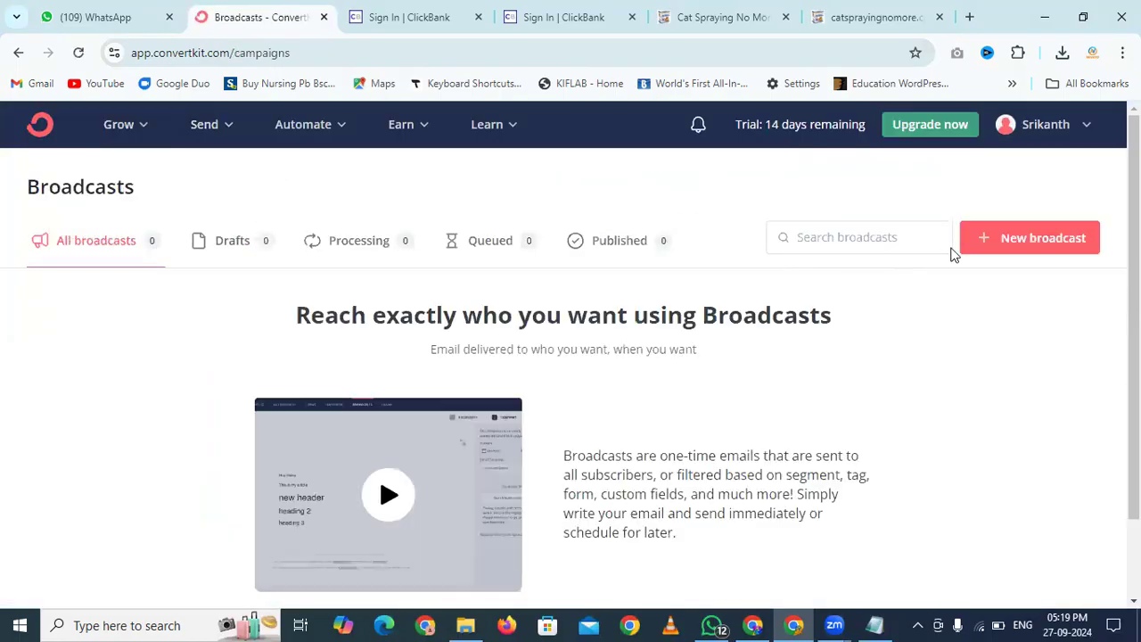
pyautogui.click(1001, 248)
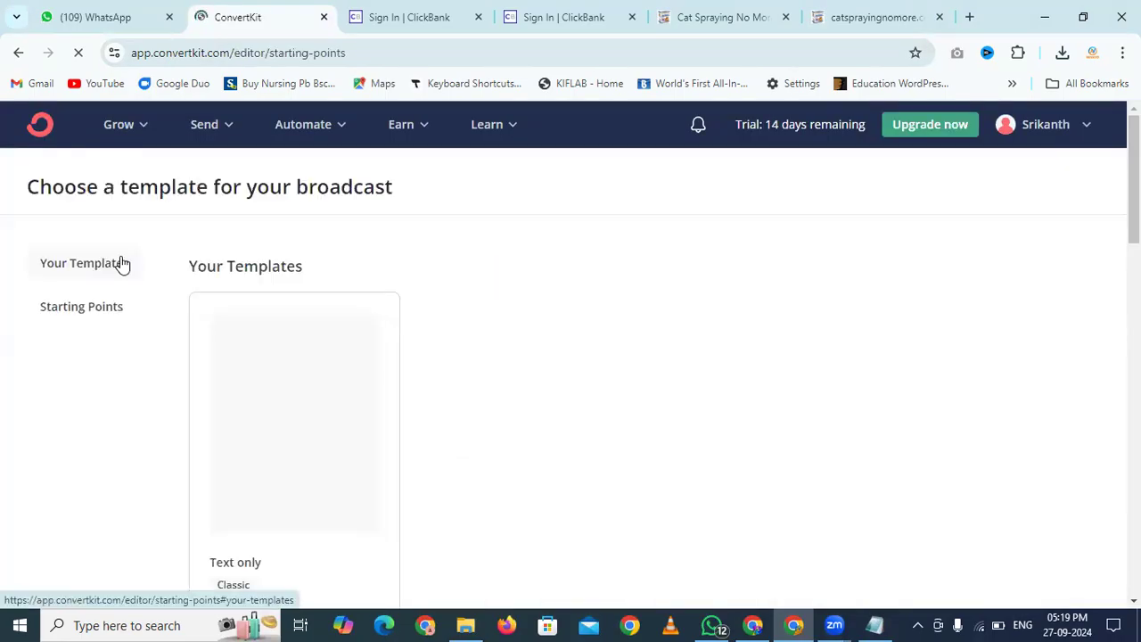
# Choose the Text only template for the new broadcast and bring up the email-broadcast-1.txt tab
pyautogui.scroll(-4, 431, 273)
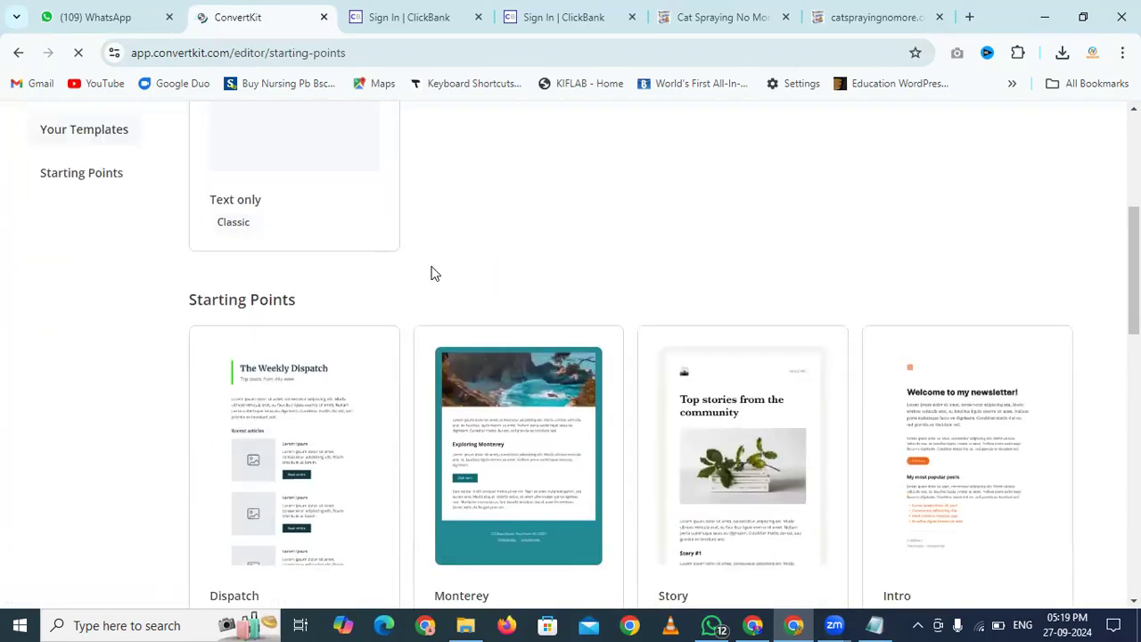
pyautogui.scroll(-2, 78, 343)
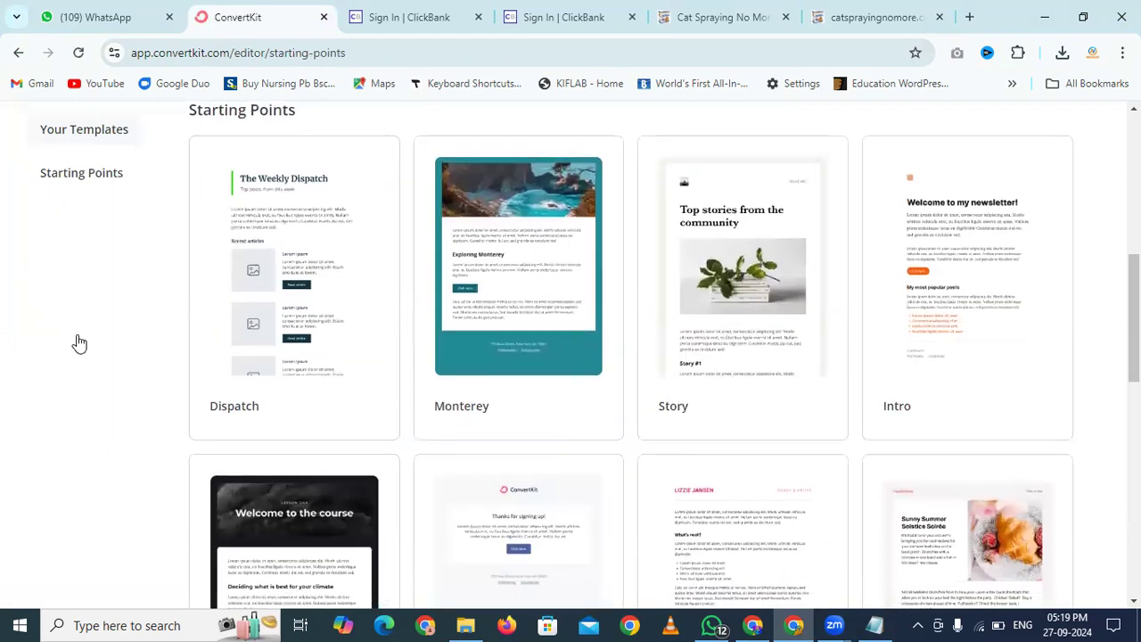
pyautogui.scroll(4, 63, 294)
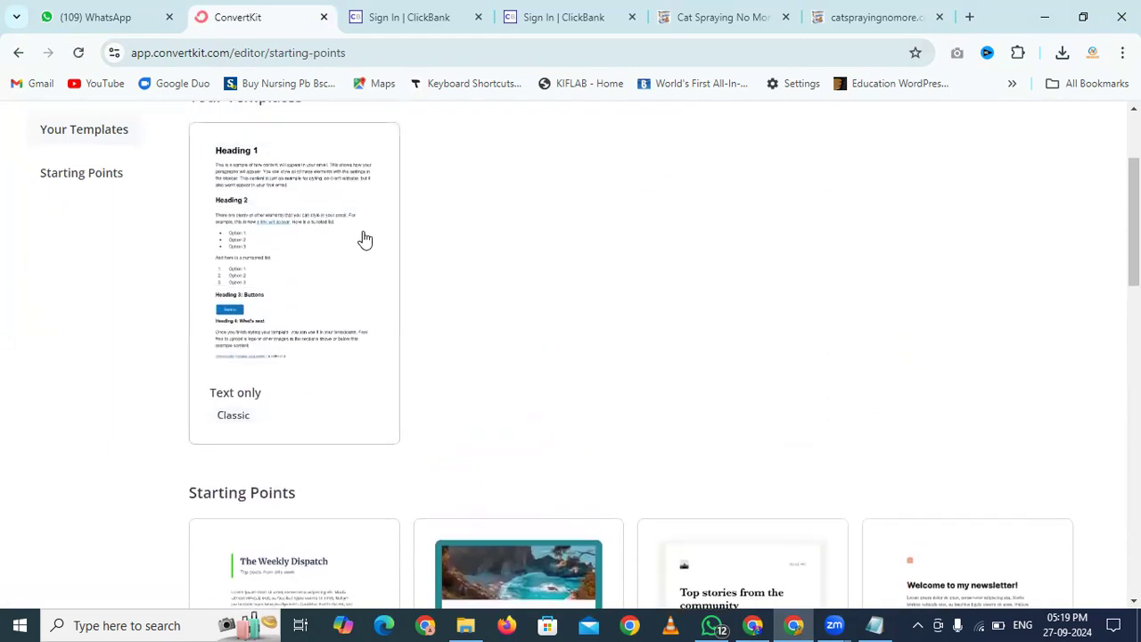
pyautogui.click(311, 247)
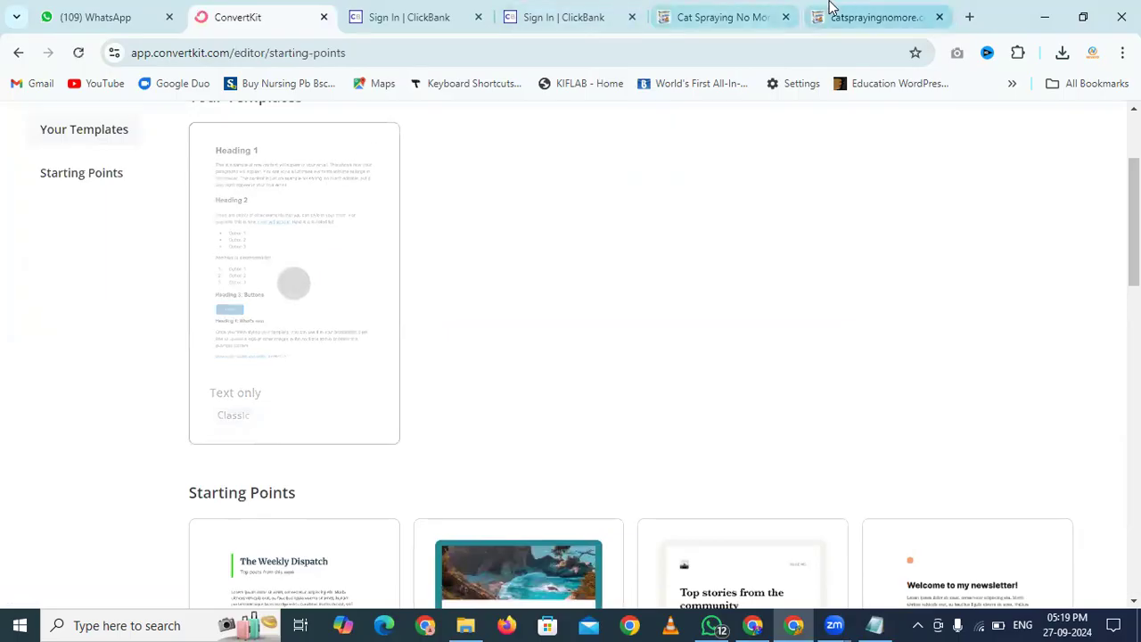
pyautogui.click(829, 11)
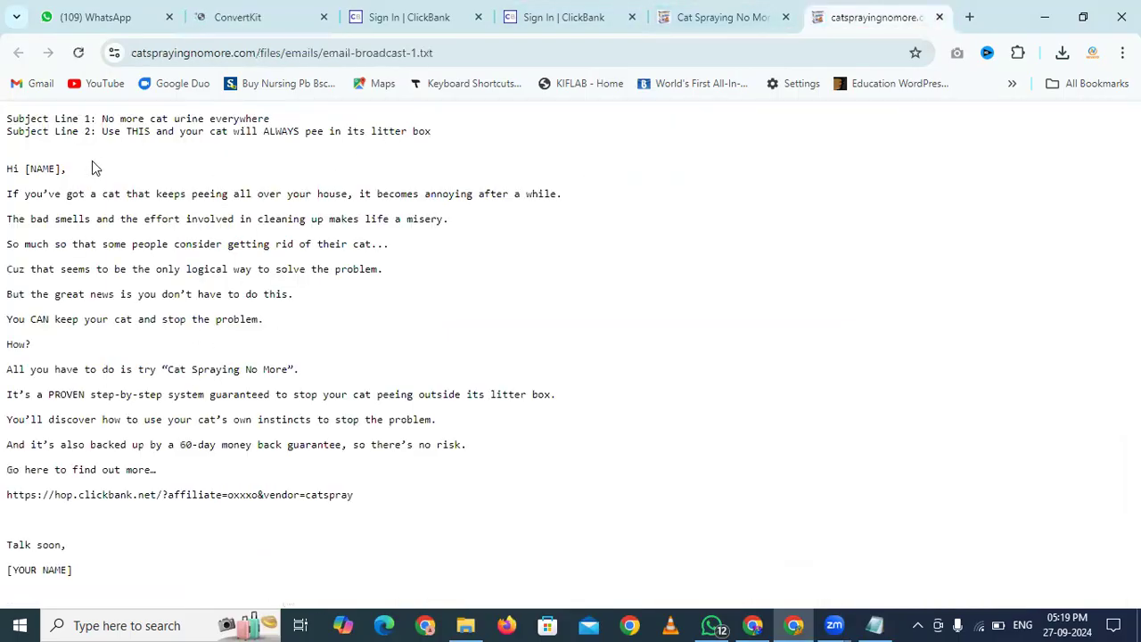
# Replace the 'New Broadcast' subject with 'Use THIS and your cat will ALWAYS pee in its litter box'
pyautogui.moveTo(104, 131); pyautogui.dragTo(433, 131)
pyautogui.hotkey('ctrl', 'c')
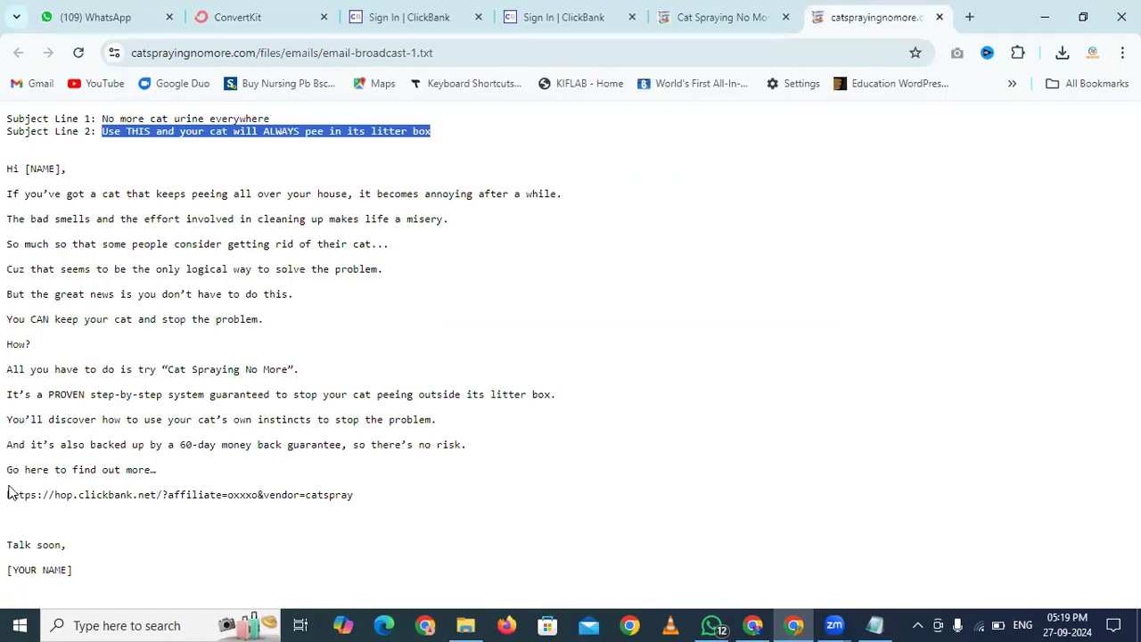
pyautogui.click(238, 19)
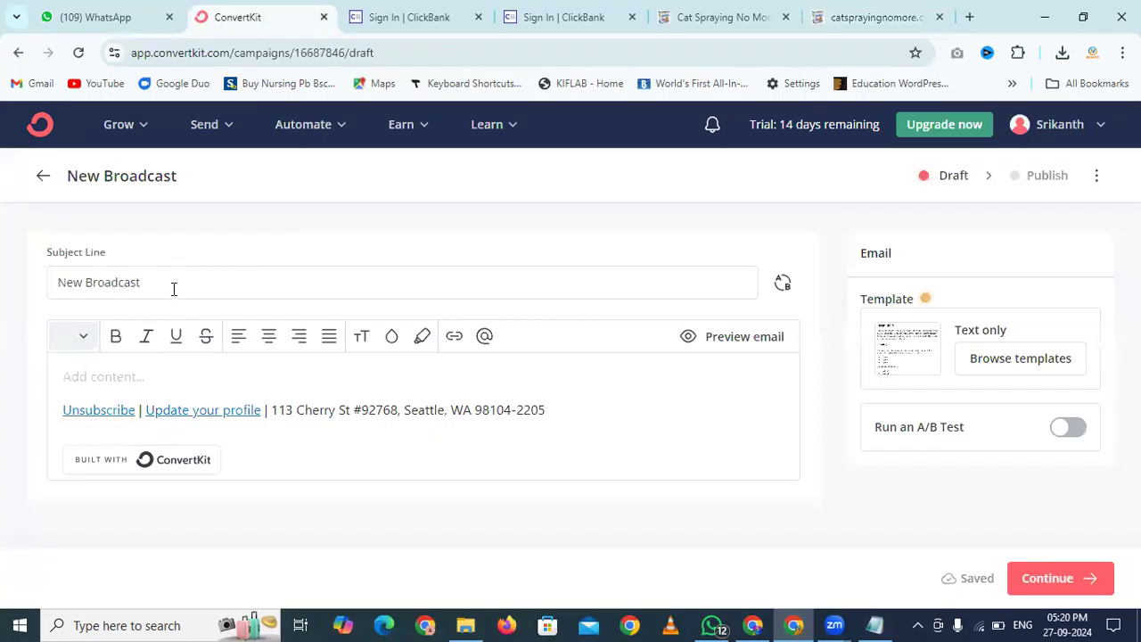
pyautogui.moveTo(176, 286); pyautogui.dragTo(41, 294)
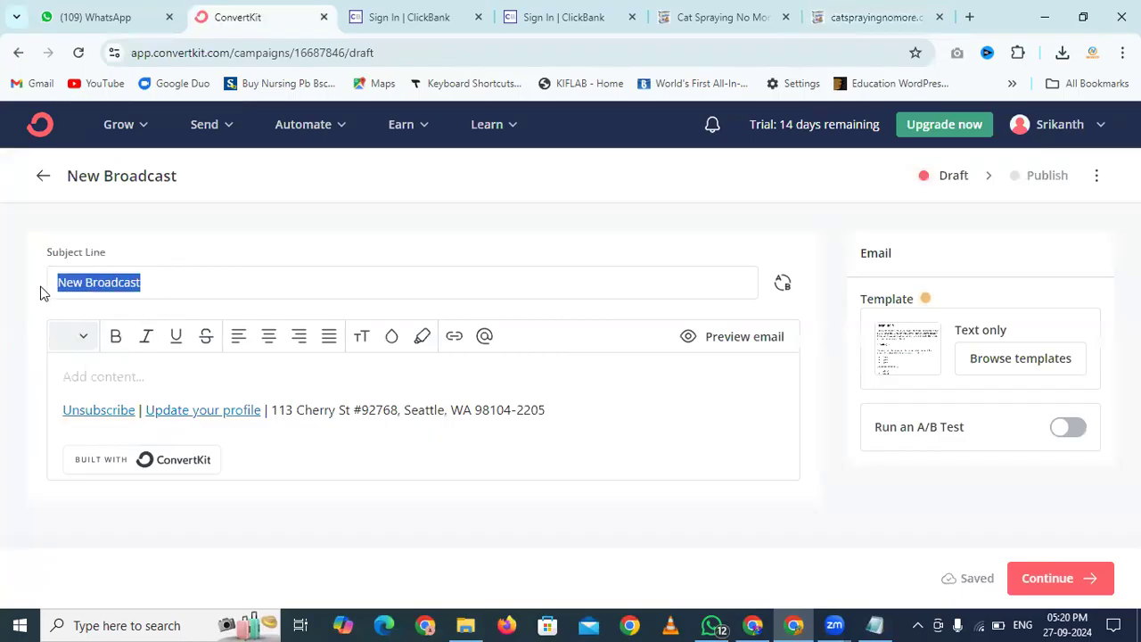
pyautogui.hotkey('ctrl', 'v')
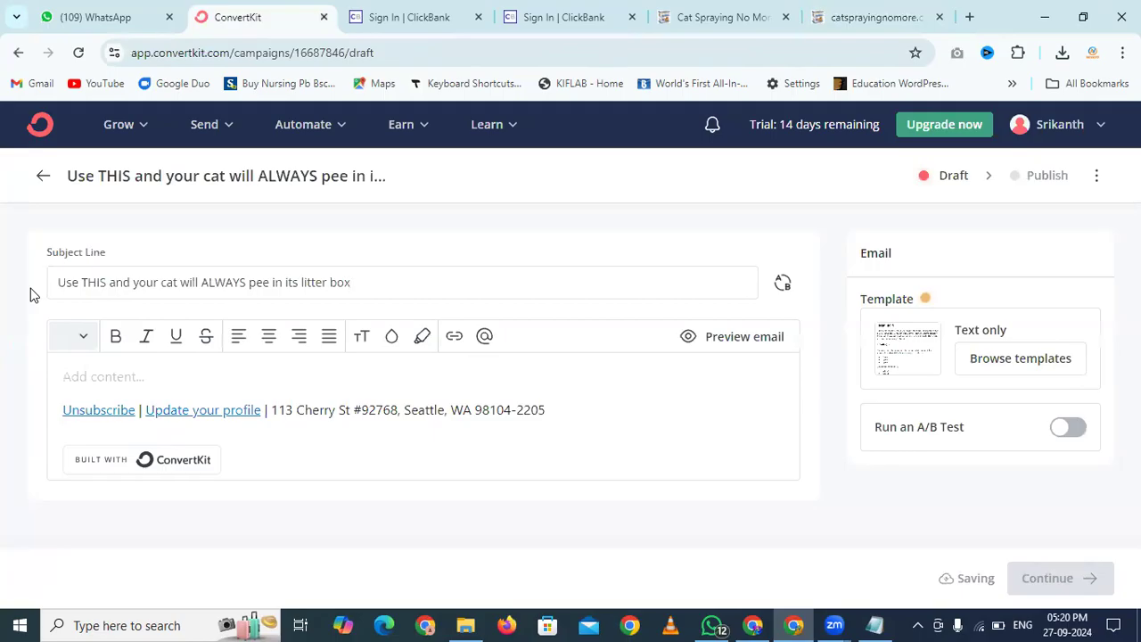
# Paste the affiliate email body, up to the find-out-more line, into the broadcast editor
pyautogui.click(861, 14)
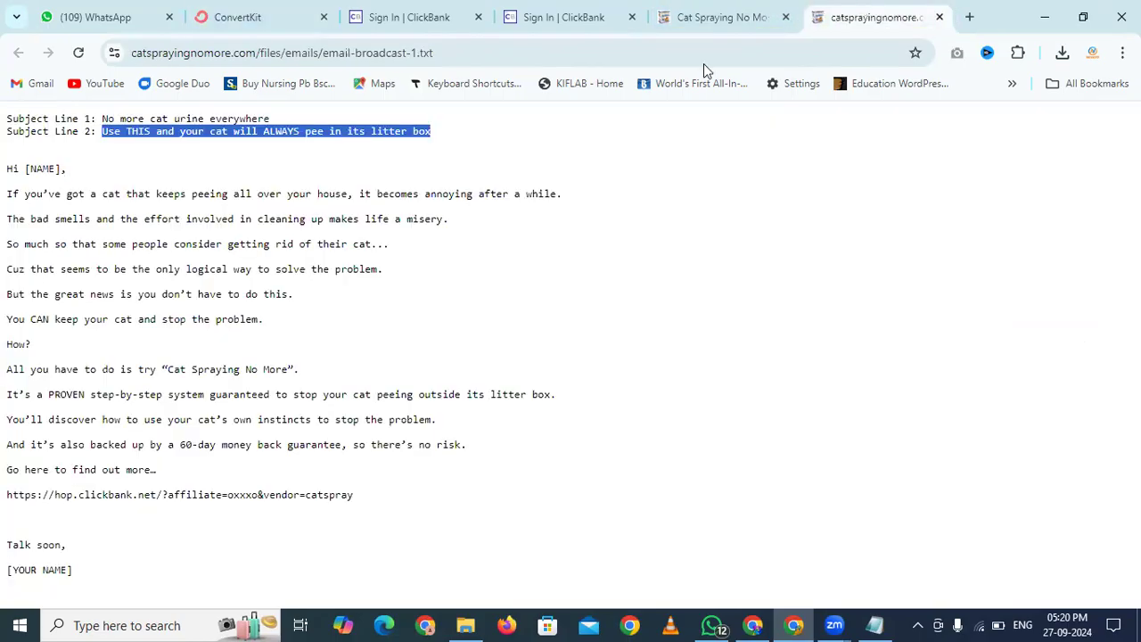
pyautogui.moveTo(7, 163); pyautogui.dragTo(361, 487)
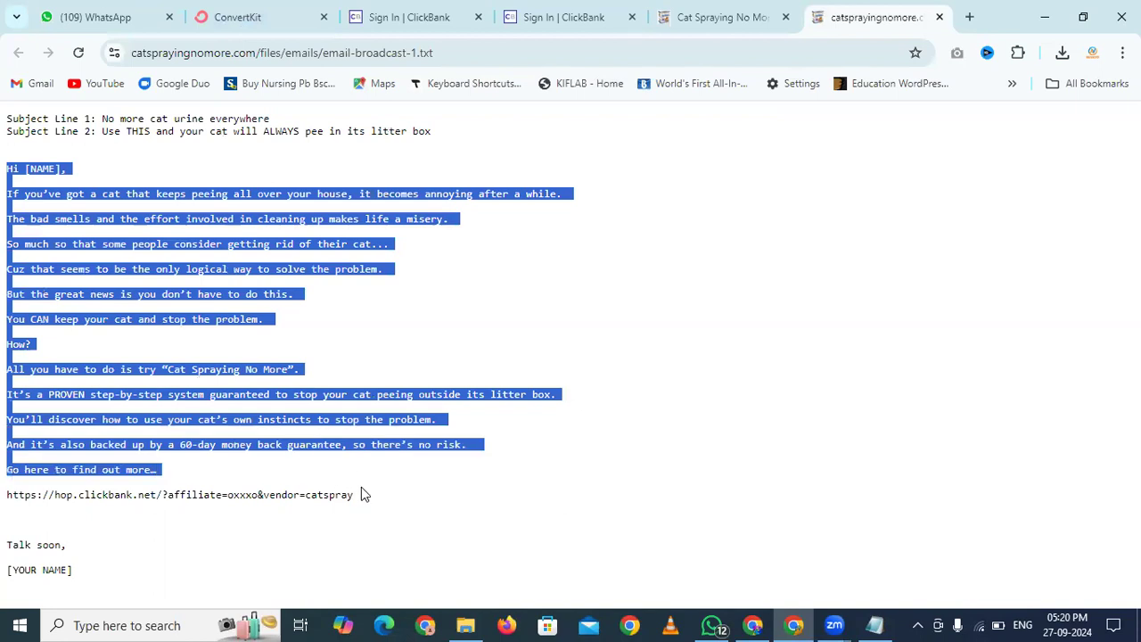
pyautogui.hotkey('alt', 'Tab')
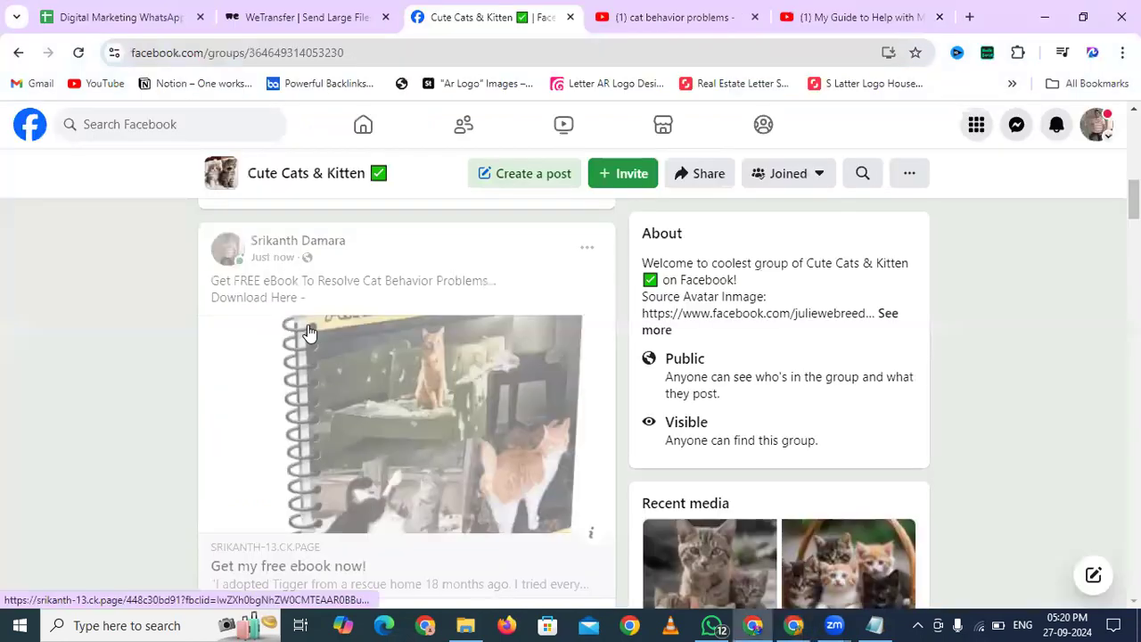
pyautogui.hotkey('alt', 'Tab')
pyautogui.click(259, 17)
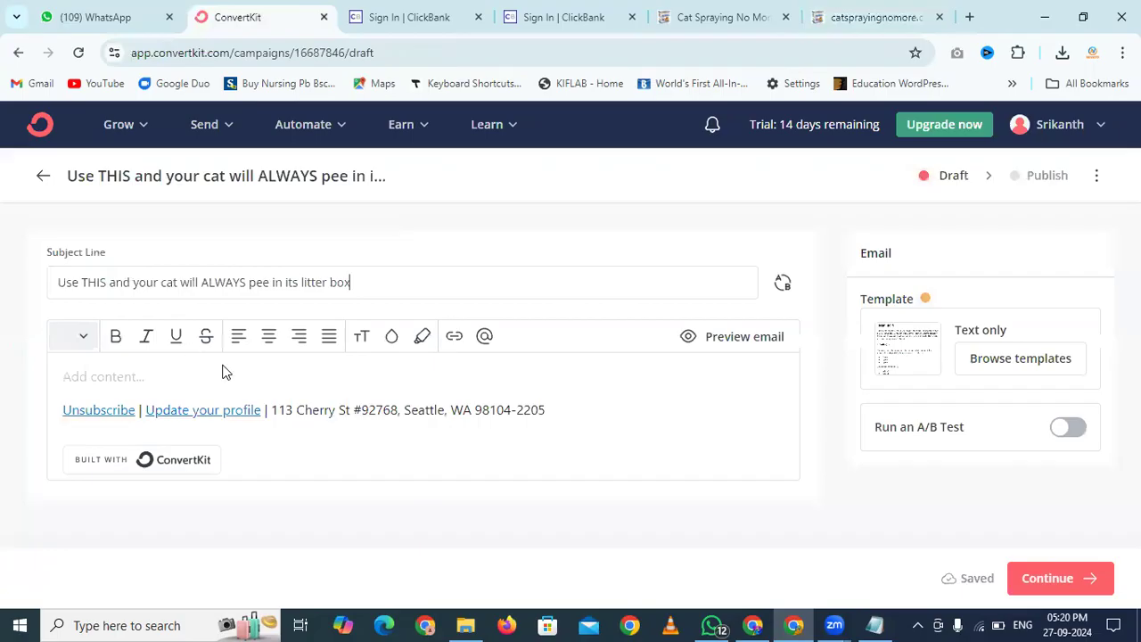
pyautogui.click(120, 375)
pyautogui.write('Hi [NAME], If you’ve got a cat that keeps peeing all over your house, it becomes annoying after a while. The bad smells and the effort involved in cleaning up makes life a misery. So much so that some people consider getting rid of their cat... Cuz that seems to be the only logical way to solve the problem. But the great news is you don’t have to do this. You CAN keep your cat and stop the problem. How? All you have to do is try "Cat Spraying No More". It’s a PROVEN step-by-step system guaranteed to stop your cat peeing outside its litter box. You’ll discover how to use your cat’s own instincts to stop the problem. And it’s also backed up by a 60-day money back guarantee, so there’s no risk. Go here to find out more...')
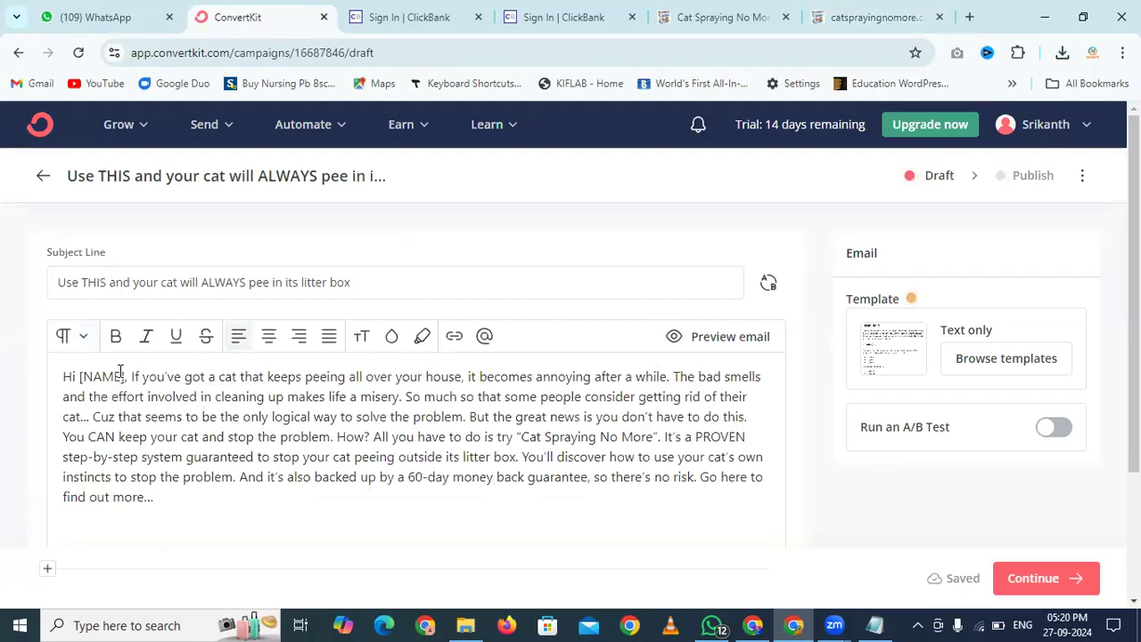
pyautogui.scroll(-1, 178, 372)
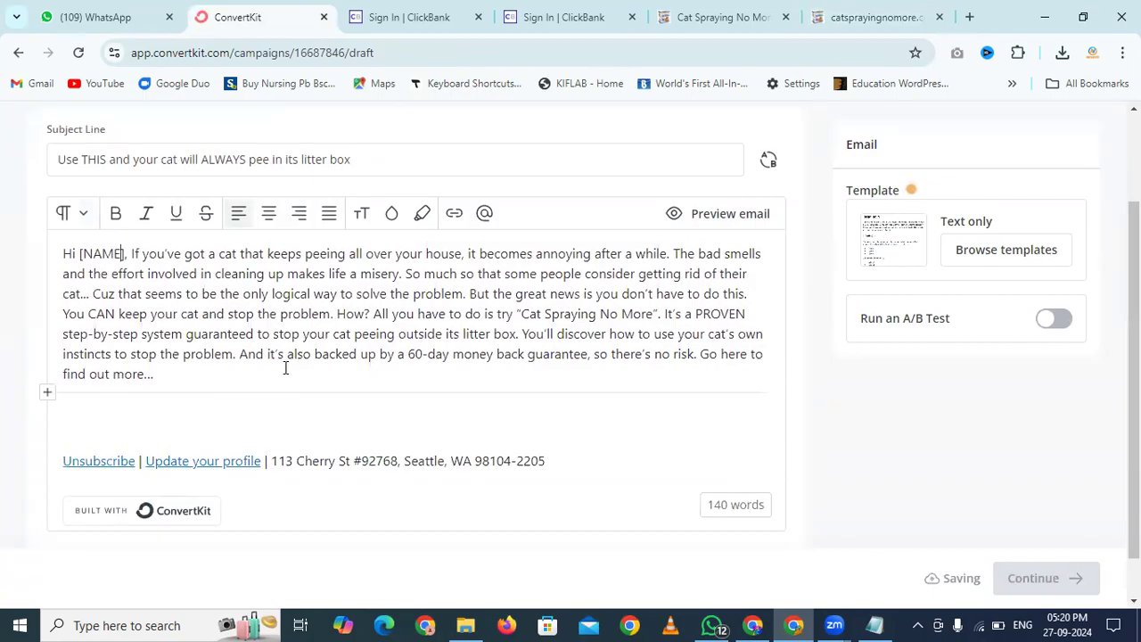
pyautogui.scroll(-1, 286, 368)
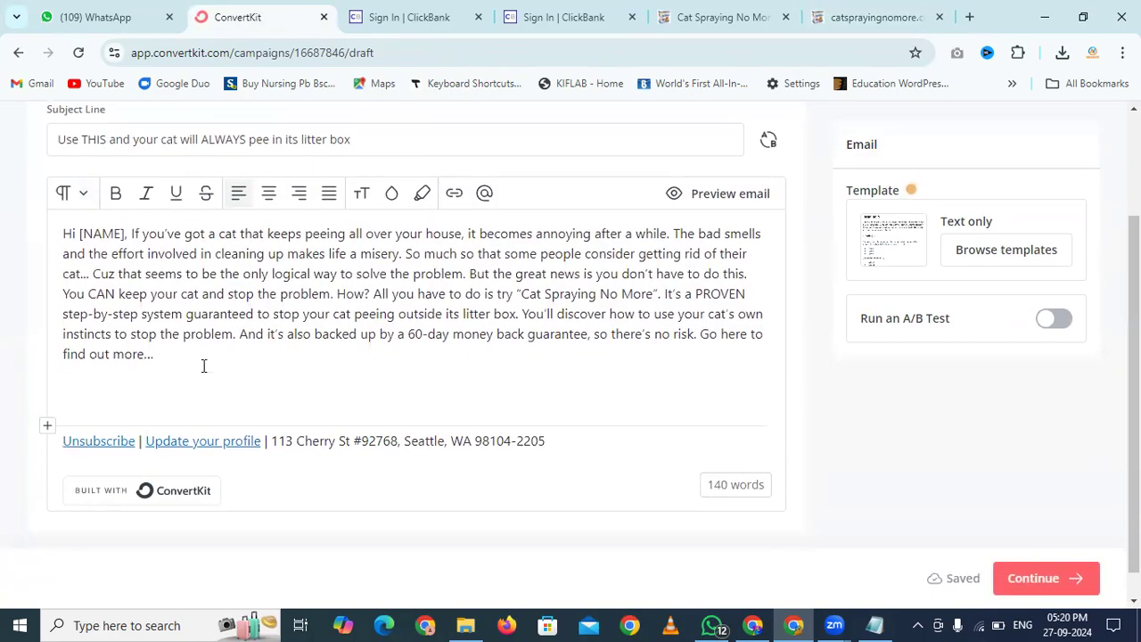
# Copy the hop.clickbank.net link ending aff_sub1=ebook from the Notepad links file
pyautogui.click(875, 625)
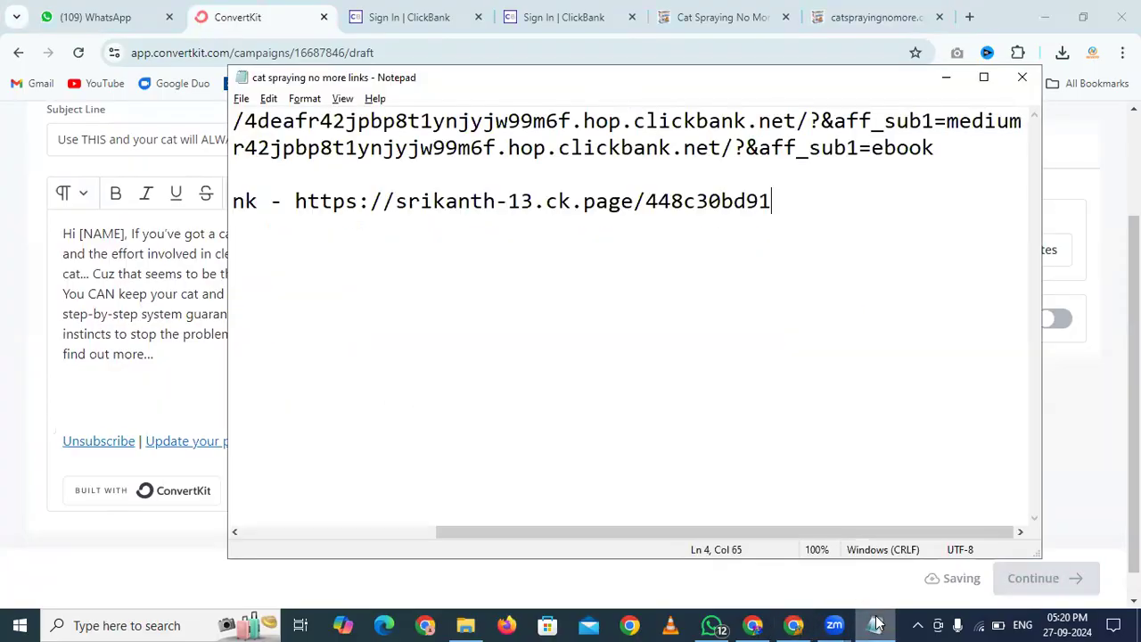
pyautogui.click(953, 155)
pyautogui.moveTo(953, 155); pyautogui.dragTo(336, 147)
pyautogui.hotkey('alt', 'Tab')
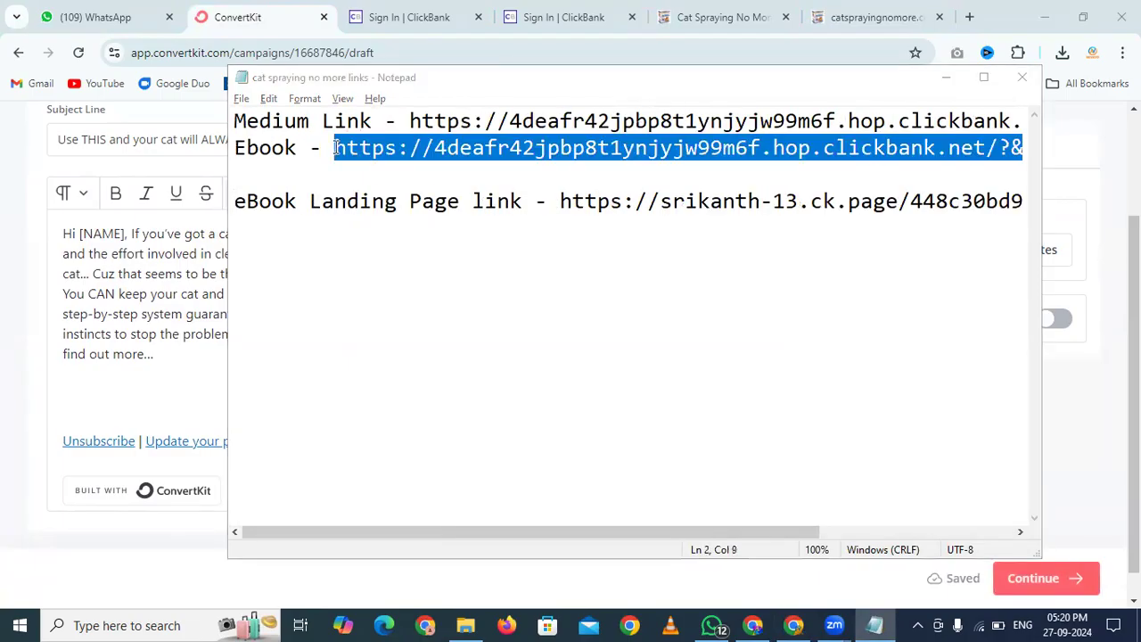
# Go to bitly.com in a new tab and start a free sign-up
pyautogui.click(970, 17)
pyautogui.write('bitly.com')
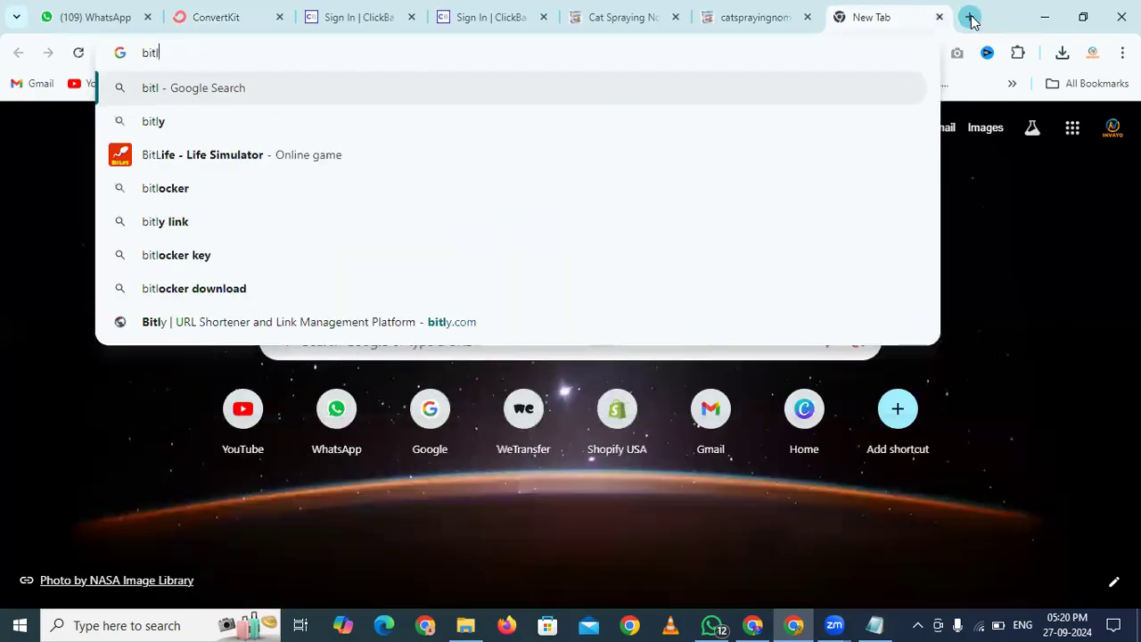
pyautogui.press('Return')
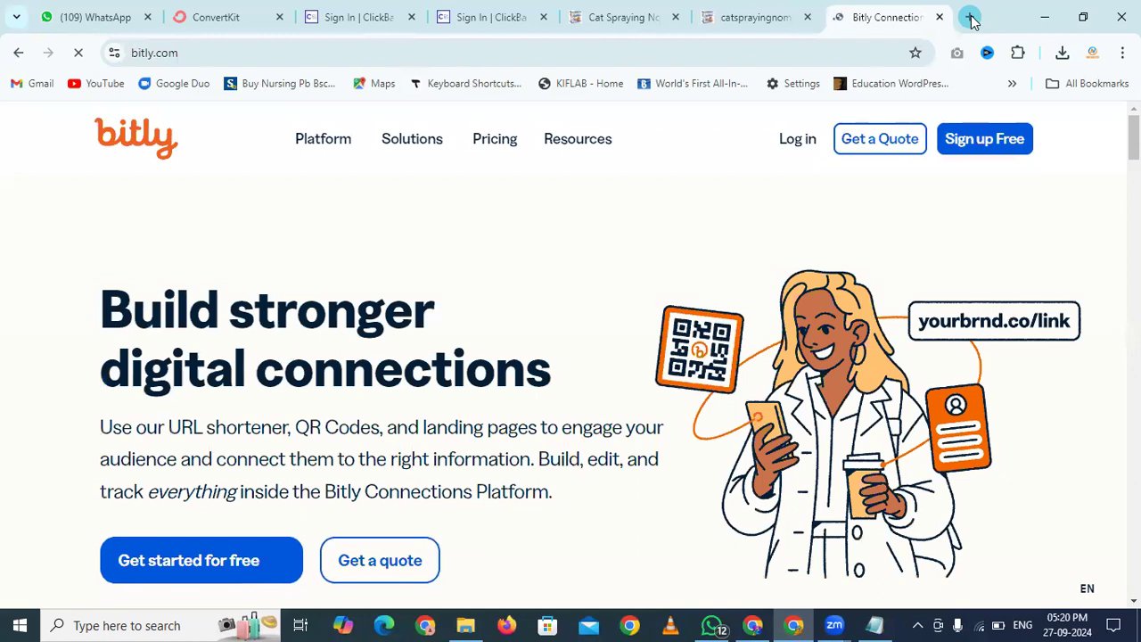
pyautogui.scroll(-4, 660, 314)
pyautogui.scroll(1, 658, 315)
pyautogui.click(195, 250)
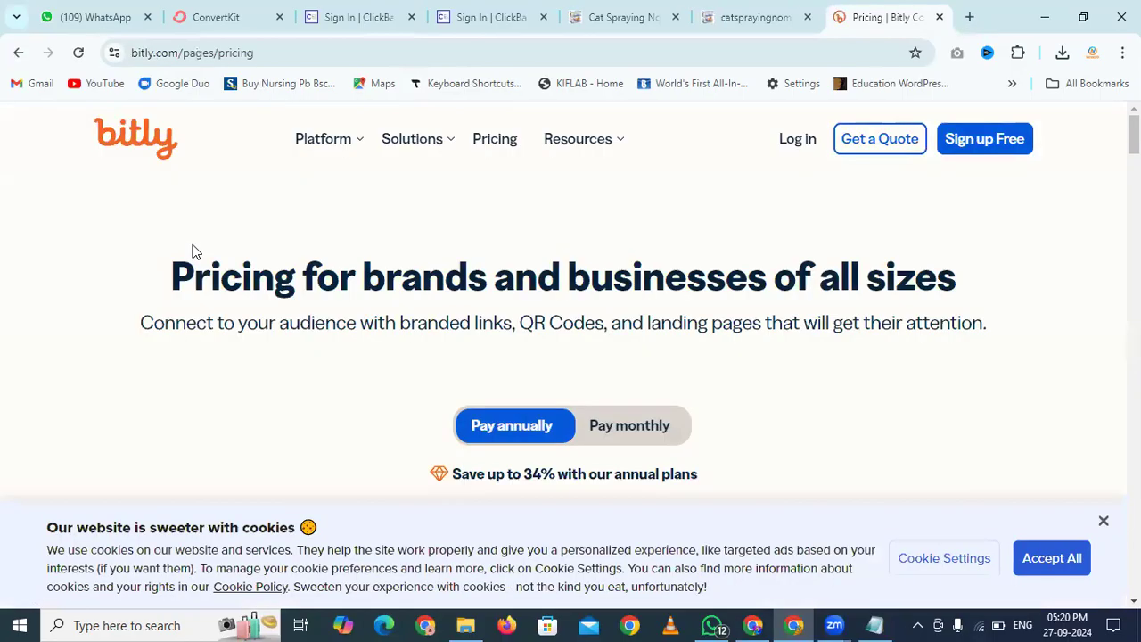
# Sign up for Bitly's Free plan using a Google account
pyautogui.scroll(-5, 309, 326)
pyautogui.click(166, 332)
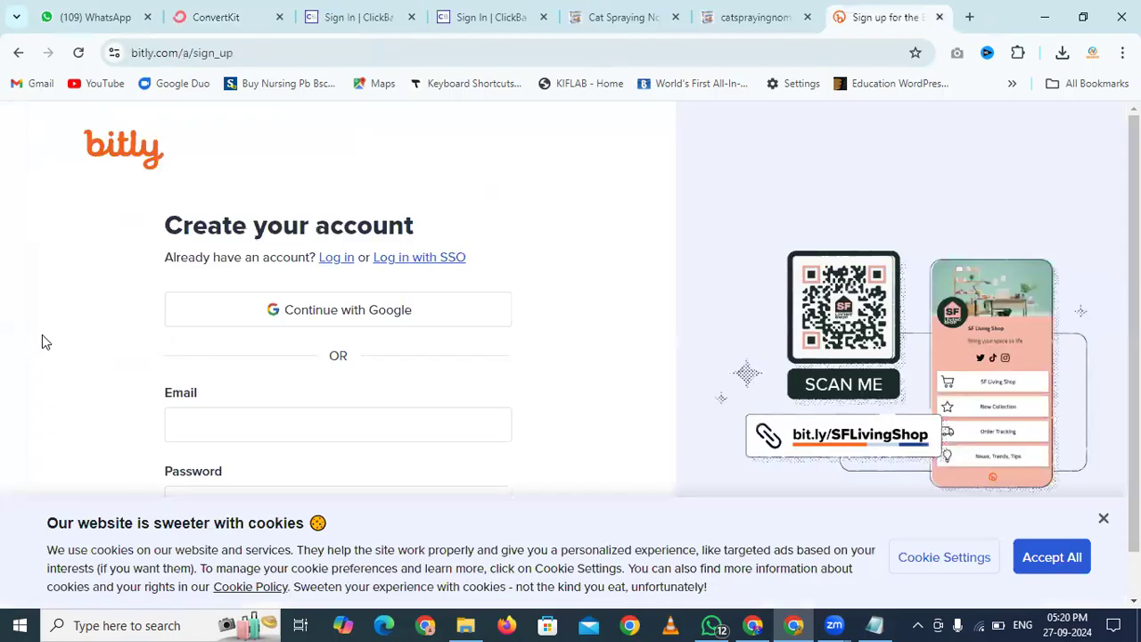
pyautogui.click(388, 309)
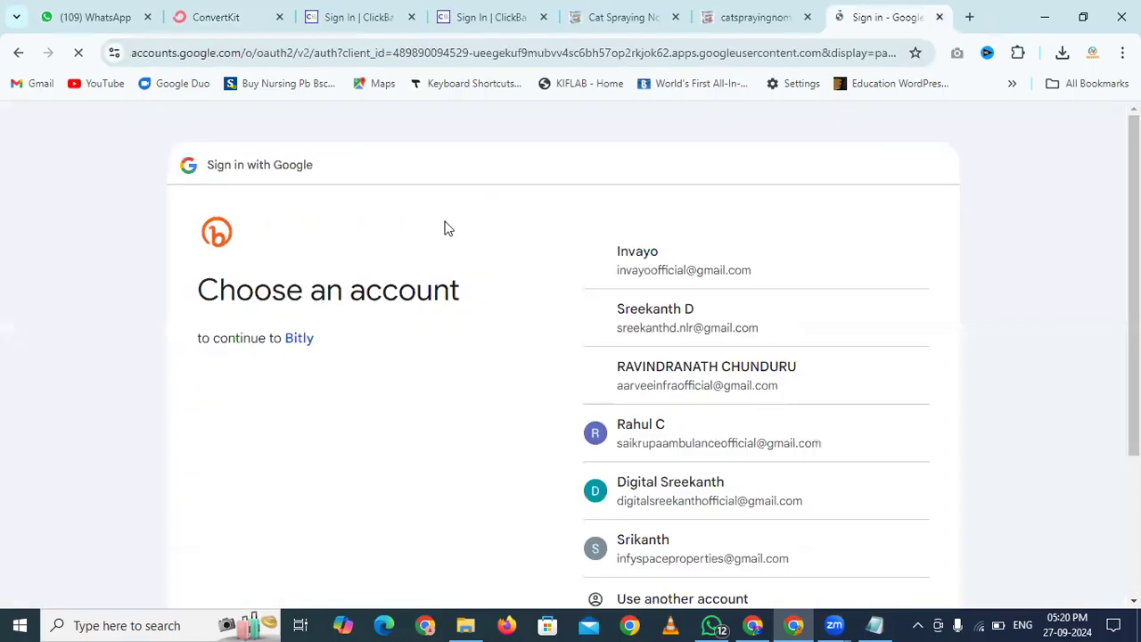
pyautogui.click(679, 283)
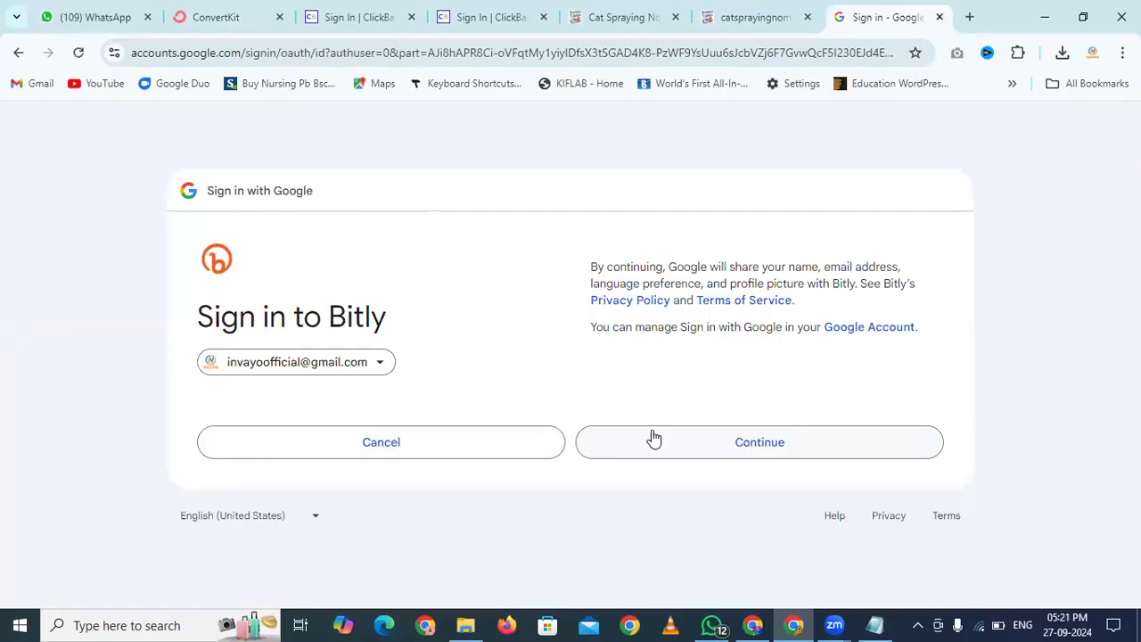
pyautogui.click(652, 436)
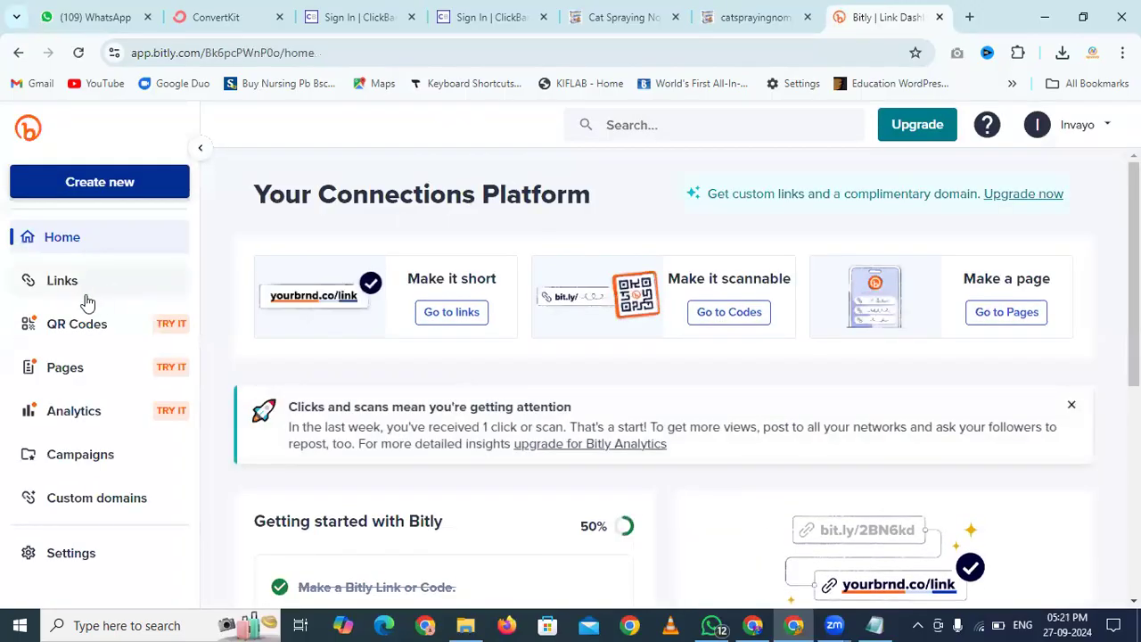
# Shorten the pasted ClickBank ebook URL to bit.ly/3BiKEC5 and copy the short link
pyautogui.click(109, 186)
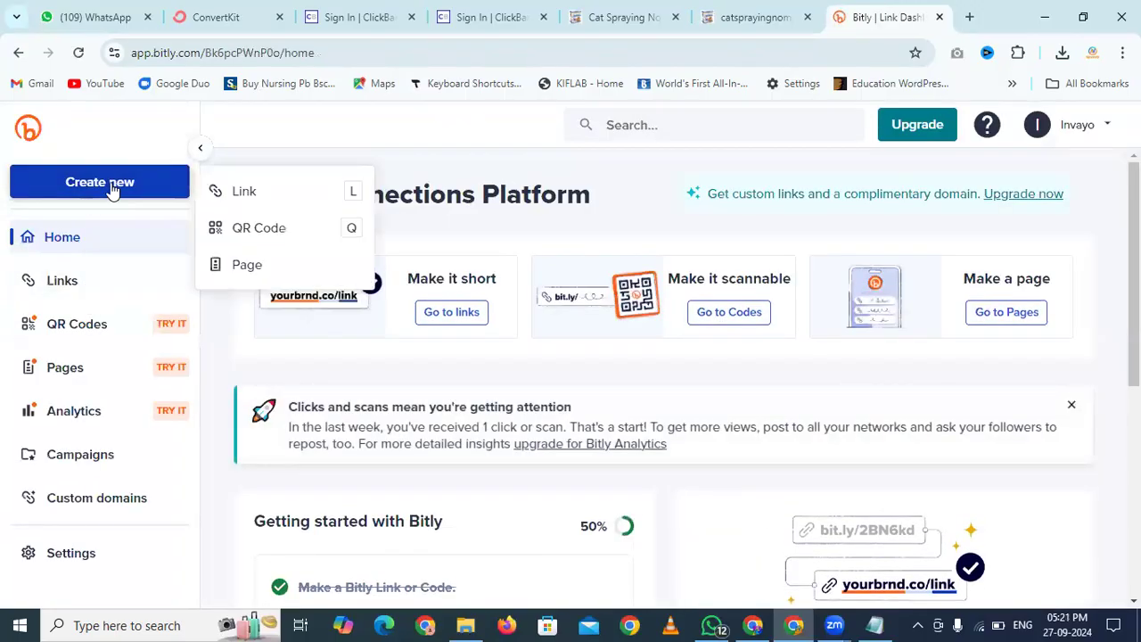
pyautogui.click(244, 191)
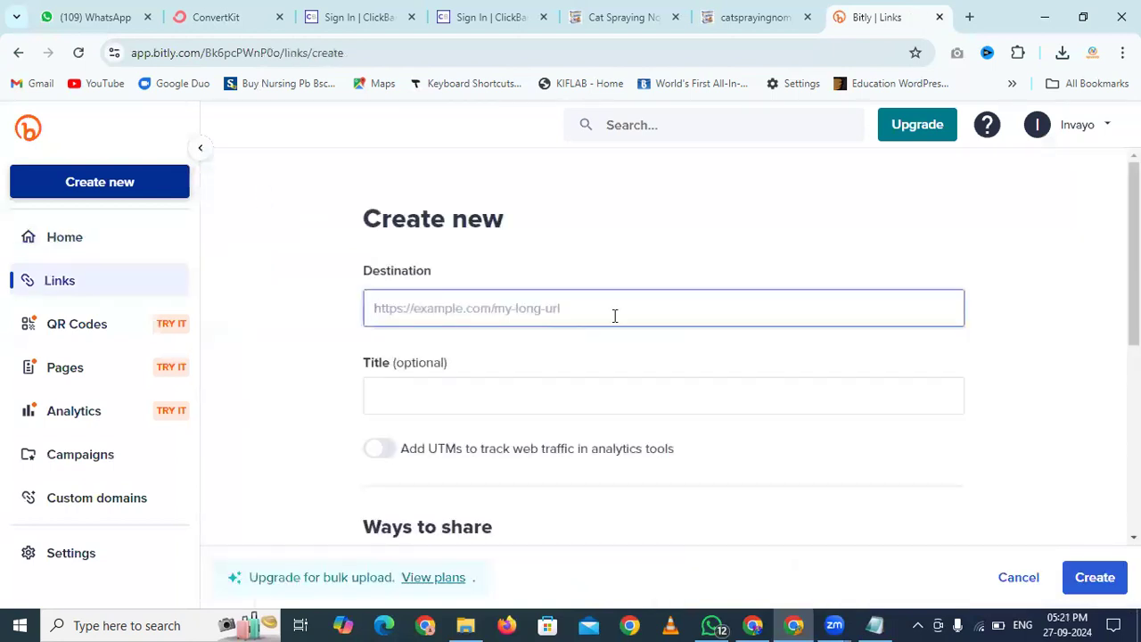
pyautogui.write('https://4deafr42jpbp8t1ynjyjw99m6f.hop.clickbank.net/?&aff_sub1=ebook')
pyautogui.scroll(-2, 314, 365)
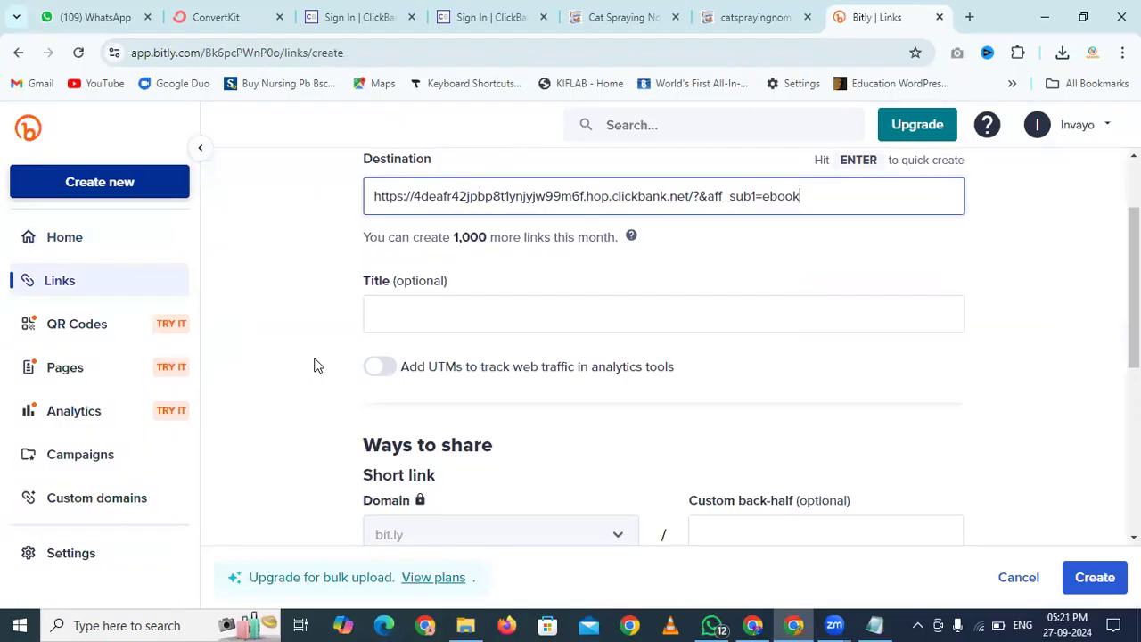
pyautogui.click(1095, 577)
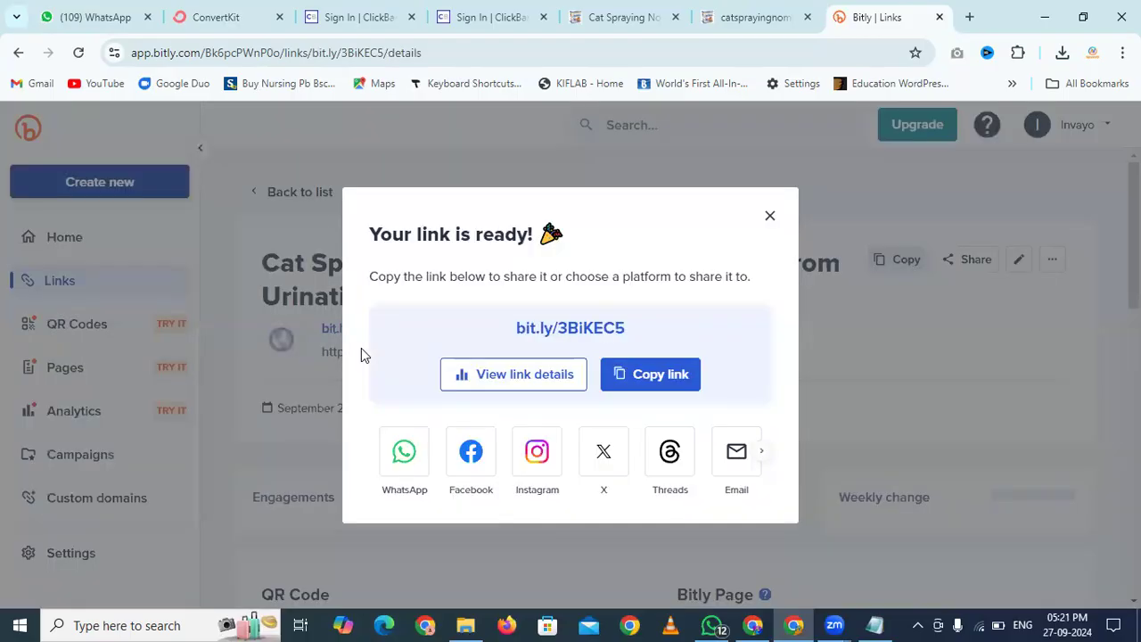
pyautogui.click(649, 378)
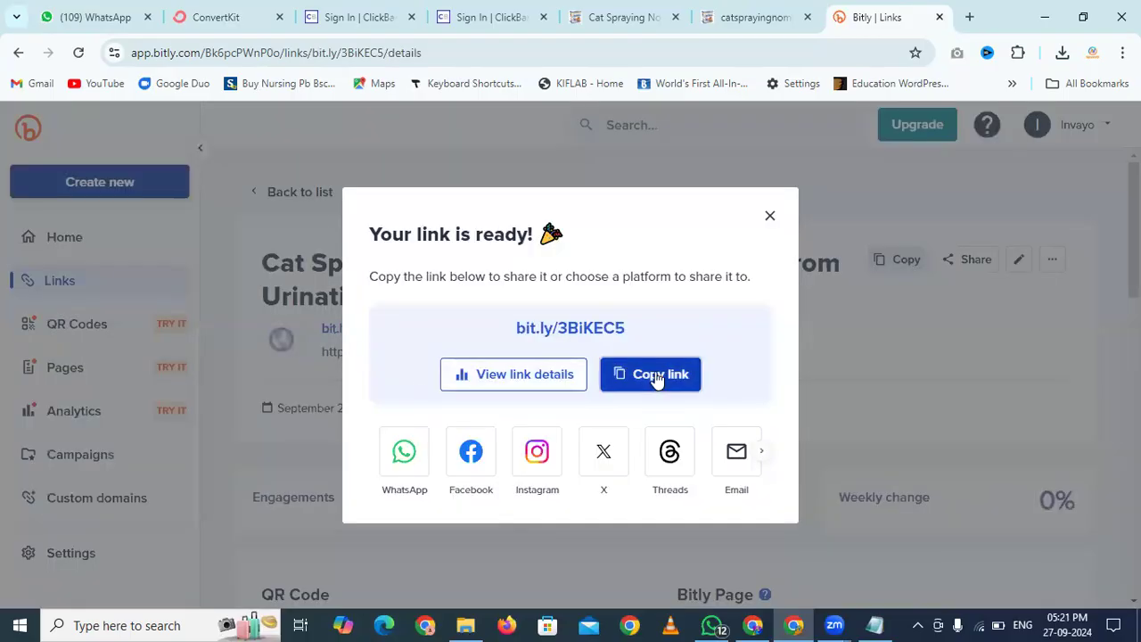
pyautogui.click(250, 10)
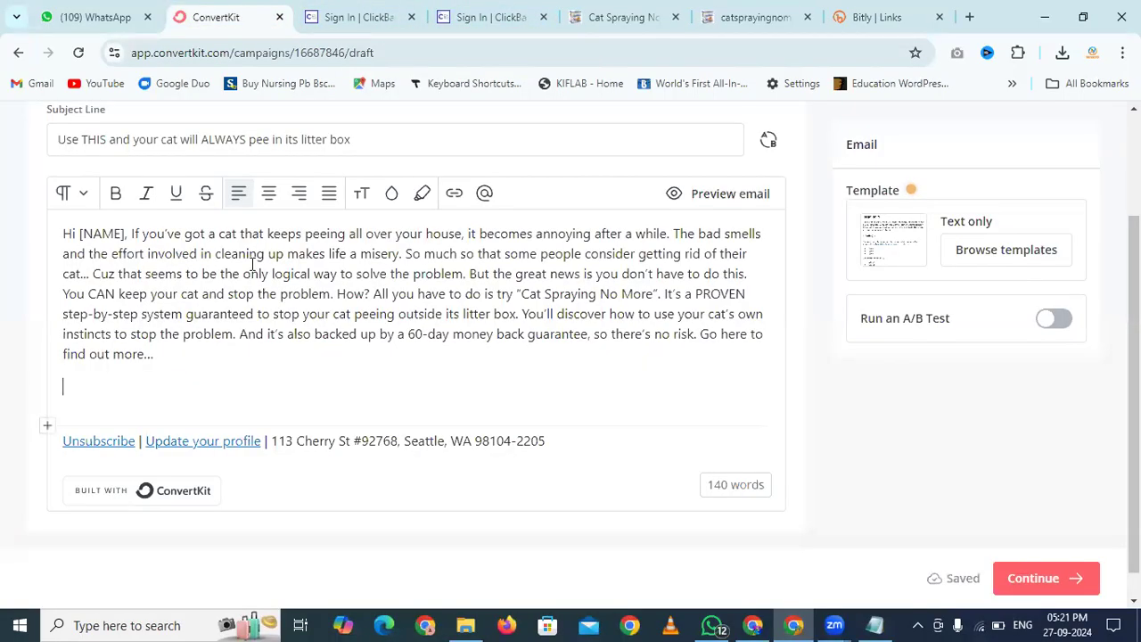
pyautogui.hotkey('ctrl', 'v')
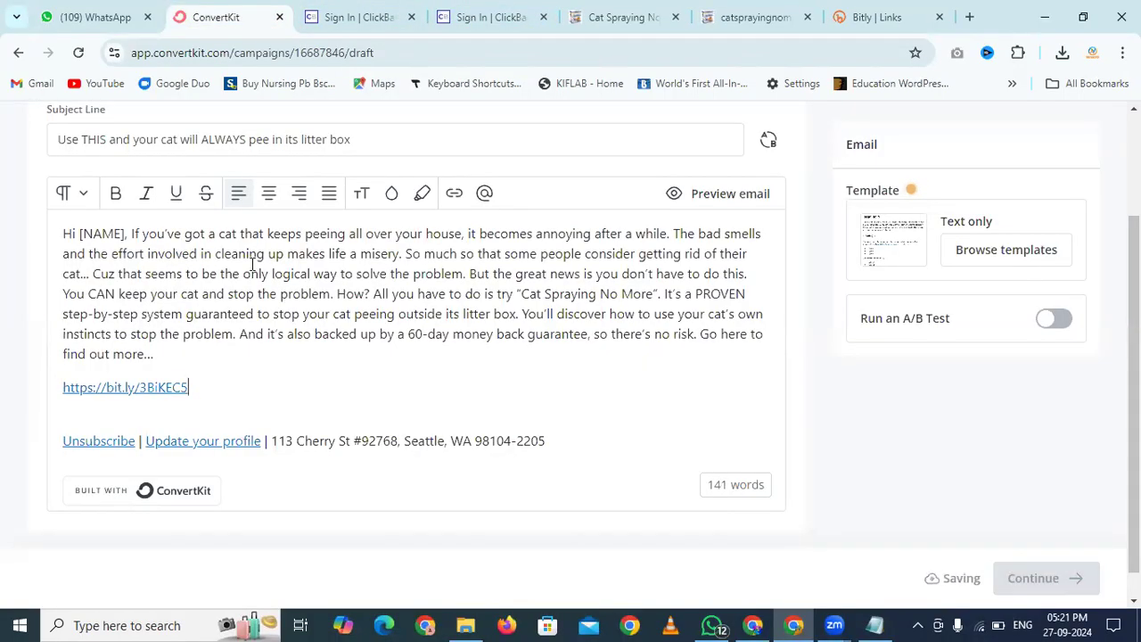
pyautogui.write('Click ')
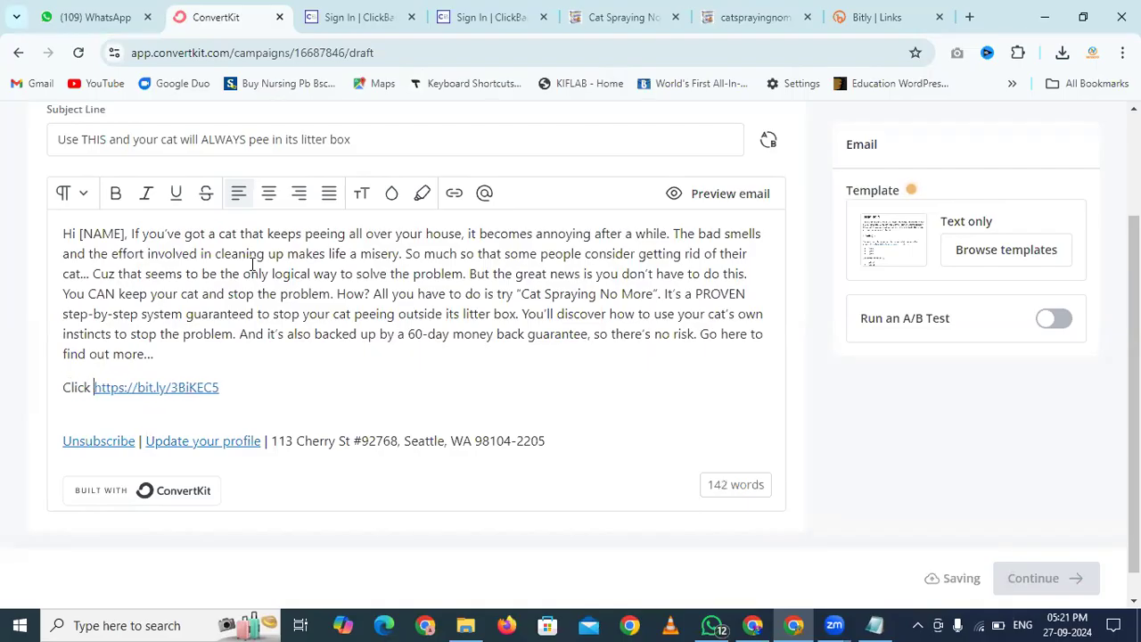
pyautogui.write('Here -')
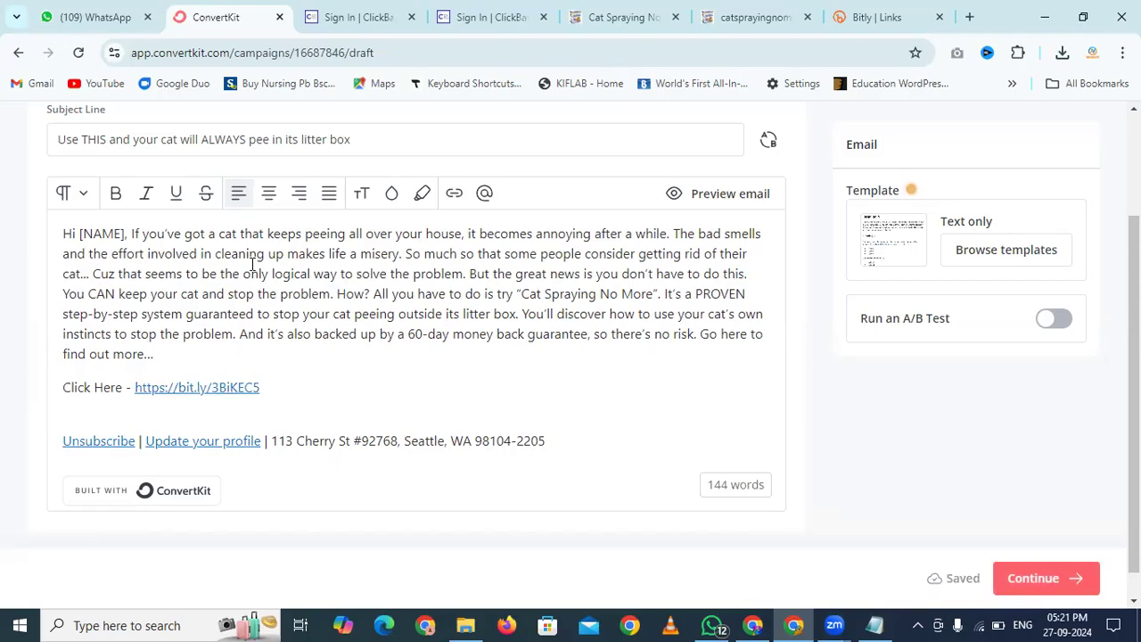
pyautogui.tripleClick(65, 387)
pyautogui.hotkey('ctrl', 'b')
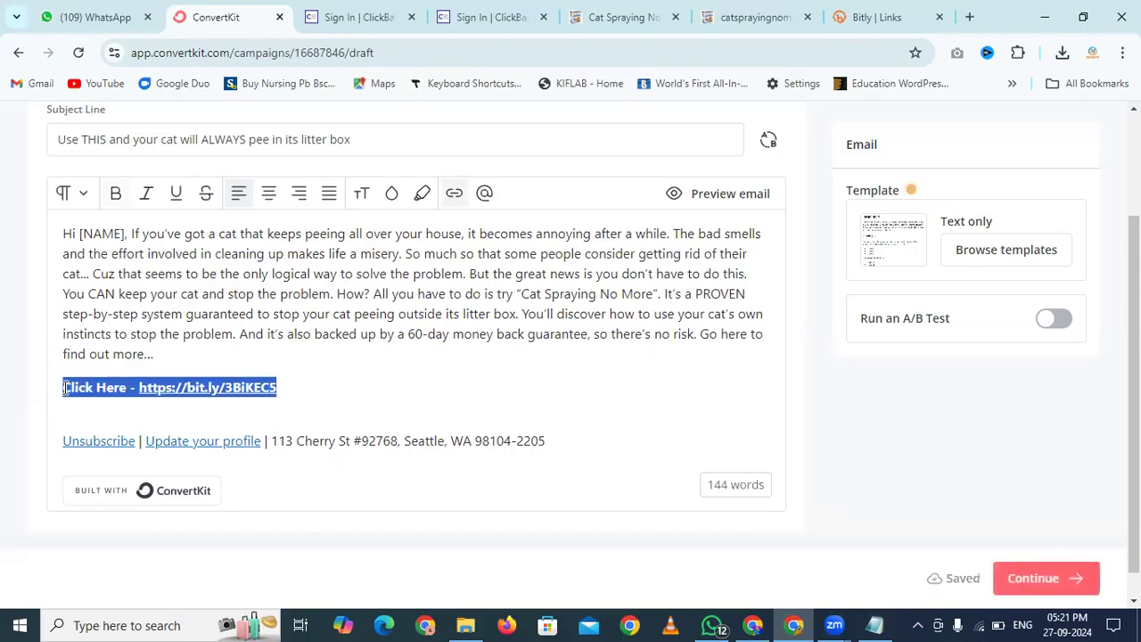
pyautogui.click(315, 398)
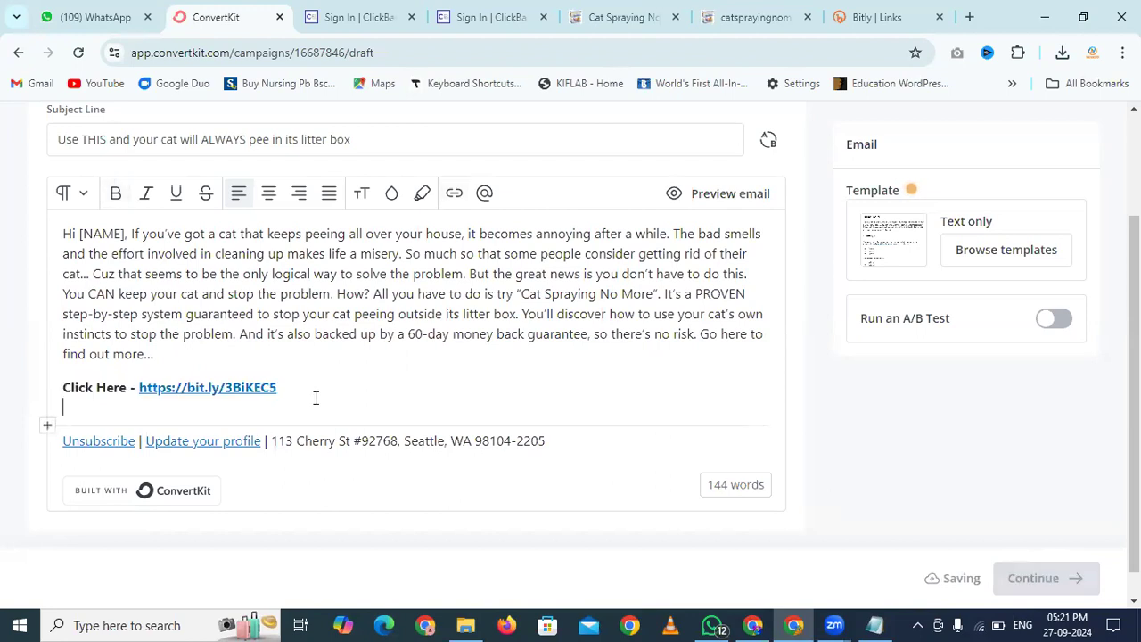
pyautogui.scroll(-1, 316, 397)
pyautogui.scroll(3, 316, 397)
pyautogui.scroll(-3, 316, 397)
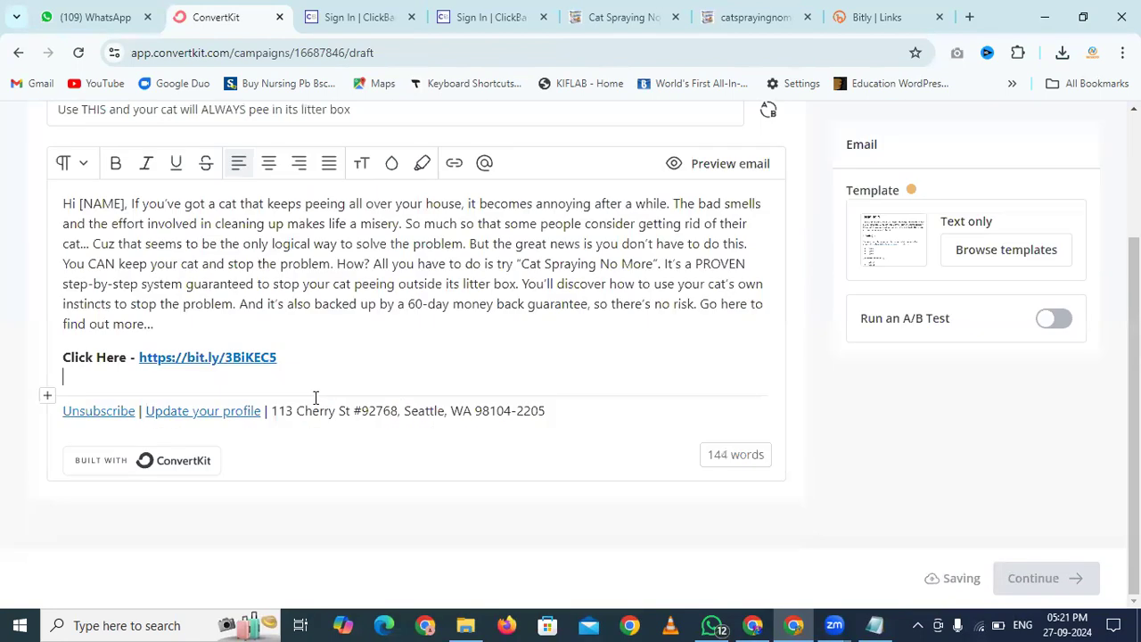
pyautogui.scroll(2, 880, 296)
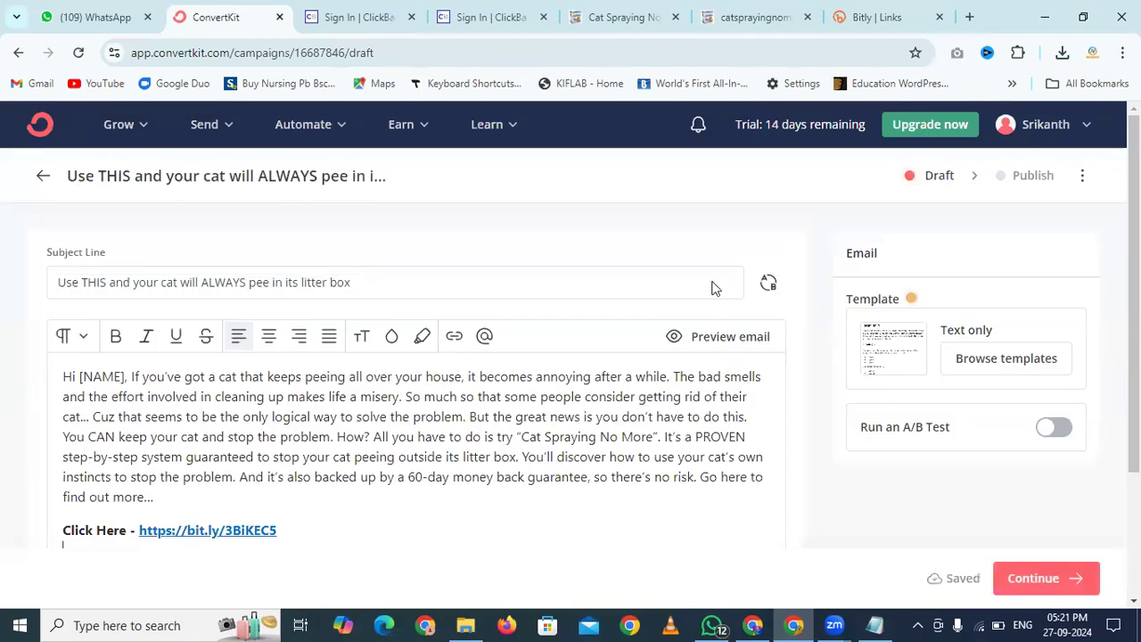
pyautogui.scroll(-2, 772, 300)
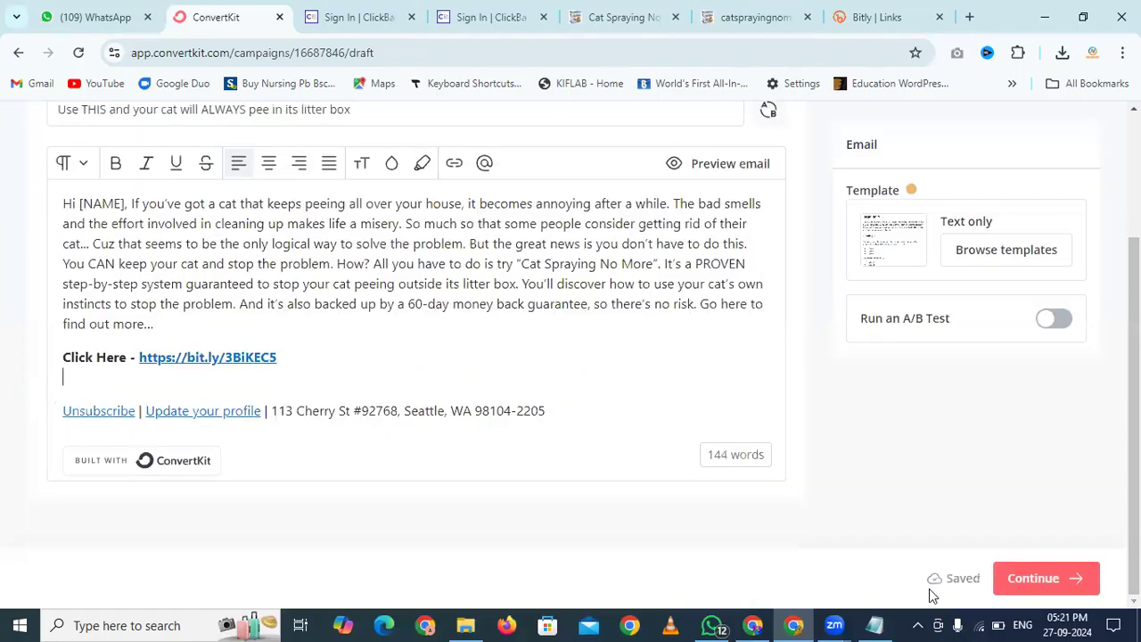
# Continue to publishing and set Send email to All Subscribers with Send now
pyautogui.click(1048, 571)
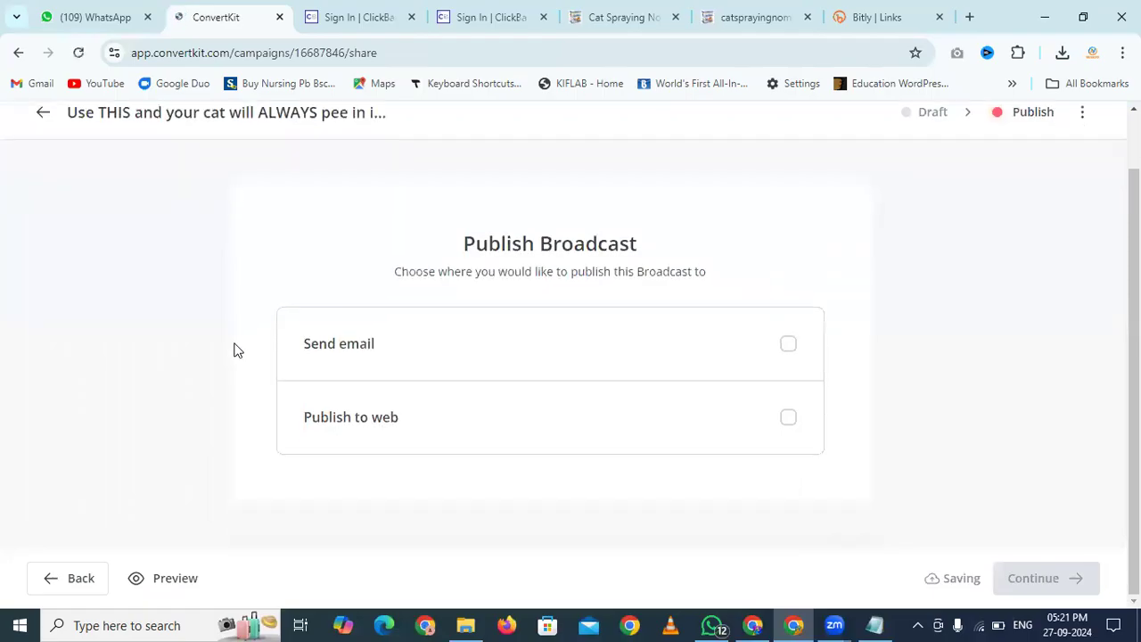
pyautogui.click(690, 339)
pyautogui.scroll(-3, 689, 340)
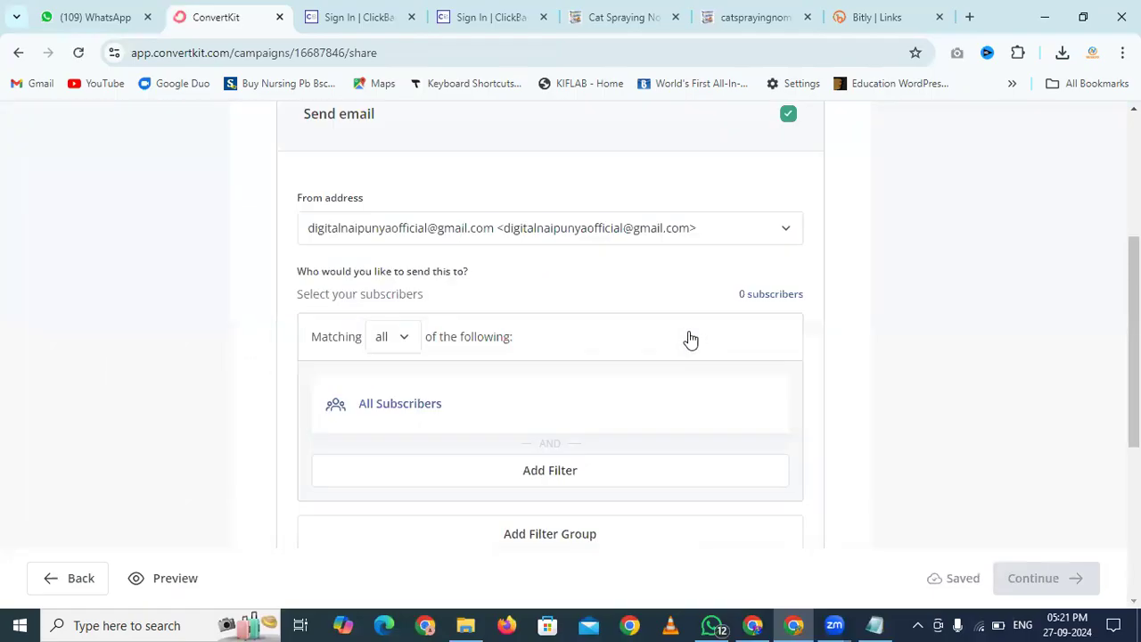
pyautogui.scroll(-2, 464, 272)
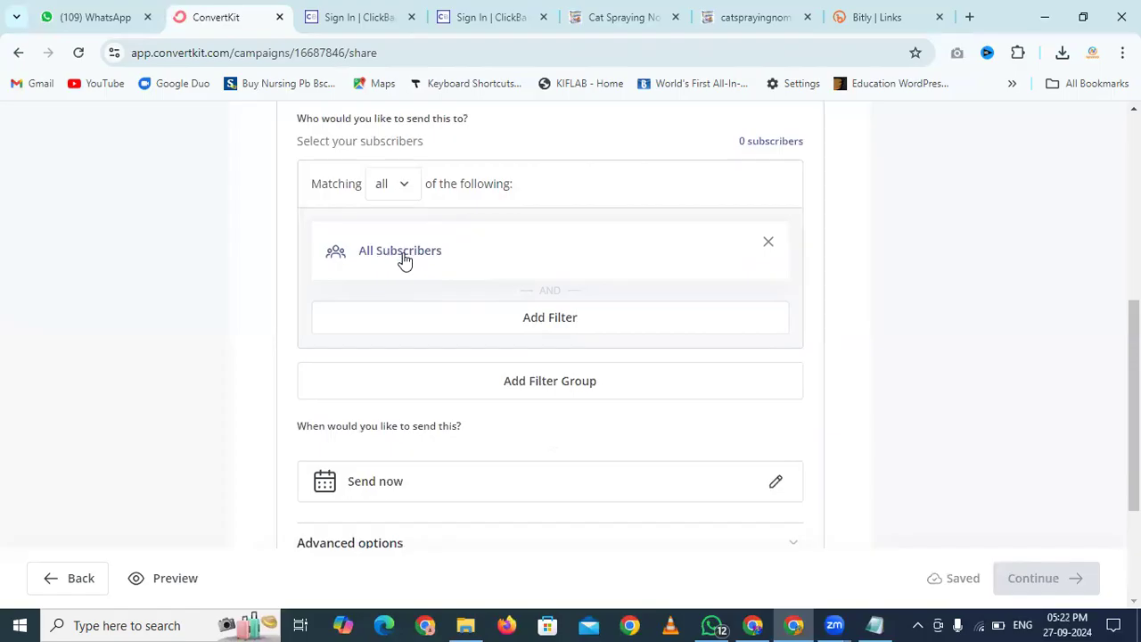
pyautogui.scroll(-3, 403, 259)
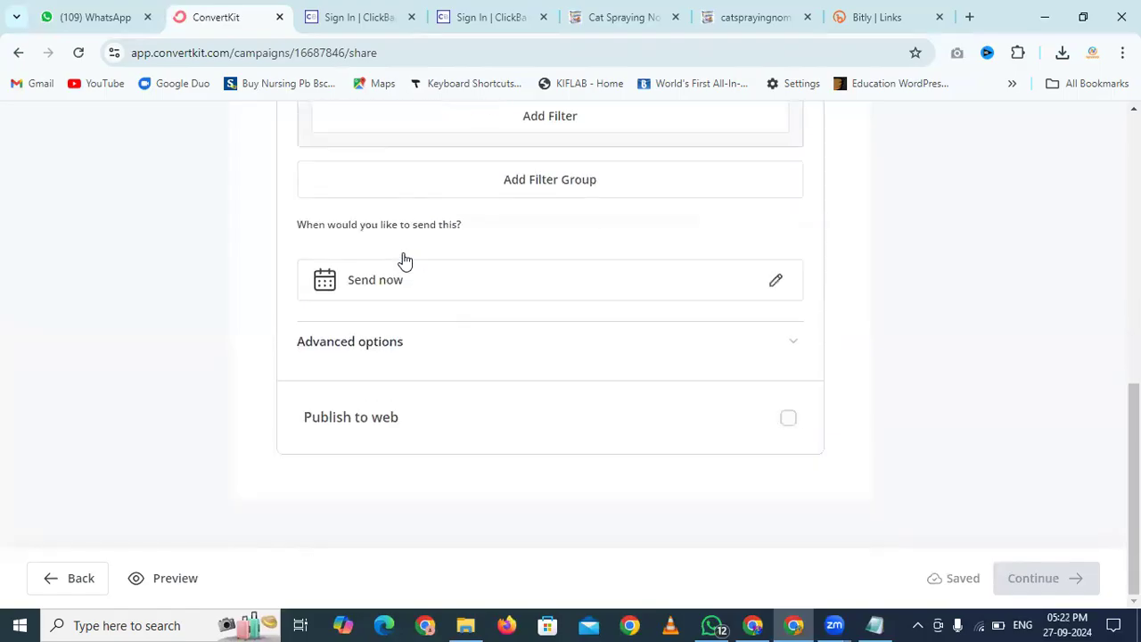